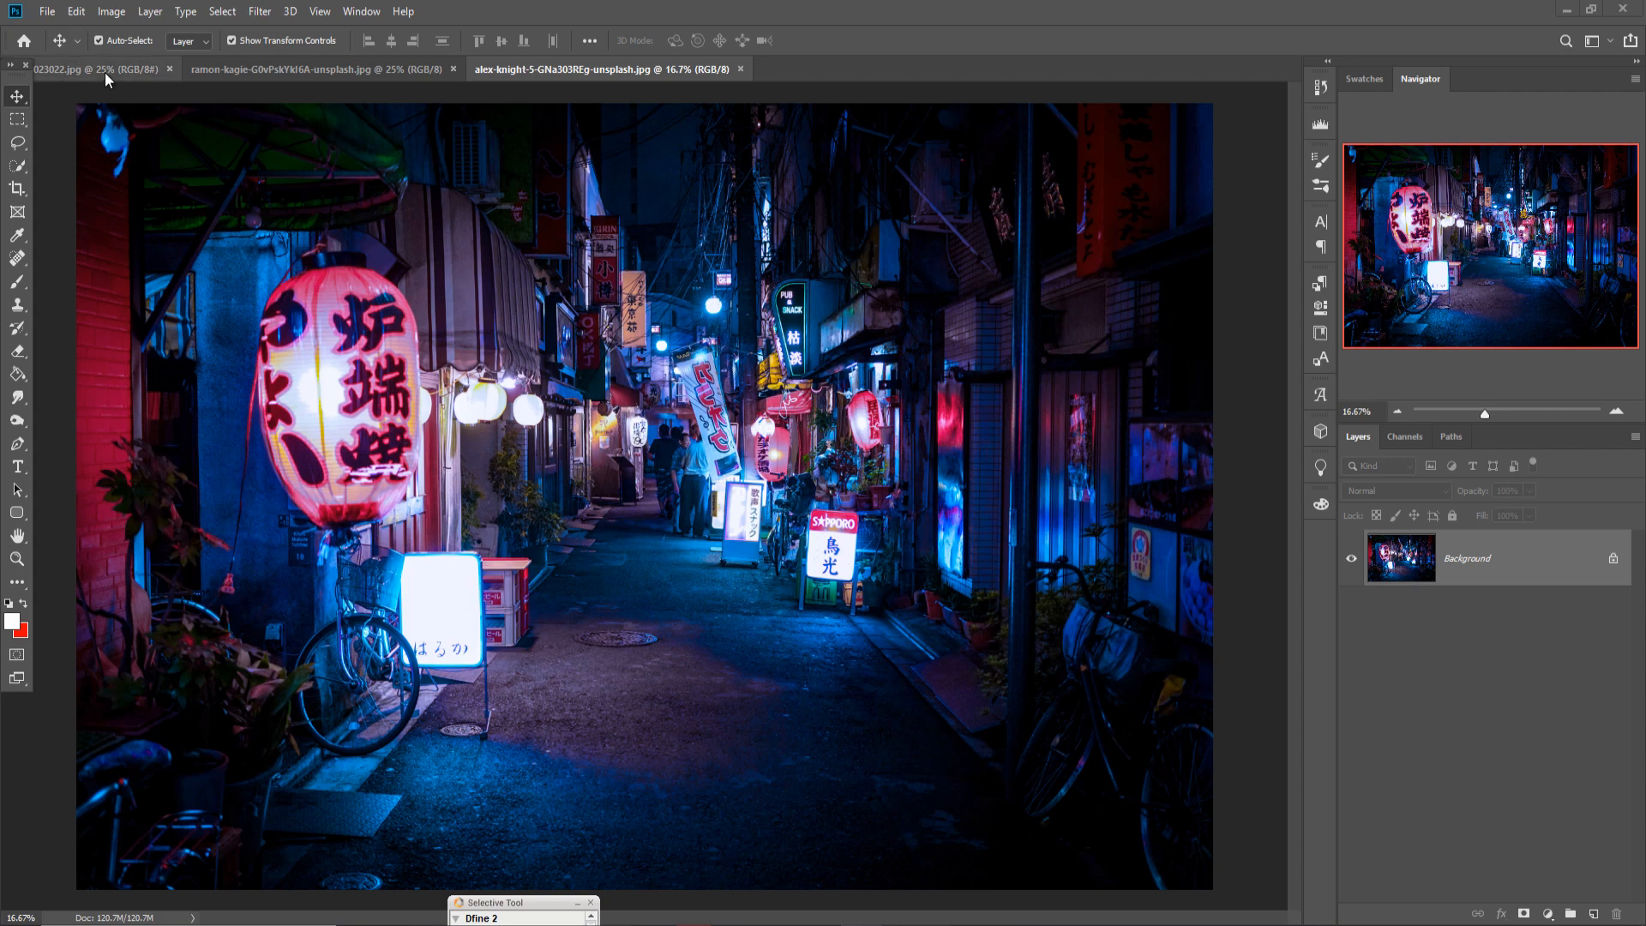
Bring up the skateboarder photo and get the Pen tool ready in Path mode for cutting out the skater
click(108, 76)
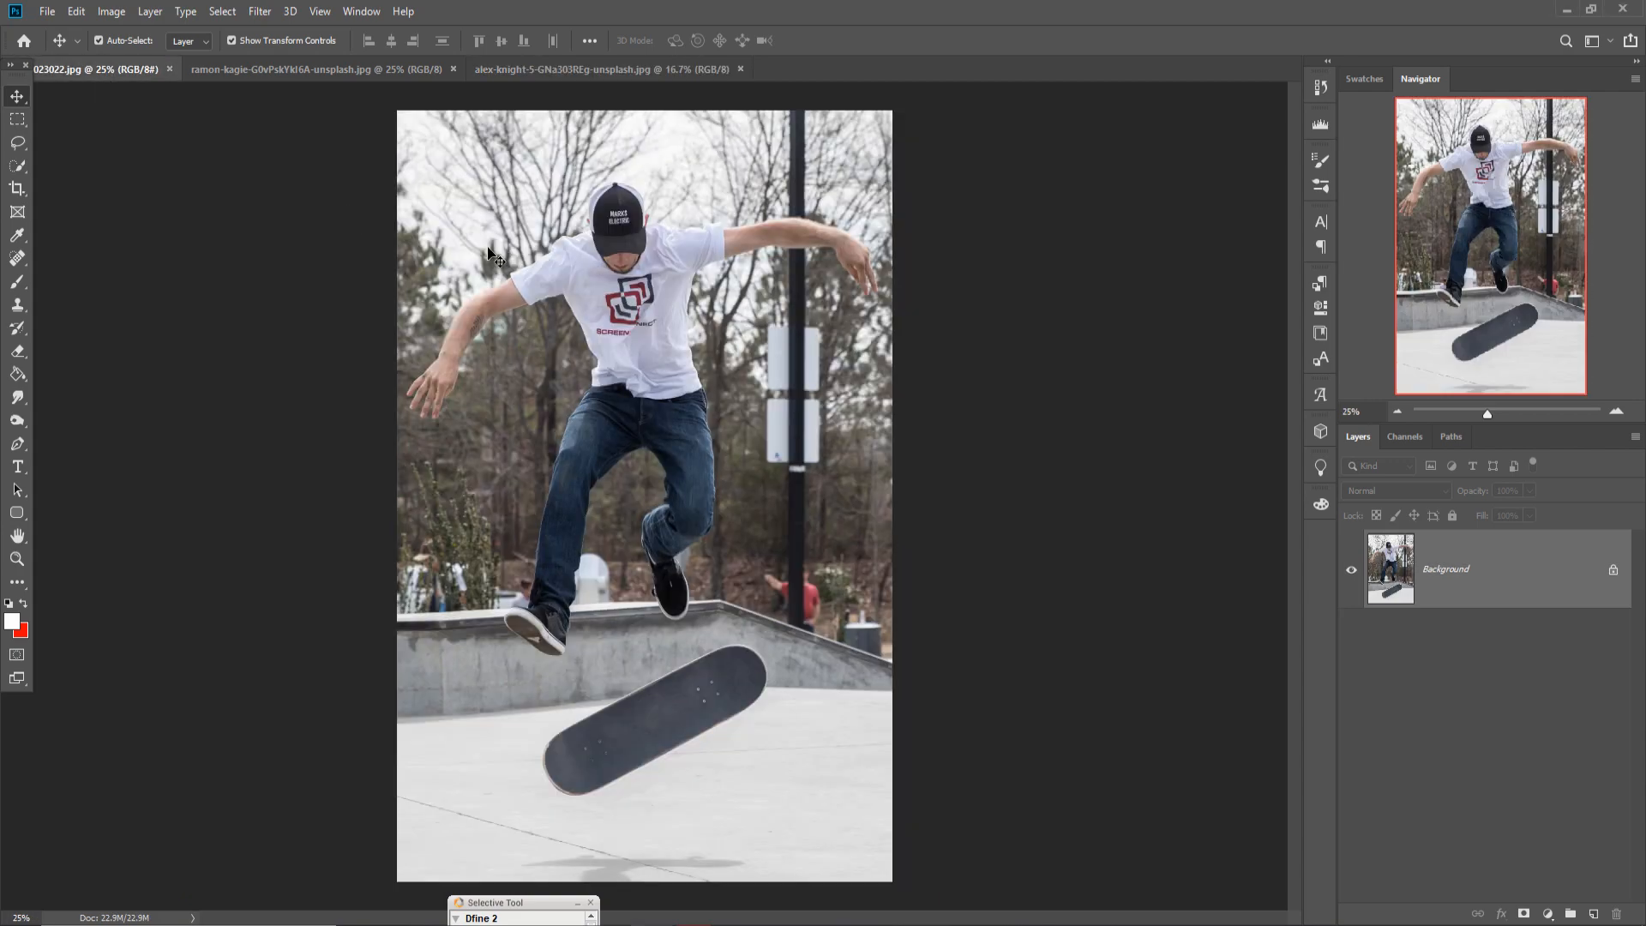
key(p)
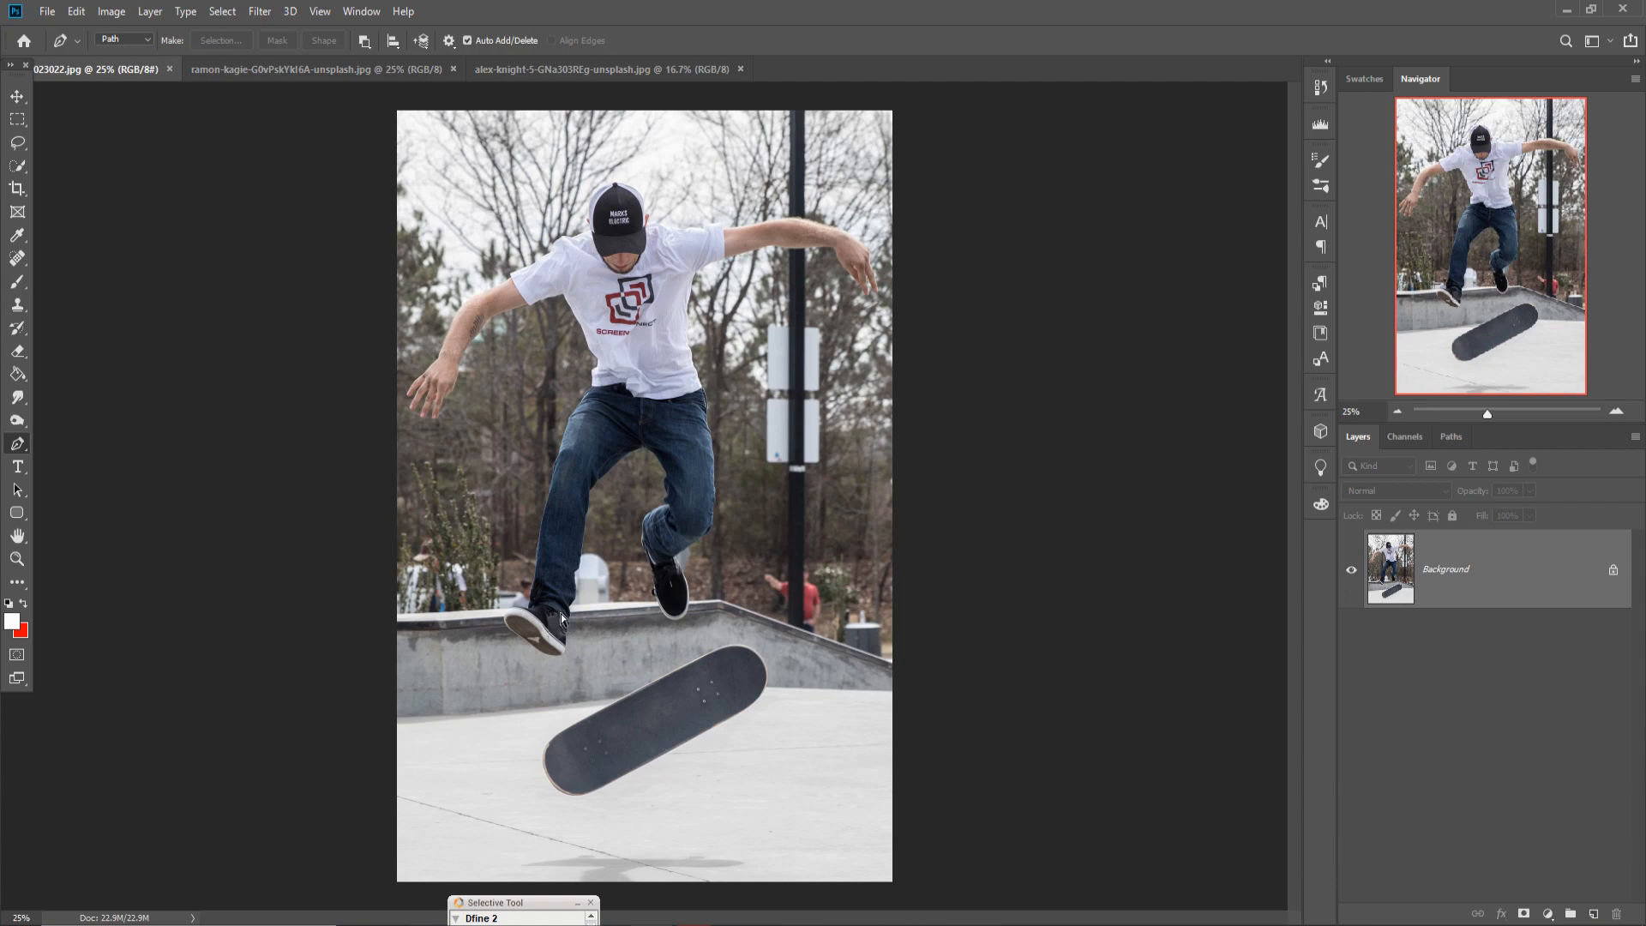
scroll(562, 617, up, 5)
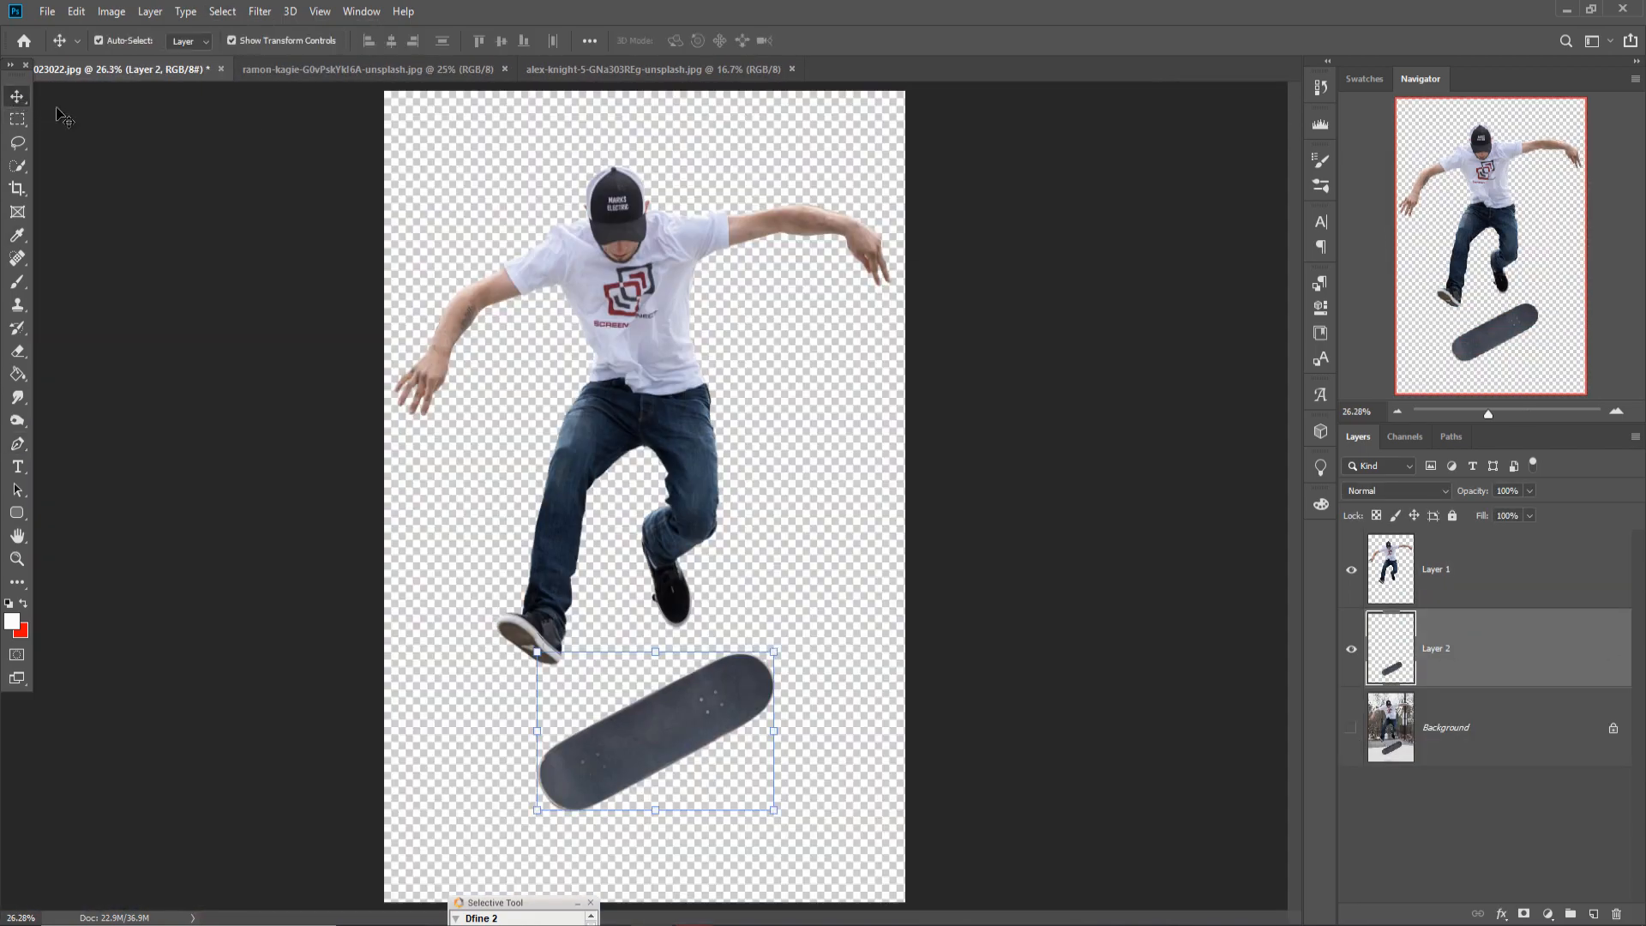
Create a new RGB document of 3840 x 2160 pixels at 300 pixels/inch with a white background
click(47, 11)
click(65, 30)
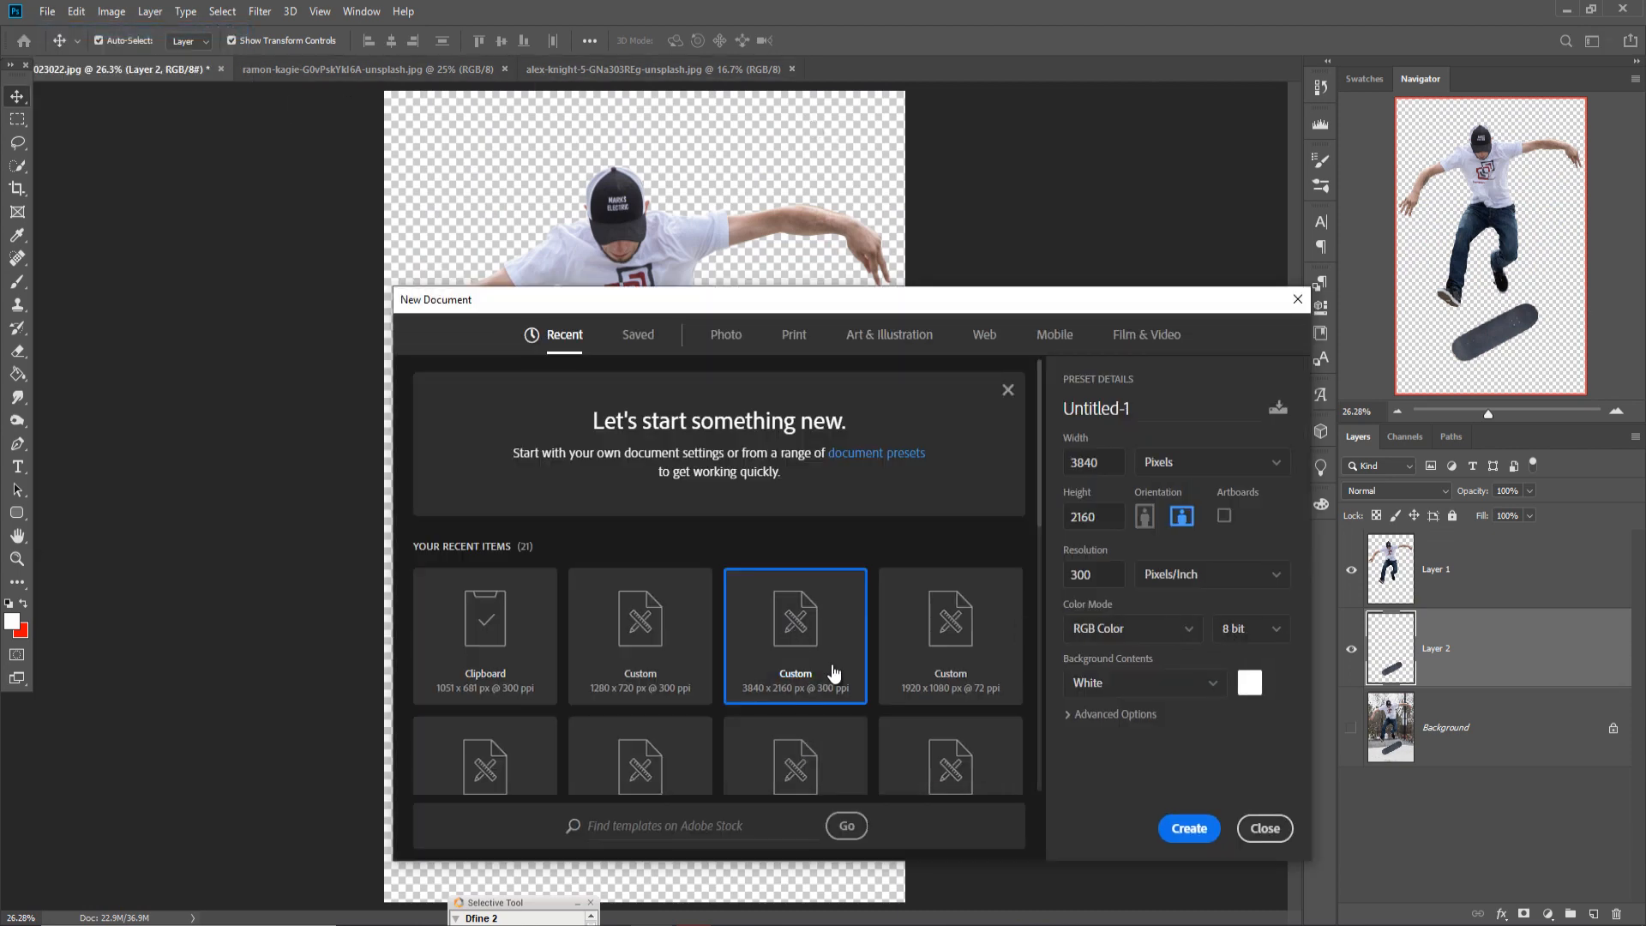
click(1192, 828)
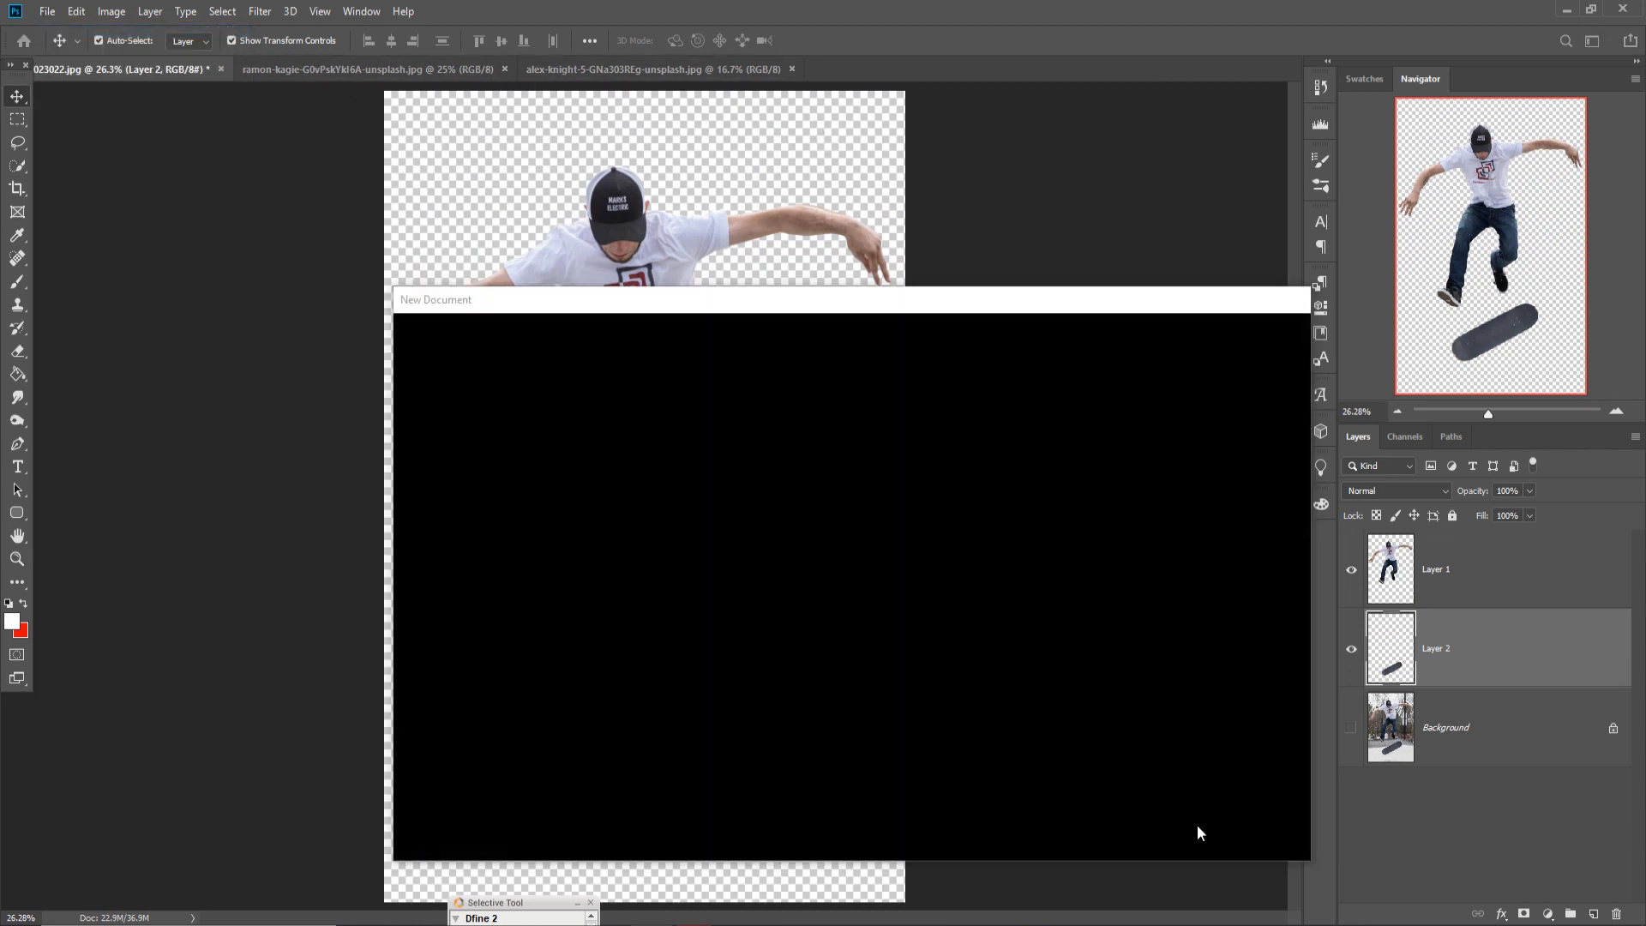
Float the dark empty street photo in its own window, copy it into the new document and dismiss the source window
click(576, 74)
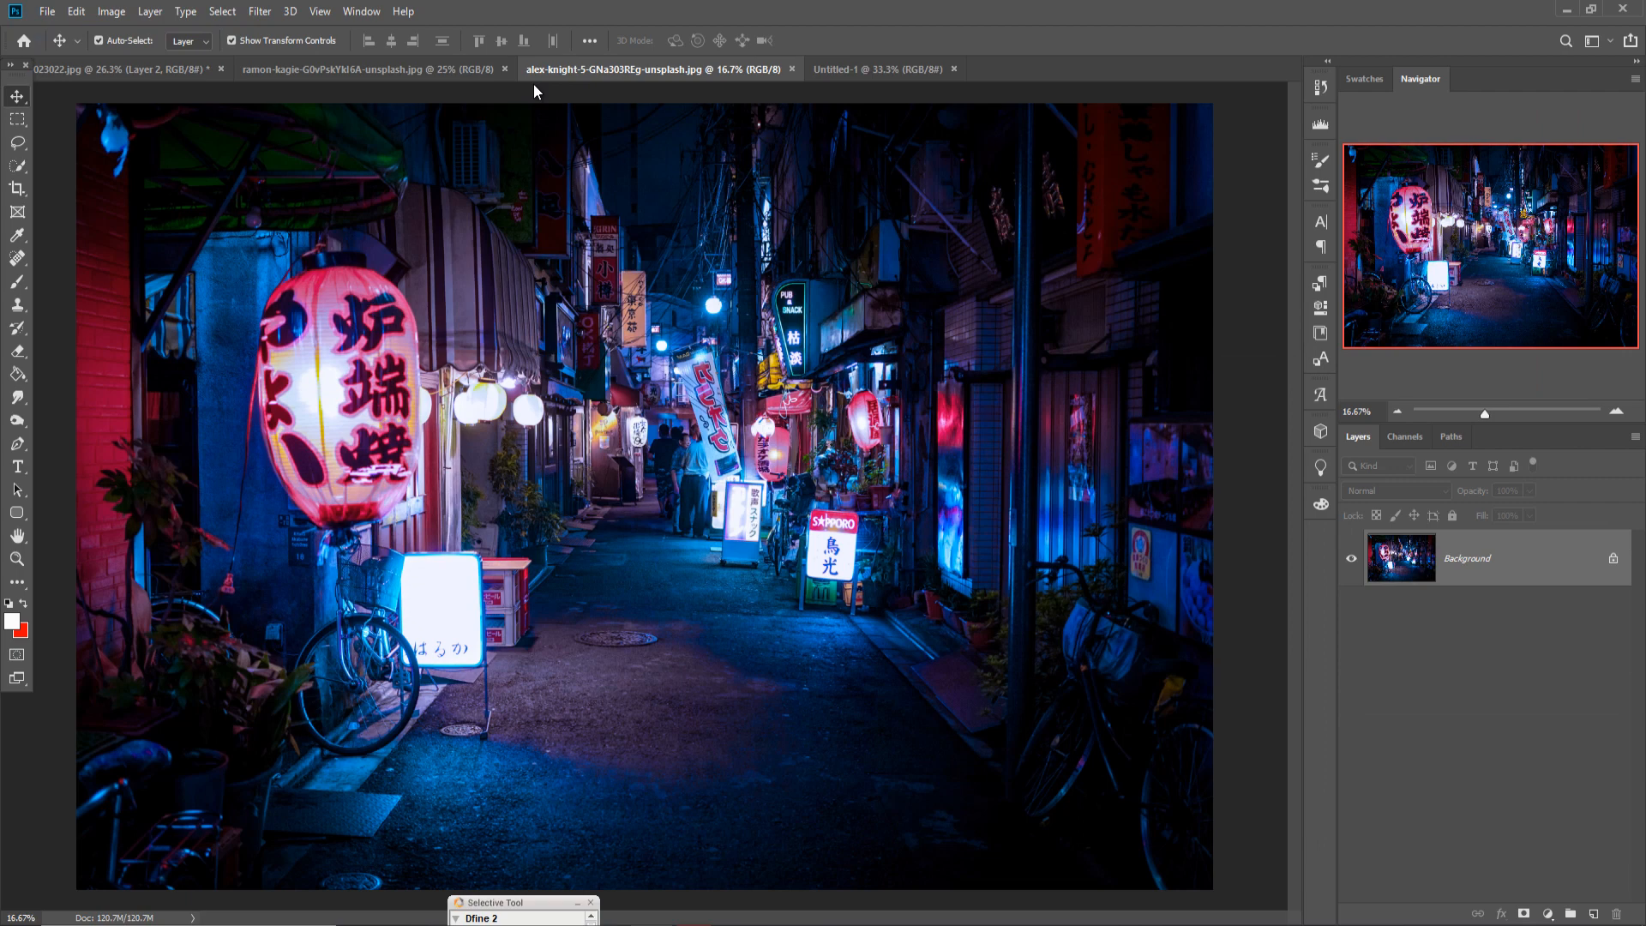
click(353, 75)
drag(367, 73, 986, 105)
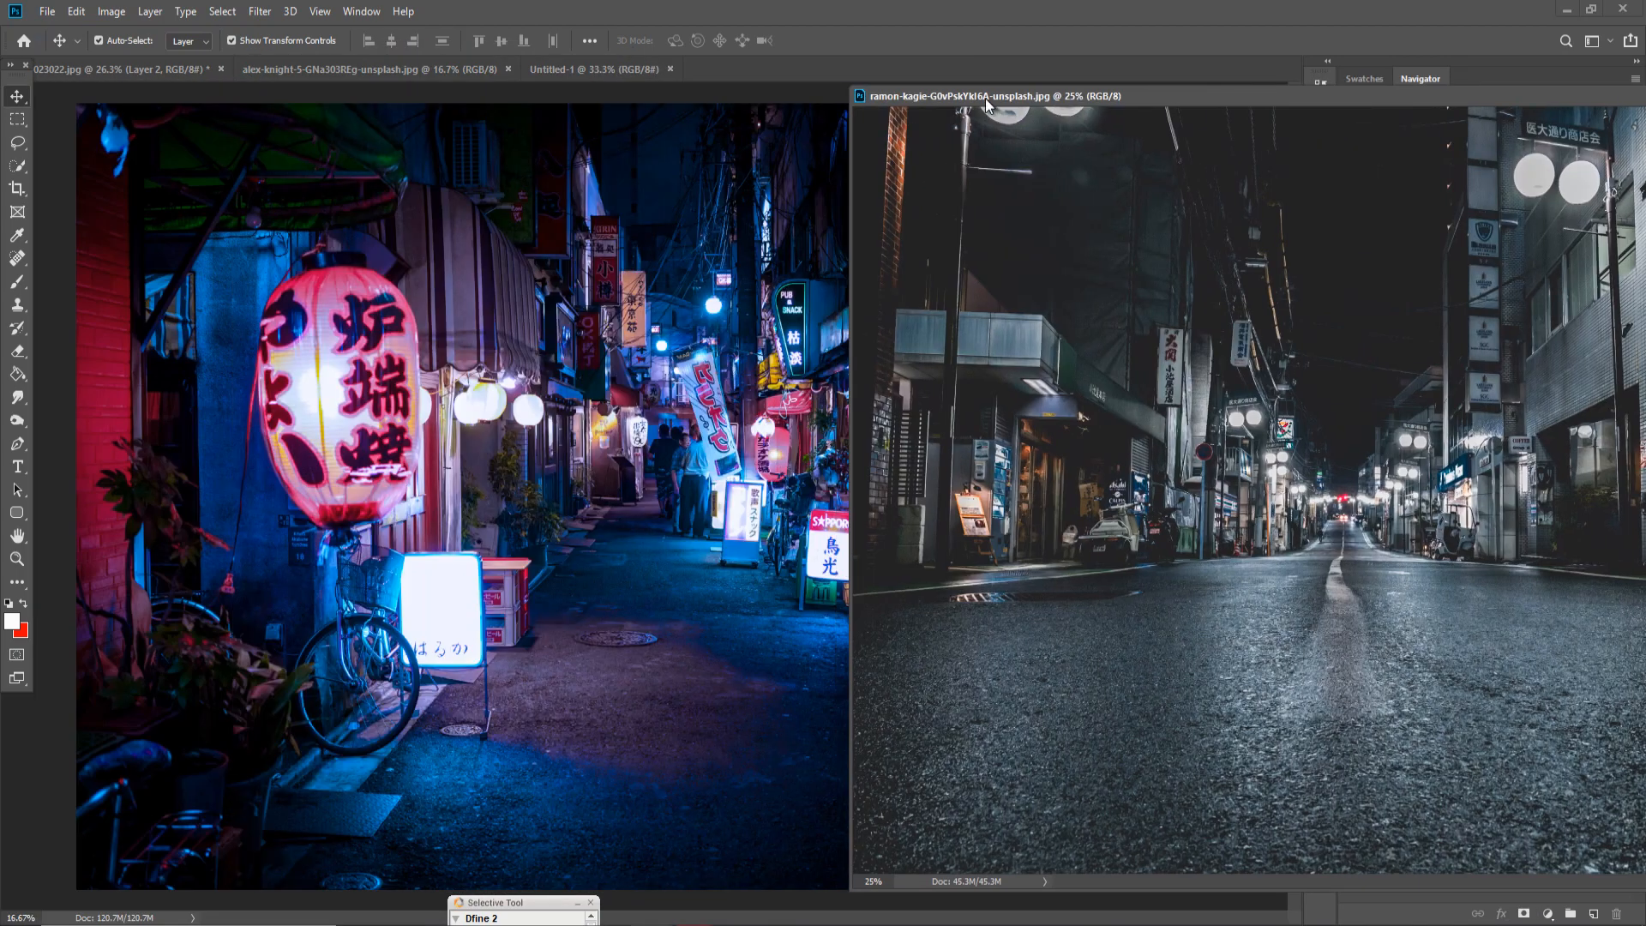
click(611, 69)
drag(1223, 369, 768, 408)
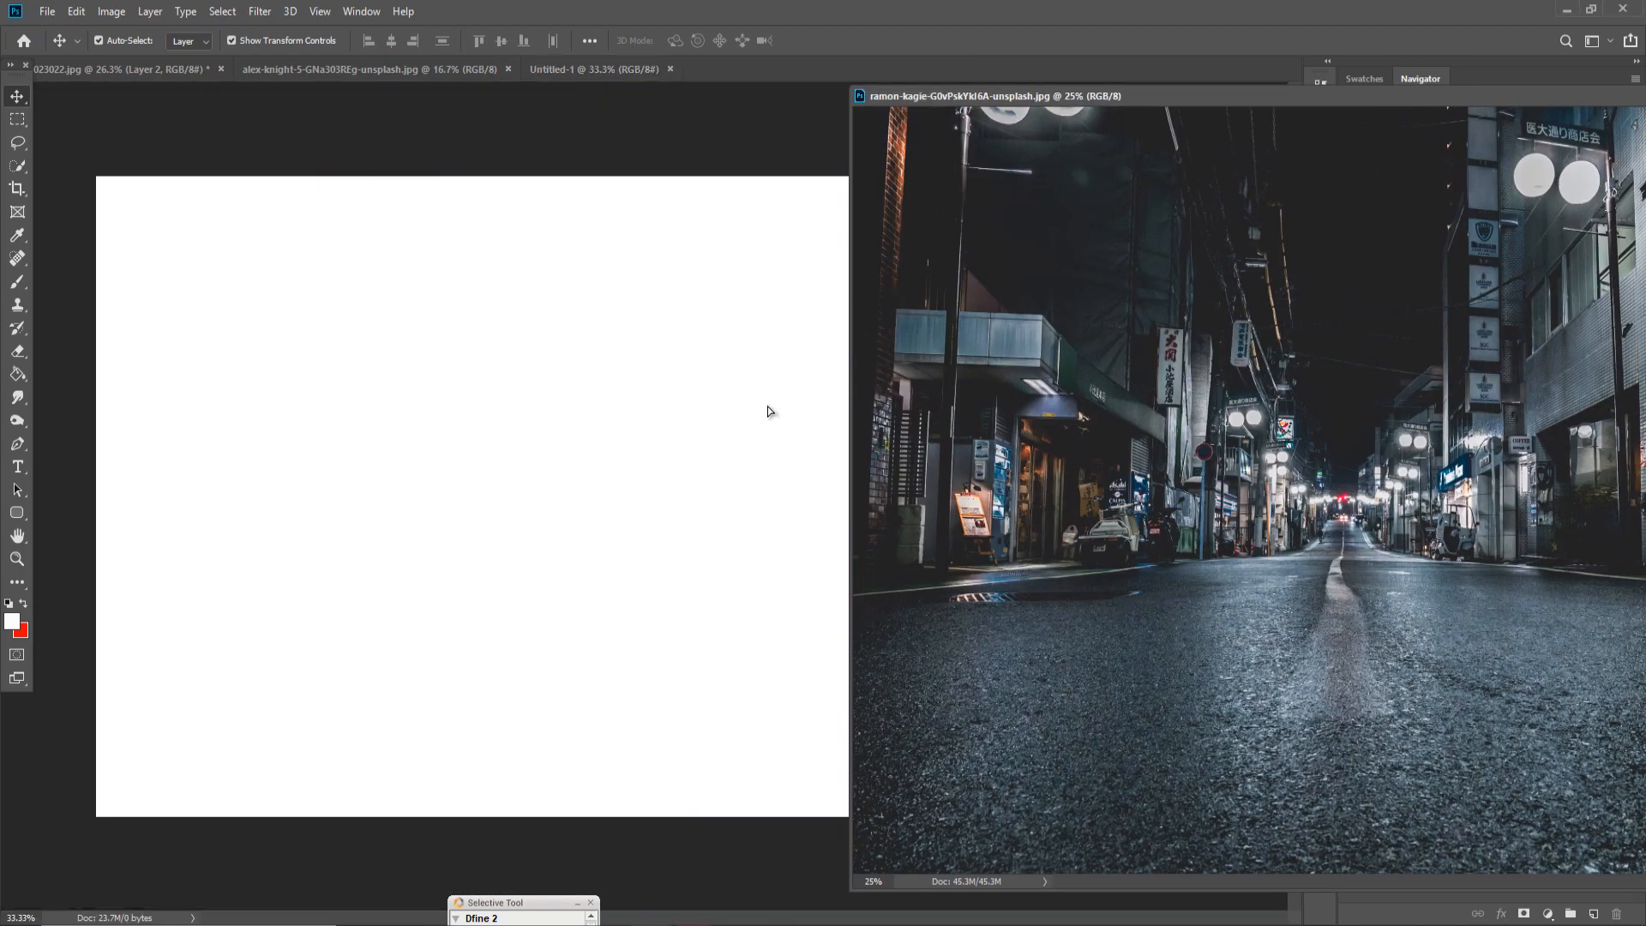
drag(1571, 99, 735, 304)
click(996, 300)
Scale the street layer to about 80.5% and centre it horizontally so the asphalt fills the lower canvas
drag(799, 375, 490, 429)
drag(616, 146, 618, 339)
drag(946, 597, 974, 326)
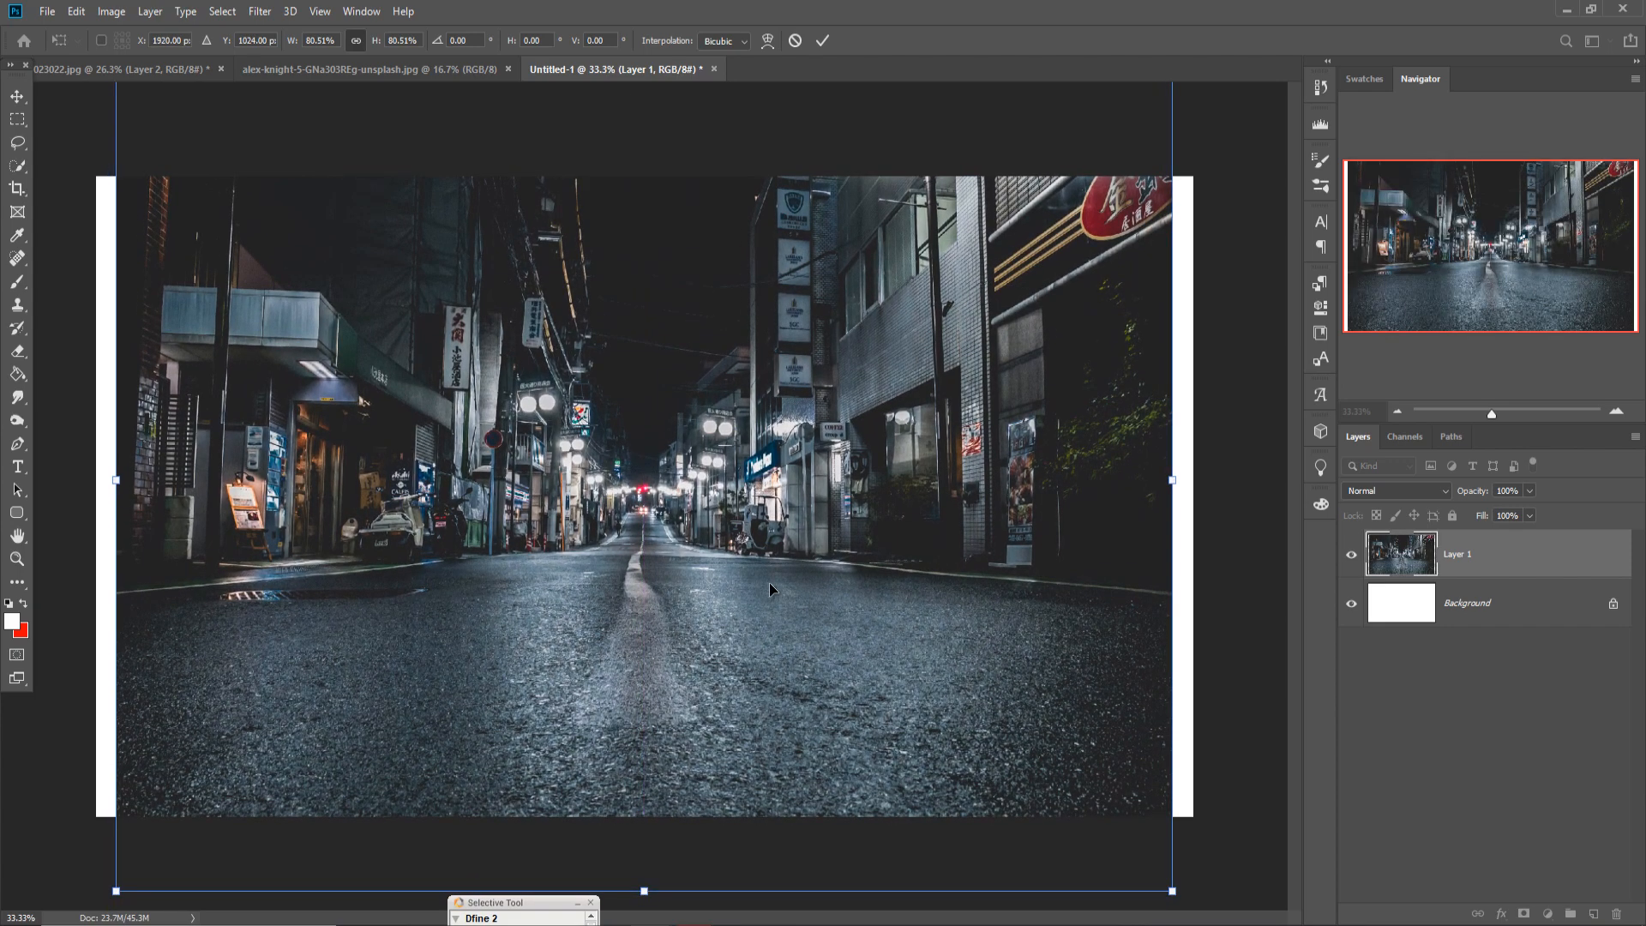
drag(769, 583, 769, 582)
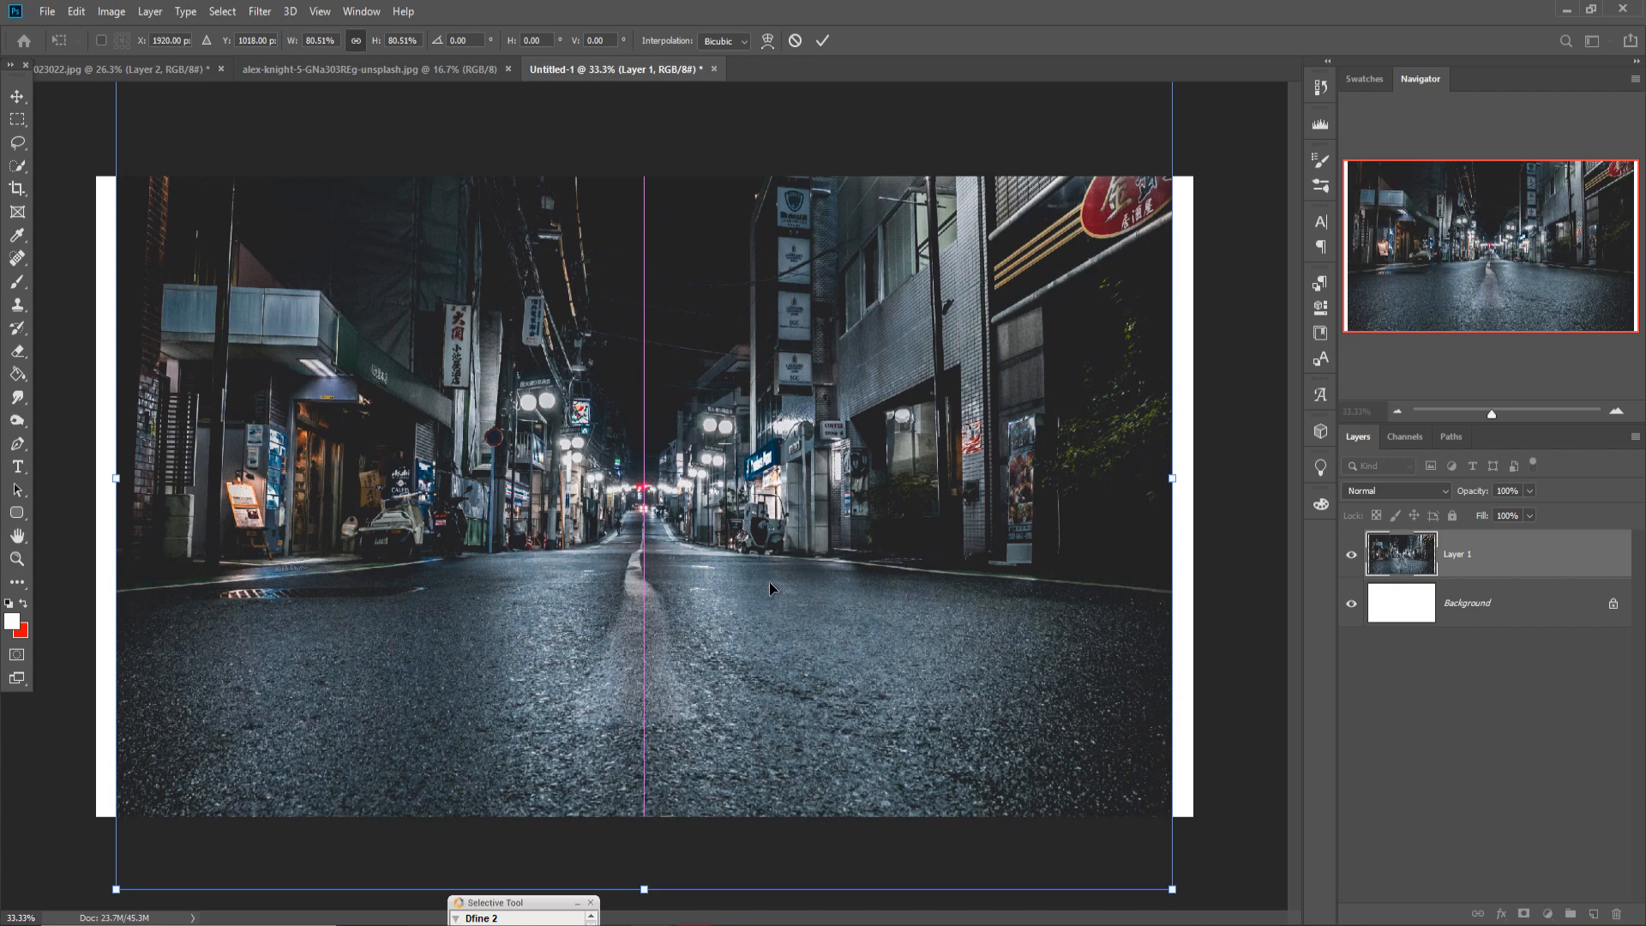
Crop the canvas sides to the street photo's width and extend the canvas upward past the photo's upper edge
click(17, 188)
drag(115, 497, 113, 502)
drag(1173, 497, 1176, 503)
key(ctrl+minus)
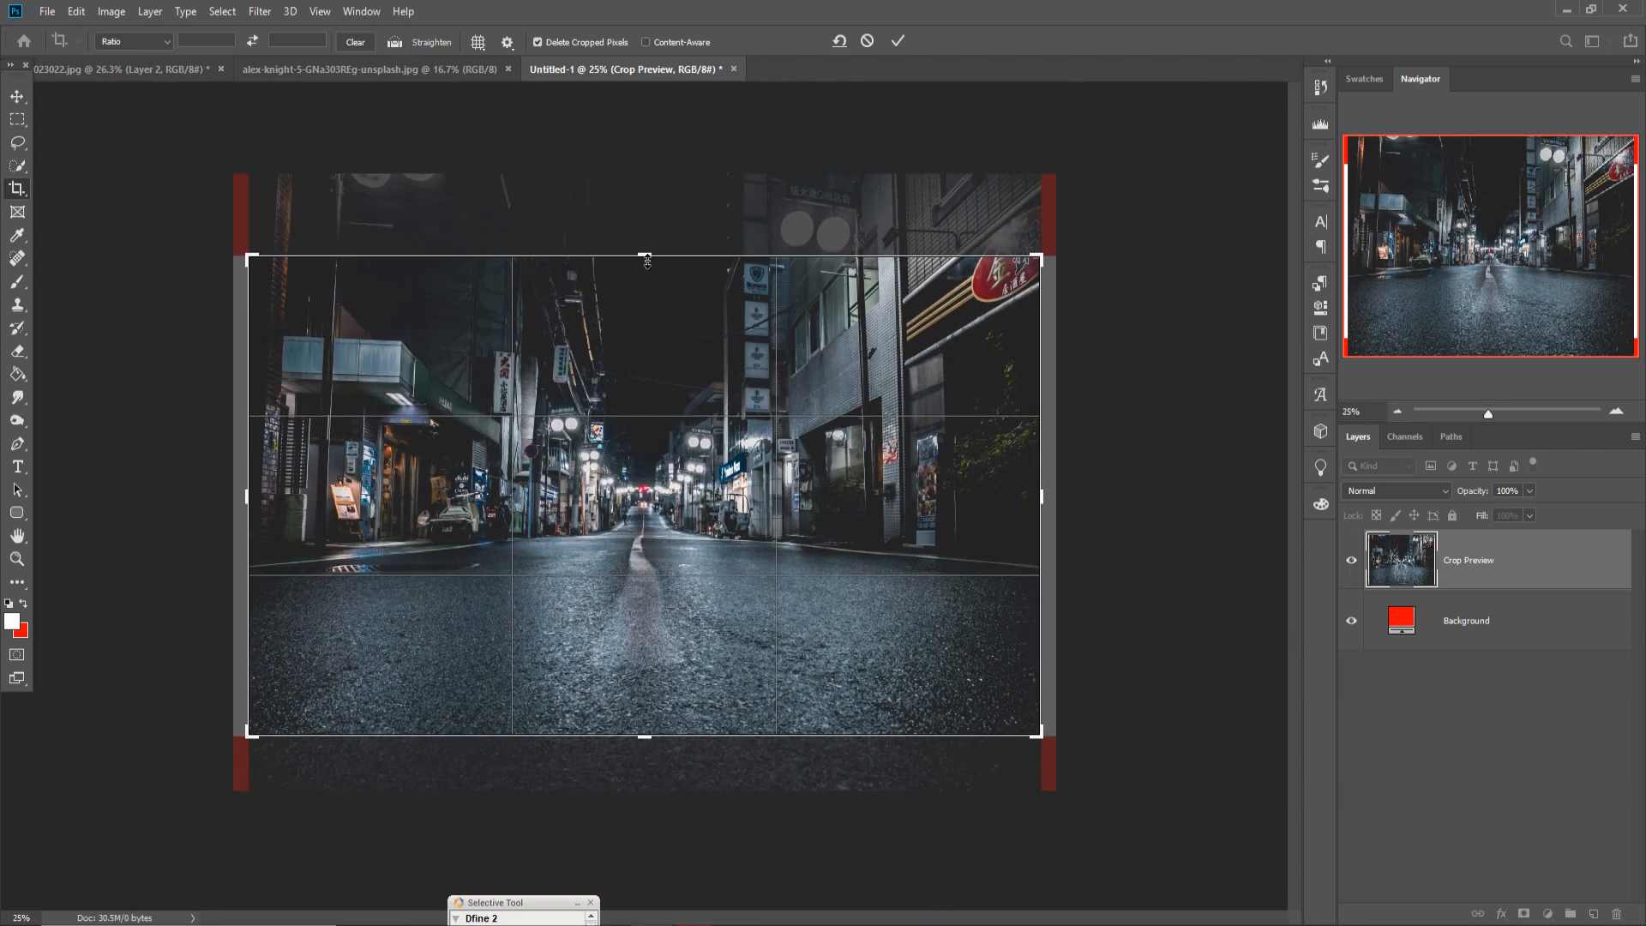
drag(645, 261, 643, 176)
click(898, 41)
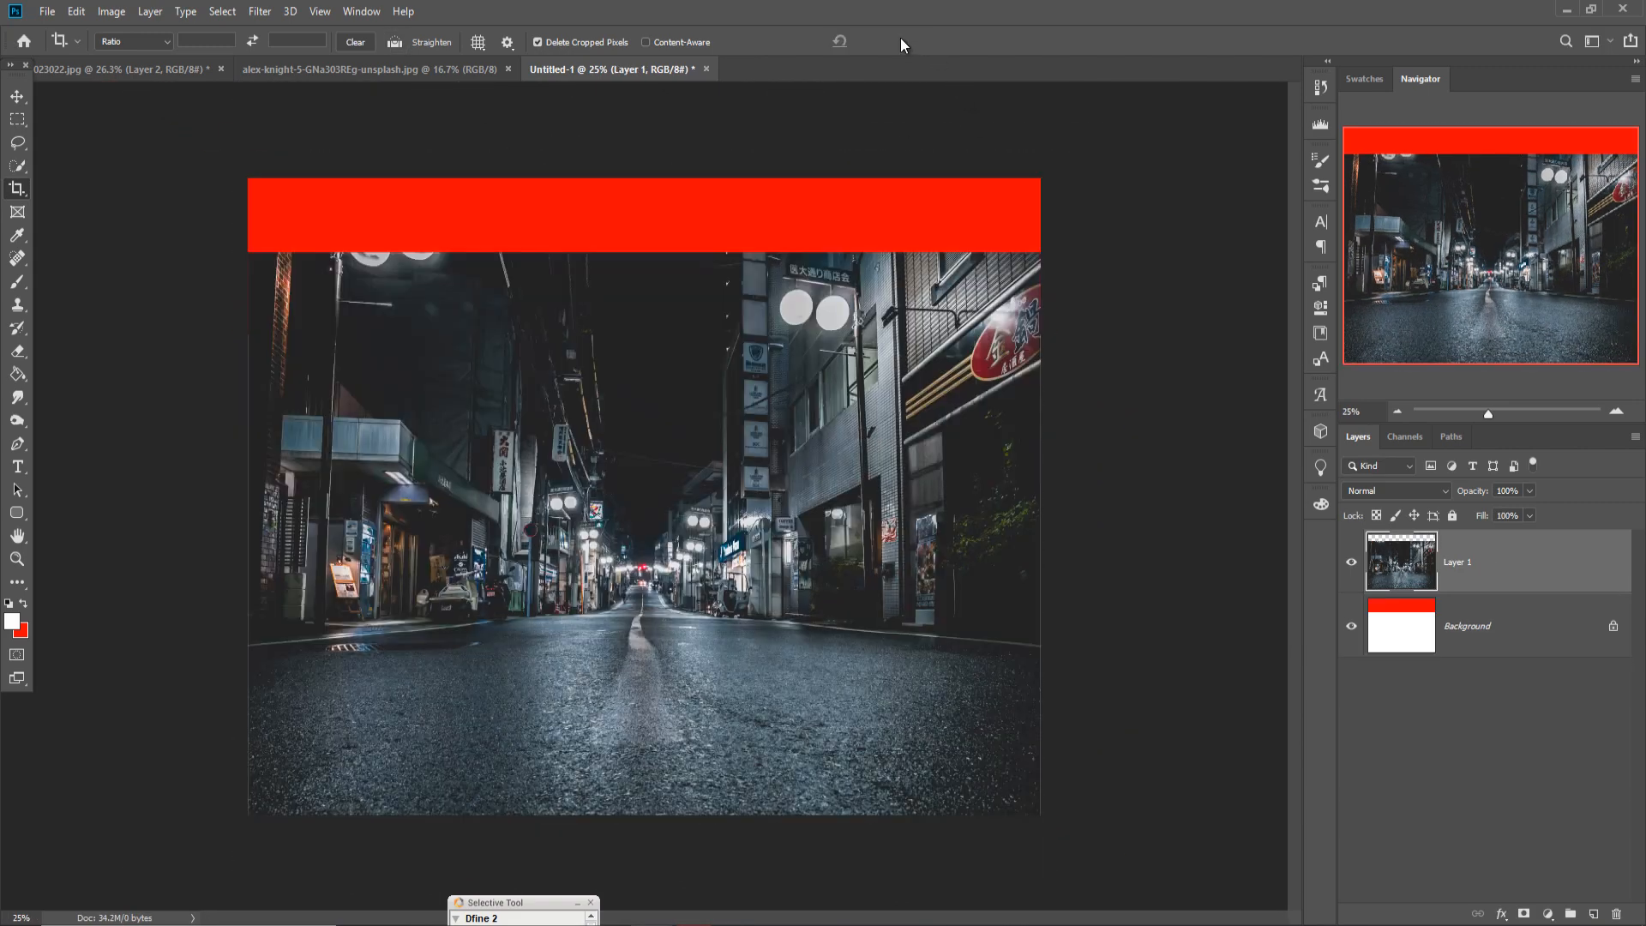
Float the neon alley photo with the red lantern, copy it into the street composite and dismiss its source window
click(23, 99)
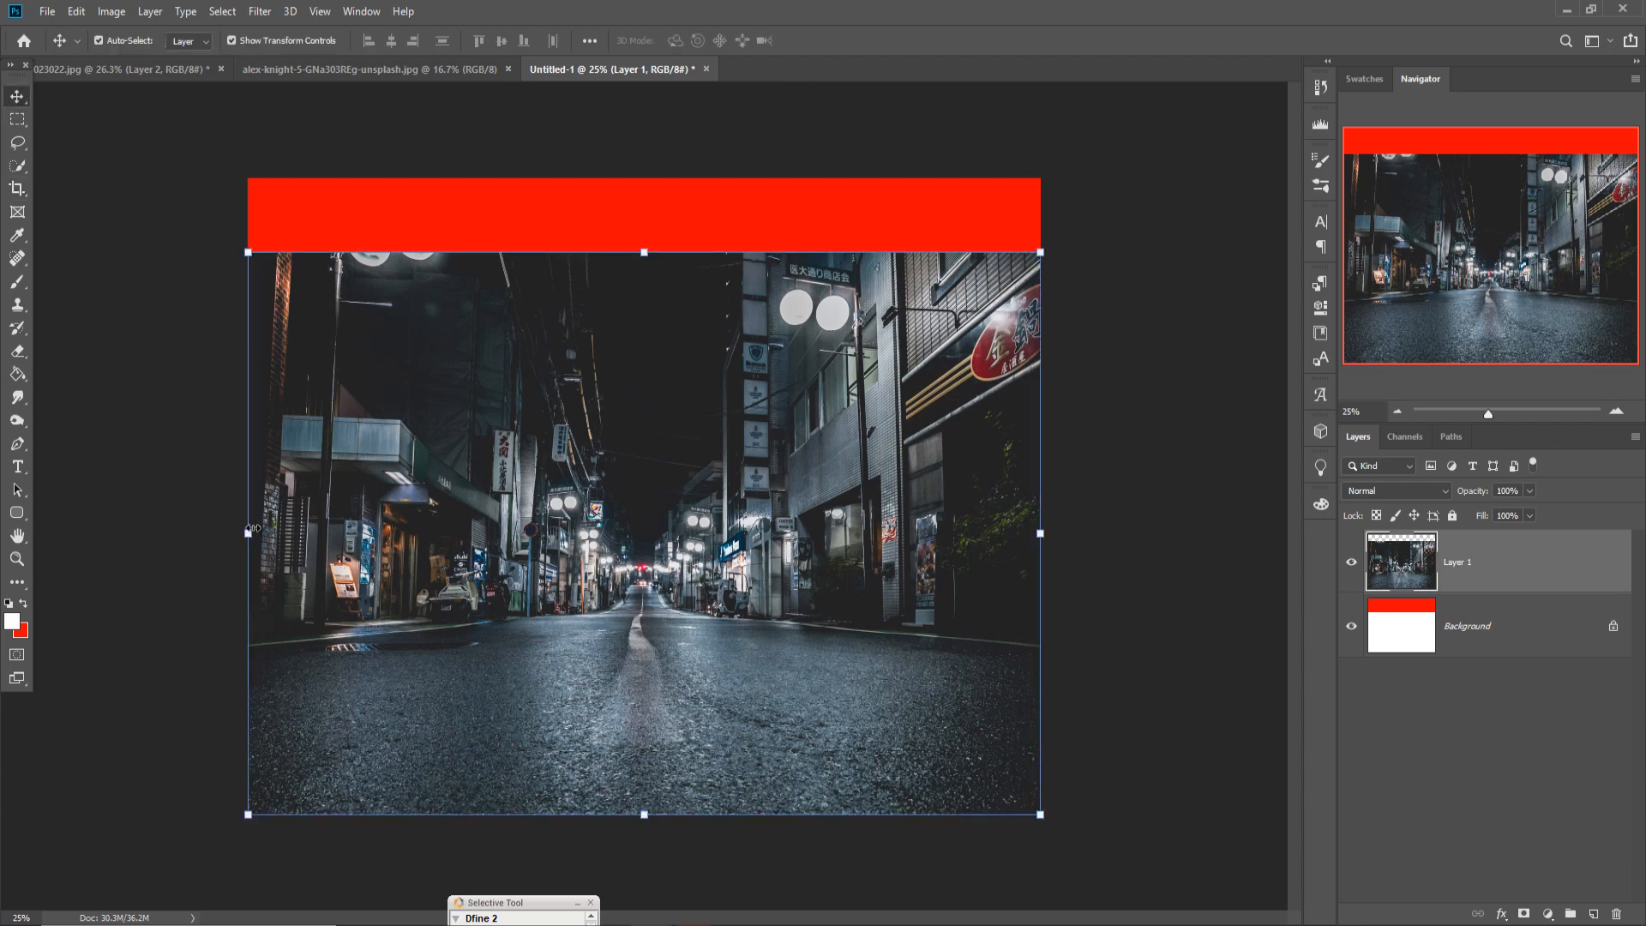
click(355, 70)
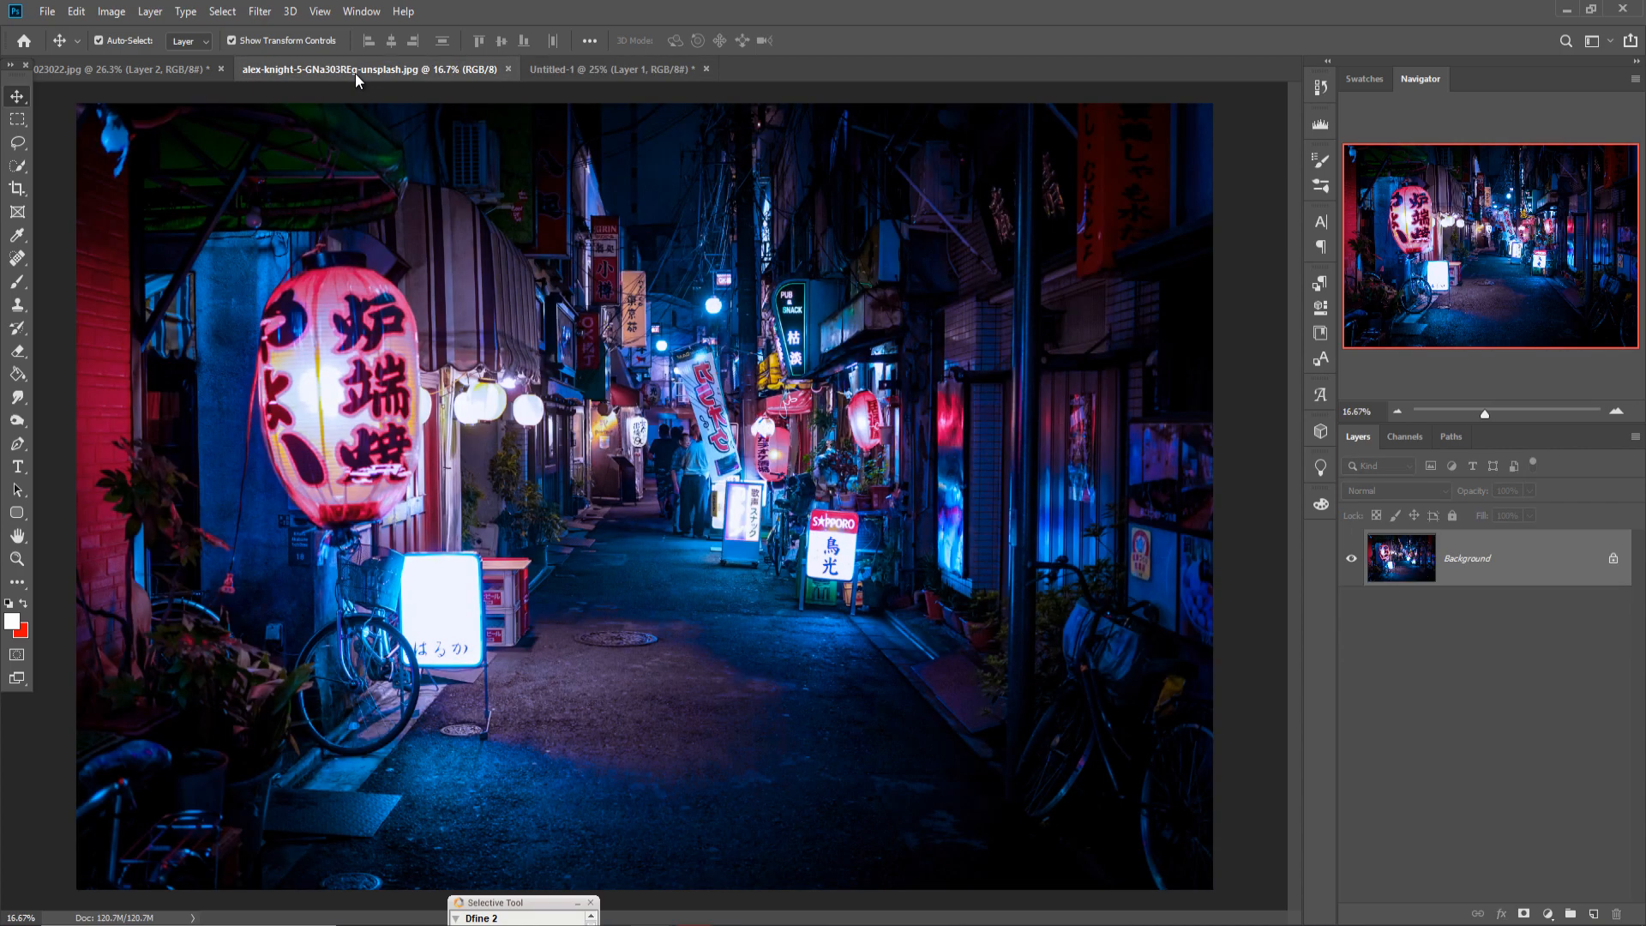
click(154, 69)
click(355, 70)
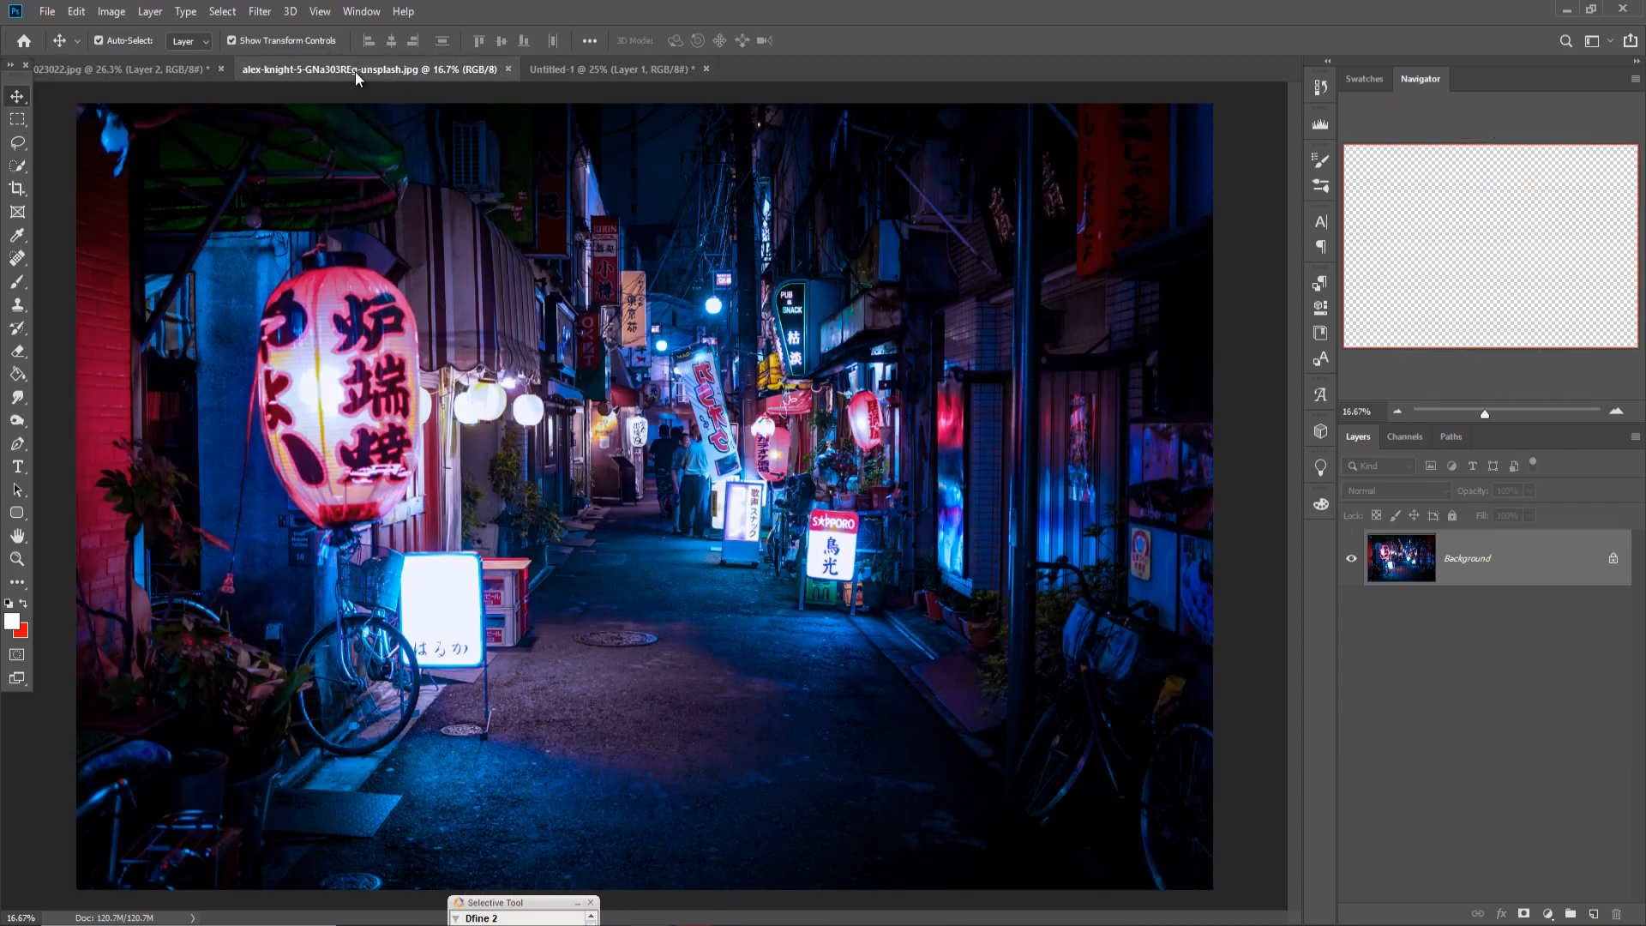
drag(355, 70, 990, 190)
click(336, 70)
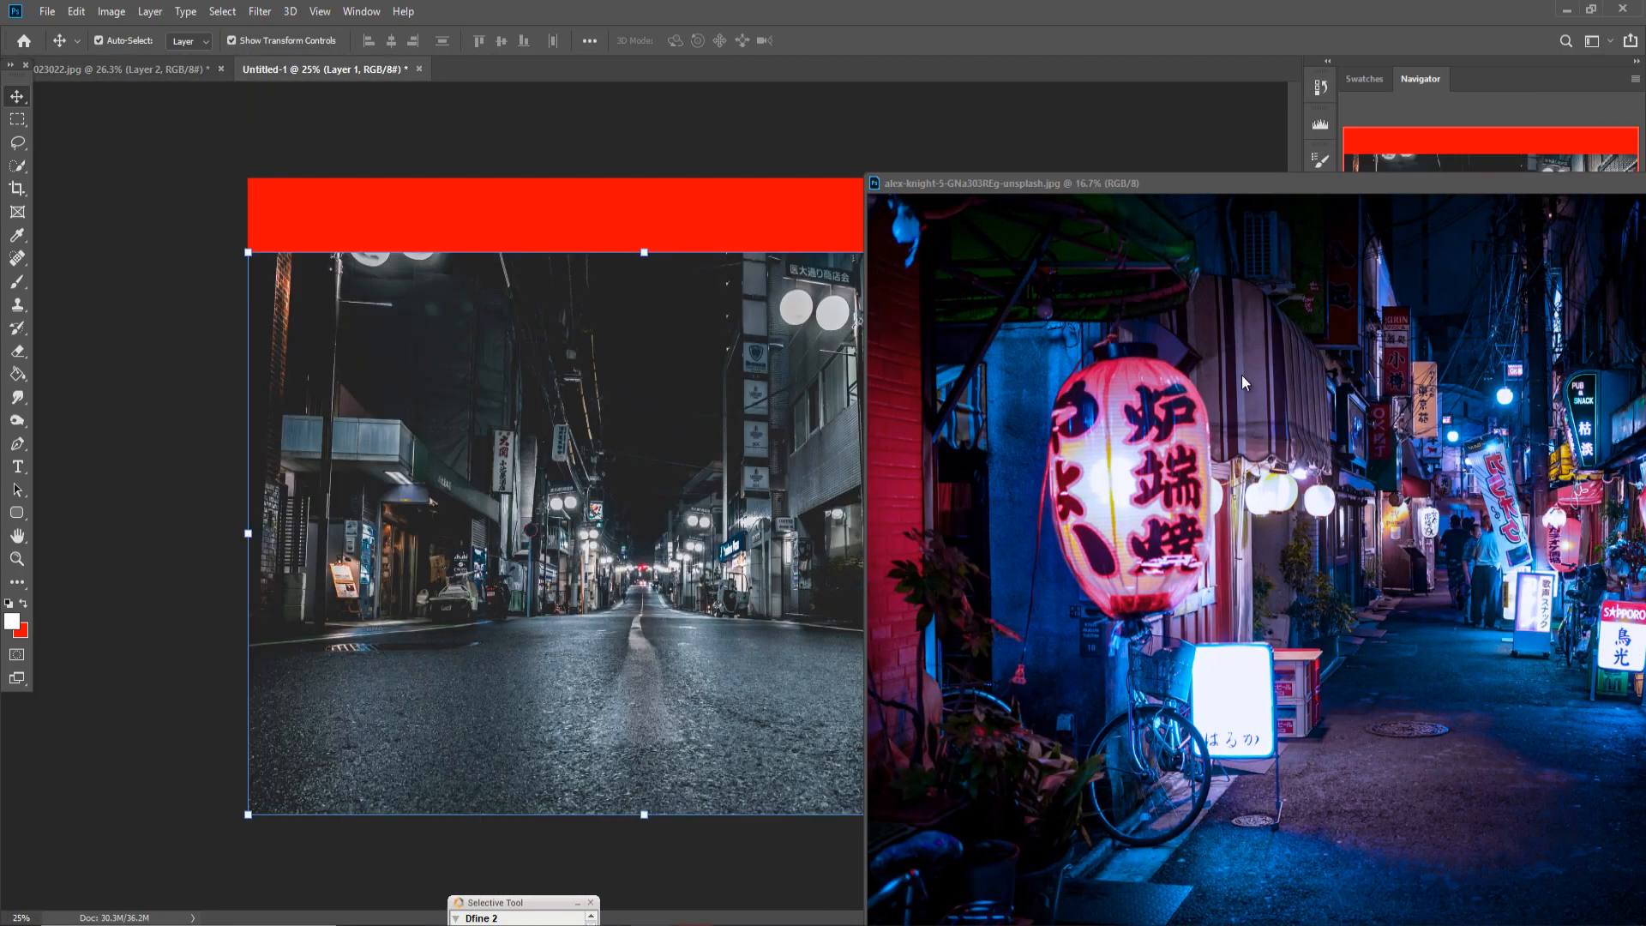
drag(678, 322, 678, 324)
drag(1532, 188, 924, 374)
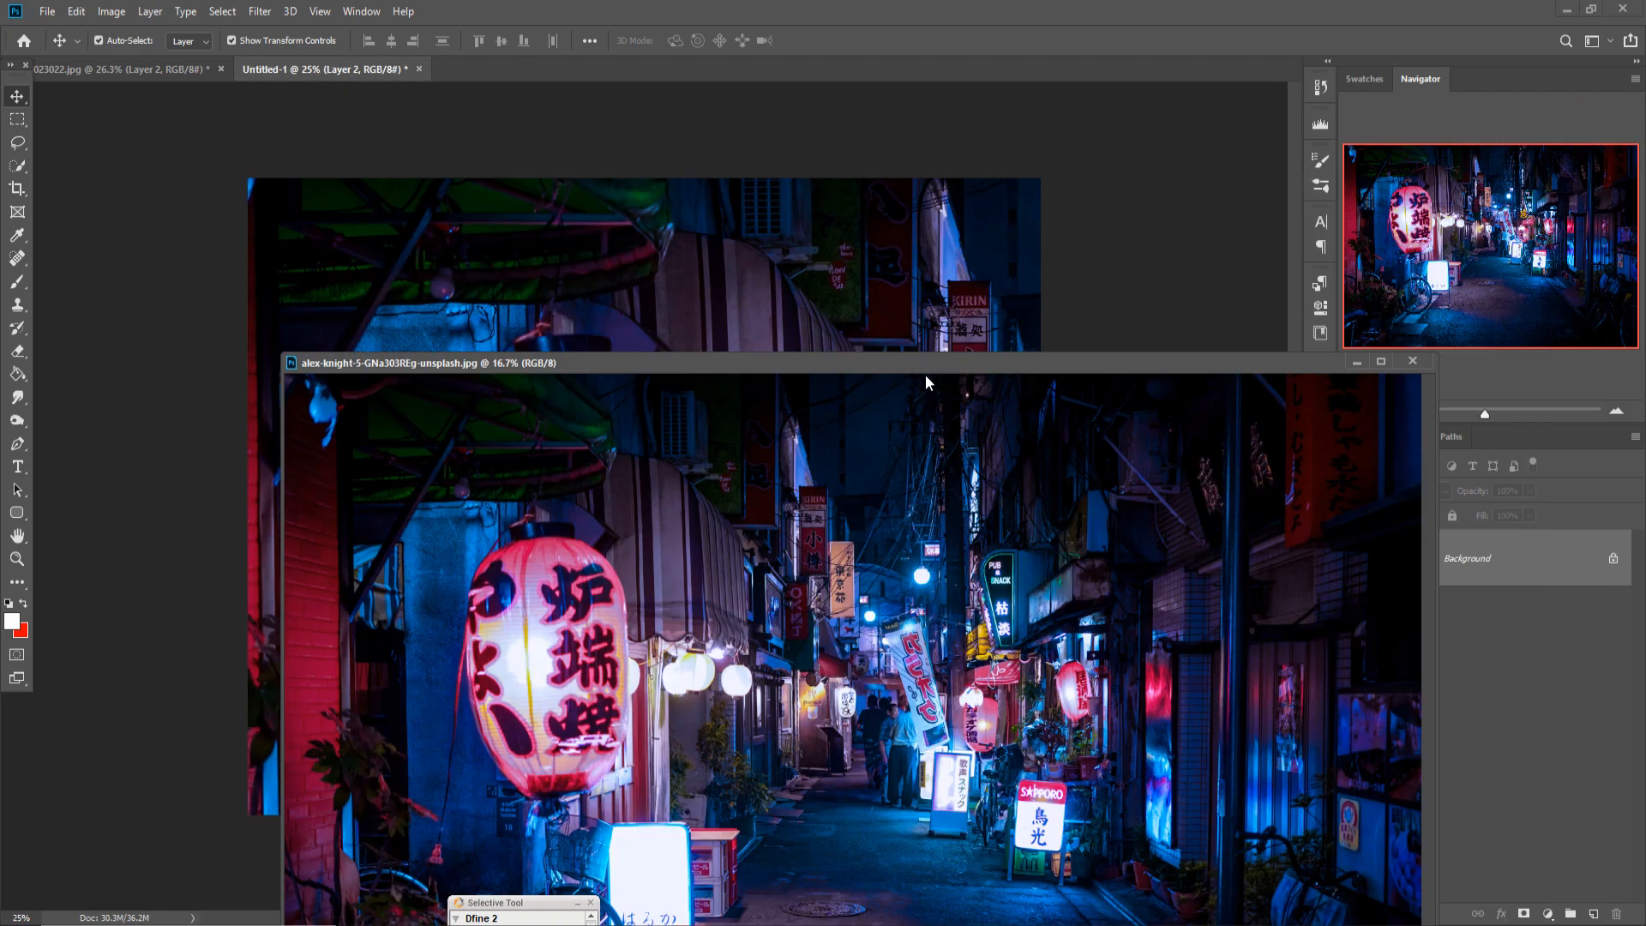
click(1325, 367)
Scale the neon alley layer to 50.50% and align its upper edge with the top of the canvas
drag(177, 702, 1040, 702)
drag(1157, 702, 317, 427)
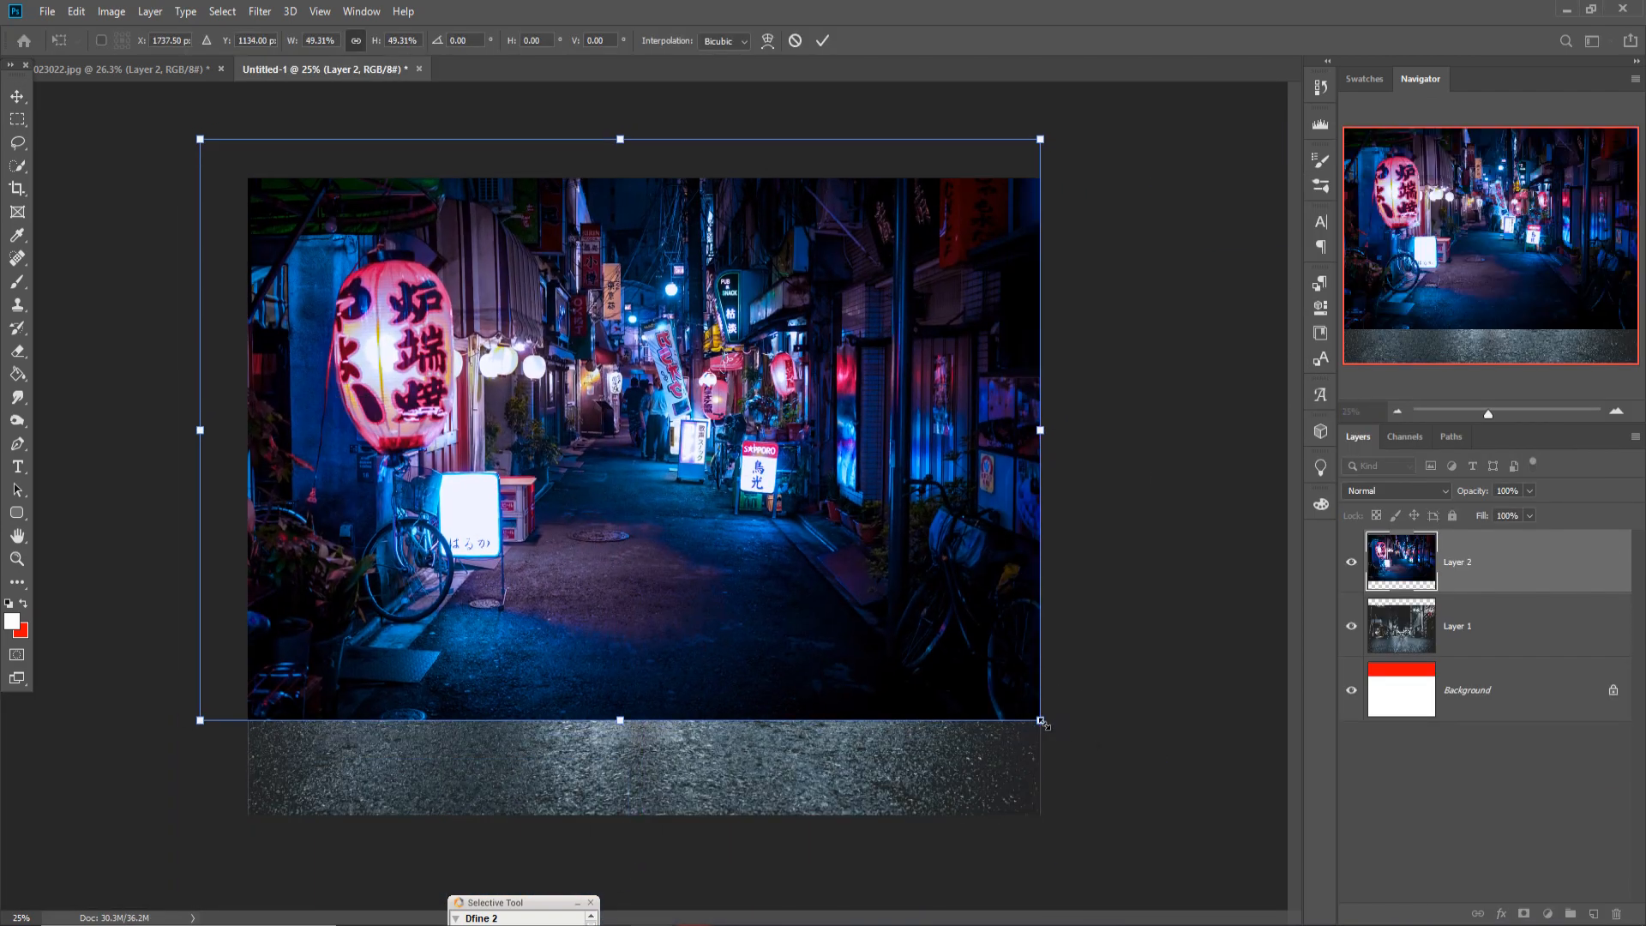
drag(1041, 723, 1062, 724)
drag(844, 474, 851, 516)
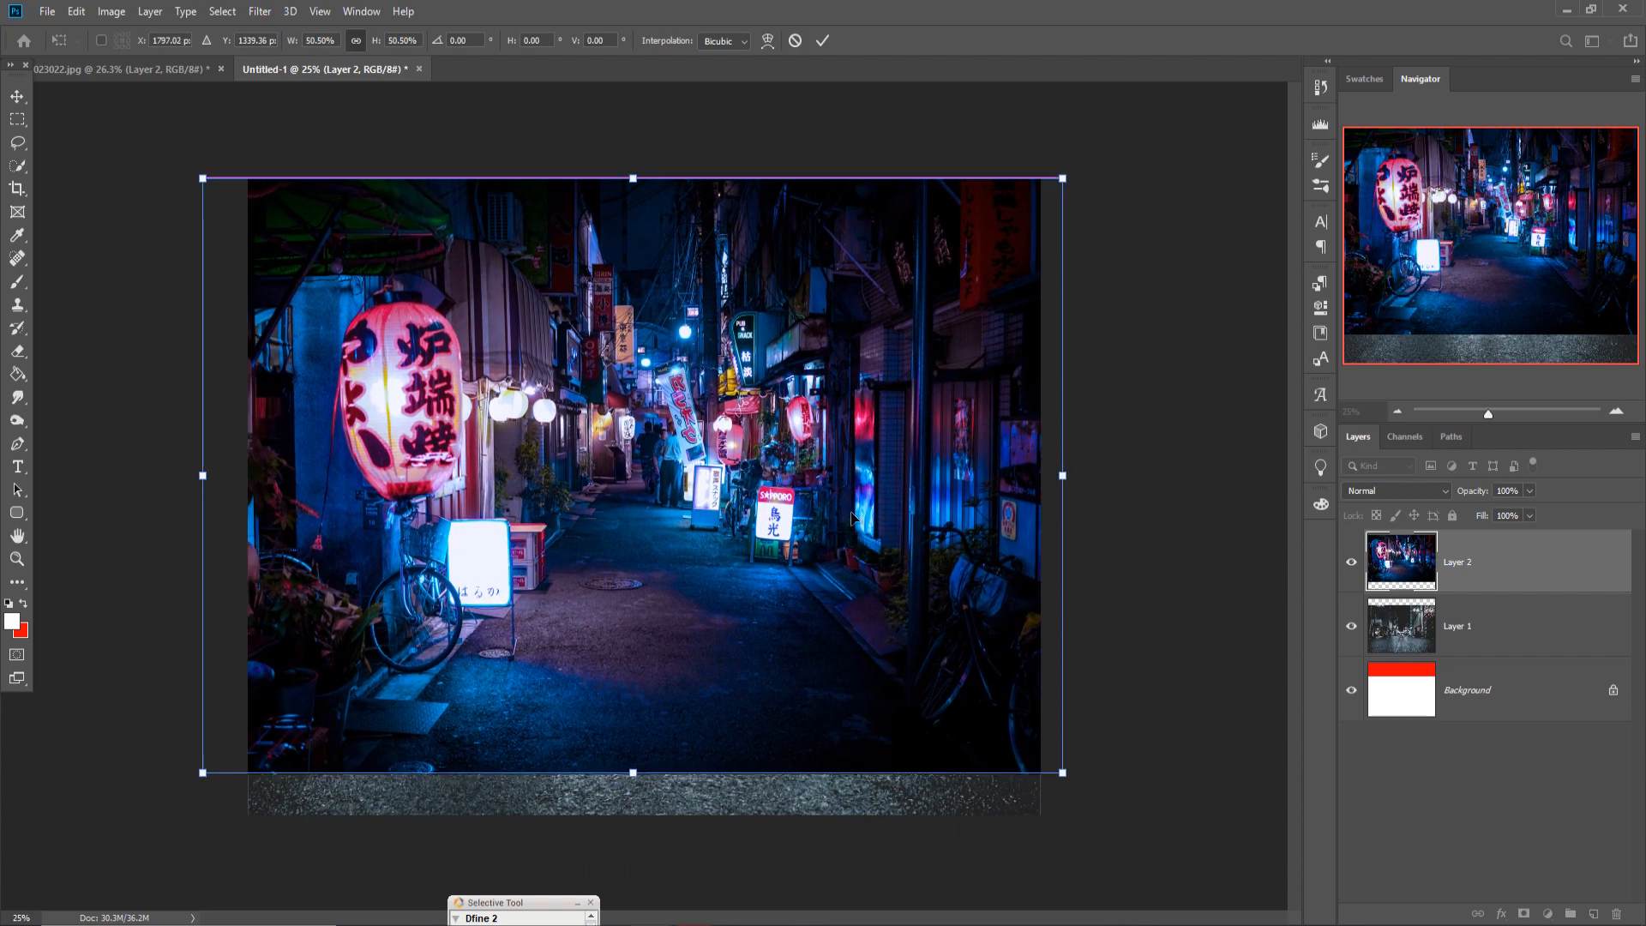
click(822, 40)
Place the neon alley layer beneath the street layer and add a layer mask to the street layer
drag(1509, 577, 1523, 643)
click(1510, 584)
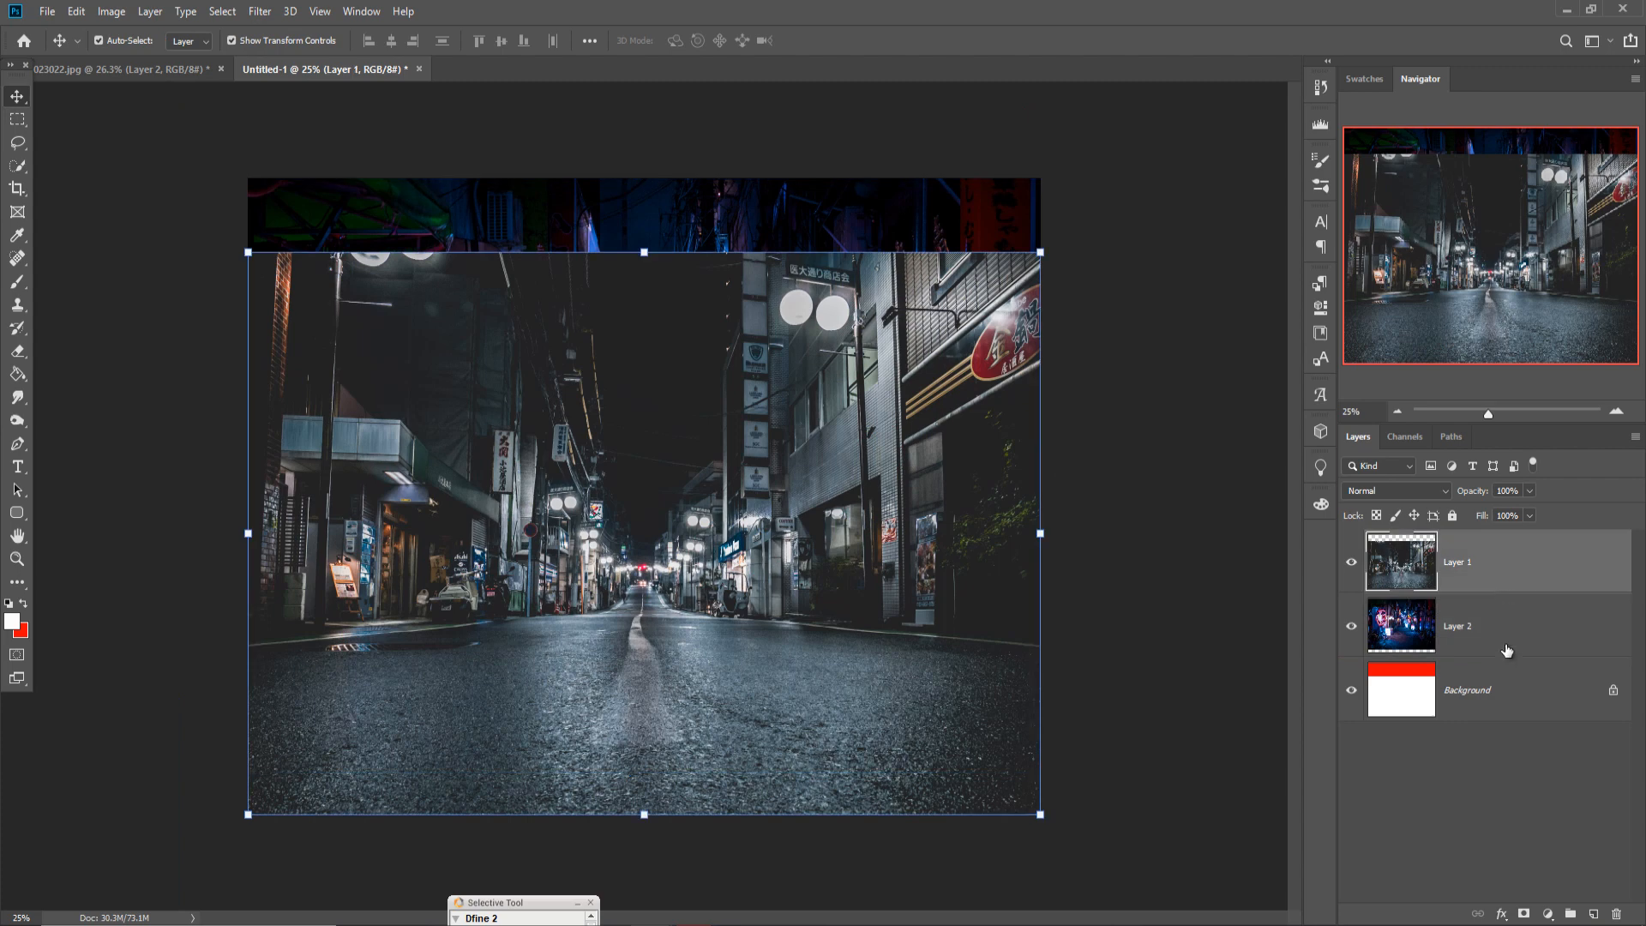
click(1525, 912)
Paint black on the street layer's mask with a soft 800 px brush, reducing opacity to 37%, to reveal the alley above the road
click(14, 287)
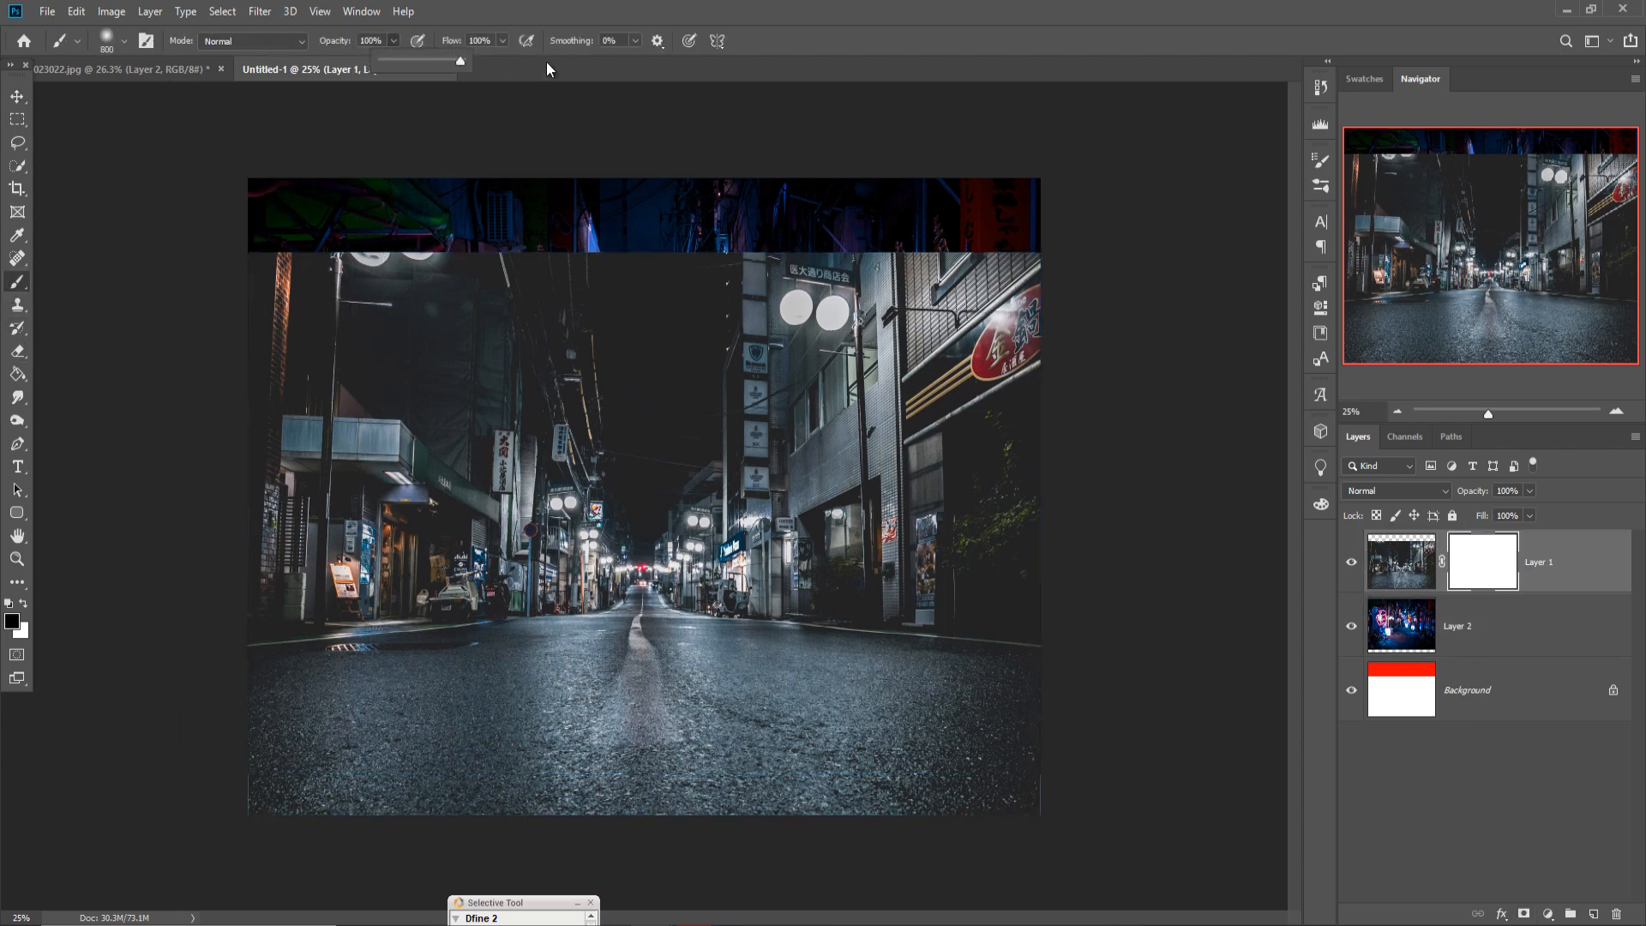
mouse_move(245, 254)
mouse_down()
mouse_move(1065, 248)
mouse_move(571, 257)
mouse_move(271, 305)
mouse_move(60, 428)
mouse_up()
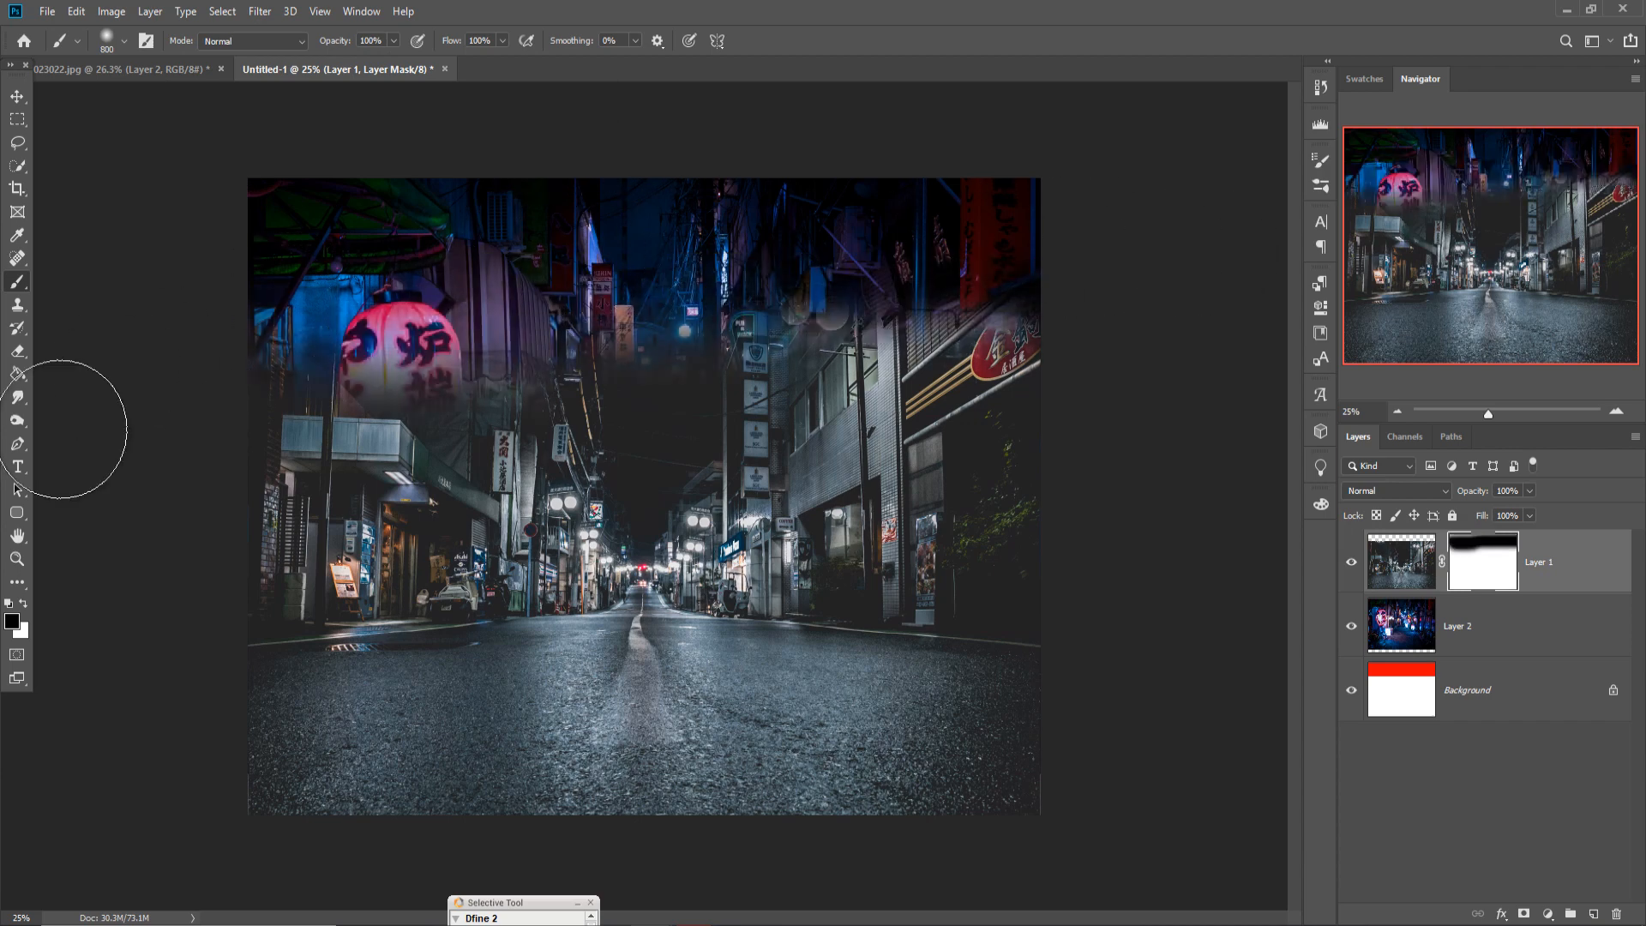
mouse_move(331, 260)
mouse_down()
mouse_move(250, 555)
mouse_move(447, 381)
mouse_move(426, 448)
mouse_move(630, 330)
mouse_move(644, 512)
mouse_move(640, 482)
mouse_move(714, 422)
mouse_move(655, 498)
mouse_move(739, 396)
mouse_up()
mouse_move(897, 400)
mouse_down()
mouse_move(820, 497)
mouse_move(986, 423)
mouse_move(1011, 380)
mouse_move(1027, 491)
mouse_move(974, 512)
mouse_move(977, 531)
mouse_move(816, 527)
mouse_move(860, 529)
mouse_move(705, 498)
mouse_move(604, 397)
mouse_move(660, 496)
mouse_move(645, 520)
mouse_move(186, 558)
mouse_move(324, 544)
mouse_move(169, 578)
mouse_move(445, 515)
mouse_move(290, 505)
mouse_move(424, 447)
mouse_move(380, 538)
mouse_move(185, 565)
mouse_move(409, 561)
mouse_move(252, 564)
mouse_move(758, 443)
mouse_up()
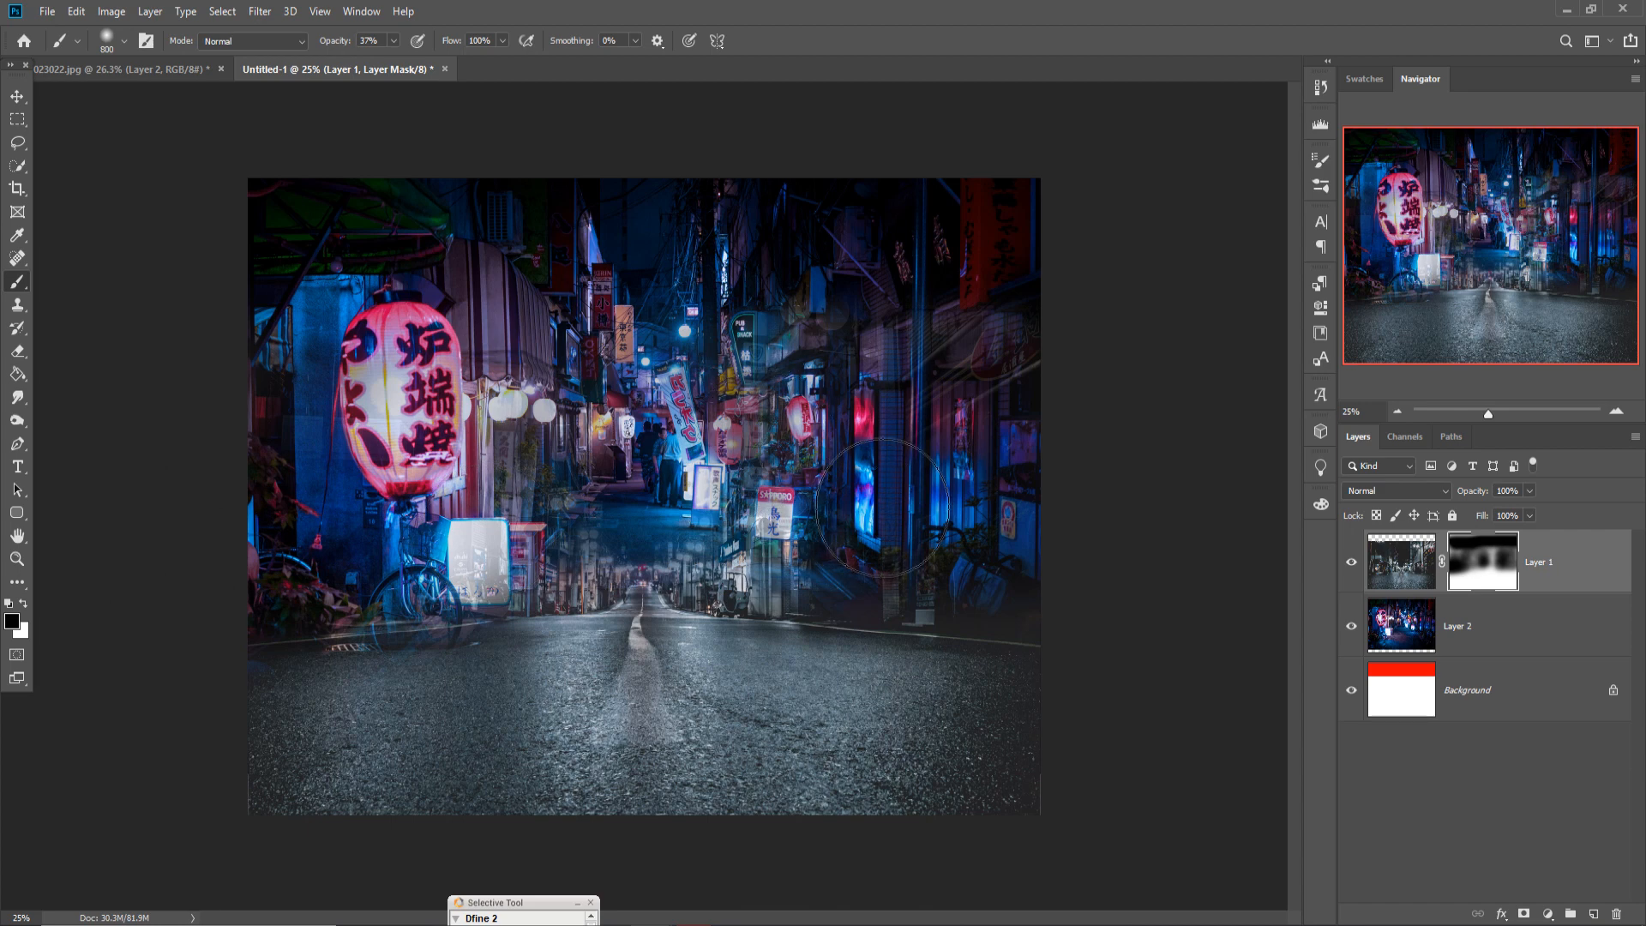
Warp the neon alley layer, pulling its middle down to the road's horizon and bowing its upper edge slightly upward
click(15, 98)
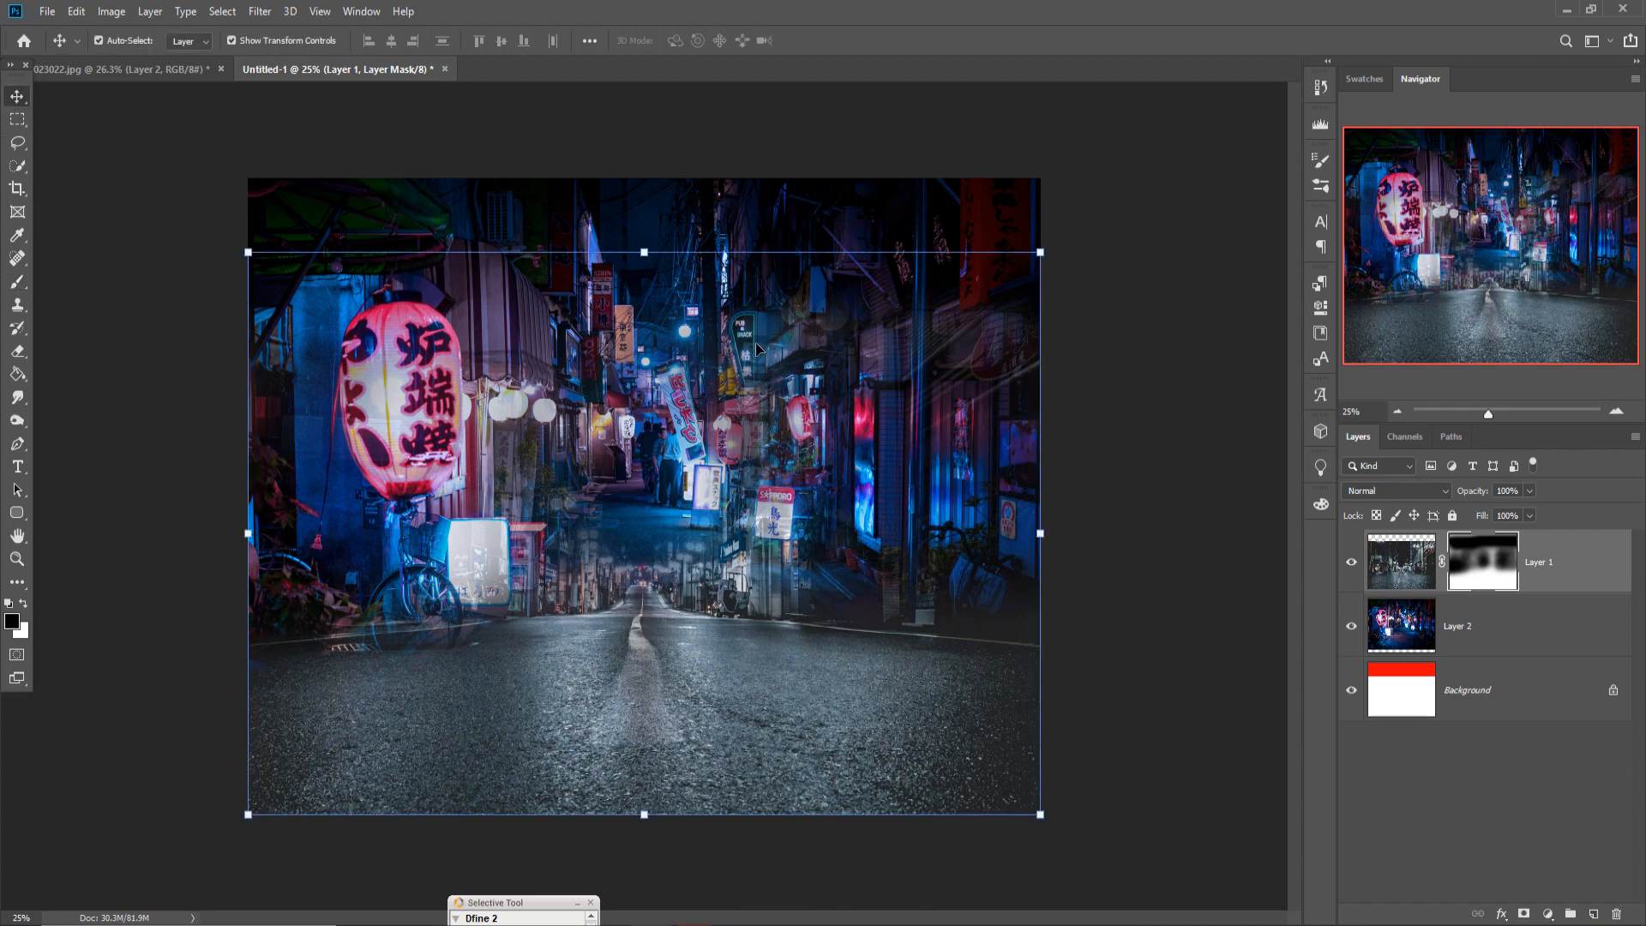
click(666, 454)
click(224, 12)
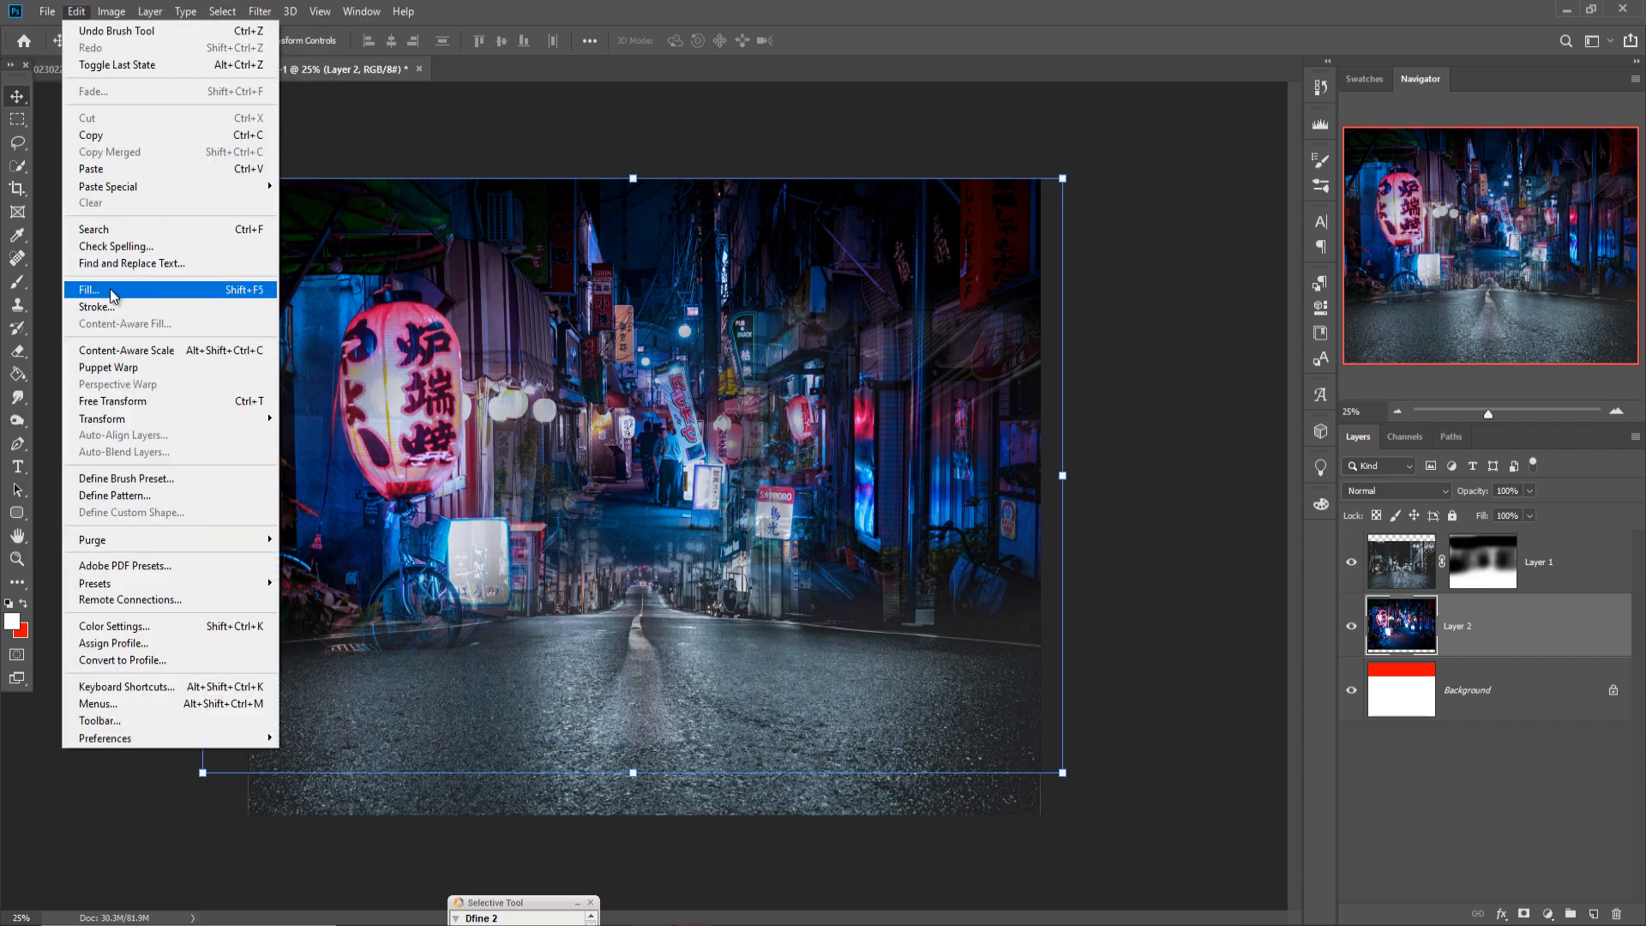
click(116, 286)
click(927, 281)
key(v)
click(76, 11)
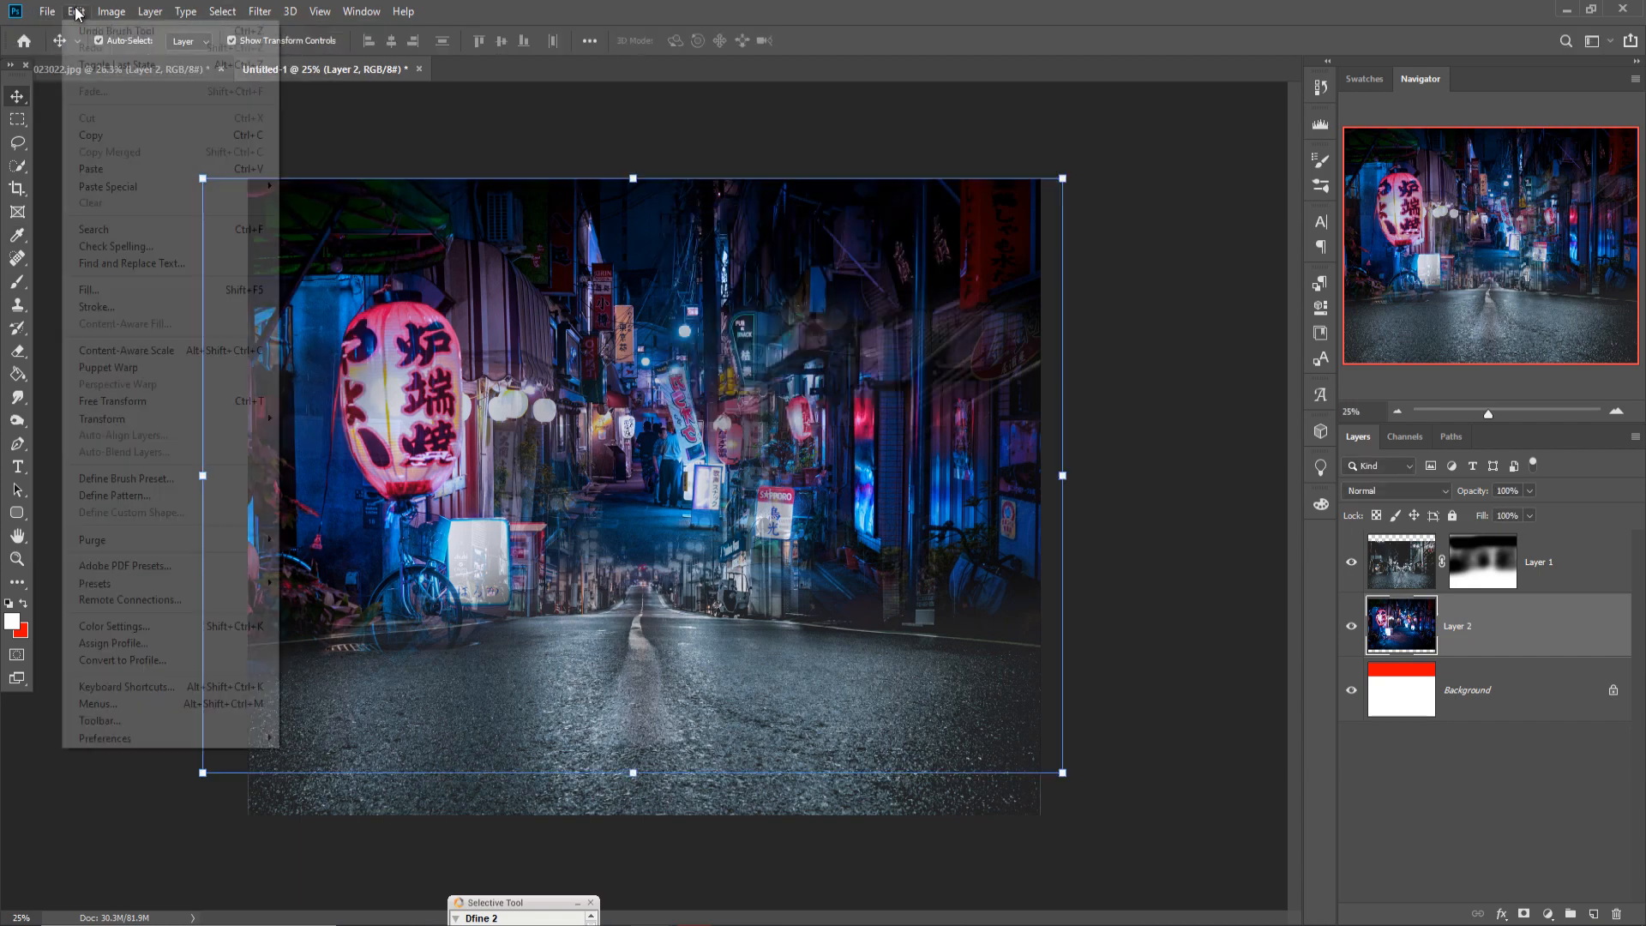
click(304, 532)
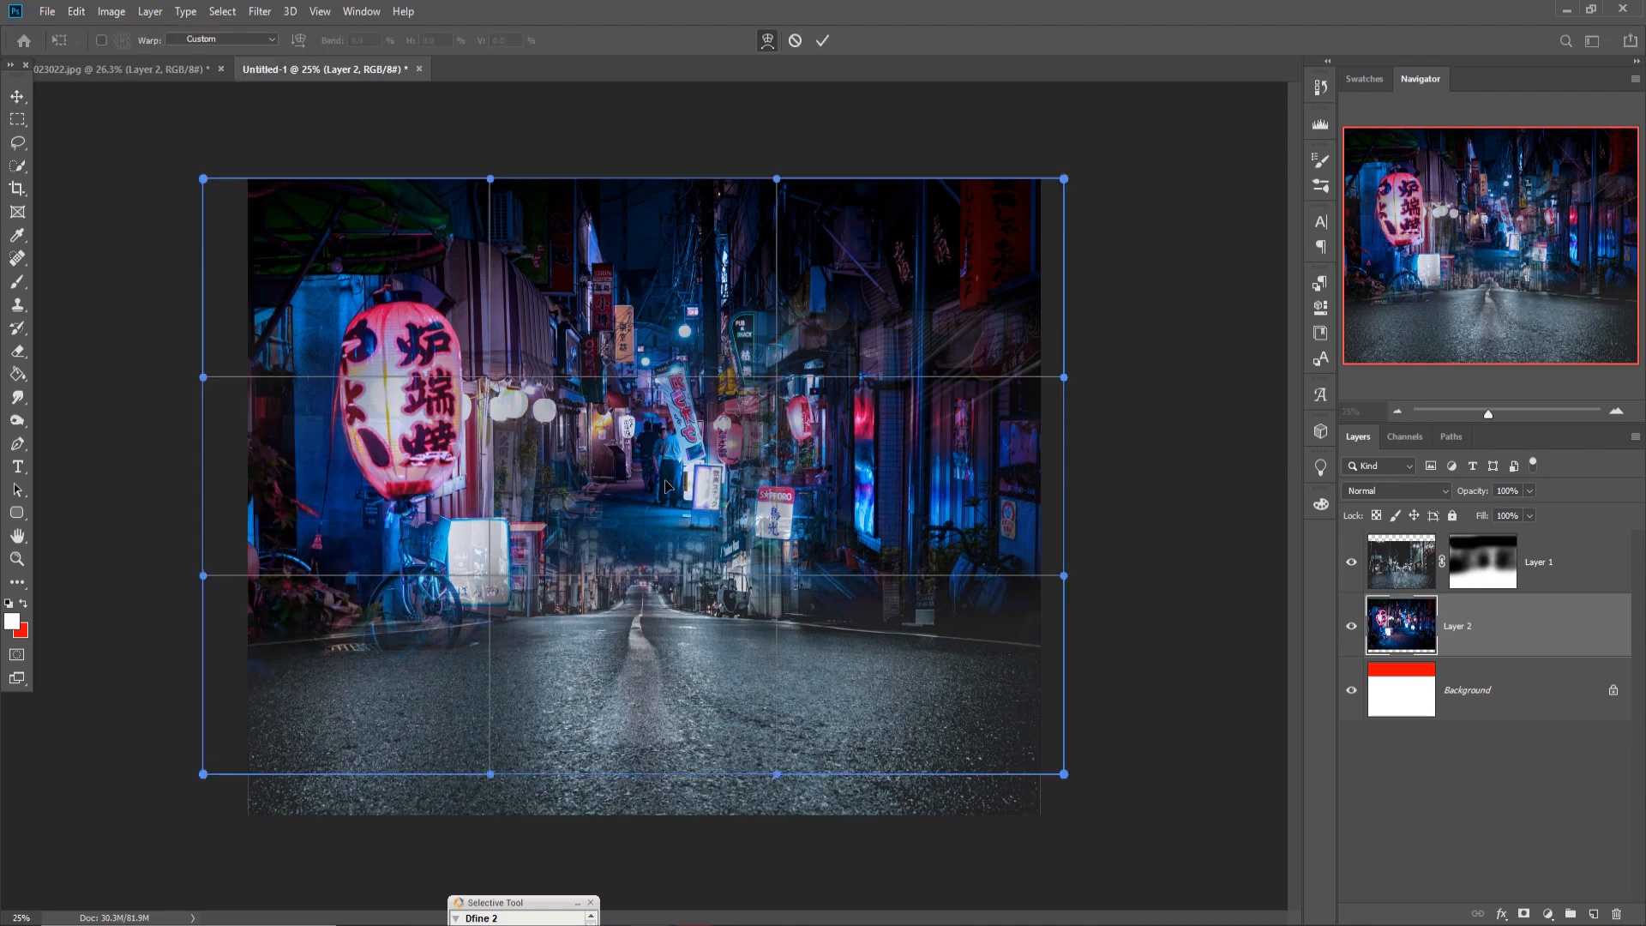
drag(656, 530, 656, 378)
drag(644, 185, 642, 171)
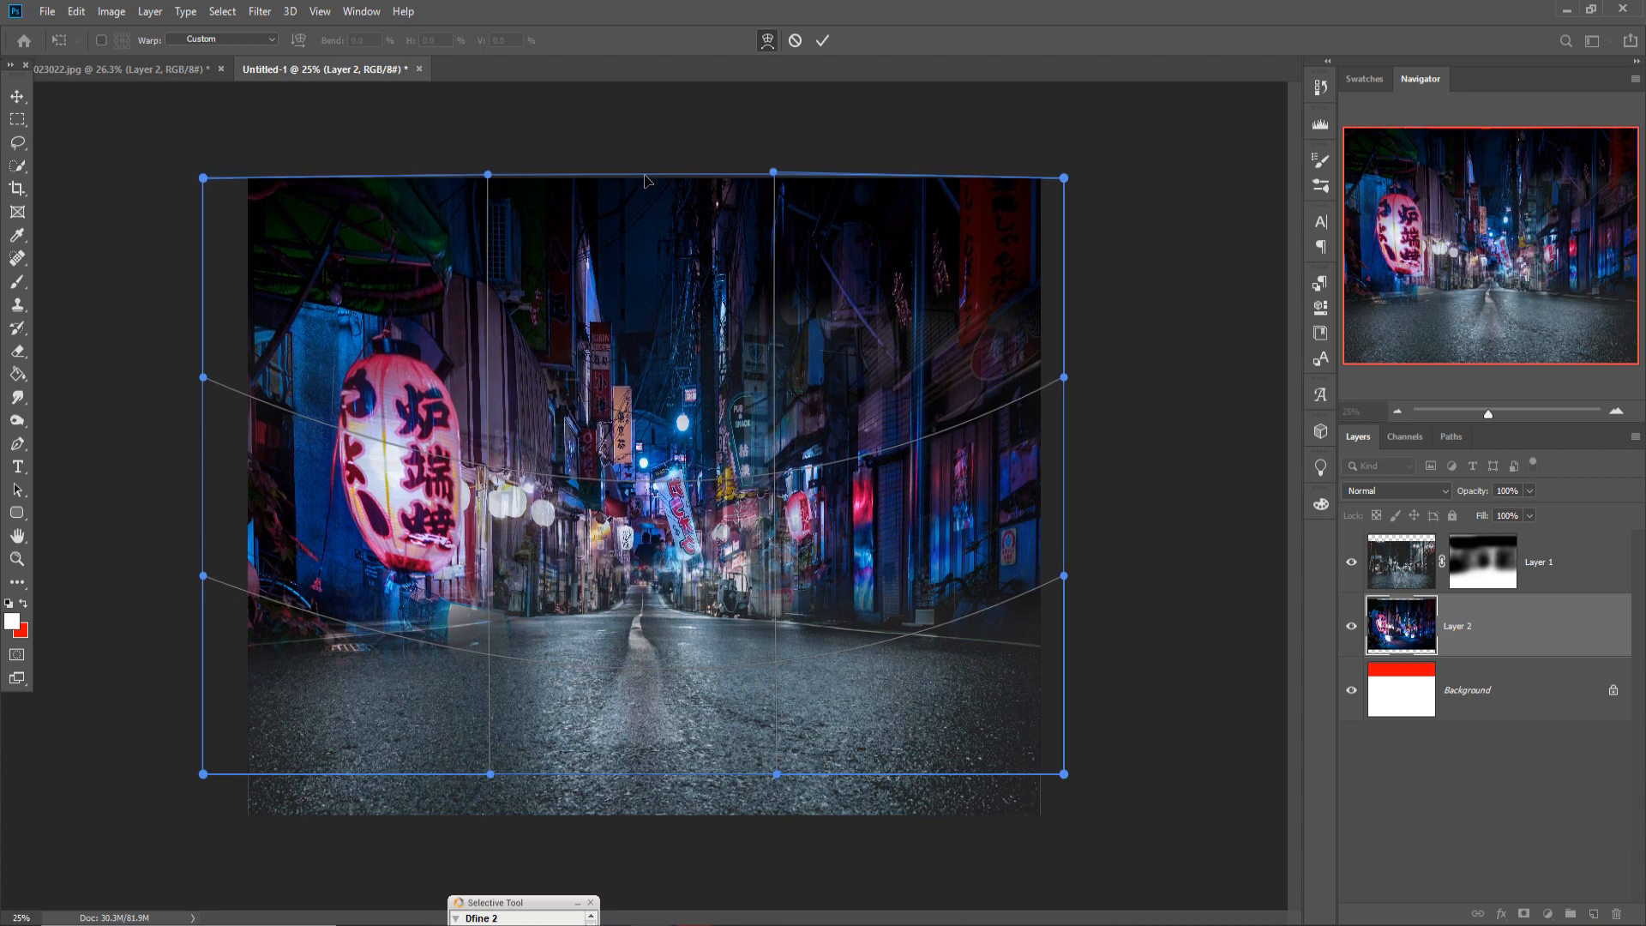
click(816, 41)
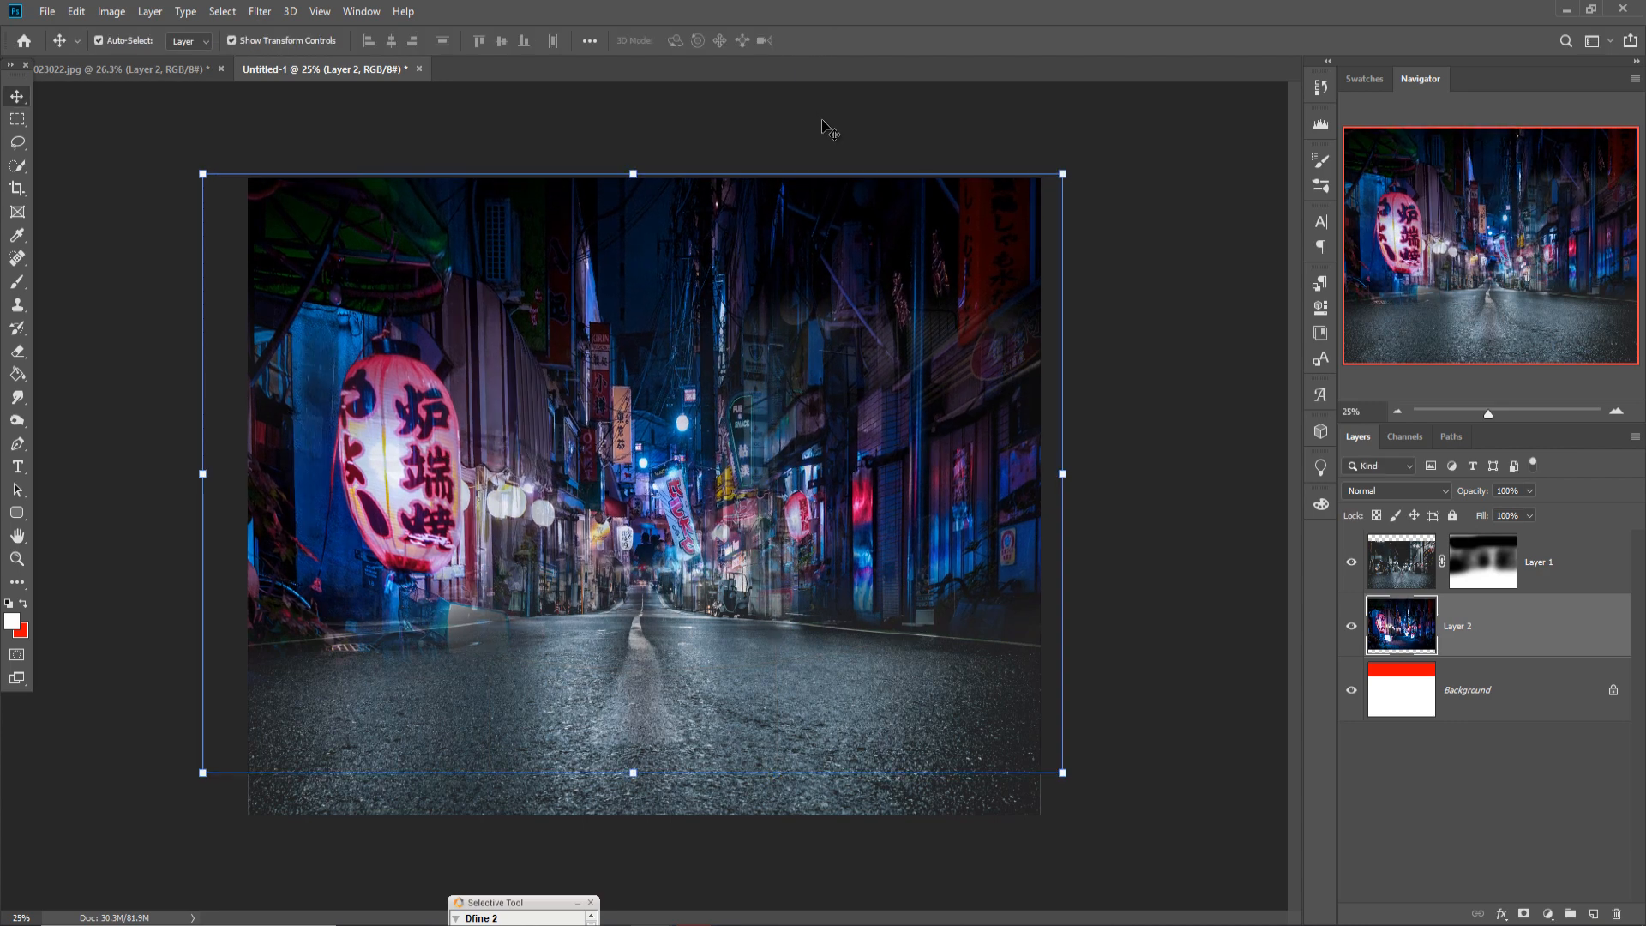
Open the rainy city street photo with the red traffic light and float it in its own window over the composite
click(827, 360)
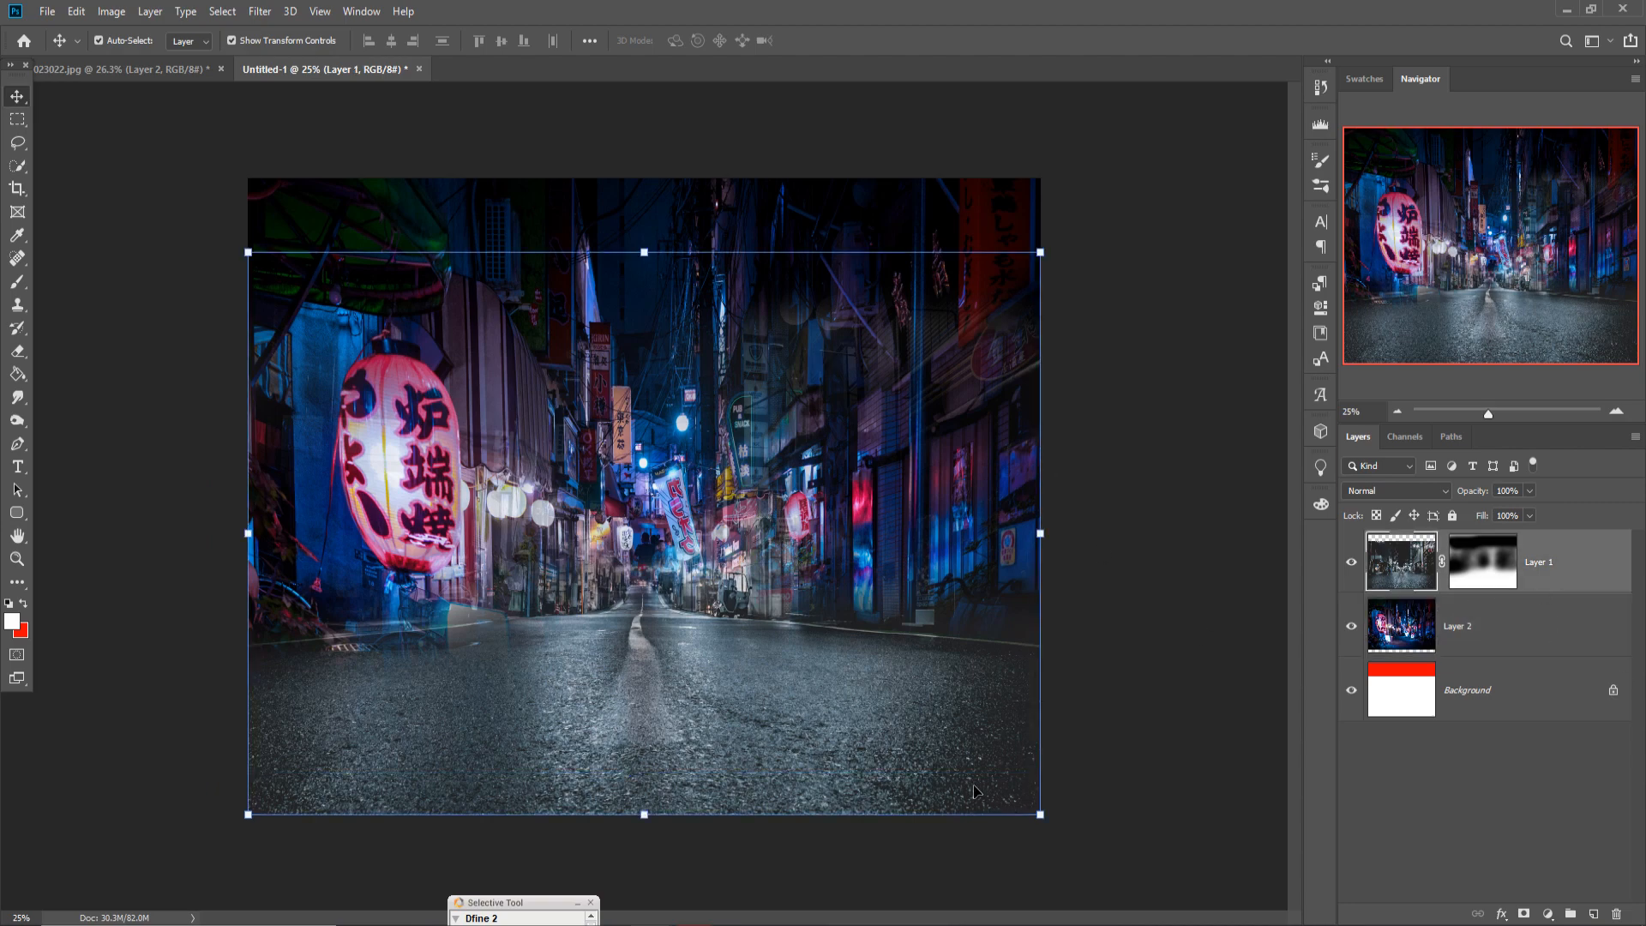
click(1561, 871)
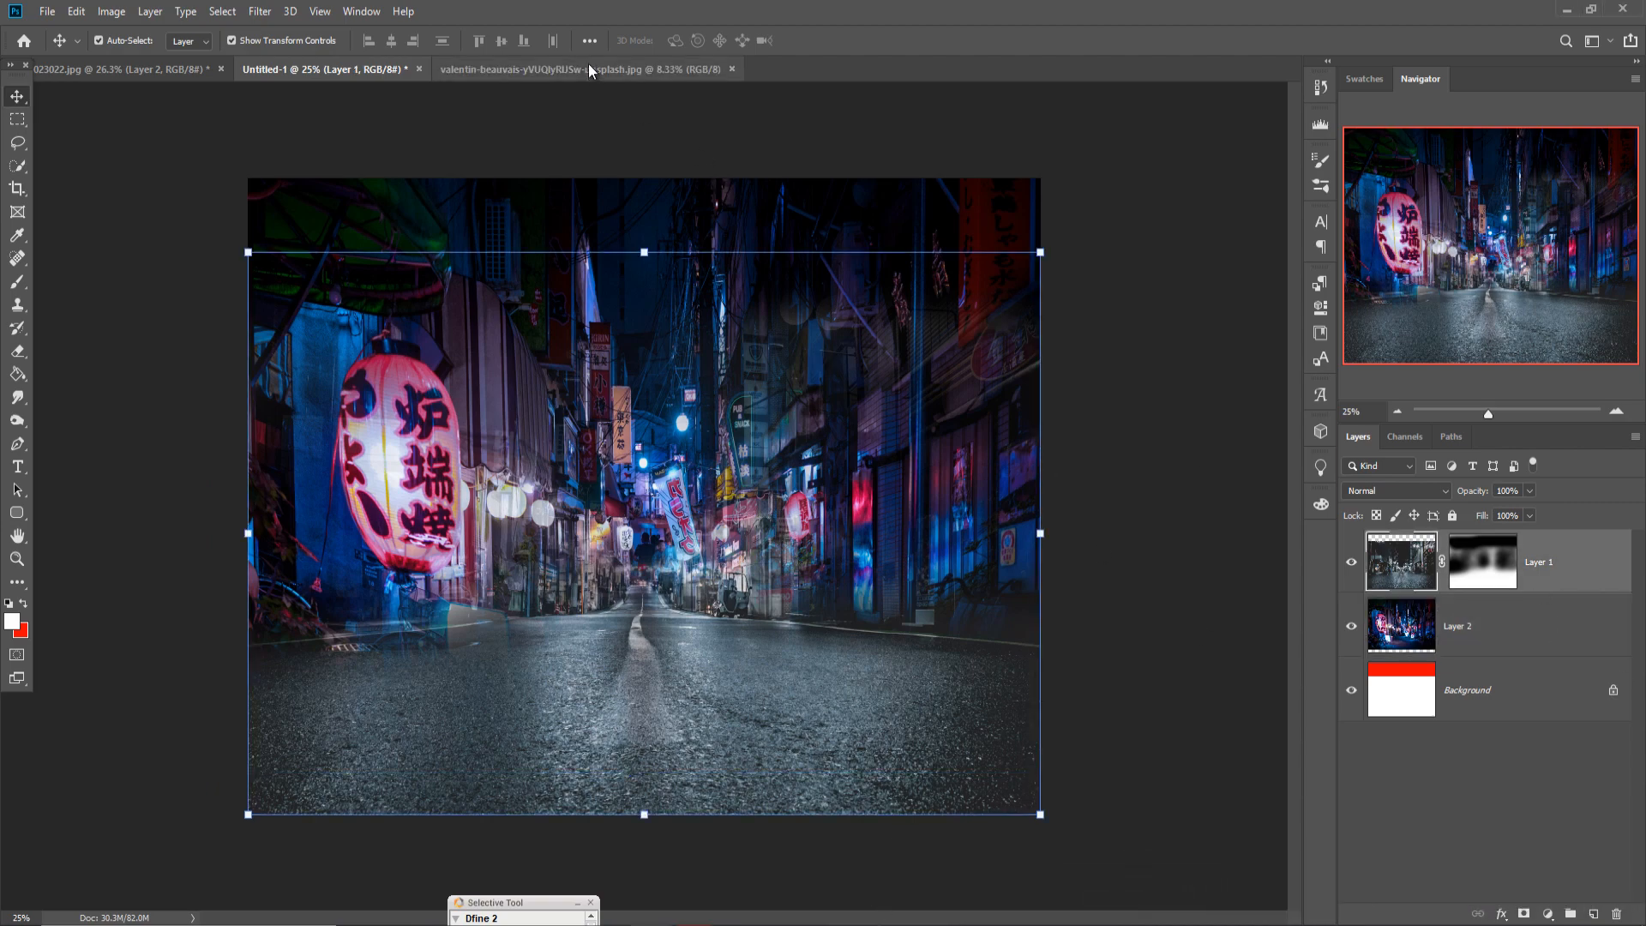
click(590, 71)
drag(589, 70, 577, 121)
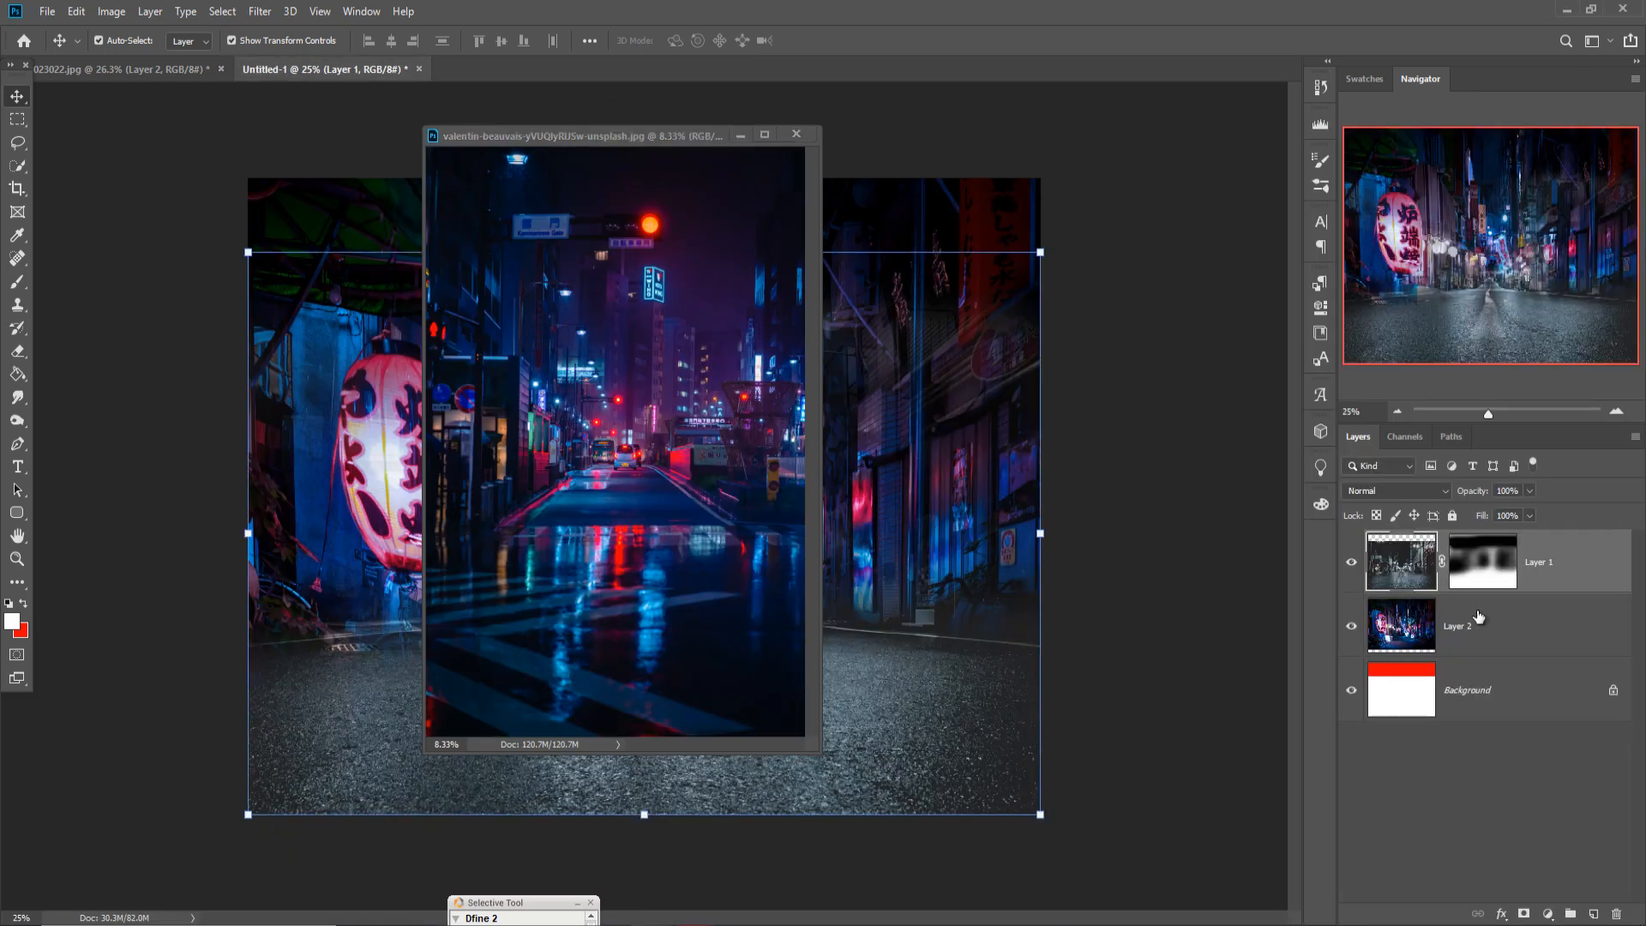
Hide the neon alley layer and copy the rainy city street photo into the composite directly above it
click(1350, 564)
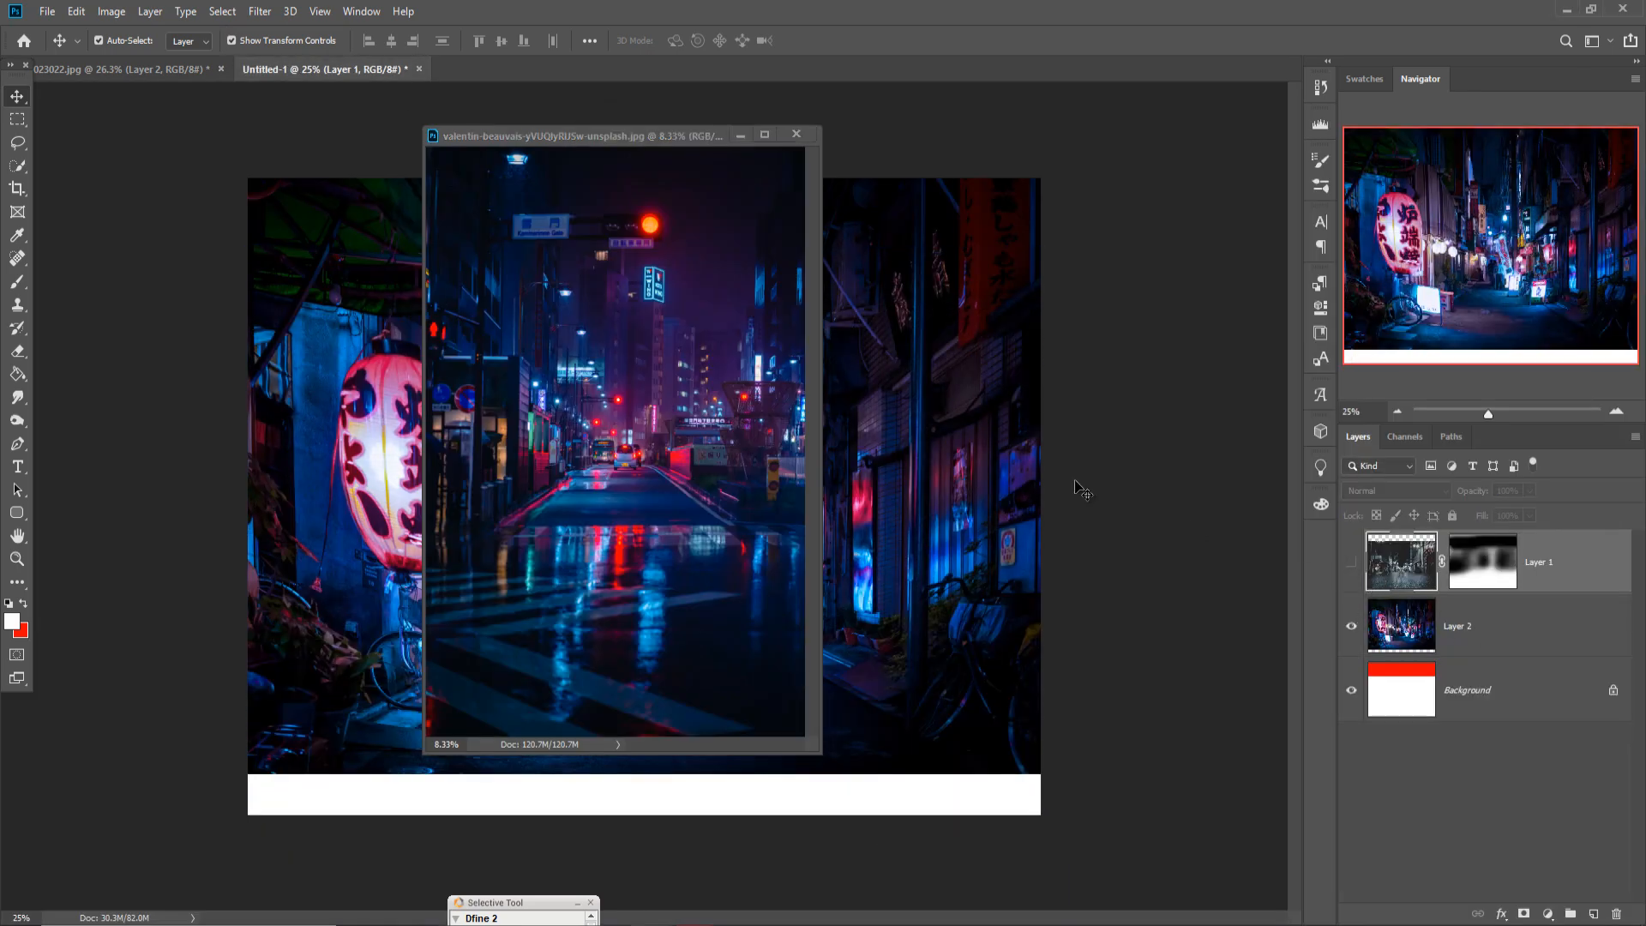
click(1351, 562)
click(1371, 634)
click(1351, 626)
drag(678, 137, 1171, 145)
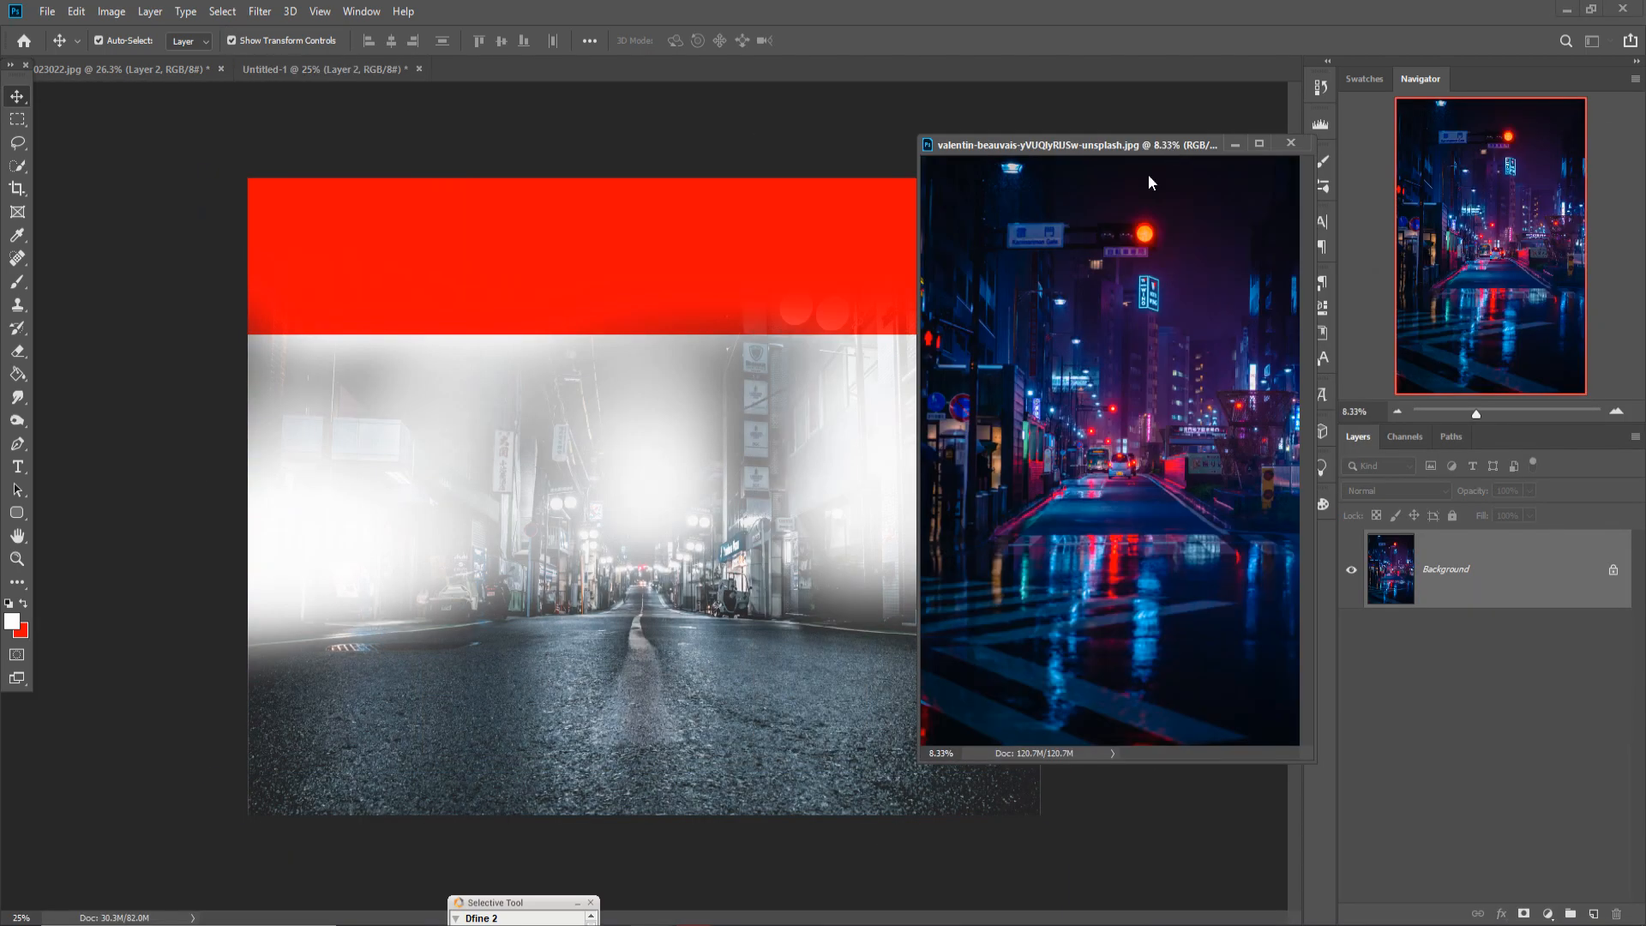
drag(1059, 445, 517, 363)
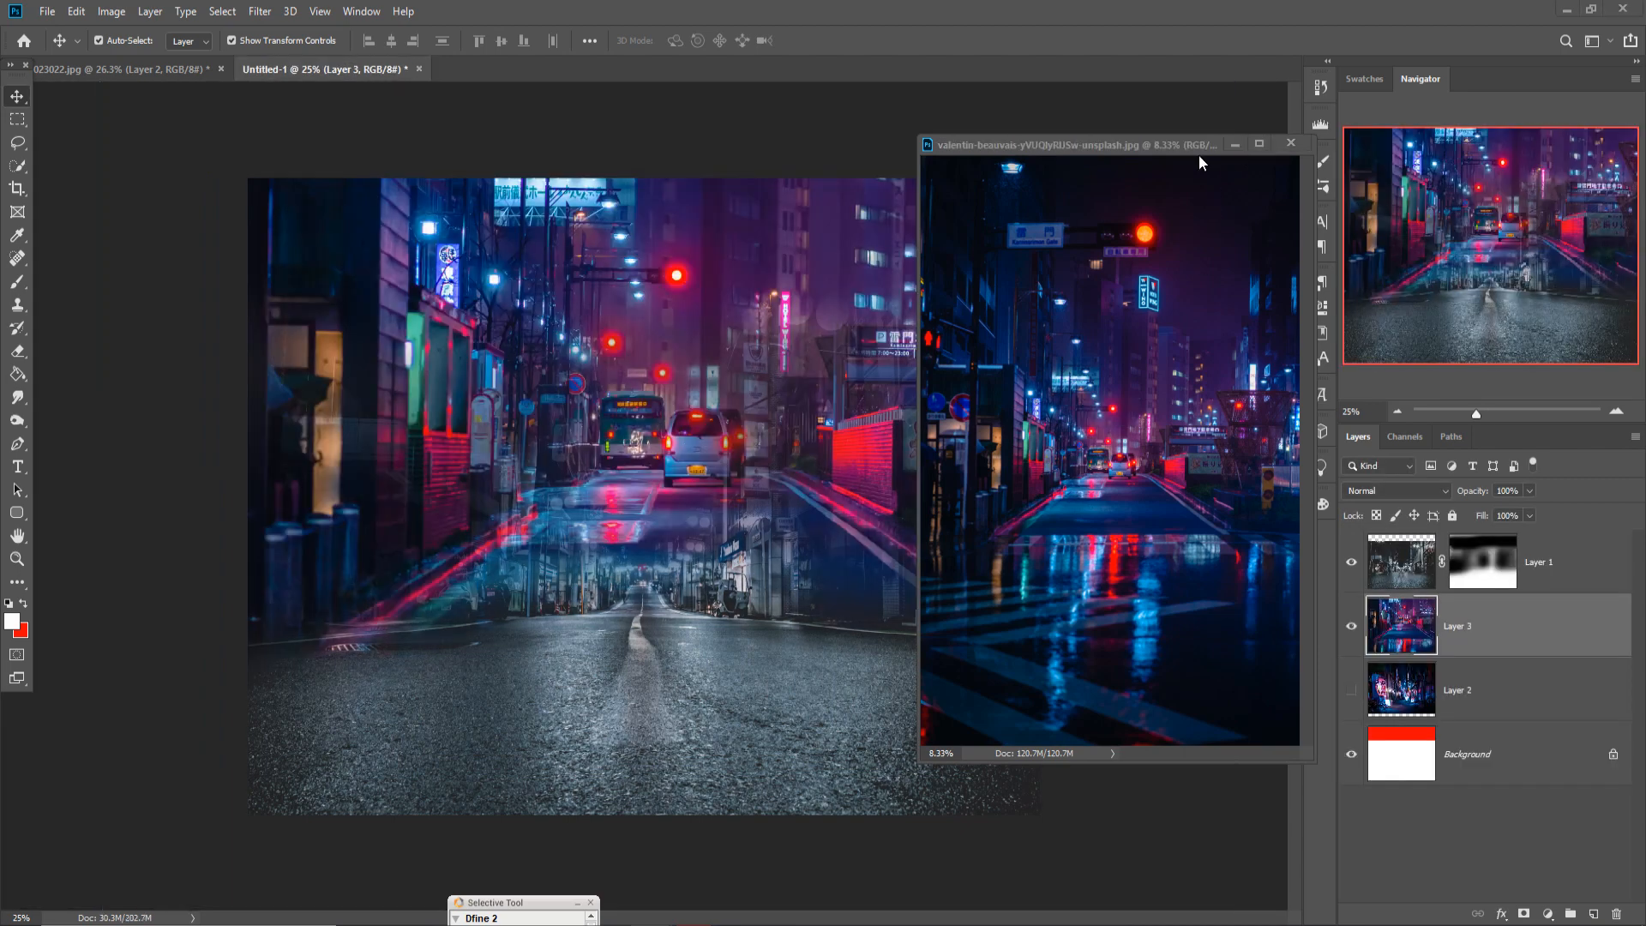
Scale the rainy city street layer to 62.46% and position it flush with the canvas's left side, aligned to the road's horizon
click(1234, 144)
drag(788, 423, 762, 549)
key(ctrl+z)
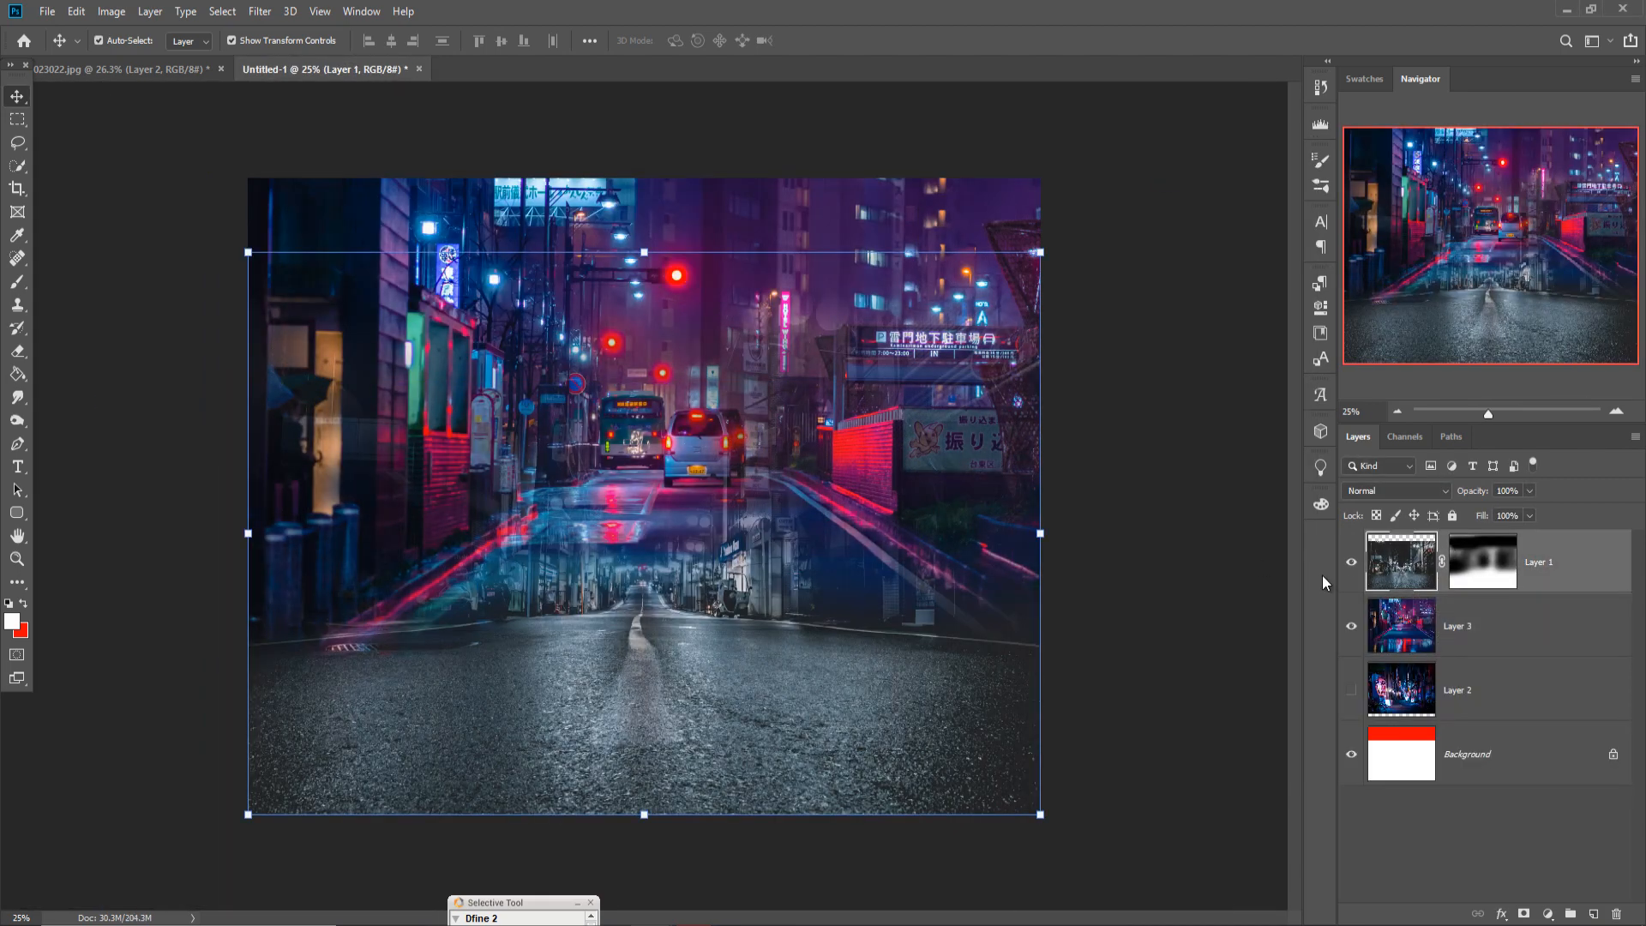
click(1466, 629)
drag(671, 214, 333, 389)
drag(897, 576, 469, 643)
drag(288, 675, 776, 698)
click(822, 40)
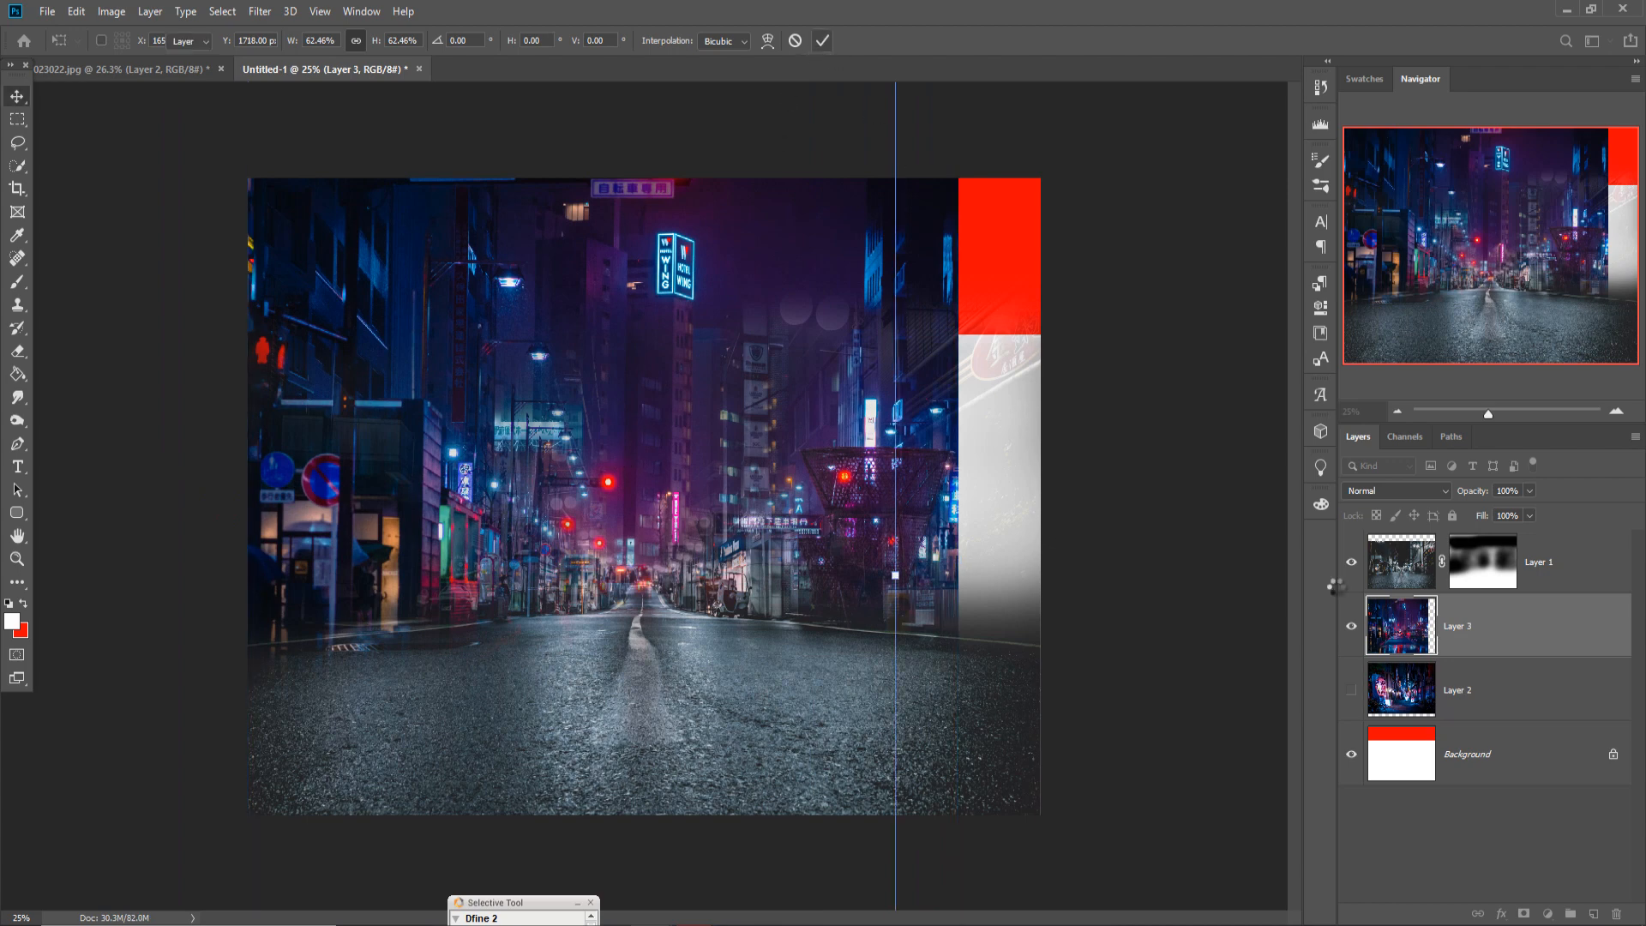
Duplicate the rainy city street layer, flip the copy horizontally, and shift it flush with the canvas's right side
right_click(1516, 656)
click(1363, 262)
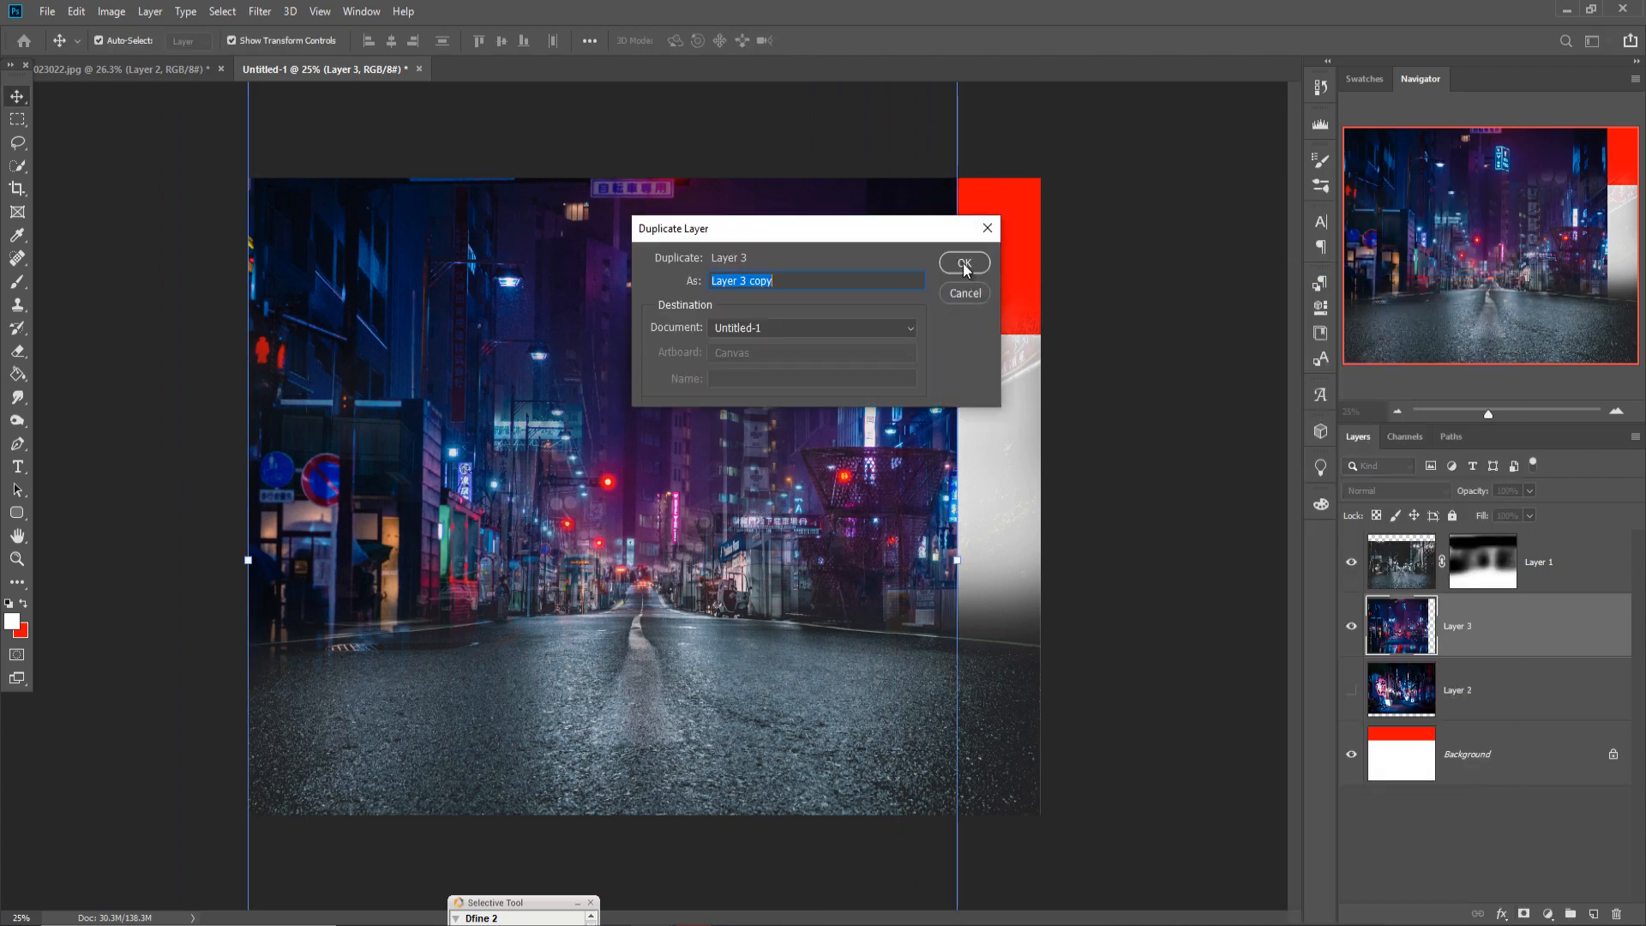
click(964, 264)
click(76, 12)
mouse_move(123, 418)
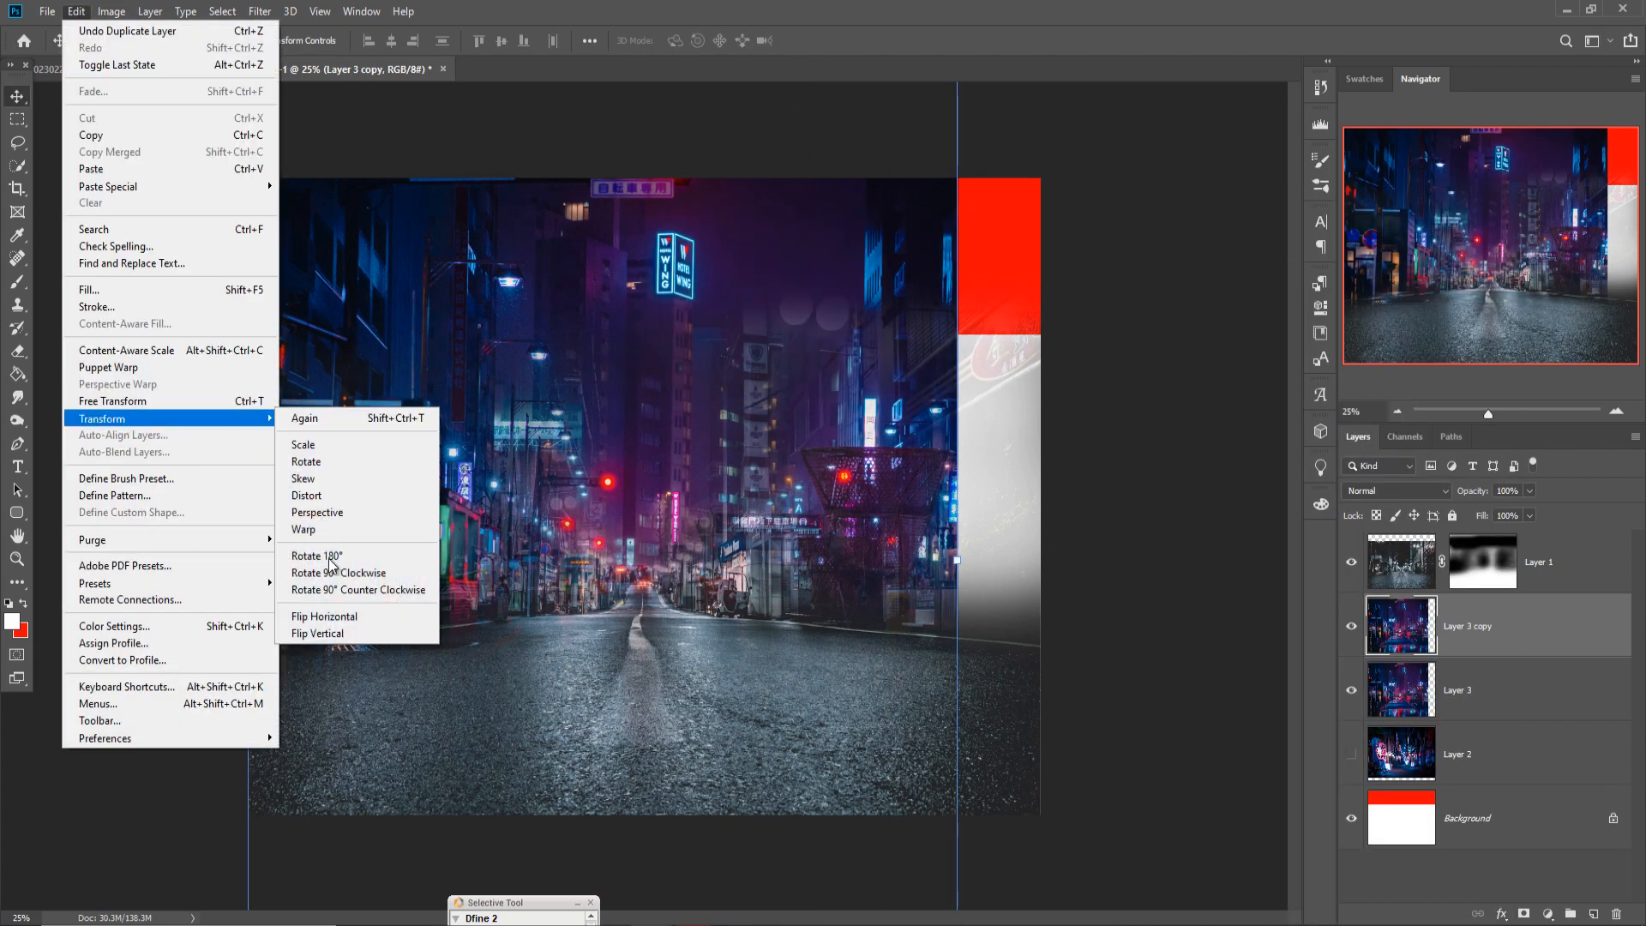
click(325, 616)
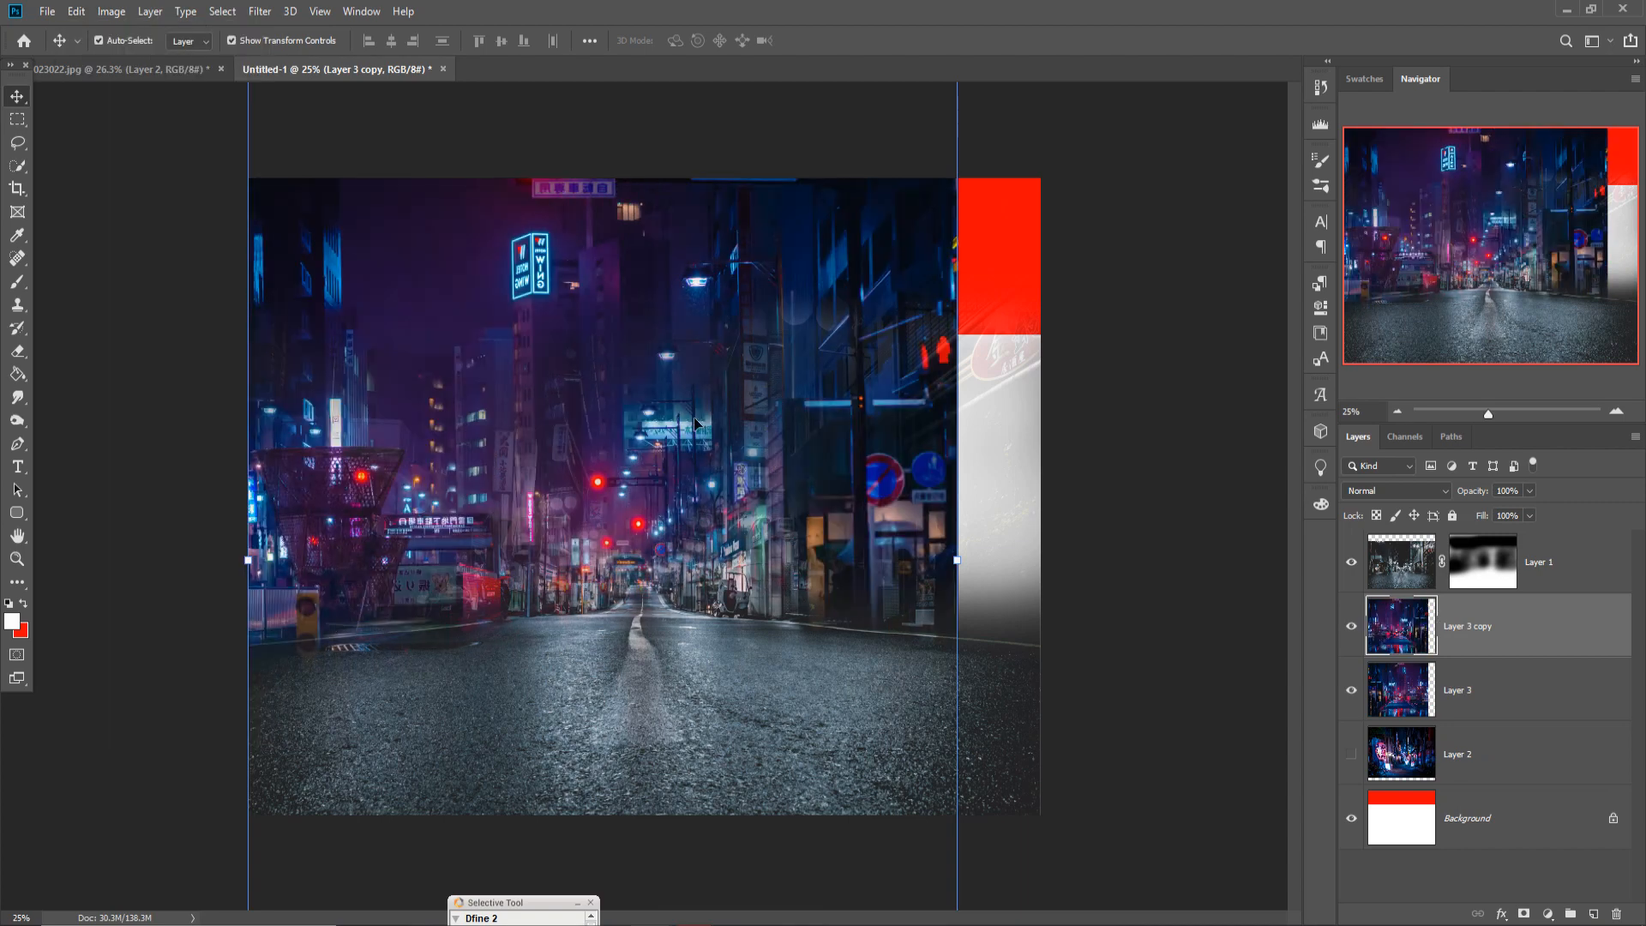
drag(864, 285, 978, 294)
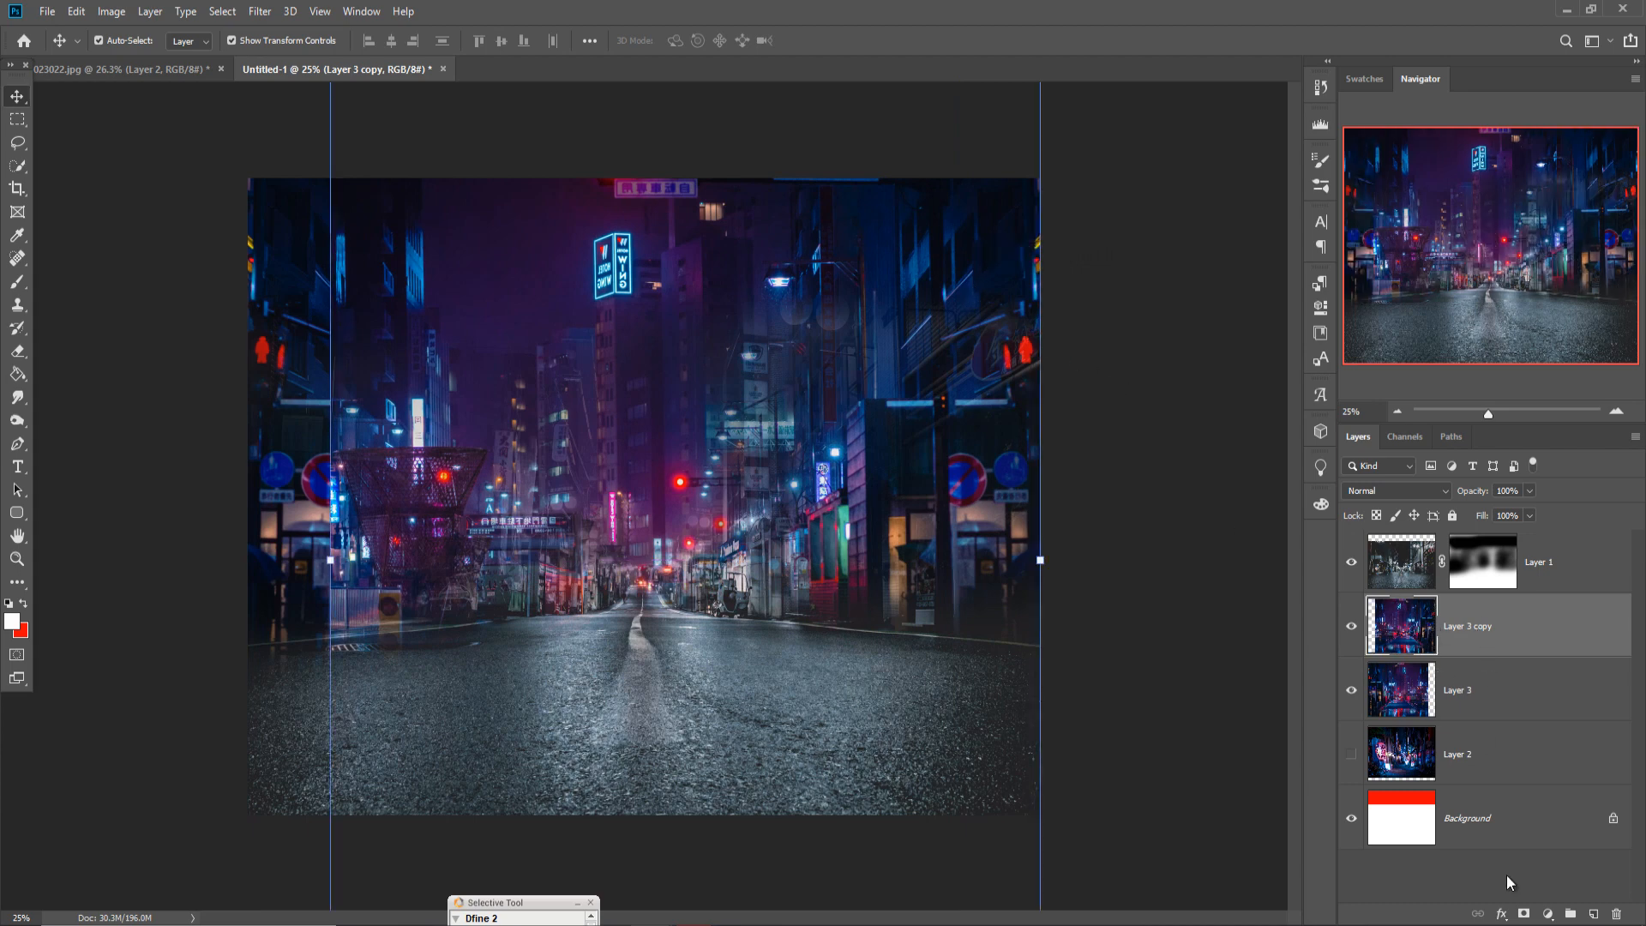
Add a mask to the flipped copy and paint black at 37% opacity over its left part to reveal the original buildings
click(1523, 912)
click(21, 285)
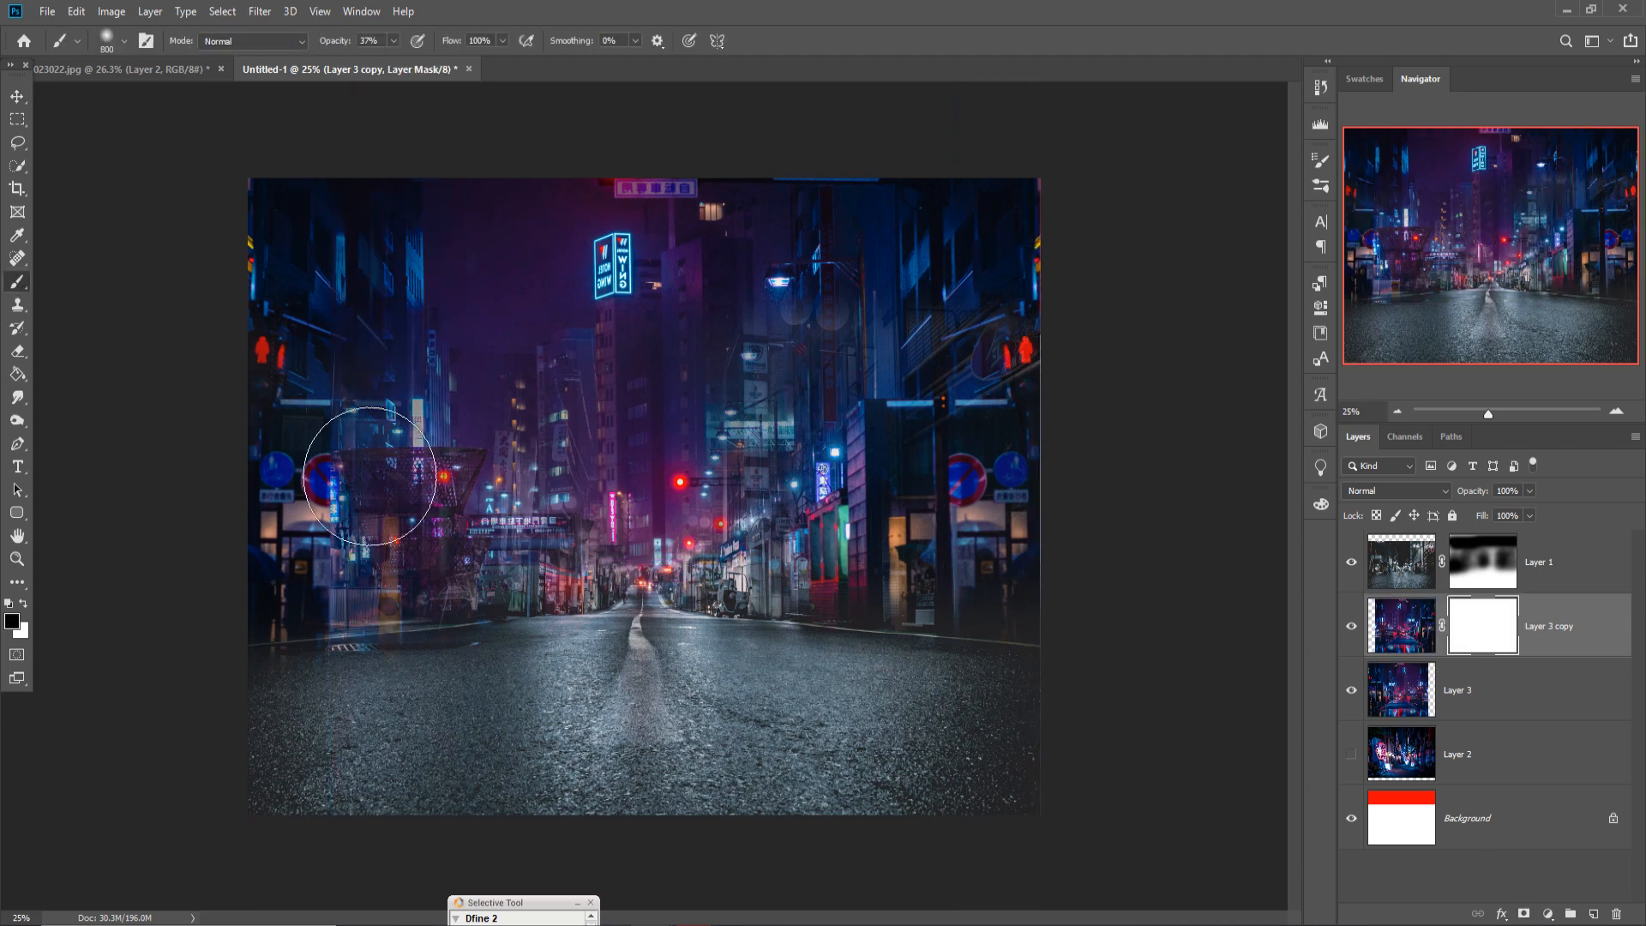
mouse_move(489, 292)
mouse_down()
mouse_move(500, 564)
mouse_move(507, 470)
mouse_move(528, 475)
mouse_move(494, 478)
mouse_move(500, 543)
mouse_up()
mouse_move(494, 412)
mouse_down()
mouse_move(529, 540)
mouse_move(545, 532)
mouse_move(510, 403)
mouse_up()
mouse_move(458, 196)
mouse_down()
mouse_move(337, 118)
mouse_move(382, 275)
mouse_move(450, 265)
mouse_move(460, 177)
mouse_up()
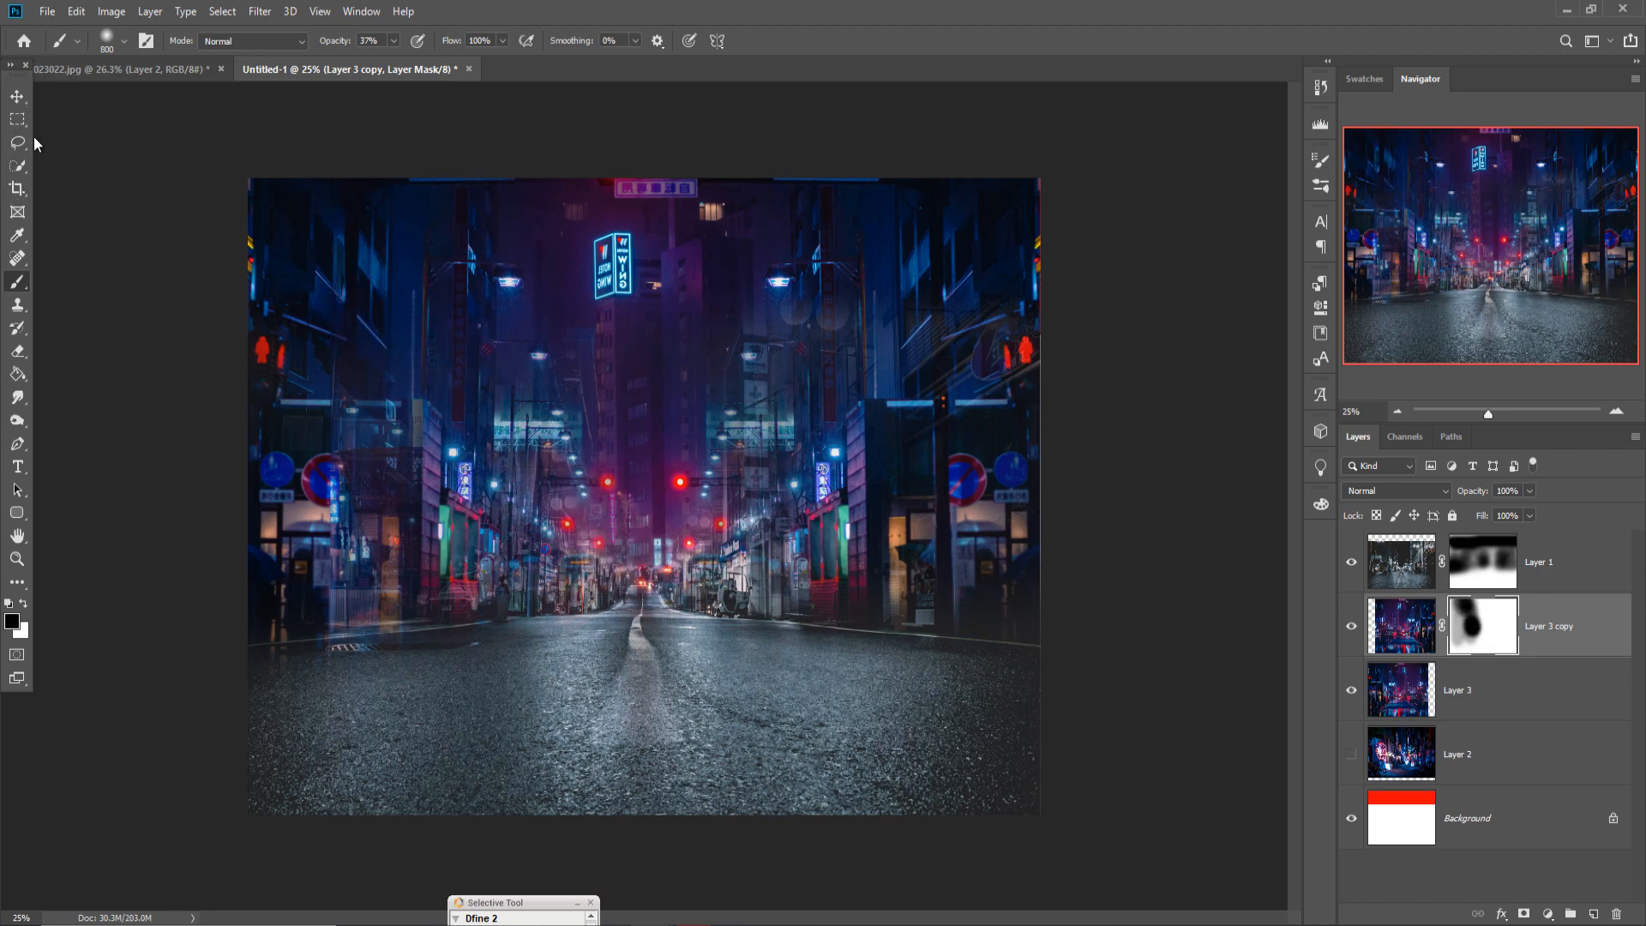
Merge the two mirrored street layers into one and crop the canvas outward vertically to a height of about 11.7 in
click(17, 96)
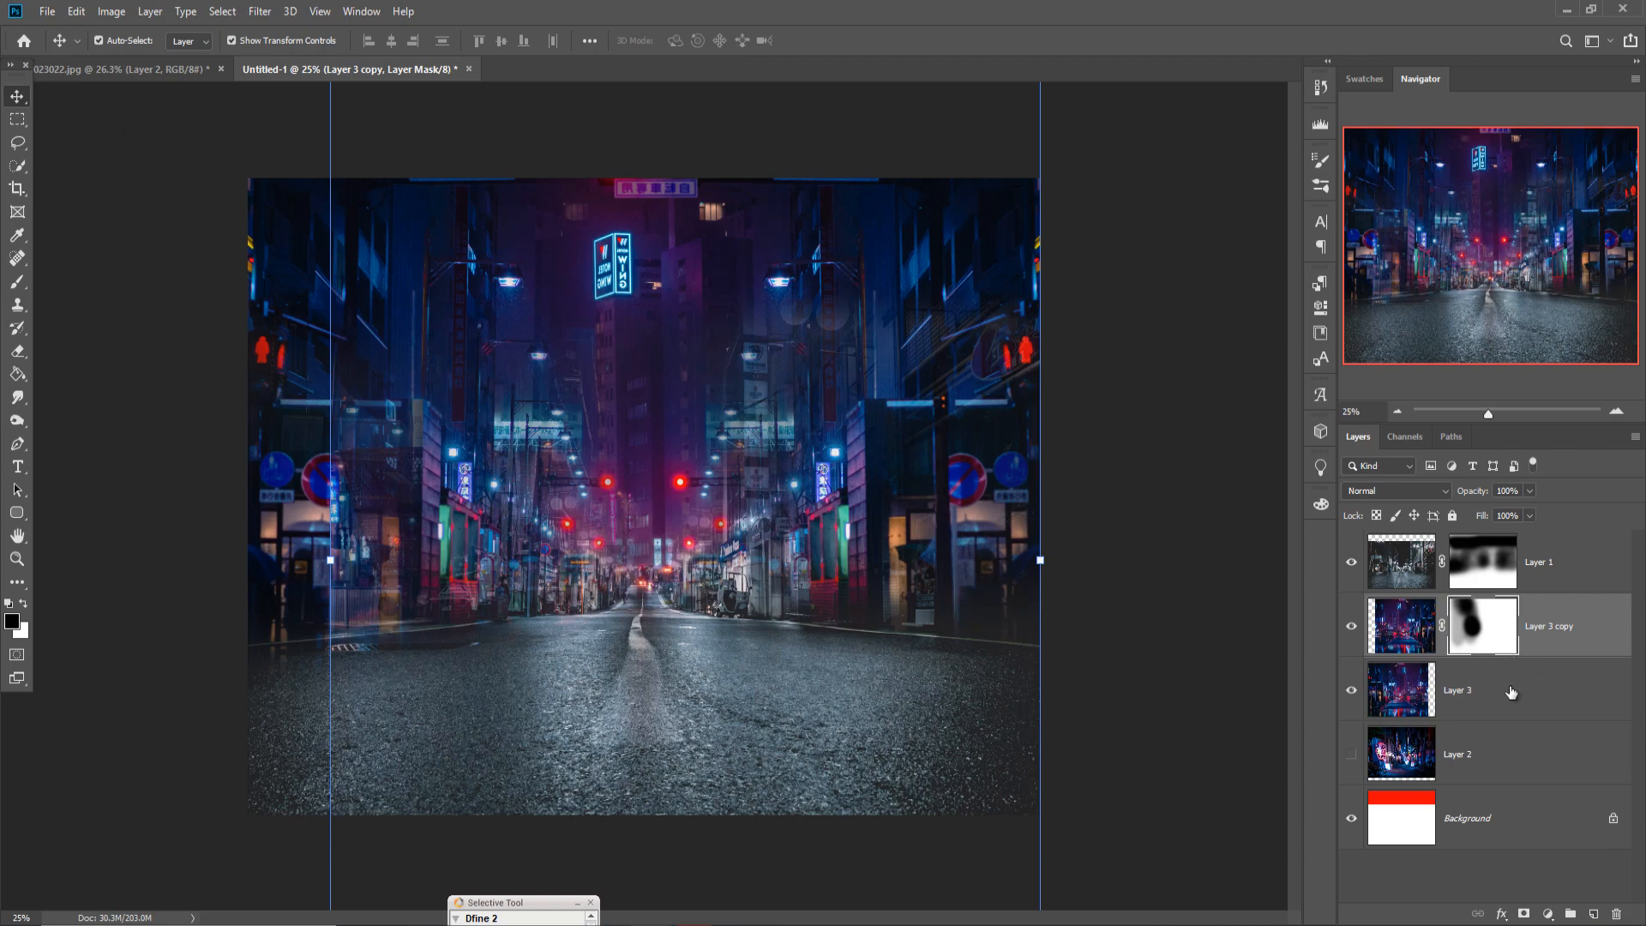
right_click(1511, 692)
click(1417, 512)
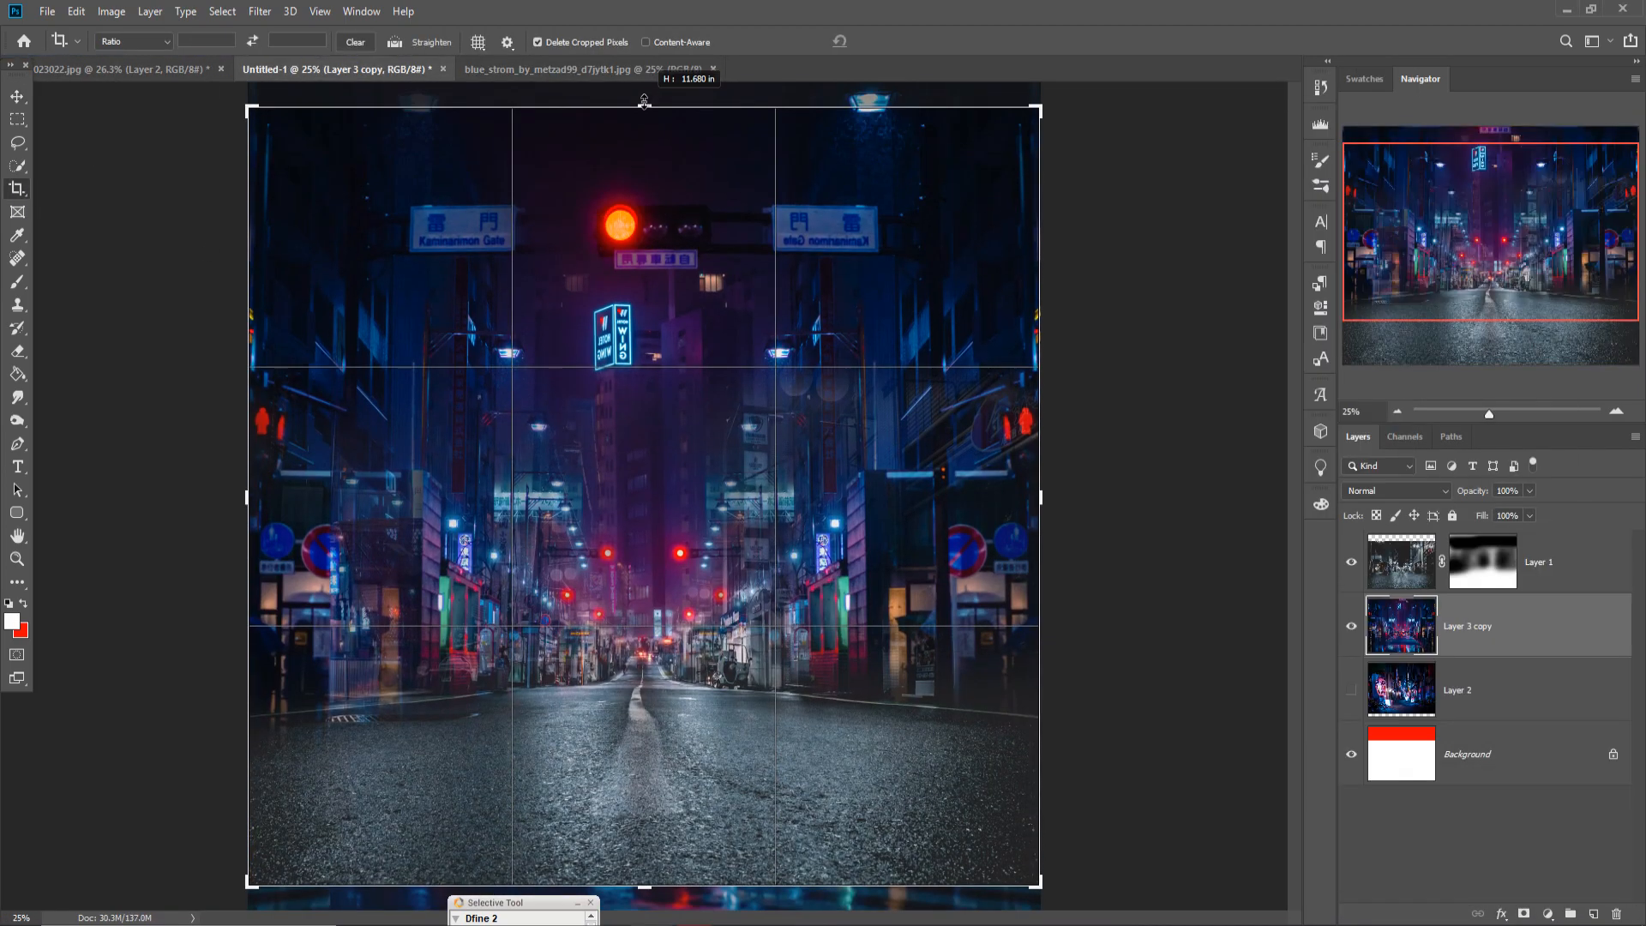
key(Return)
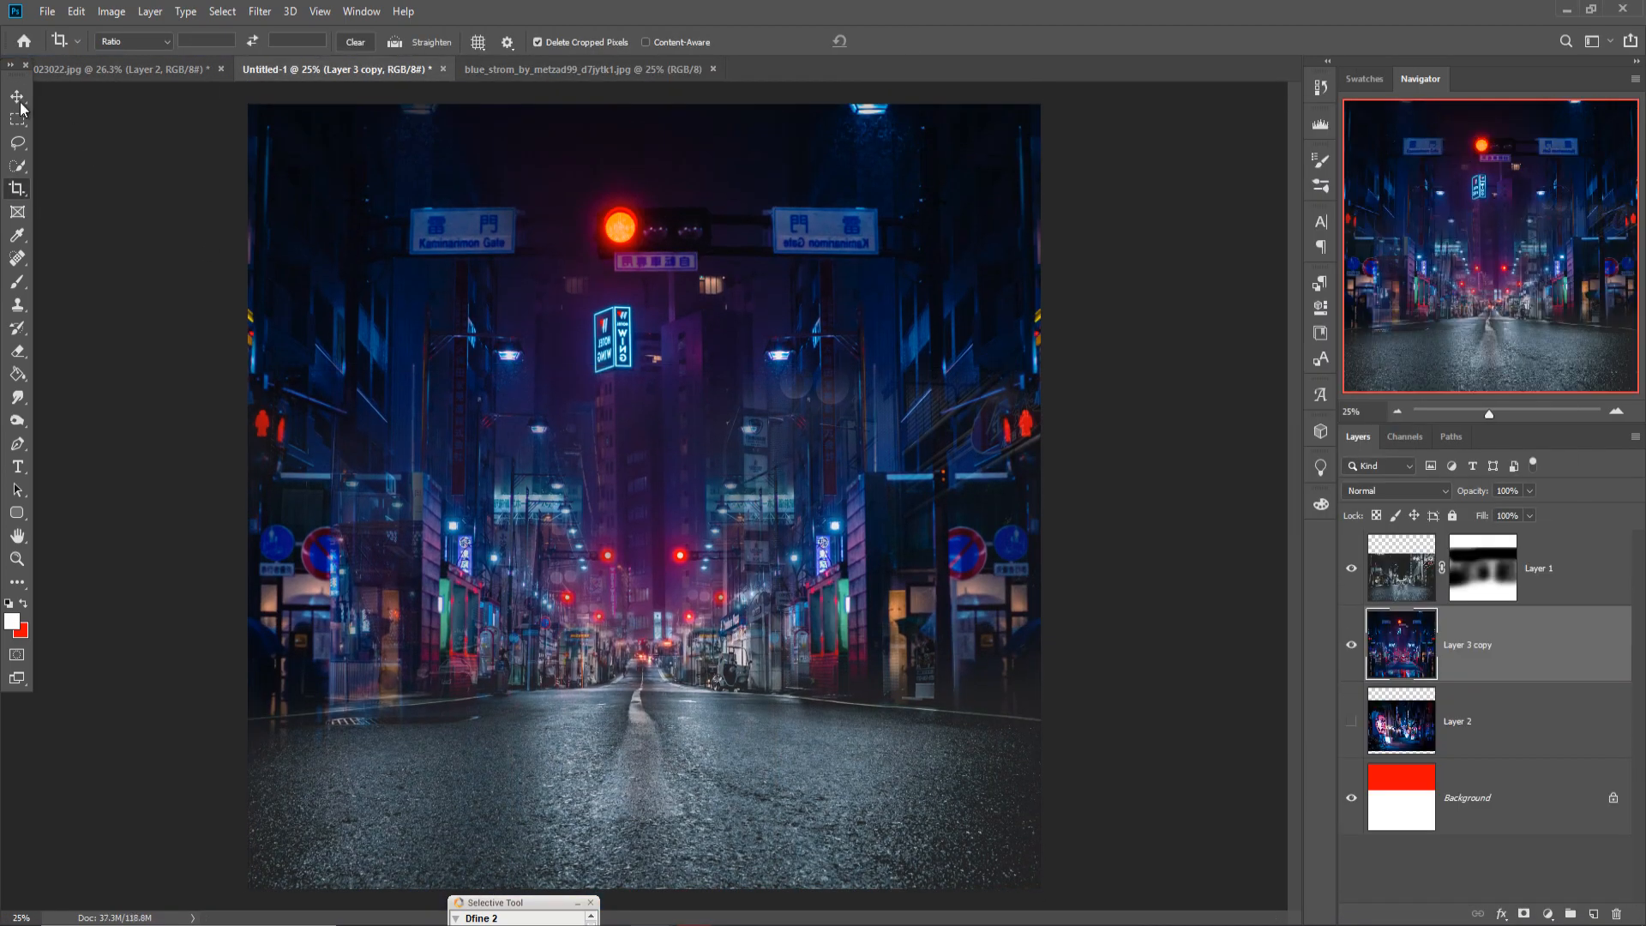
Bring the blue storm cloud photo into the composite as the uppermost layer and scale it to about 131% to cover the canvas
click(583, 69)
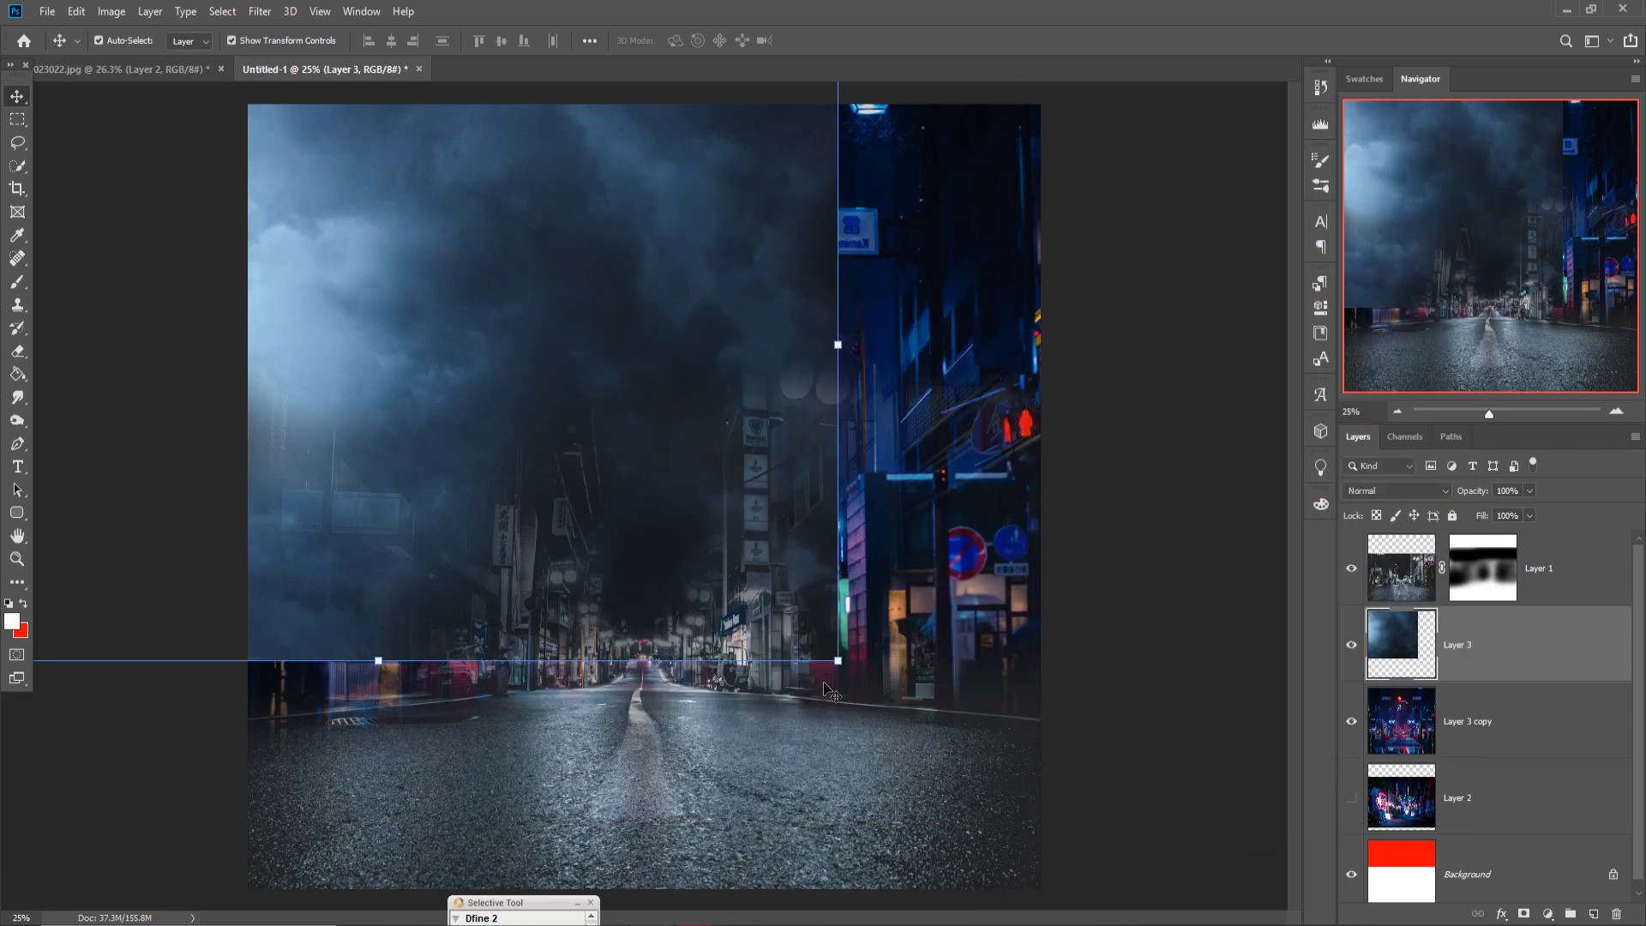
key(ctrl+t)
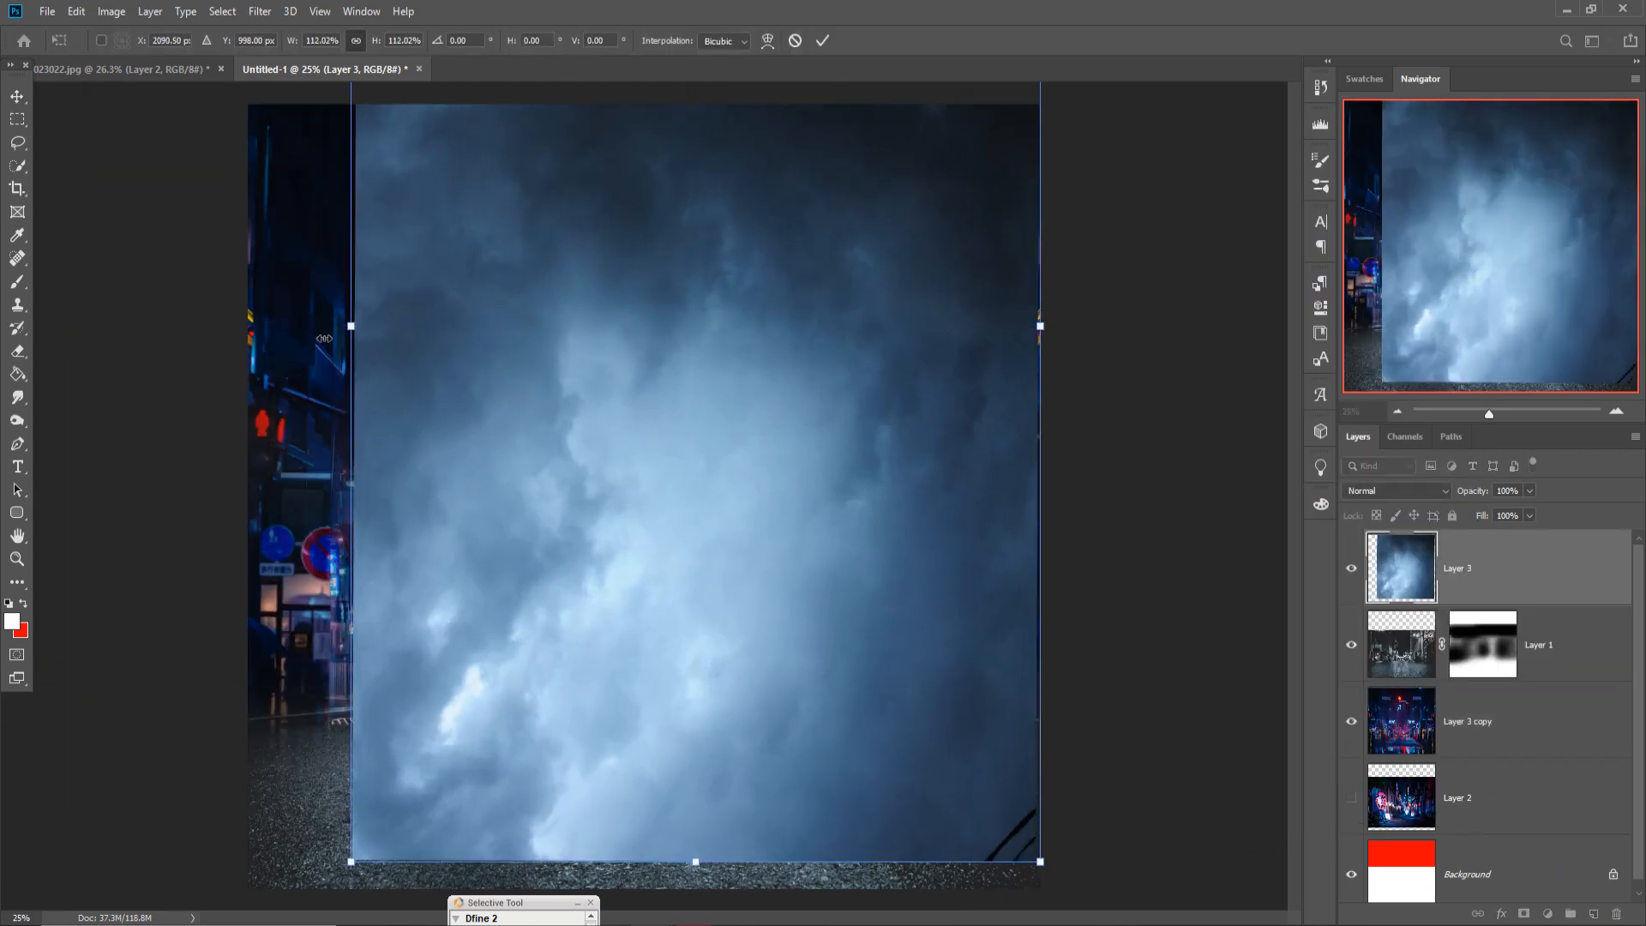
drag(776, 374, 763, 316)
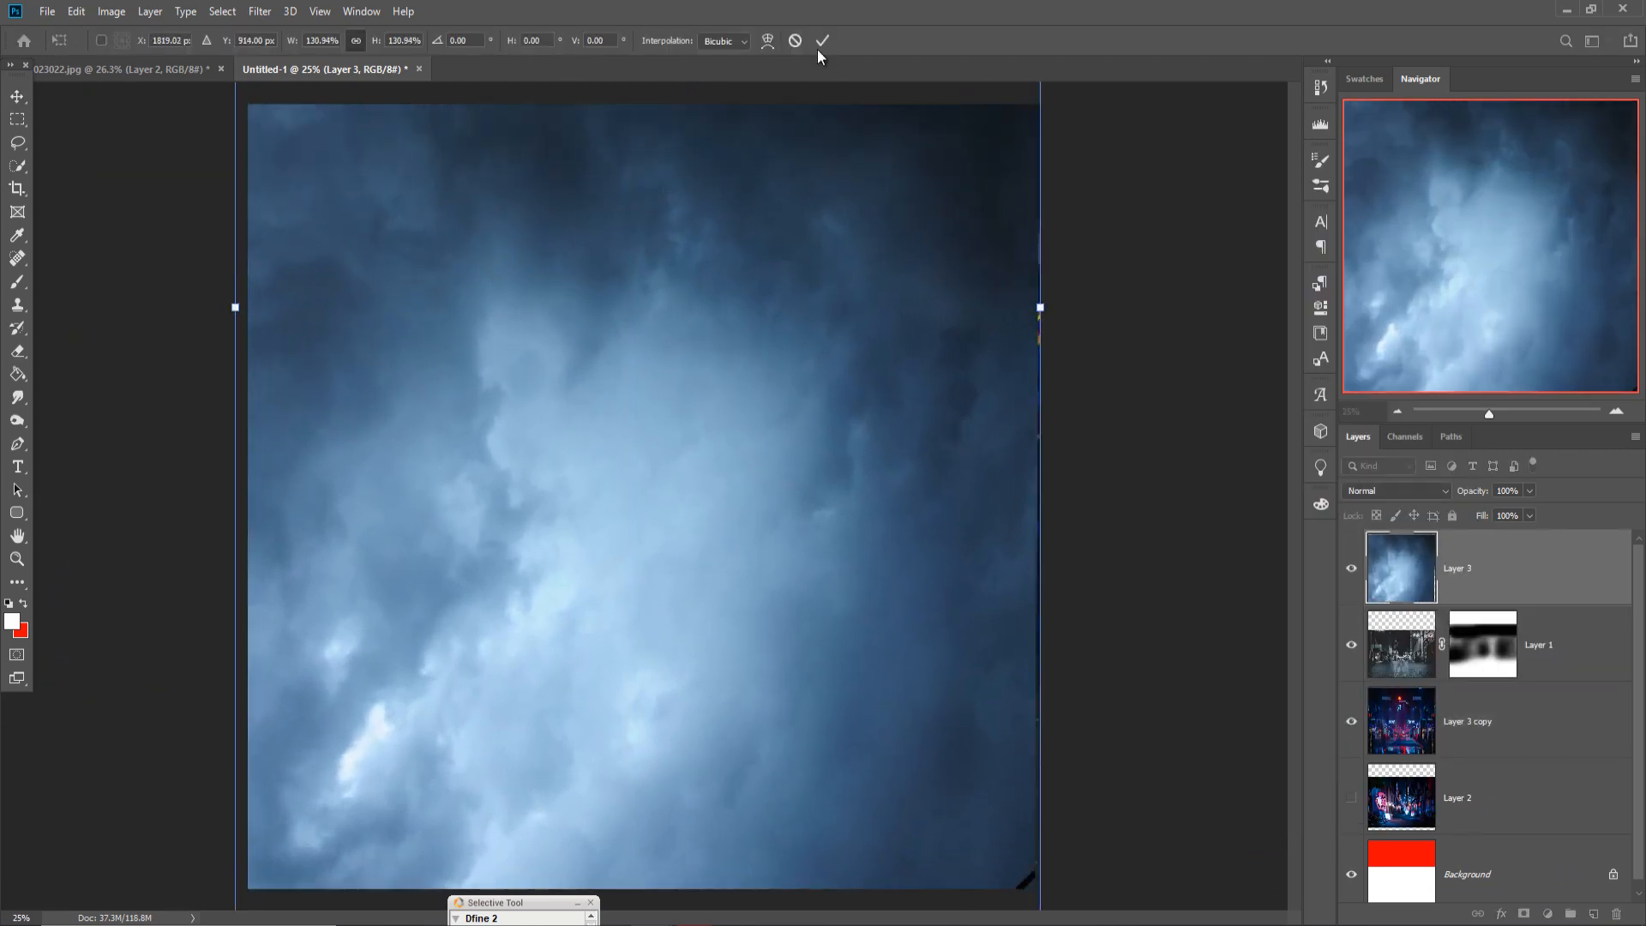
click(821, 42)
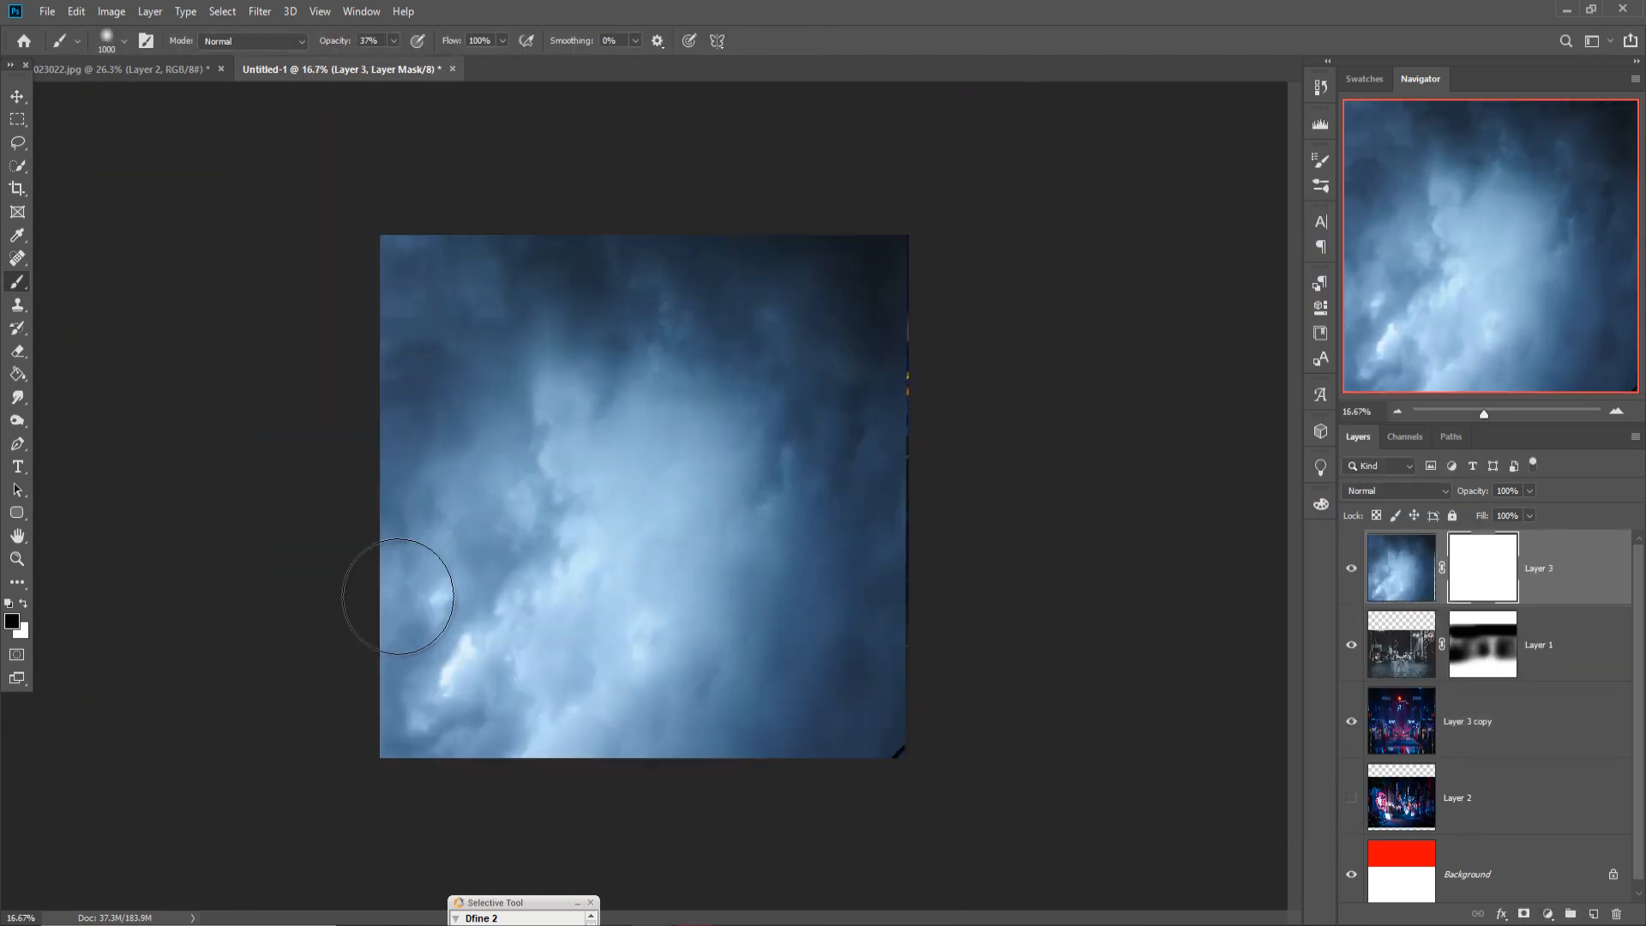
Paint black on the cloud layer's mask with a soft 1300 px brush, reducing opacity to 17%, leaving faint clouds along the upper edge
key(ctrl+t)
key(Escape)
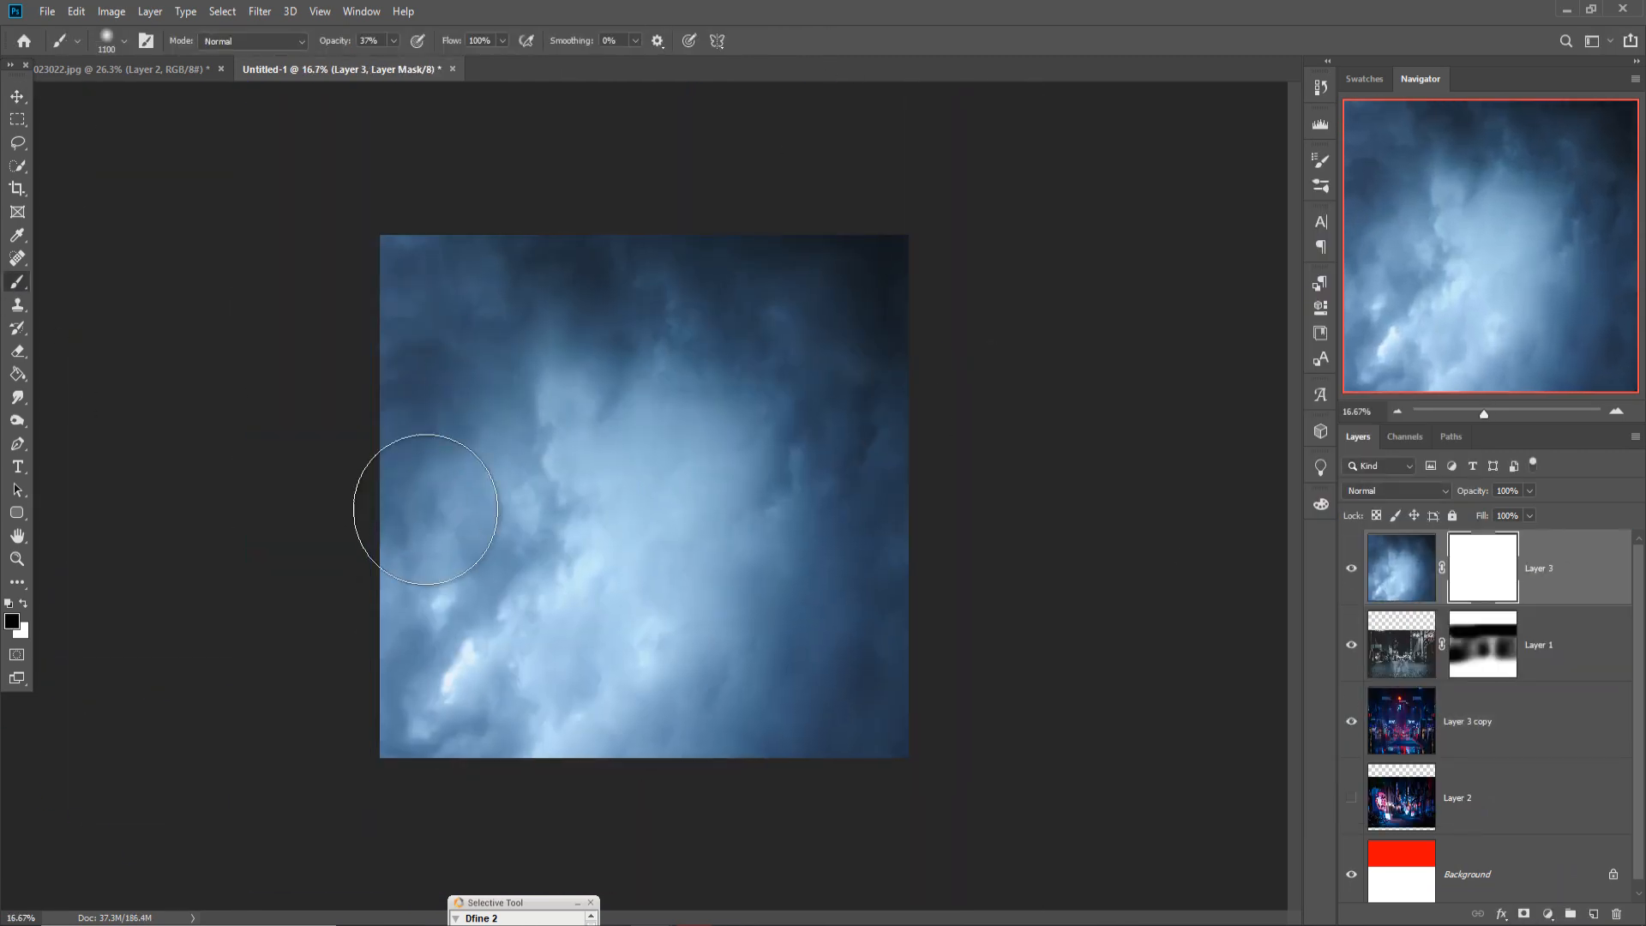
key(bracketright)
key(bracketright)
mouse_move(425, 509)
mouse_down()
mouse_move(517, 552)
mouse_move(391, 318)
mouse_move(701, 519)
mouse_move(894, 407)
mouse_move(628, 466)
mouse_move(791, 719)
mouse_move(898, 665)
mouse_move(908, 604)
mouse_move(471, 492)
mouse_move(453, 375)
mouse_move(767, 468)
mouse_move(683, 581)
mouse_up()
click(394, 41)
drag(432, 58, 411, 59)
drag(686, 295, 531, 386)
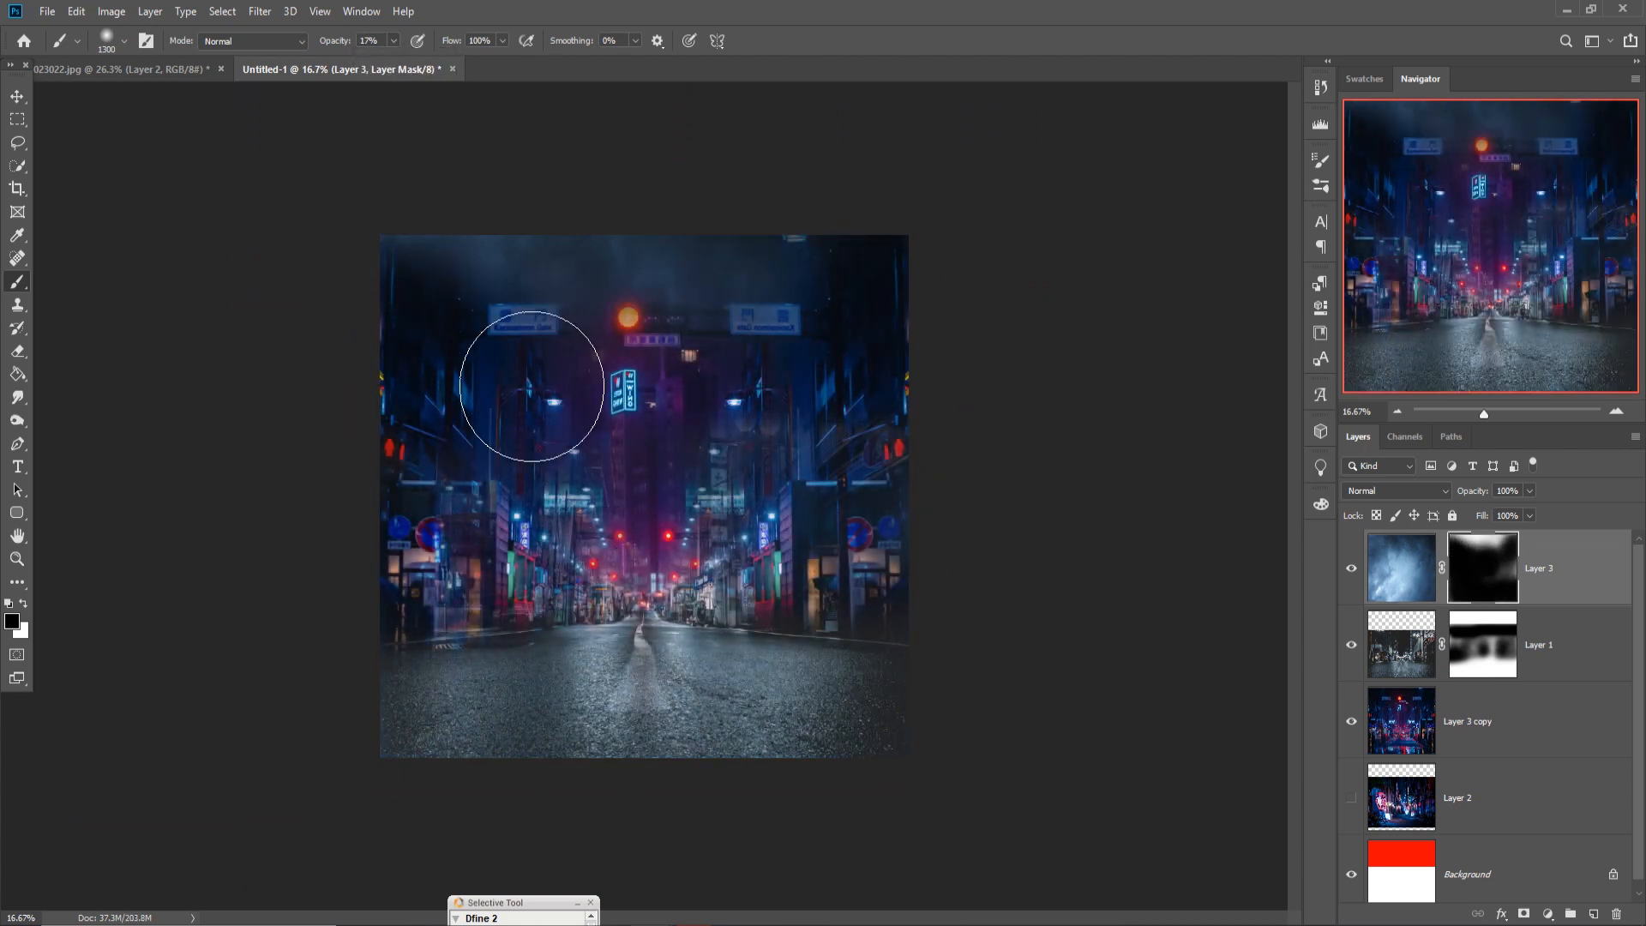
Add a Color Balance adjustment clipped to the asphalt street layer and shift its midtones toward blue, about +24
key(v)
click(1548, 914)
click(1553, 753)
drag(1134, 431, 1159, 434)
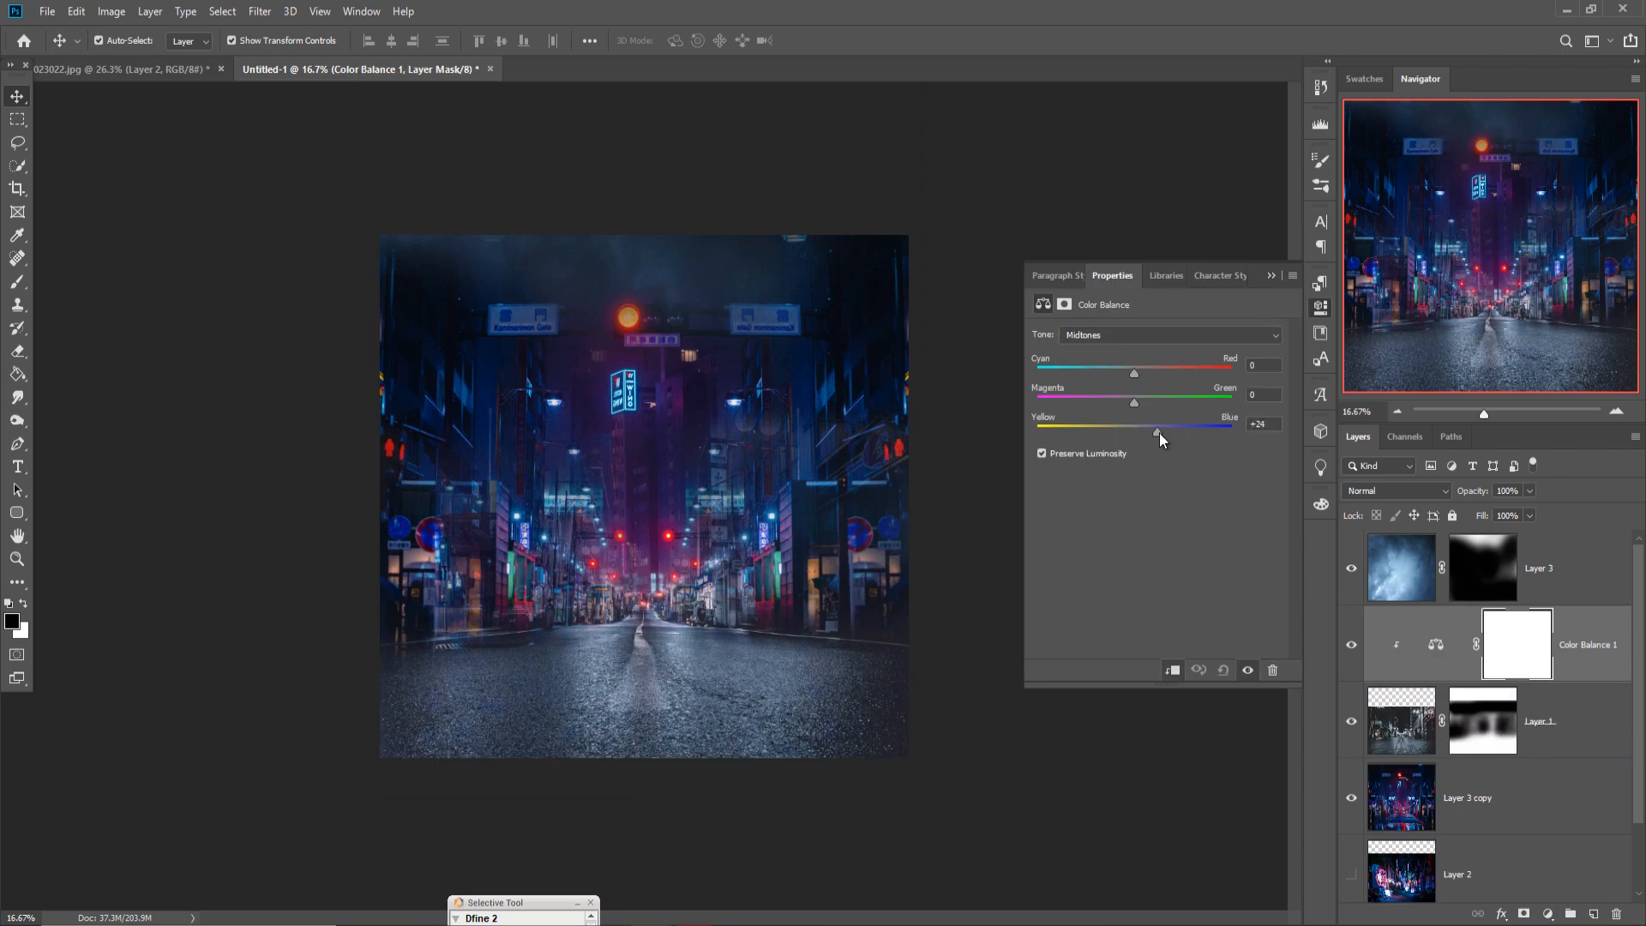
click(1271, 275)
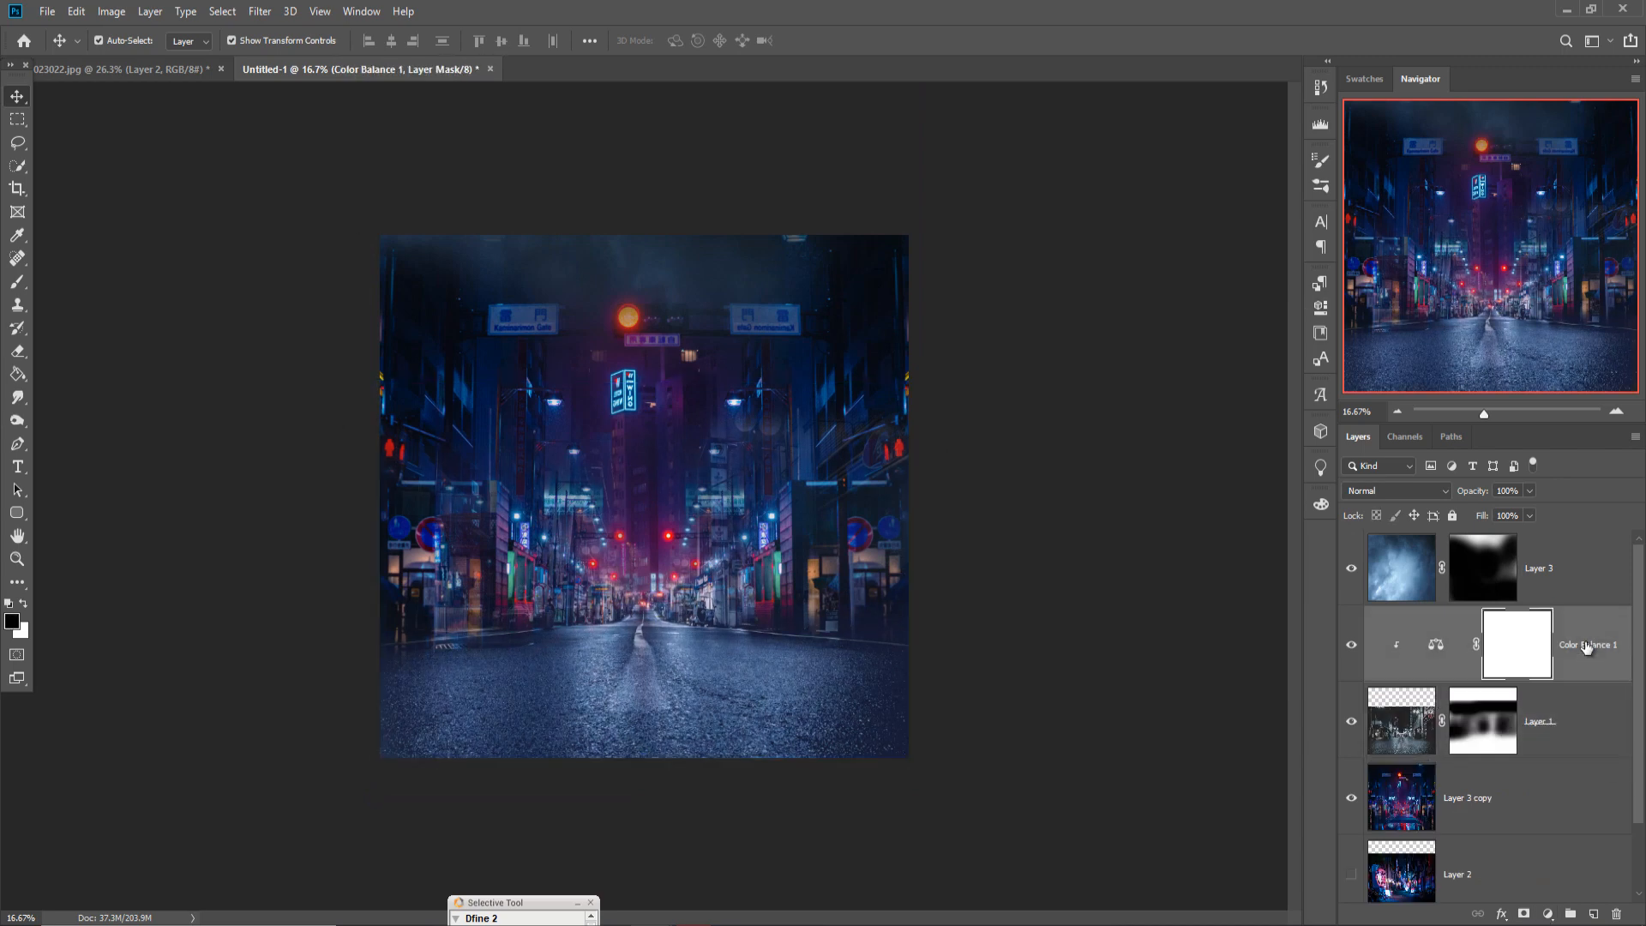
Apply a Tilt-Shift blur to the merged mirrored city layer with 25 px blur, 24% light bokeh, and its focus centre below the canvas
click(1475, 797)
click(260, 11)
mouse_move(343, 213)
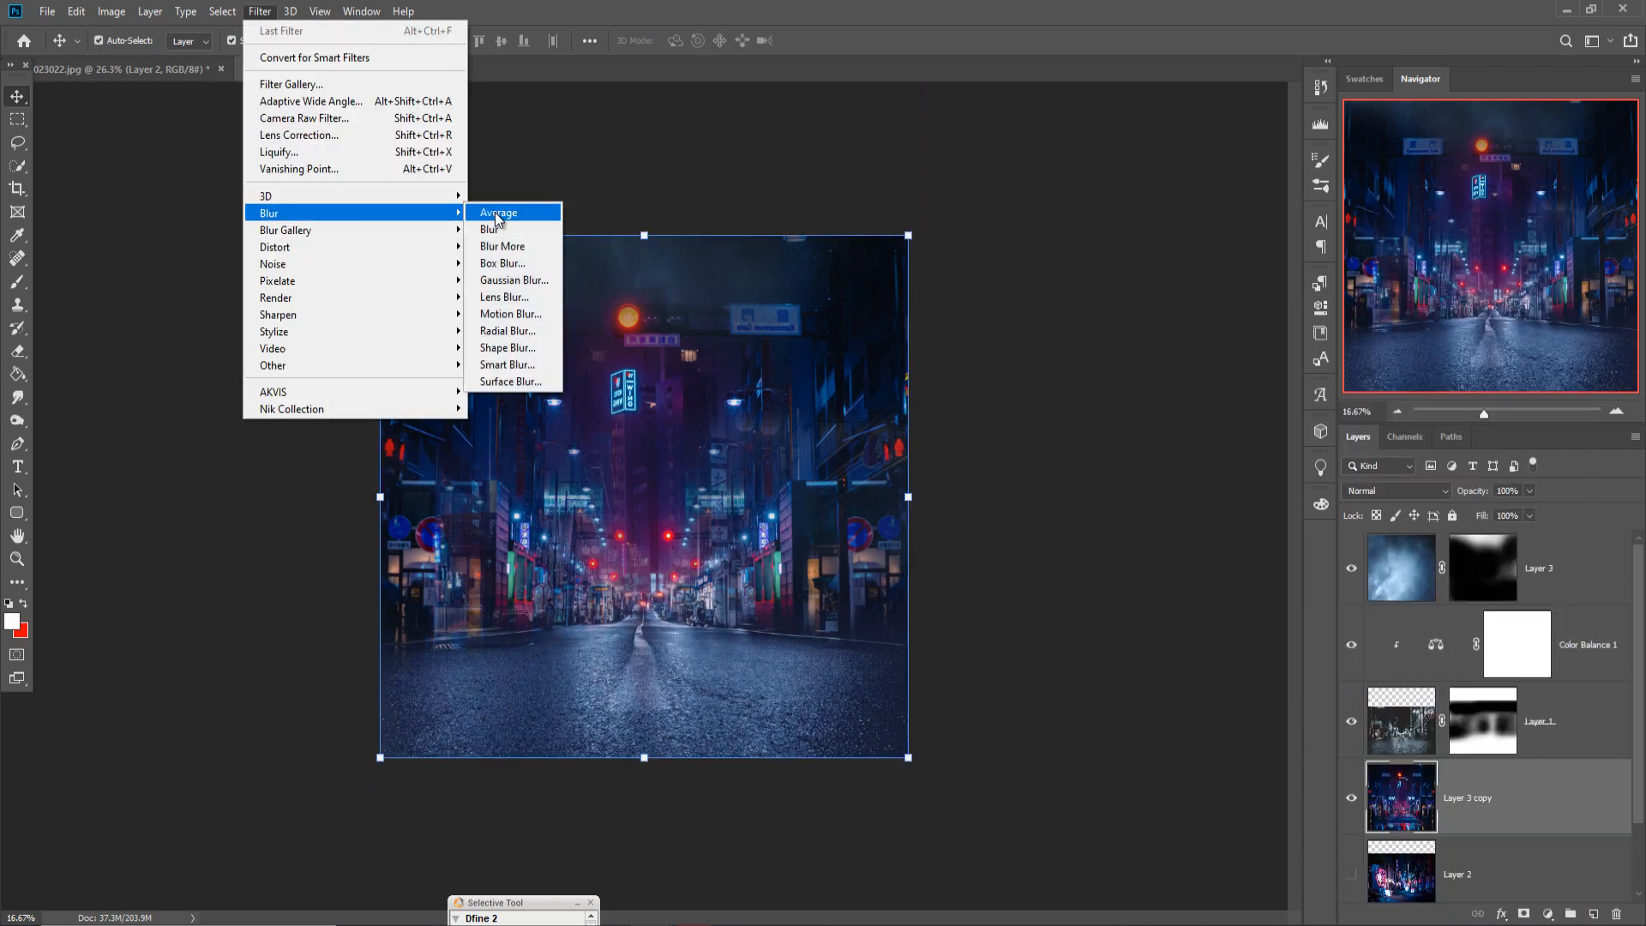
click(506, 264)
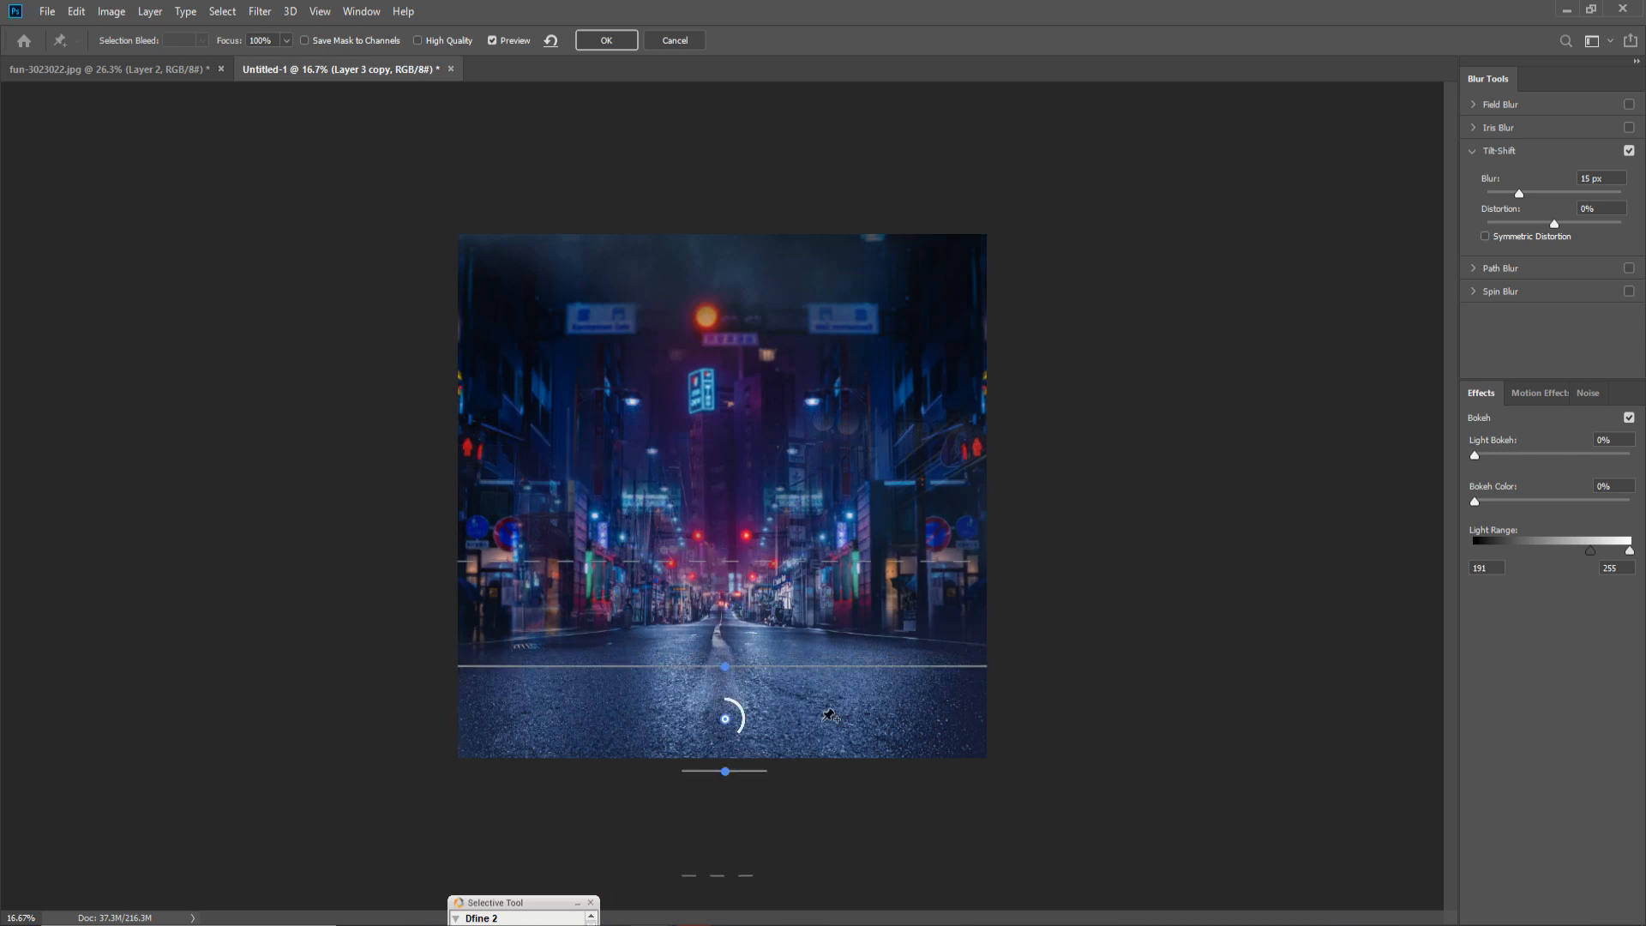
click(826, 615)
drag(725, 718, 722, 759)
mouse_move(1519, 193)
mouse_down()
mouse_move(1555, 194)
mouse_move(1542, 189)
mouse_up()
click(1487, 487)
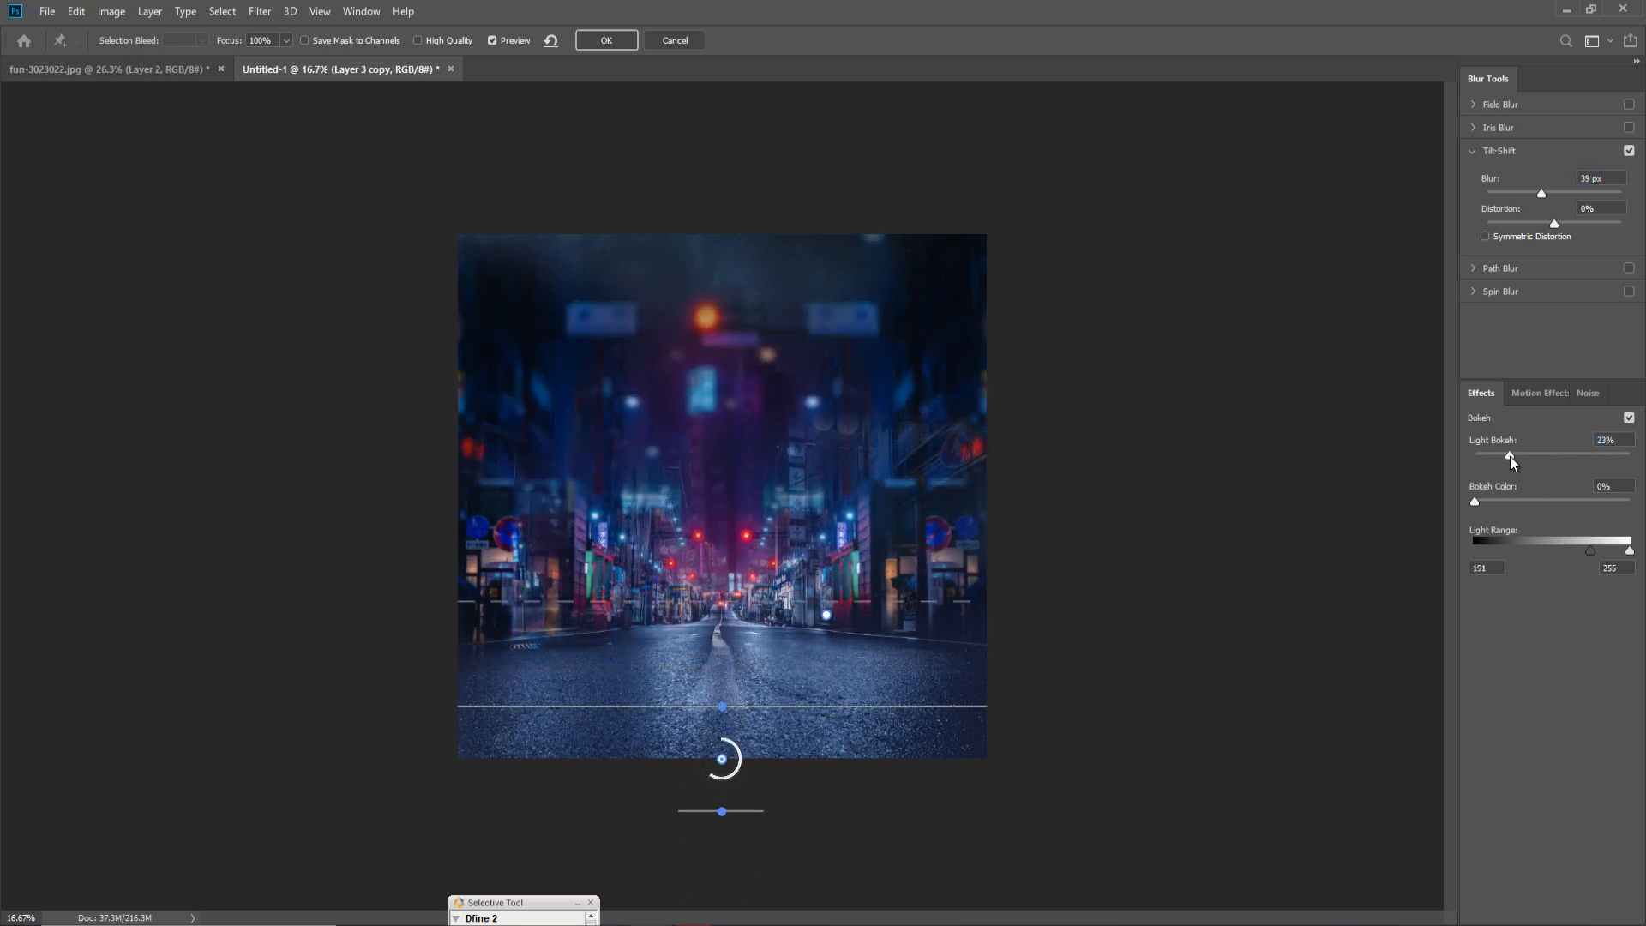
drag(722, 759, 712, 847)
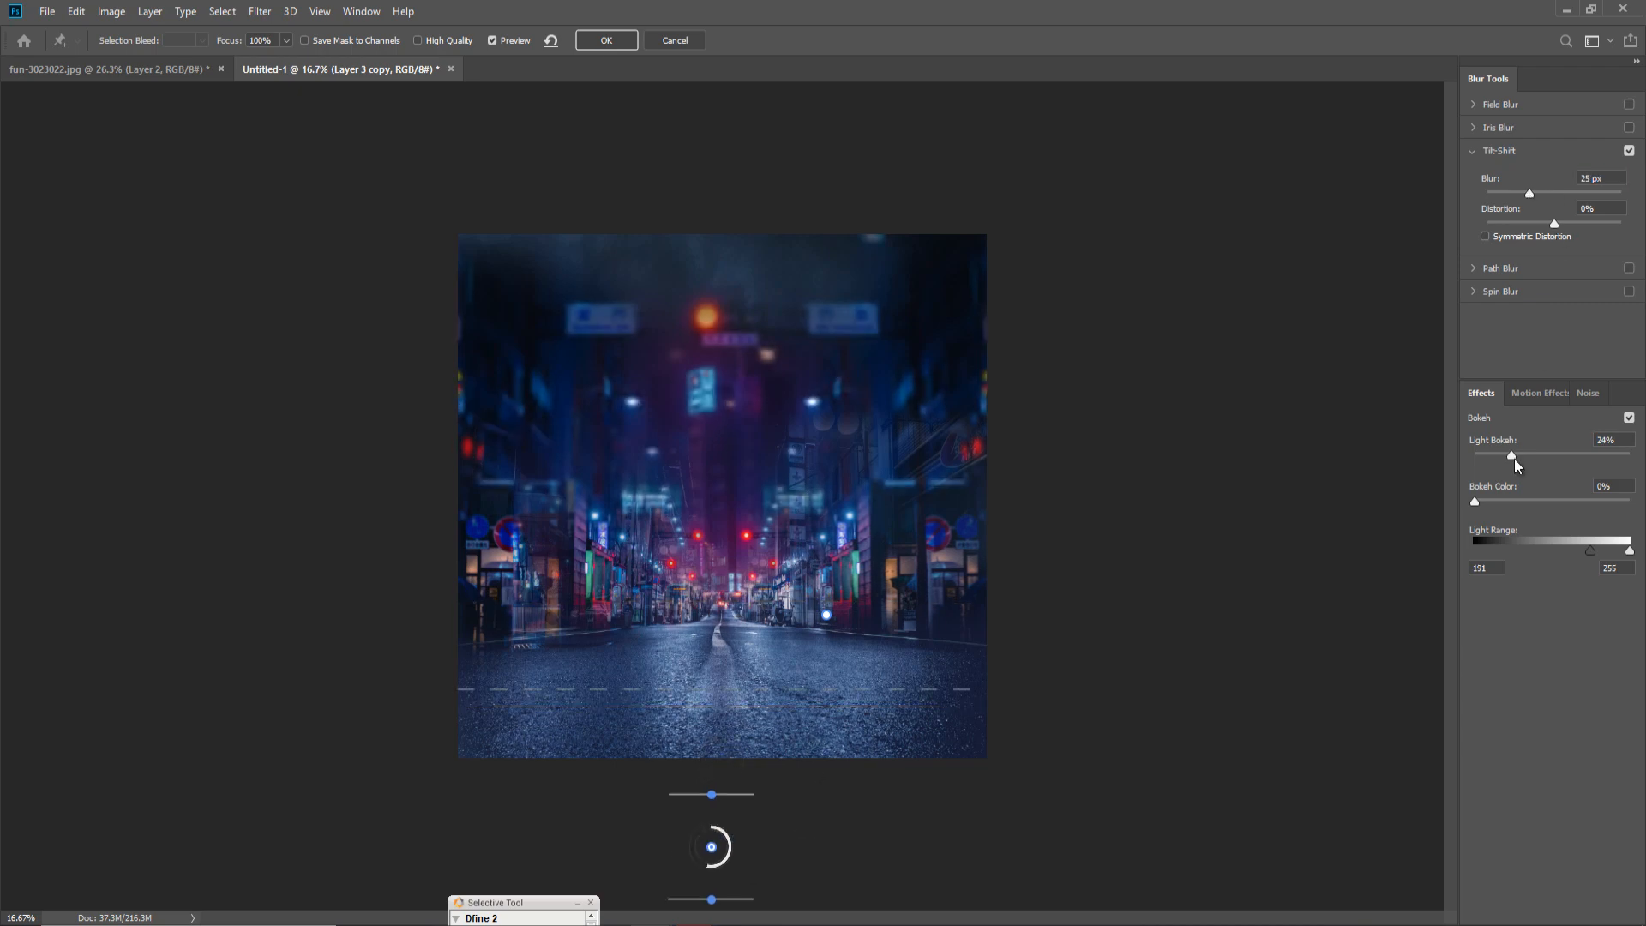
key(Return)
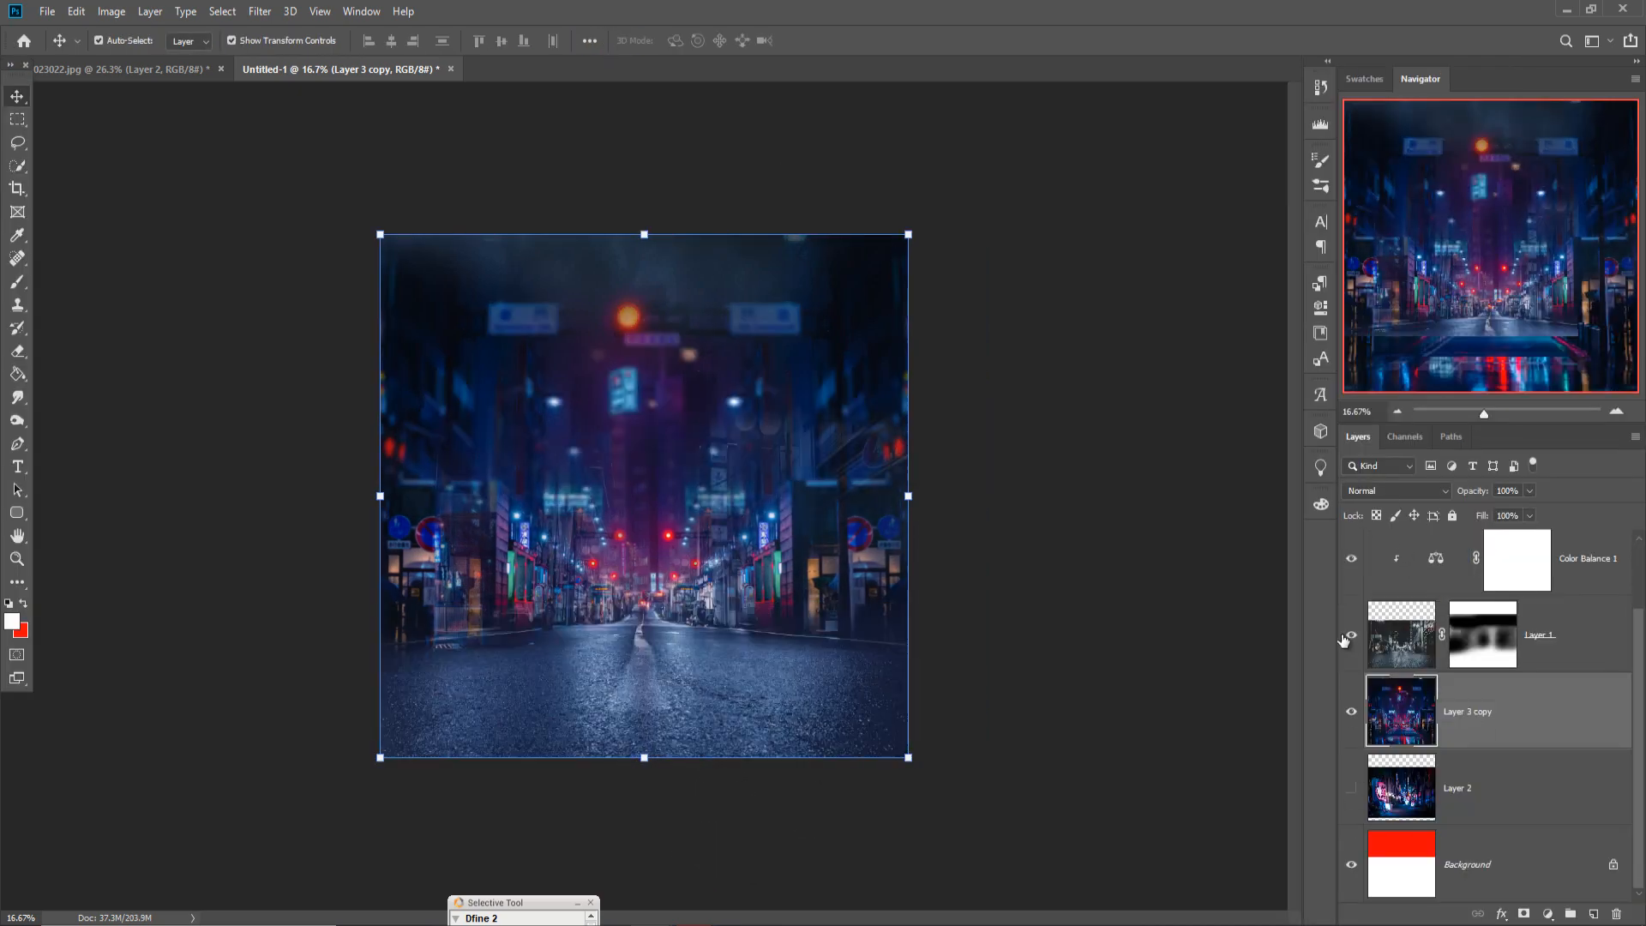
Apply a Gaussian Blur to the merged mirrored city layer
click(260, 11)
mouse_move(283, 202)
click(519, 280)
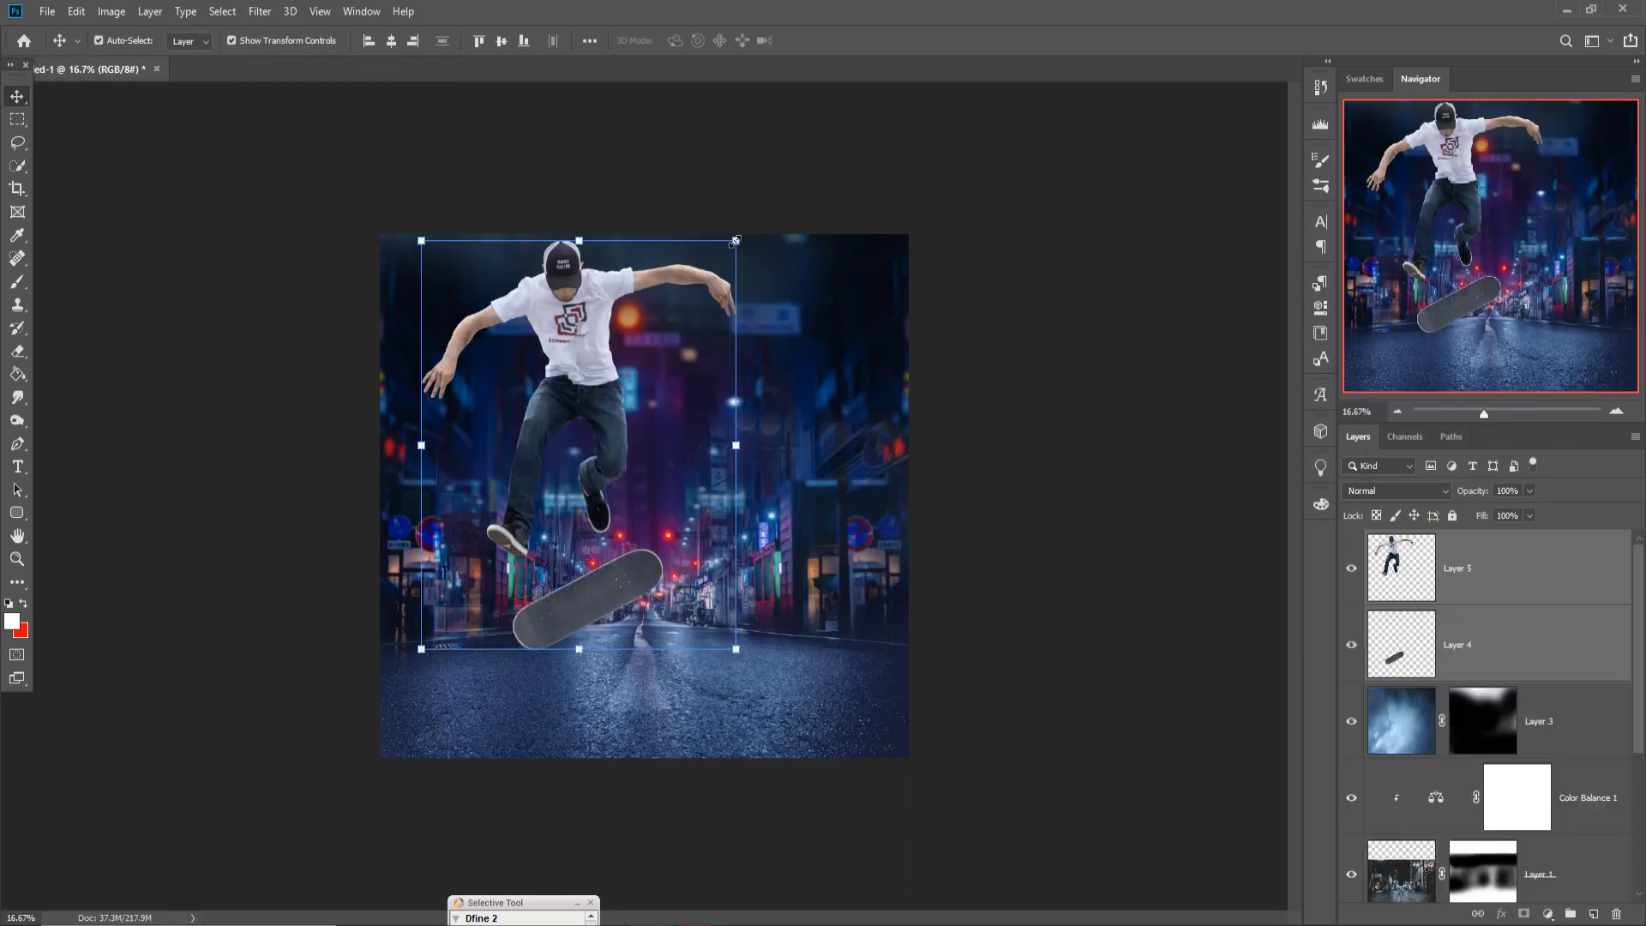
Scale the skateboarder and skateboard down together and centre them over the middle of the road
drag(735, 242, 668, 326)
drag(613, 386, 713, 395)
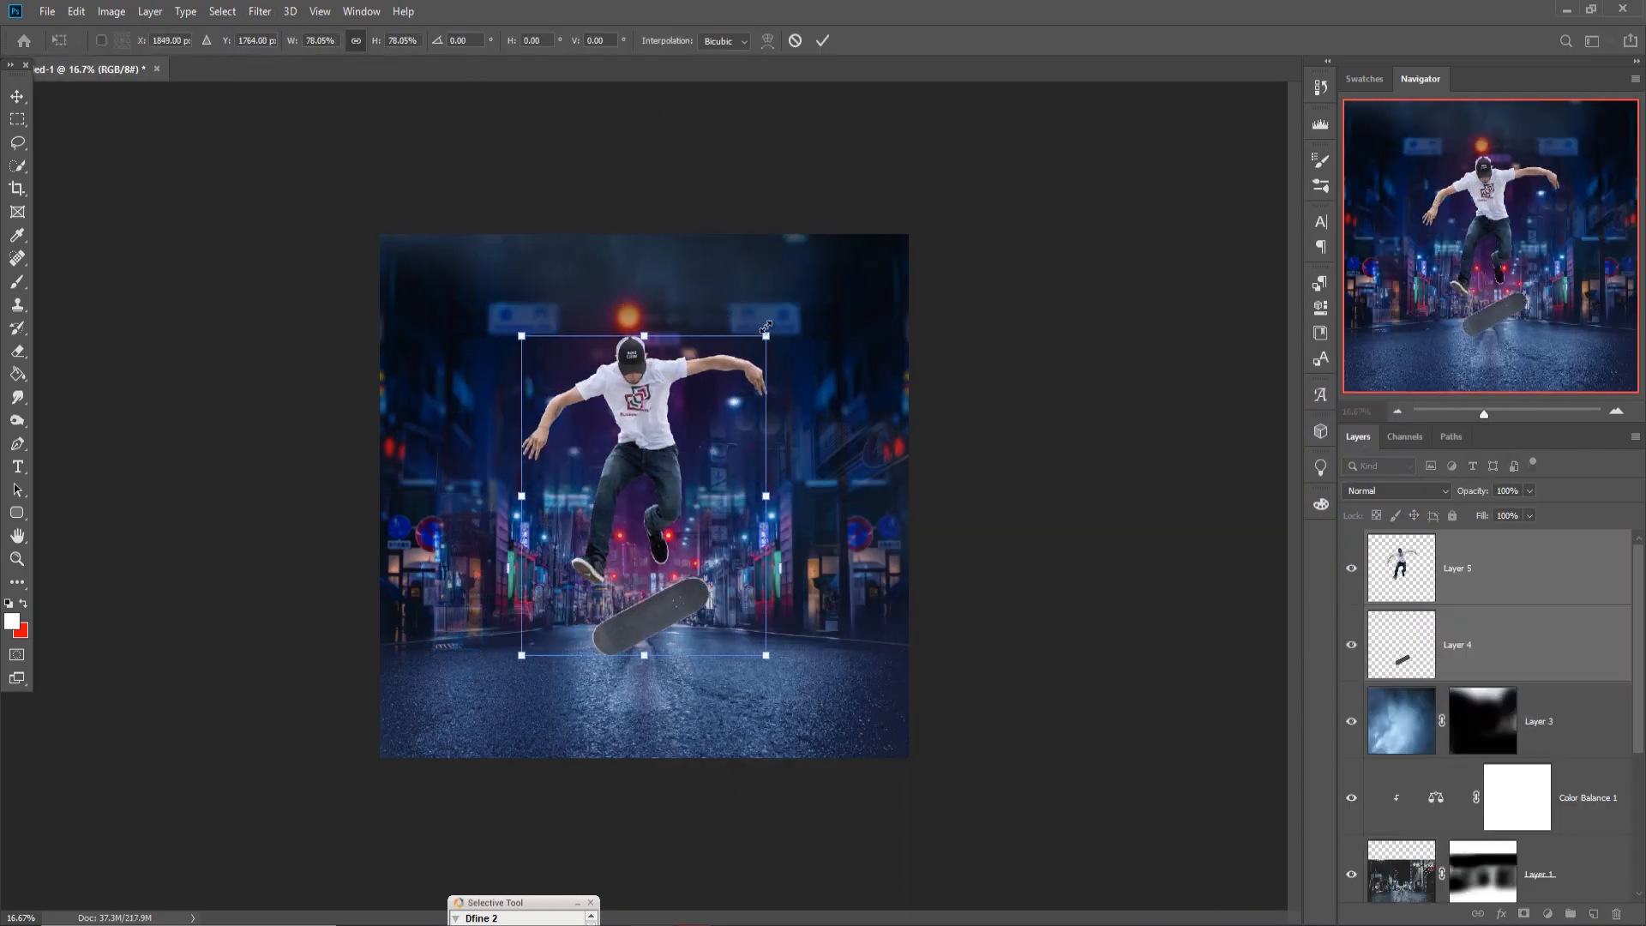
drag(769, 335, 782, 317)
drag(724, 364, 703, 376)
drag(760, 323, 776, 309)
drag(716, 351, 723, 340)
drag(782, 295, 795, 281)
drag(718, 312, 713, 319)
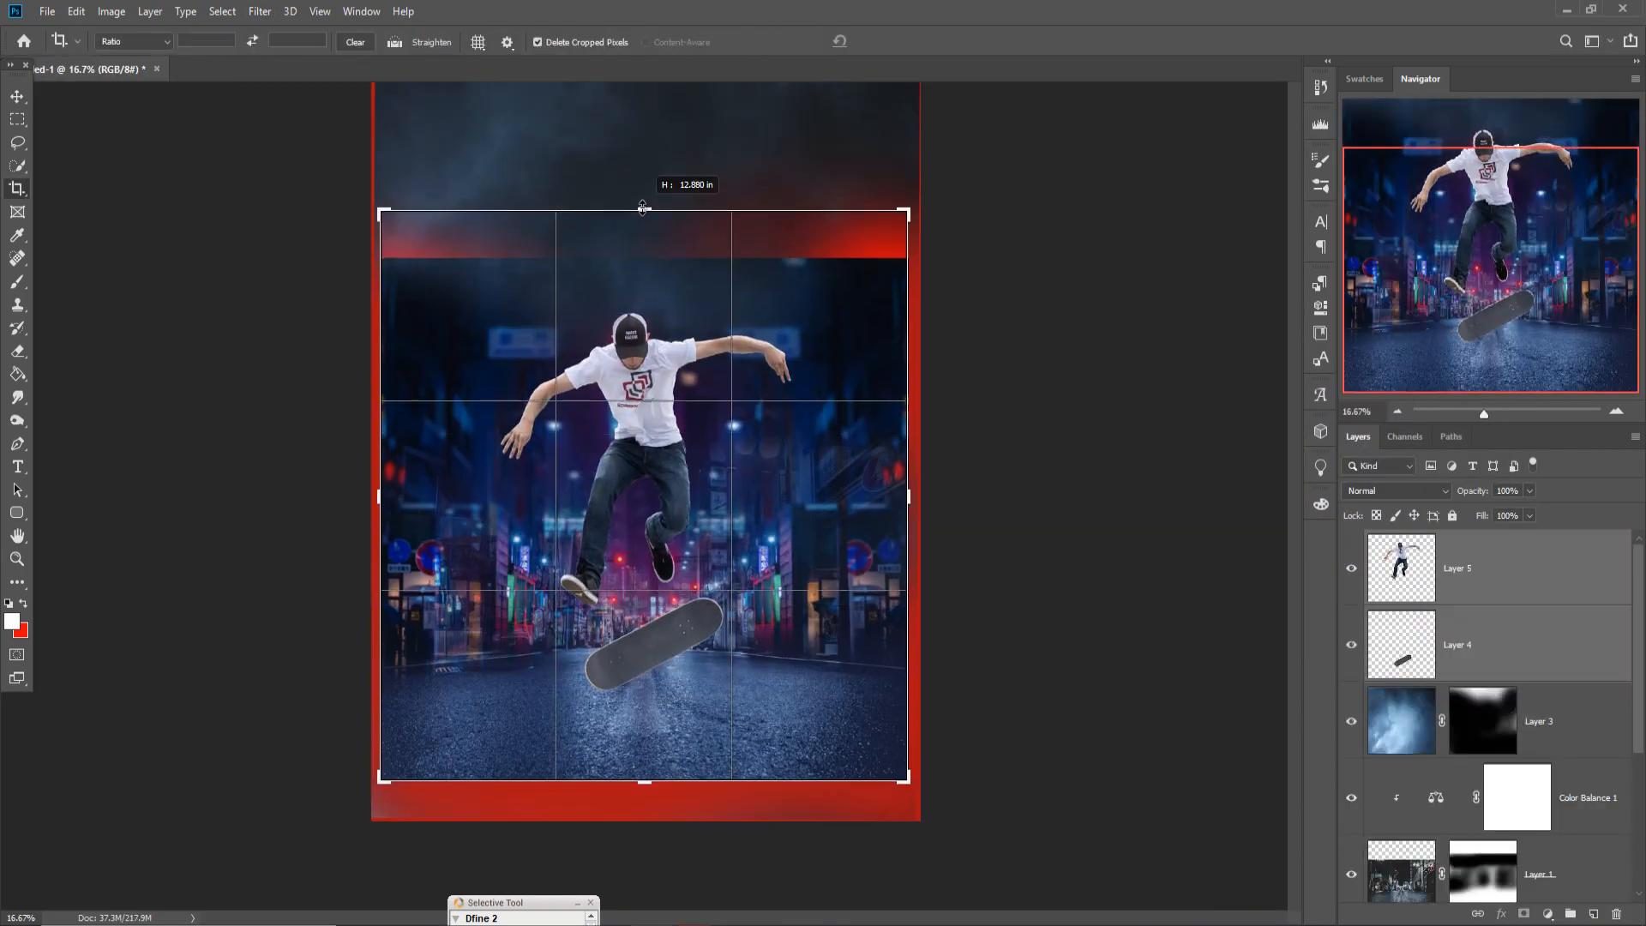
Extend the canvas upward and paint white at 100% opacity on the cloud layer's mask to cover the exposed red strip
drag(447, 222, 686, 219)
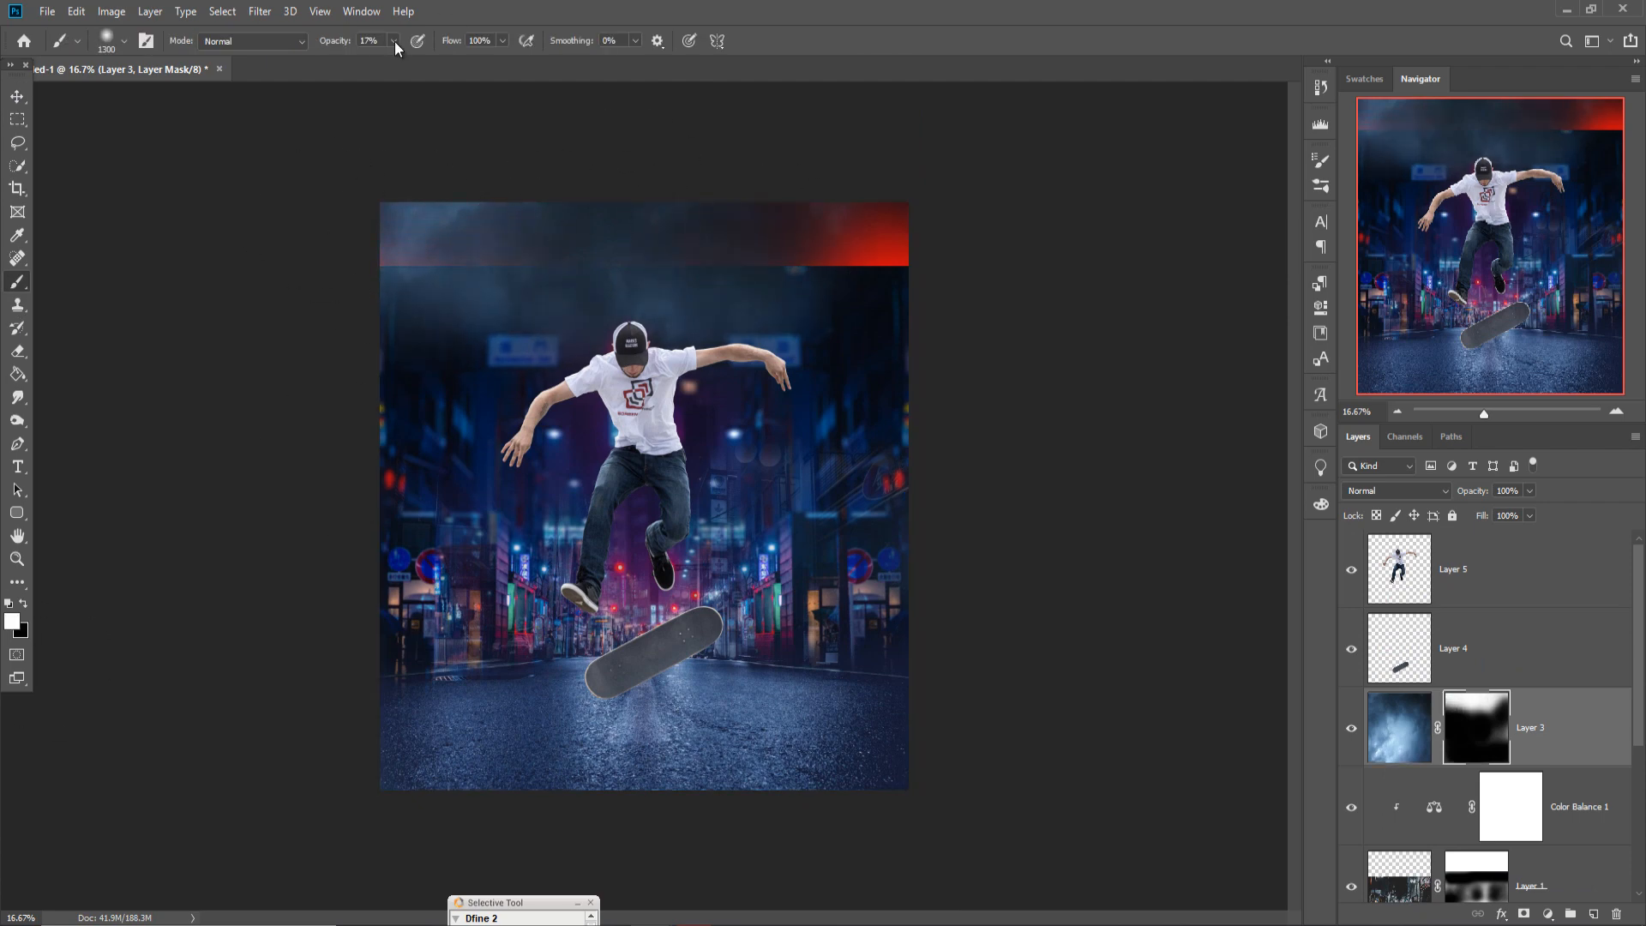
click(395, 42)
mouse_move(852, 223)
mouse_down()
mouse_move(332, 236)
mouse_move(384, 298)
mouse_up()
click(1399, 728)
click(1476, 727)
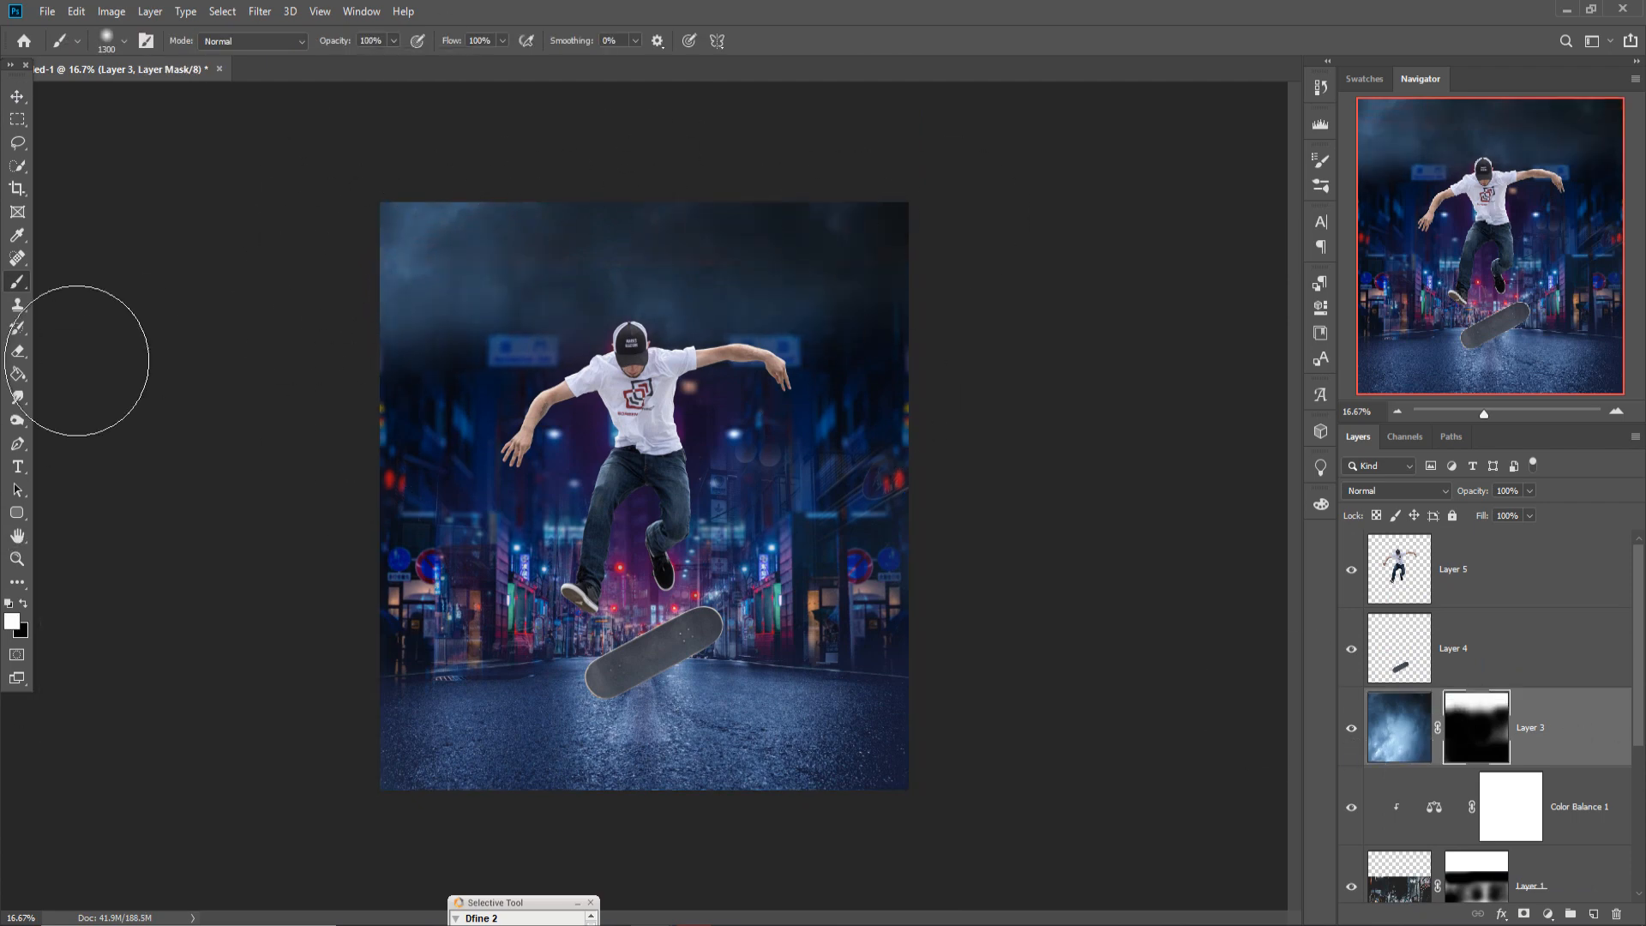
Paint black on the cloud layer's mask with the 1300 px brush around the buildings and street signs on both sides
click(23, 603)
drag(360, 354, 442, 350)
drag(900, 364, 746, 347)
drag(493, 343, 403, 330)
Reduce the brush to 600 px and paint white on the cloud layer's mask across the canvas's upper strip
click(23, 604)
key(bracketleft)
key(bracketleft)
key(bracketleft)
key(bracketleft)
key(bracketleft)
key(bracketleft)
key(bracketleft)
drag(438, 250, 965, 247)
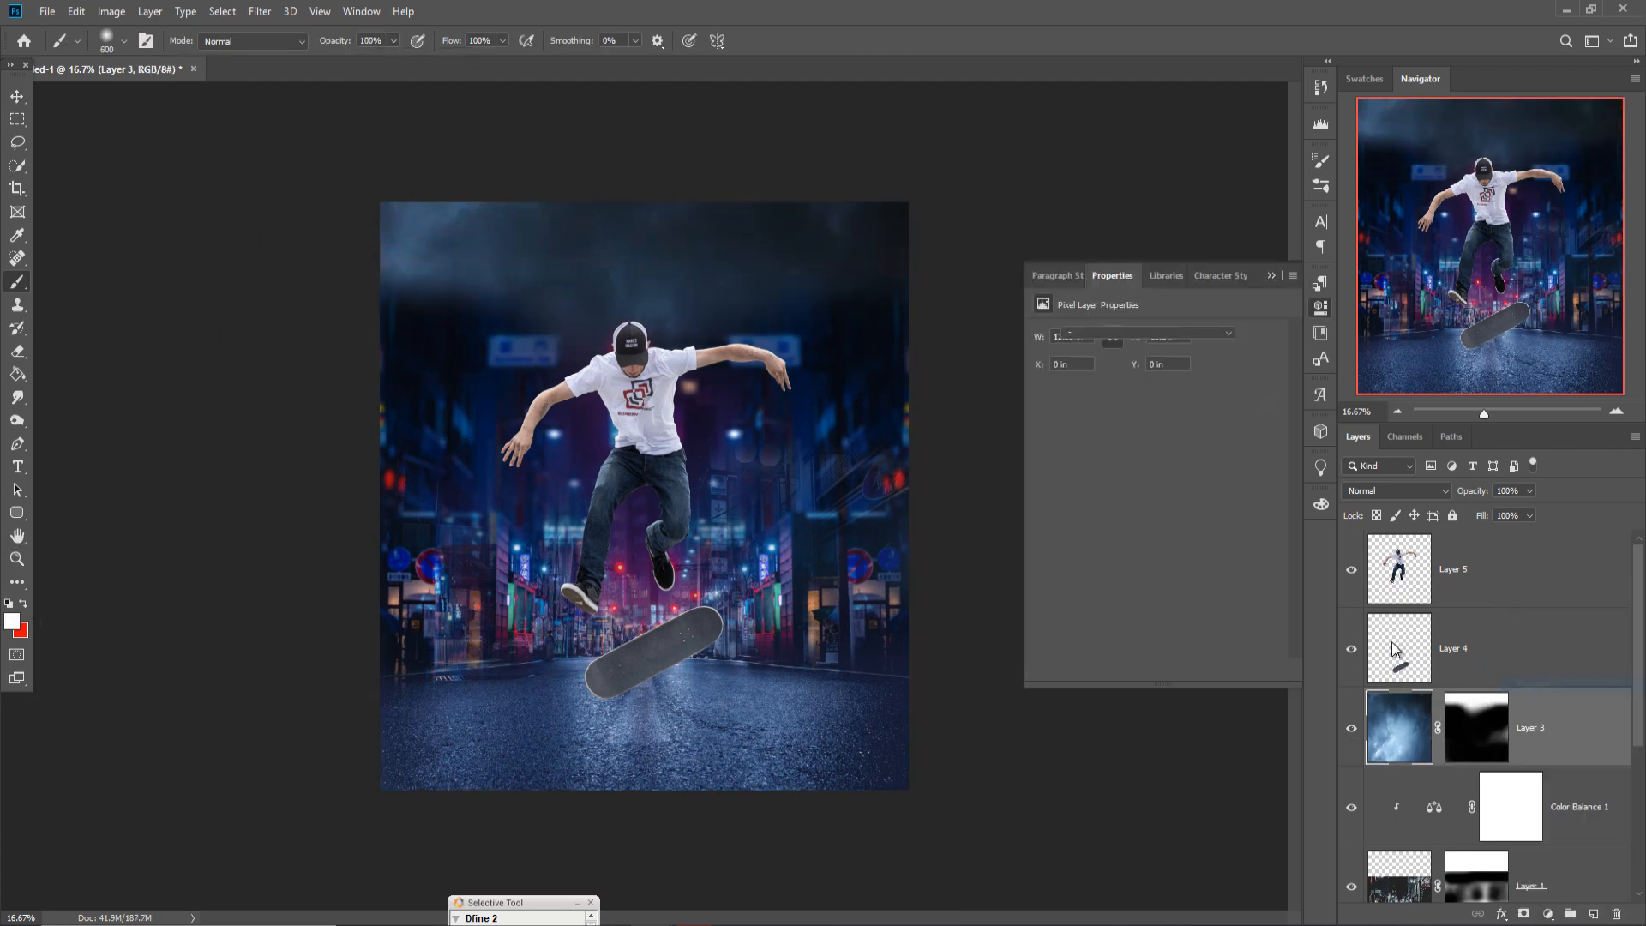
Darken the clouds with a Curves adjustment clipped to the cloud layer
key(v)
click(1320, 307)
scroll(1509, 735, down, 3)
right_click(1511, 736)
click(1398, 275)
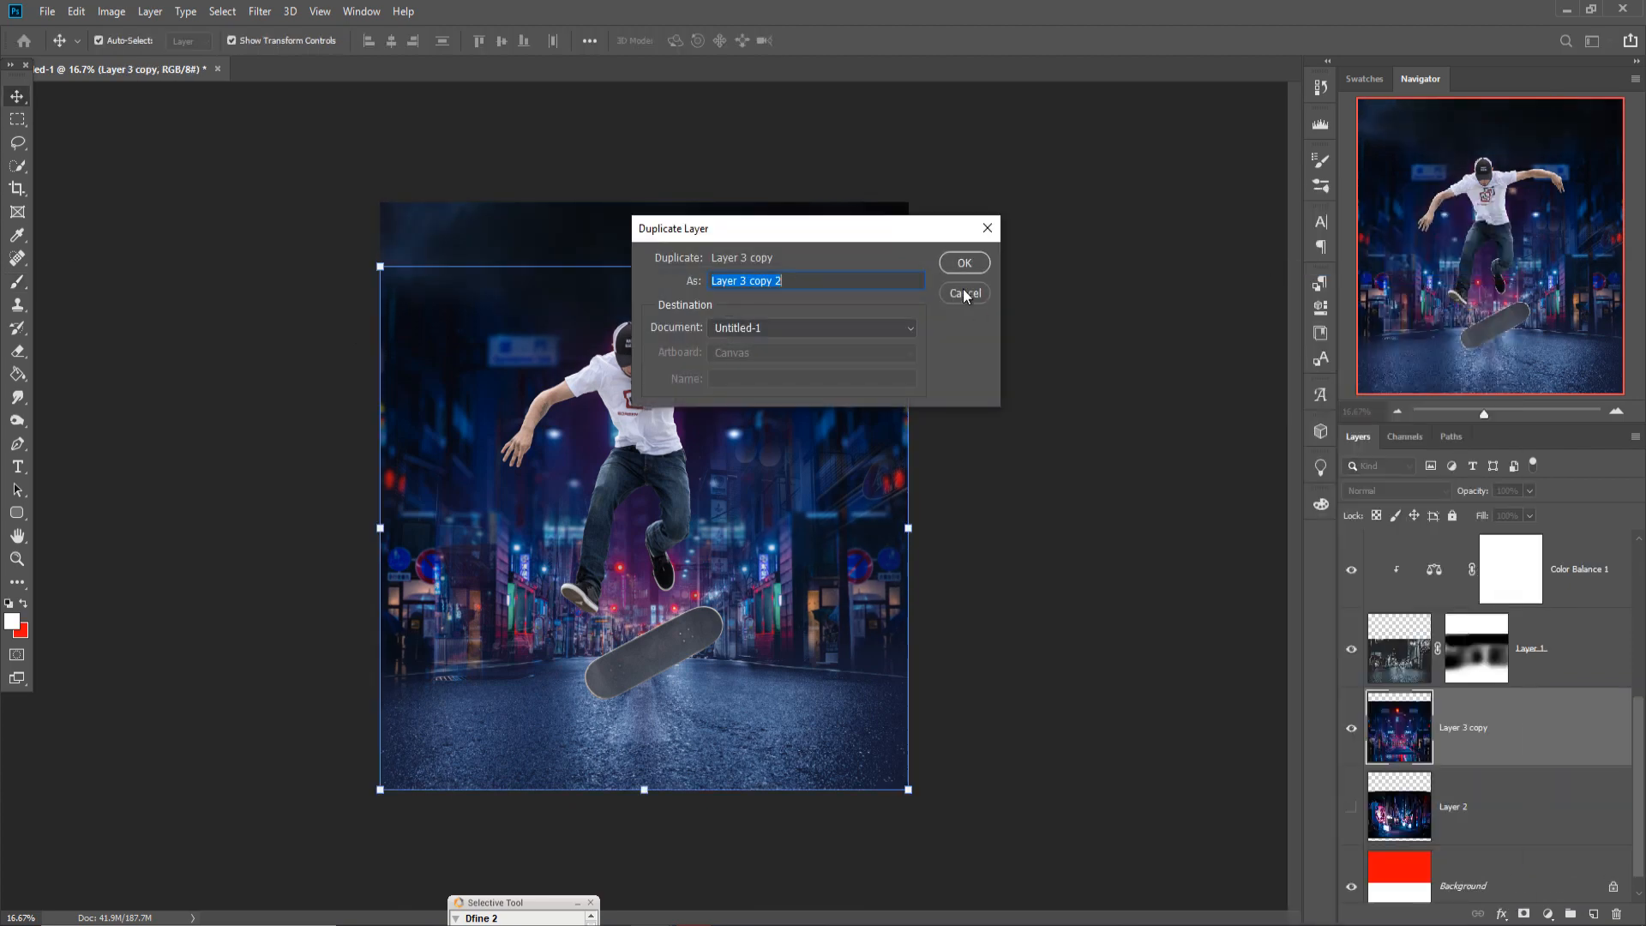
click(965, 293)
Stretch the mirrored city layer up to the canvas's upper edge and hide the cloud layer
drag(644, 267, 644, 202)
drag(644, 790, 647, 791)
key(Return)
scroll(1457, 771, up, 4)
click(1353, 806)
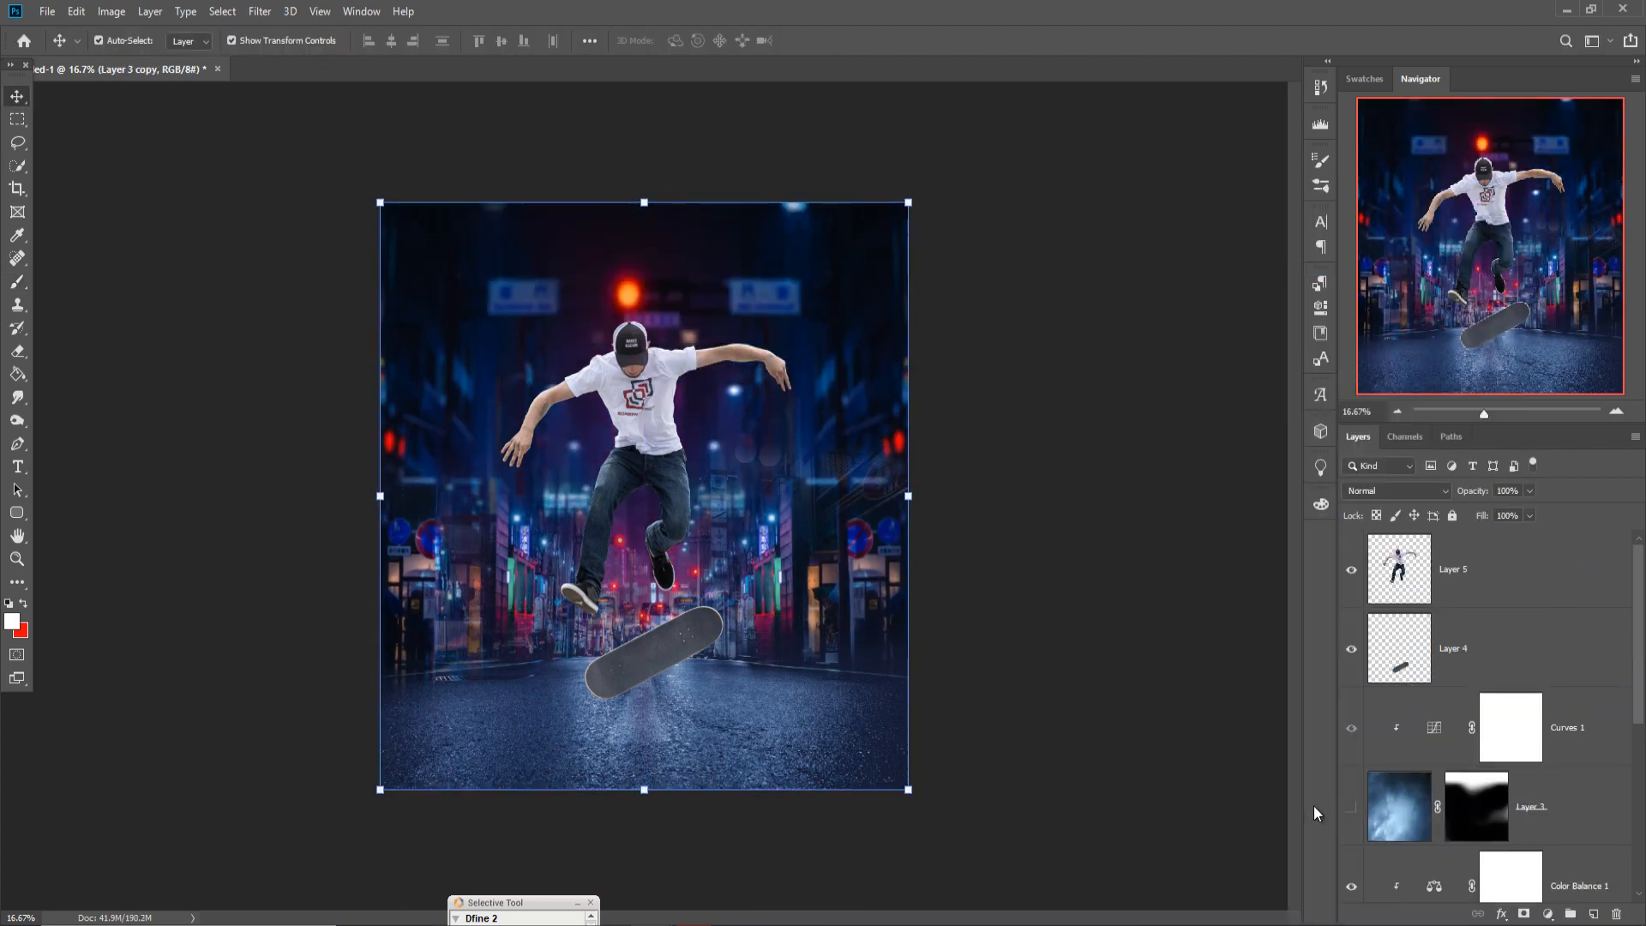
Merge the skateboarder and skateboard layers, and darken them with a clipped Curves adjustment that lowers the midtones
click(1499, 585)
ctrl+click(1495, 634)
key(ctrl+e)
click(1548, 914)
click(1534, 693)
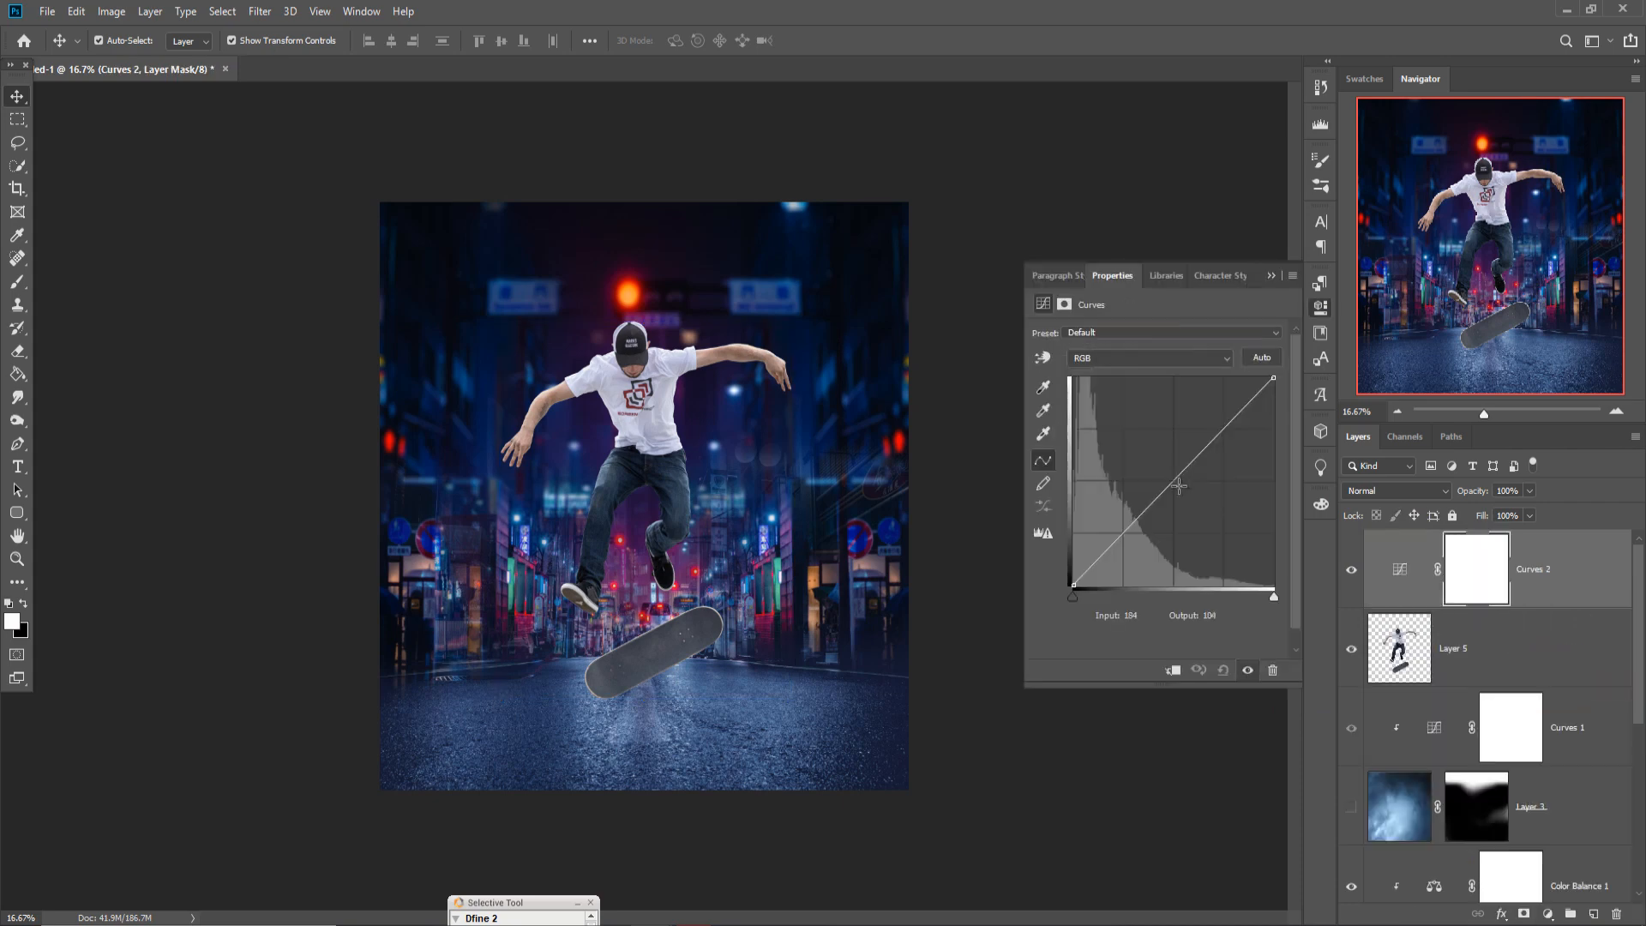
click(1172, 670)
drag(1175, 482, 1192, 502)
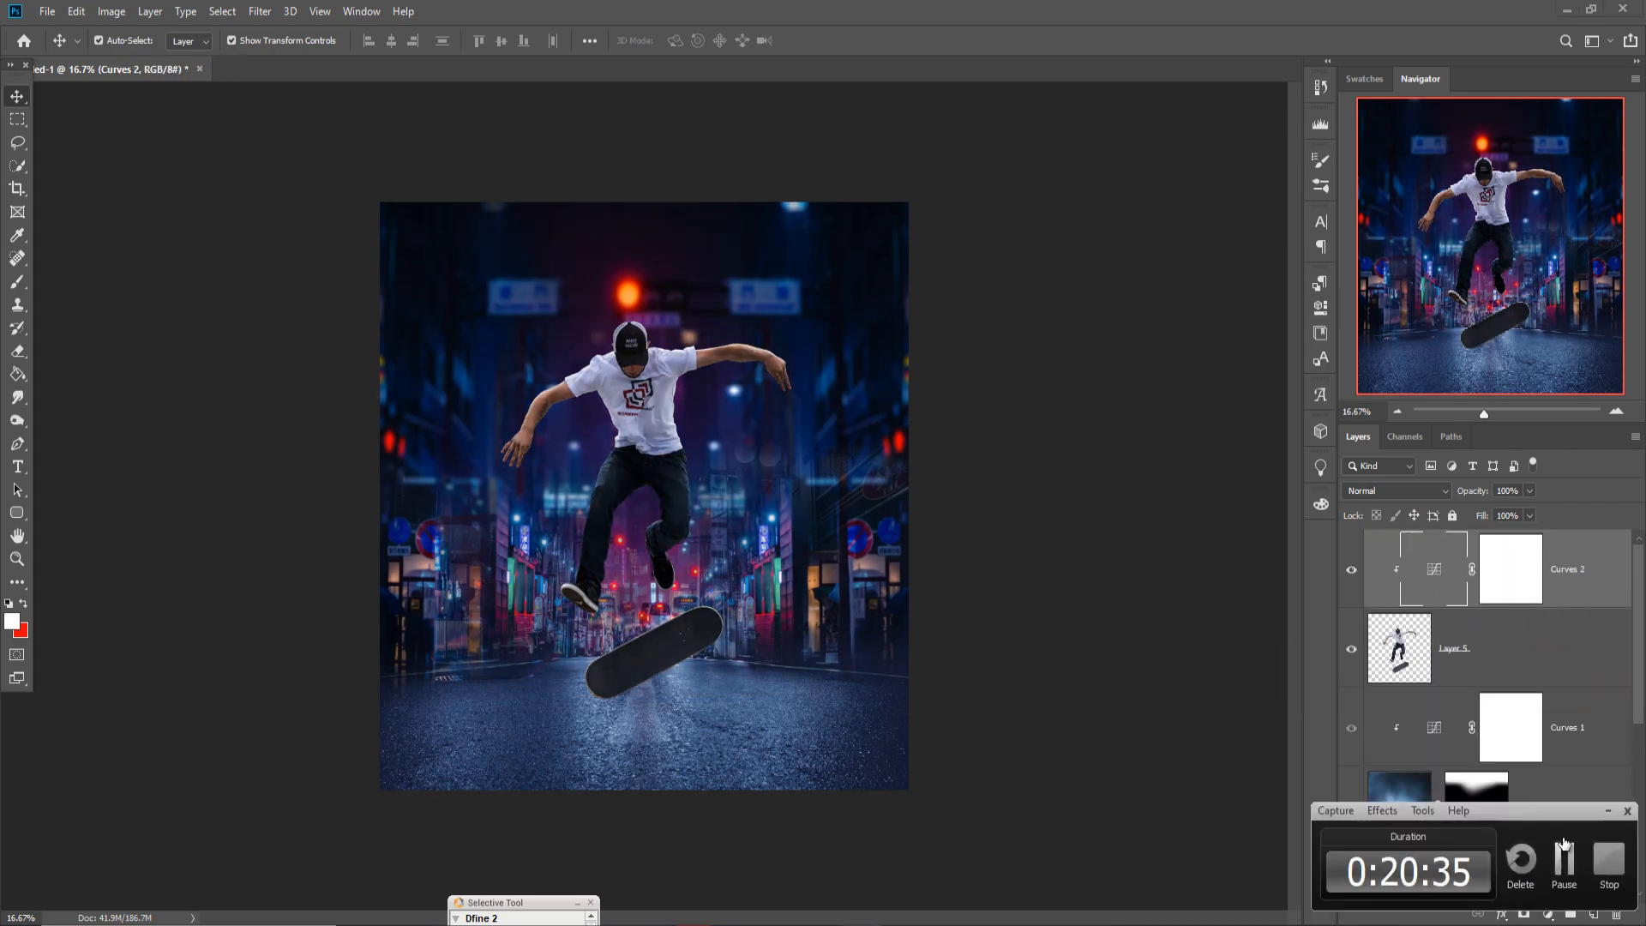
Refine the street layer's mask around the horizon, brushing black behind the skateboarder's feet and white over the road behind the skateboard
click(16, 283)
key(x)
mouse_move(549, 579)
mouse_down()
mouse_move(605, 619)
mouse_move(705, 625)
mouse_up()
key(x)
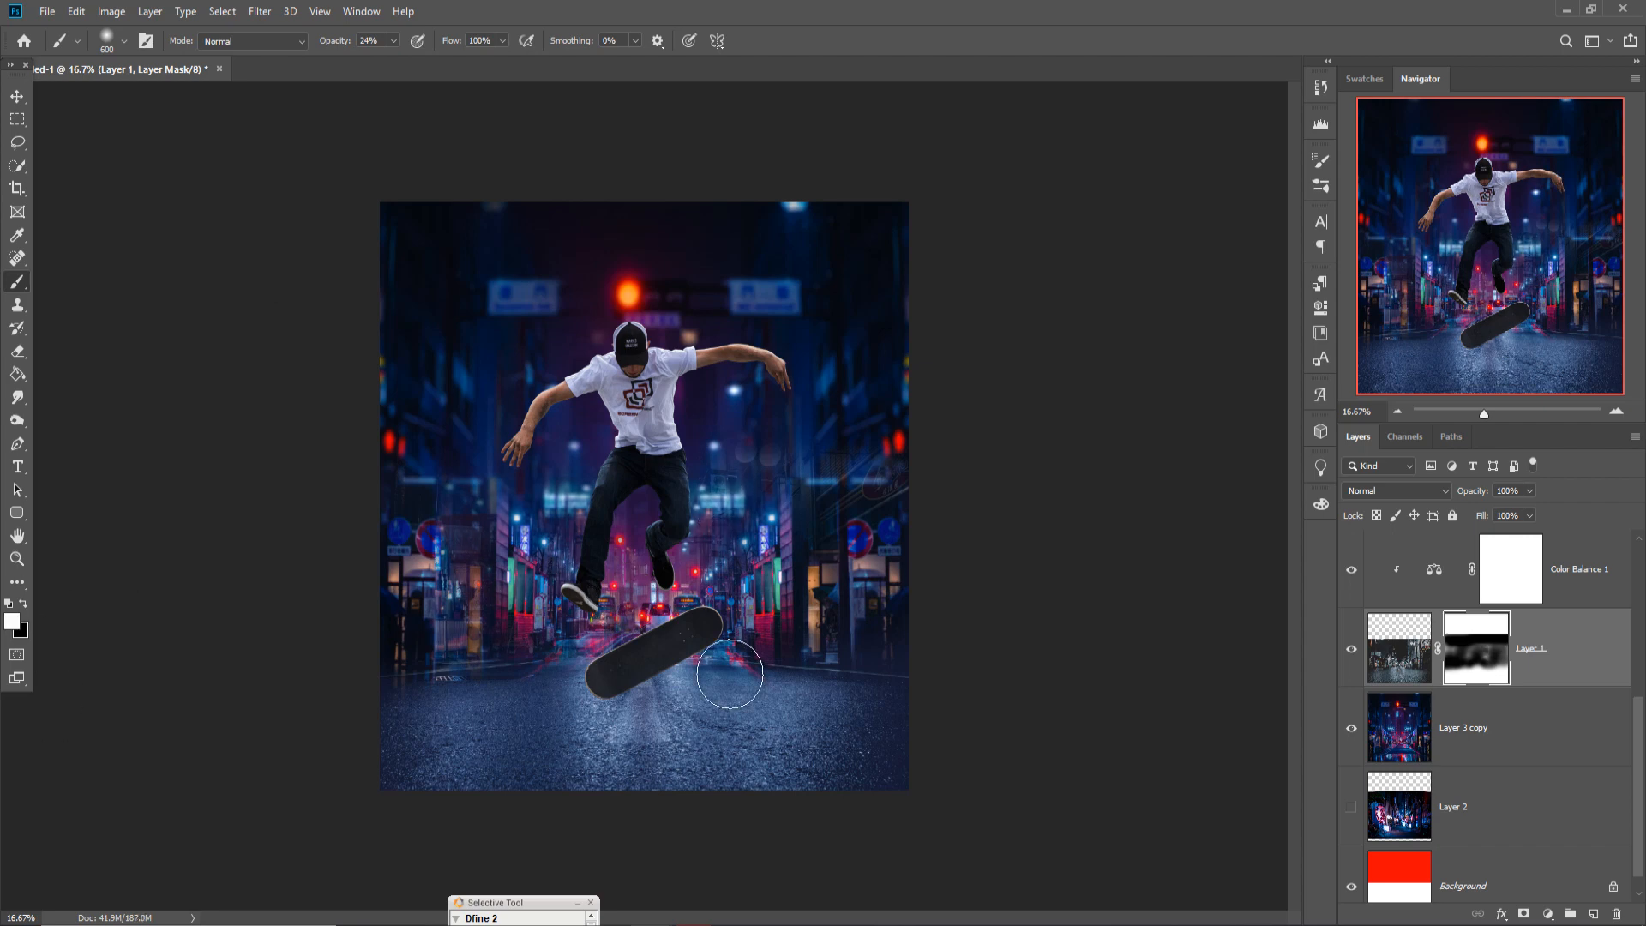
mouse_move(625, 671)
mouse_down()
mouse_move(689, 646)
mouse_move(744, 678)
mouse_up()
Merge the street layer, the mirrored city layer and the Color Balance adjustment into one background layer
click(17, 96)
ctrl+click(1550, 718)
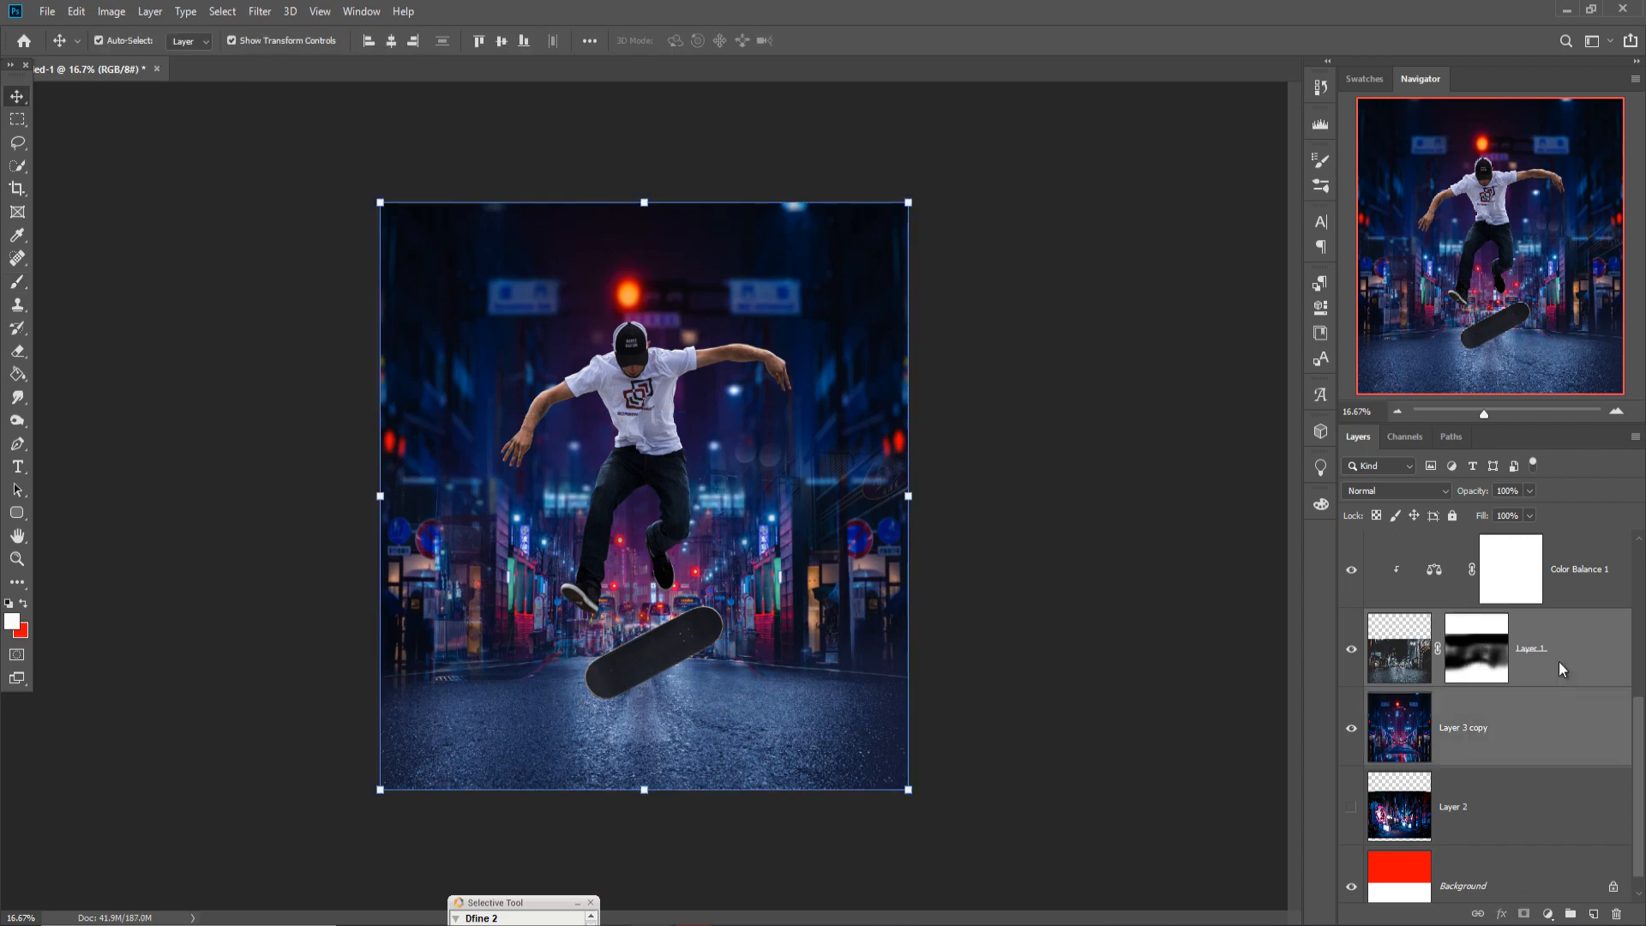
ctrl+click(1590, 579)
right_click(1572, 584)
click(1397, 698)
Apply a 15 px Tilt-Shift blur to the merged background, raising the light bokeh and bokeh colour and placing the focus near the road
click(258, 12)
mouse_move(291, 229)
click(504, 260)
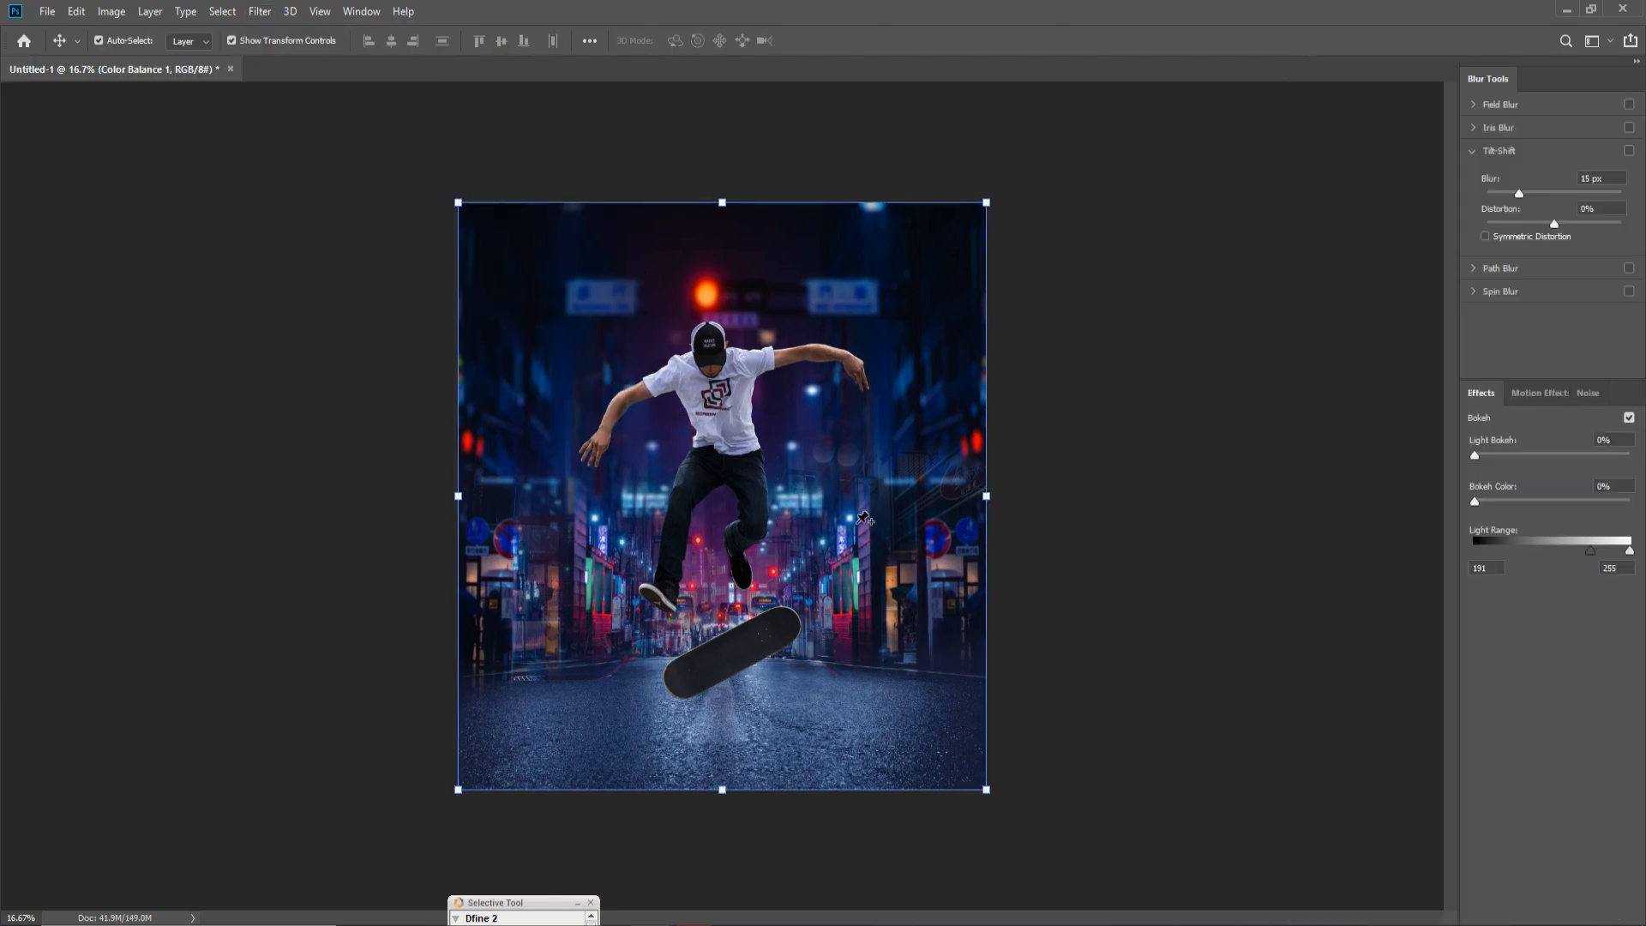
click(819, 797)
mouse_move(1474, 456)
mouse_down()
mouse_move(1511, 460)
mouse_move(1498, 460)
mouse_up()
drag(1475, 502, 1539, 504)
mouse_move(875, 744)
mouse_down()
mouse_move(876, 704)
mouse_move(871, 738)
mouse_up()
key(Return)
Delete the hidden cloud layer with its clipped Curves adjustment and select the skateboarder layer
scroll(1500, 685, up, 2)
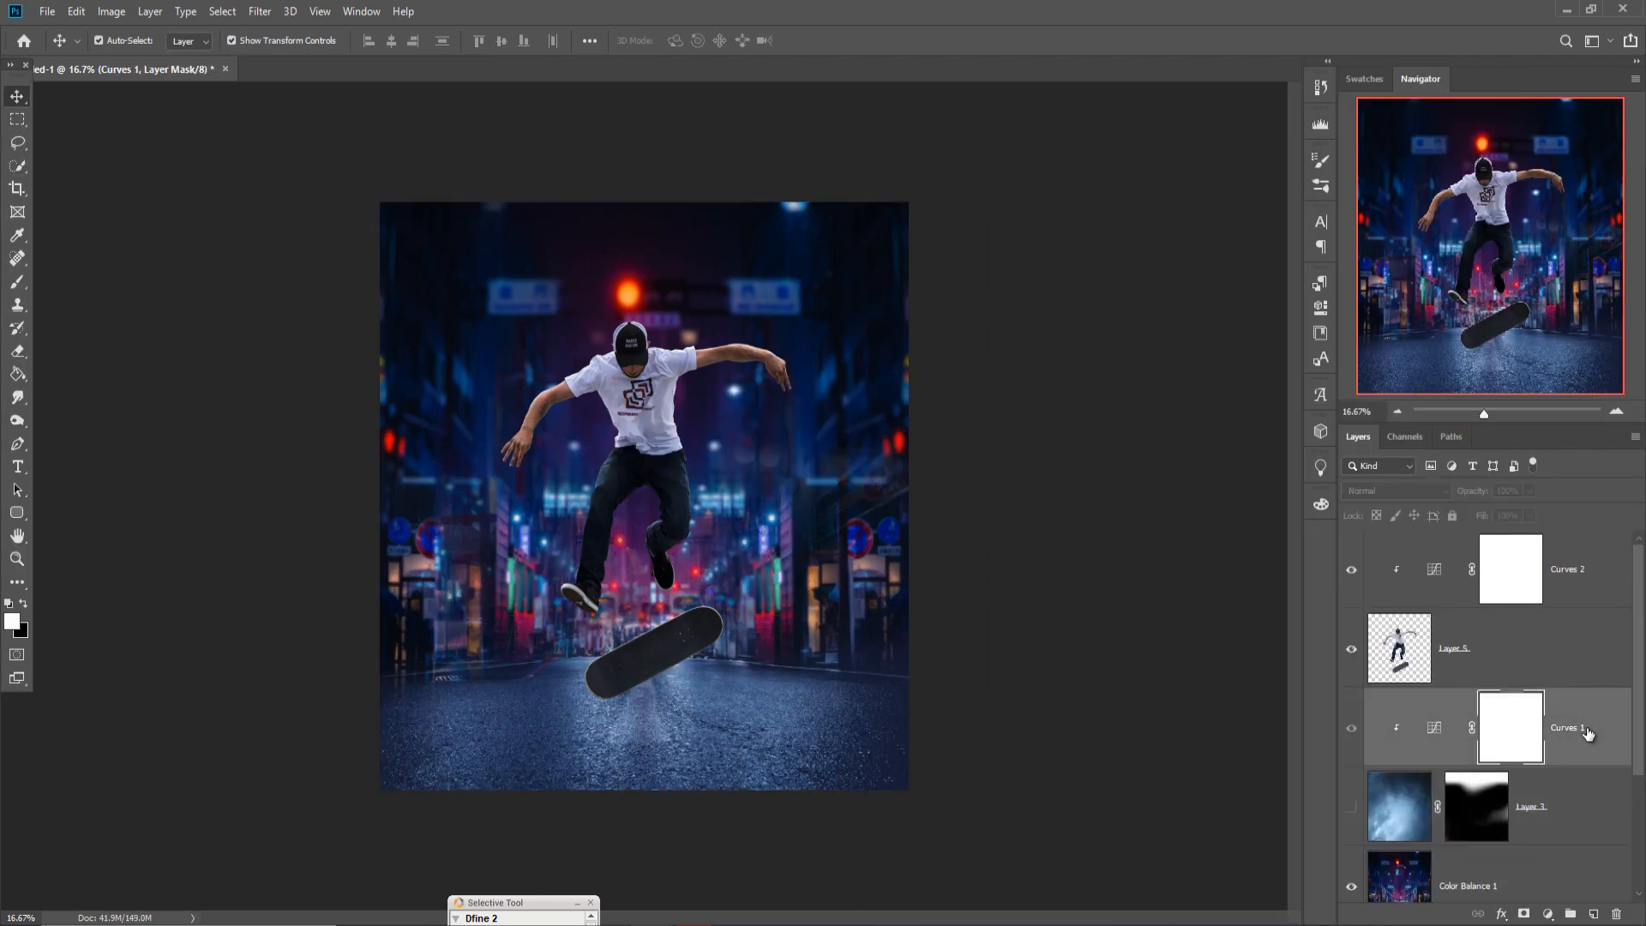
click(1513, 643)
Draw the lower part of a curved Pen path from beside the front shoe across the leg and up to the thigh
key(ctrl+plus)
key(p)
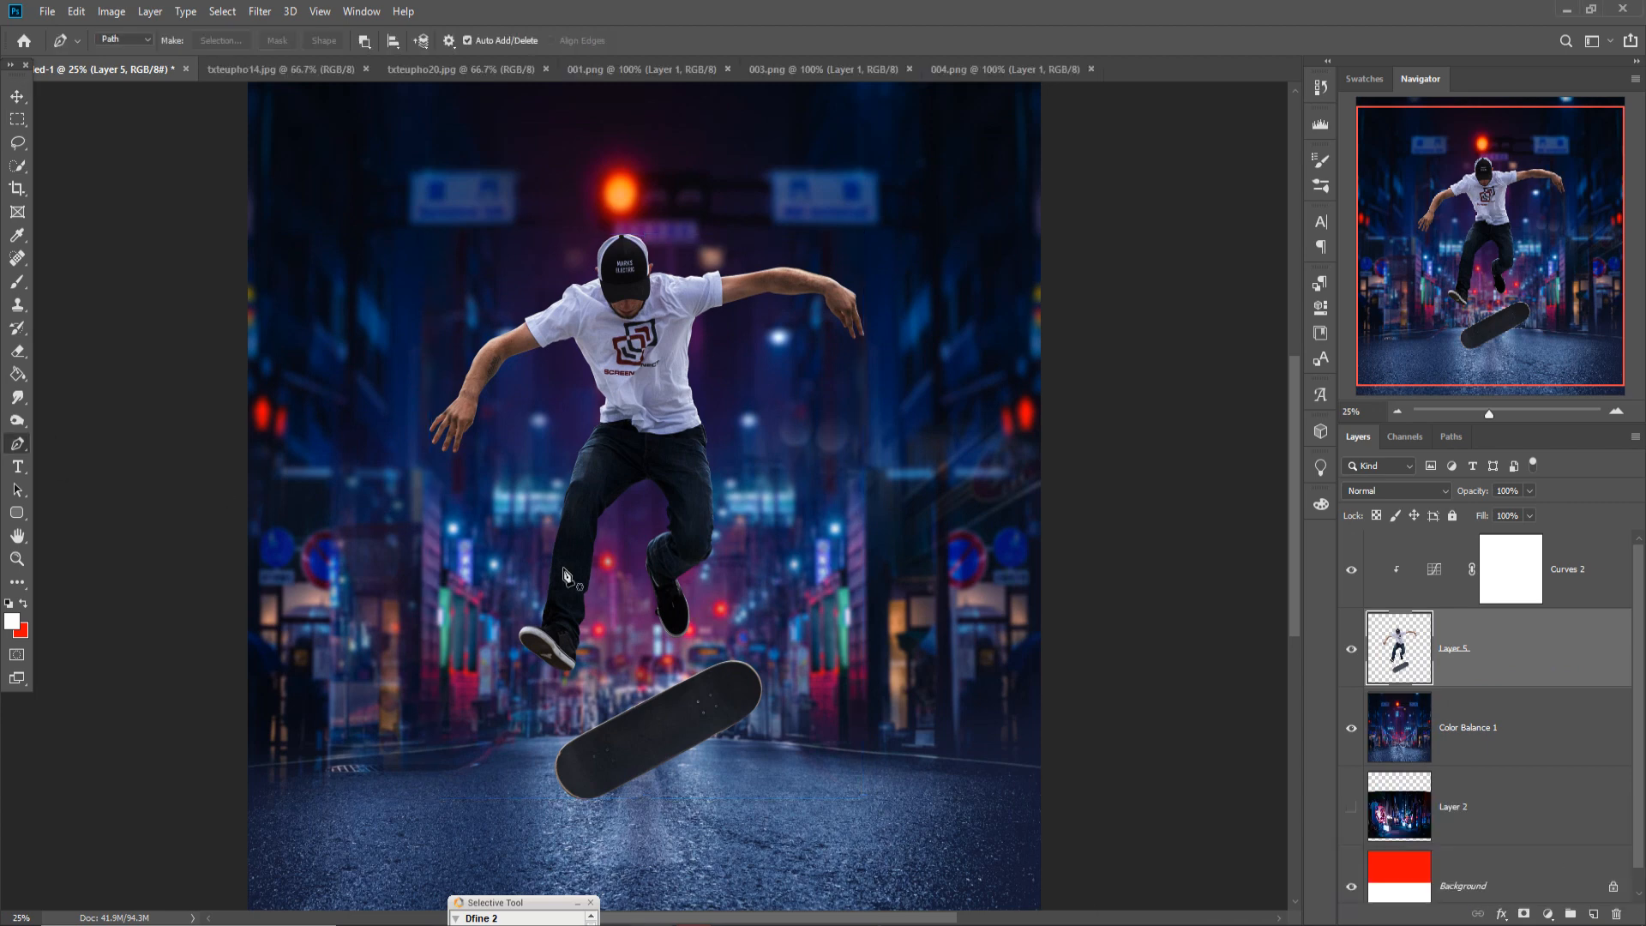
click(499, 578)
click(651, 498)
click(583, 535)
drag(583, 535, 506, 704)
click(522, 592)
drag(588, 589, 606, 599)
drag(650, 497, 557, 403)
click(611, 505)
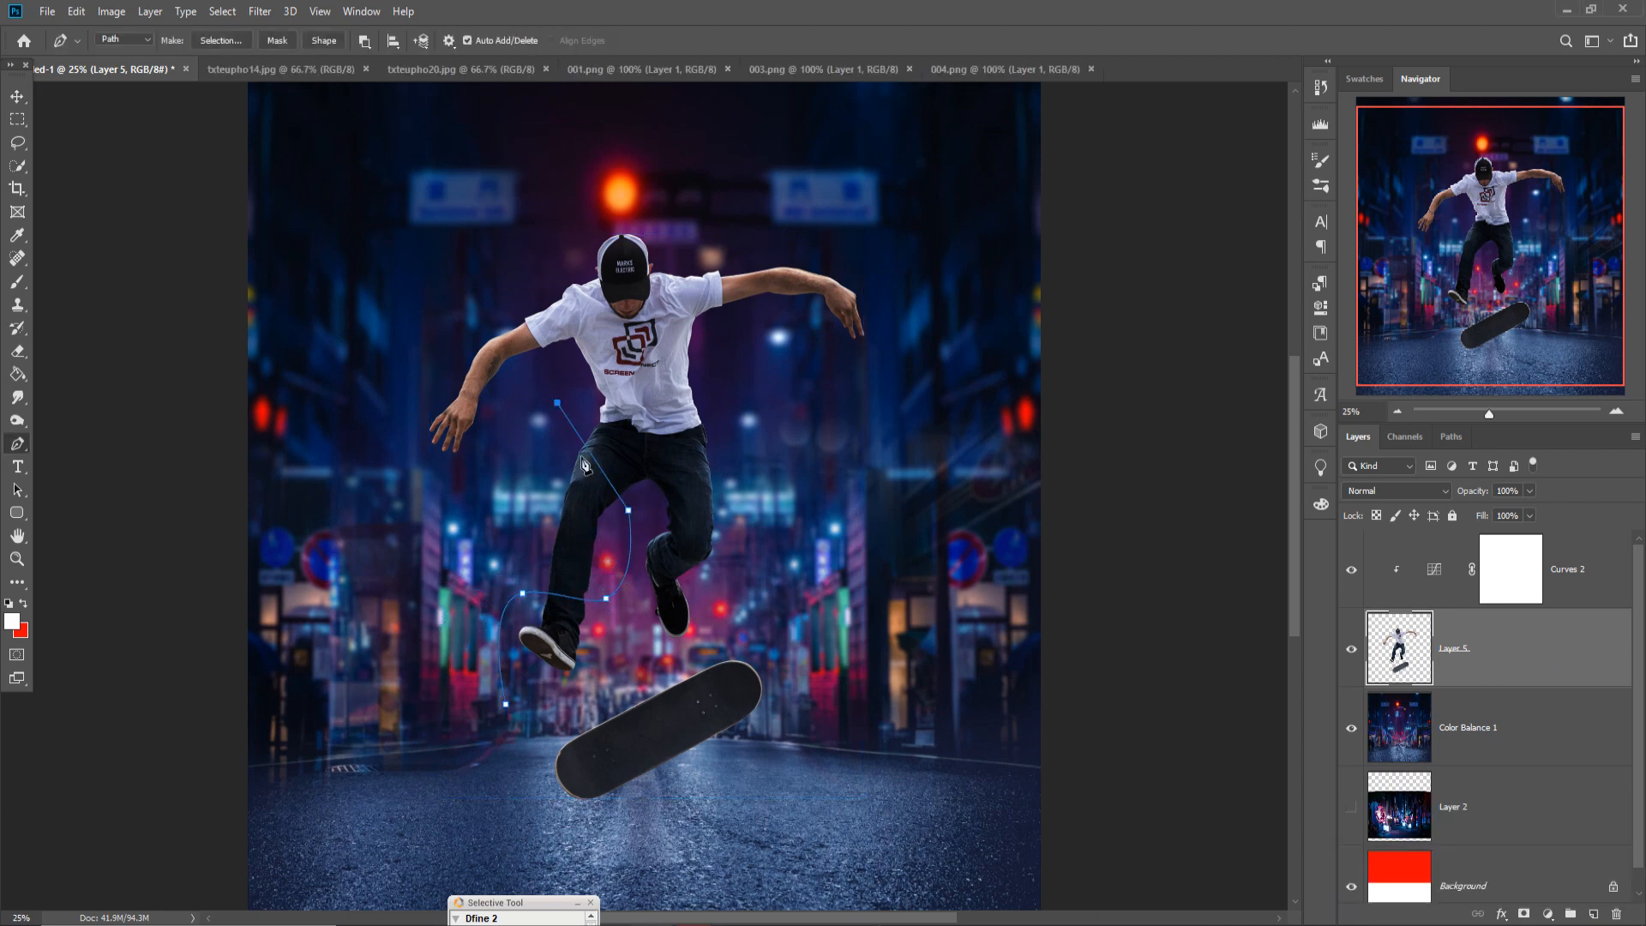
drag(611, 505, 625, 501)
Extend the curved path from the thigh around the side of the shirt and diagonally past the cap
click(558, 403)
click(673, 248)
click(557, 403)
click(621, 390)
drag(620, 390, 582, 382)
drag(672, 248, 743, 191)
drag(583, 383, 574, 383)
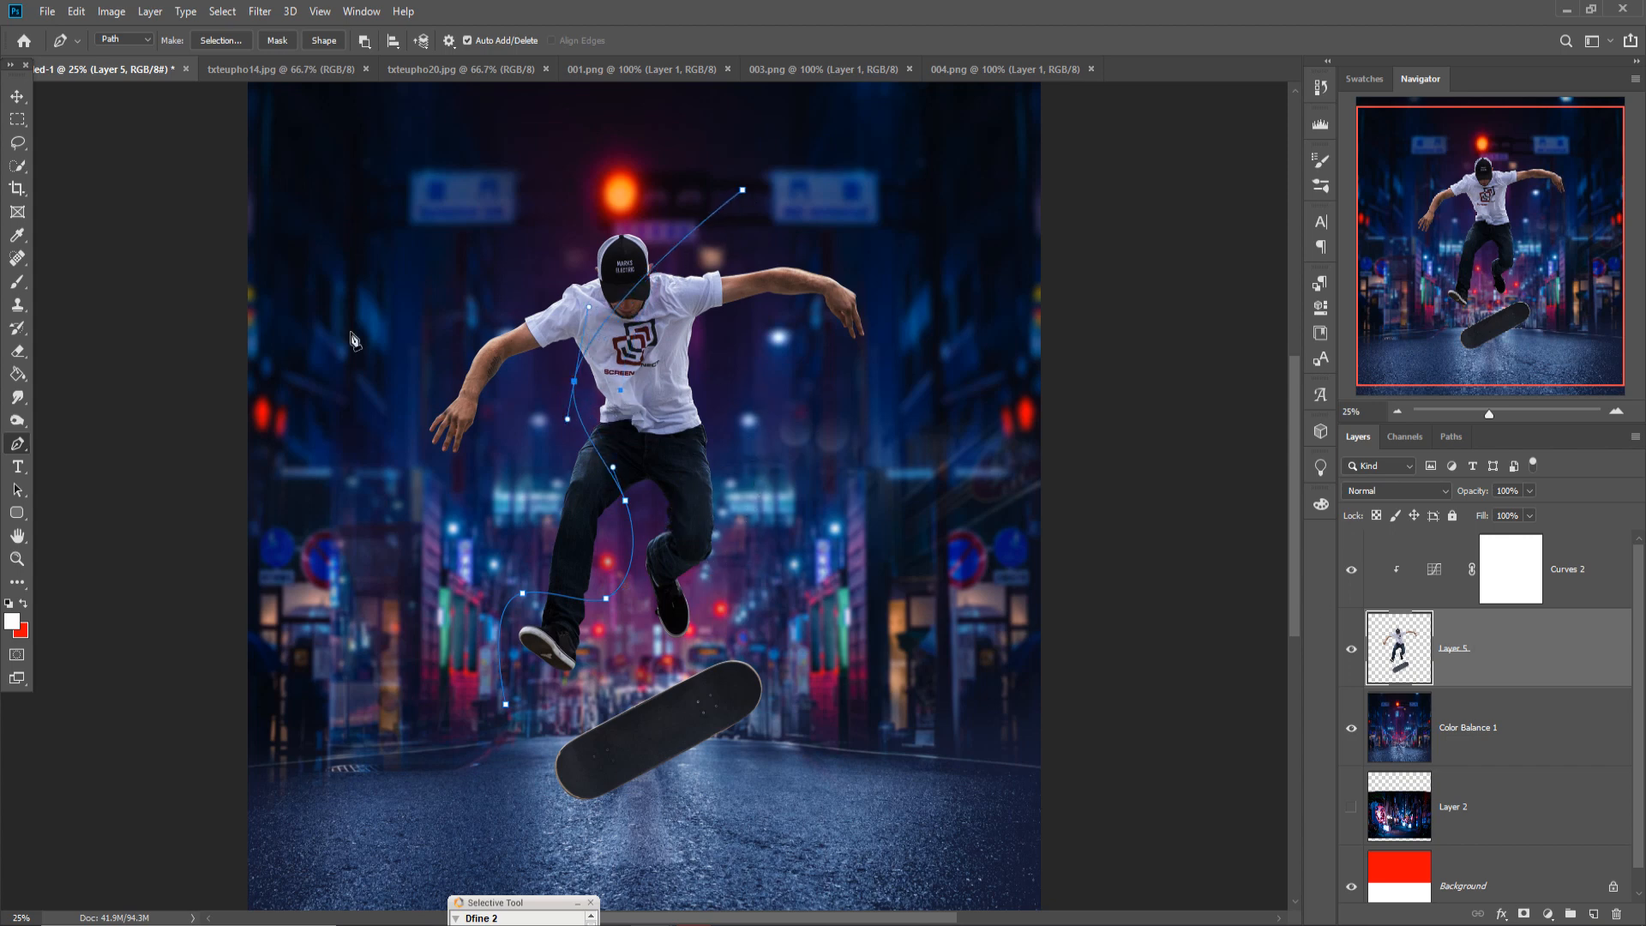
Set up a hard round brush at 30 px with 100% hardness
click(19, 279)
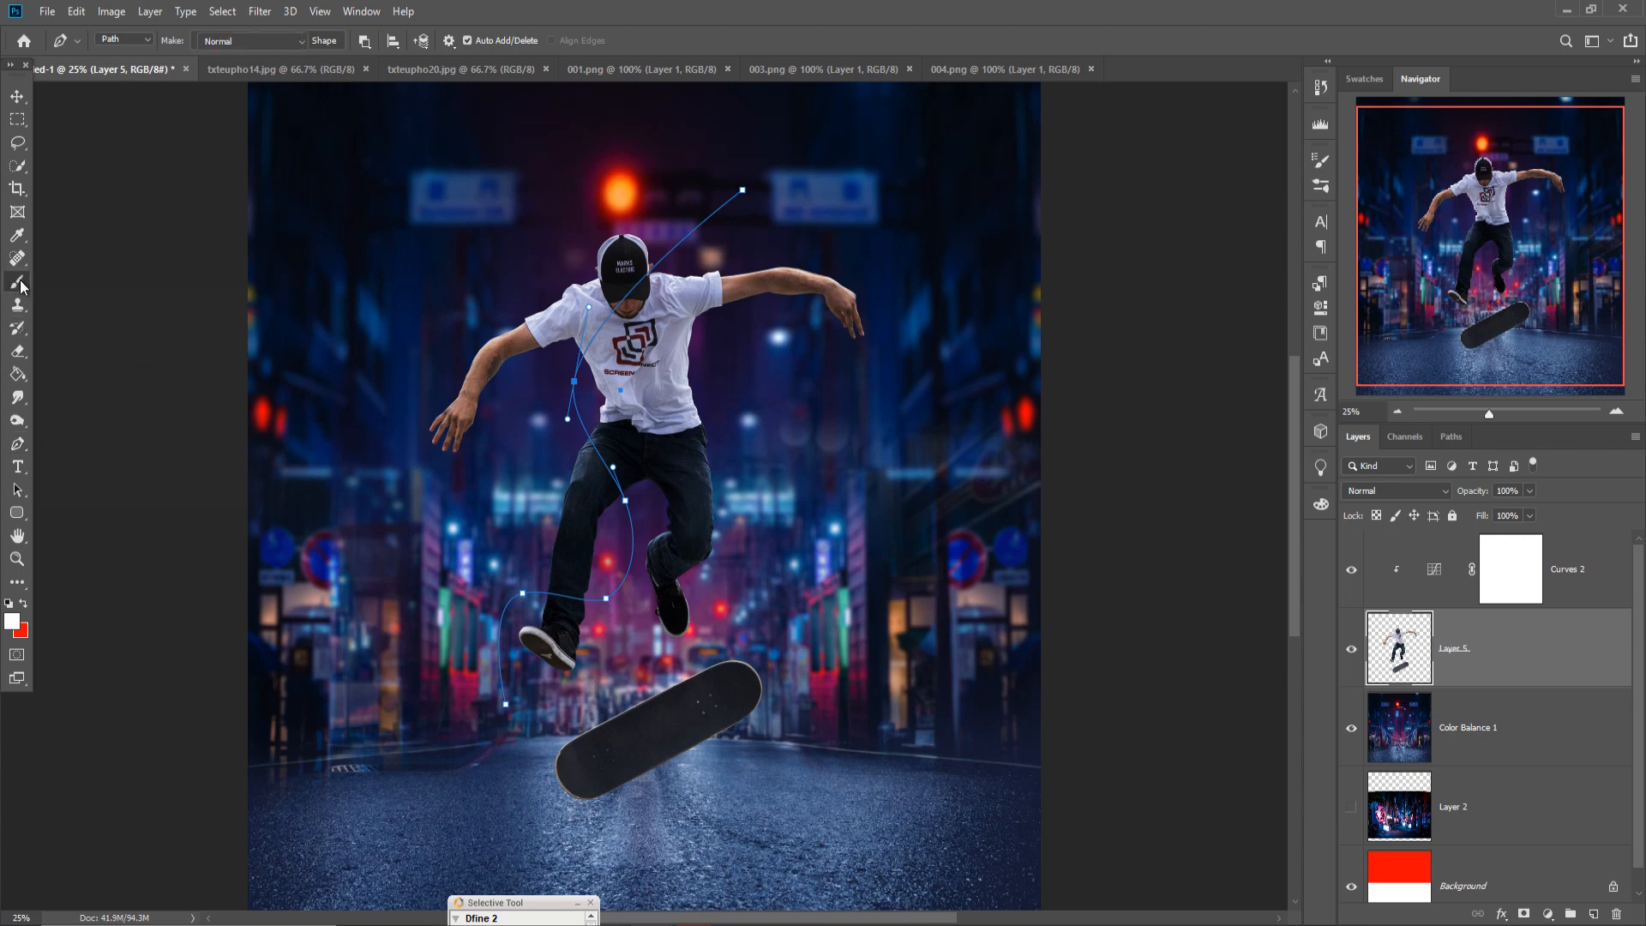
click(125, 43)
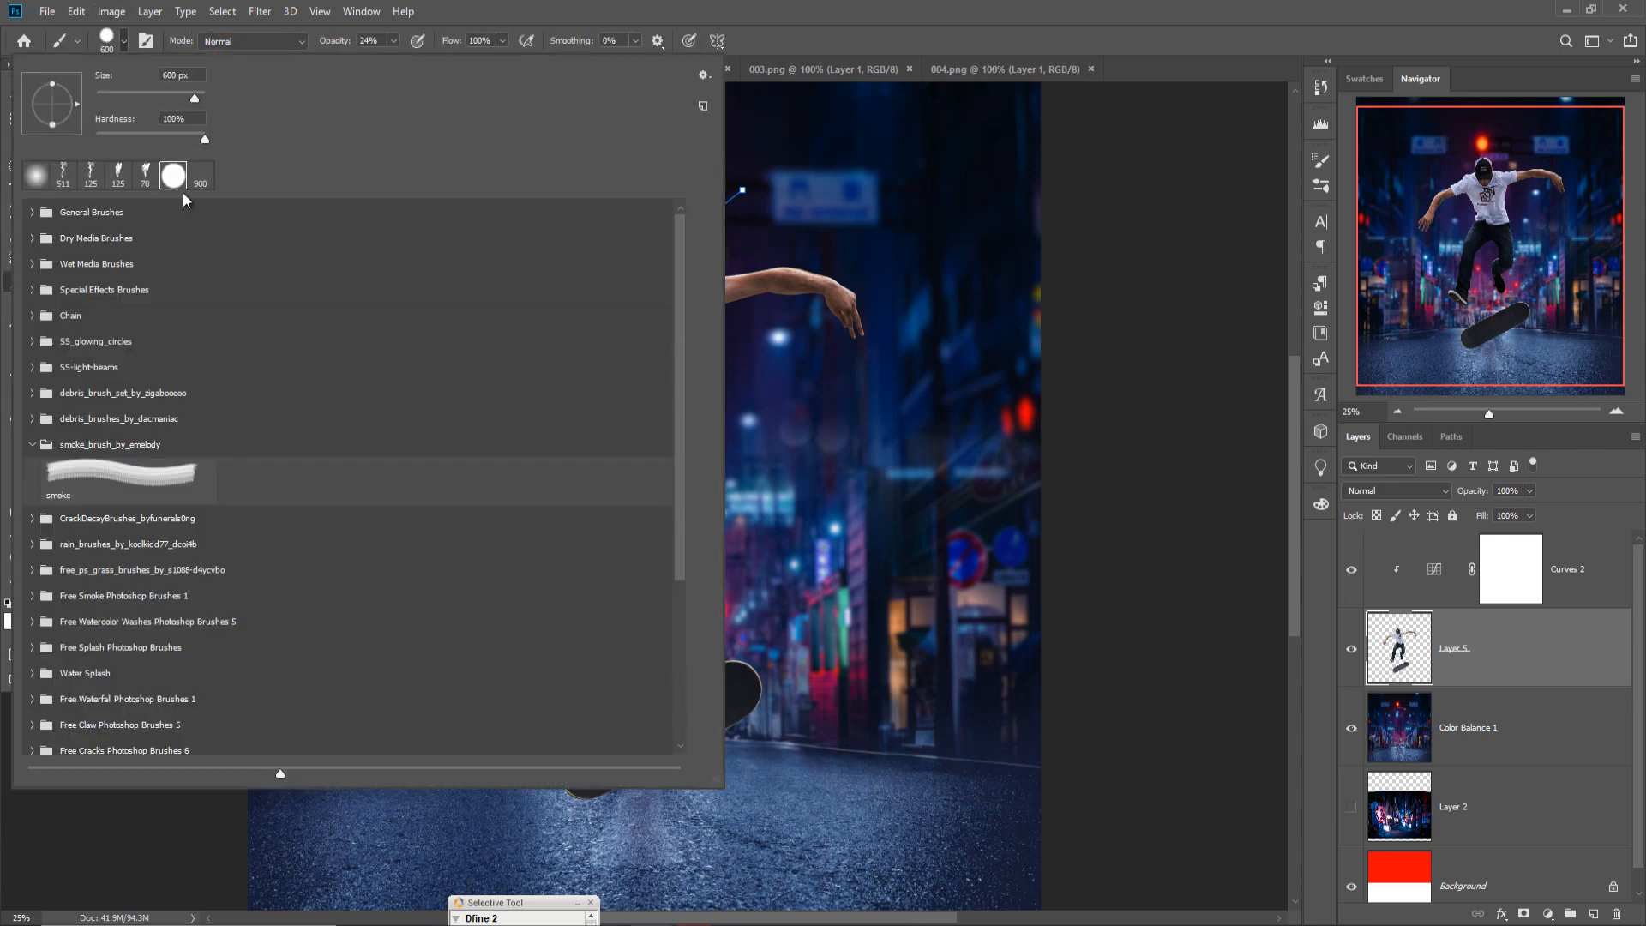
text(8)
click(789, 4)
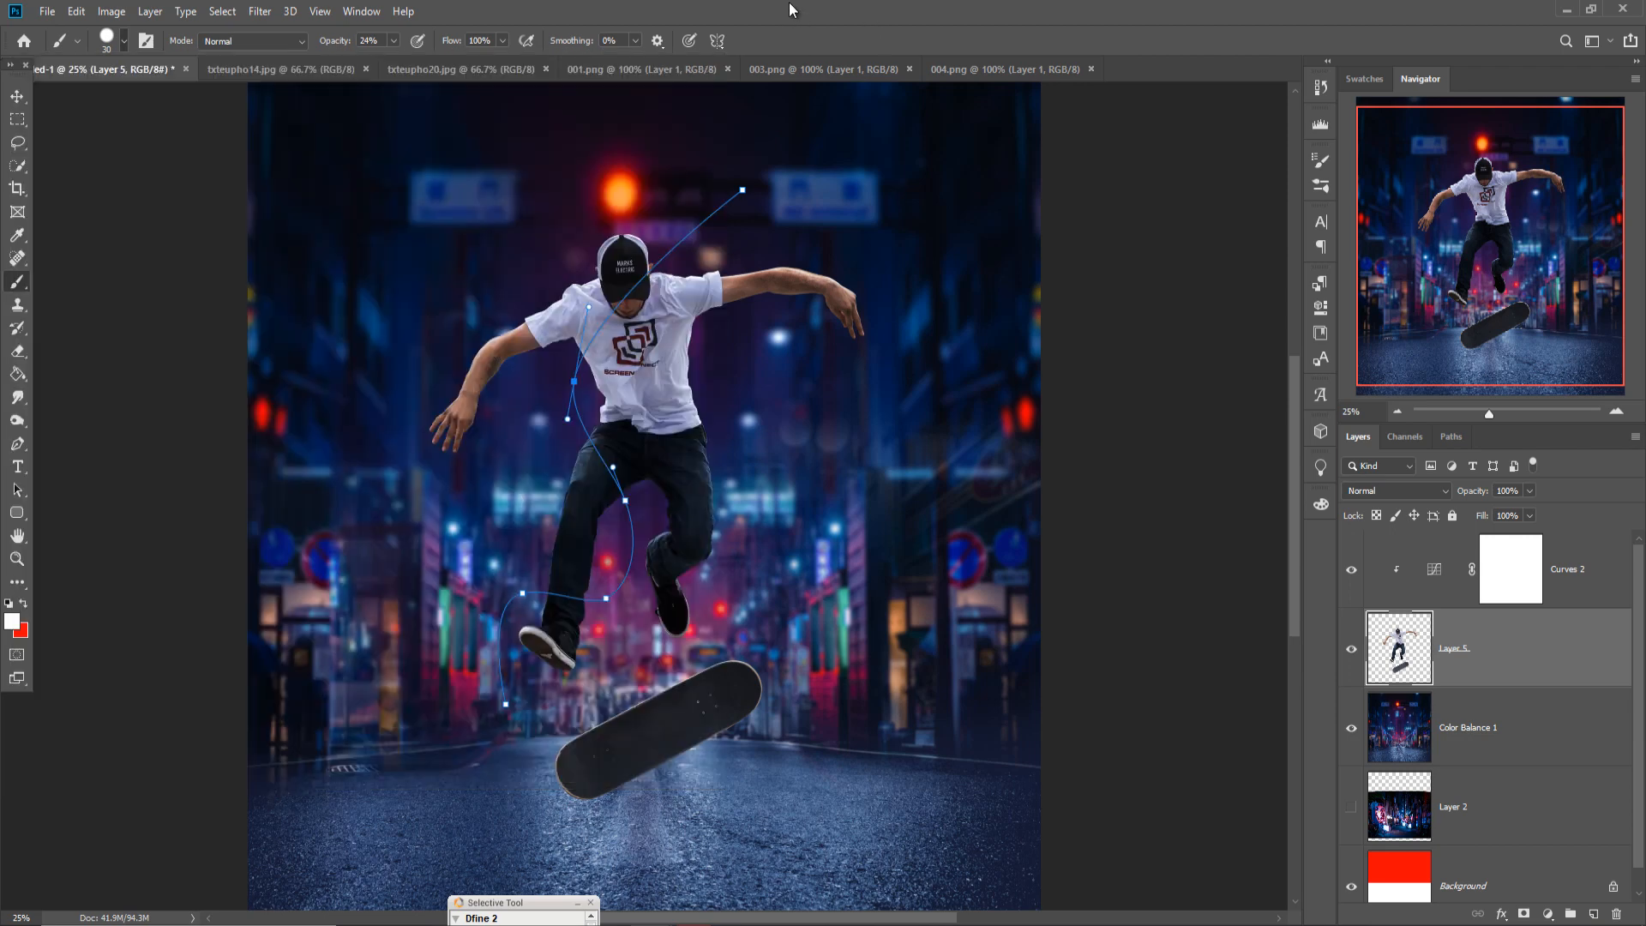
Try stroking the path with the 24% opacity brush on the skateboarder layer
click(17, 444)
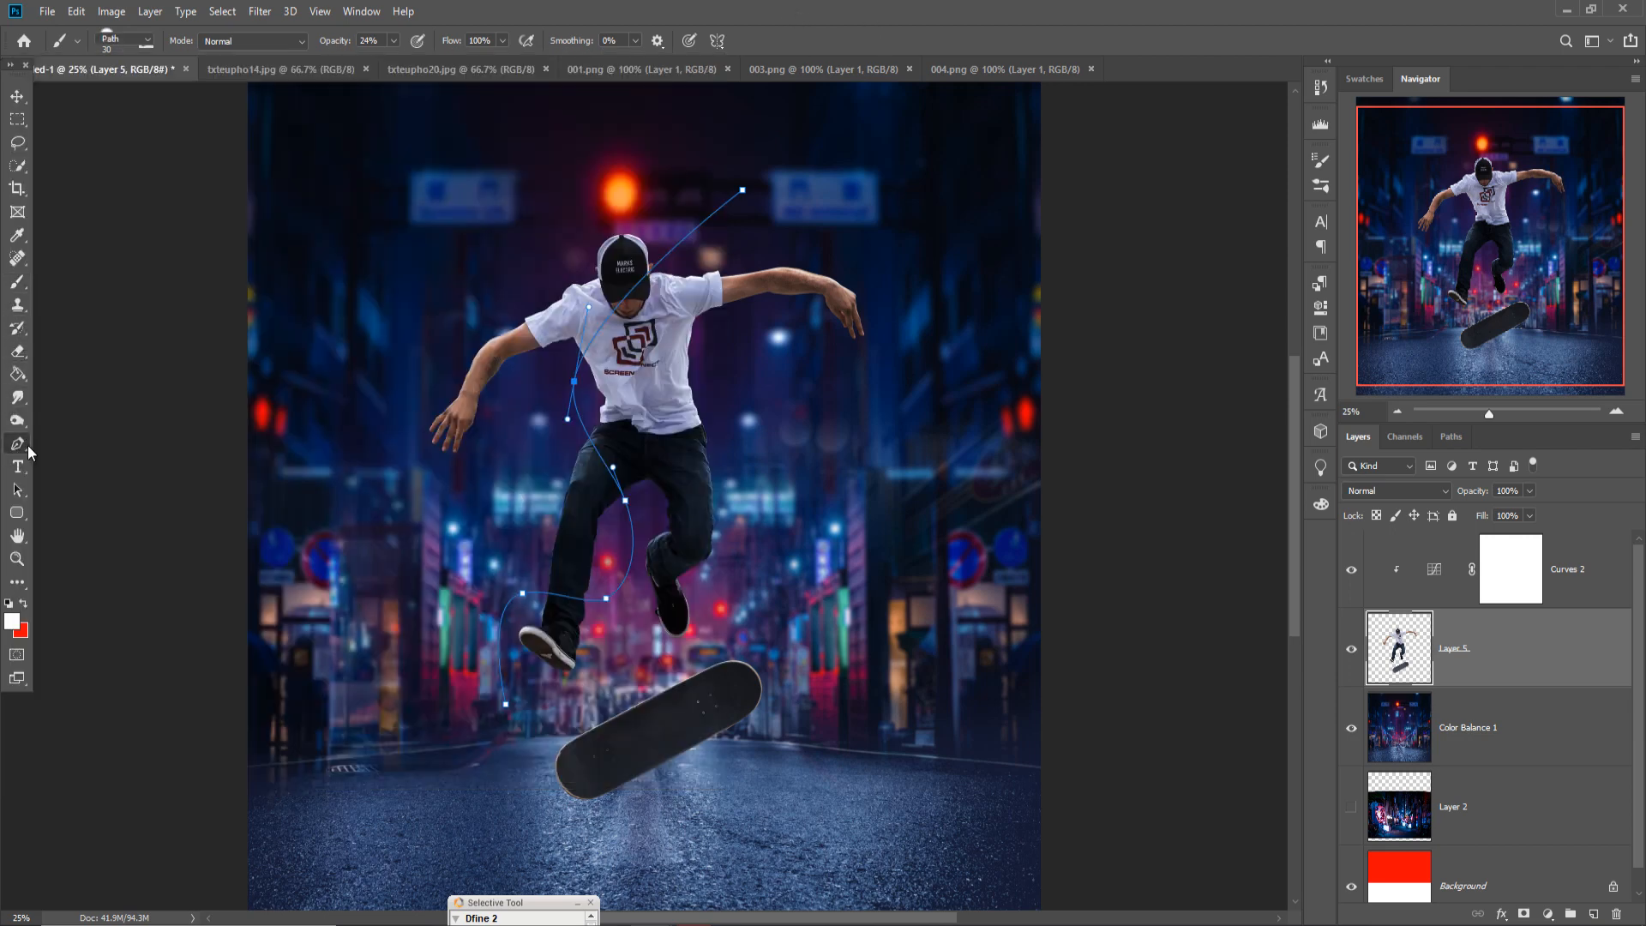
right_click(701, 234)
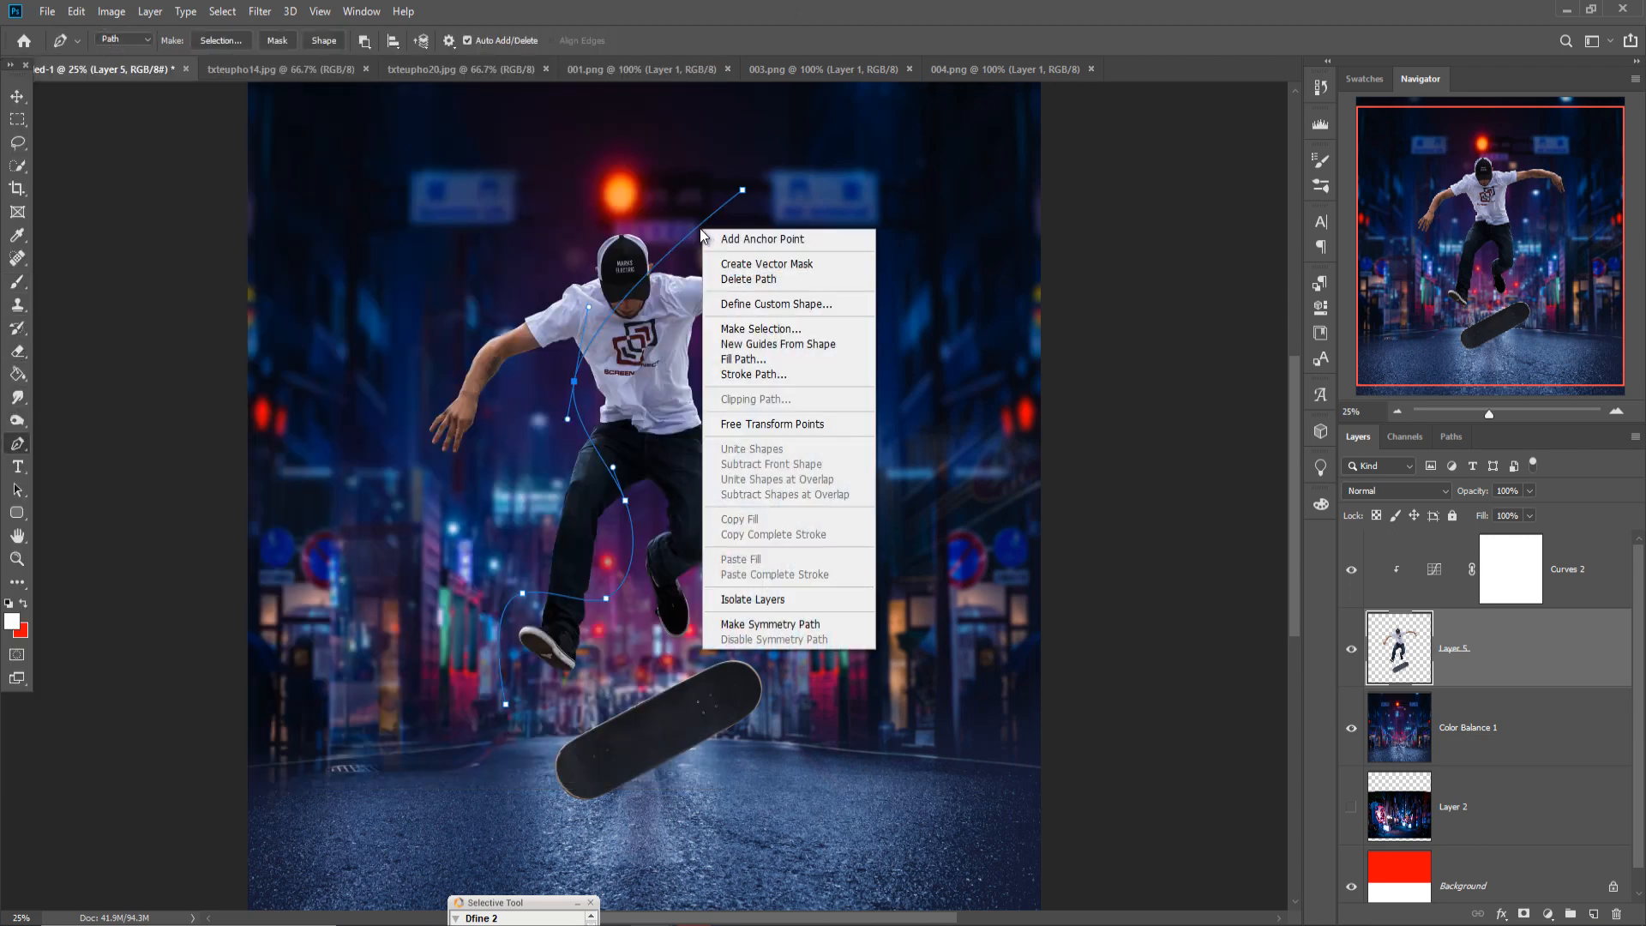
click(754, 374)
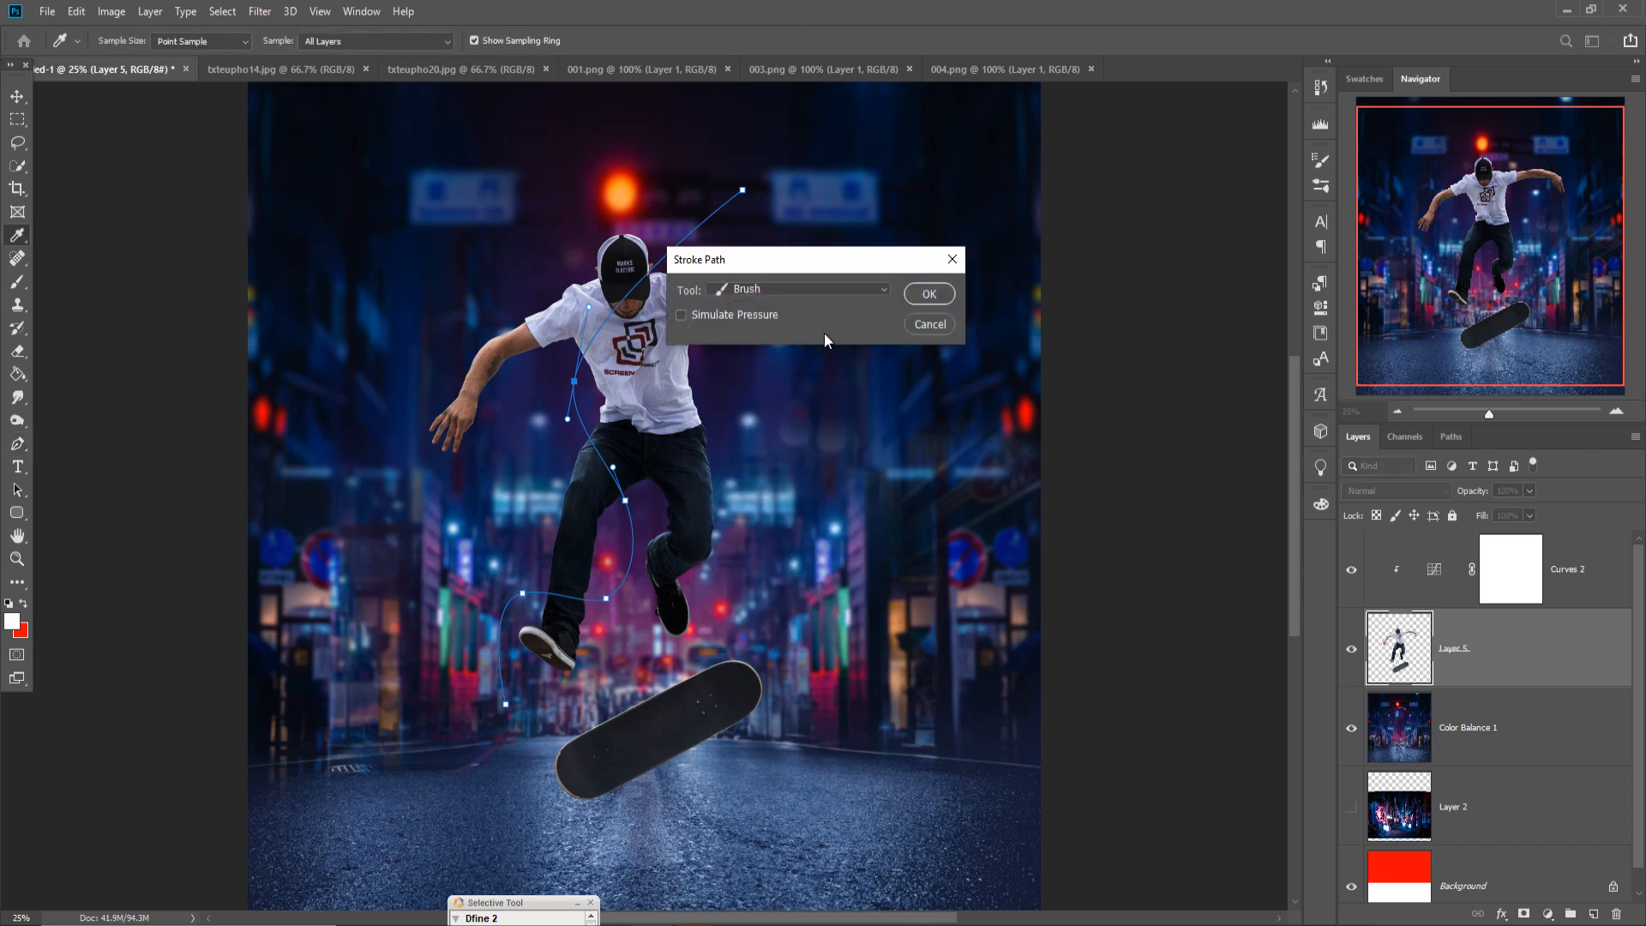
click(929, 294)
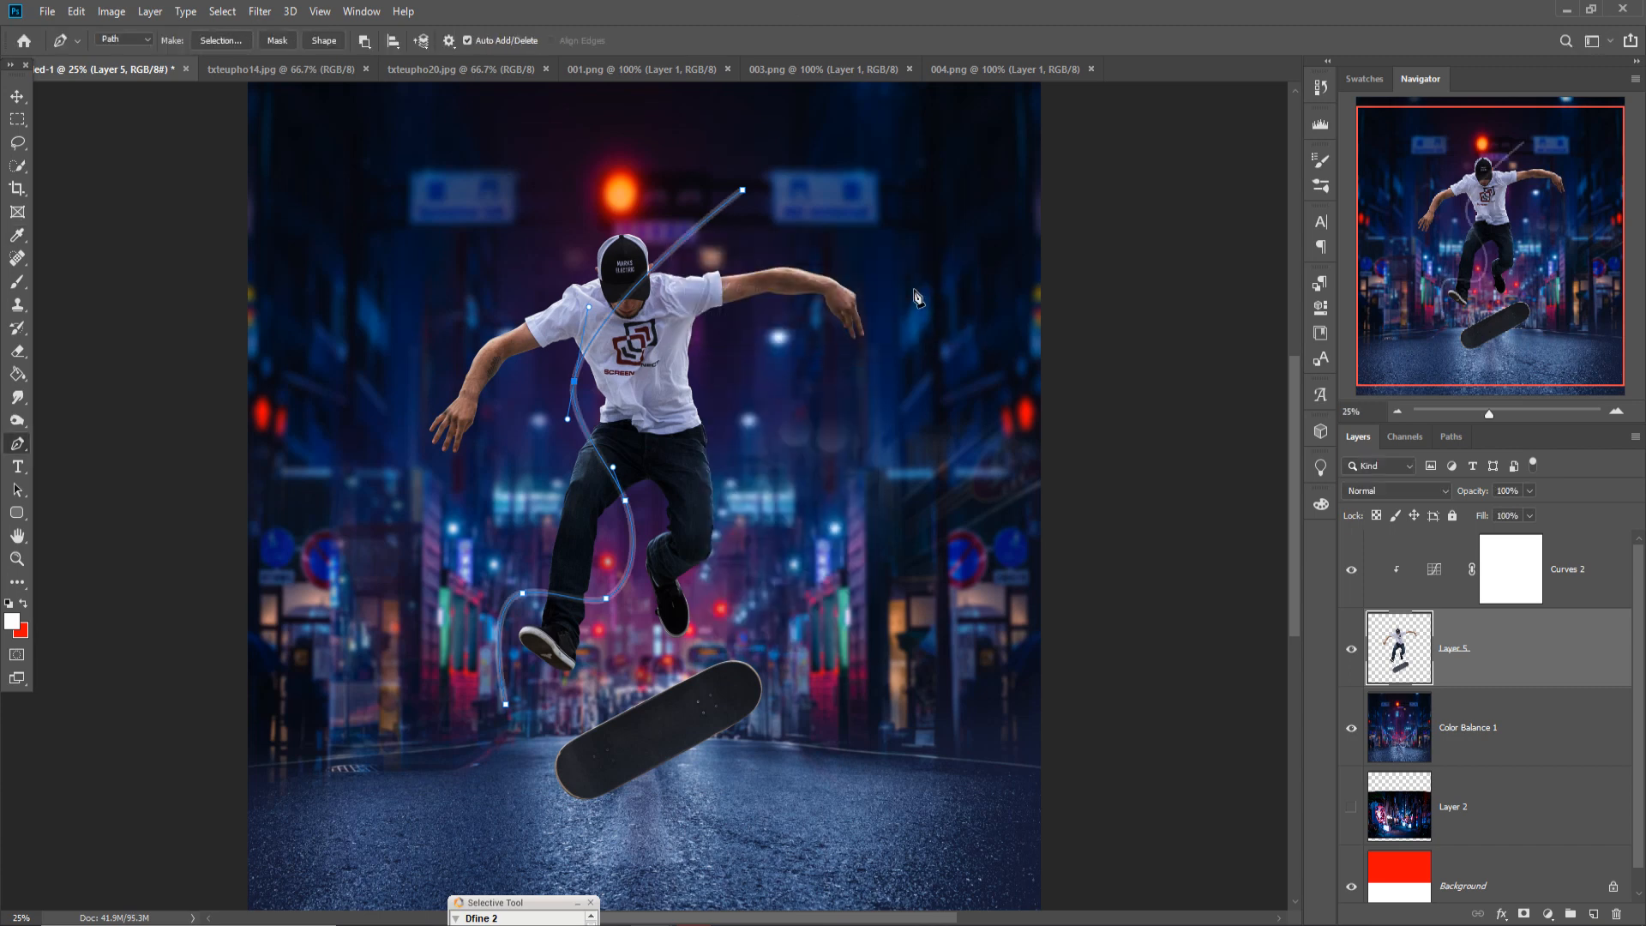
key(ctrl+z)
Raise the brush opacity to 100% and return to the Pen tool
click(18, 282)
click(394, 41)
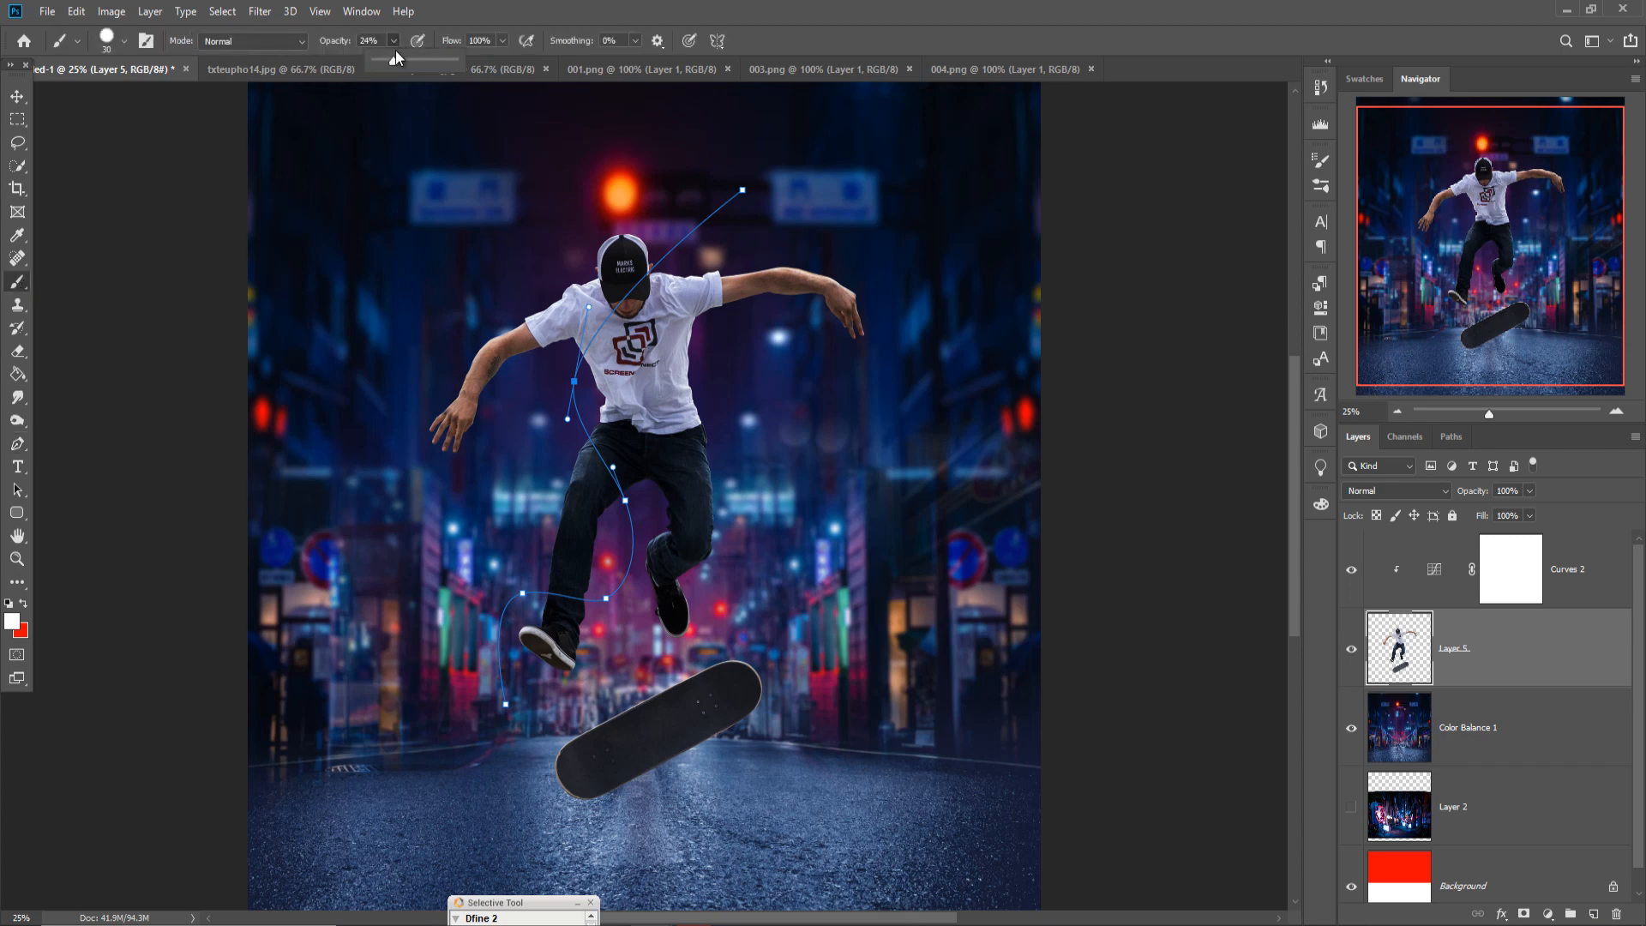
click(18, 444)
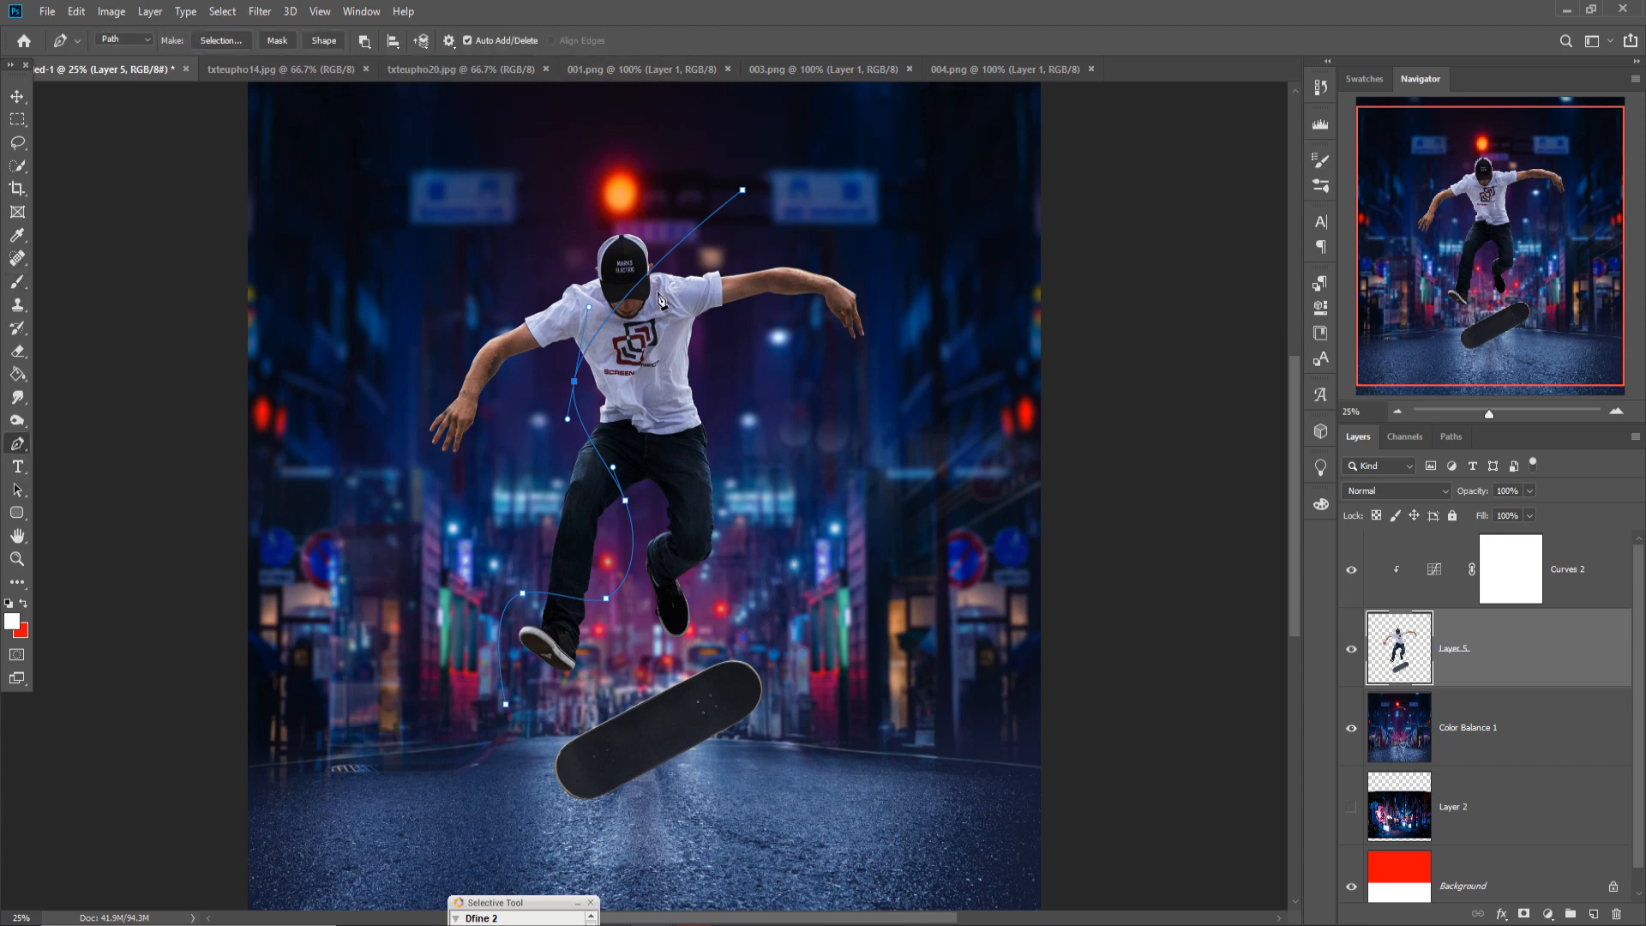
Try stroking the path with the full-opacity brush on the skateboarder layer
right_click(654, 265)
click(734, 412)
click(929, 296)
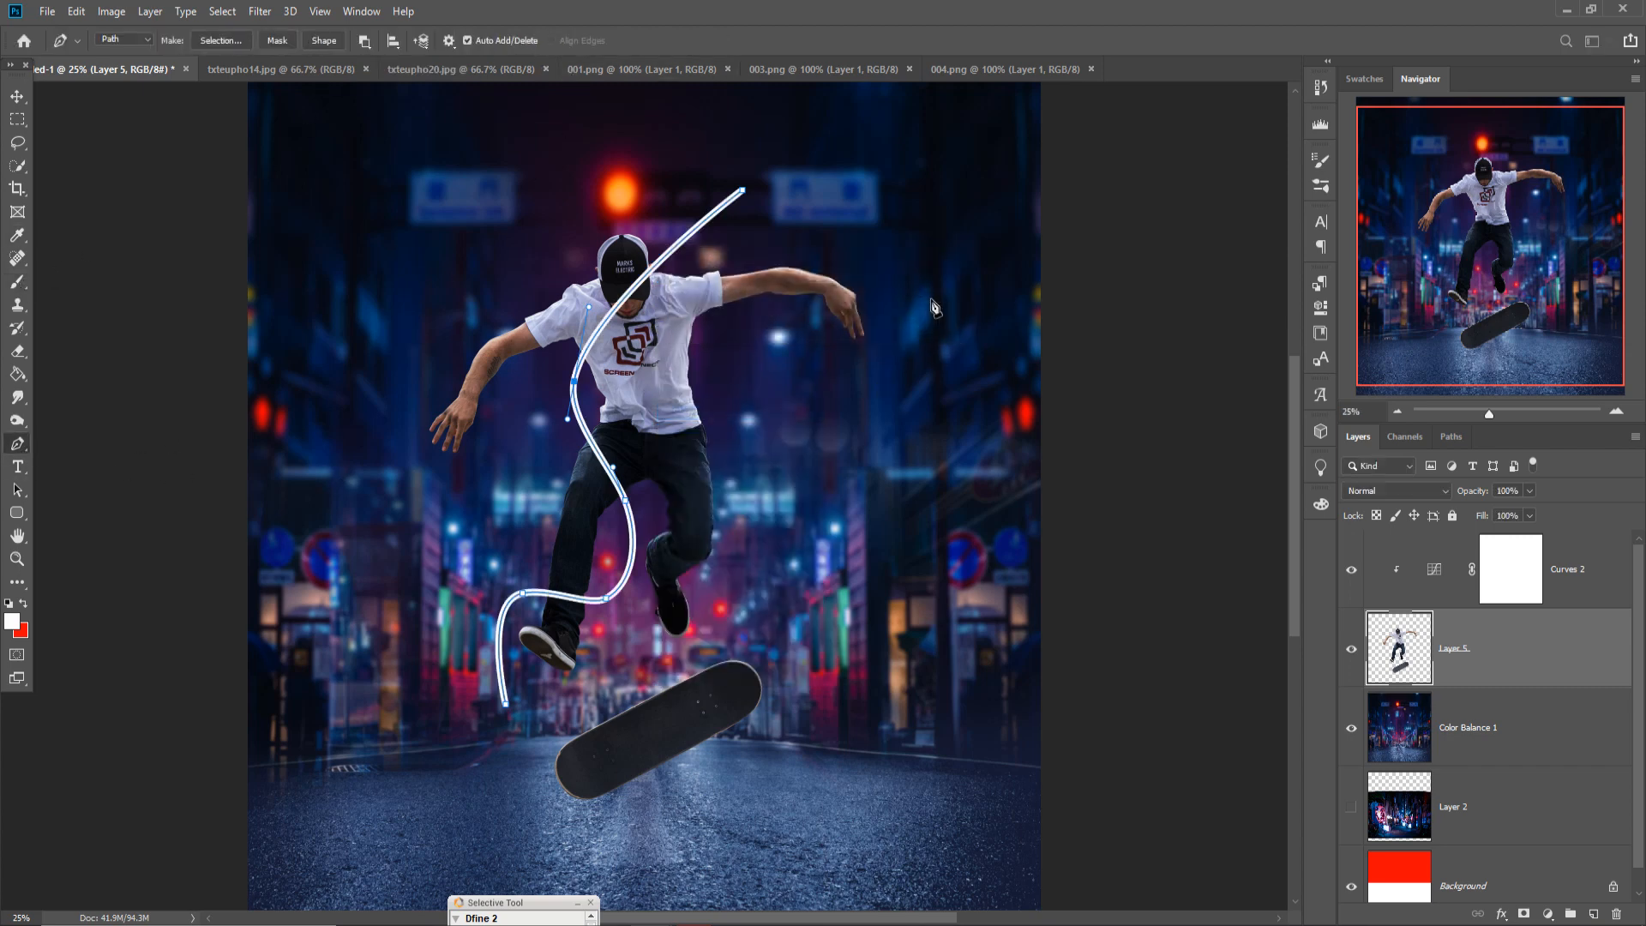
key(v)
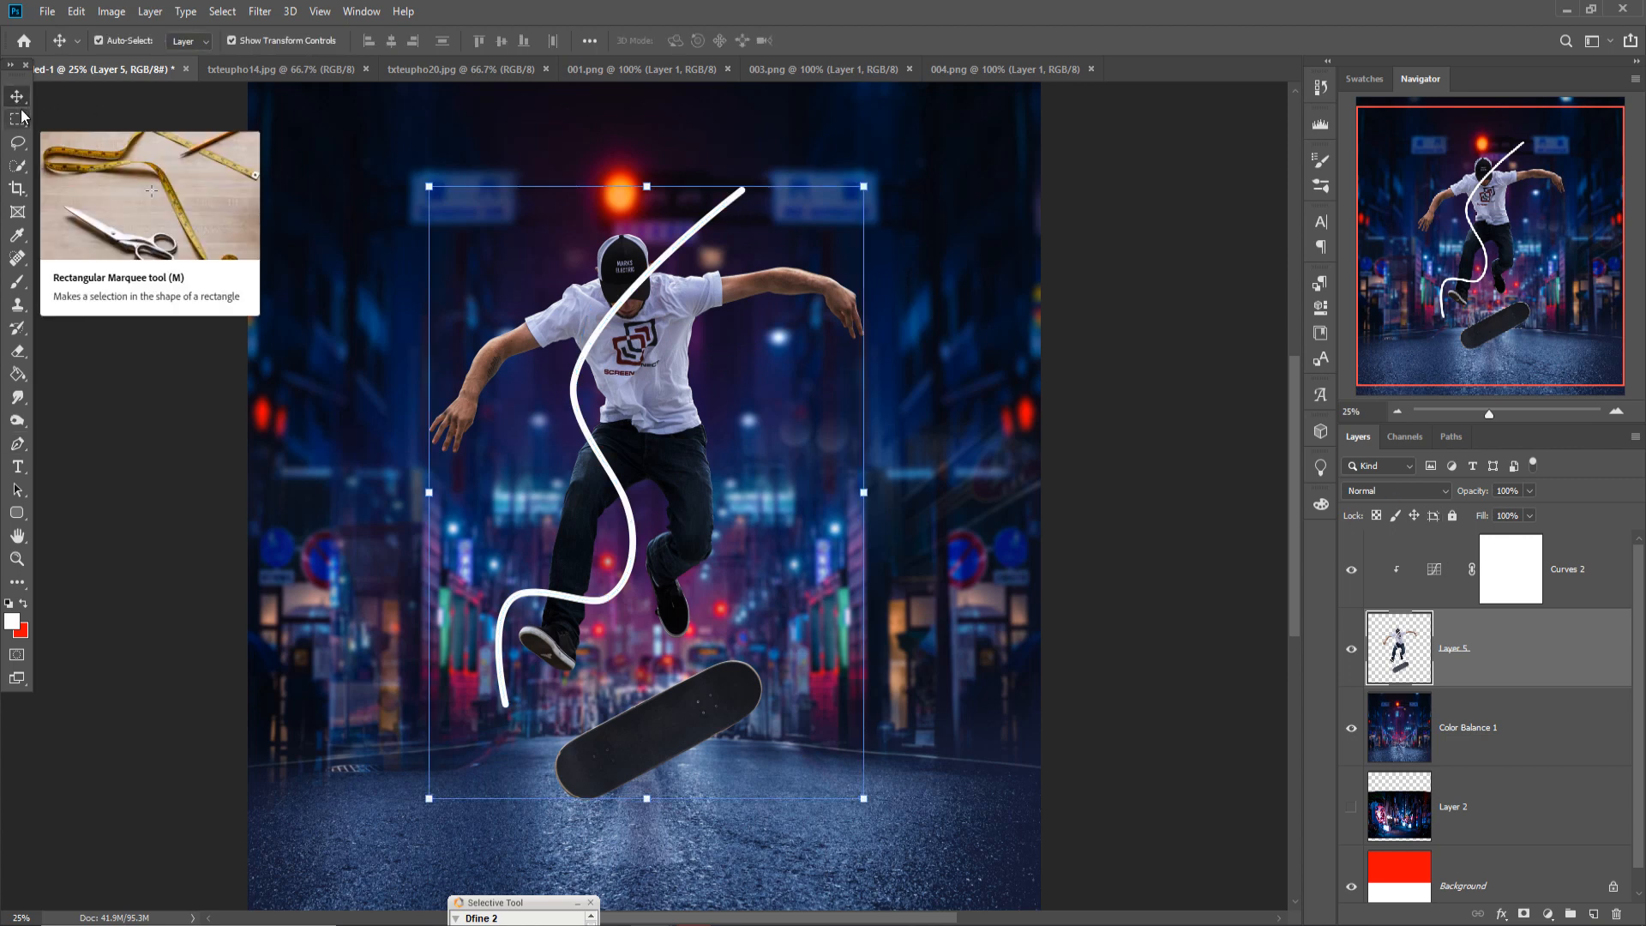
key(ctrl+z)
Create a new layer above the skateboarder's Curves adjustment and stroke the path on it with the 30 px white brush
click(1582, 591)
key(ctrl+alt+shift+n)
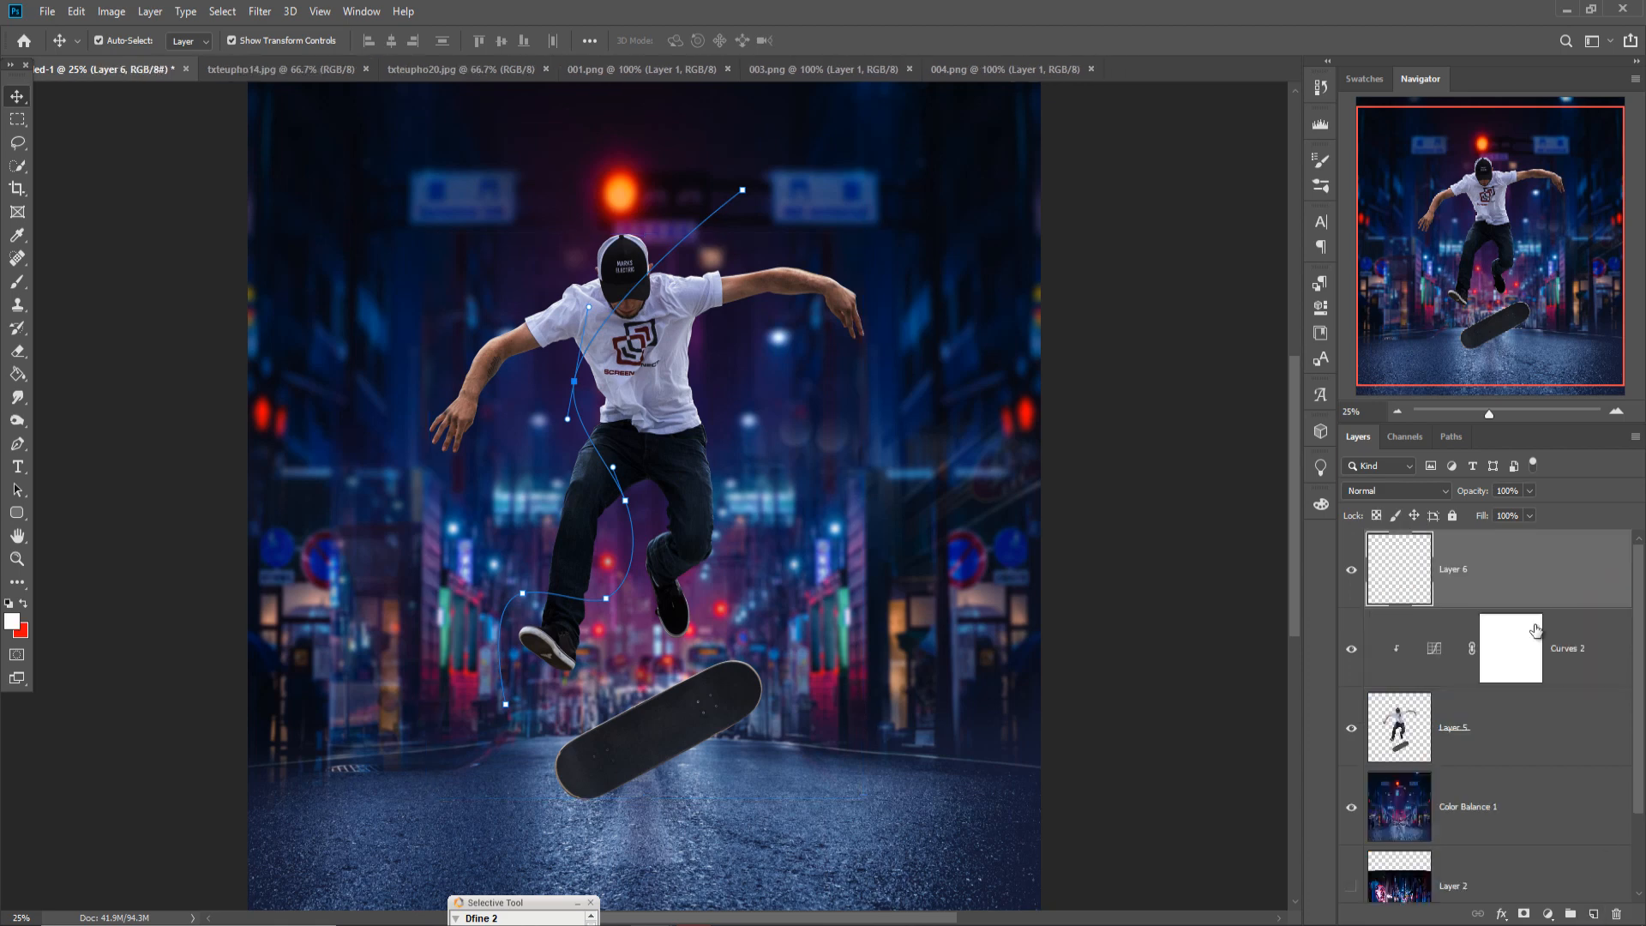
key(b)
key(p)
right_click(660, 261)
click(711, 338)
click(933, 212)
right_click(663, 249)
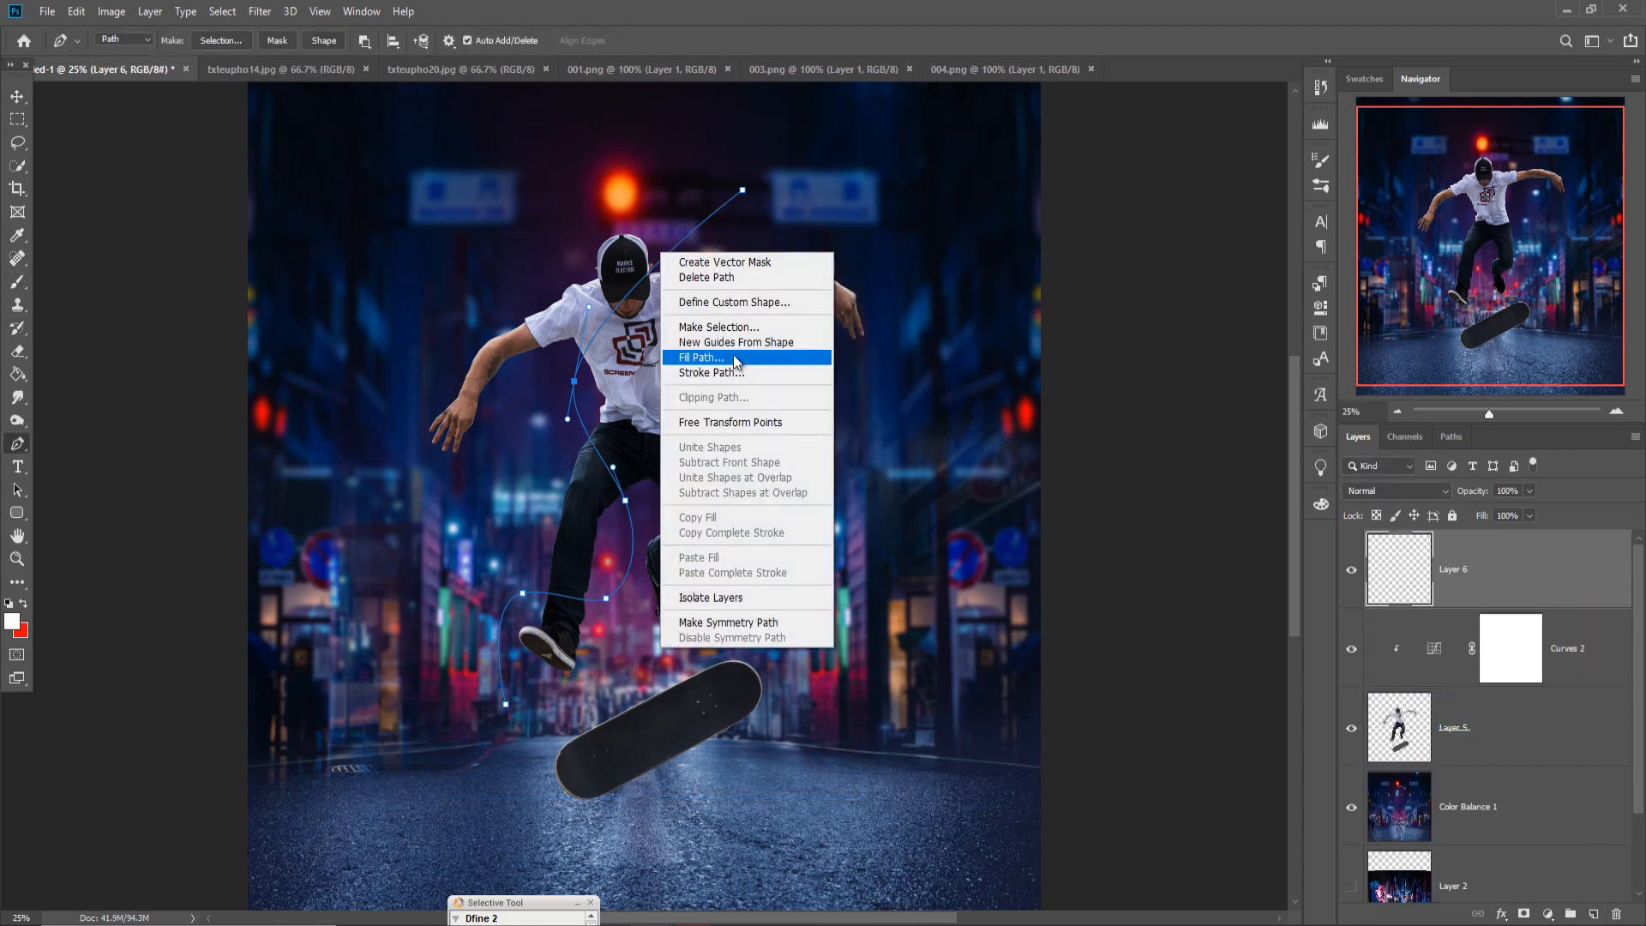
click(734, 371)
click(931, 299)
Add a layer mask to the white line layer and paint black where the line crosses the side of the shirt
click(1351, 576)
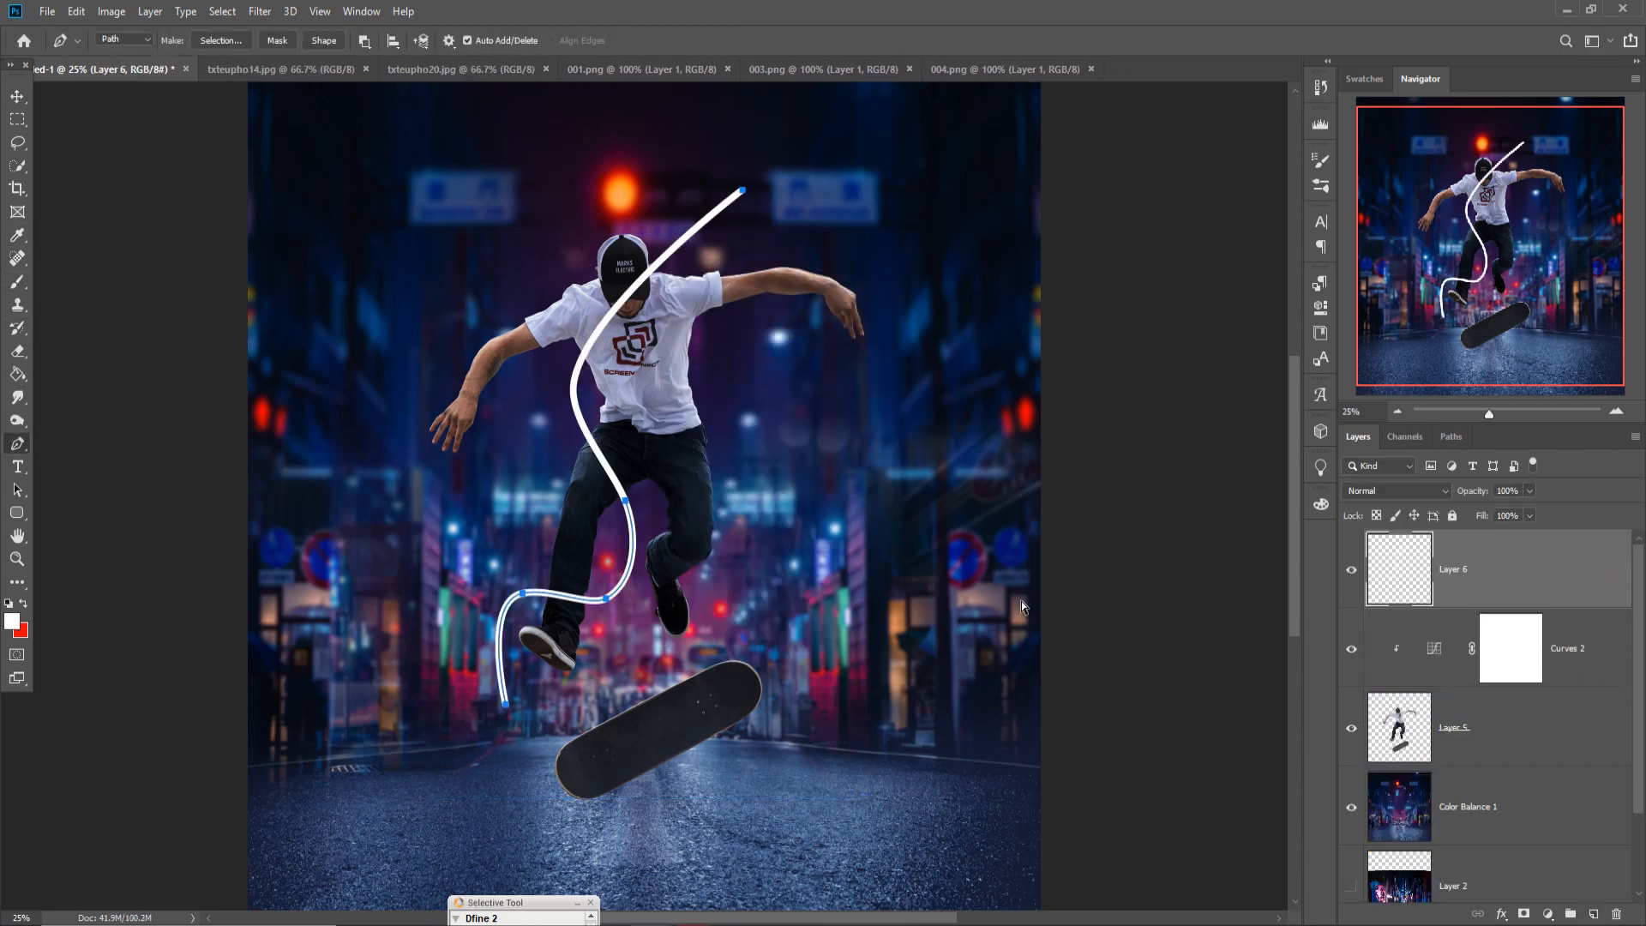
key(ctrl+plus)
key(ctrl+plus)
click(1534, 573)
drag(967, 653, 947, 707)
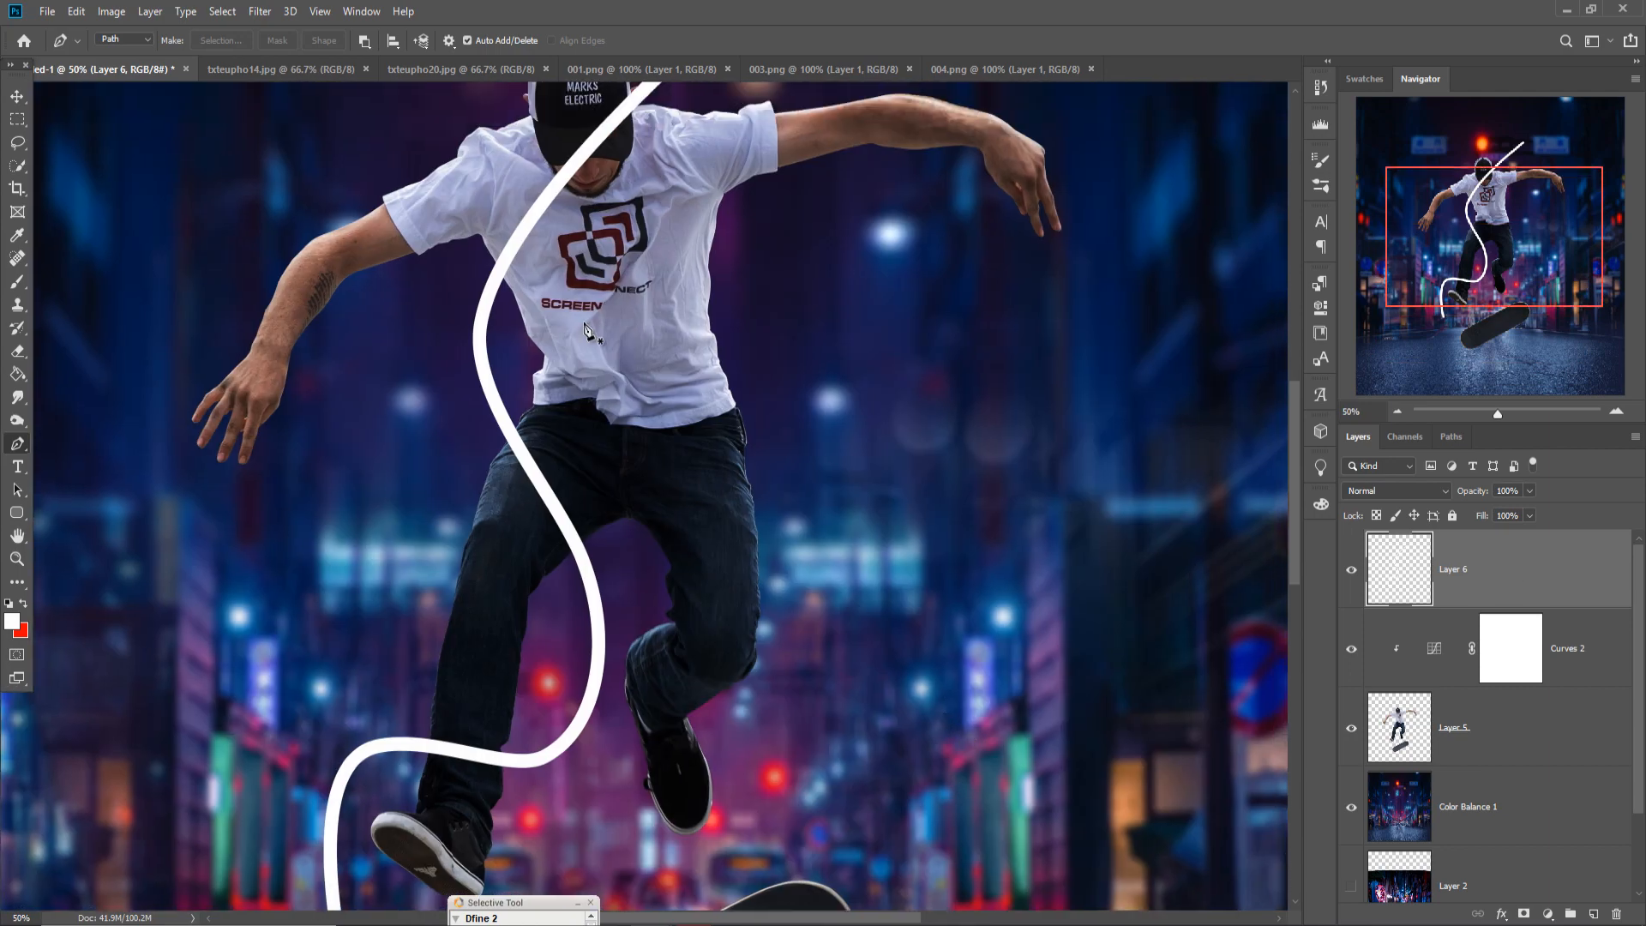
click(1523, 914)
click(18, 282)
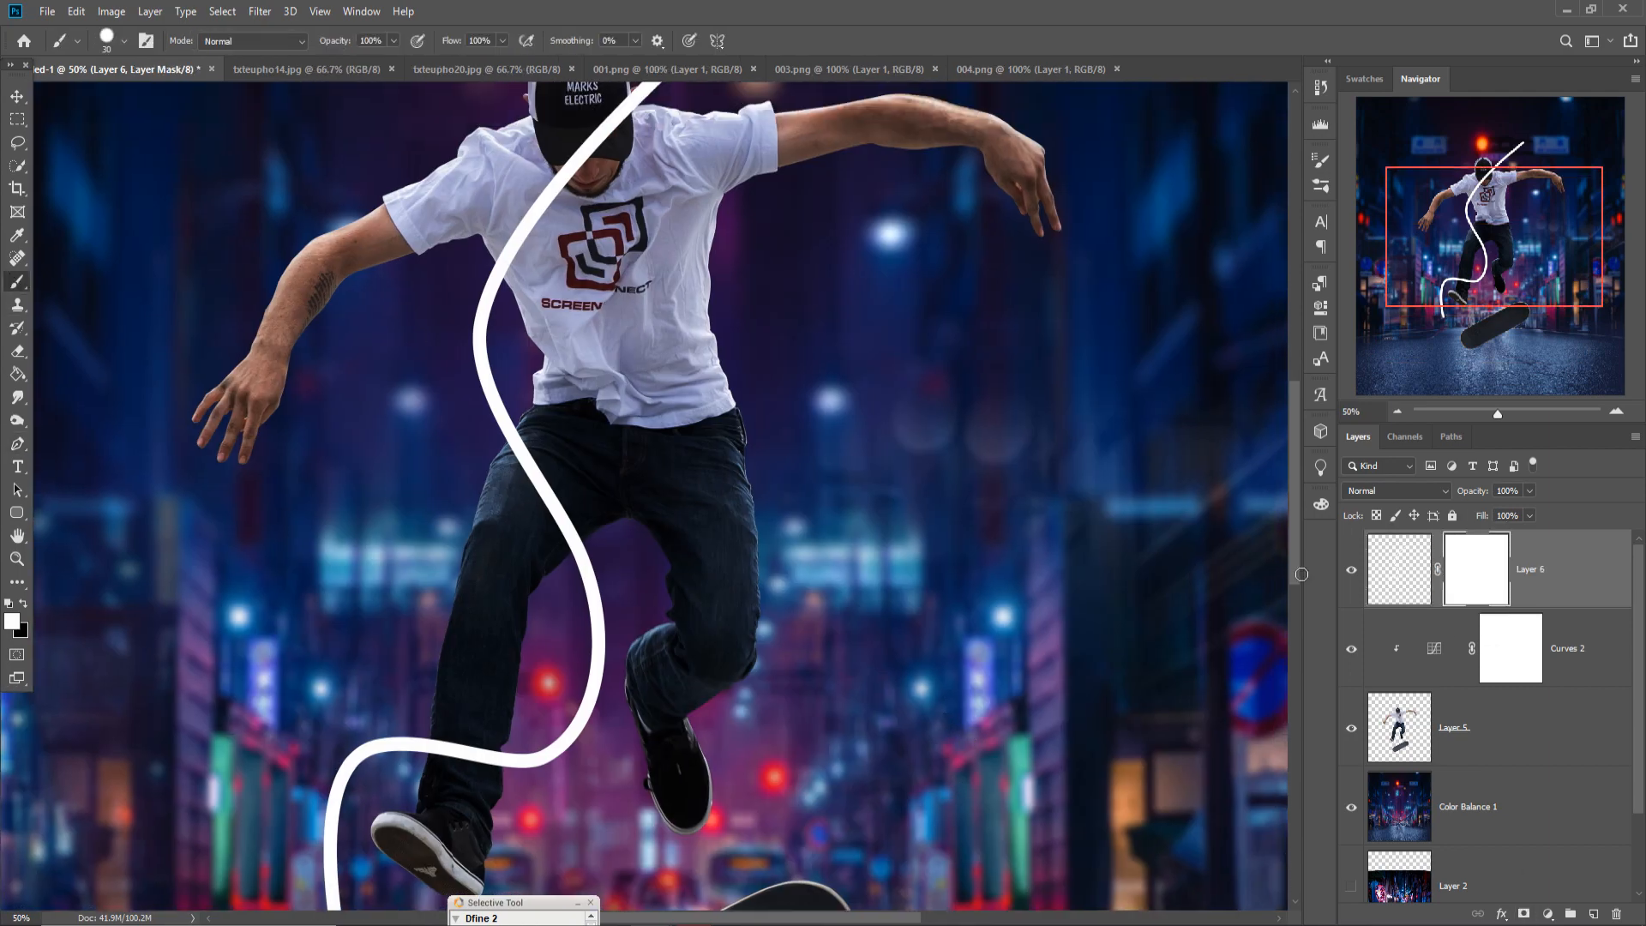
key(x)
mouse_move(510, 273)
mouse_down()
mouse_move(517, 234)
mouse_move(558, 410)
mouse_up()
Lower the white line layer's opacity to 75%
key(ctrl+plus)
key(ctrl+plus)
click(1529, 491)
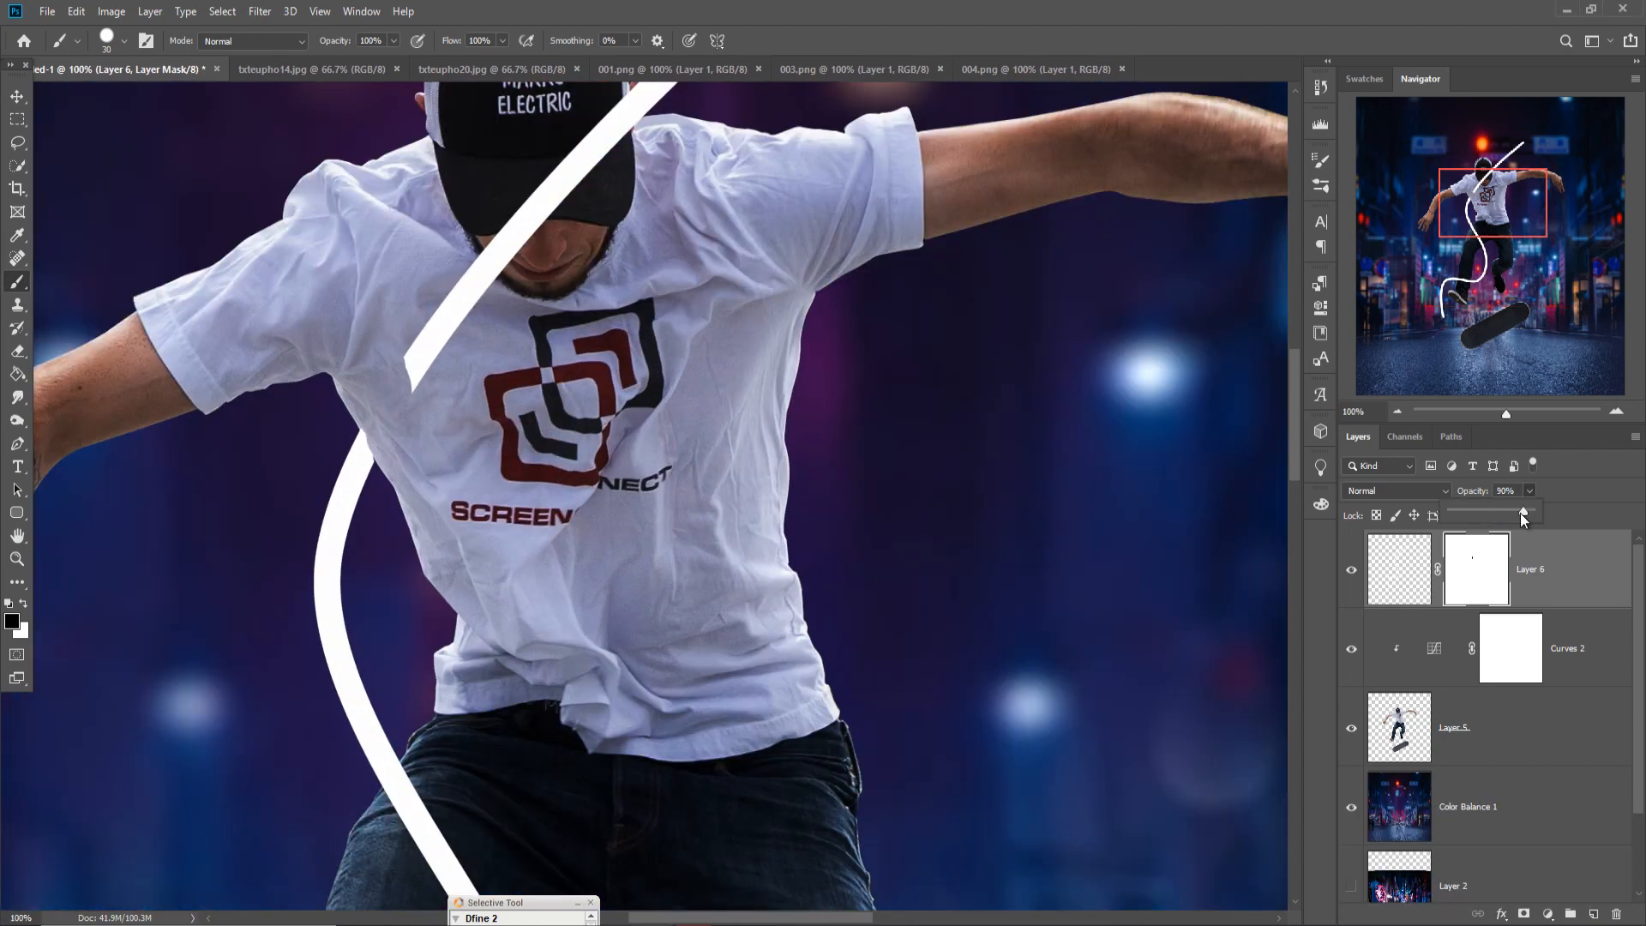
drag(1520, 512, 1500, 513)
Mask out the line over the cap, face and shirt, and enlarge the brush to 35 px
scroll(651, 343, up, 3)
drag(624, 296, 403, 587)
key(bracketright)
key(bracketright)
key(bracketright)
key(bracketright)
key(bracketright)
key(bracketright)
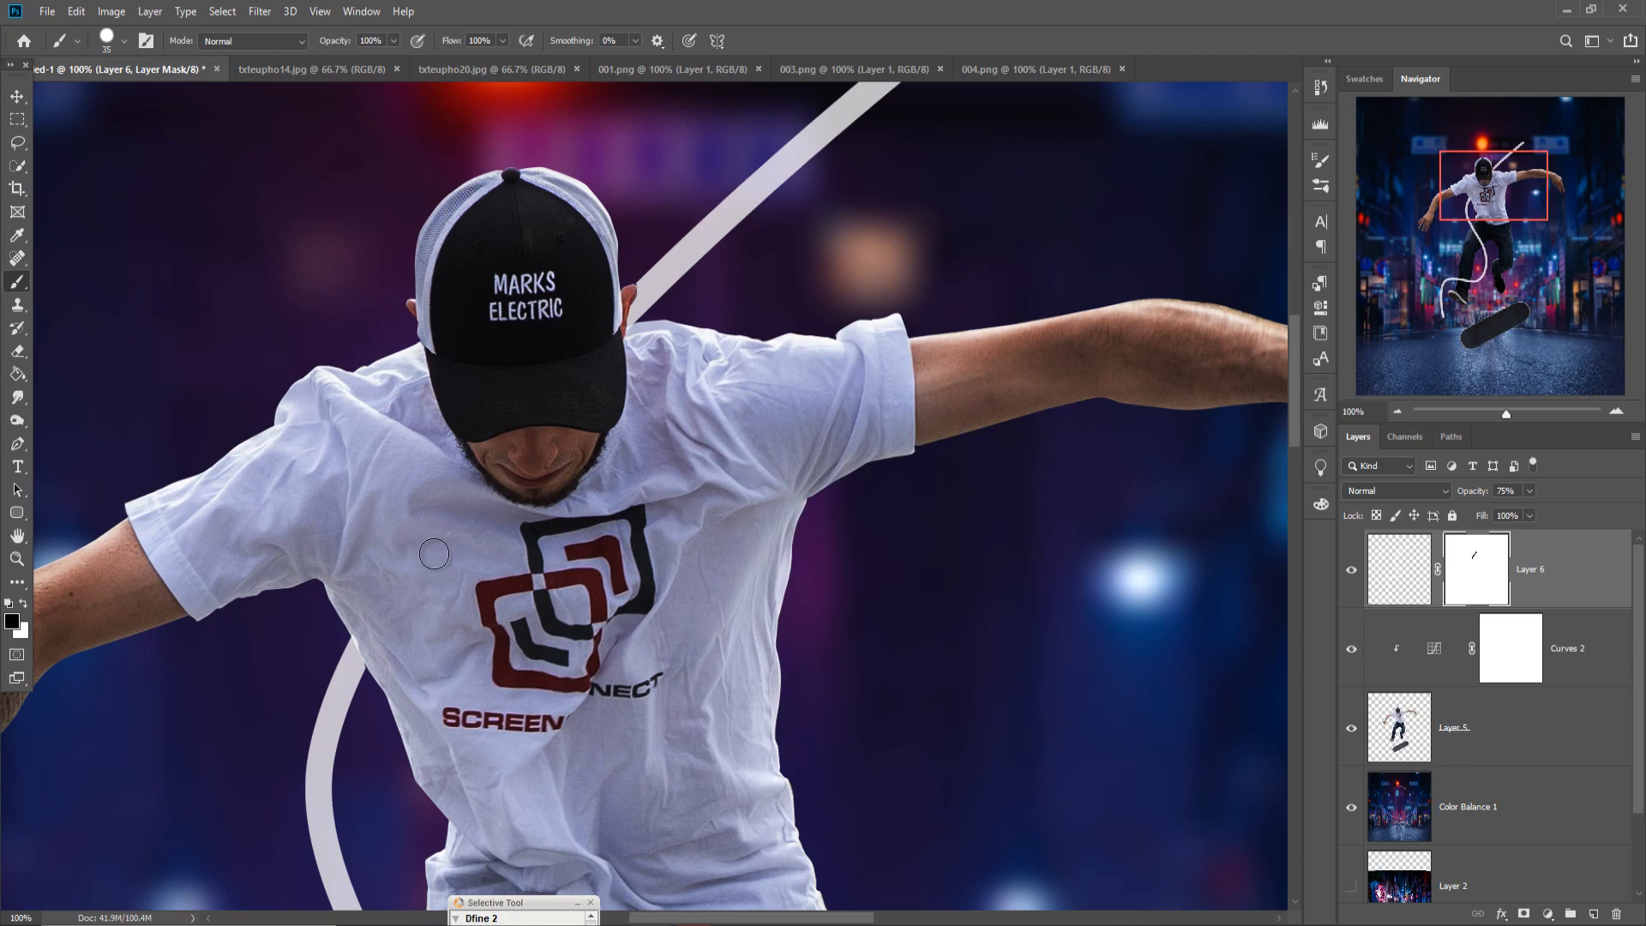
Set the brush to 9 px with a white foreground and examine the line along the shirt, jeans and shoe
click(23, 607)
key(bracketleft)
key(bracketleft)
scroll(257, 454, down, 3)
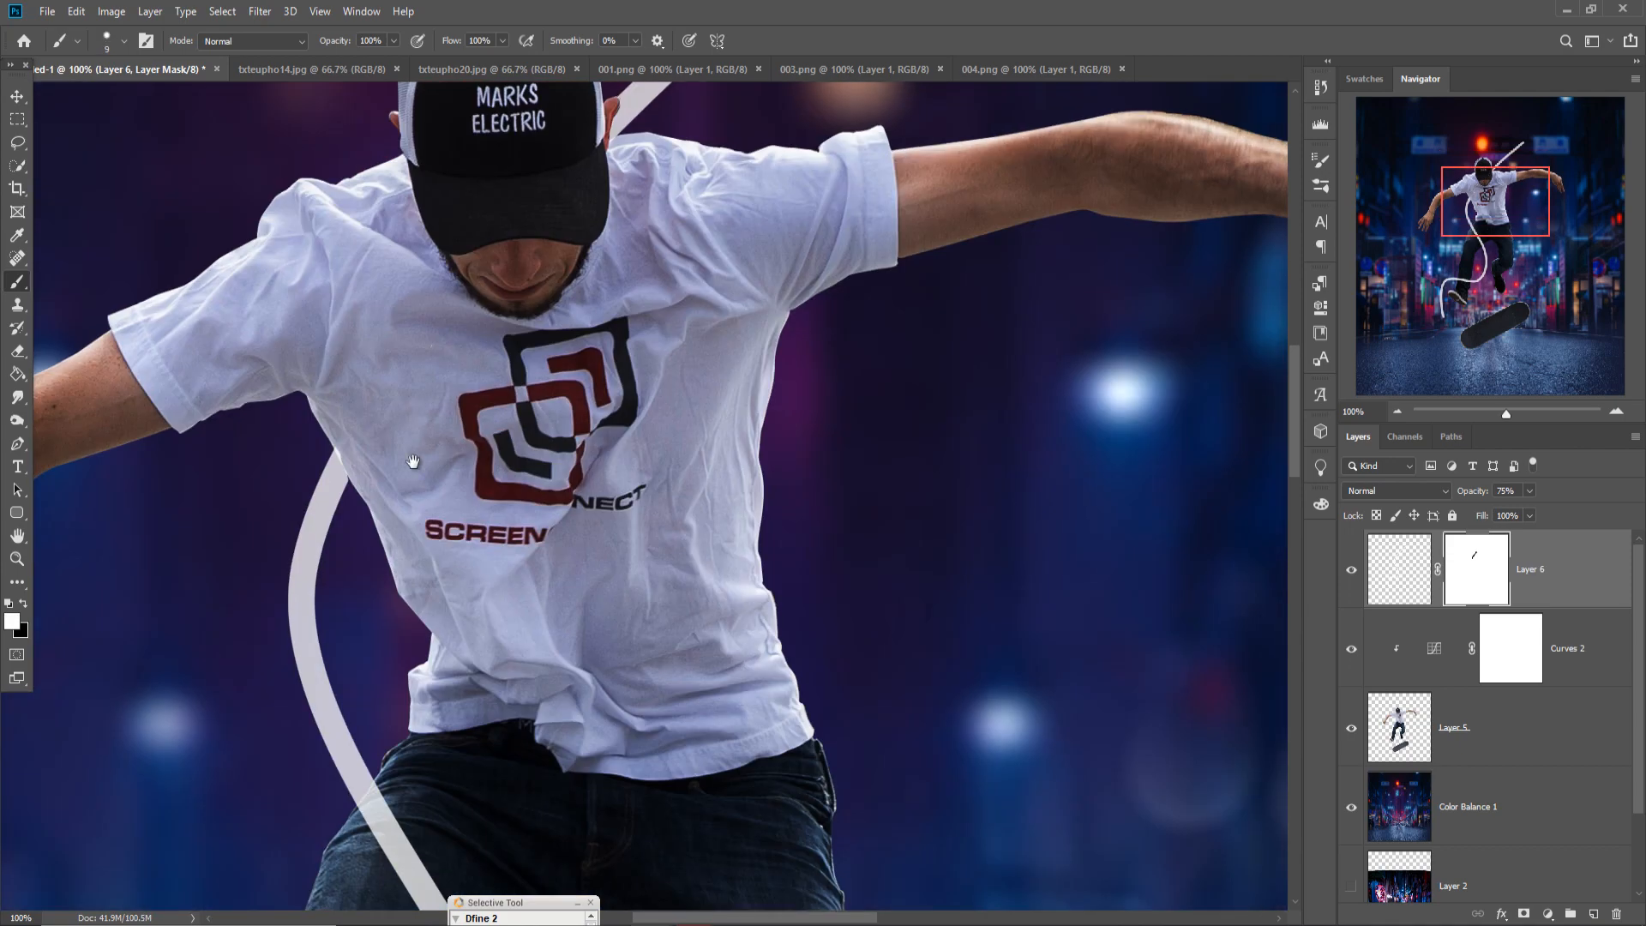
key(x)
key(x)
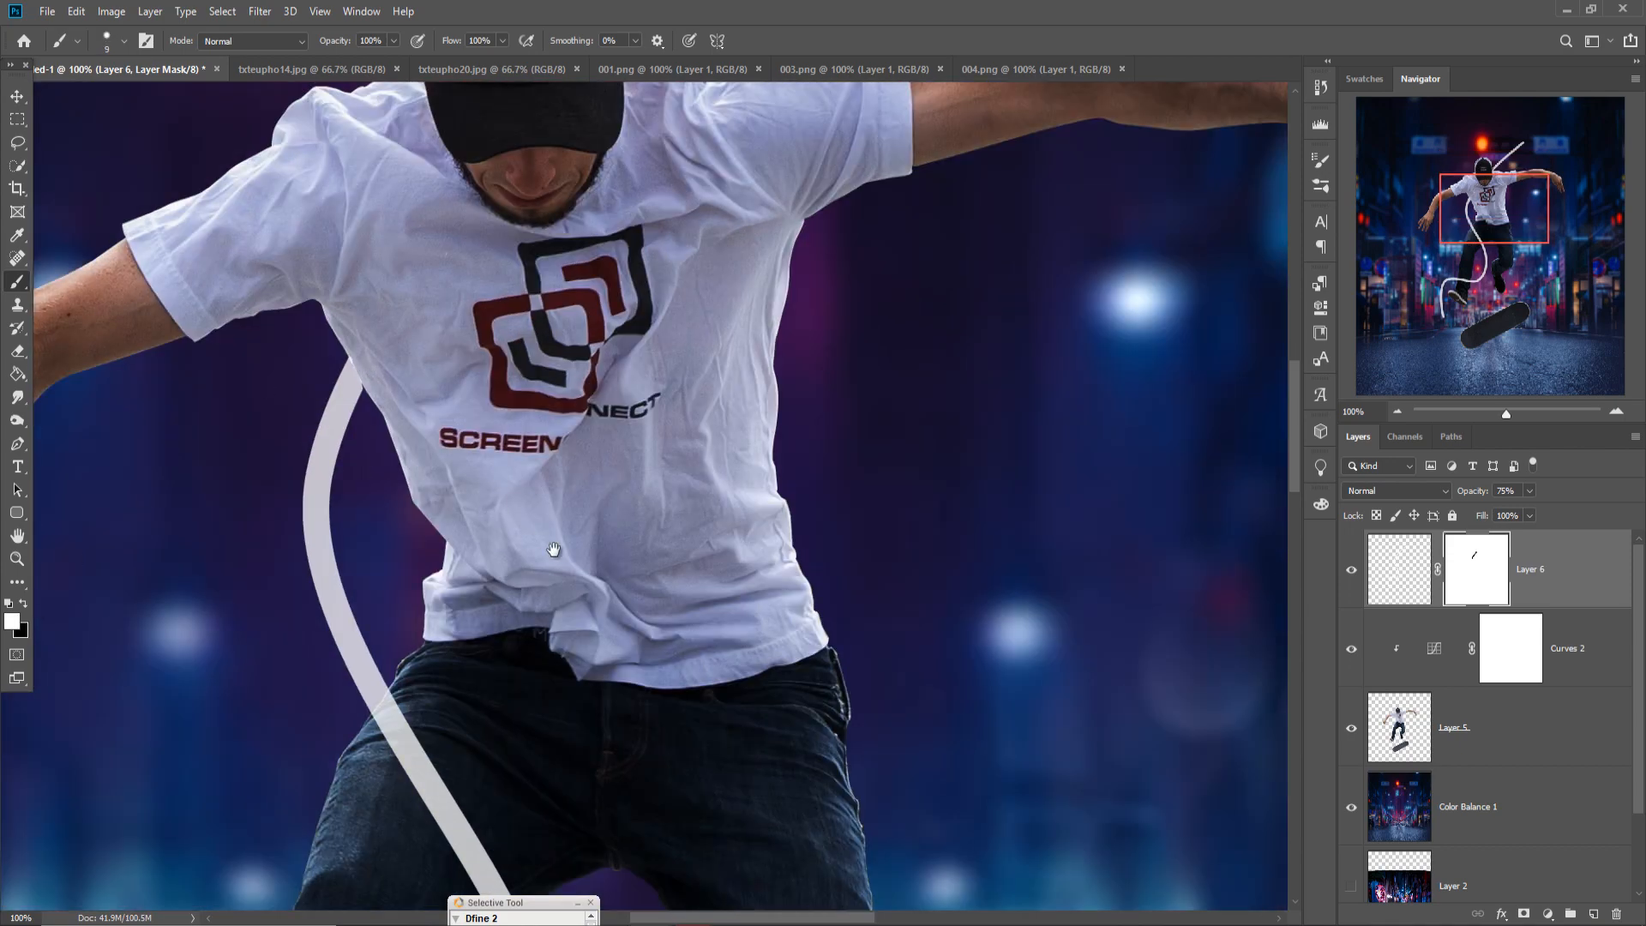
drag(554, 549, 641, 369)
drag(648, 767, 510, 565)
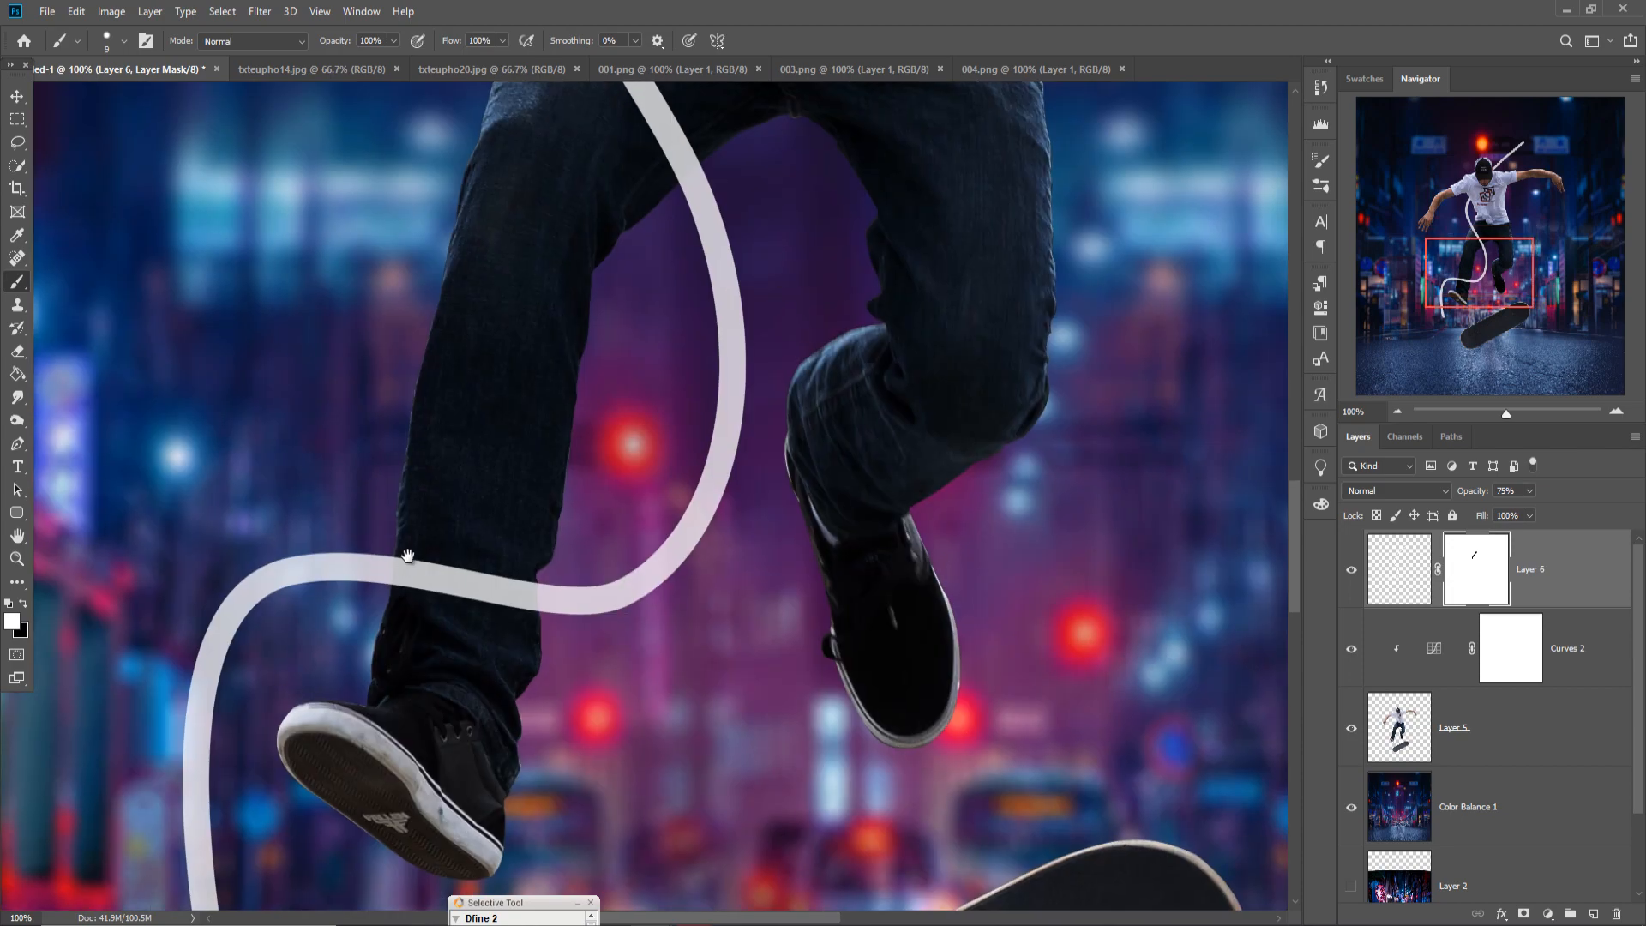
Add a Color Overlay effect to the white line layer
key(v)
key(ctrl+minus)
key(ctrl+minus)
key(ctrl+minus)
key(ctrl+minus)
key(ctrl+minus)
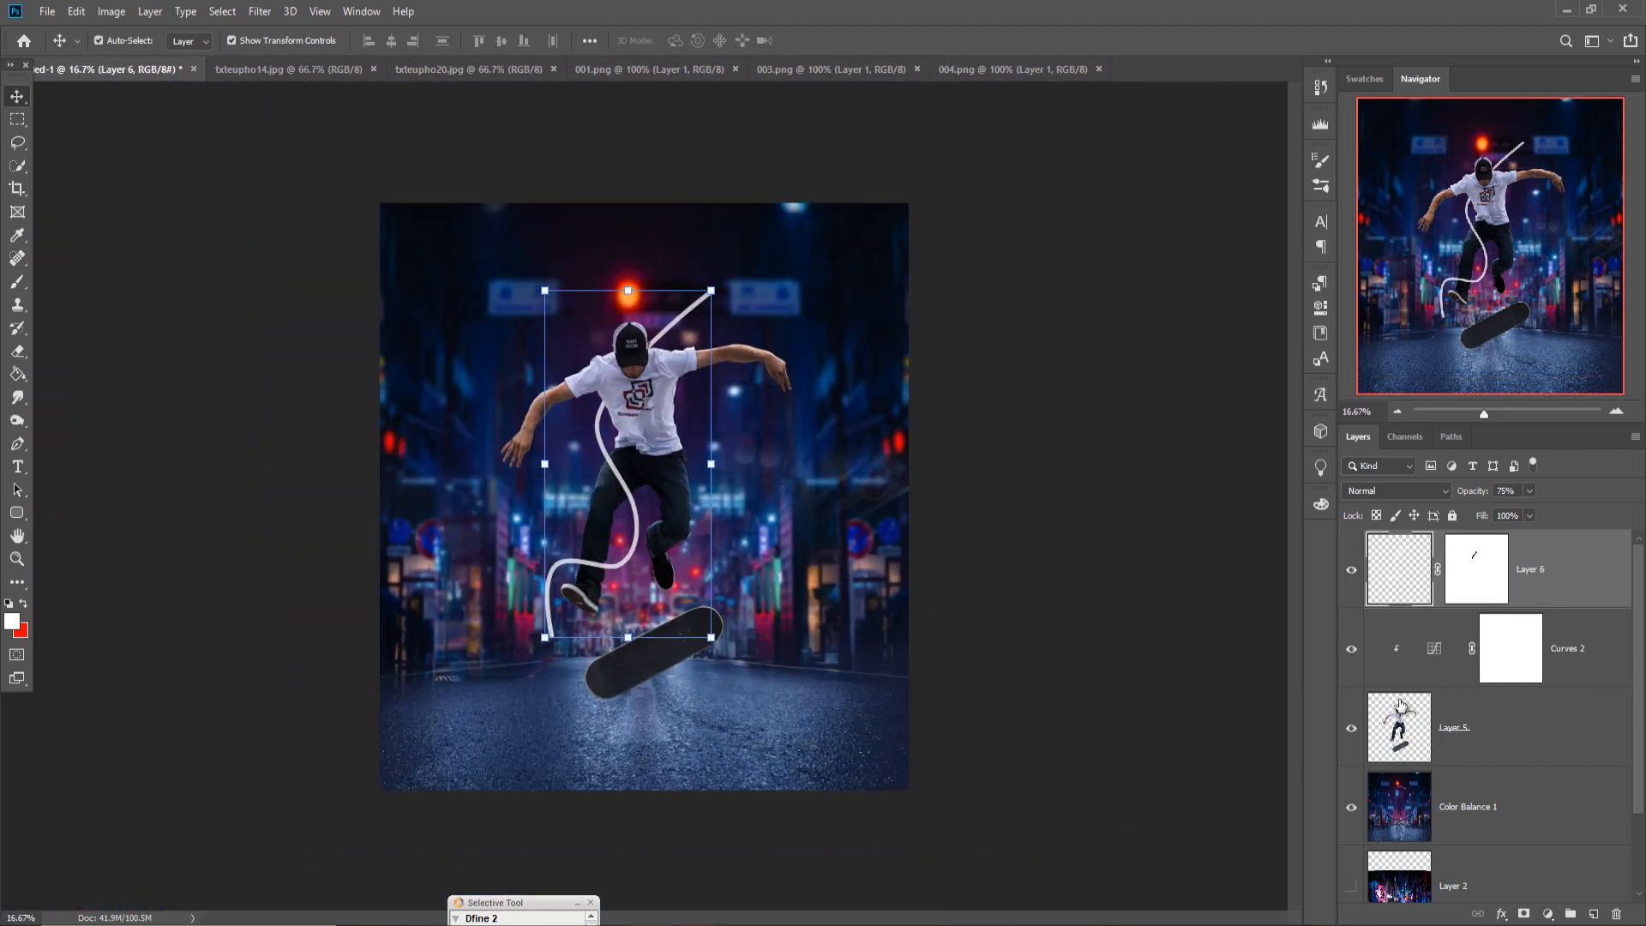
right_click(1423, 573)
click(1351, 516)
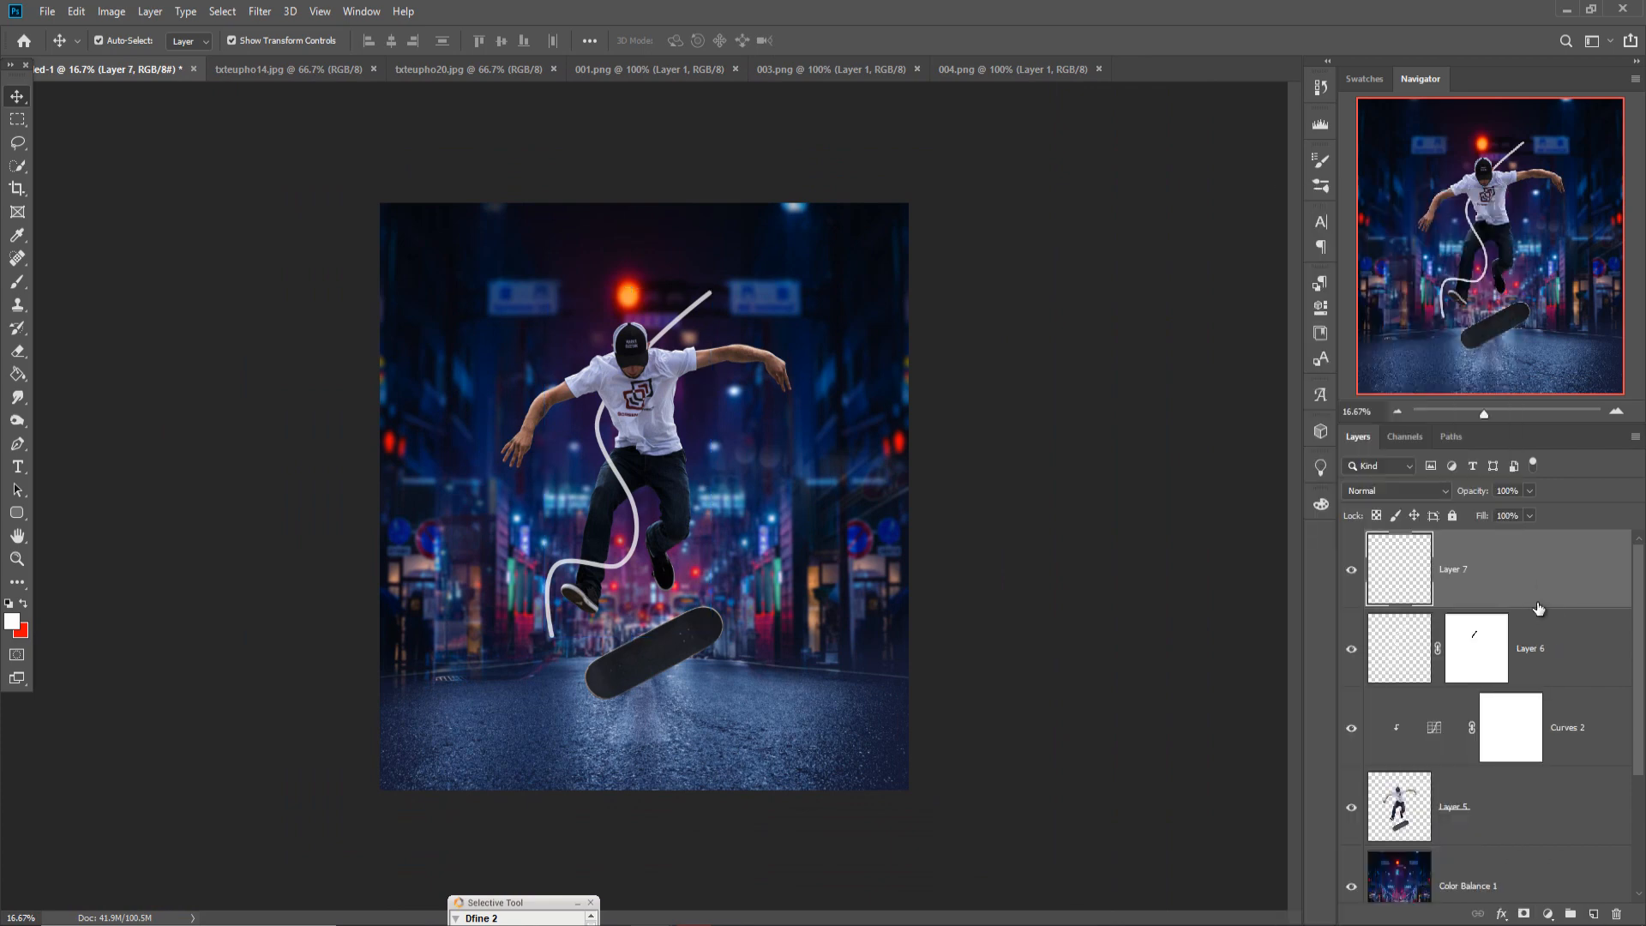
click(1502, 914)
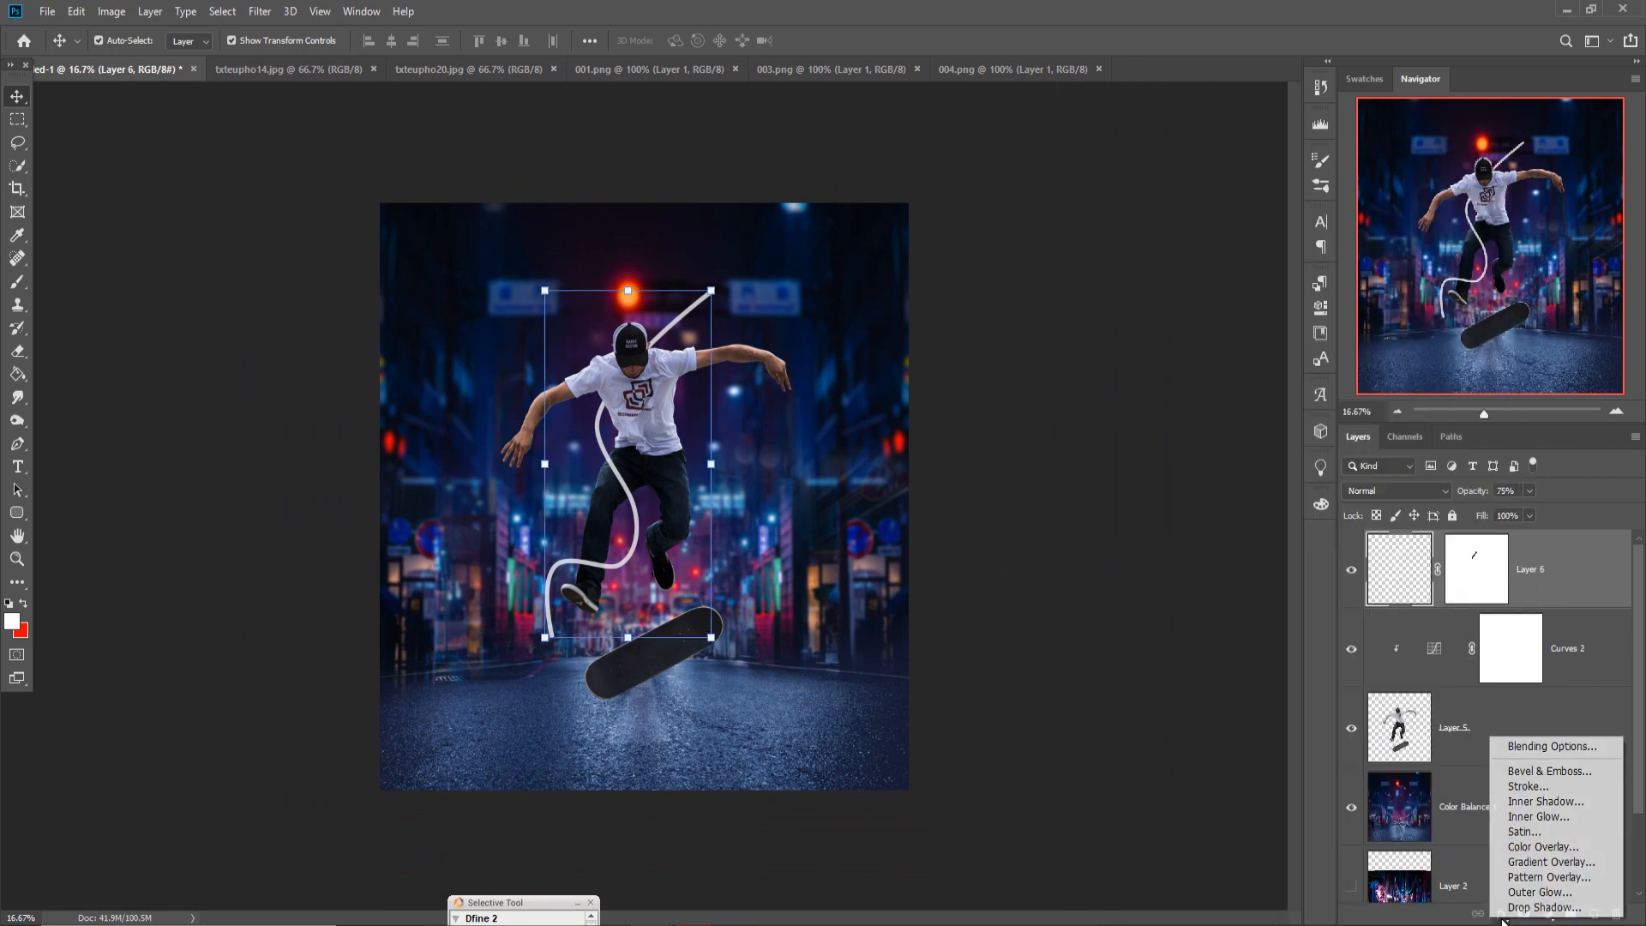
click(1521, 847)
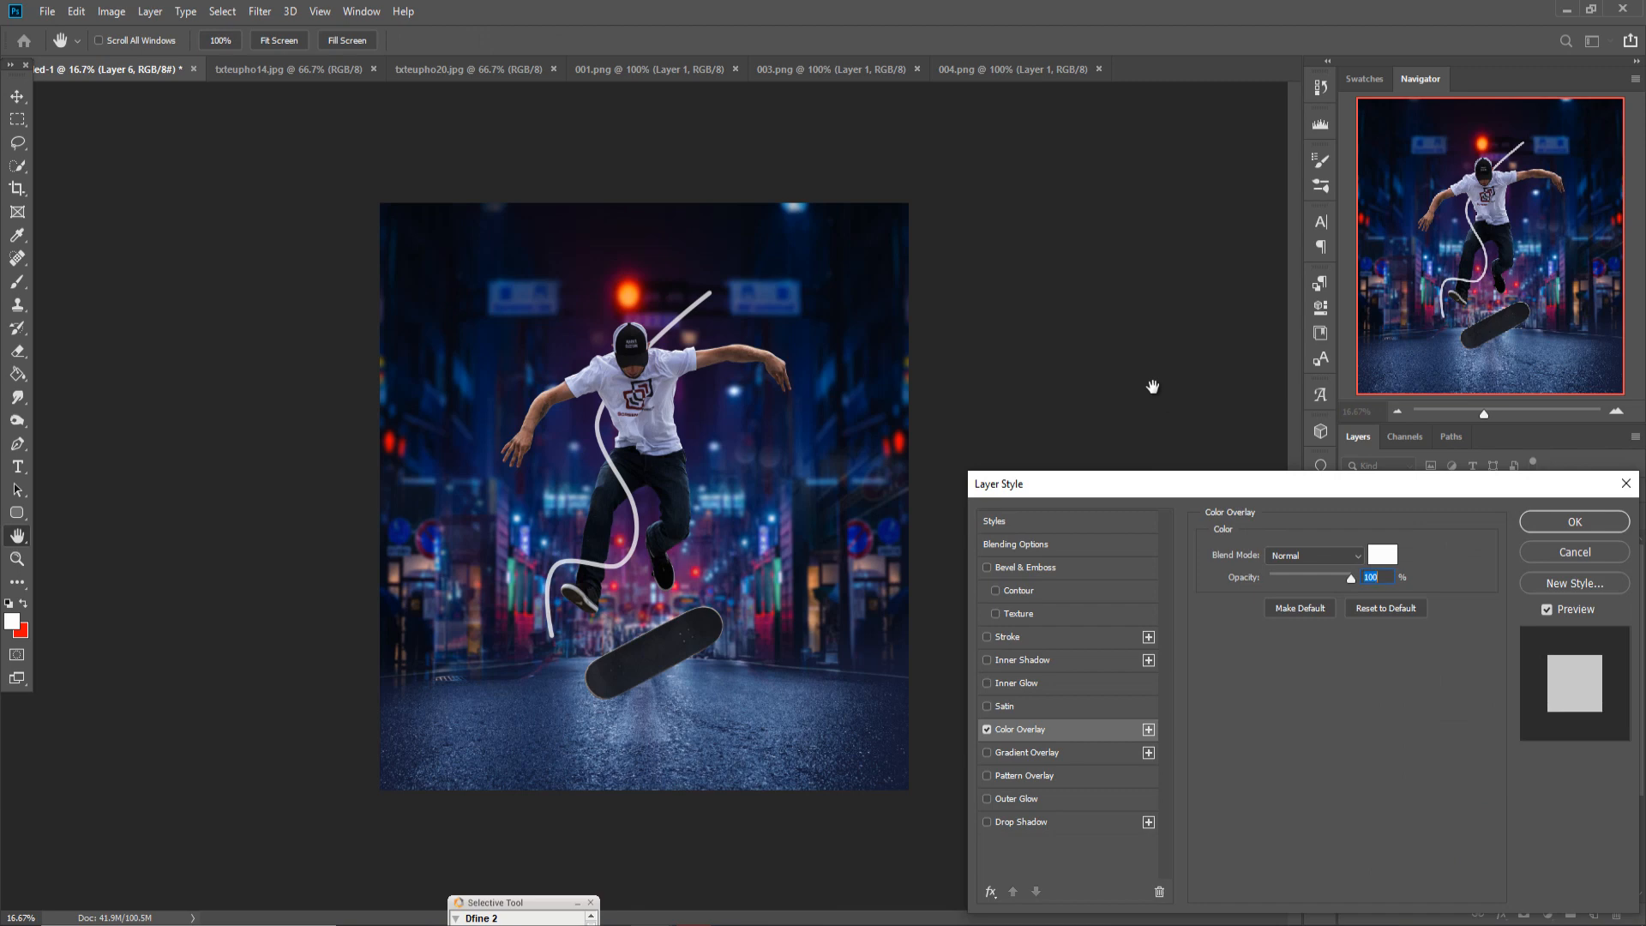
Set the line layer's Color Overlay to bright cyan, #2dfcfa
click(1382, 555)
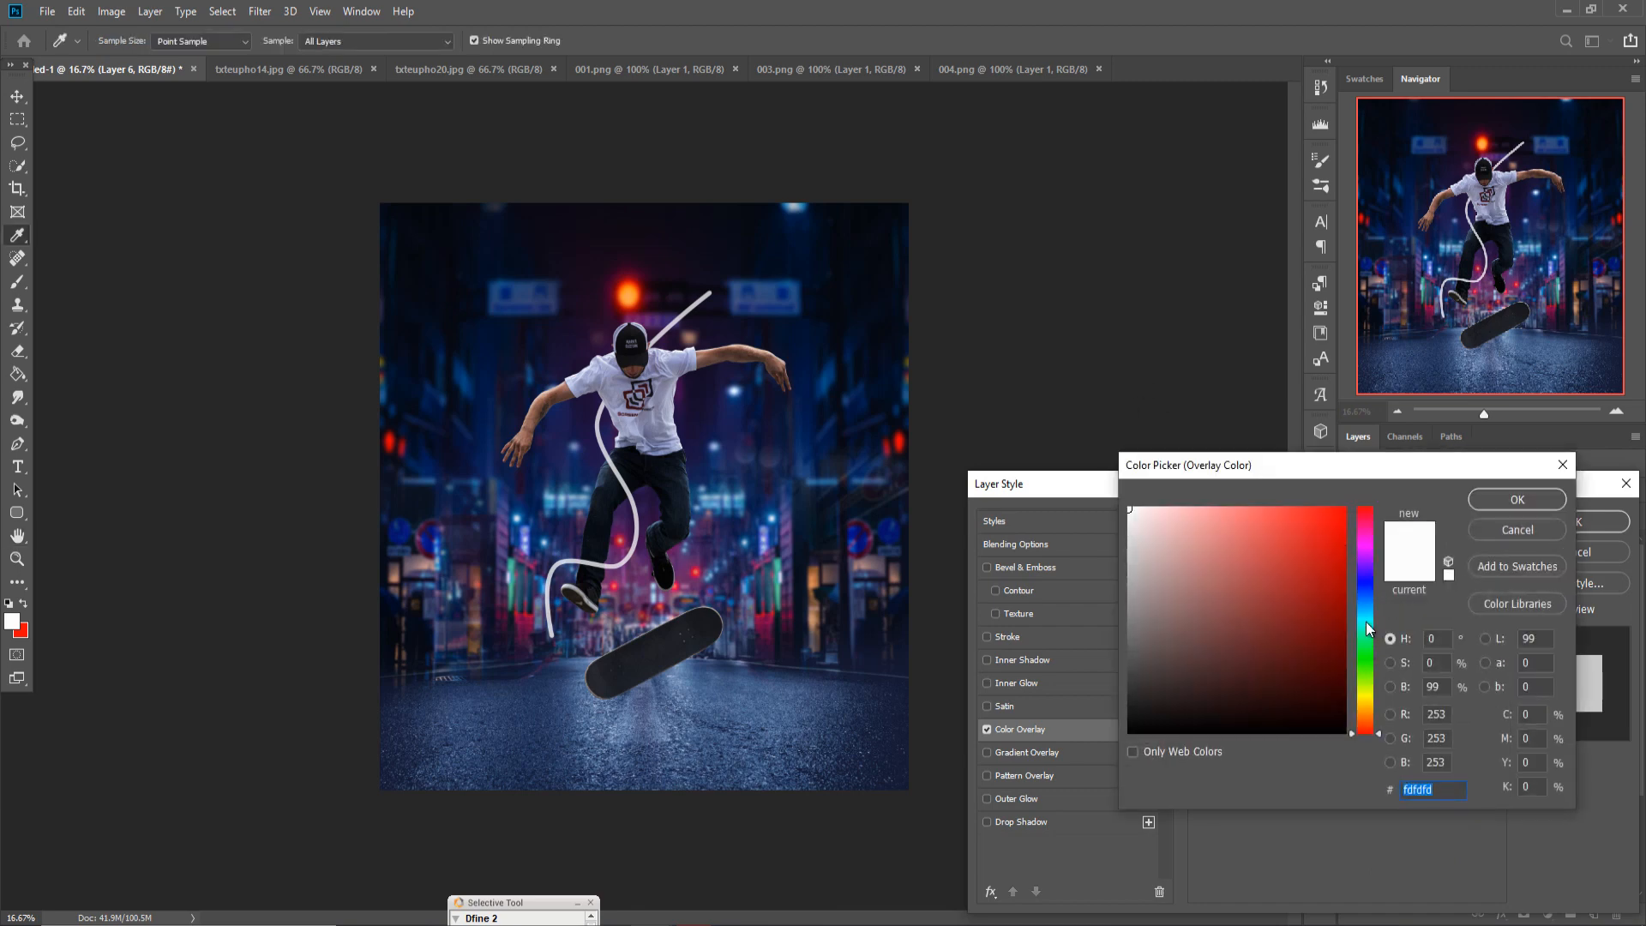
click(1345, 509)
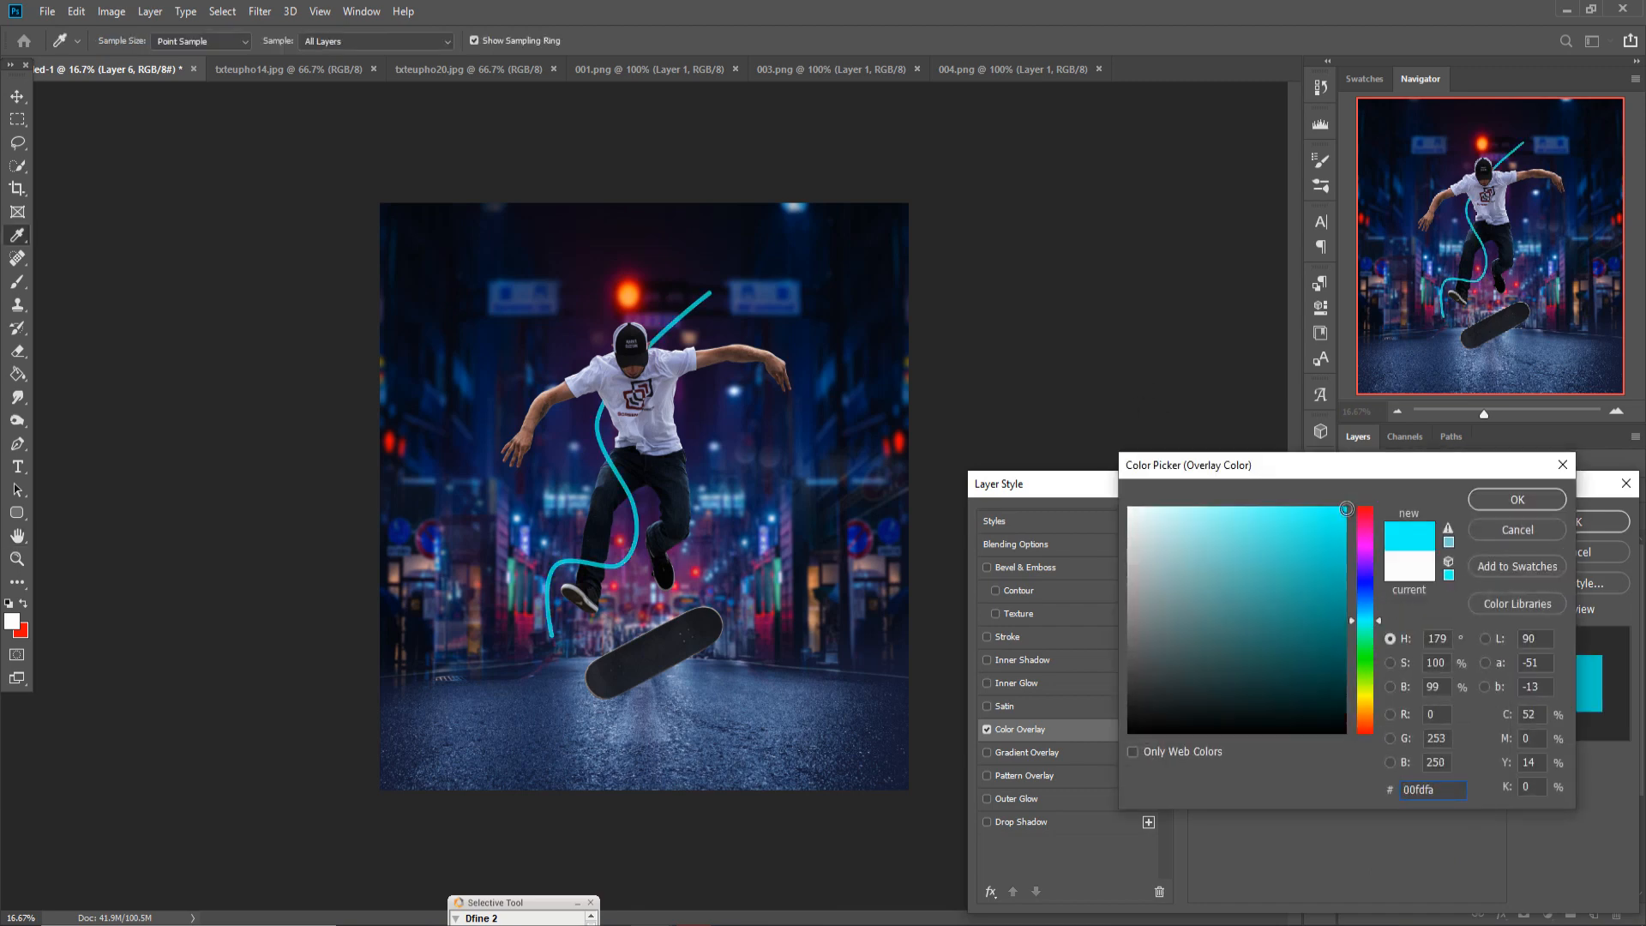
drag(1381, 623, 1379, 620)
click(1307, 510)
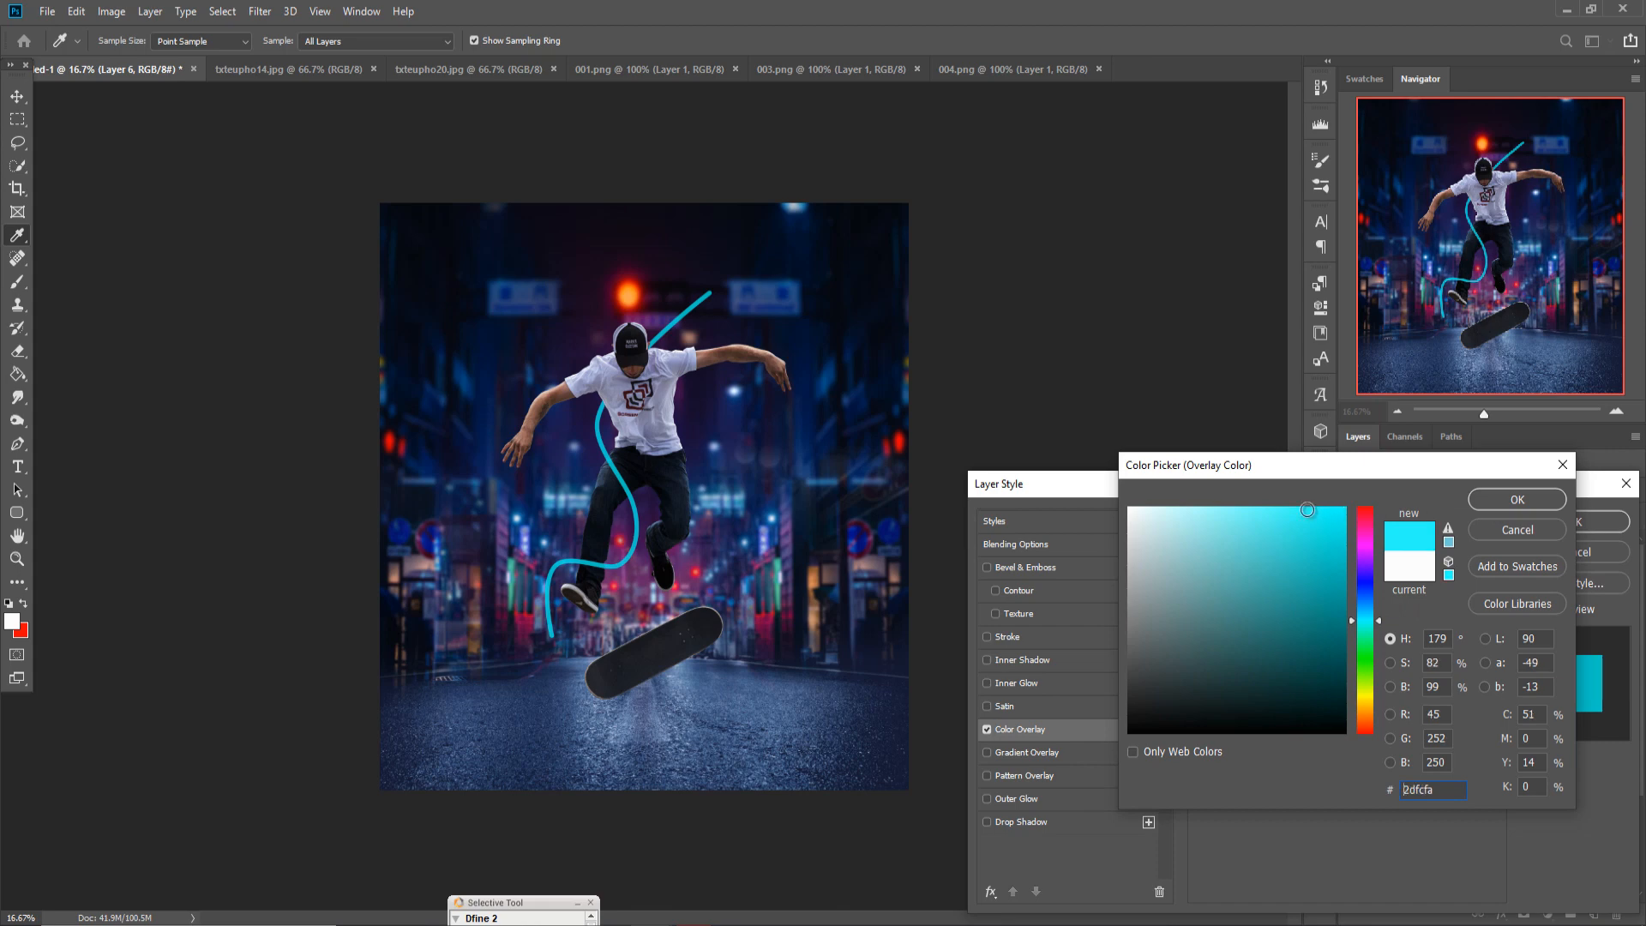
click(1476, 503)
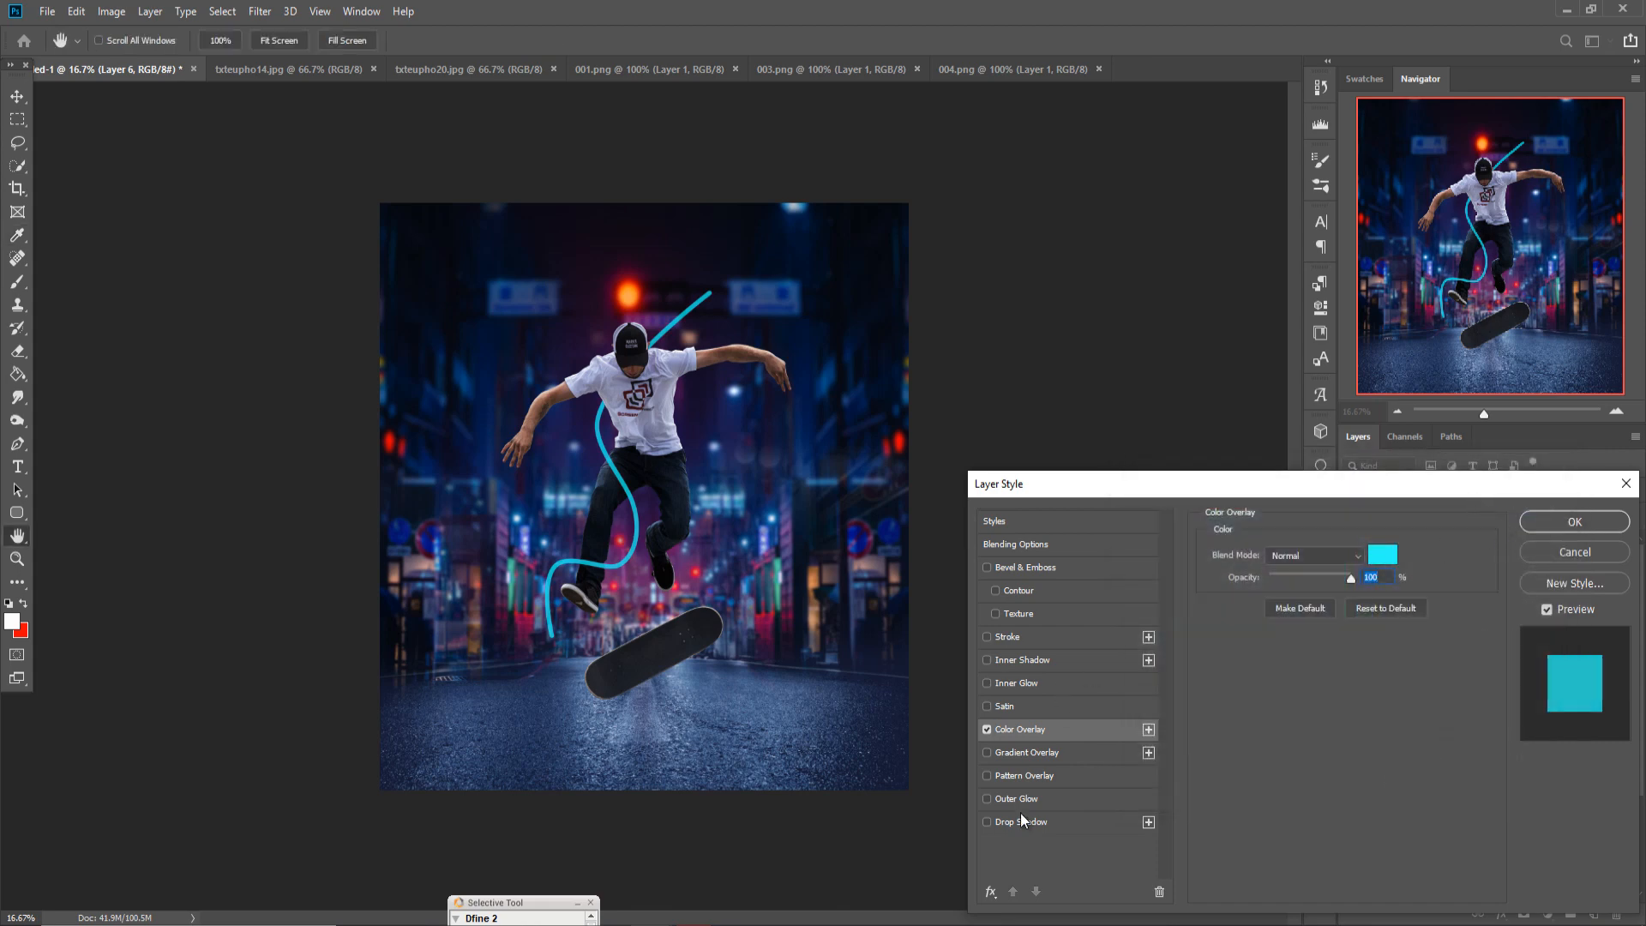
Add an Outer Glow effect to the line layer with a white glow colour
click(987, 799)
click(1013, 798)
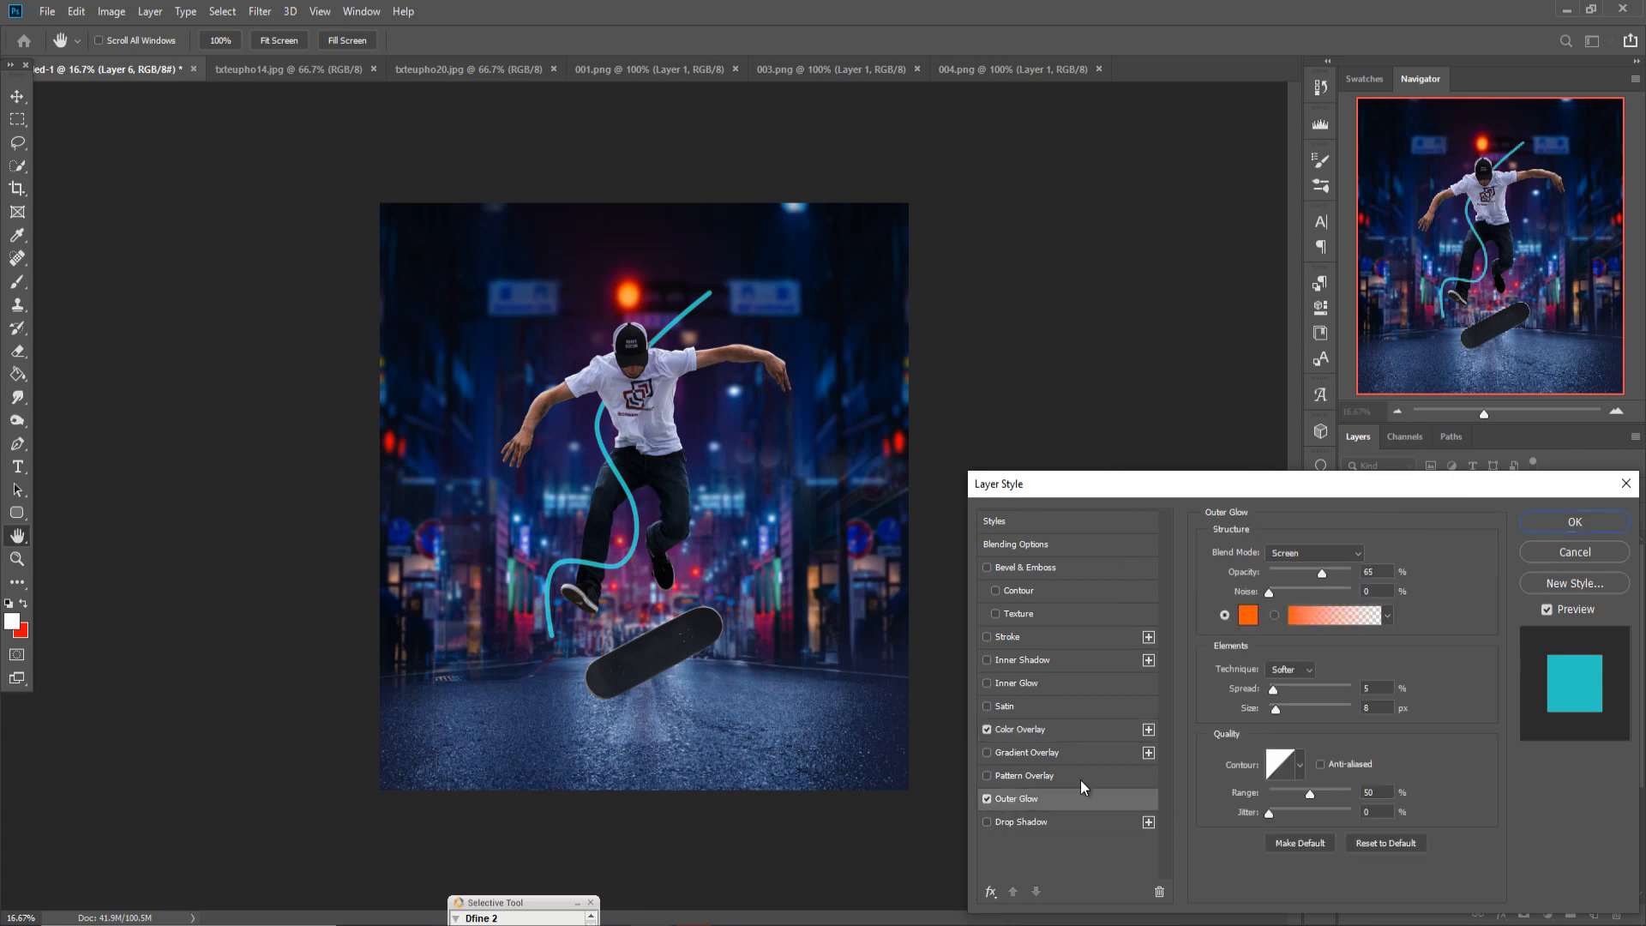
click(1248, 615)
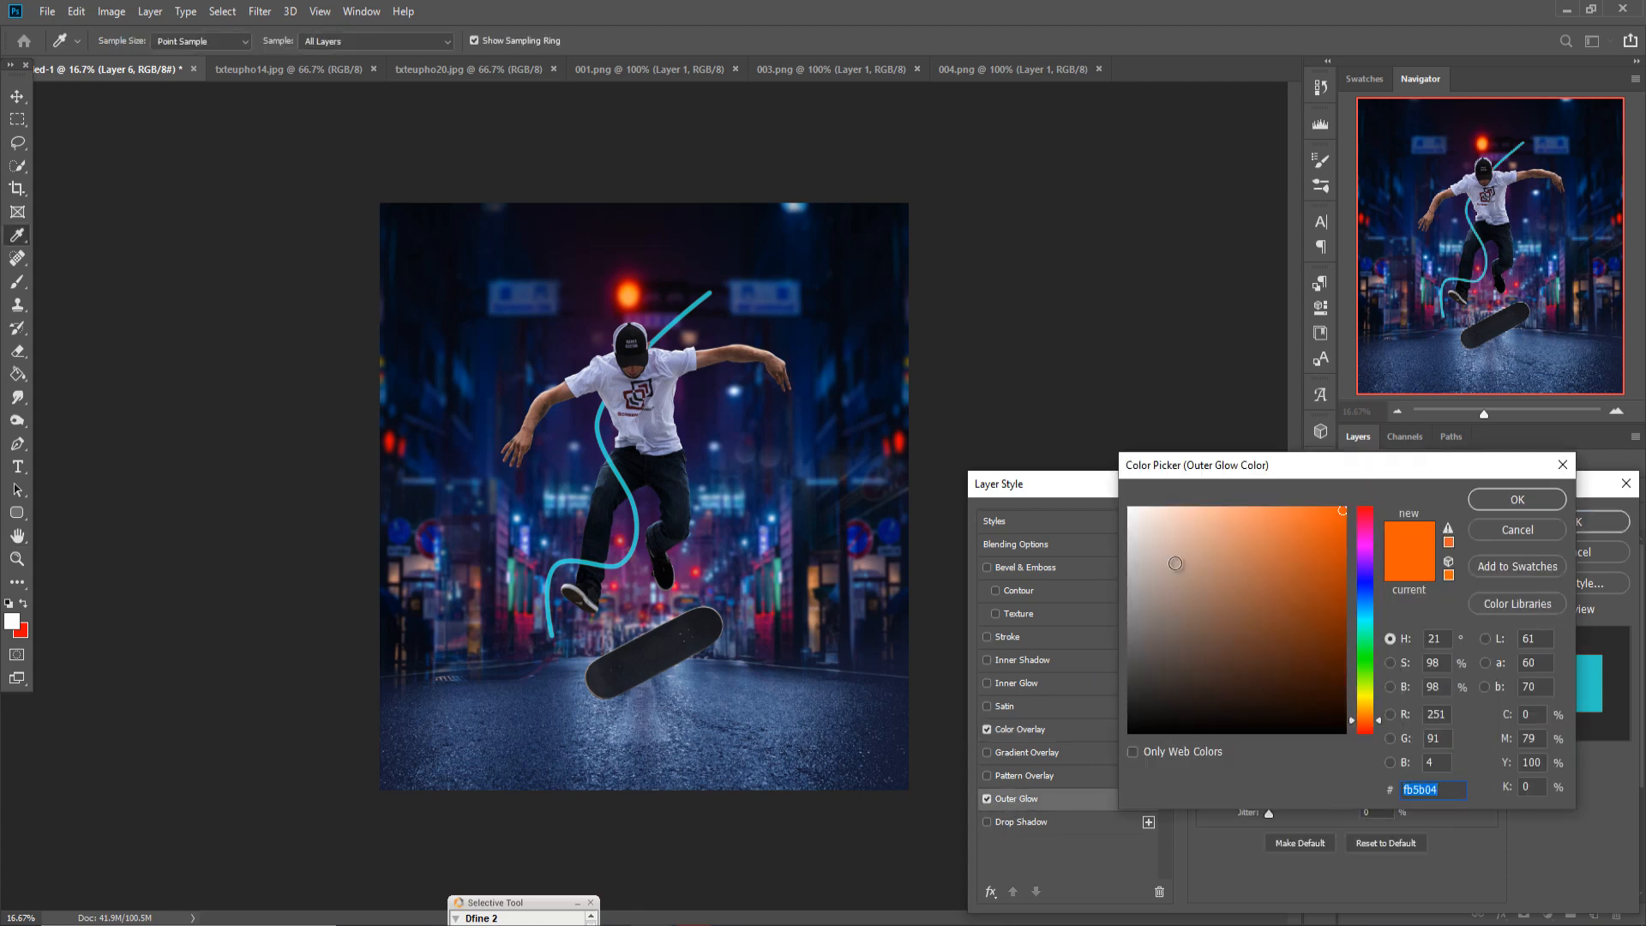
click(1129, 507)
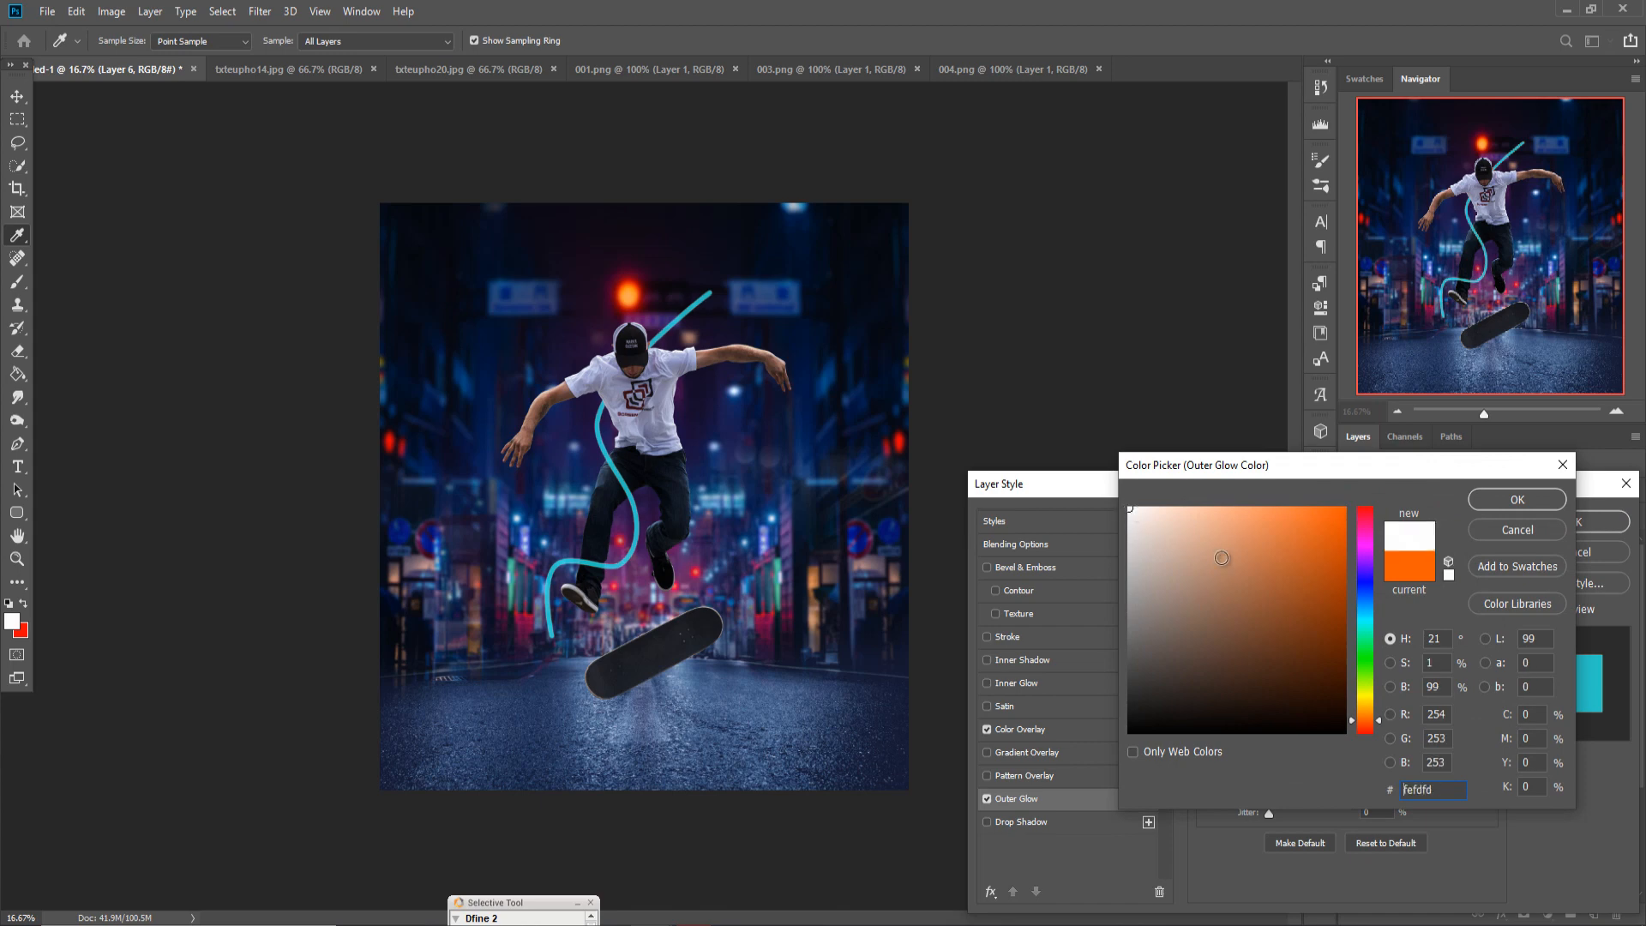
click(1500, 505)
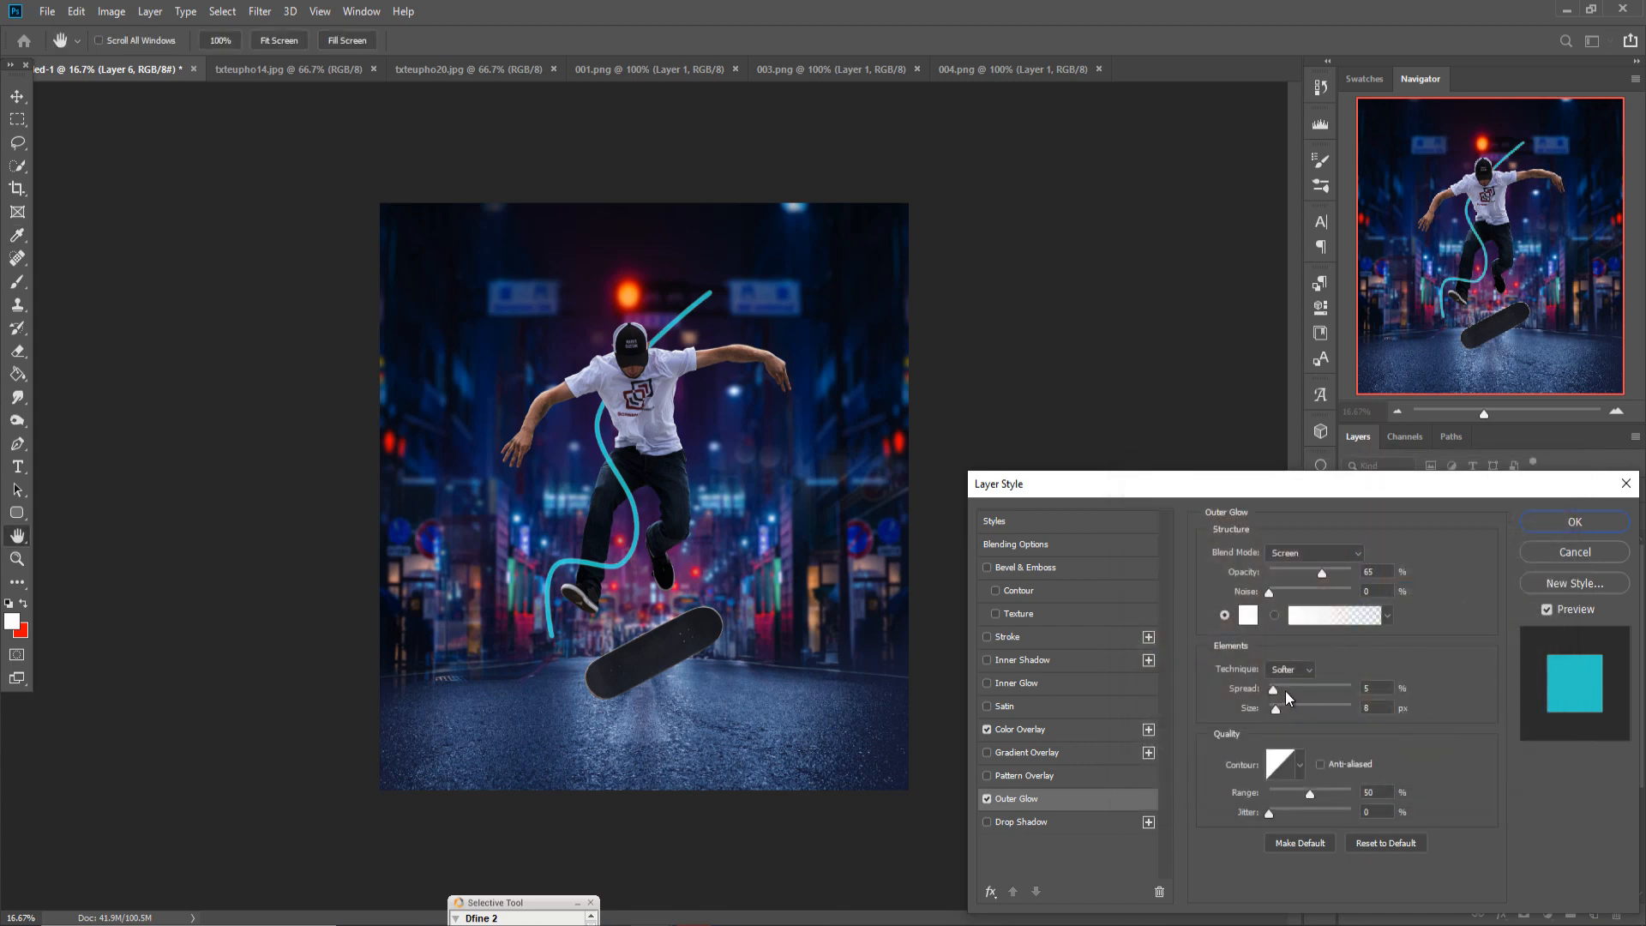
Set the outer glow's opacity to 49%, spread to 2% and size to 62 px
drag(1273, 691, 1294, 709)
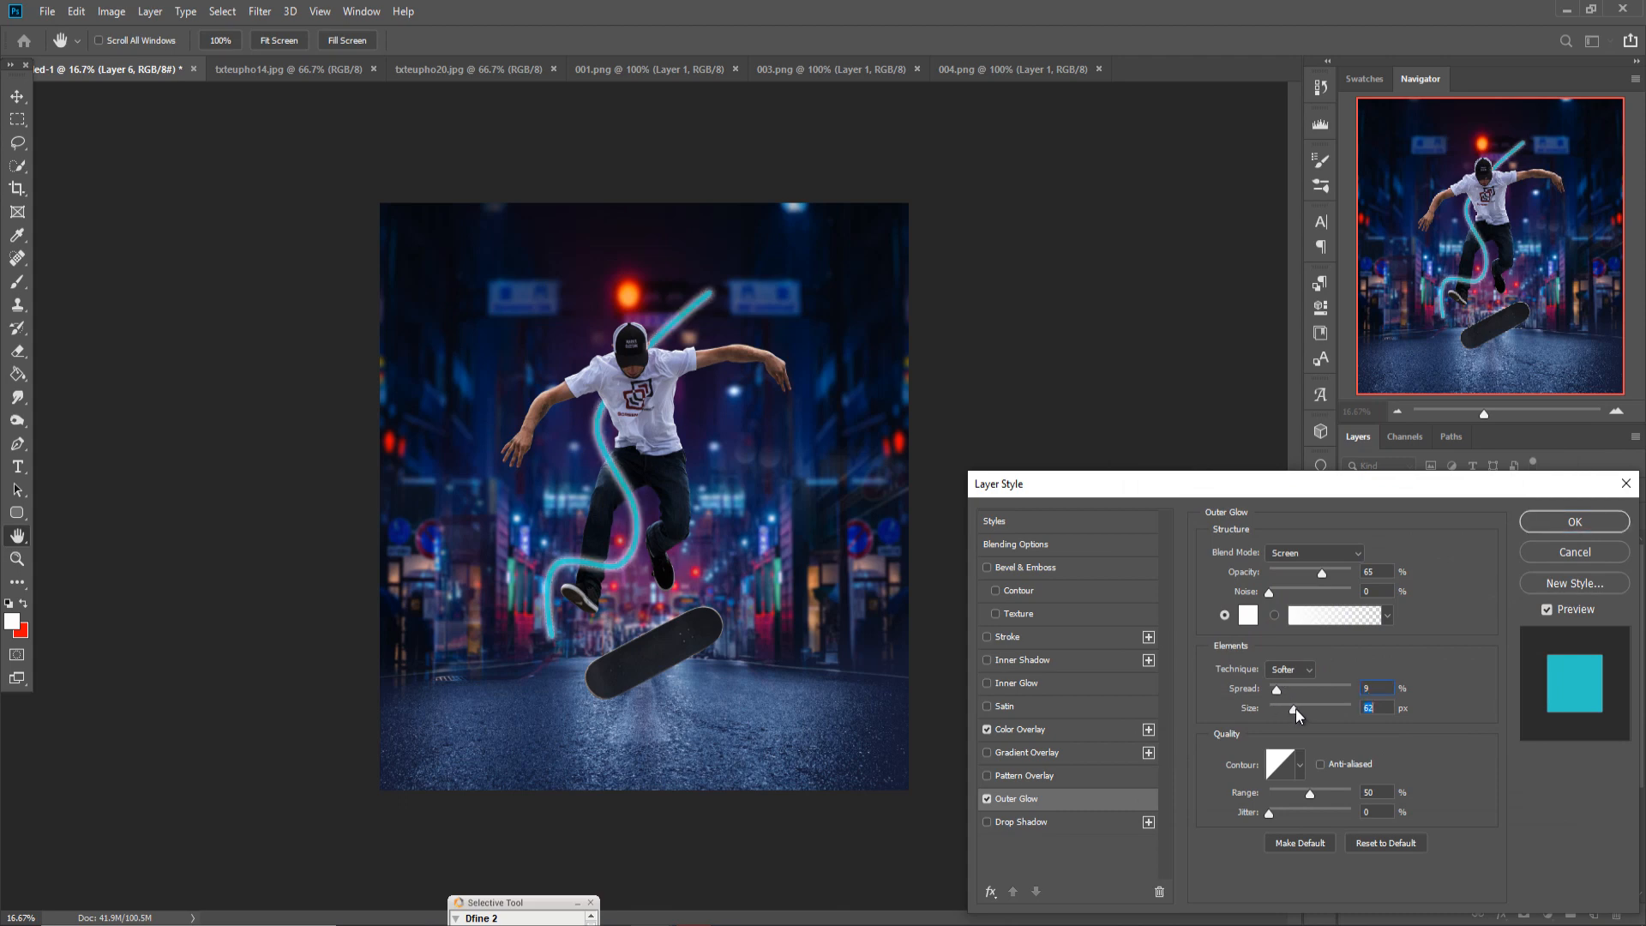
drag(1322, 576, 1296, 575)
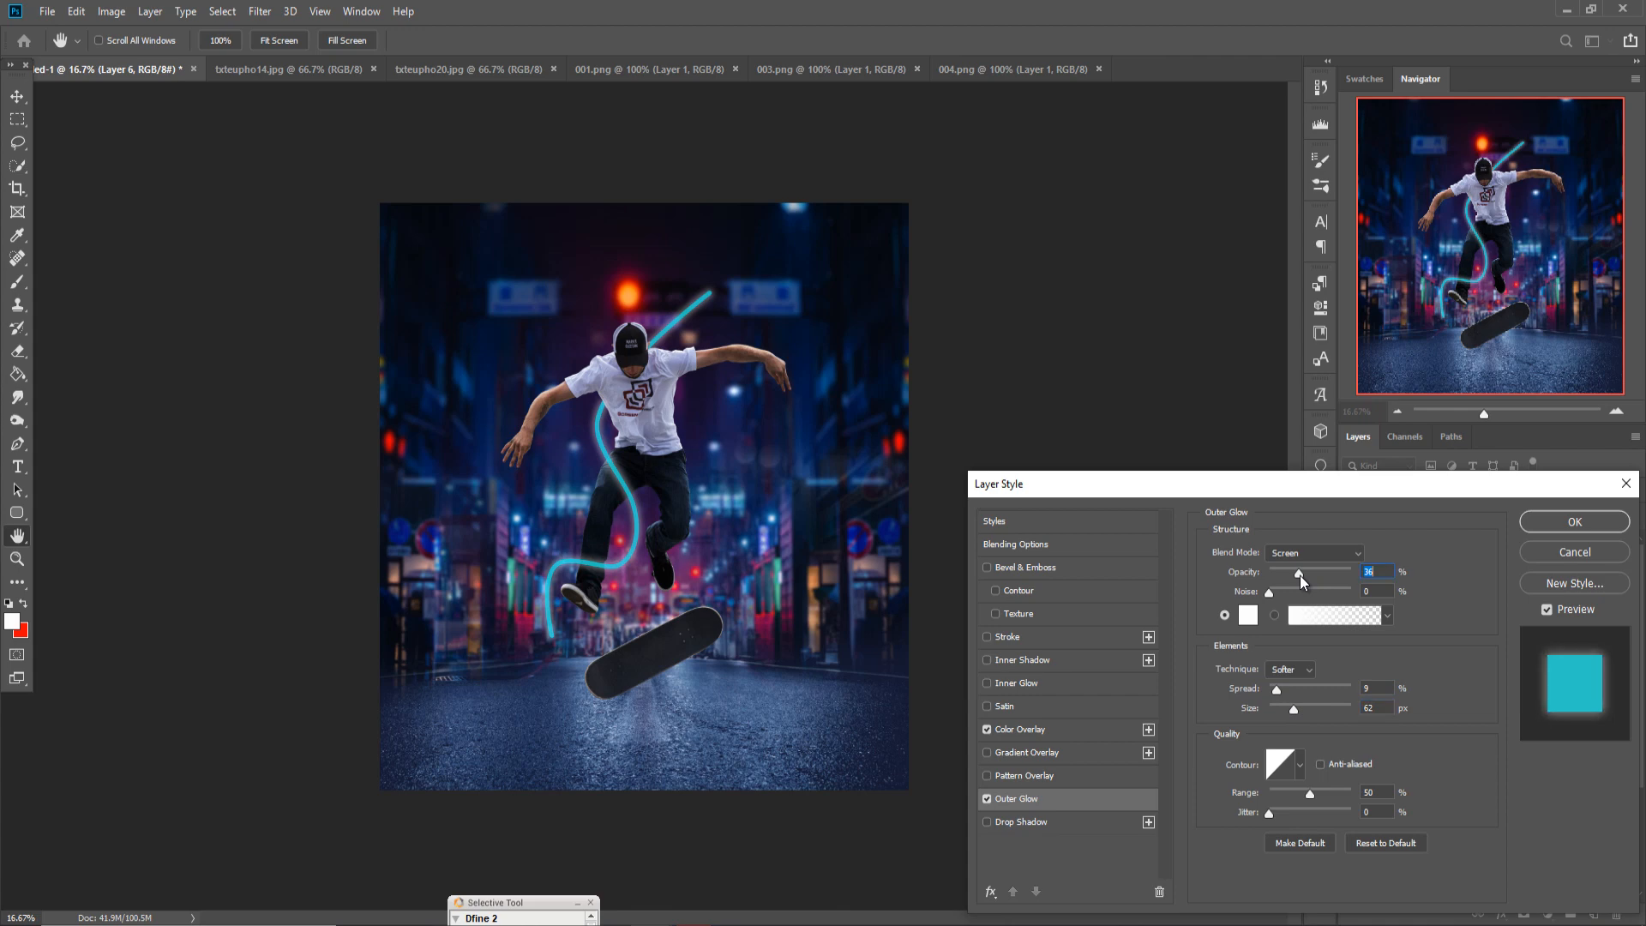
mouse_move(1274, 690)
mouse_down()
mouse_move(1287, 688)
mouse_move(1270, 686)
mouse_up()
click(1301, 570)
Change the outer glow colour to cyan #4cfdea and apply the layer effects
click(1248, 615)
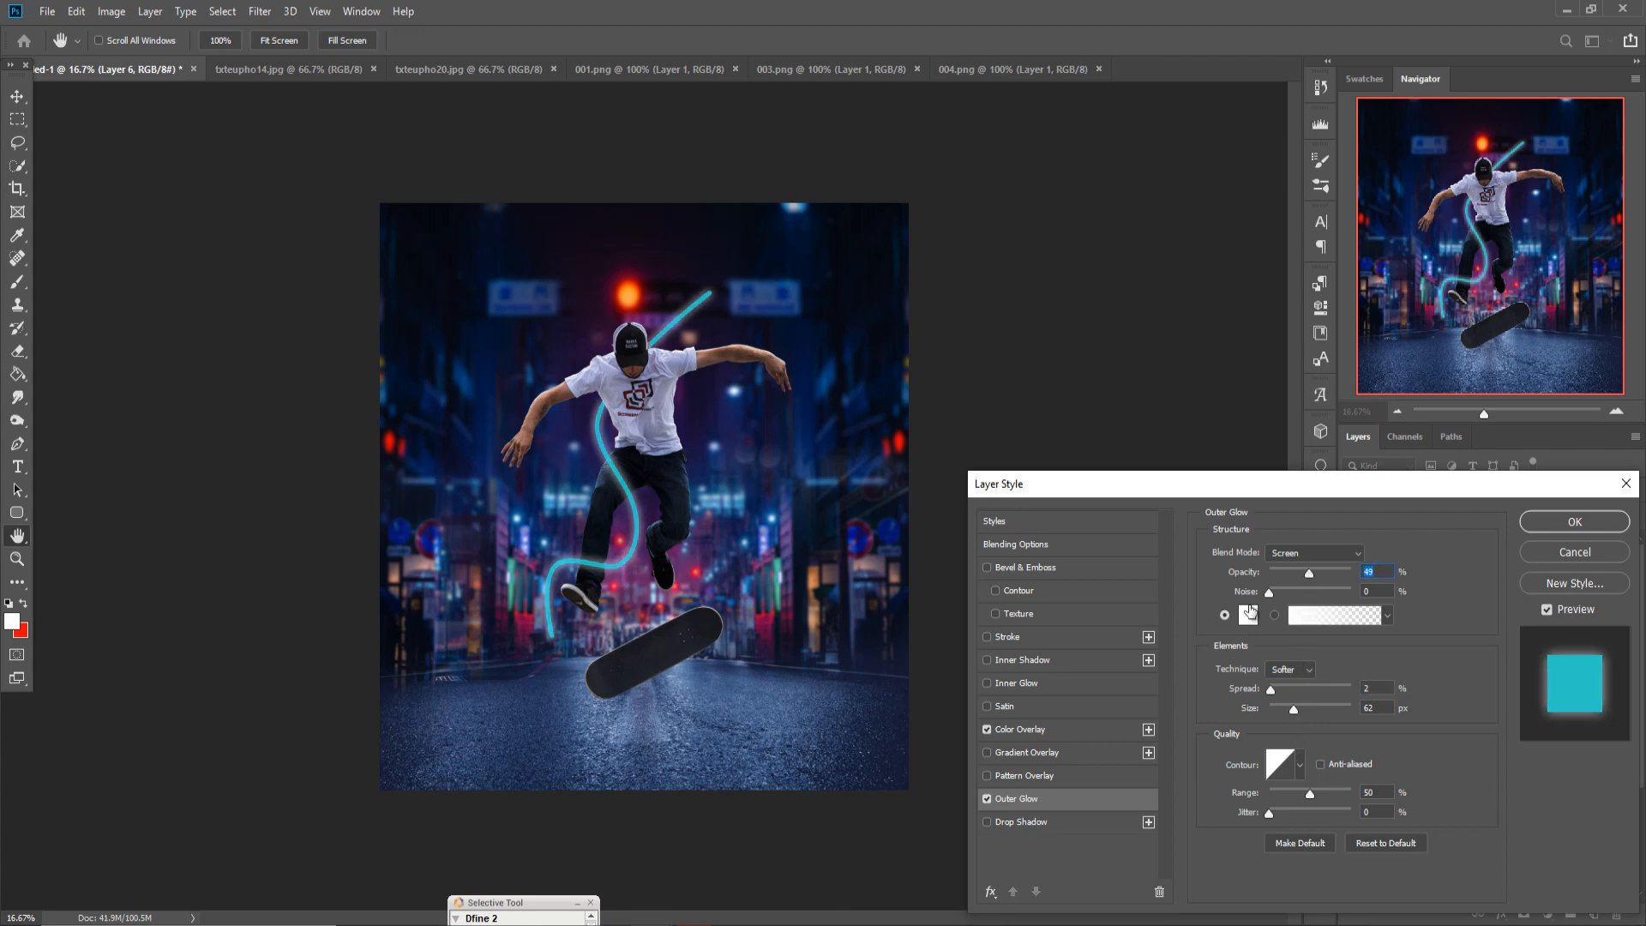
click(699, 299)
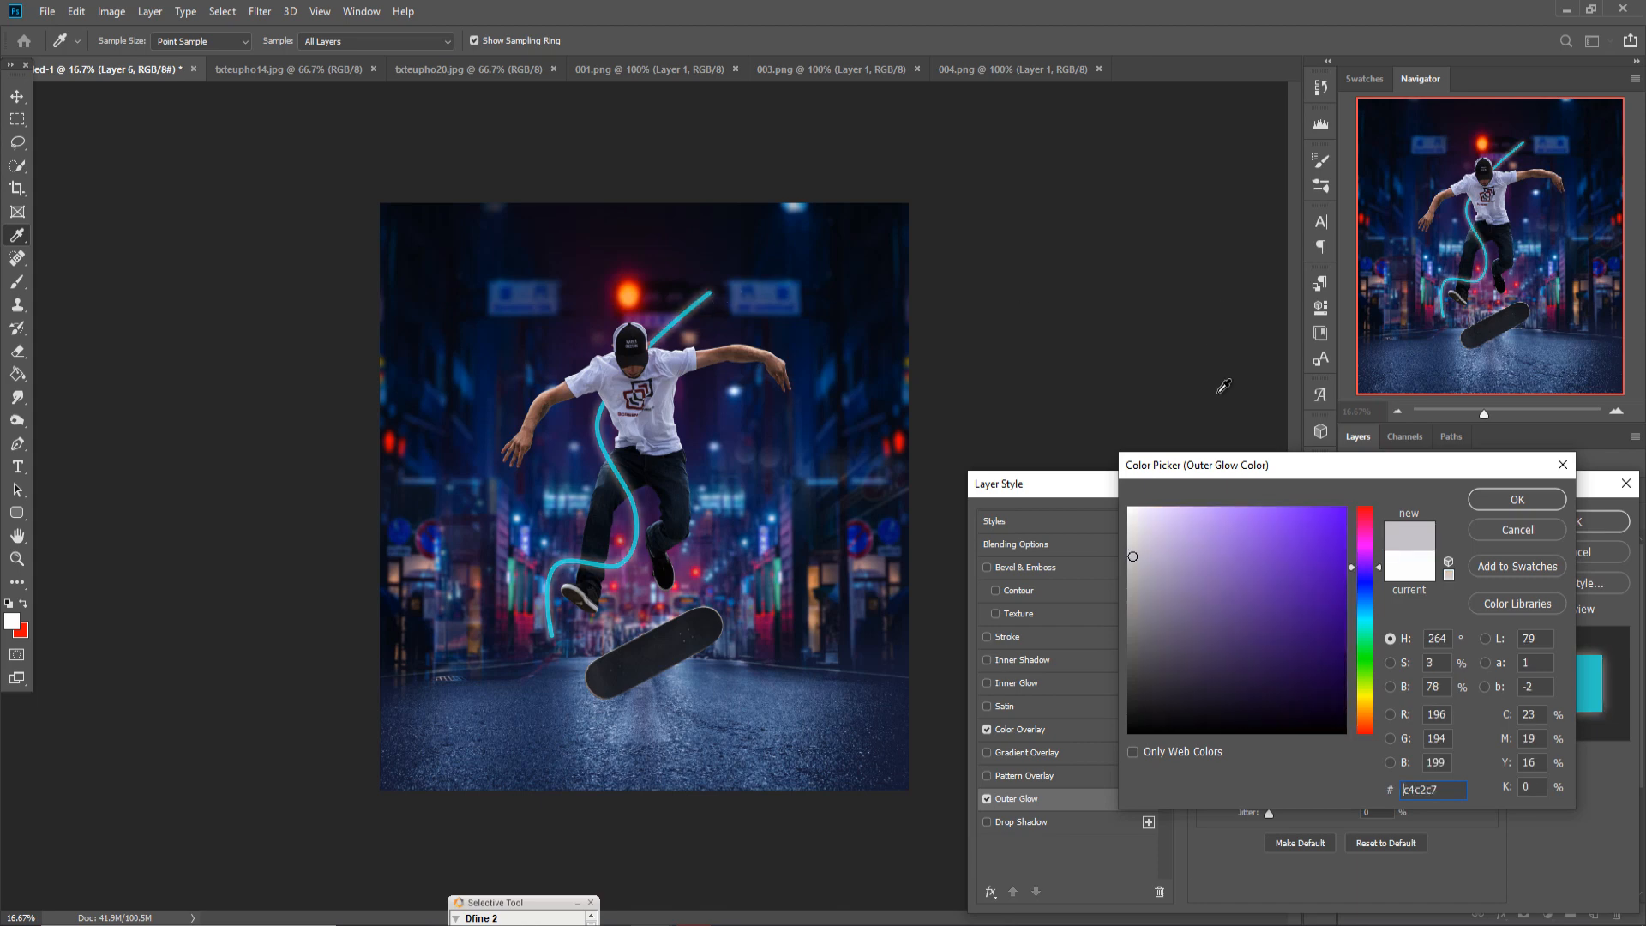
click(1365, 624)
click(1282, 510)
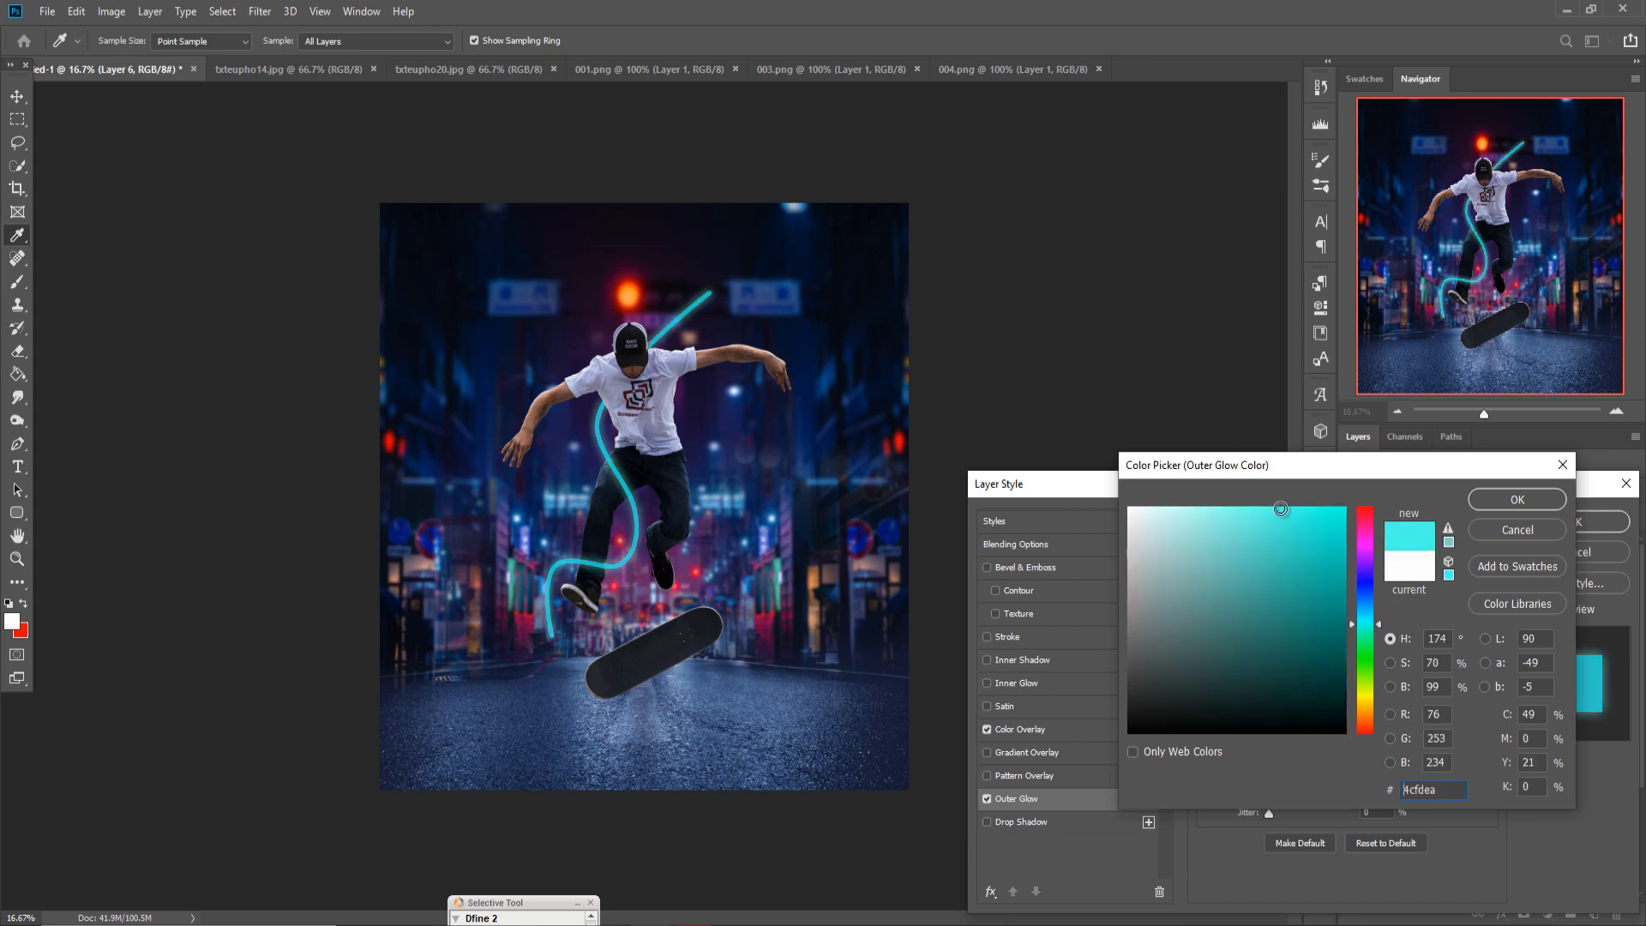
click(1511, 498)
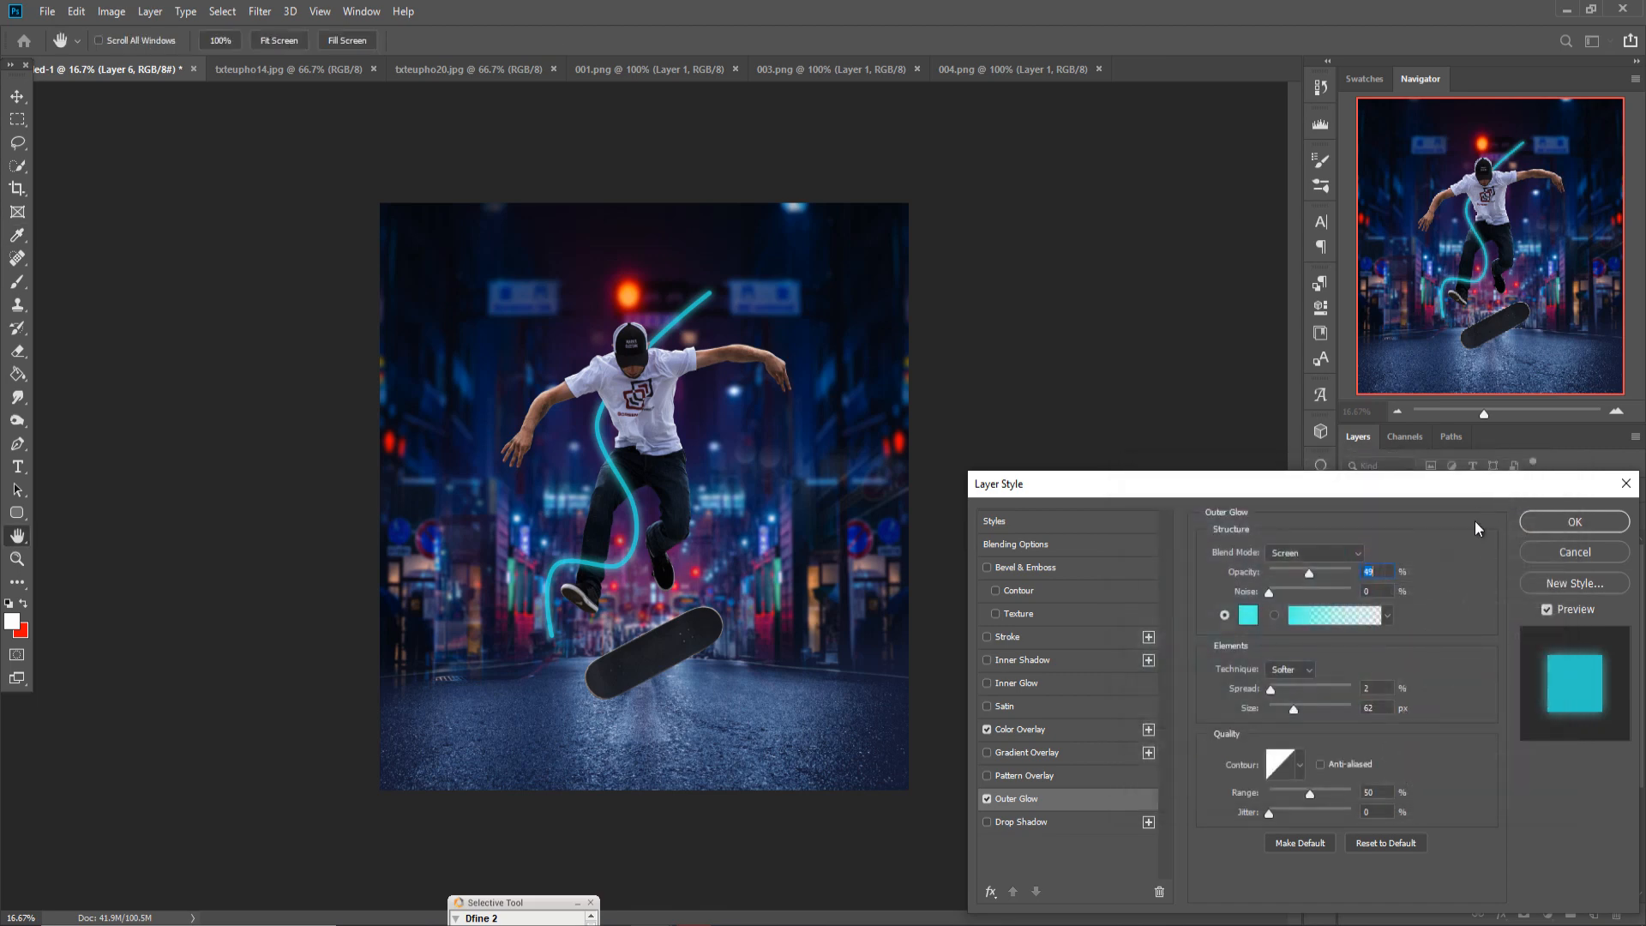
click(1545, 524)
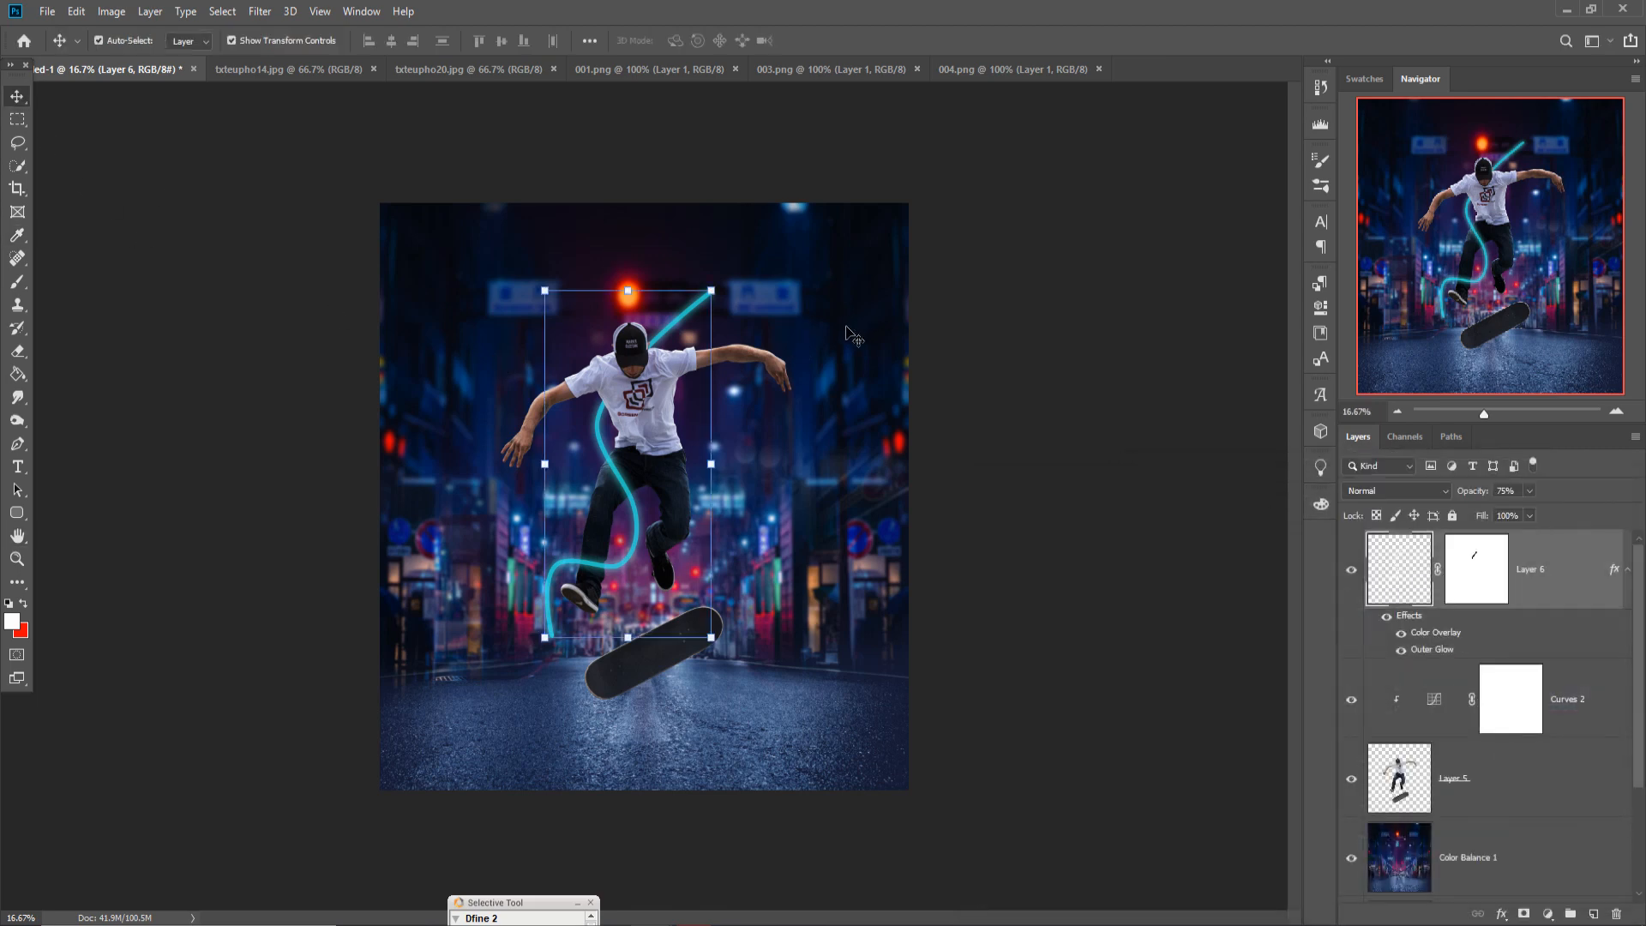
Copy the pink light swirl from 001.png into the skateboarder composite as a new layer
key(ctrl+plus)
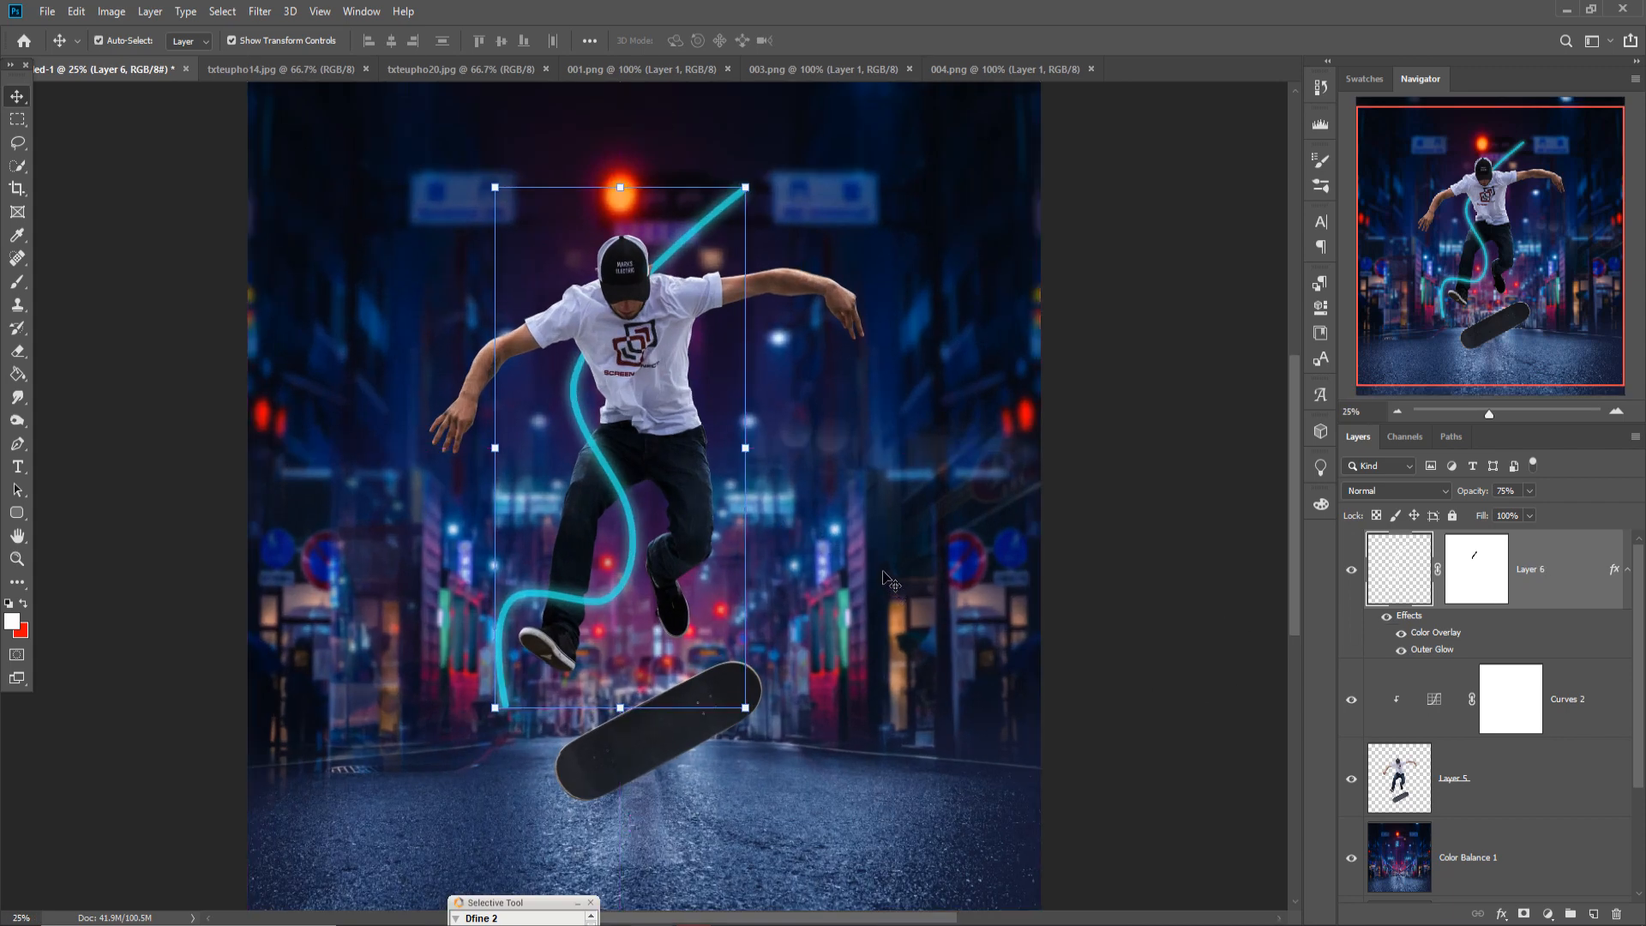
click(258, 71)
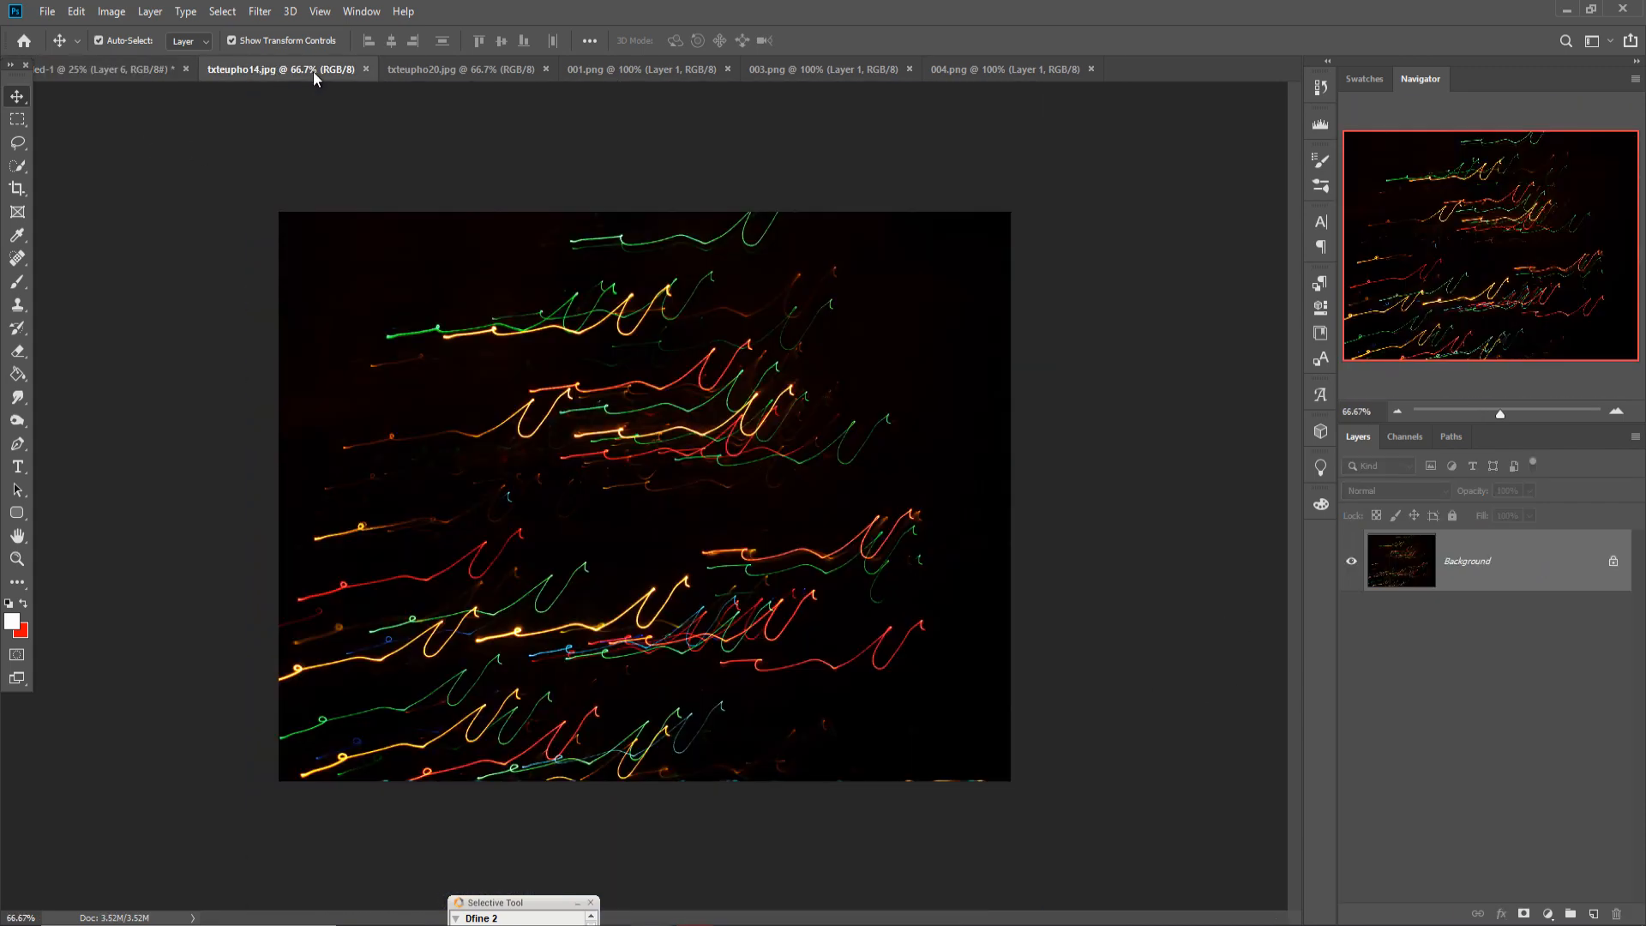
click(408, 69)
click(629, 69)
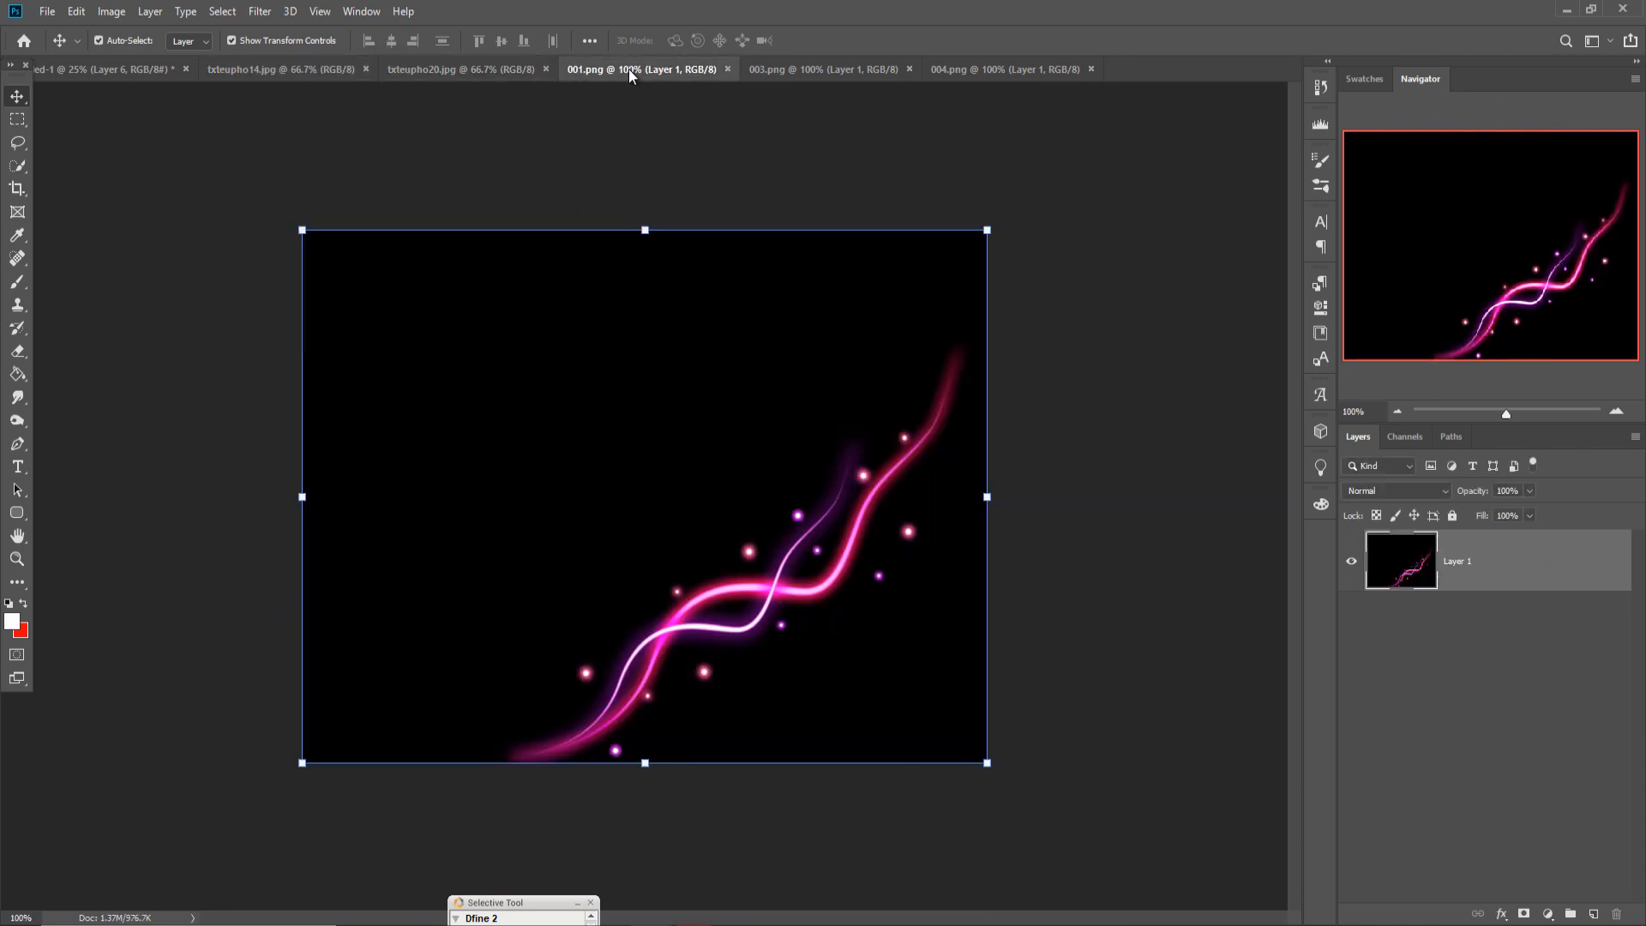
drag(629, 69, 999, 154)
click(129, 70)
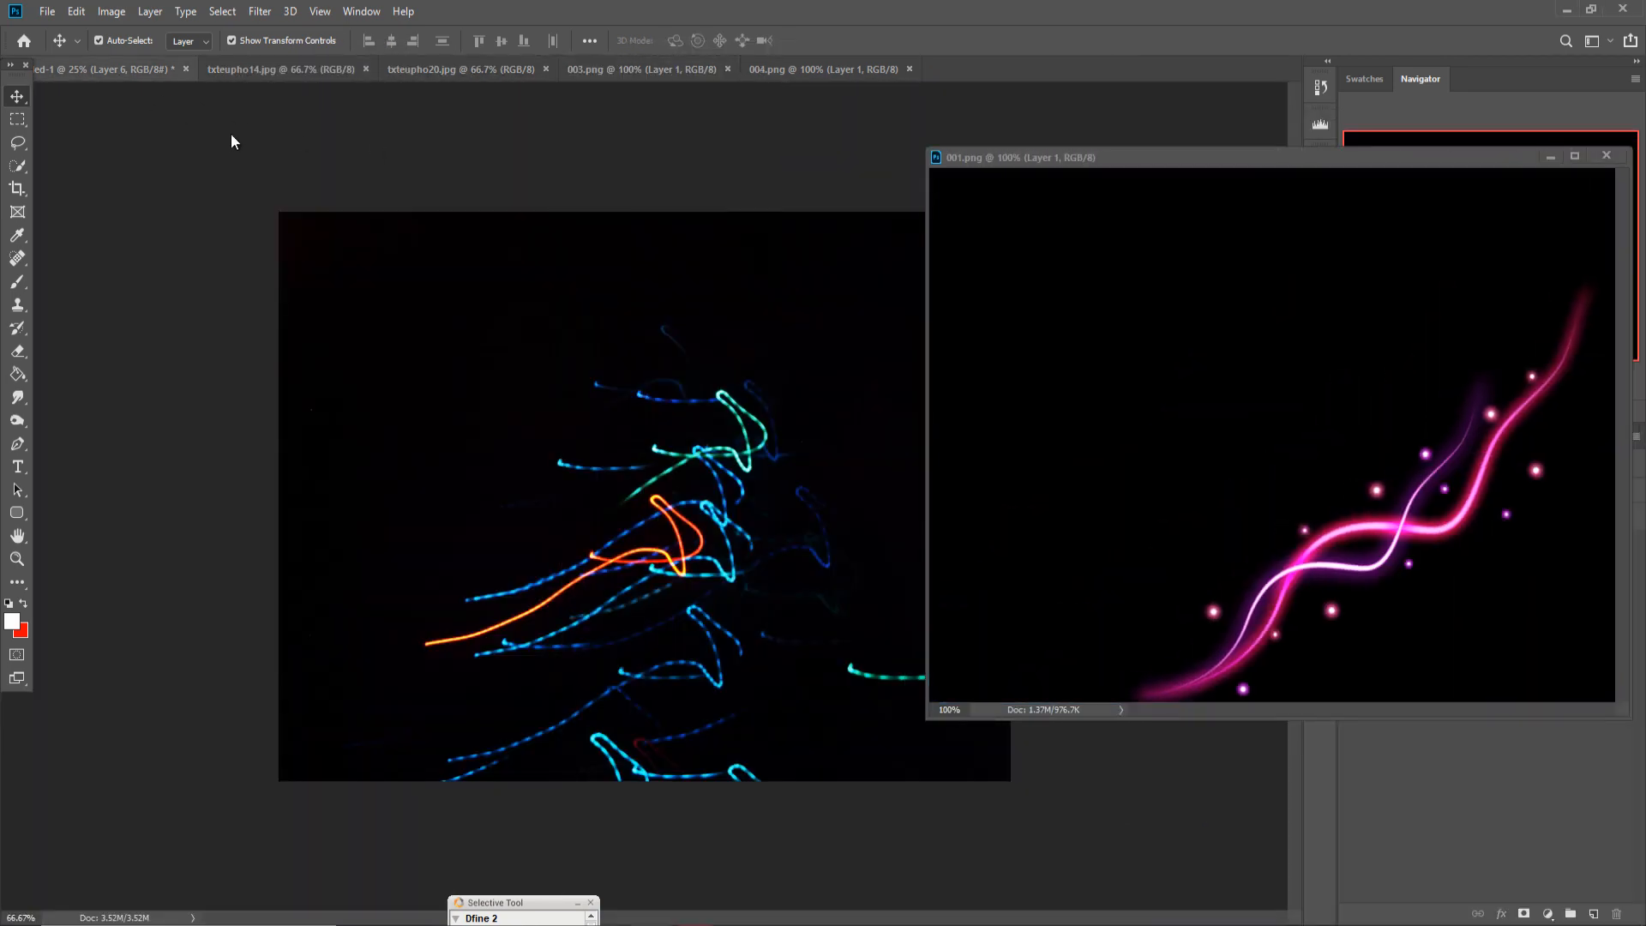
click(1368, 533)
drag(1368, 533, 811, 511)
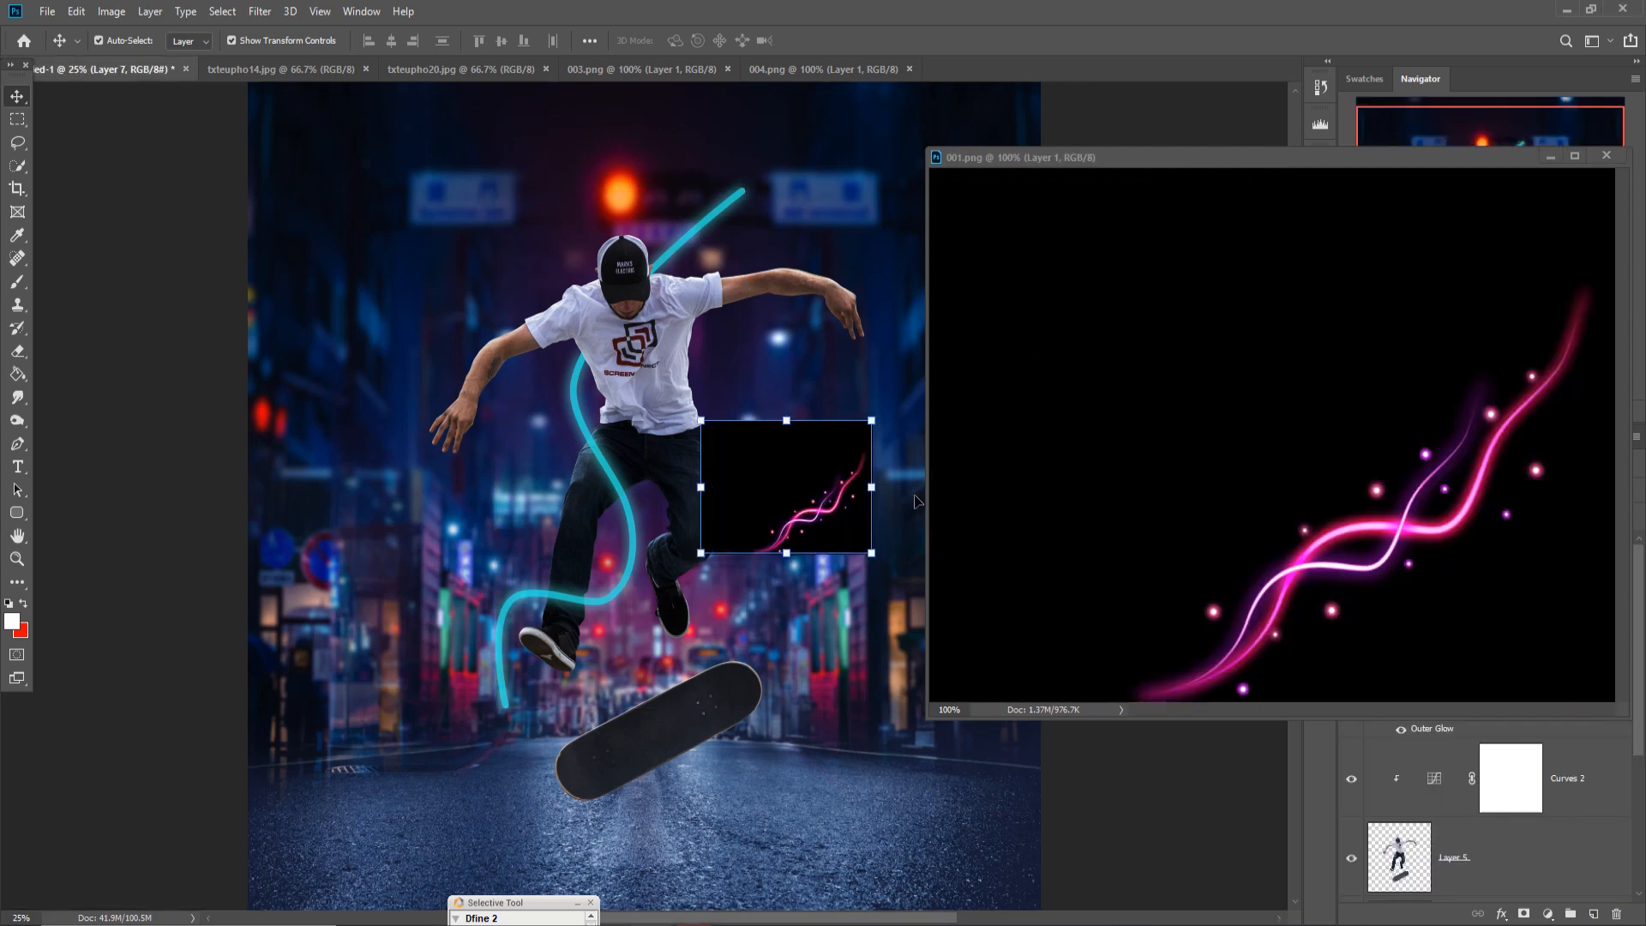
Blend the pink swirl with Screen, scale it to about 199%, rotate it about -12° beside the rear shoe, and move it beneath the skateboarder layer
click(1410, 491)
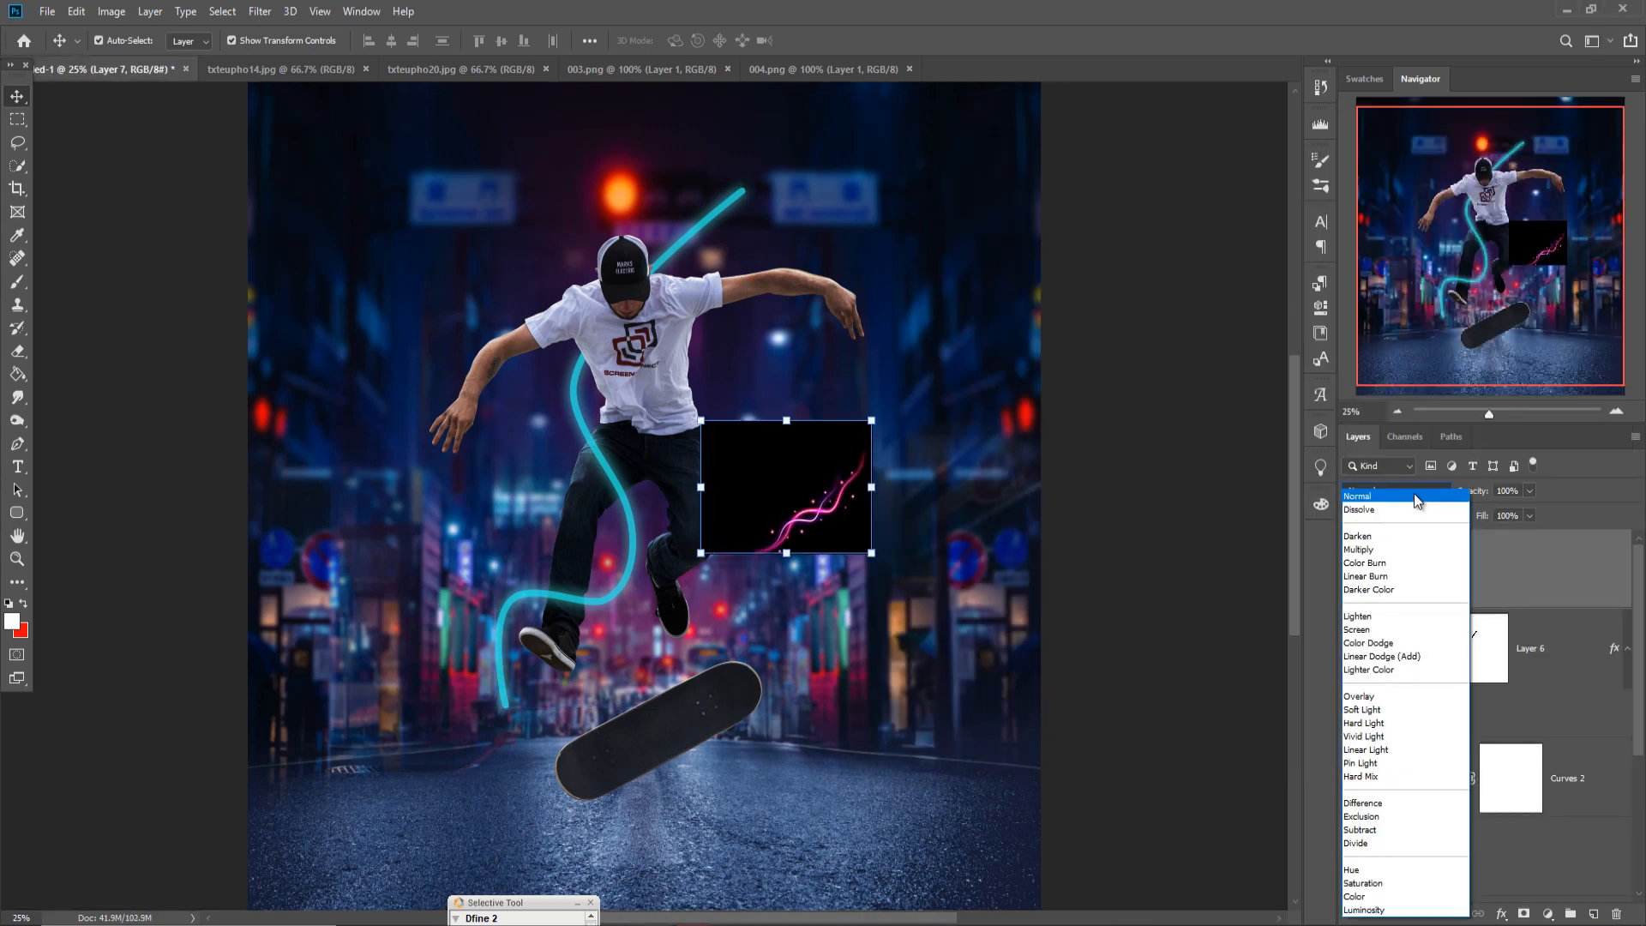
click(1378, 665)
mouse_move(881, 414)
mouse_down()
mouse_move(1048, 278)
mouse_move(882, 377)
mouse_move(851, 304)
mouse_up()
drag(797, 527, 786, 529)
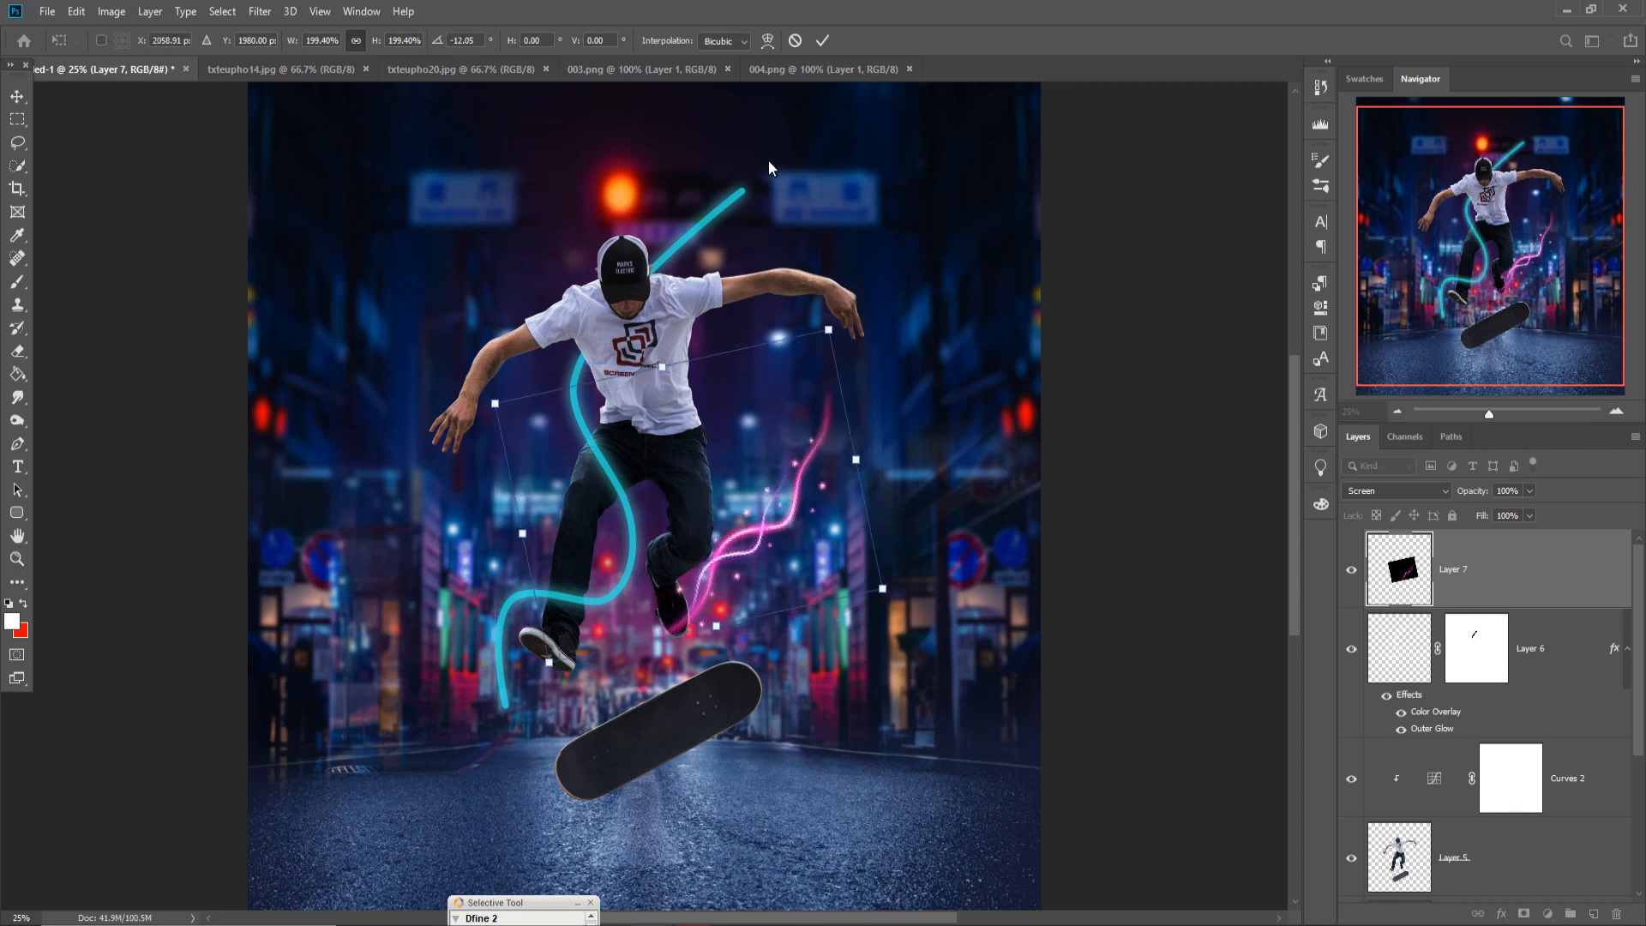
click(822, 40)
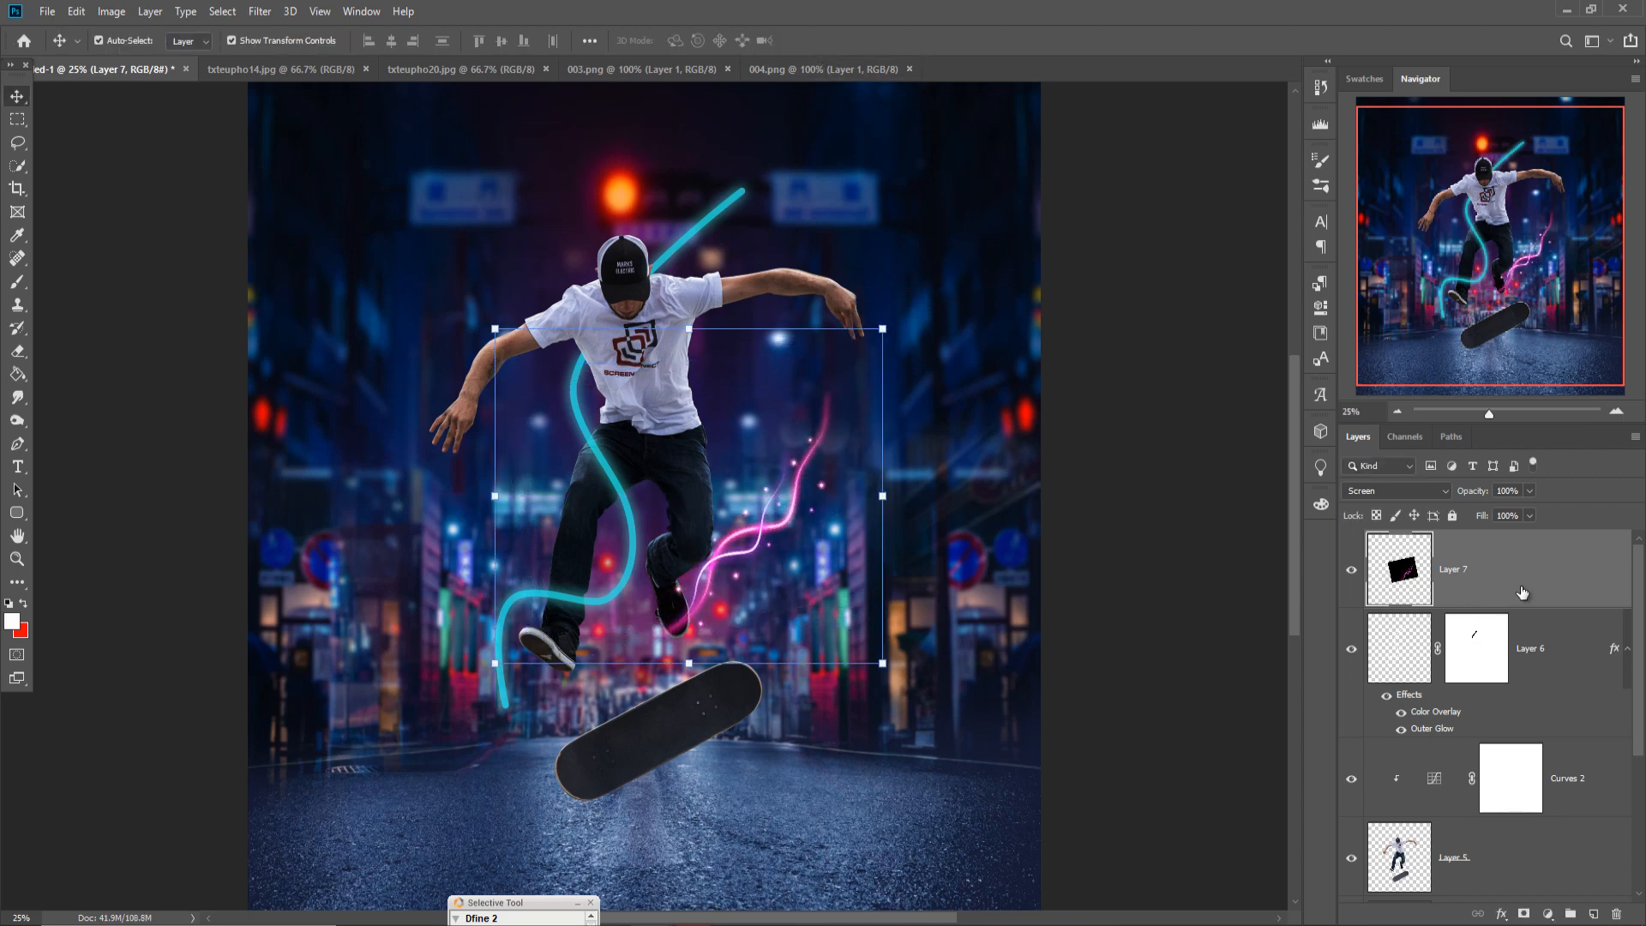
drag(1520, 607, 1527, 889)
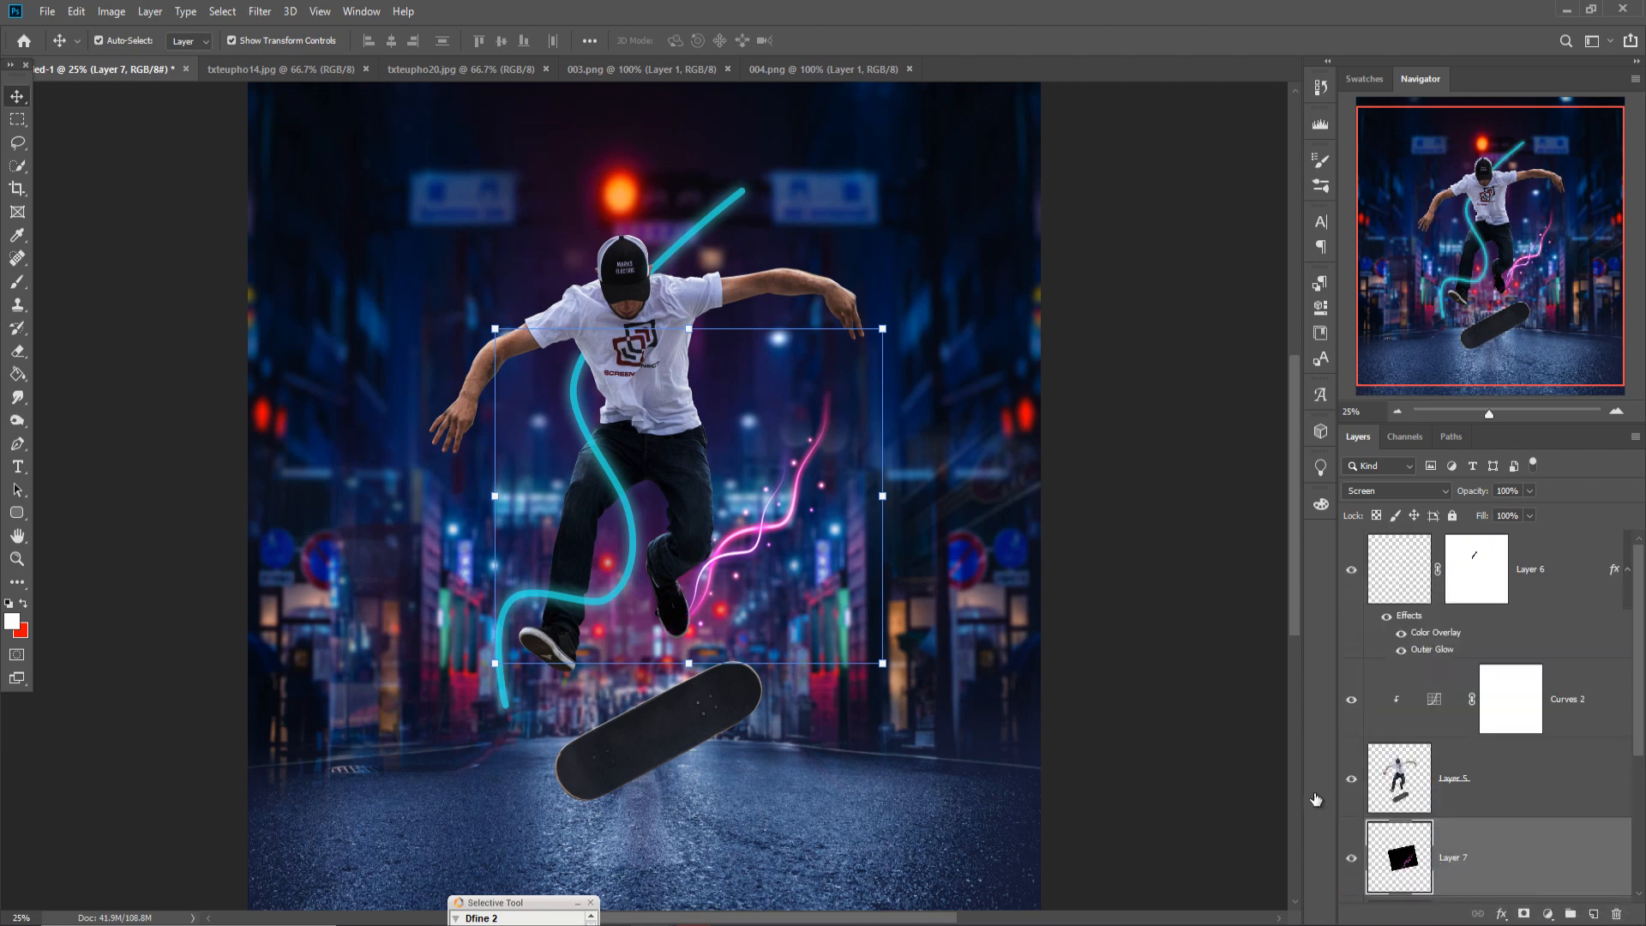
Copy the blue and purple light scribble from 004.png into the composite and move its layer to the top of the stack
click(844, 69)
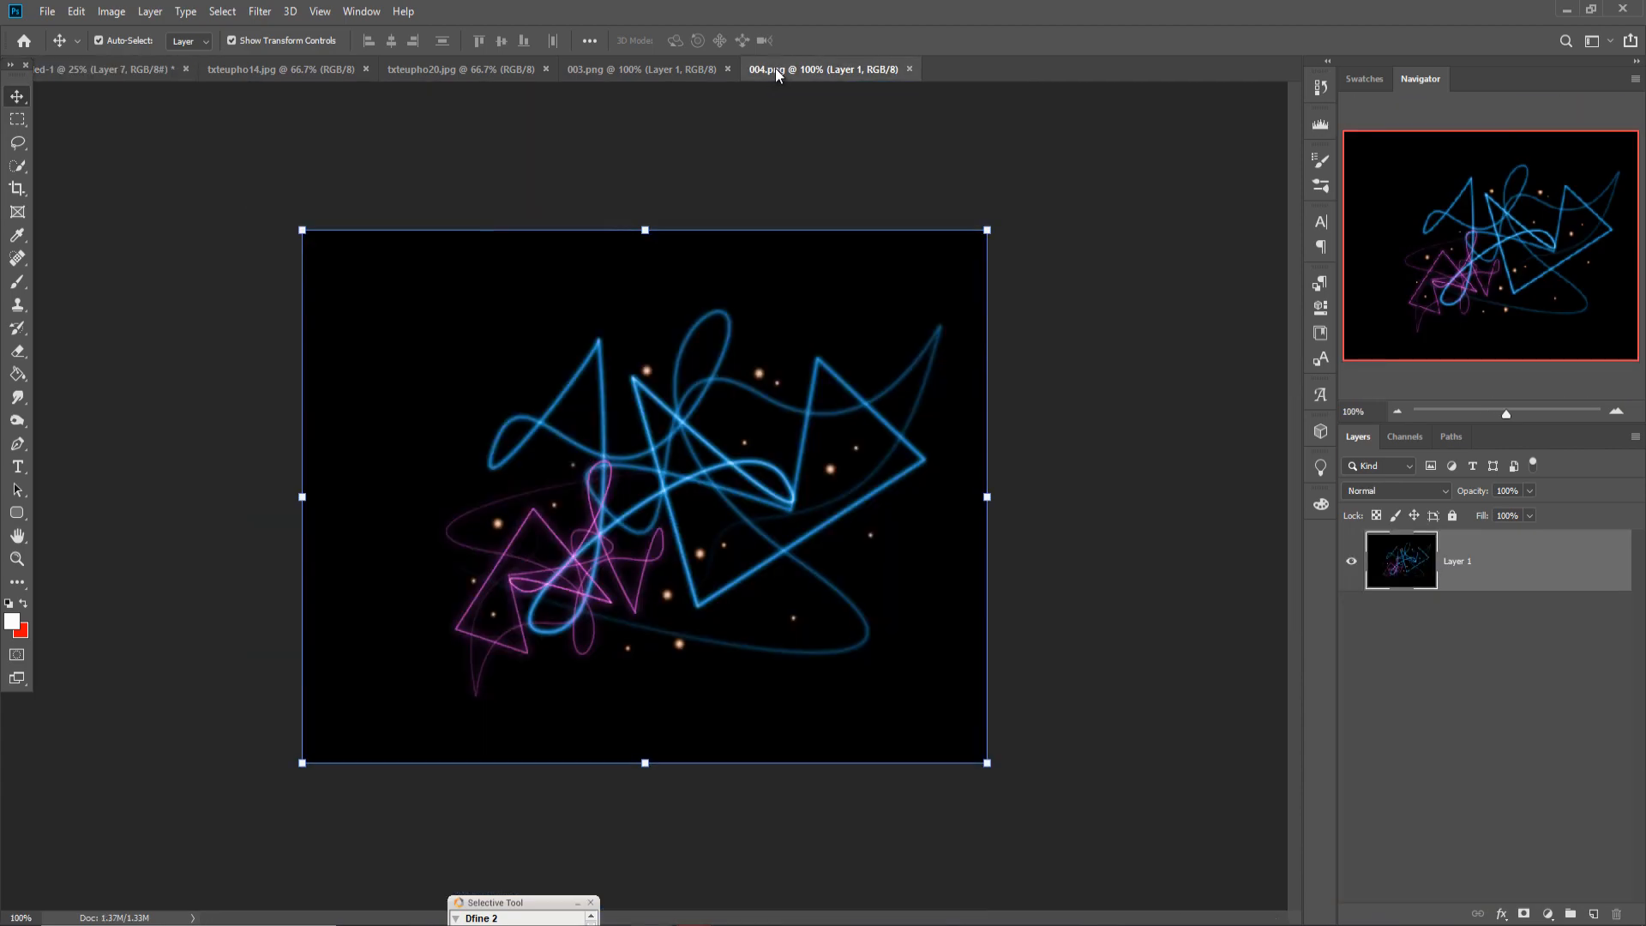
drag(845, 68, 827, 110)
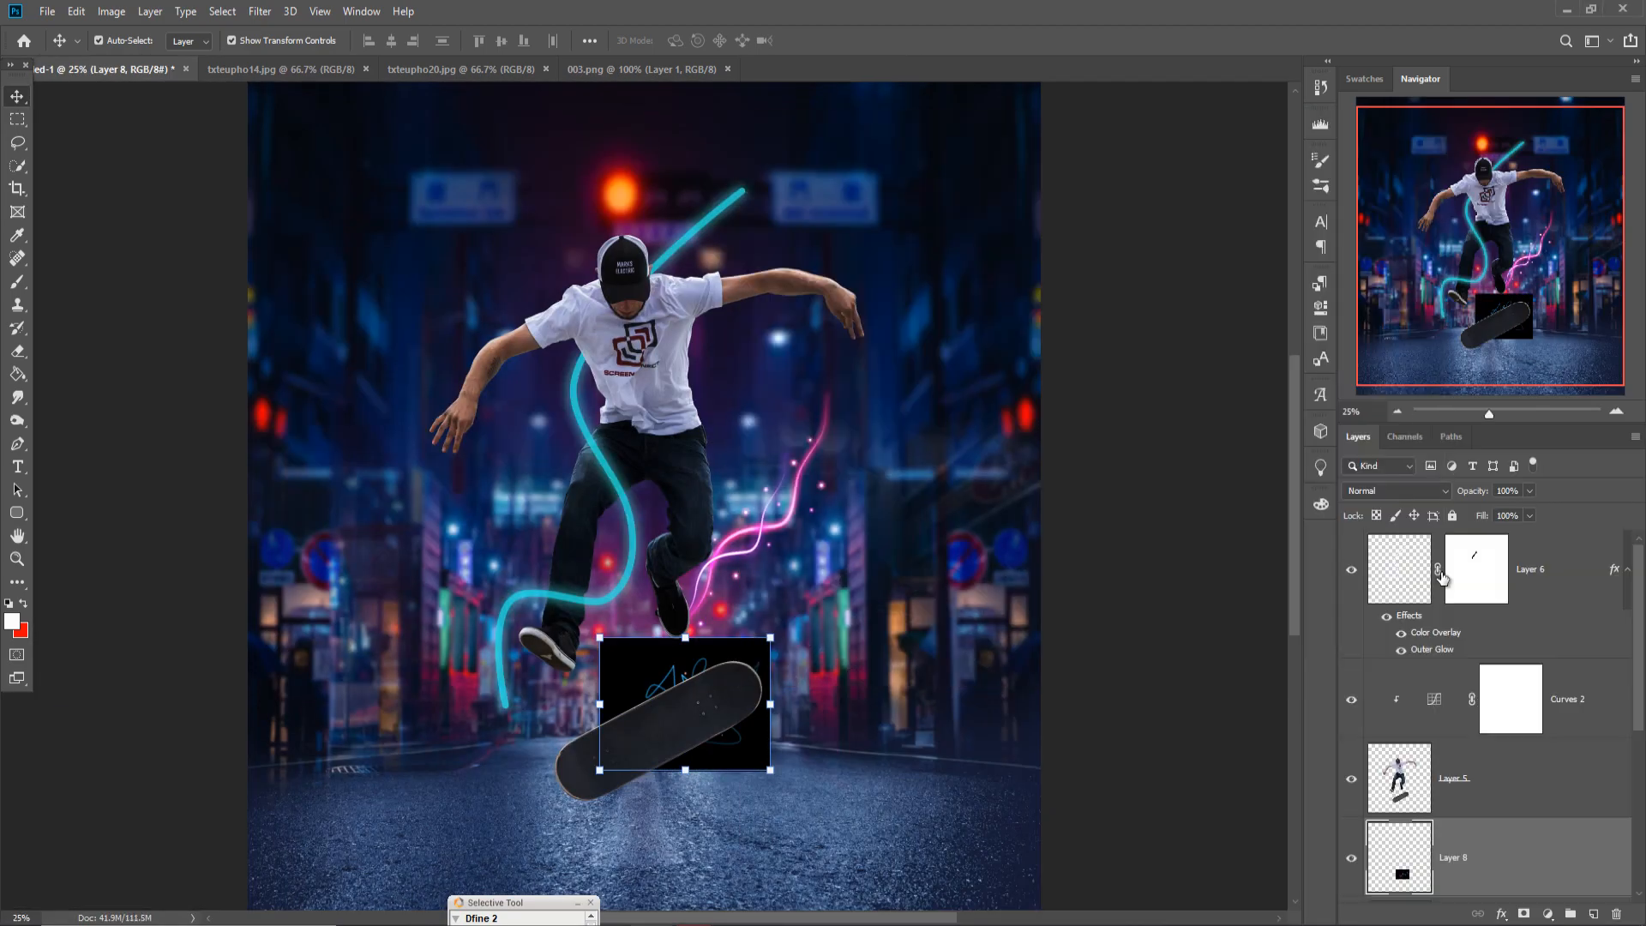
drag(1401, 861, 1494, 568)
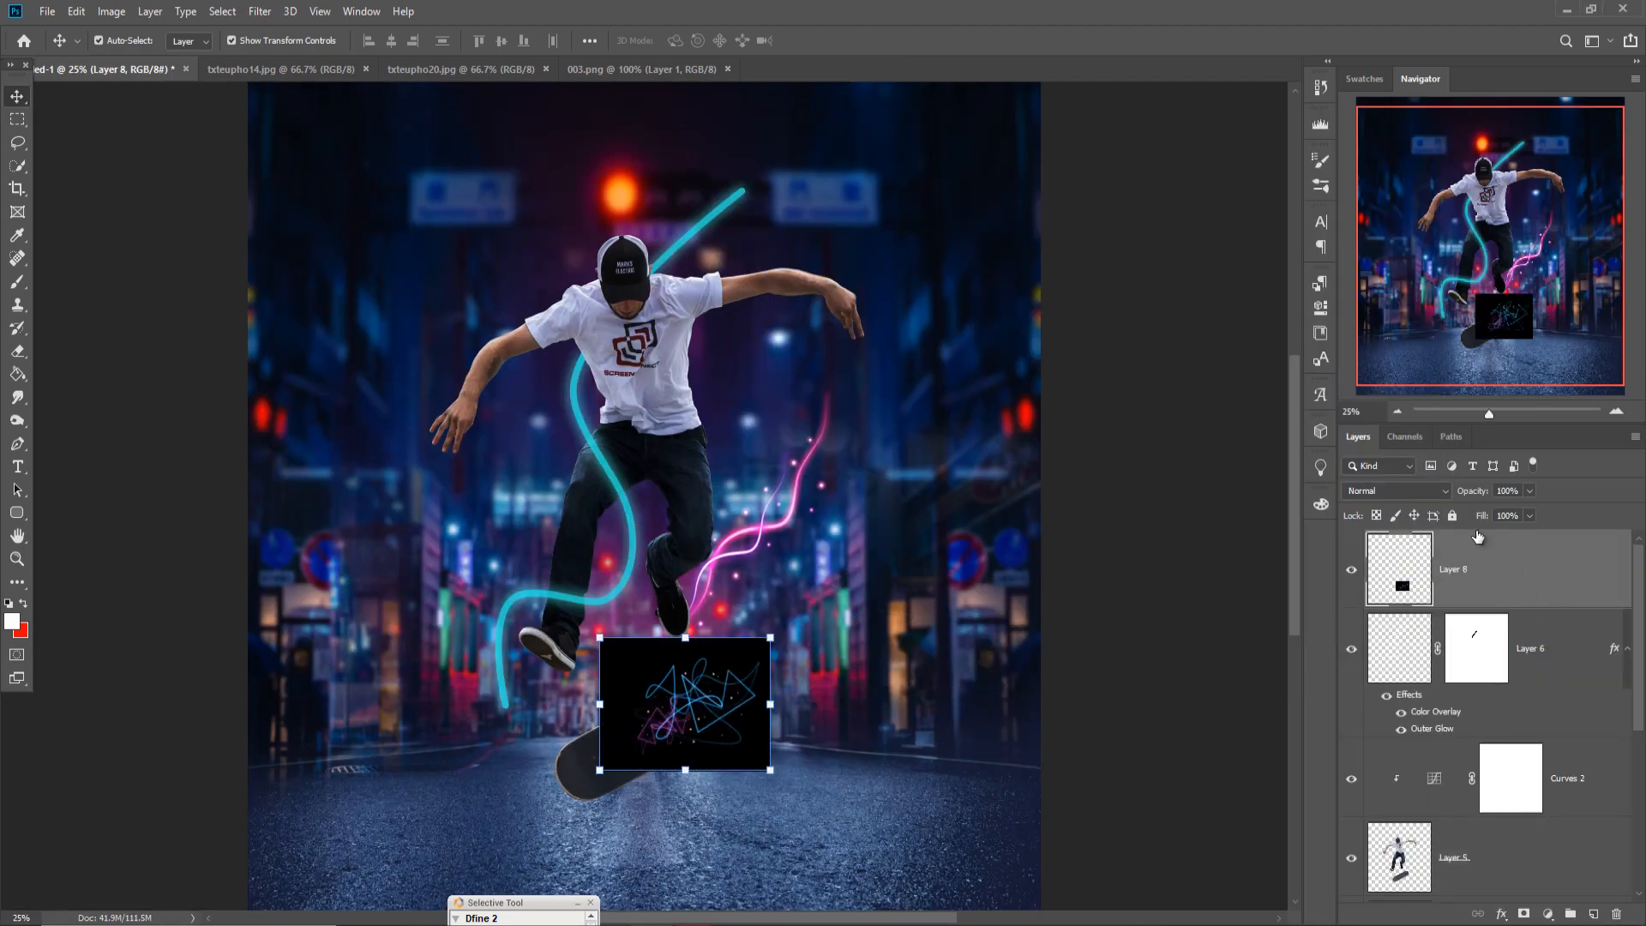
Set the scribble layer to Screen, enlarge it to about 154% and place it over the skateboard
click(1440, 491)
click(1396, 626)
drag(771, 638, 863, 566)
drag(744, 716, 626, 785)
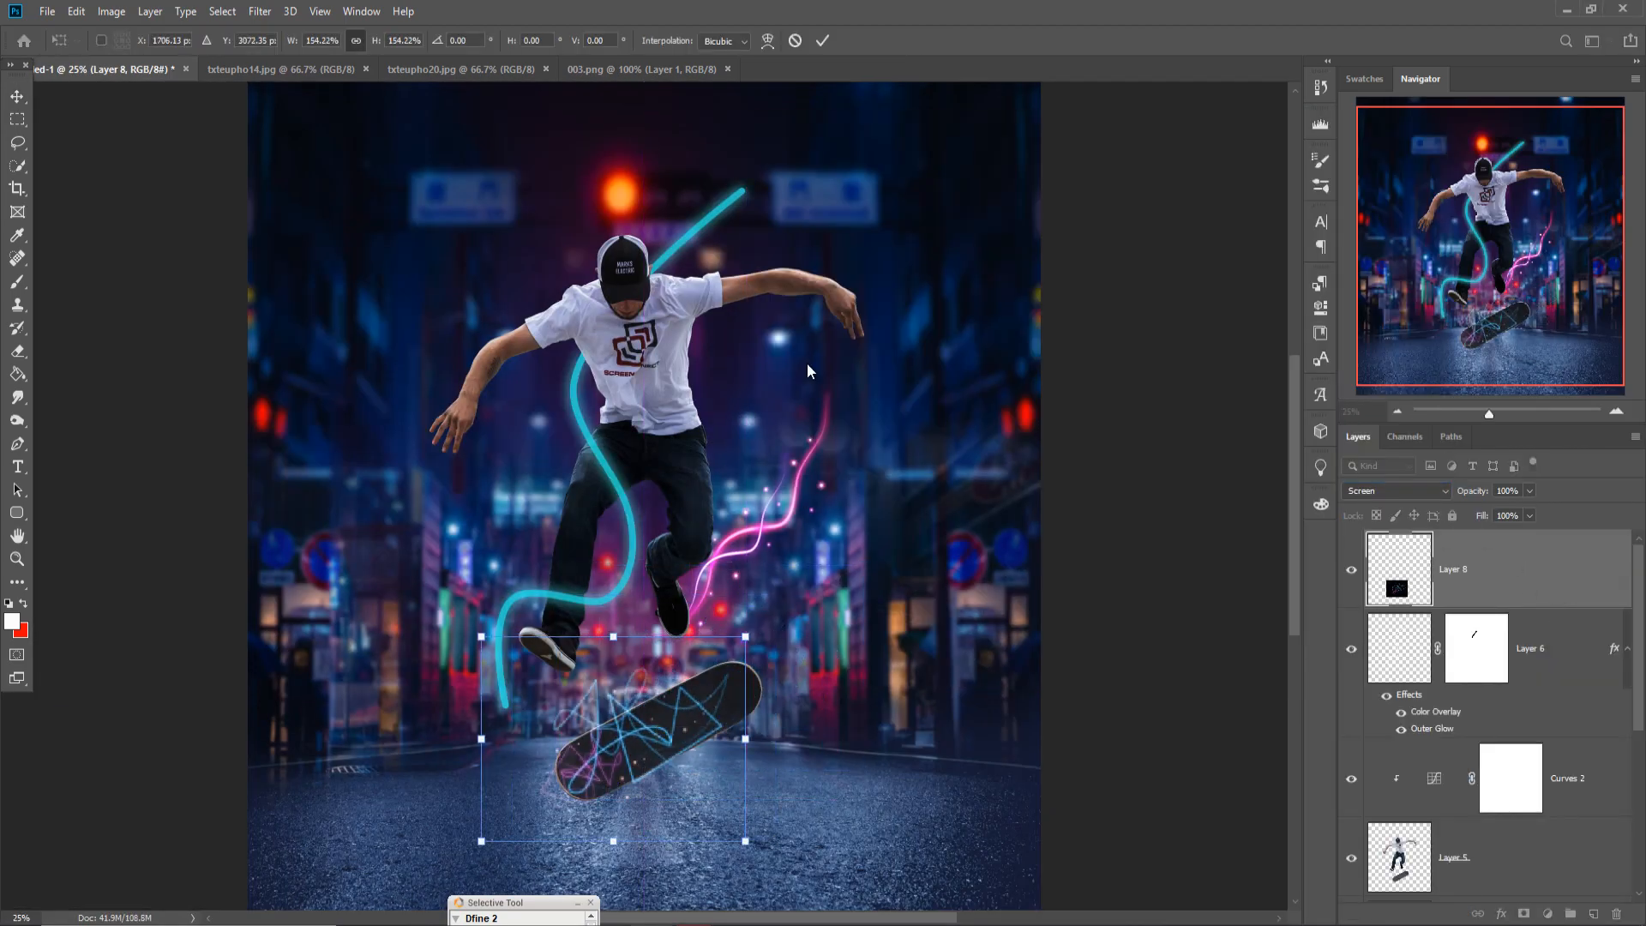
click(822, 41)
Add the green light swirl from 003.png in Screen mode, rotated around the skateboard's raised end
drag(639, 69, 1130, 120)
drag(1192, 503, 758, 677)
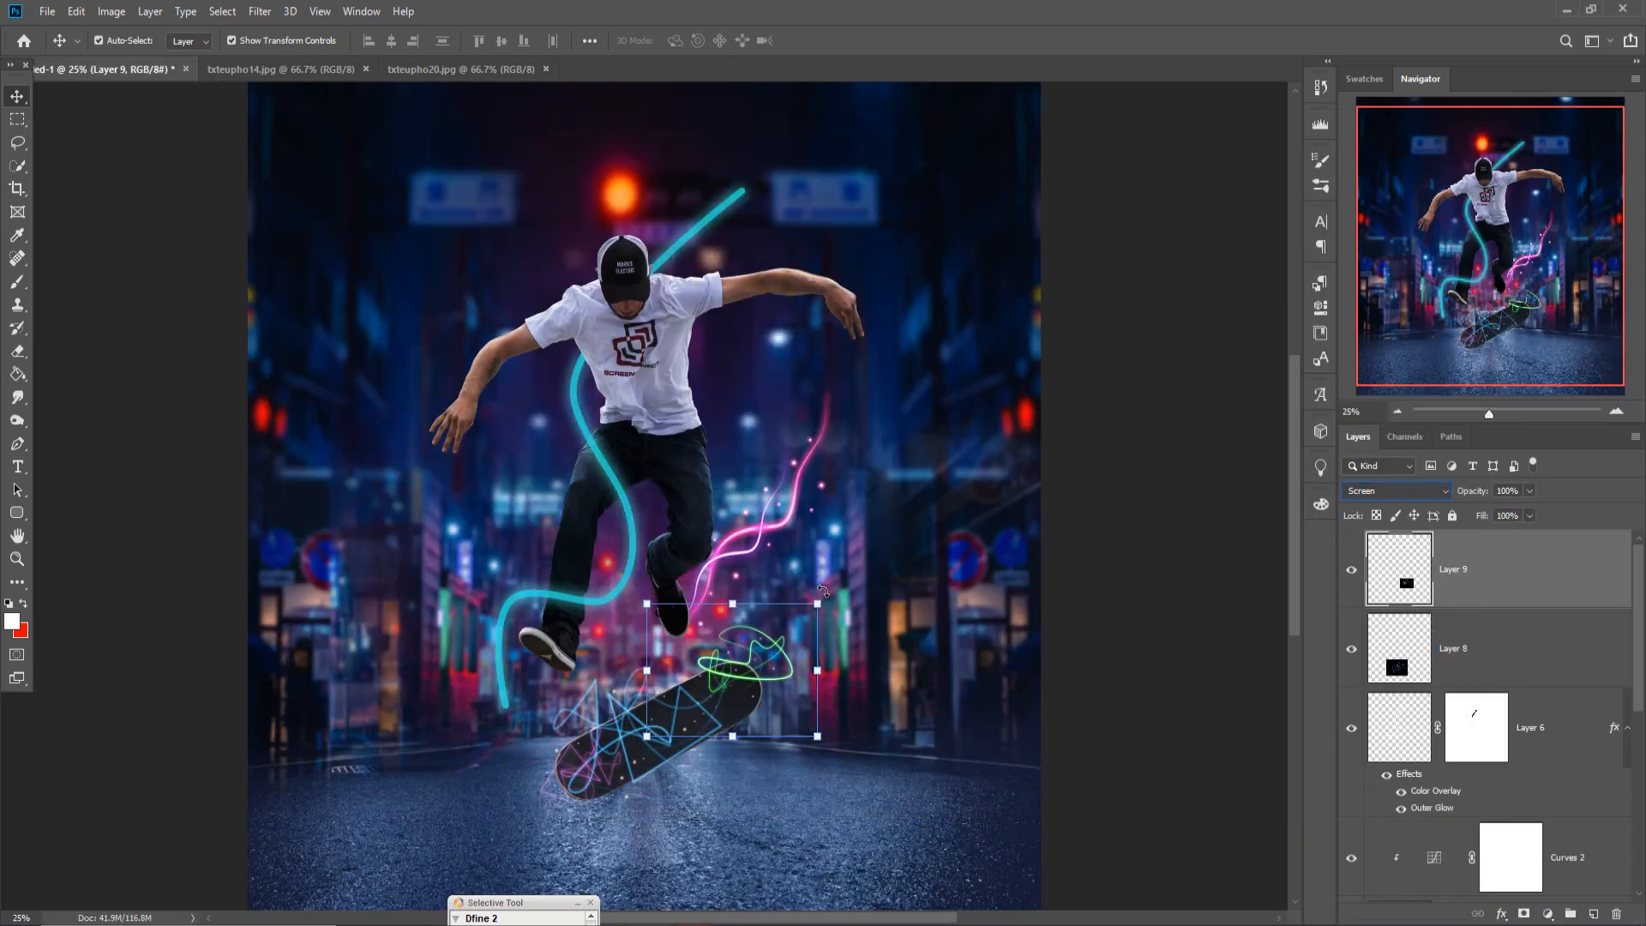
drag(720, 685, 733, 701)
click(822, 41)
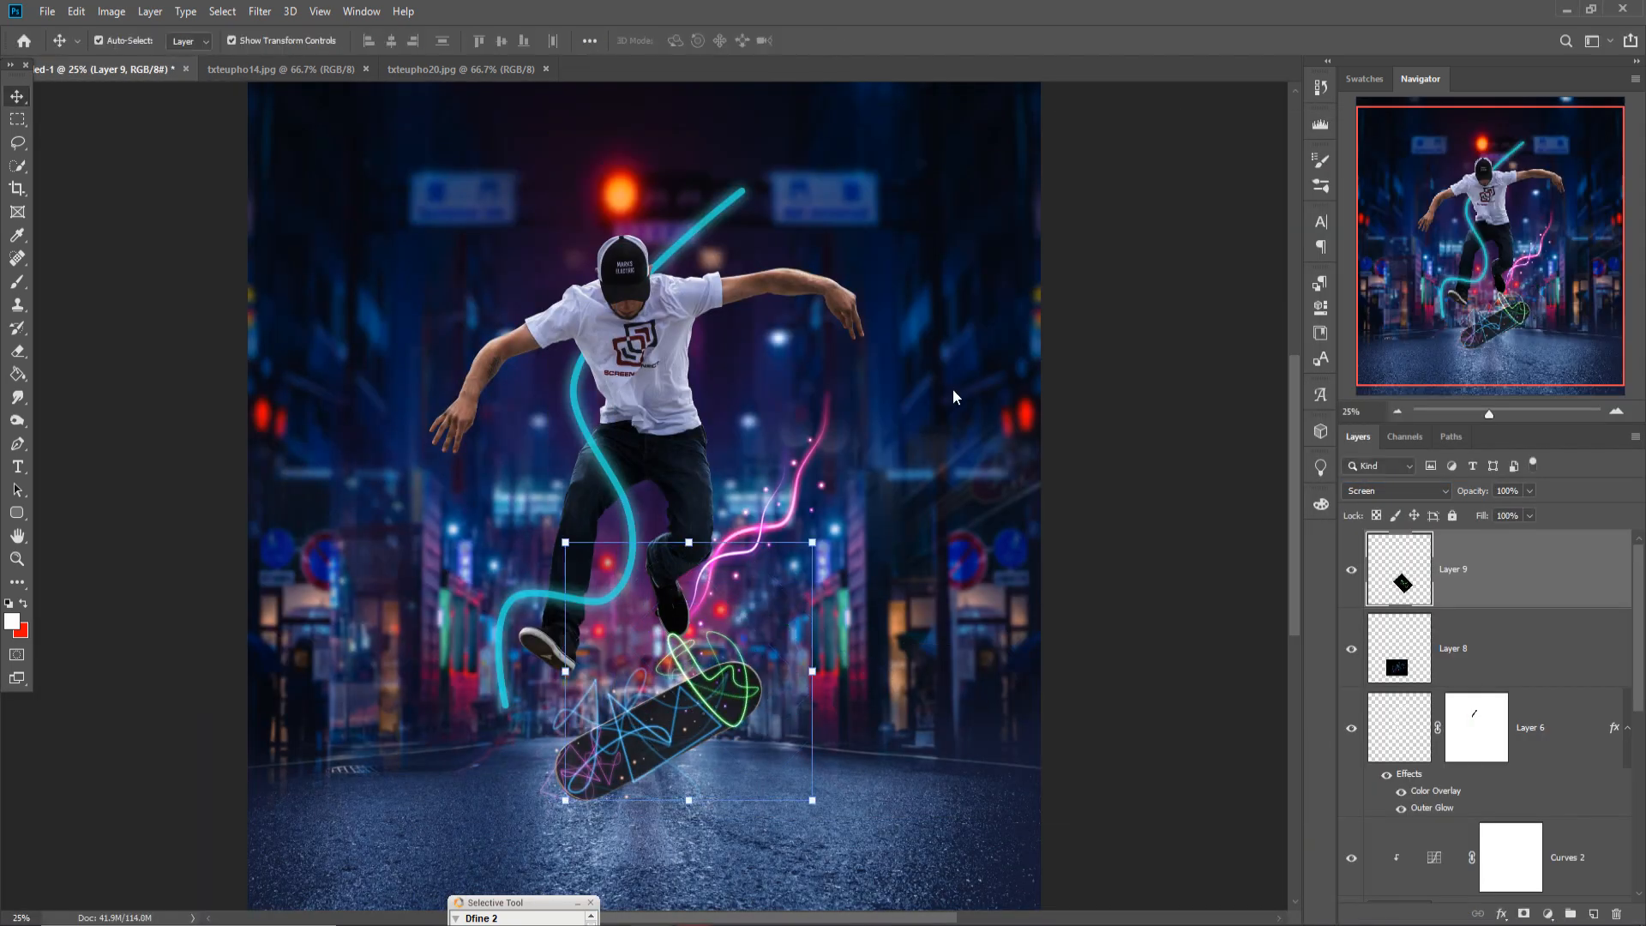
Add another pink swirl from 001.png in Screen mode, enlarge it to about 205% and place it across the shirt and the arm at image right
click(461, 69)
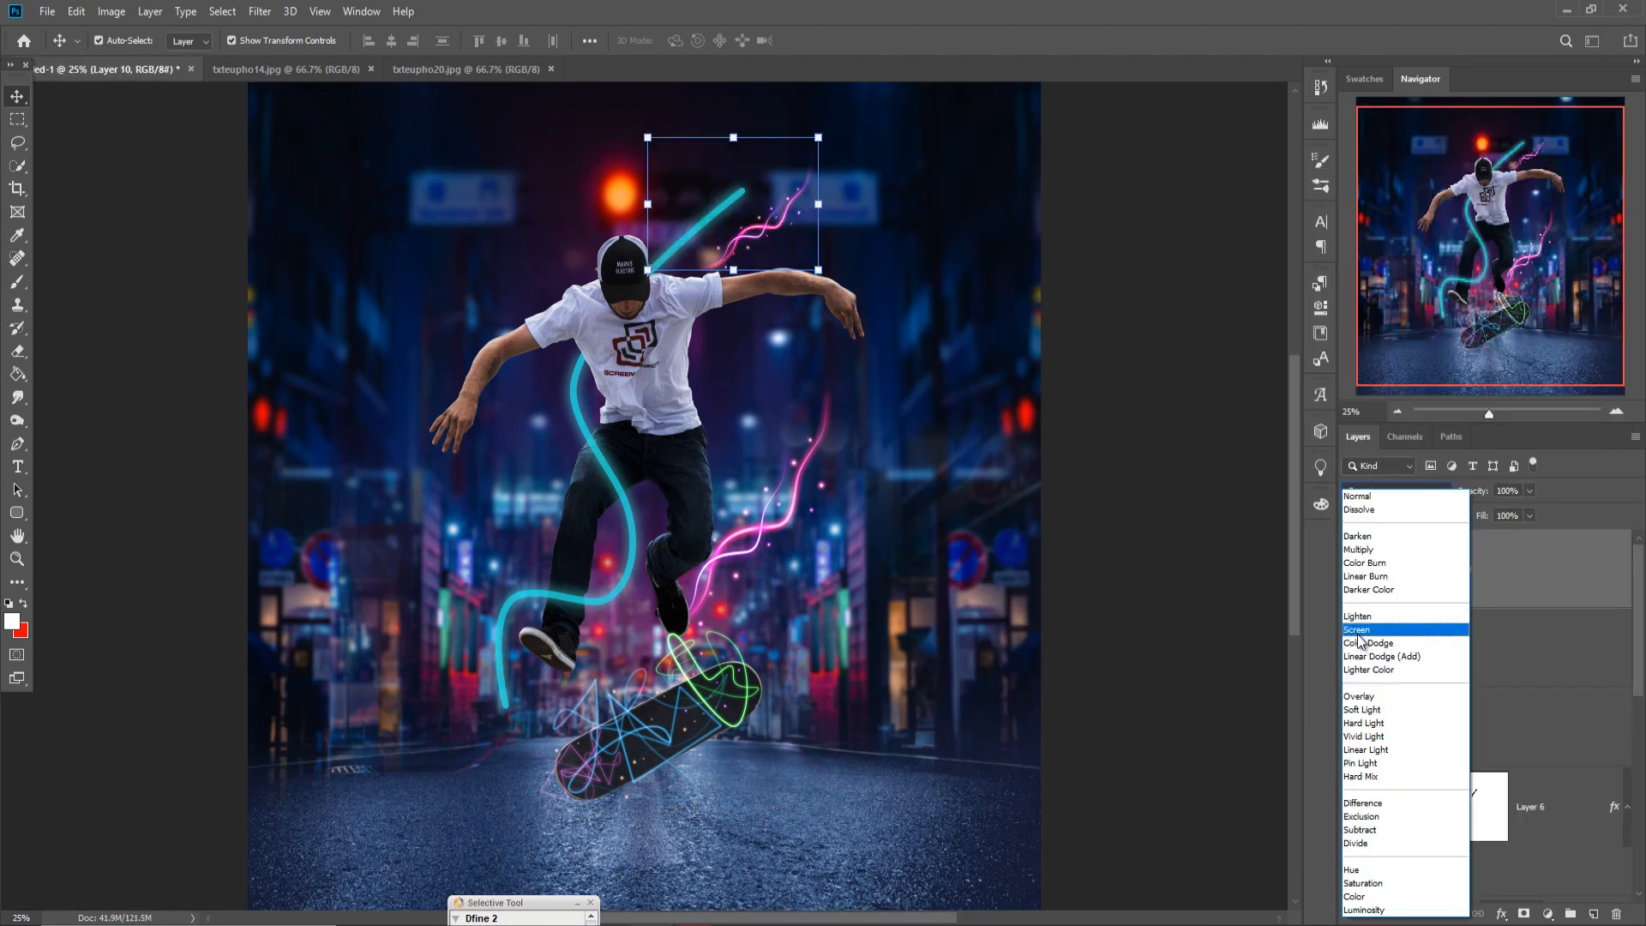
click(1358, 632)
drag(818, 137, 999, 17)
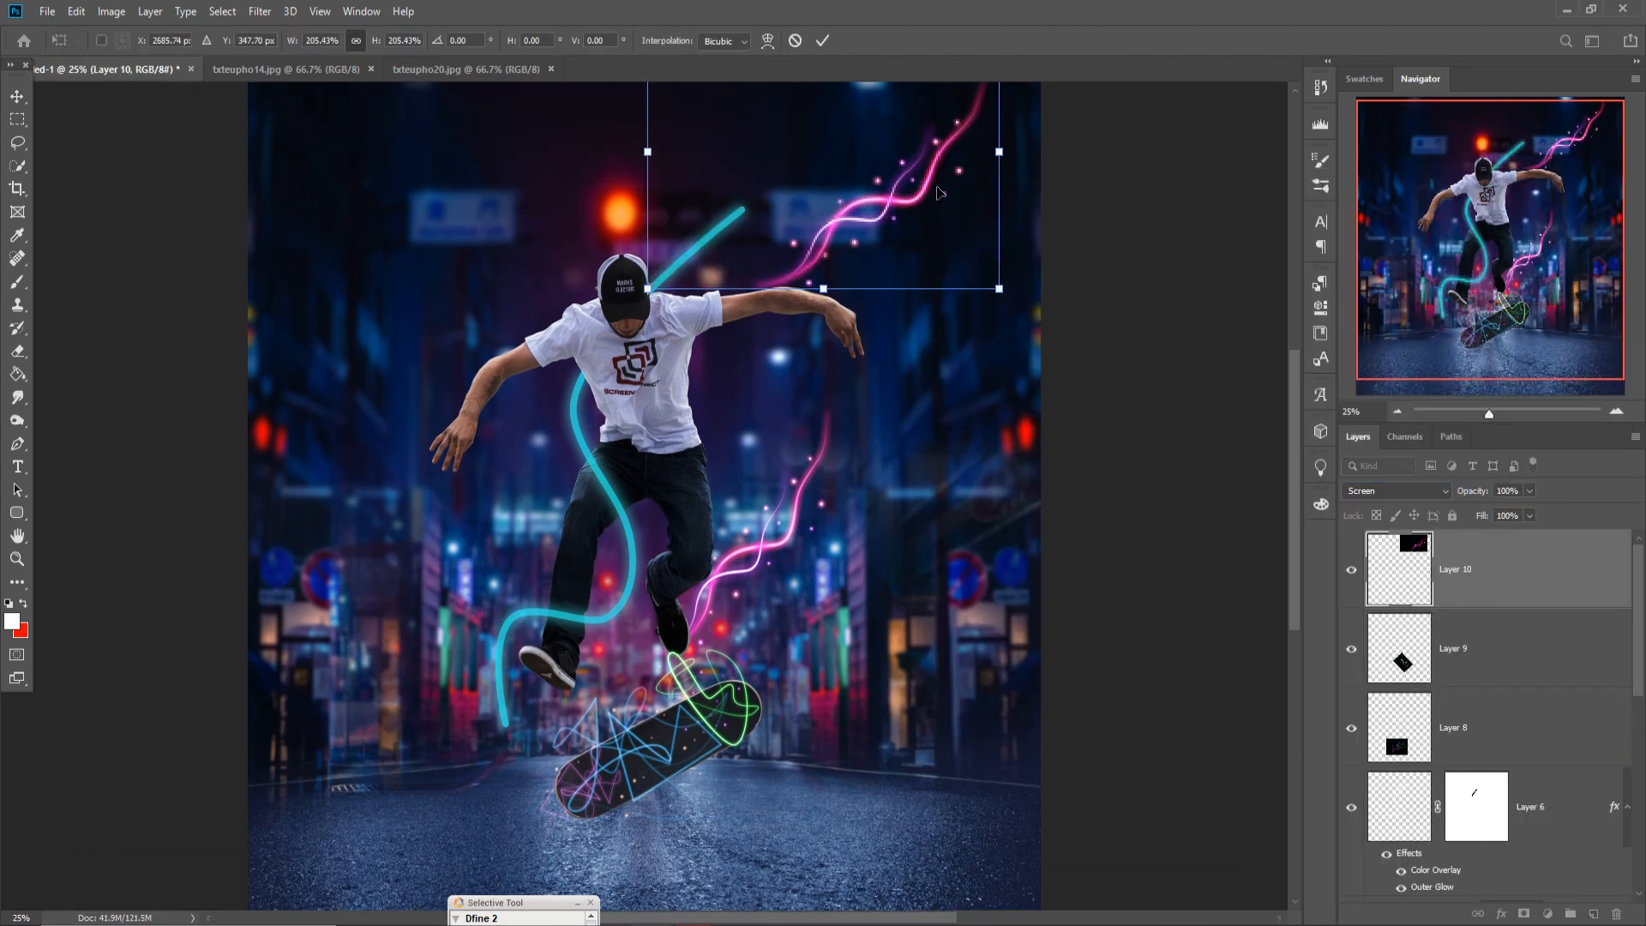
drag(921, 206, 770, 344)
drag(847, 152, 463, 283)
click(821, 42)
Duplicate the pink arm swirl and transform the copy to wrap along the skateboarder's other arm
right_click(1492, 570)
click(1406, 265)
click(951, 249)
drag(634, 248, 507, 372)
drag(463, 227, 348, 338)
drag(530, 337, 524, 366)
click(75, 12)
mouse_move(103, 414)
click(325, 528)
click(821, 40)
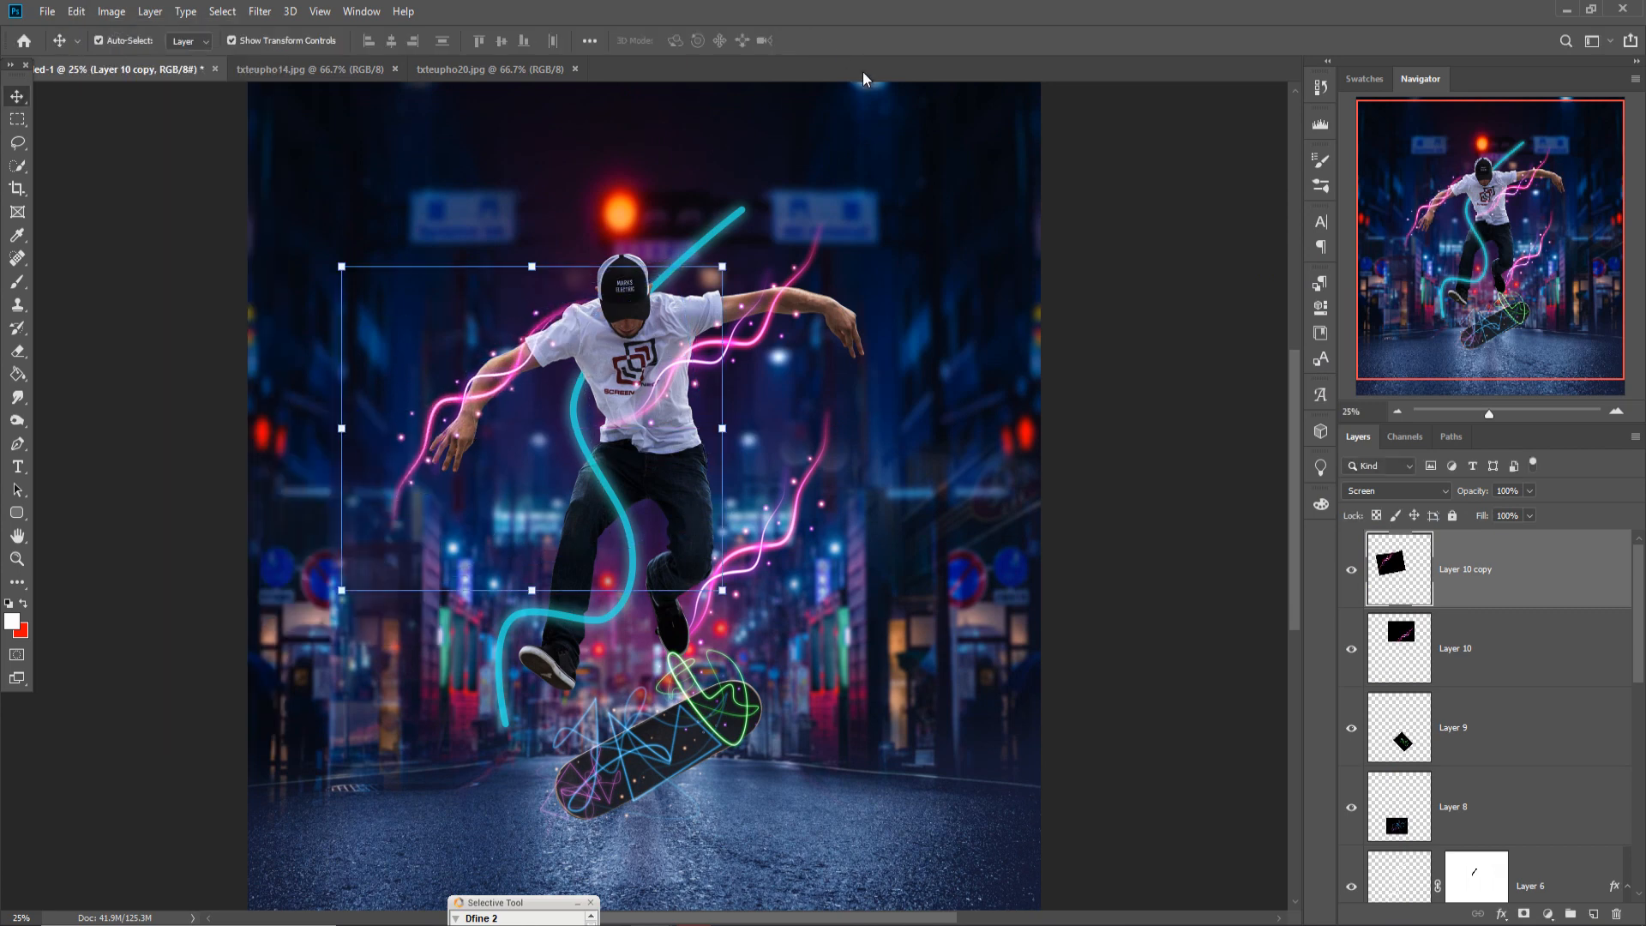
Copy the green swirl from 003.png into the composite again, near the front shoe
mouse_move(662, 922)
click(1223, 875)
drag(938, 491, 529, 661)
click(1258, 254)
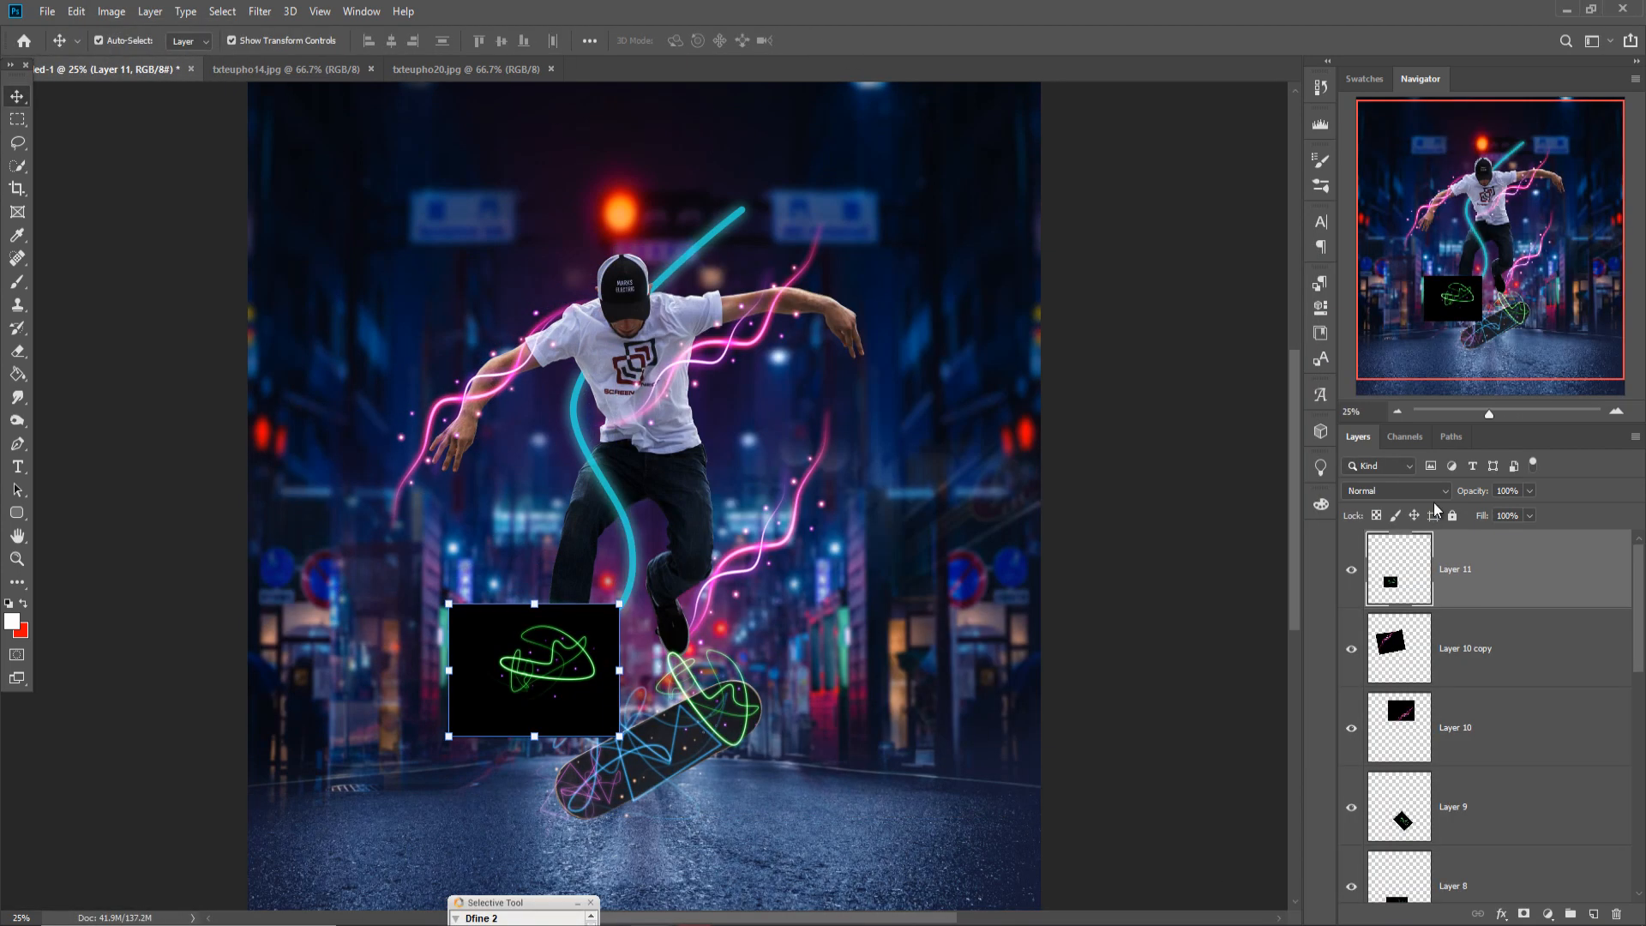
Blend the copied green swirl in Color Dodge mode, rotate it about 34.55° and fit it around the front shoe
click(1396, 491)
click(1368, 643)
drag(631, 595, 650, 673)
drag(557, 682, 552, 671)
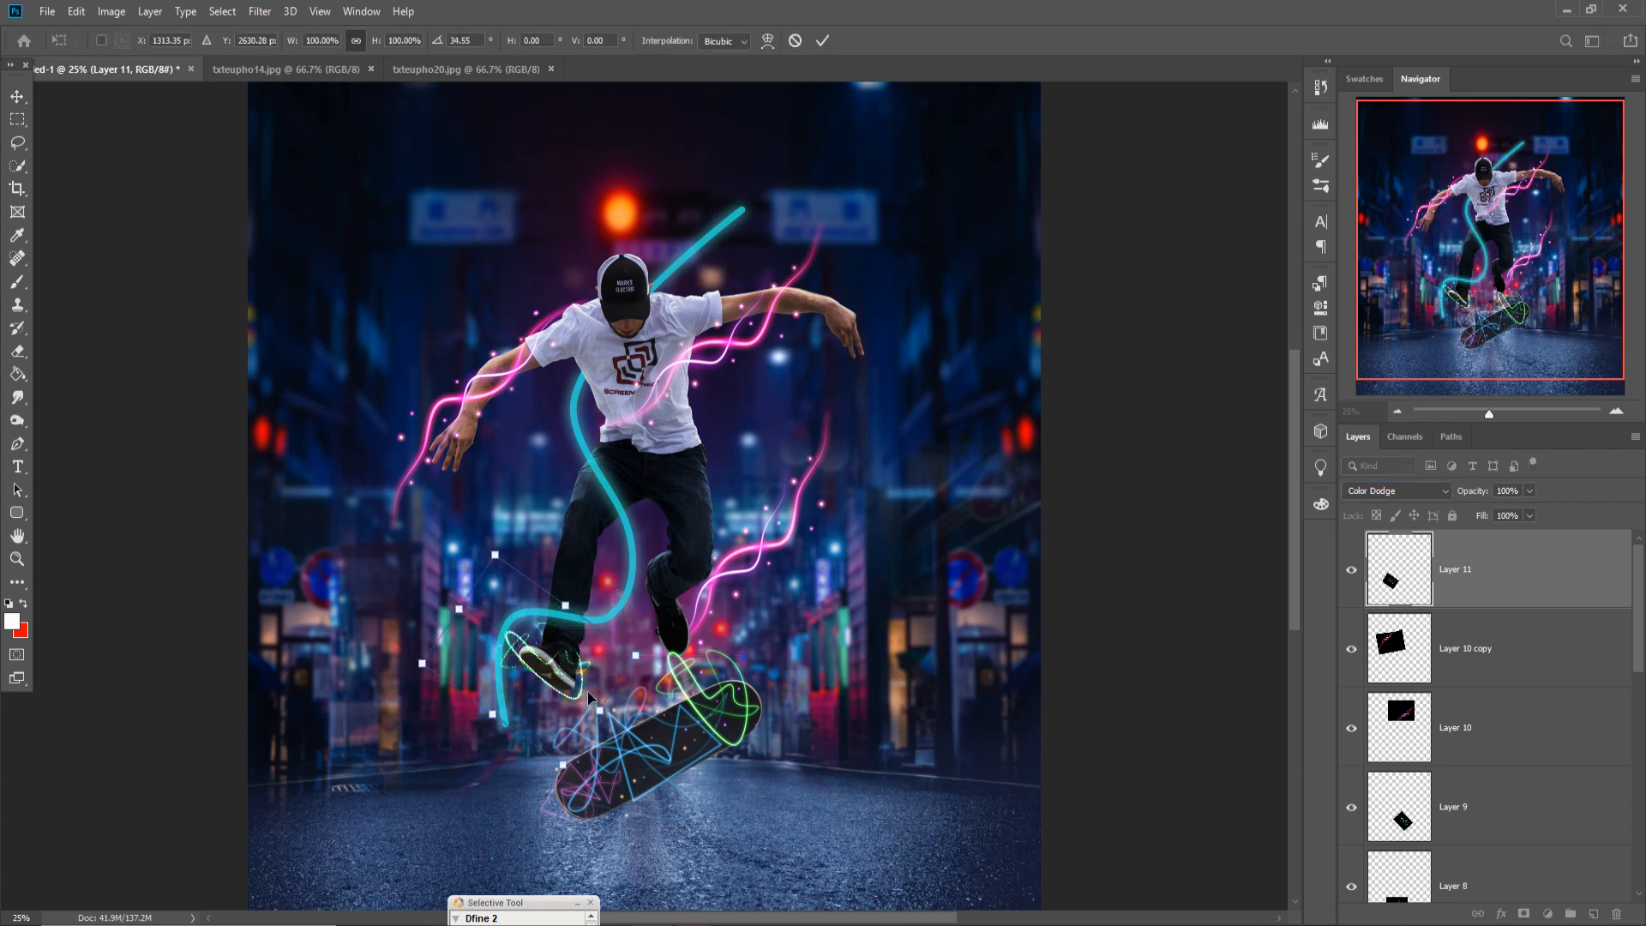
click(822, 40)
Duplicate the pink swirl on Layer 10 and rotate and move the copy down along the leg at image right
click(1477, 641)
right_click(1490, 725)
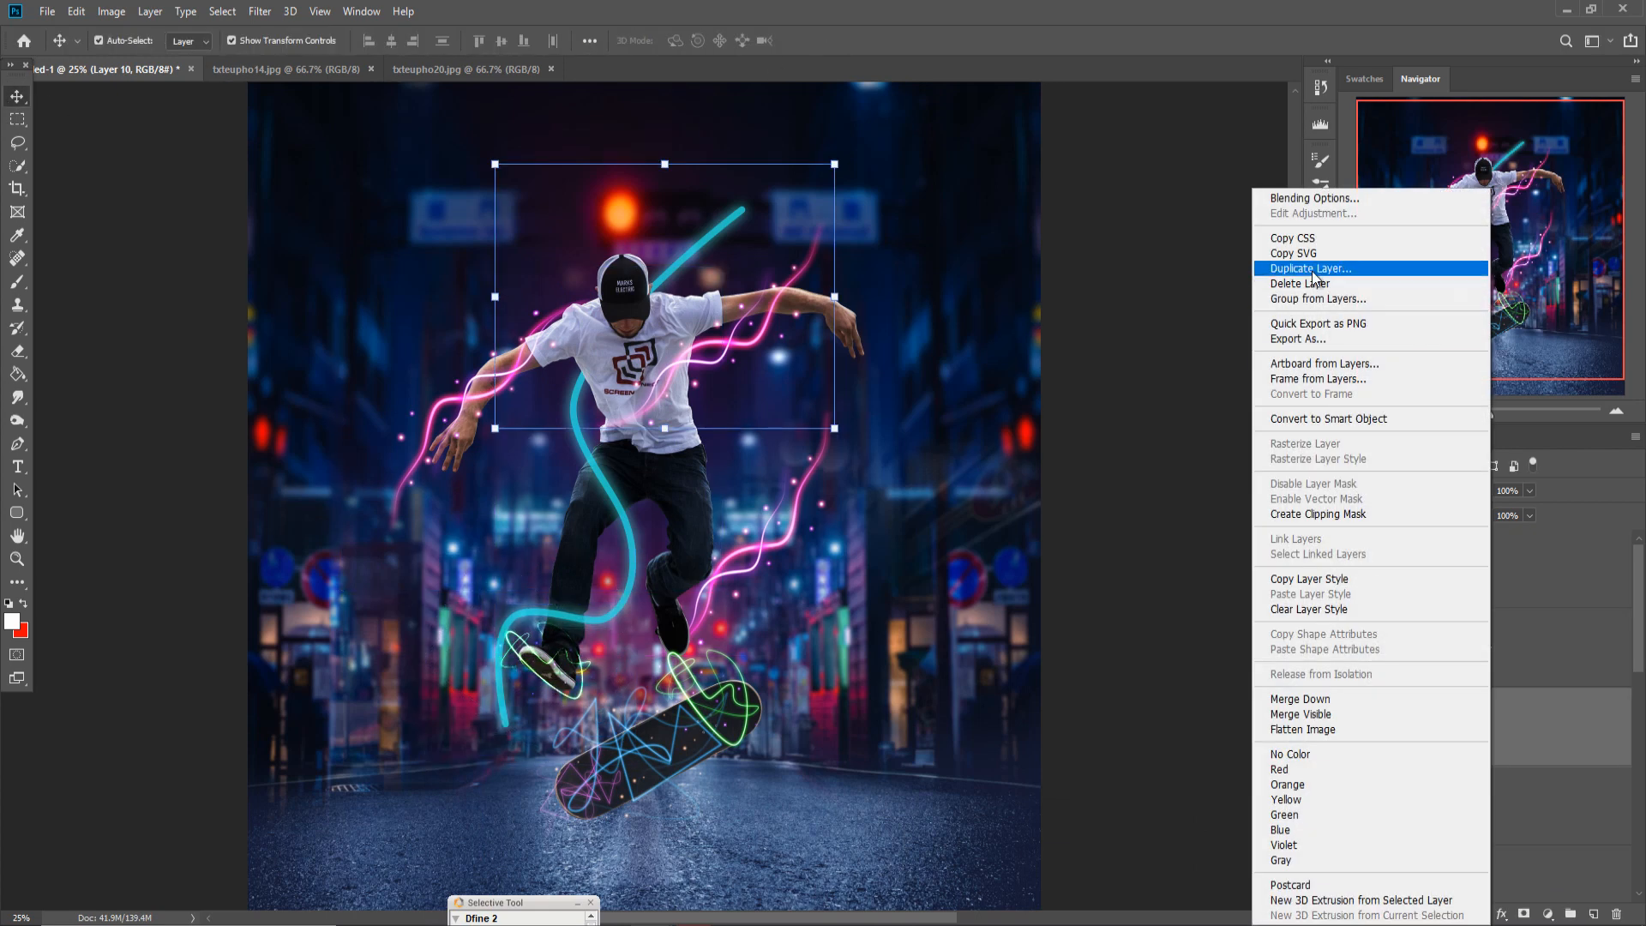
click(1313, 269)
click(950, 257)
drag(835, 164, 817, 177)
drag(823, 164, 667, 96)
drag(677, 210, 655, 379)
drag(654, 265, 638, 411)
drag(656, 505, 695, 427)
click(822, 40)
Recolour the leg swirl blue with a clipped Hue/Saturation adjustment set to Hue -103
click(1548, 914)
click(1457, 754)
click(1171, 670)
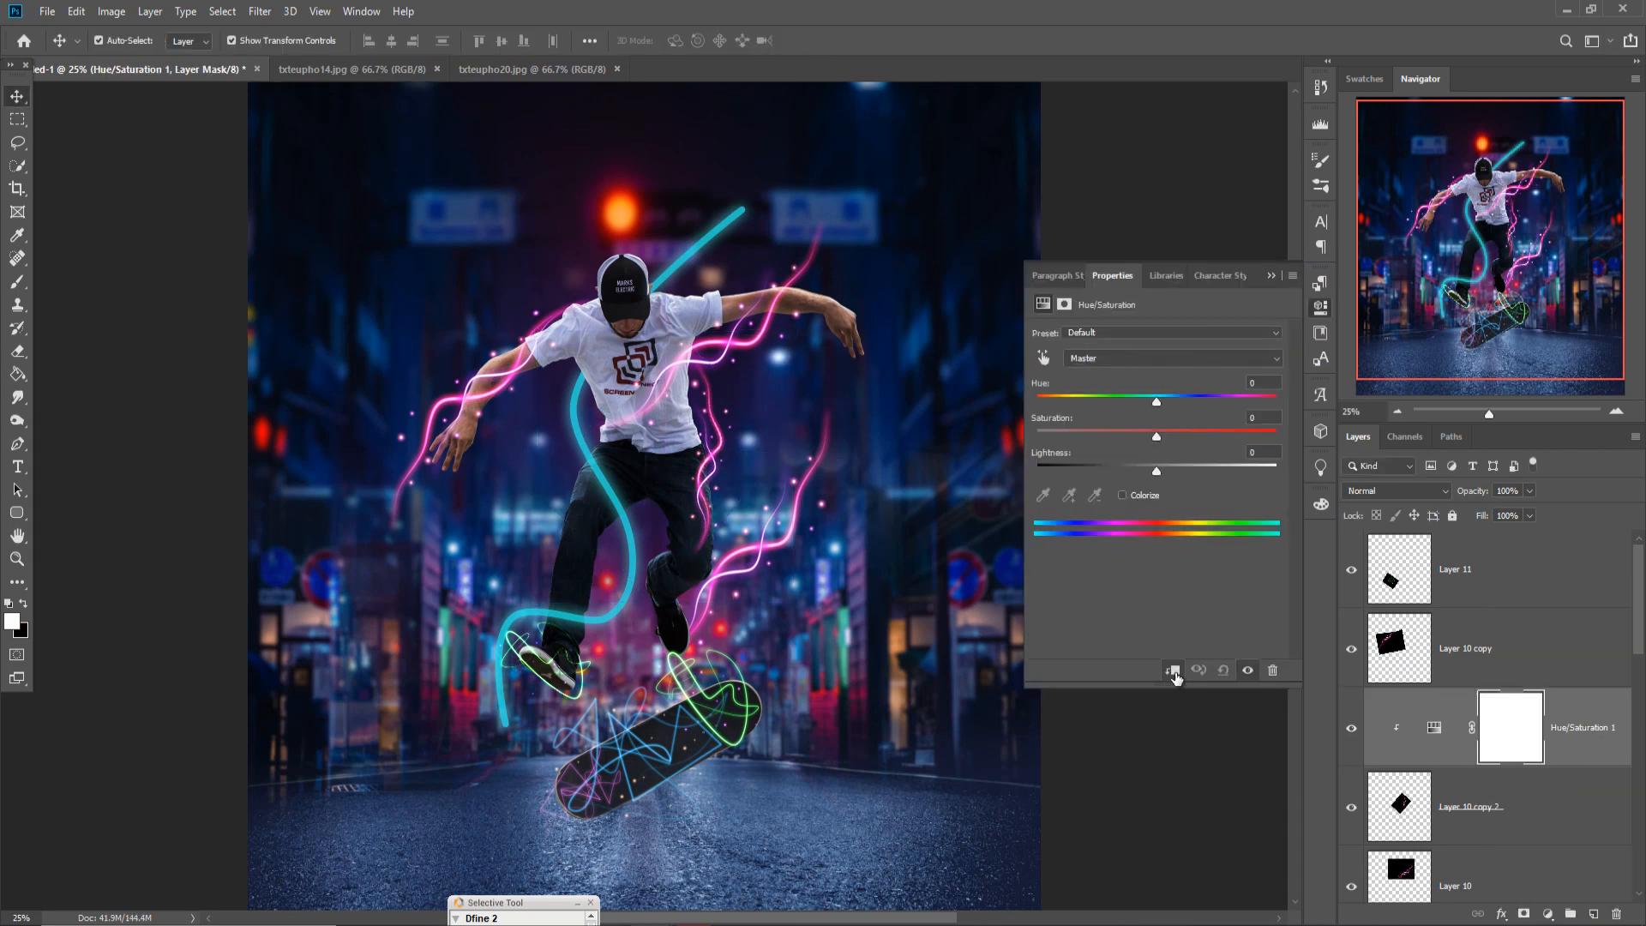
drag(1156, 397, 1078, 417)
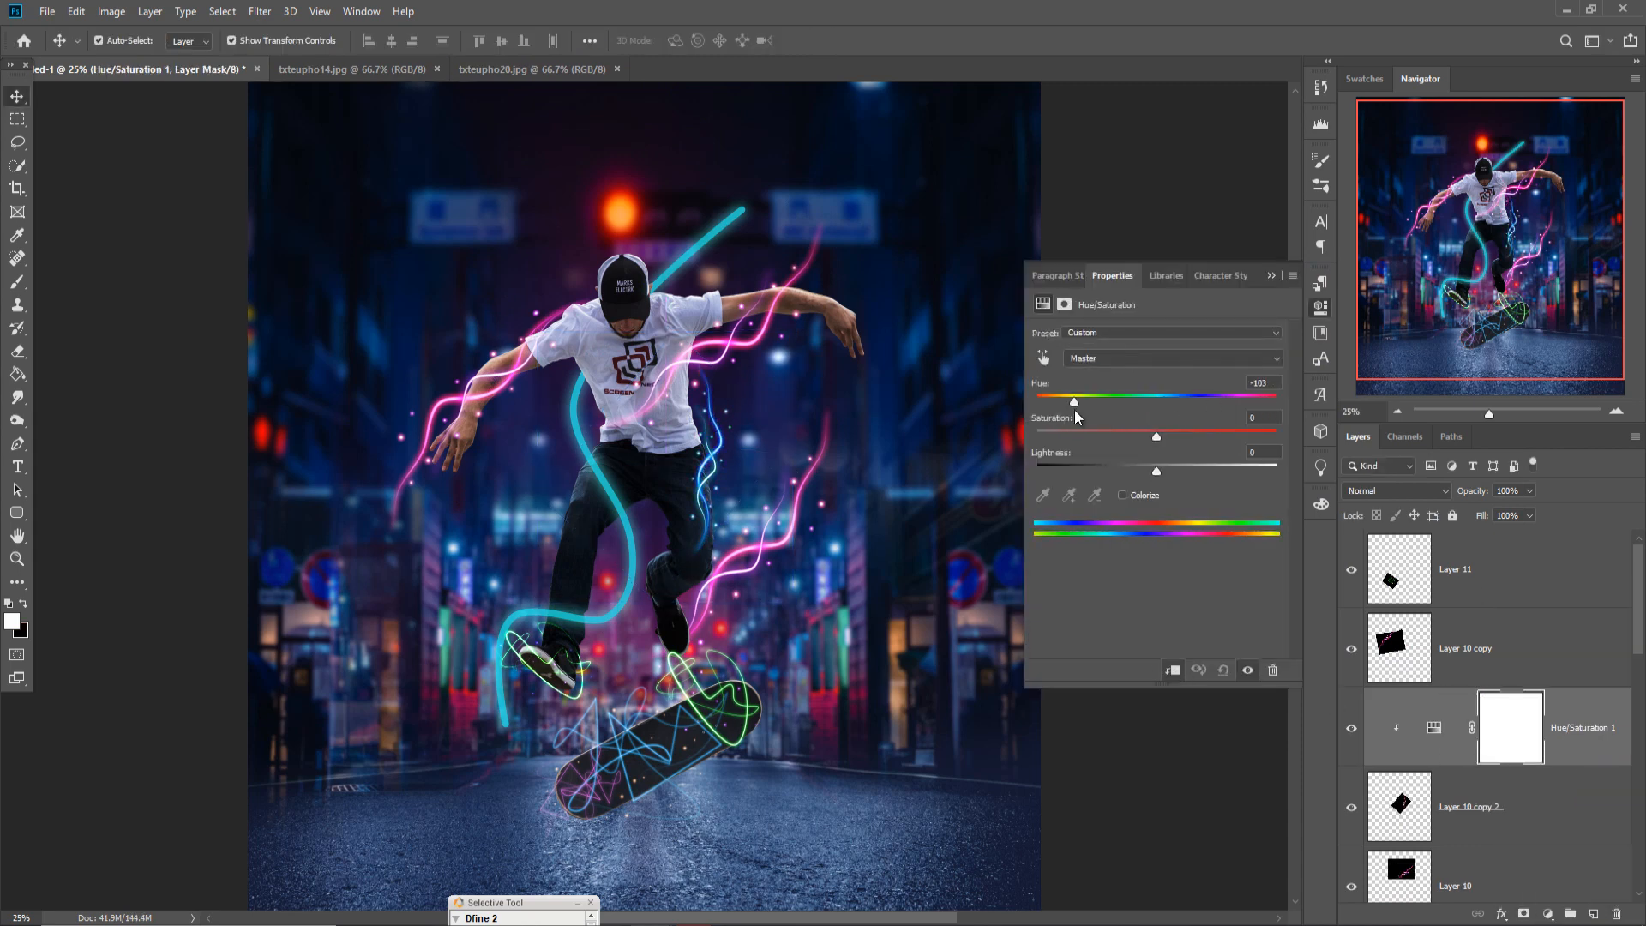
click(1271, 275)
Merge the Hue/Saturation adjustment with its swirl layer and set the merged layer to Screen mode
shift+click(1582, 797)
right_click(1581, 759)
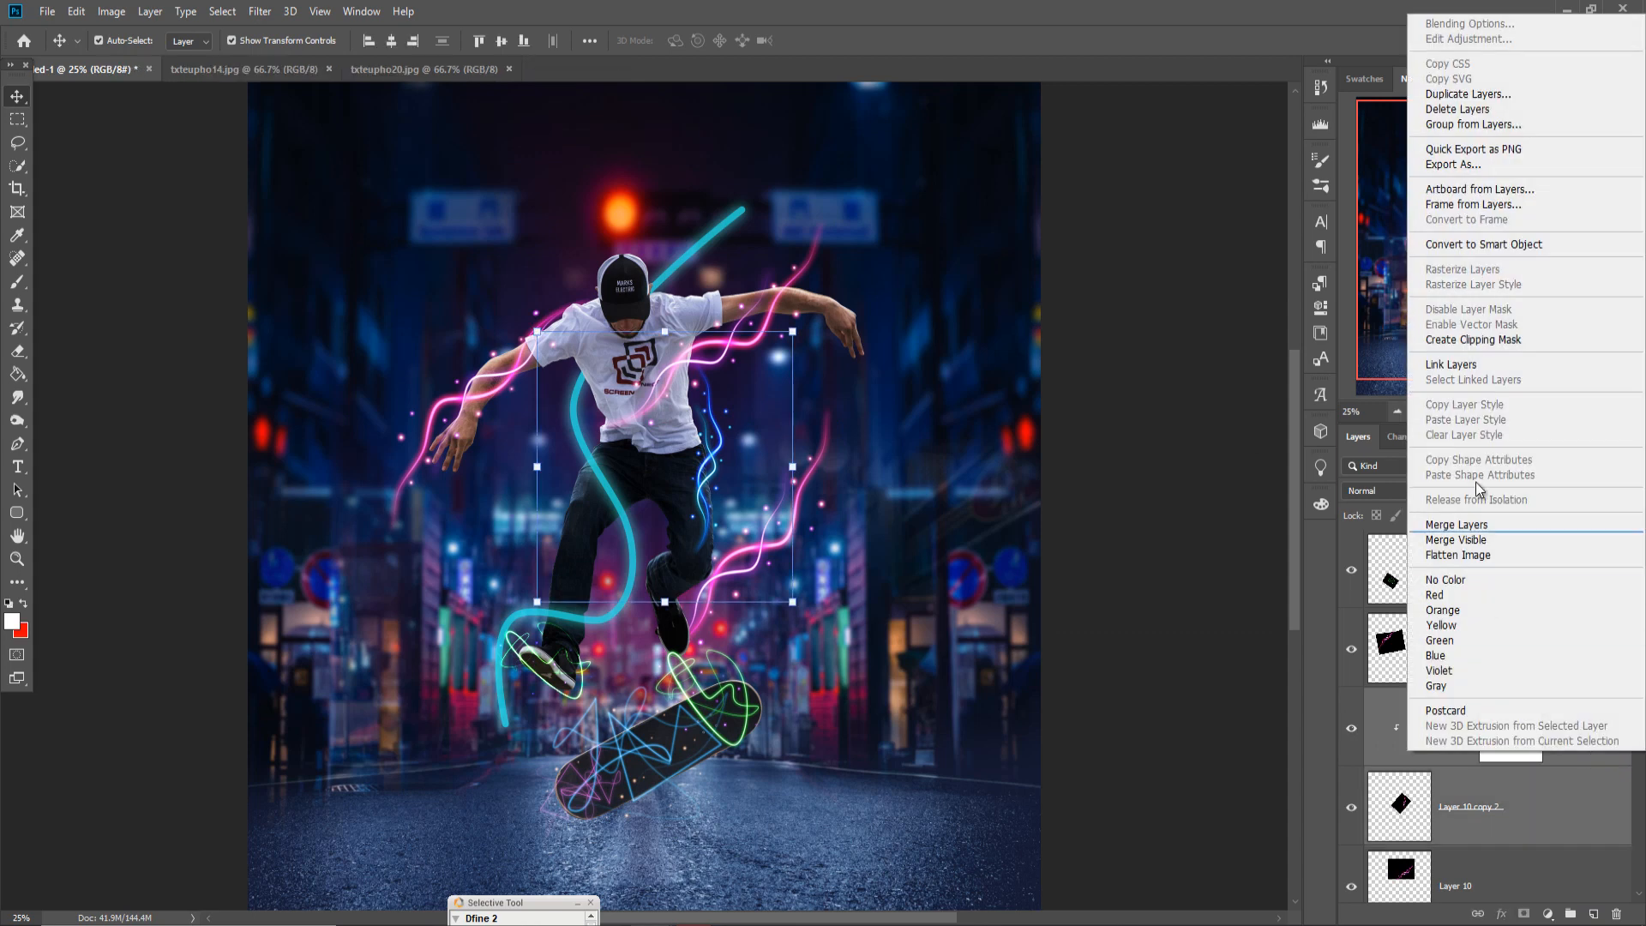
click(1468, 526)
click(1397, 491)
click(1382, 621)
Transform the blue swirl to fit along the outer side of the hip and thigh at image right
drag(809, 329, 786, 306)
drag(783, 303, 726, 463)
key(Return)
Duplicate the blue swirl, scale the copy to 112.5%, rotate it about 22.45° and fit it along the other leg
right_click(1481, 729)
click(1449, 268)
key(Return)
drag(614, 537, 568, 541)
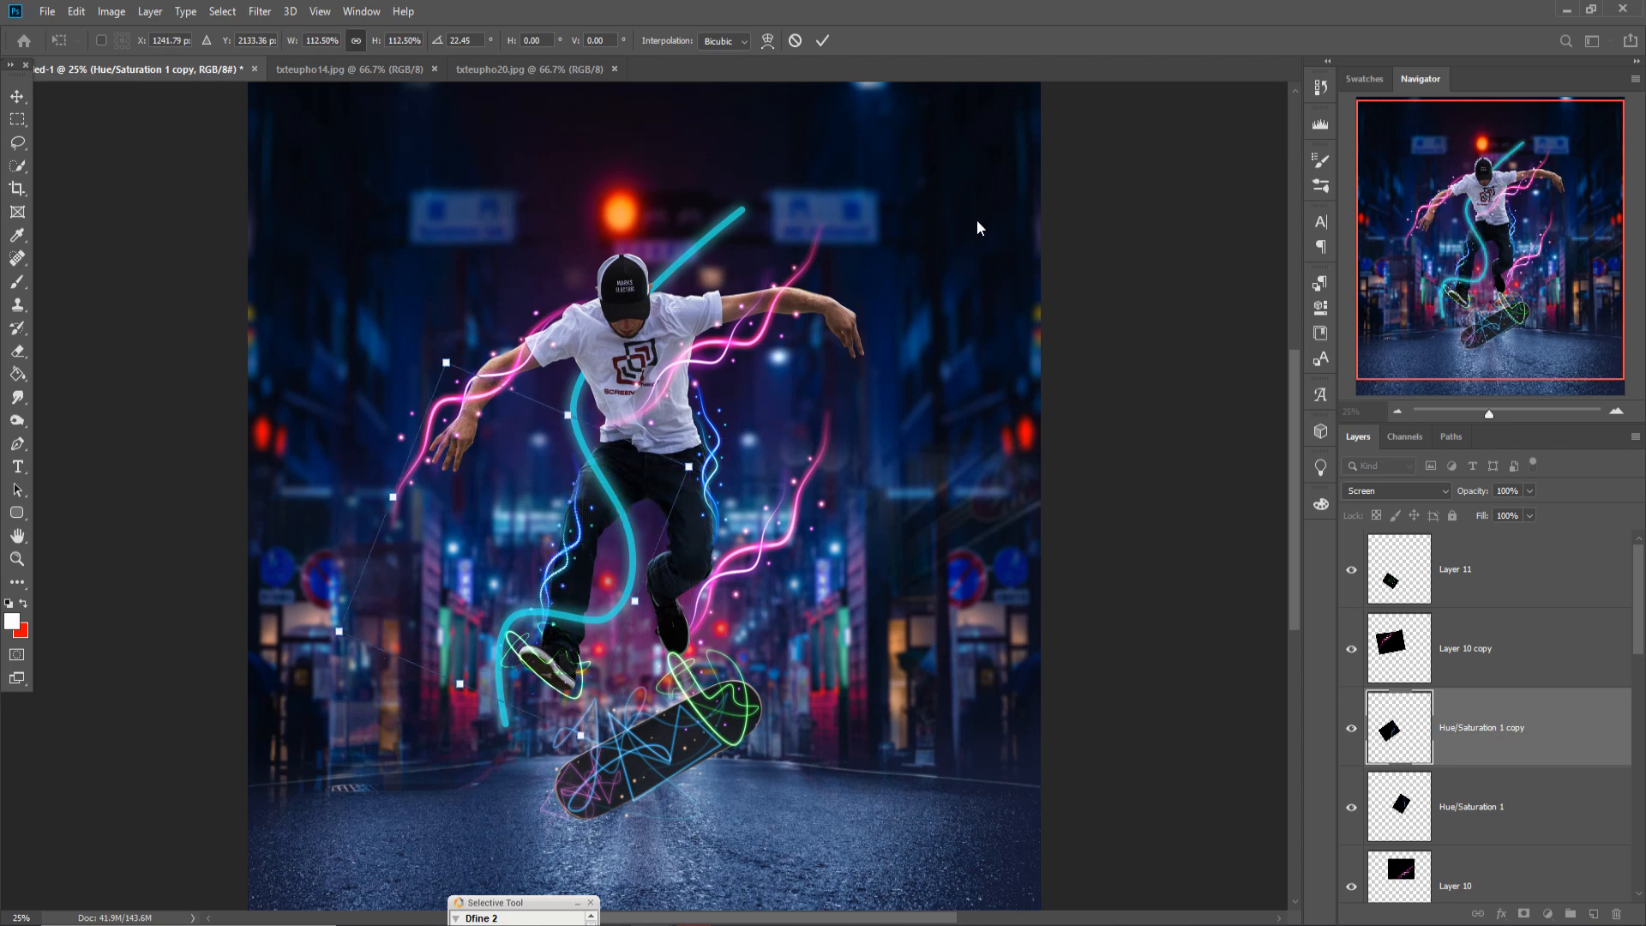
click(822, 41)
Set the skateboard light-line layer (Layer 8) to Linear Dodge (Add) and duplicate it
scroll(1397, 660, down, 5)
click(1468, 600)
click(1396, 490)
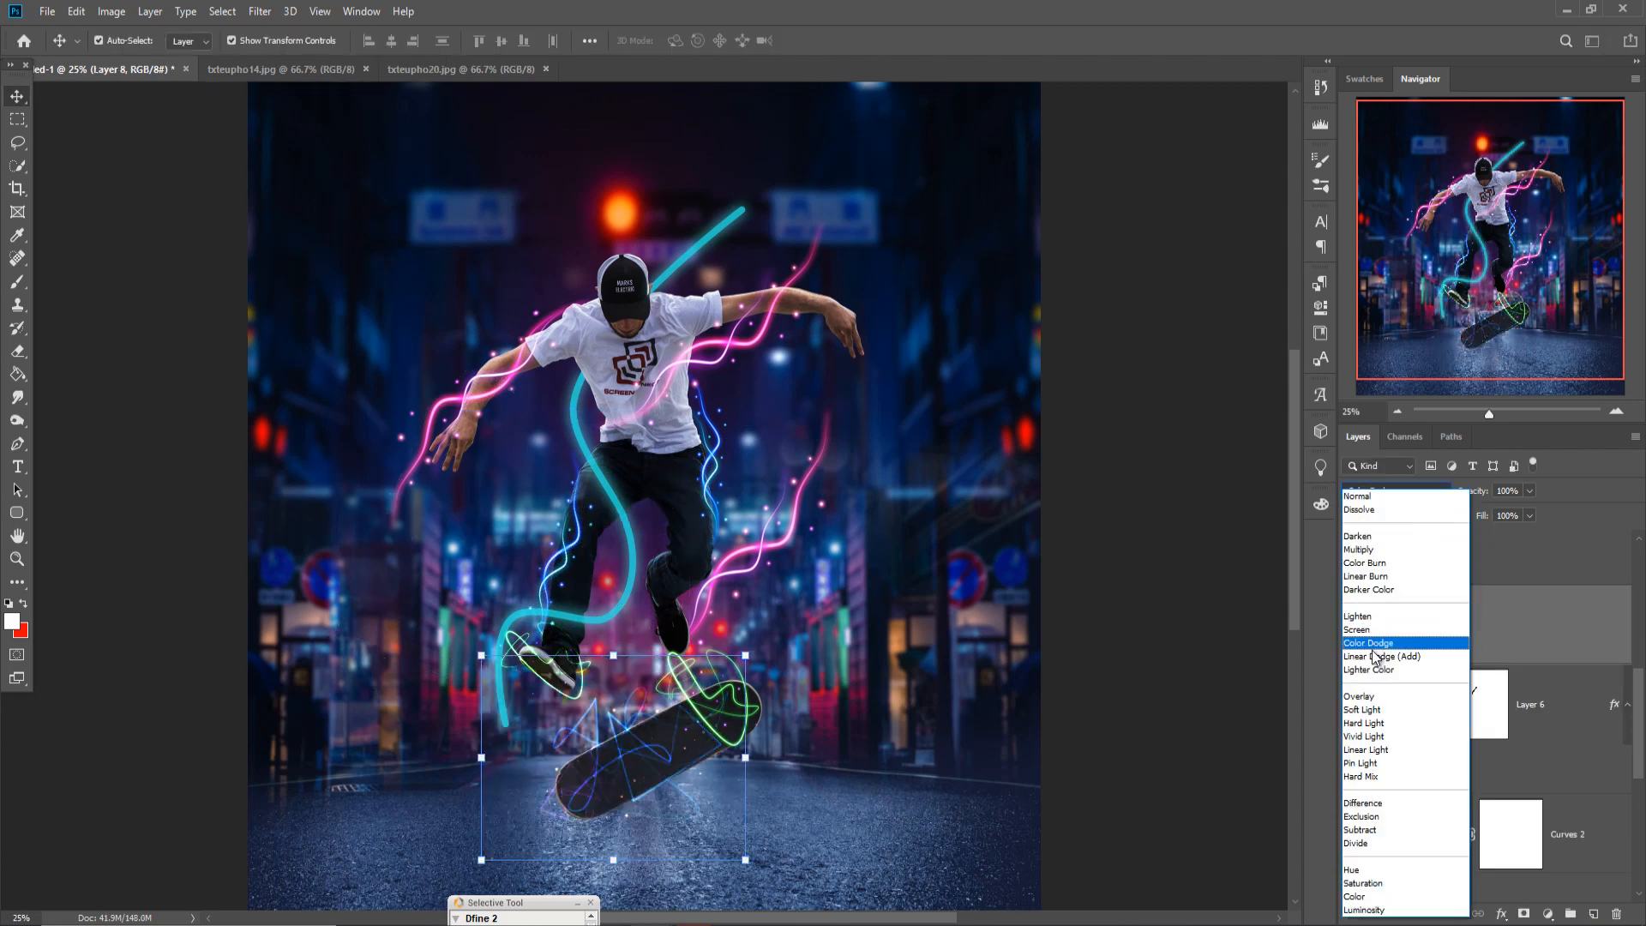
click(1380, 656)
right_click(1559, 626)
click(1449, 281)
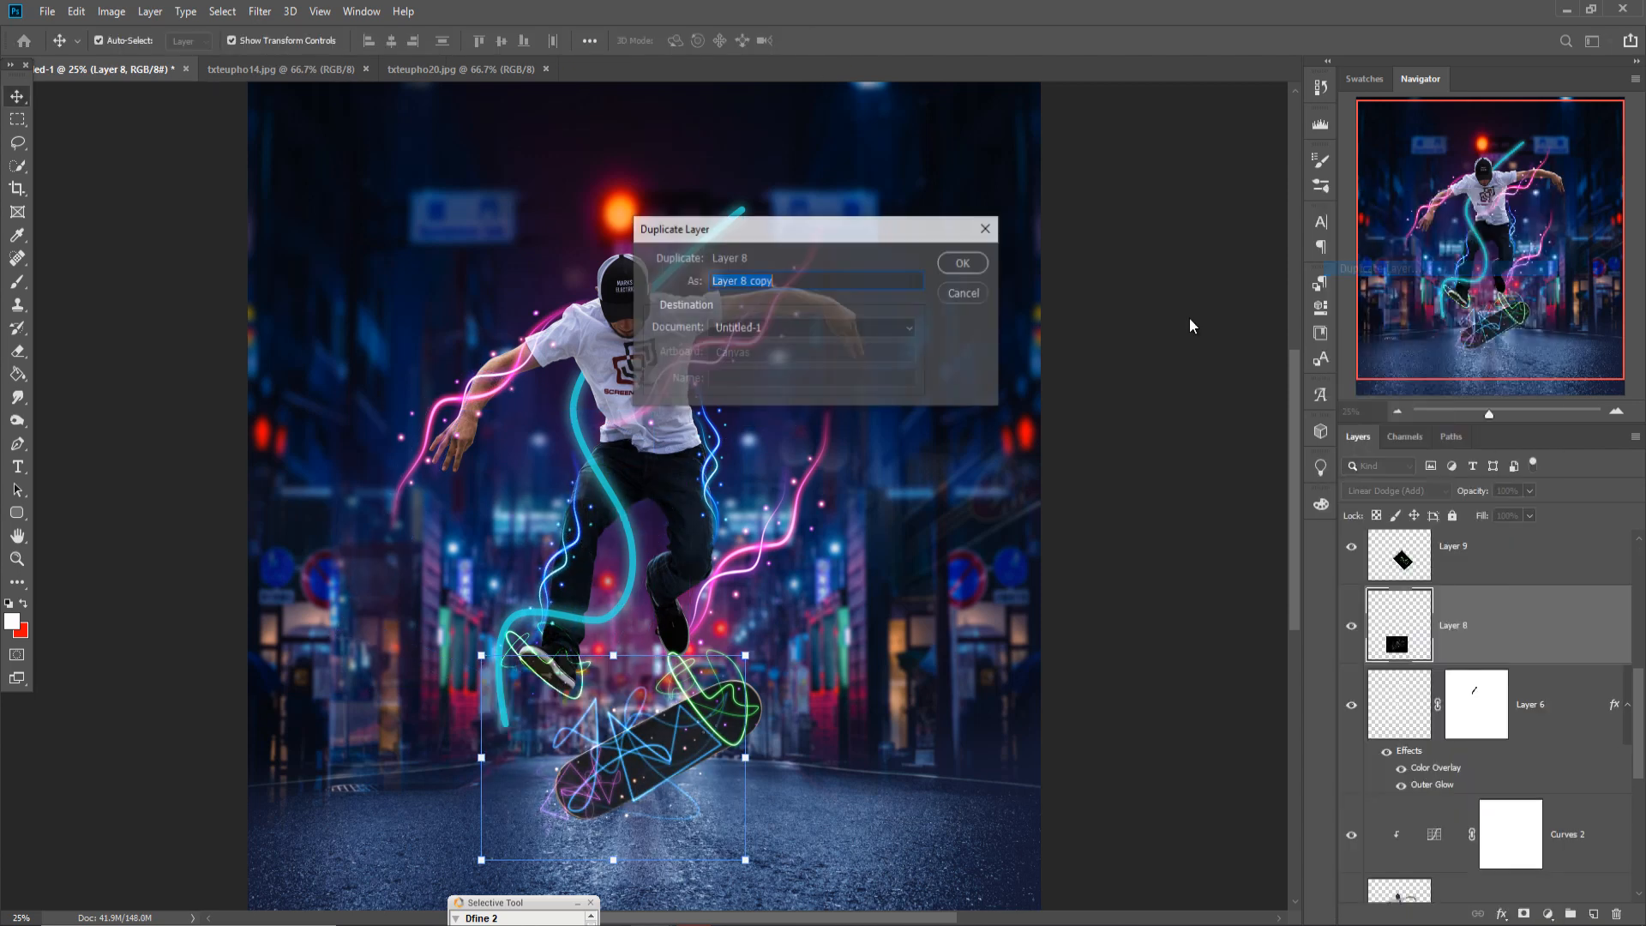
click(963, 261)
Fade both ends of the cyan line by painting black on Layer 6's mask with a soft round brush of about 35 px
scroll(1458, 574, up, 5)
click(1458, 573)
scroll(1467, 576, down, 8)
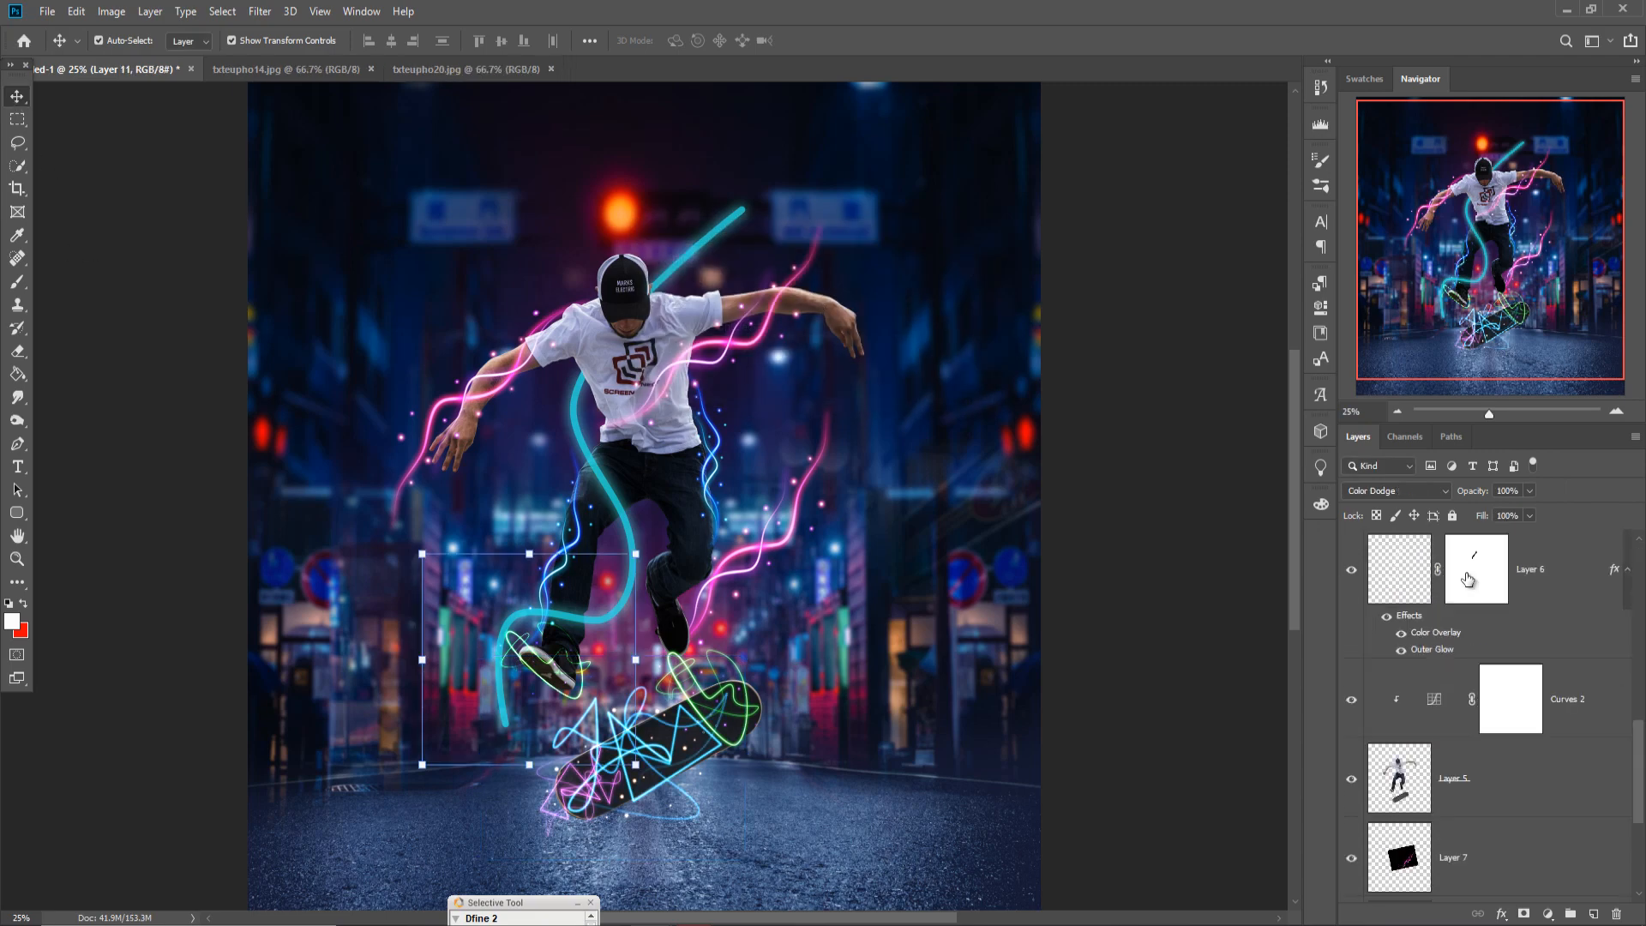
scroll(1469, 577, up, 1)
click(1471, 626)
key(b)
key(ctrl+plus)
scroll(799, 373, up, 5)
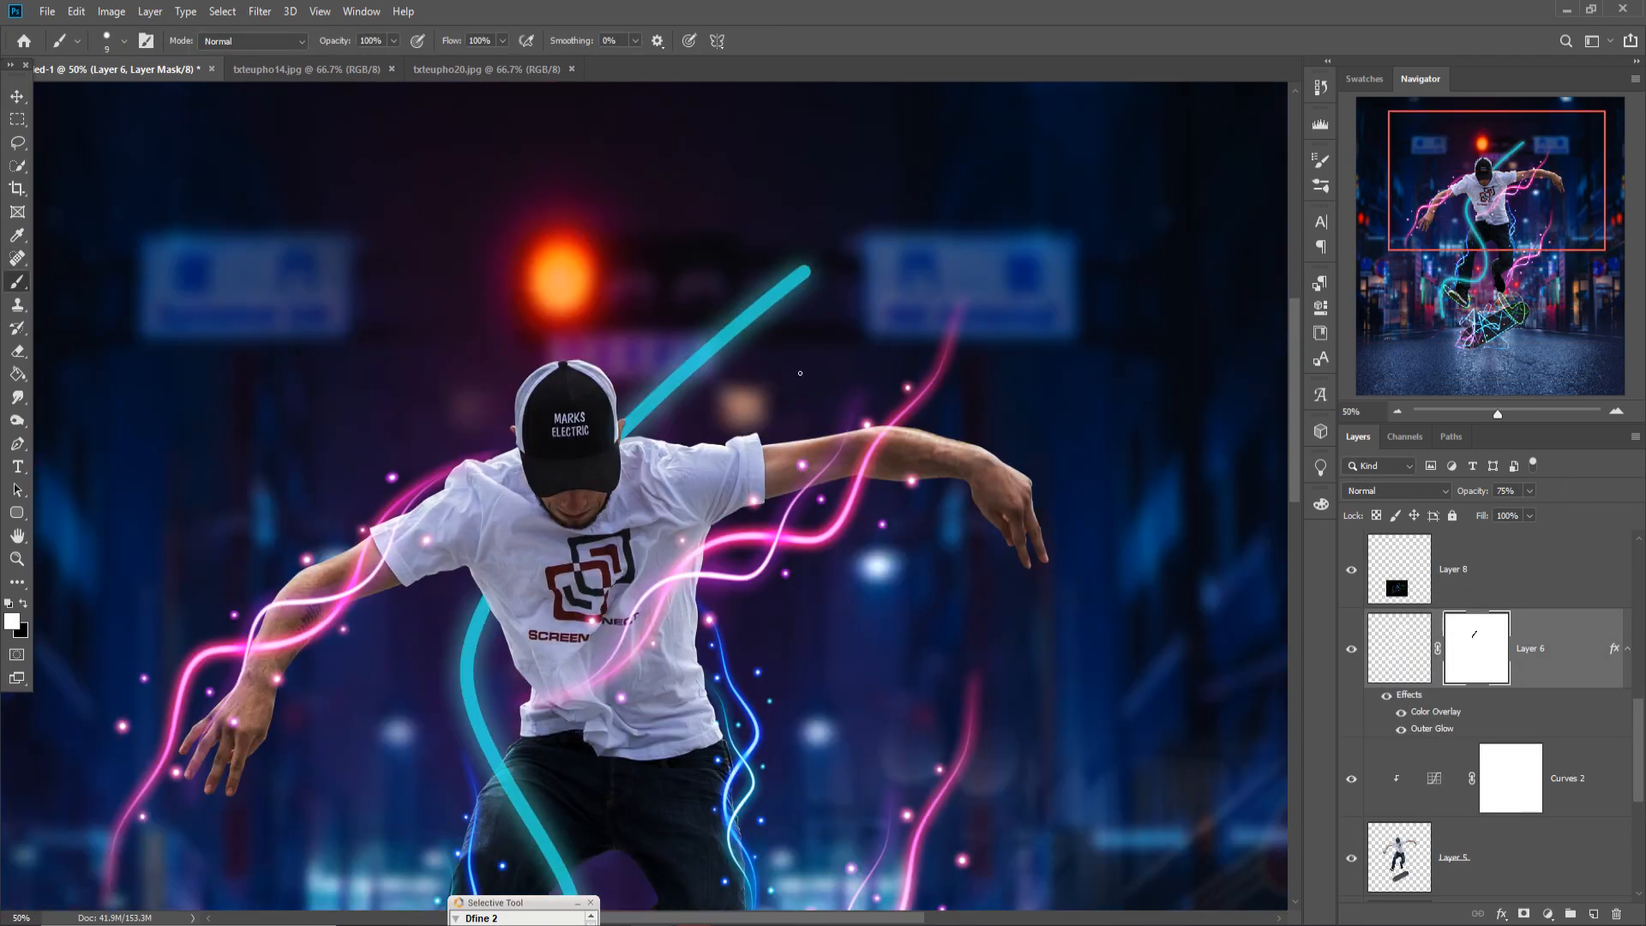
click(125, 41)
click(63, 174)
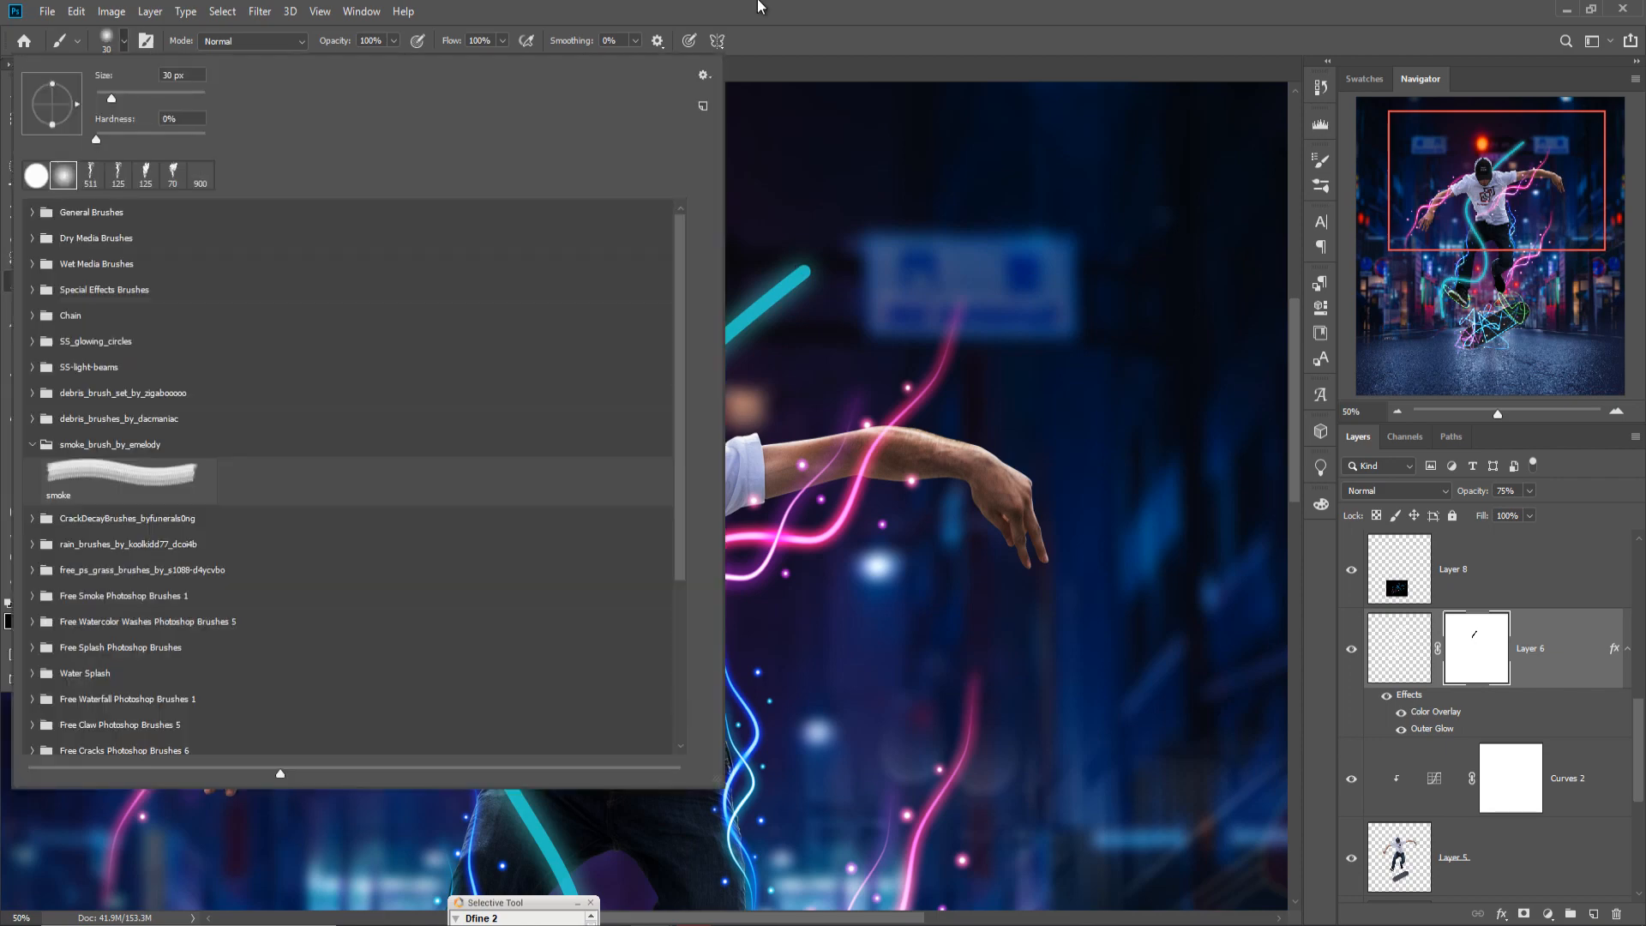
click(761, 5)
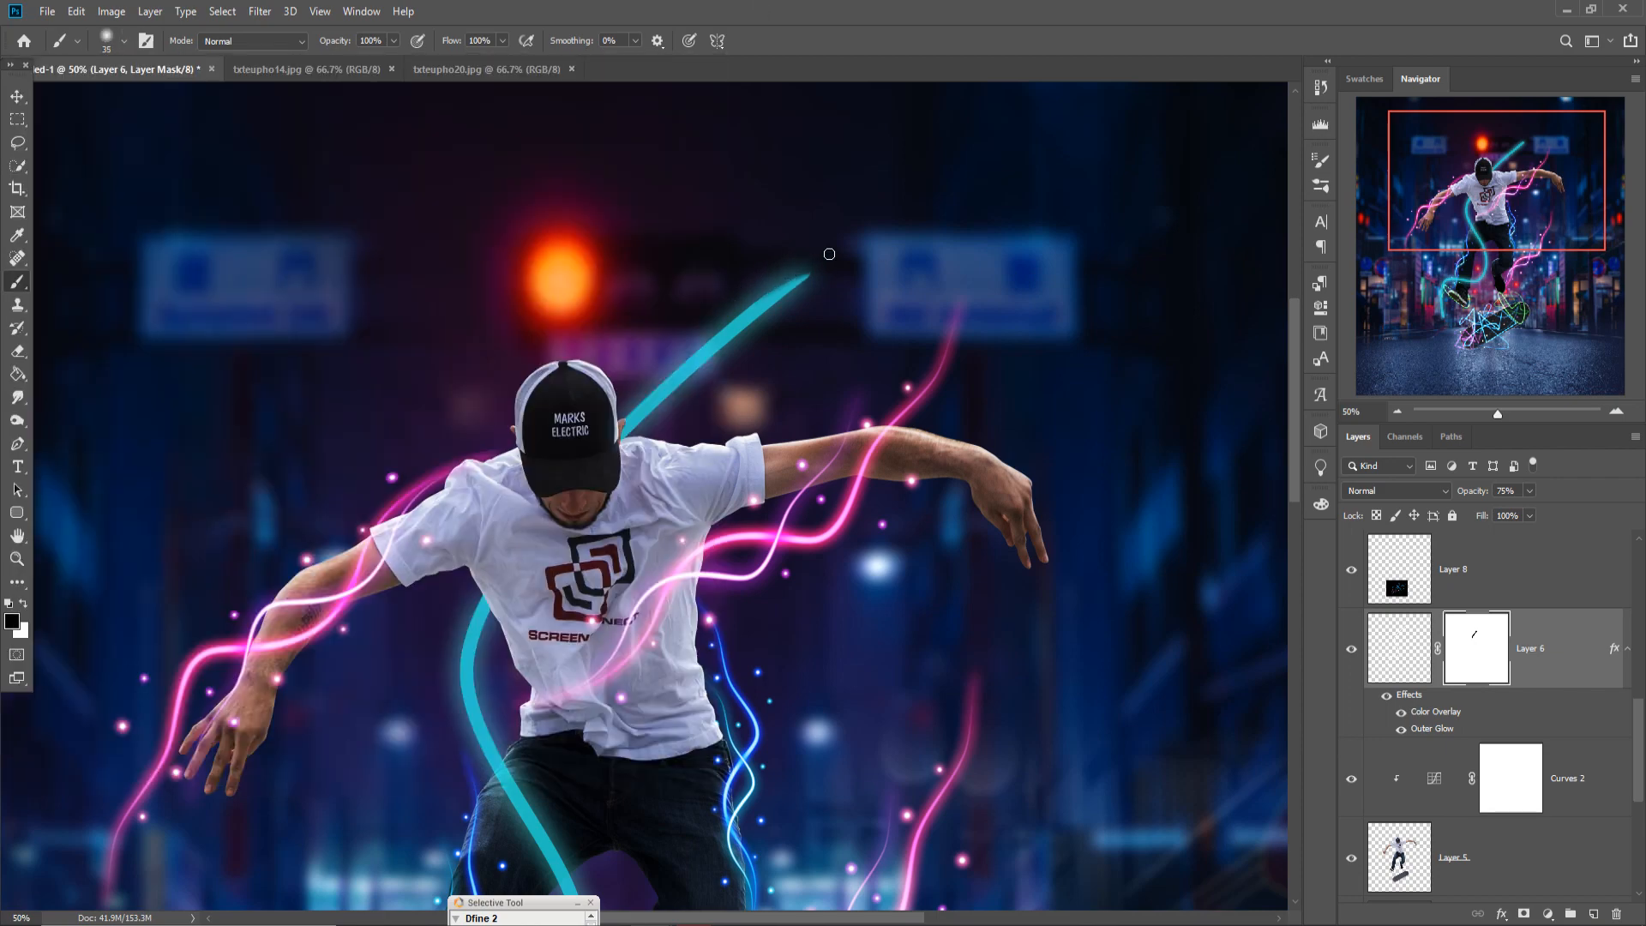
drag(825, 401, 883, 111)
mouse_move(435, 677)
mouse_down()
mouse_move(419, 777)
mouse_move(427, 660)
mouse_up()
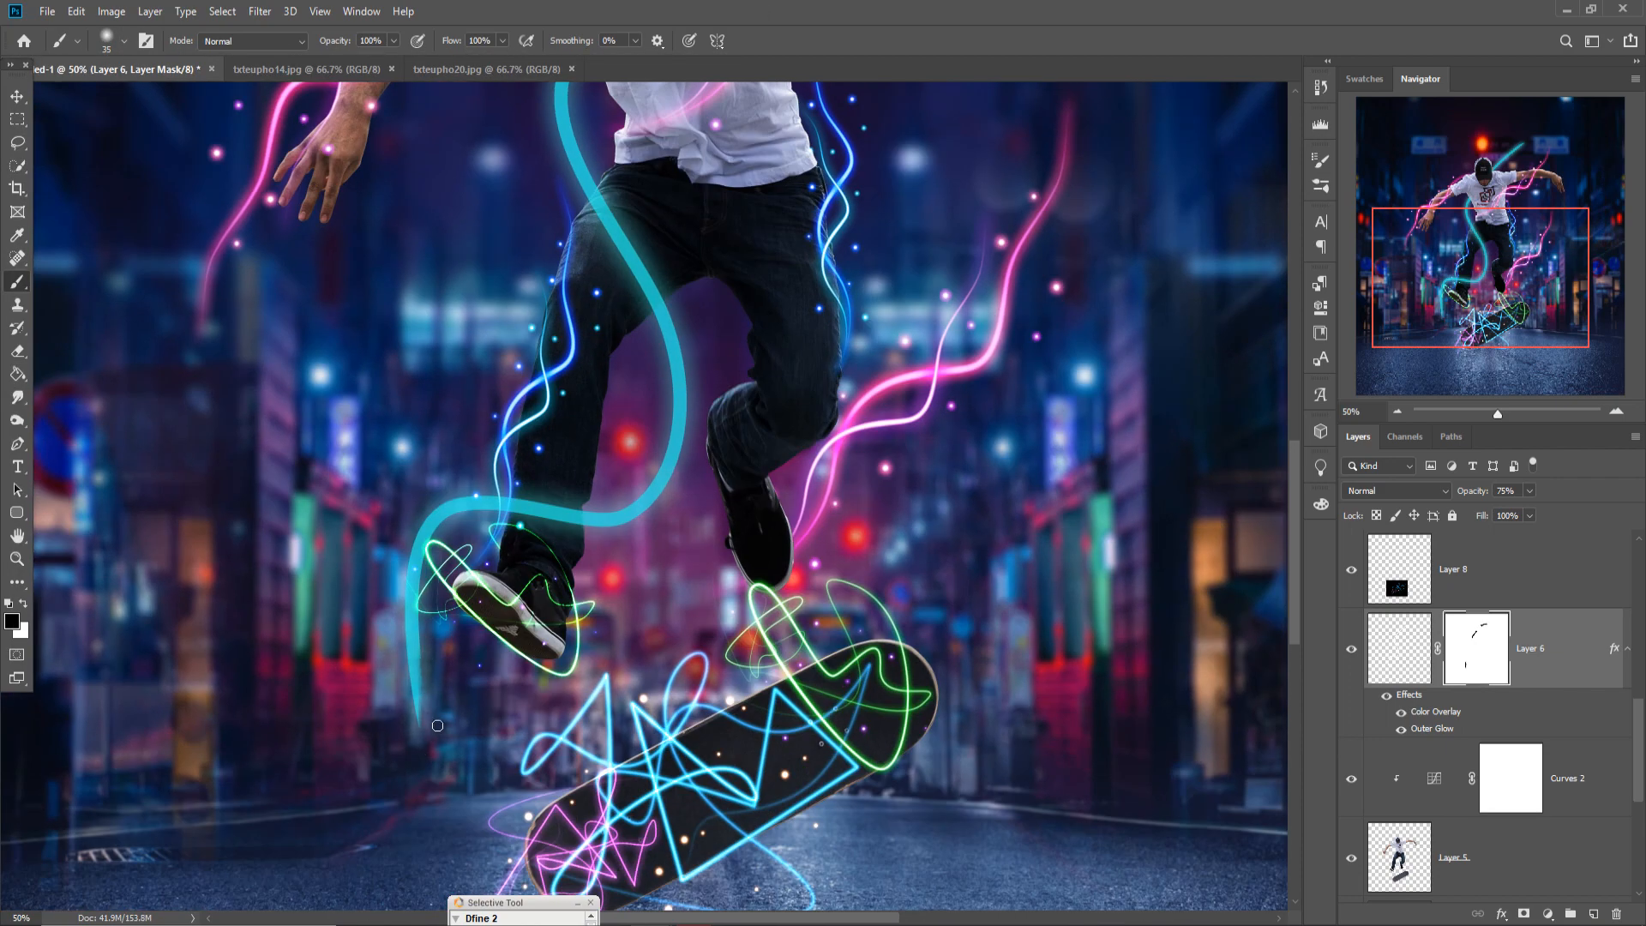
Add a new layer above the skateboarder's Layer 5 and create a clipped Solid Color fill in cyan 01eff8
click(17, 99)
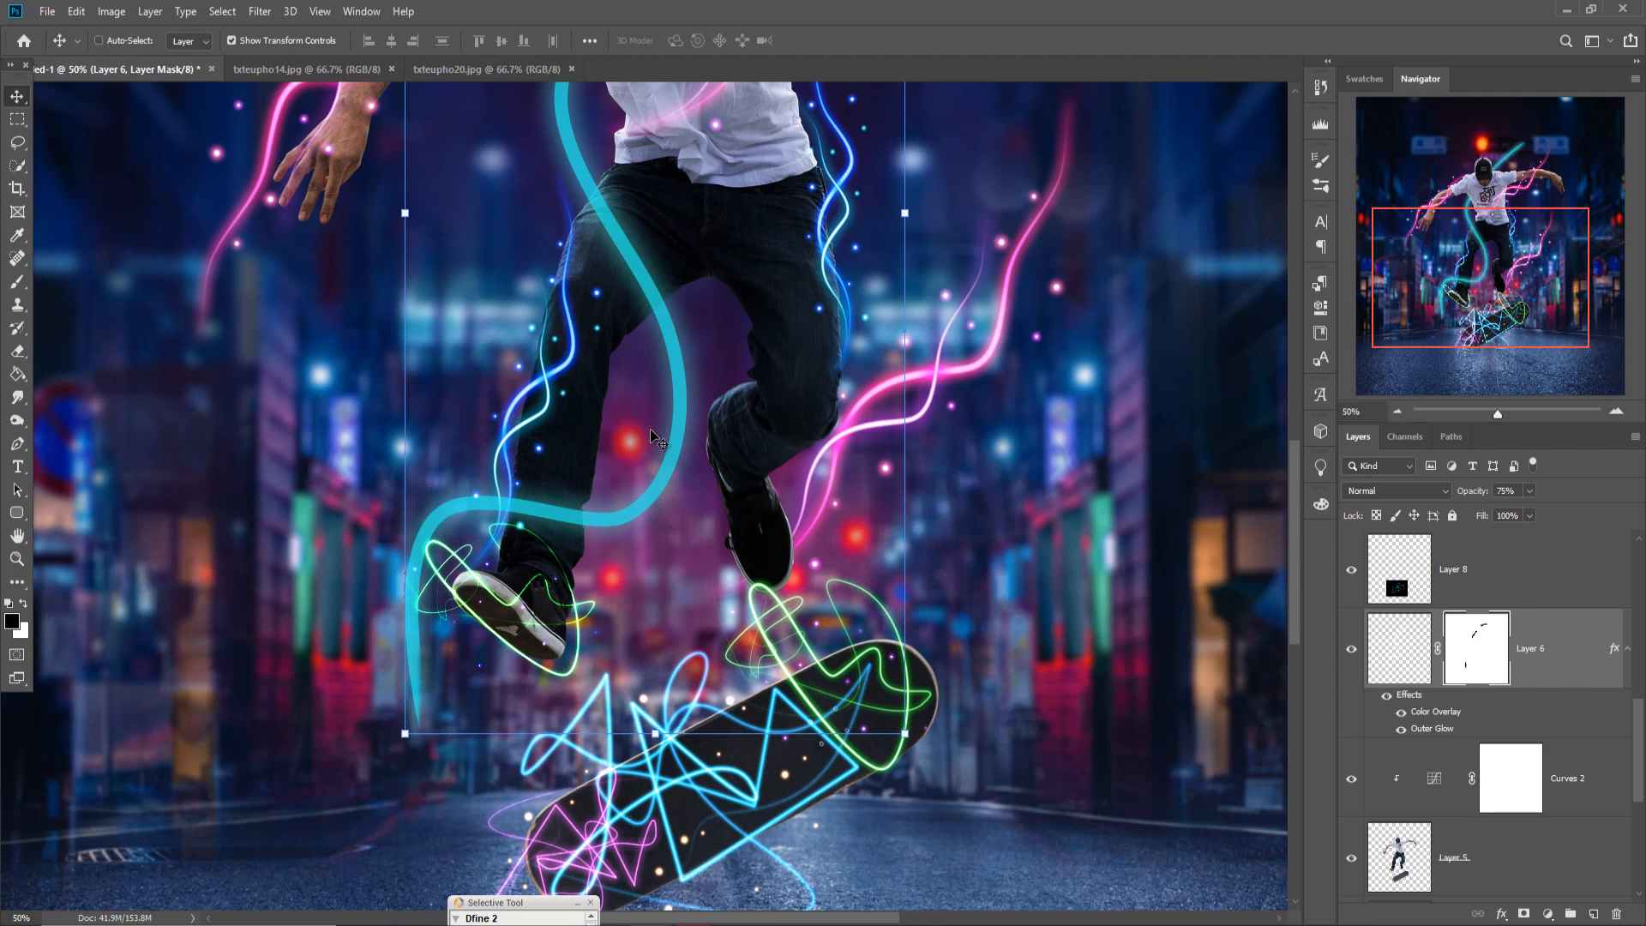
key(ctrl+minus)
key(ctrl+minus)
key(ctrl+plus)
key(ctrl+minus)
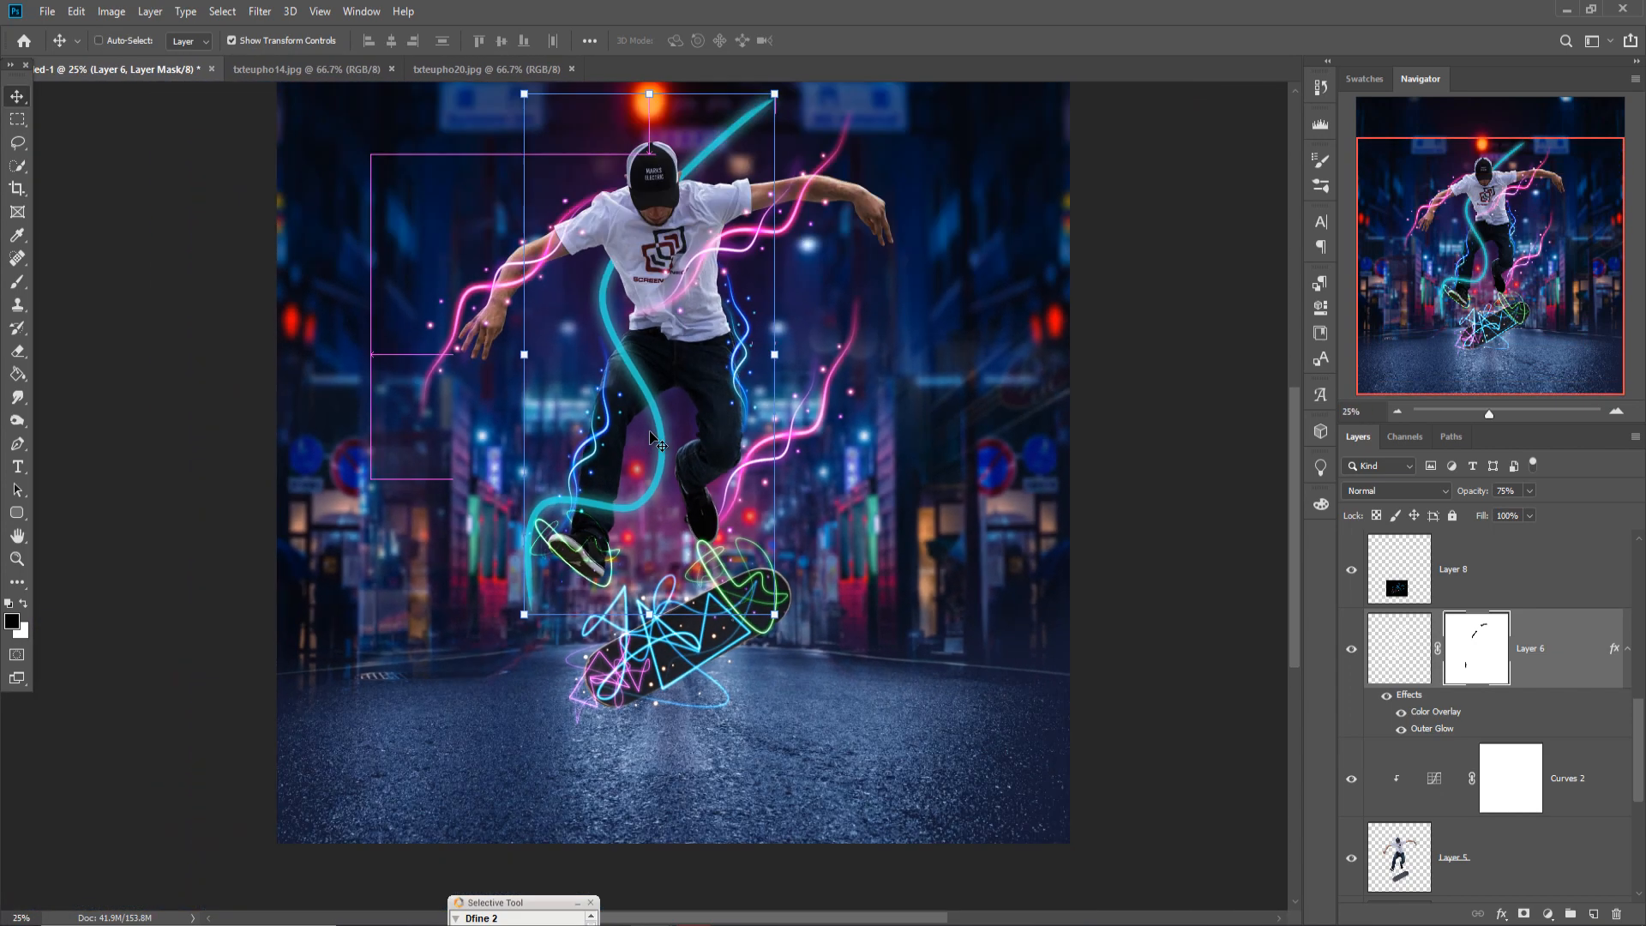
key(ctrl+minus)
click(1541, 868)
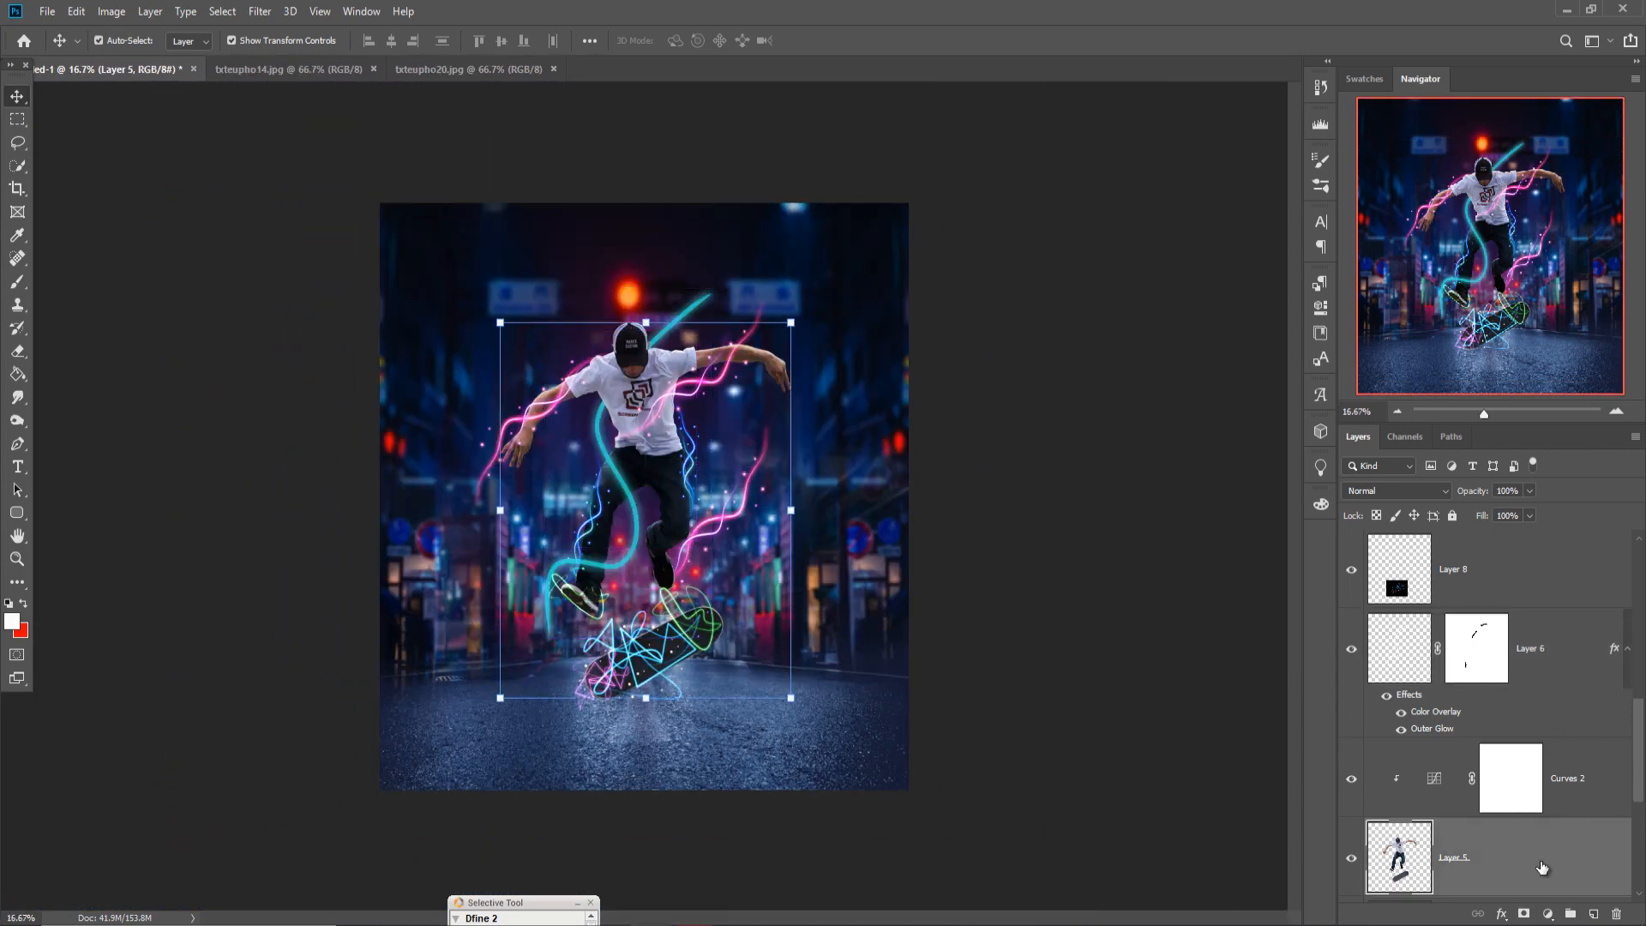
scroll(1541, 867, down, 1)
click(1547, 914)
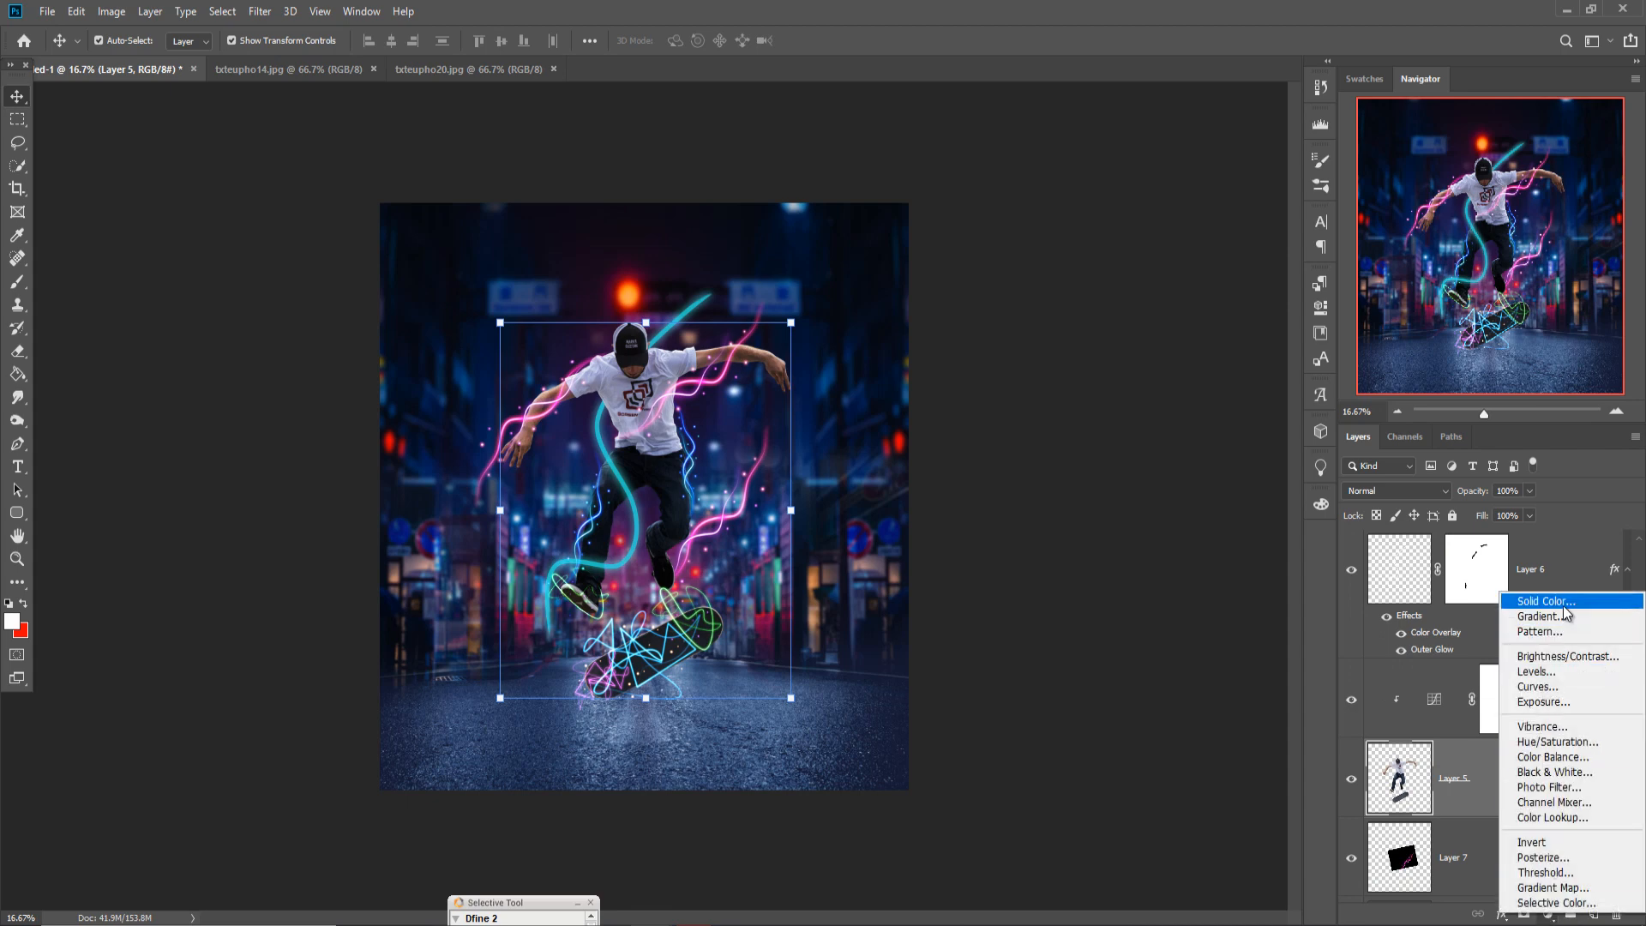
click(1480, 747)
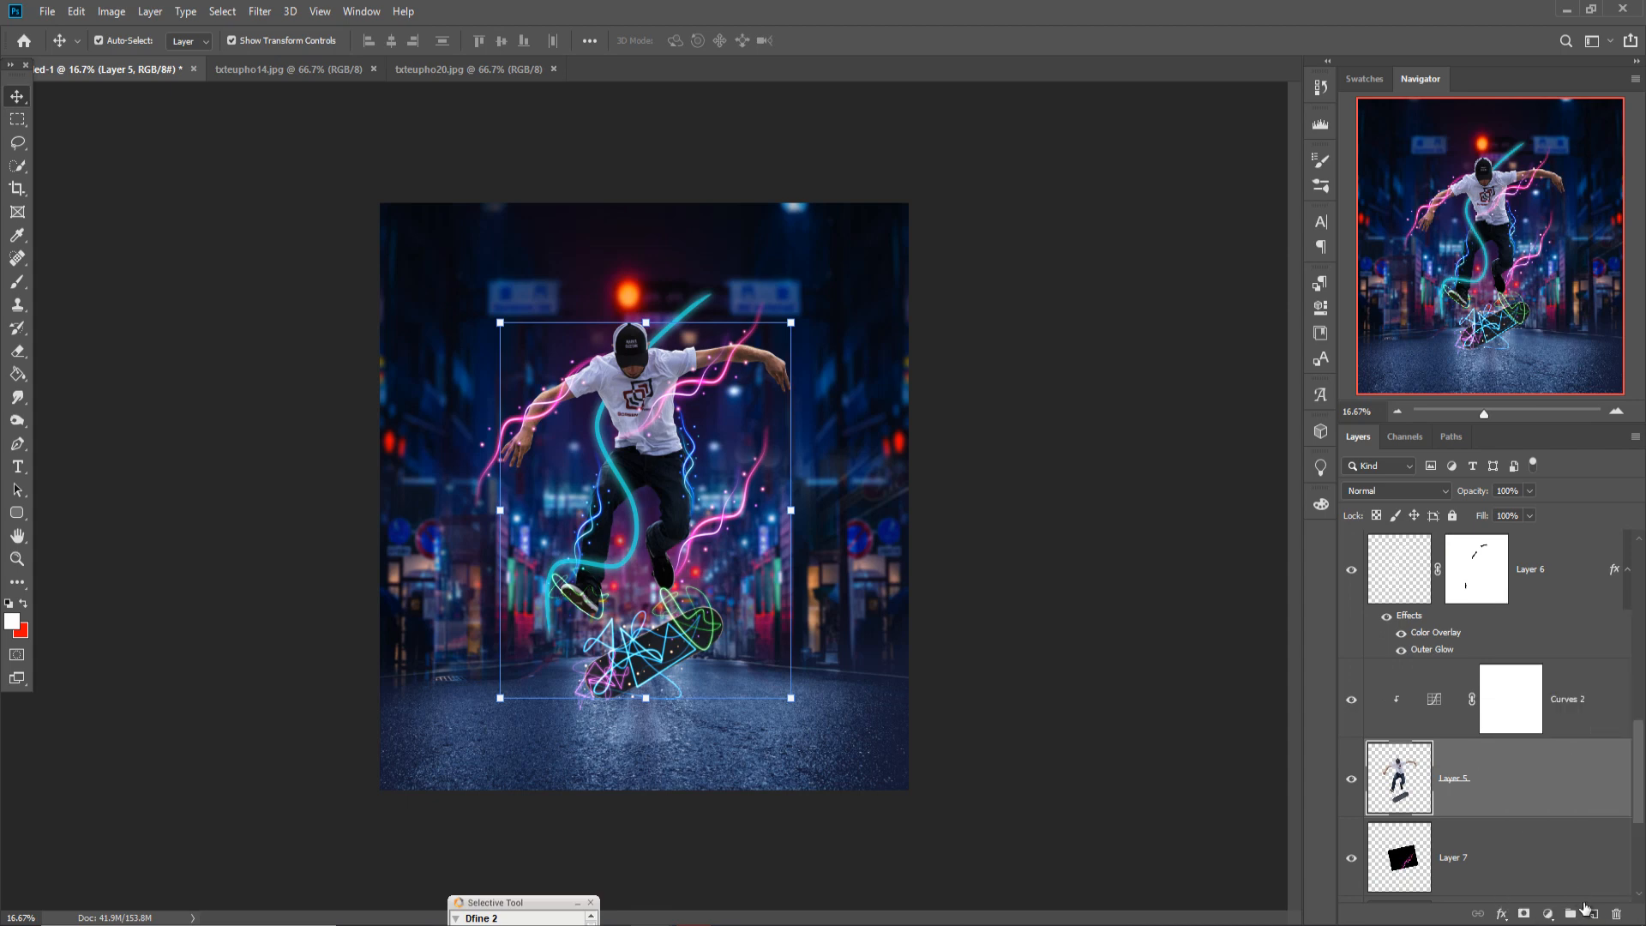
click(1593, 914)
click(1547, 914)
click(1541, 602)
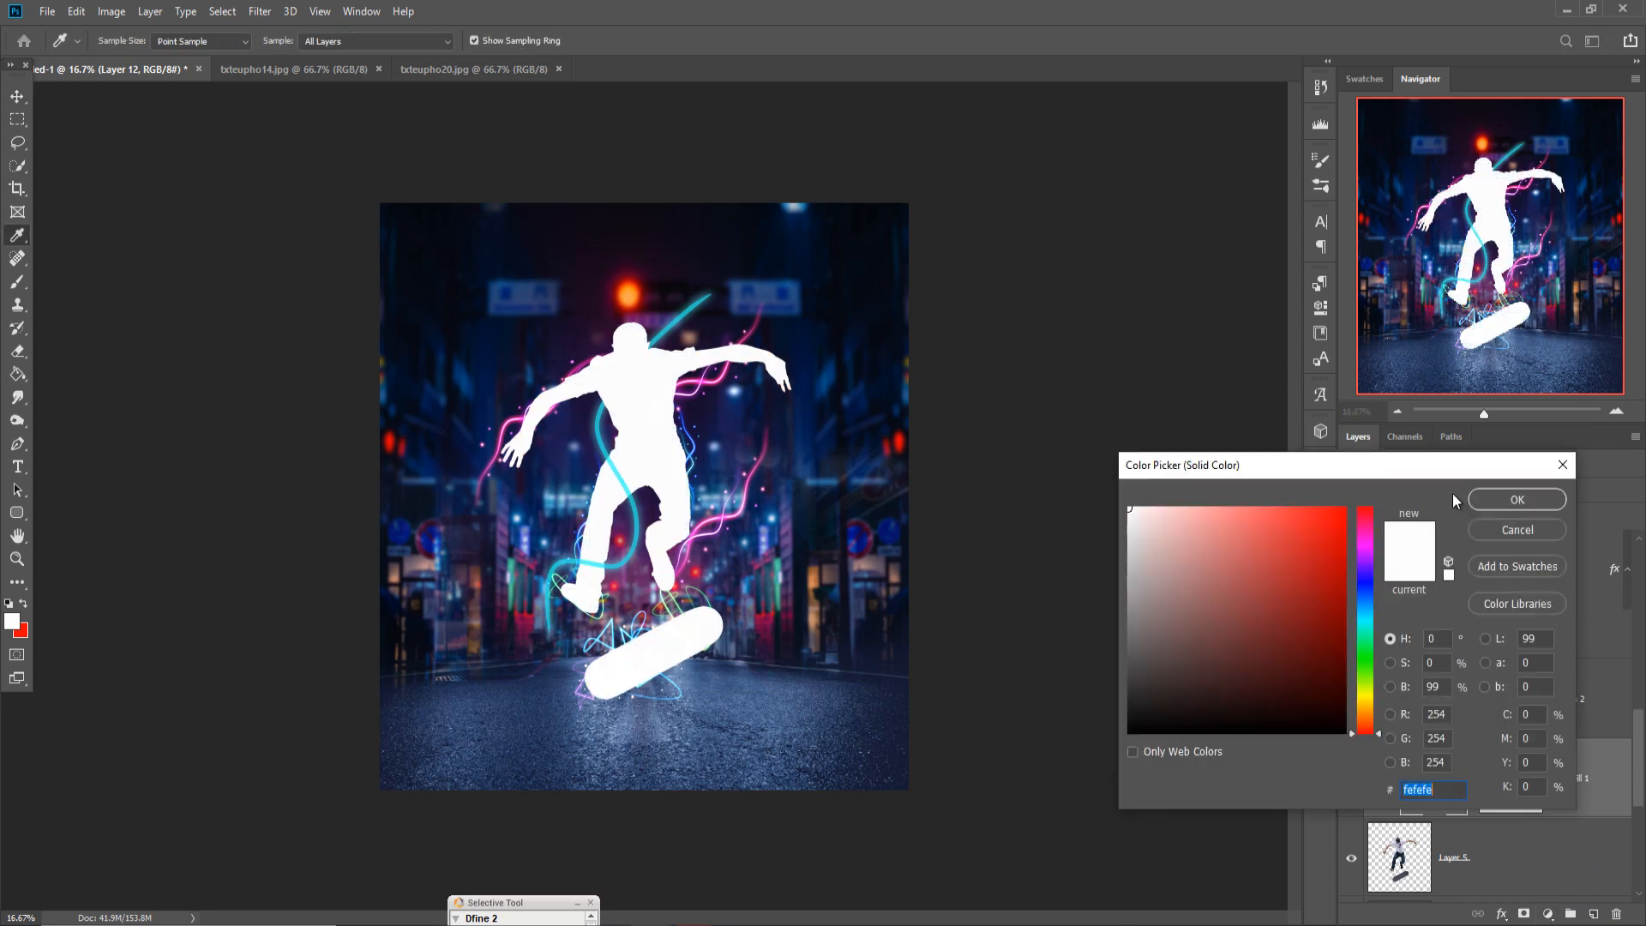
click(1363, 619)
click(1344, 508)
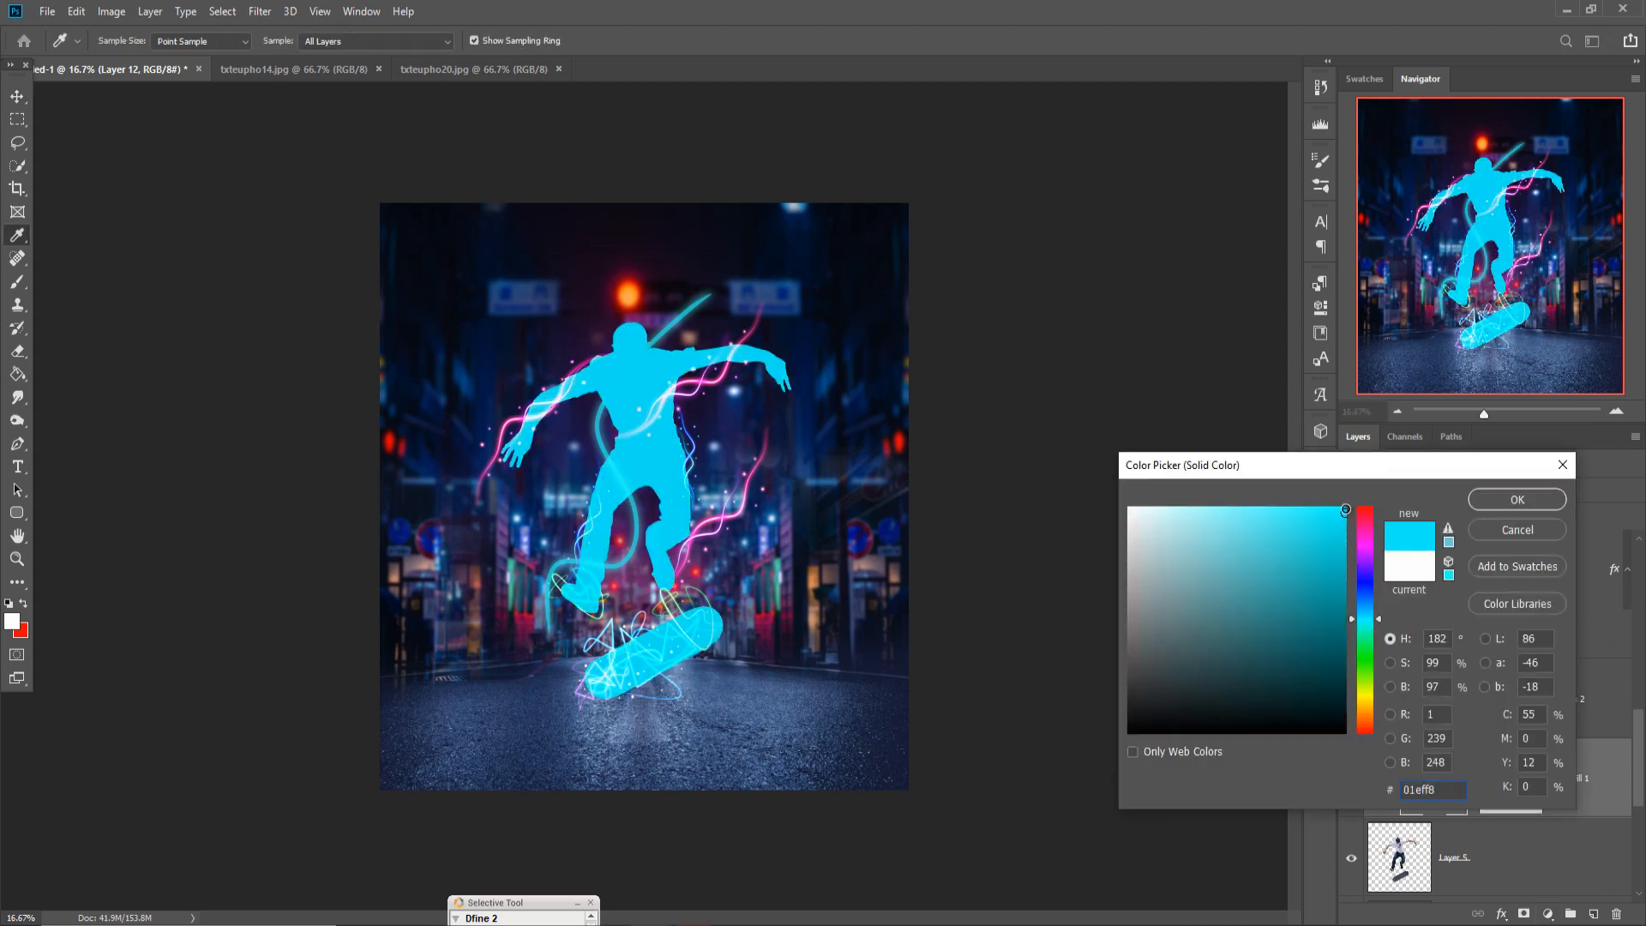
click(1481, 502)
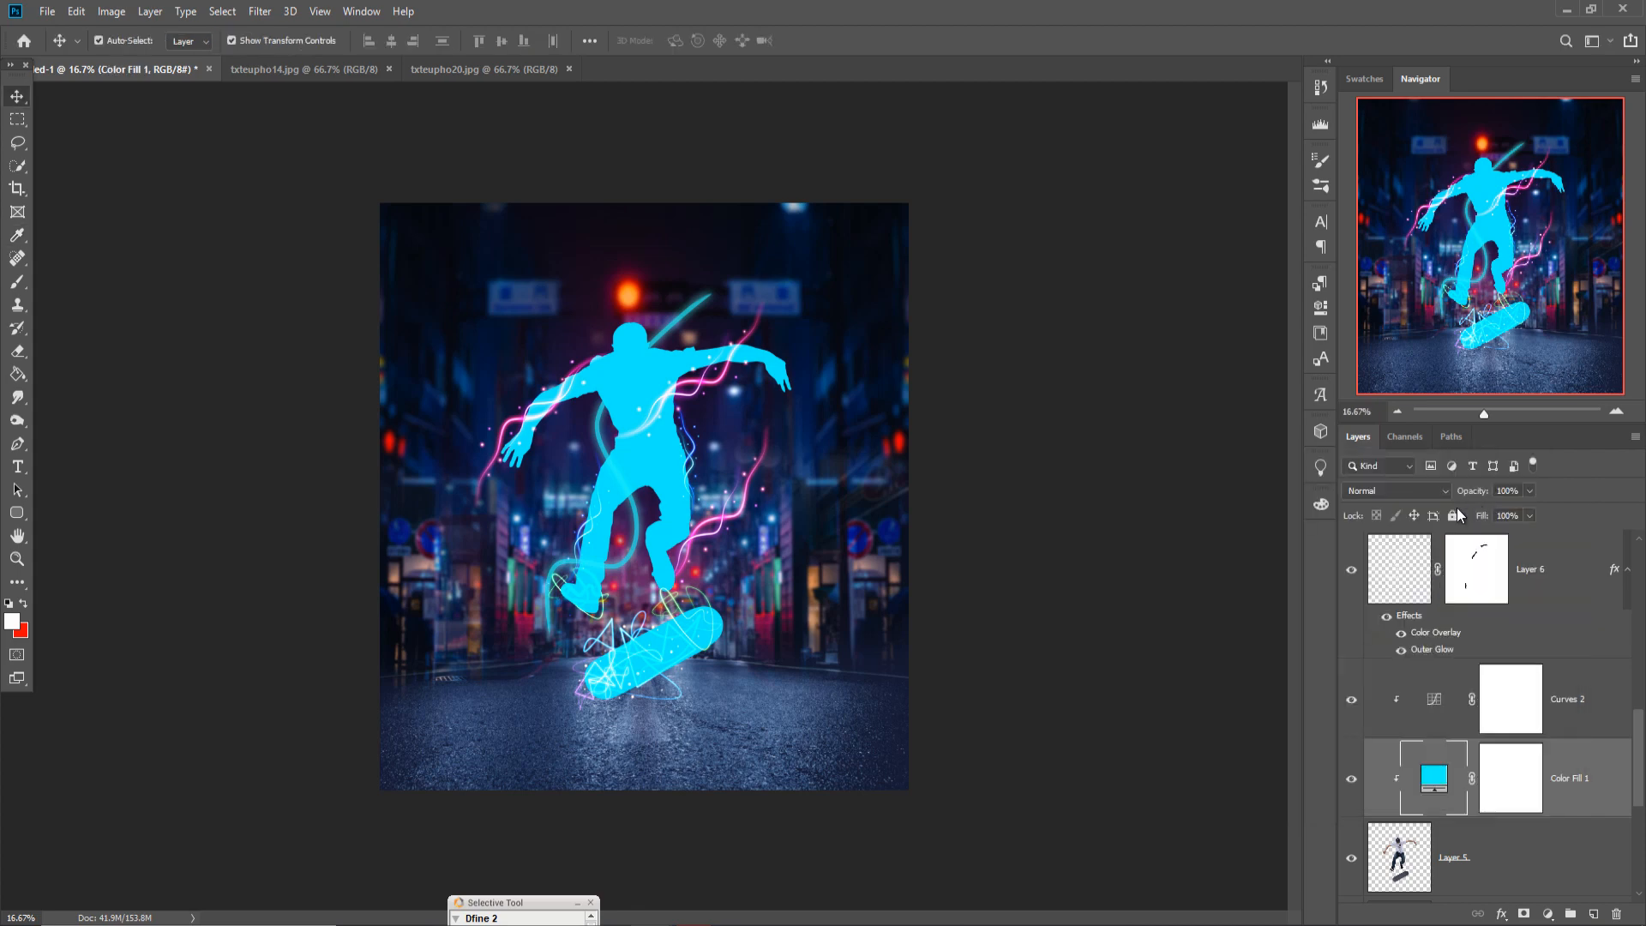
Set the cyan fill to Linear Dodge (Add) and split its Underlying Layer black Blend If slider to 0 / 84
click(1435, 493)
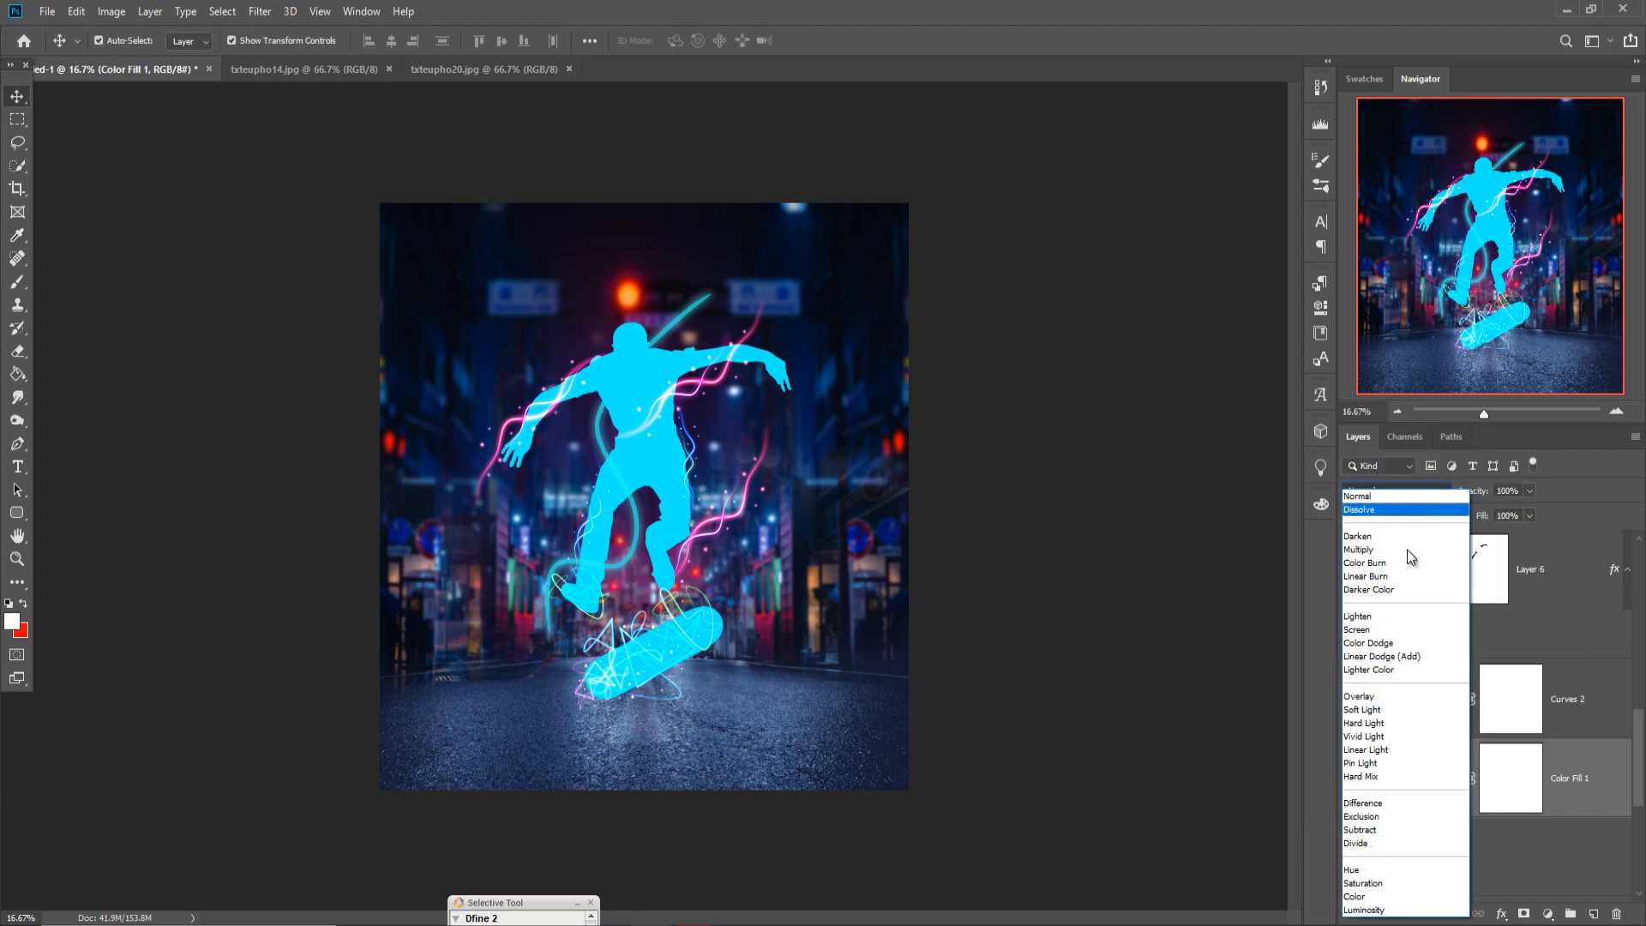
click(1390, 663)
right_click(1439, 784)
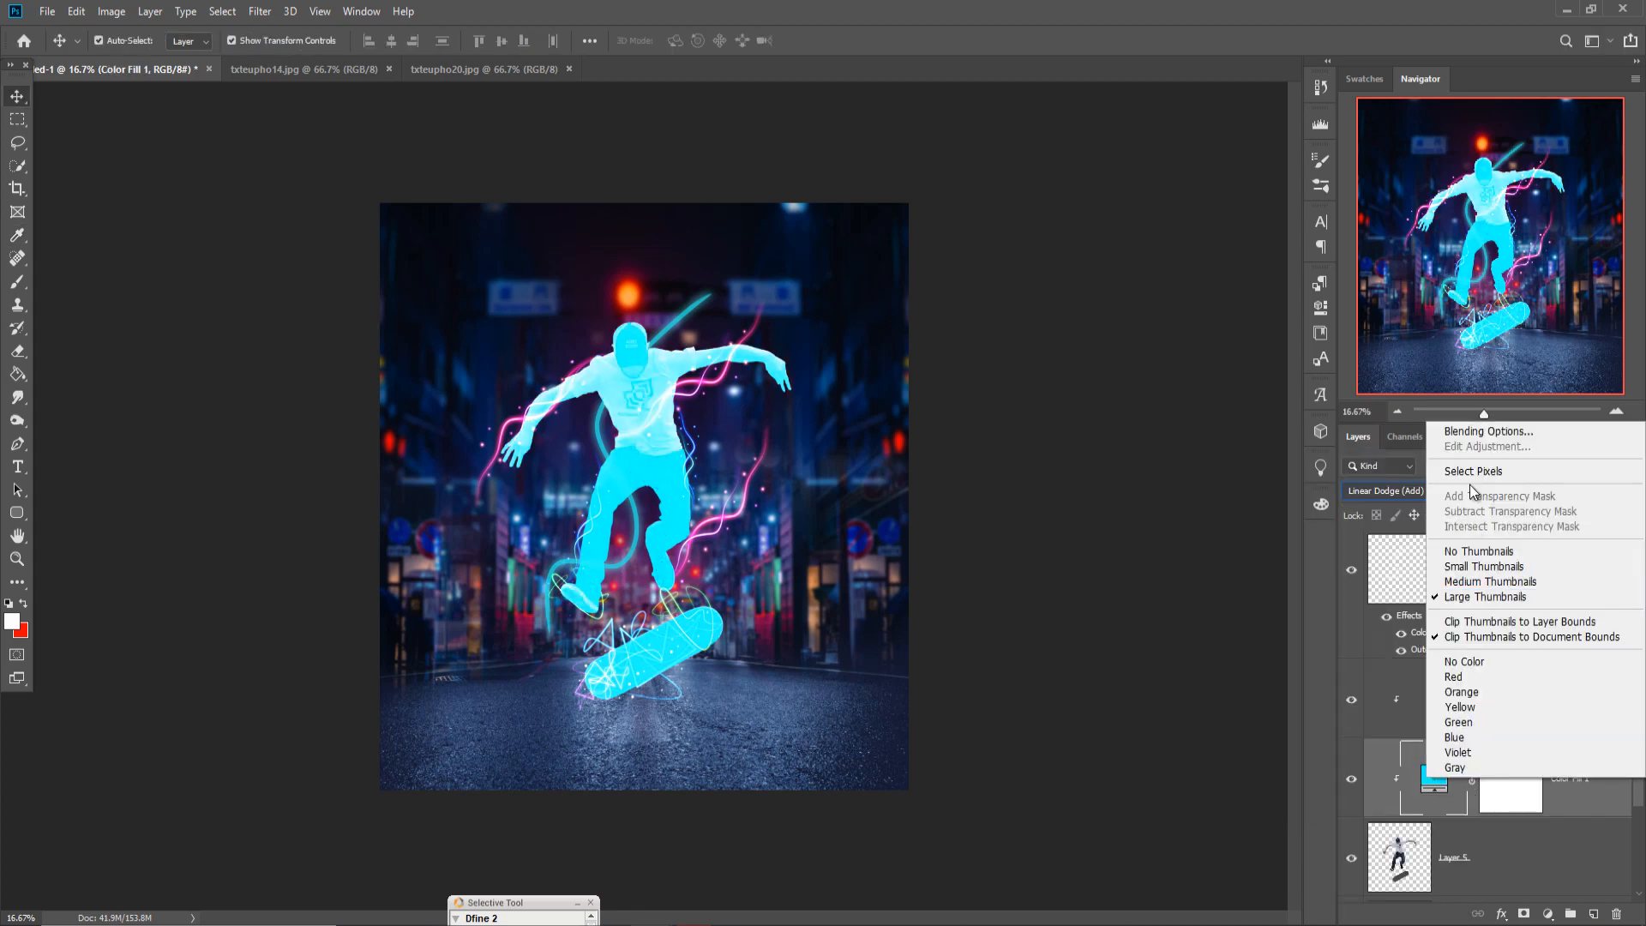
click(1468, 431)
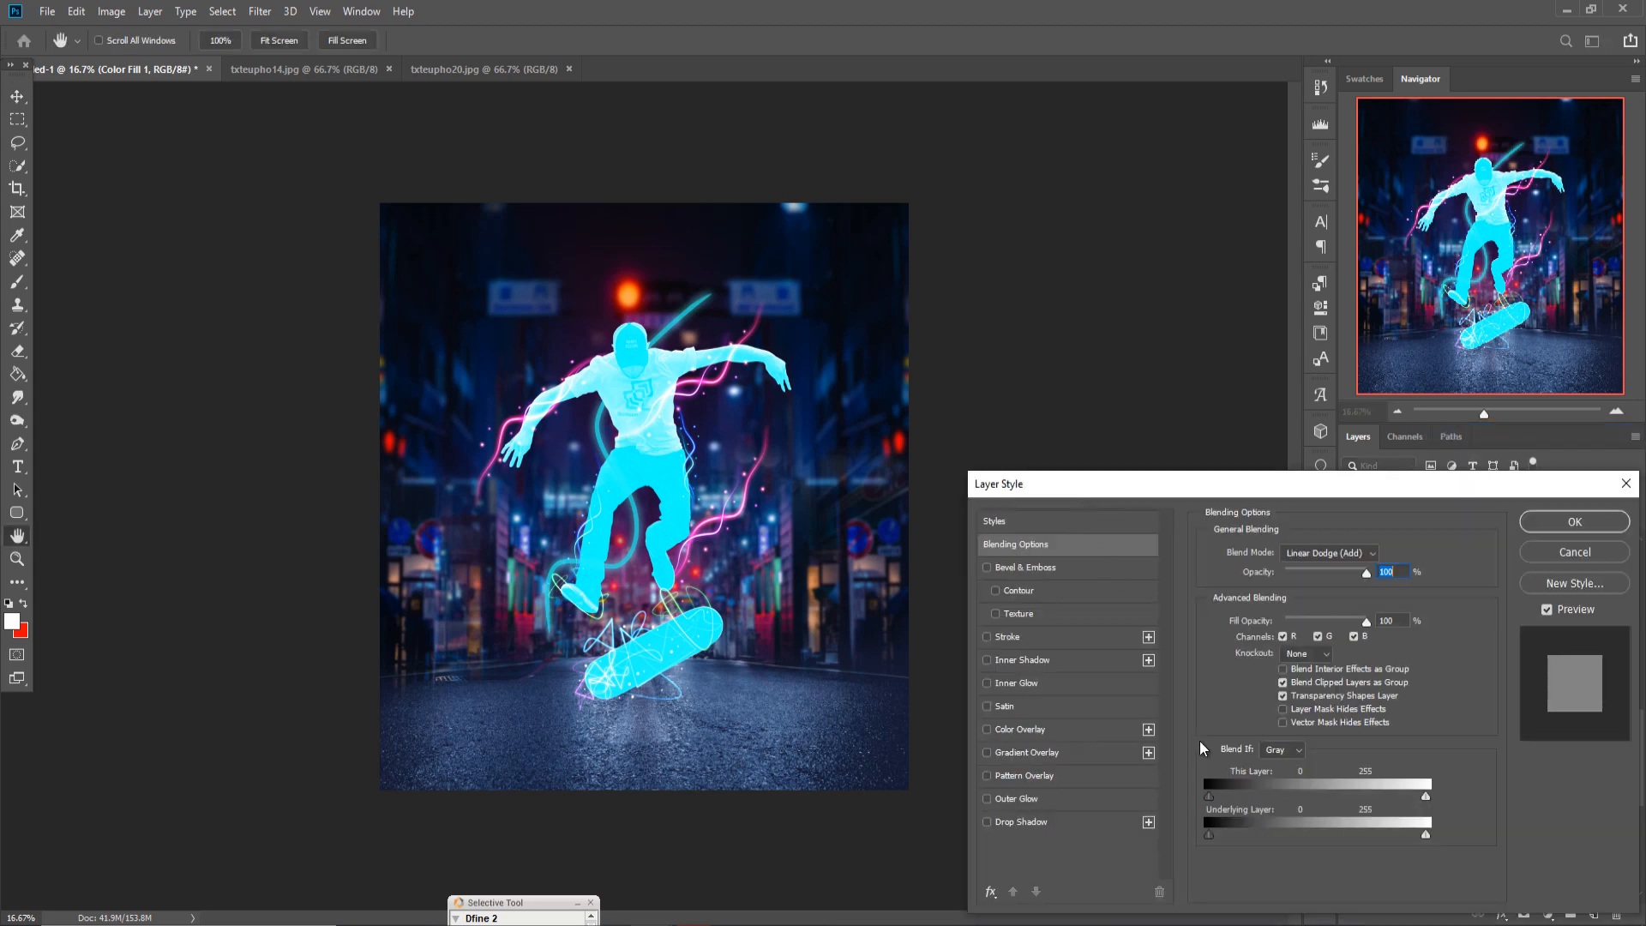
drag(1221, 837, 1278, 833)
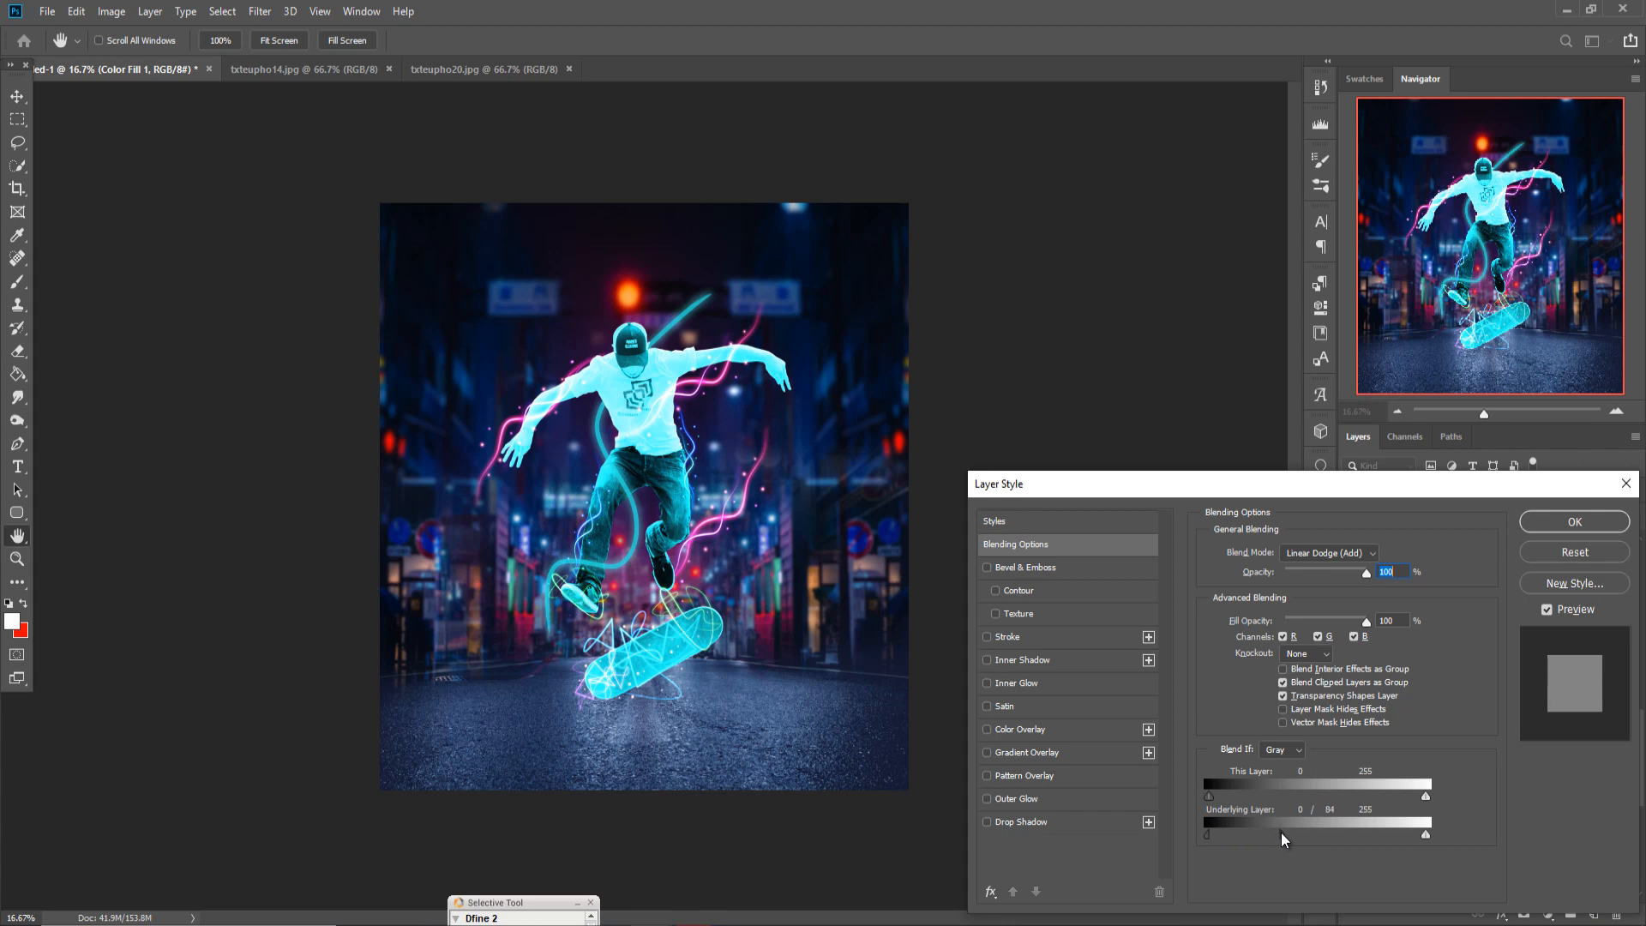
click(1551, 518)
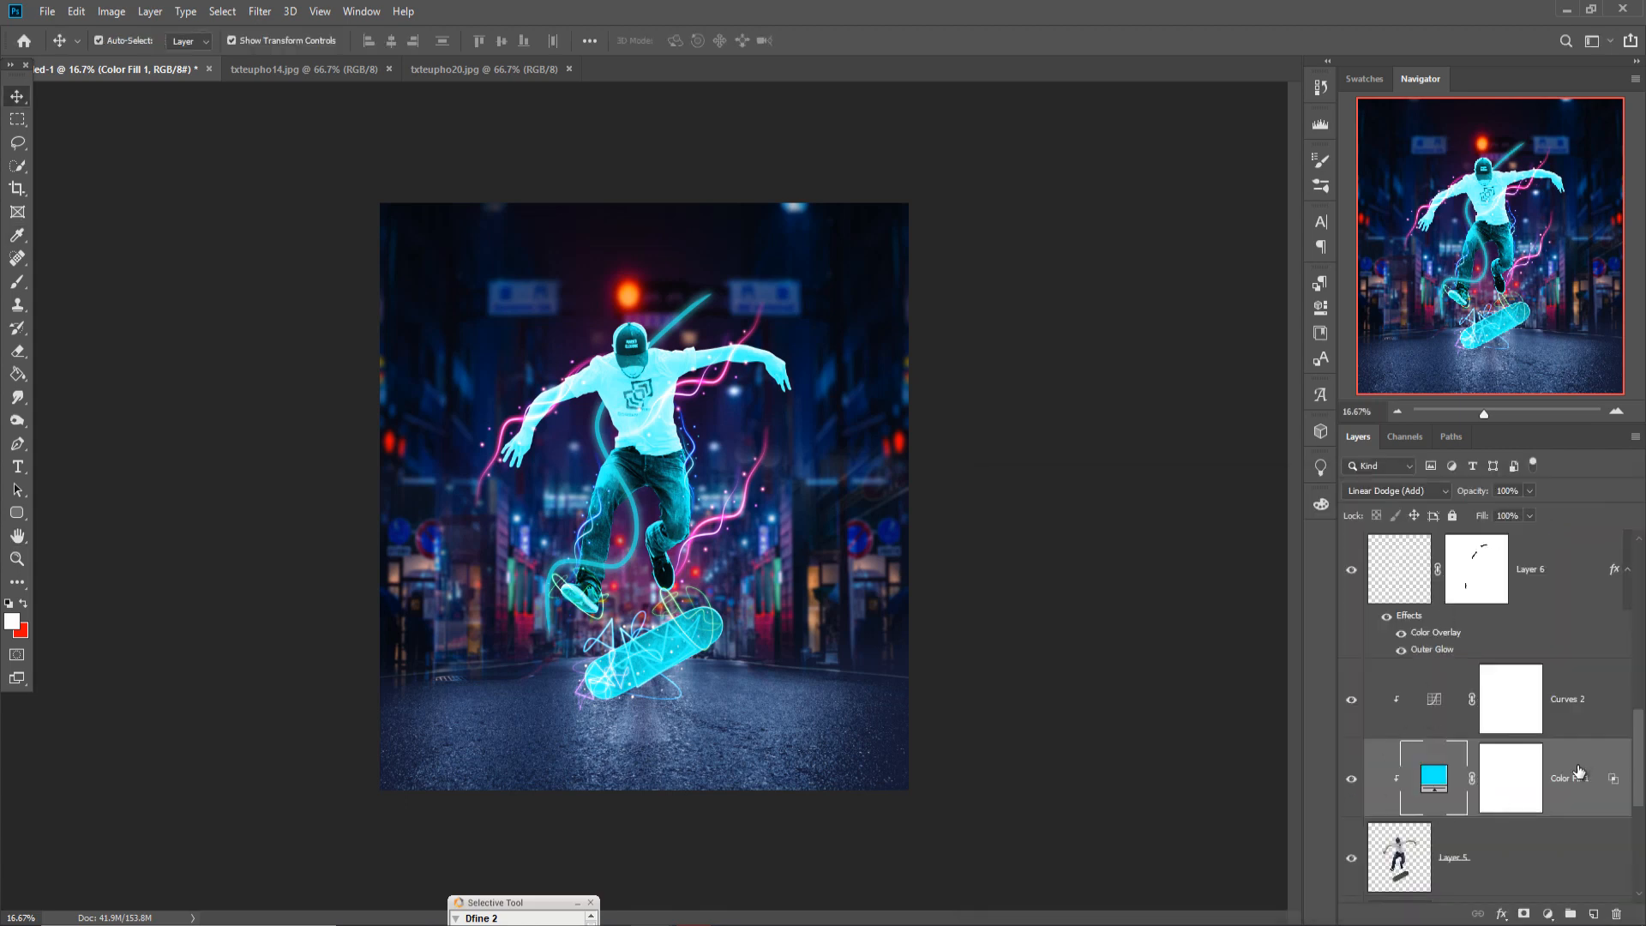
Fill the cyan colour fill's layer mask with black using the Paint Bucket
click(1518, 773)
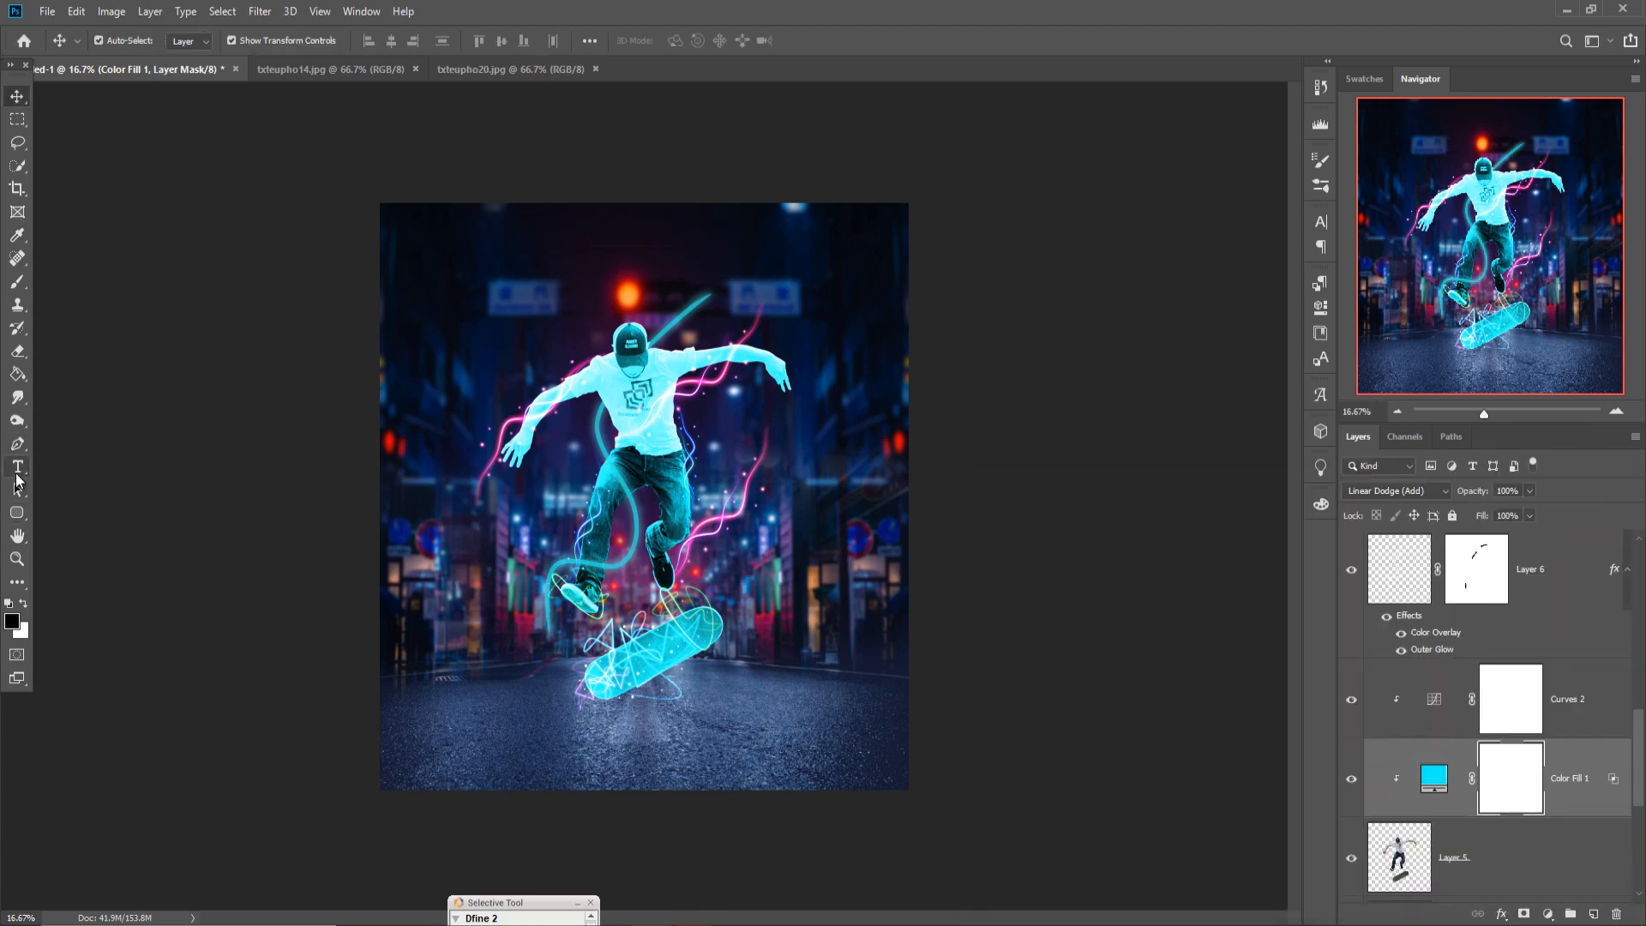
key(g)
click(24, 605)
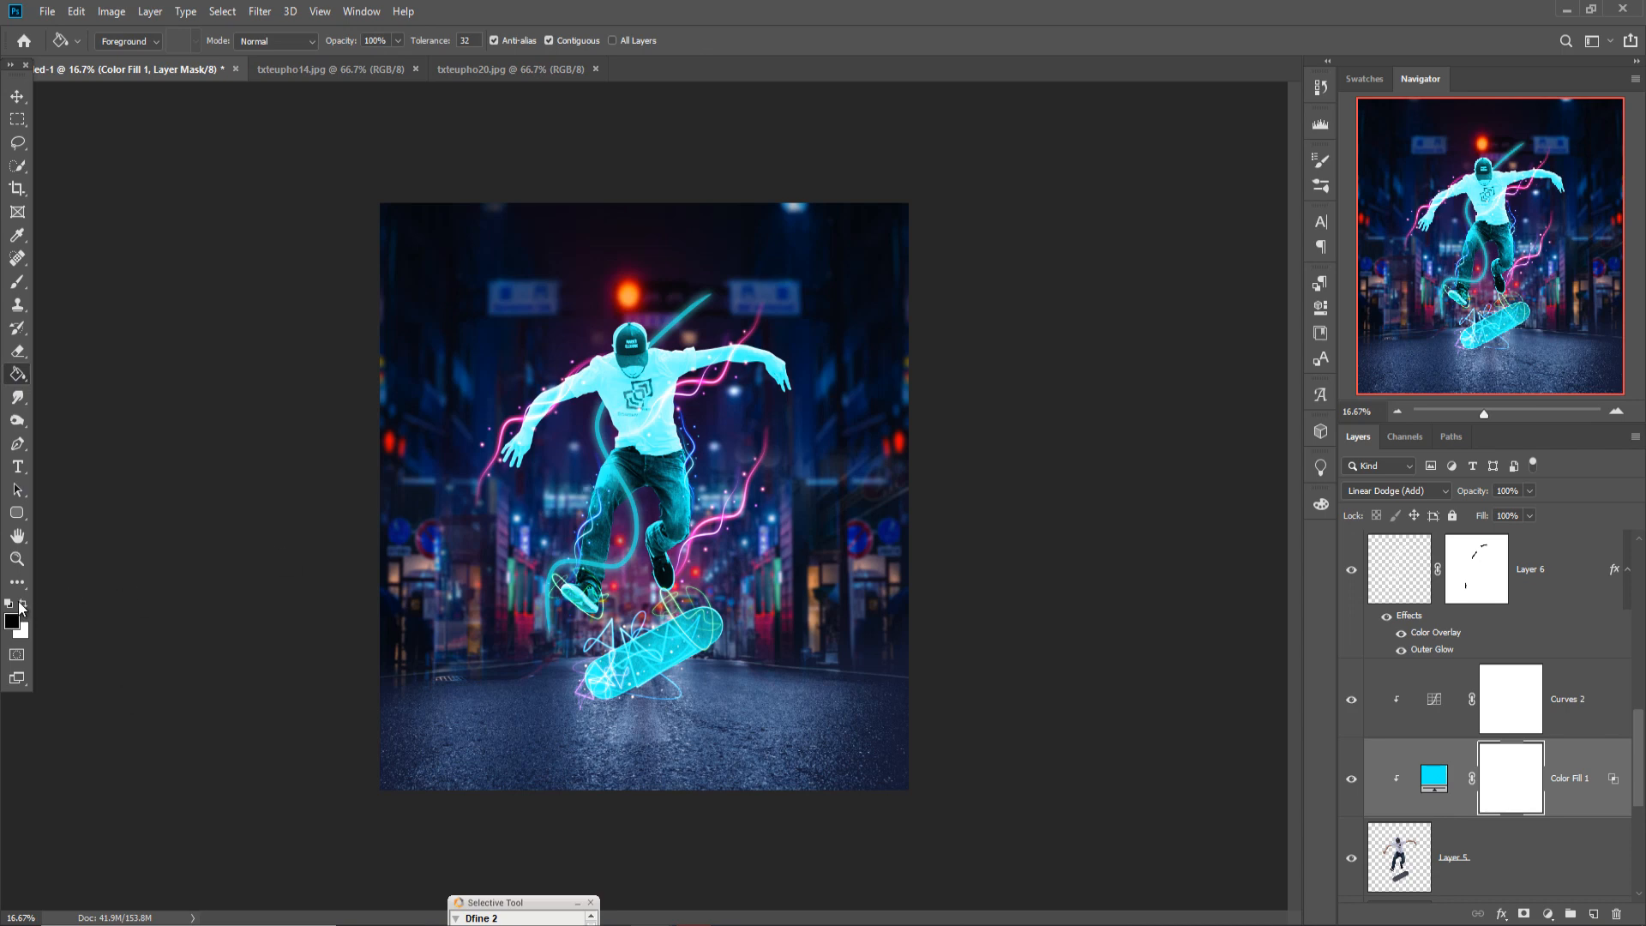
click(641, 397)
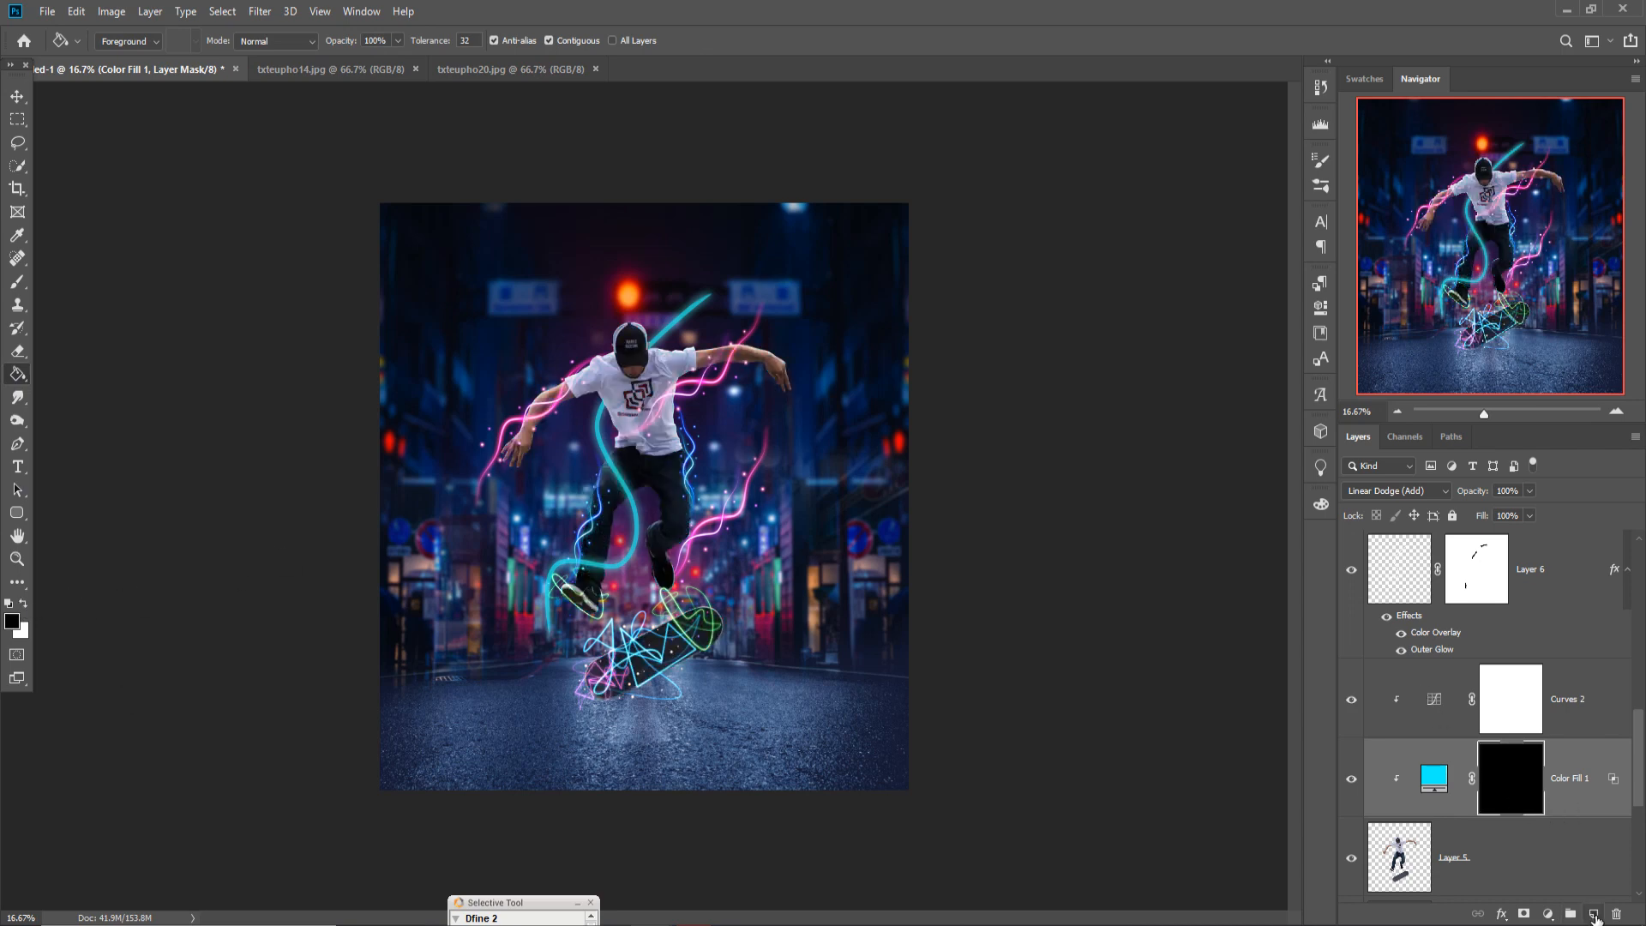
Add a new layer above the cyan fill and create a clipped Solid Color fill in purple c501fe
click(1594, 915)
click(1547, 913)
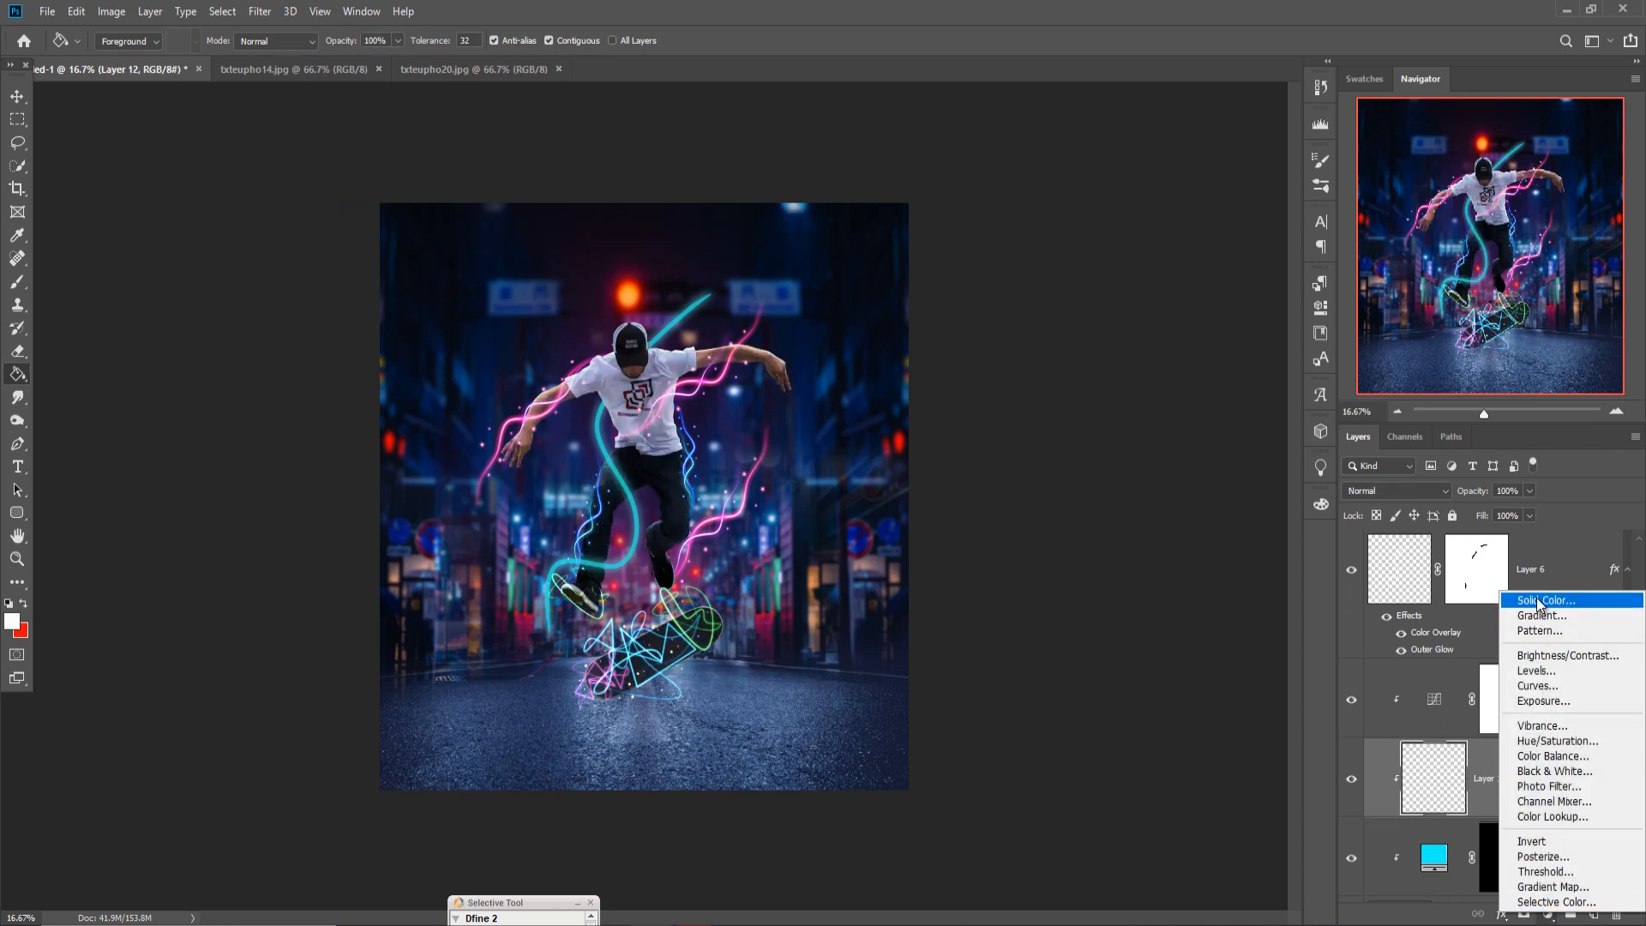
click(1534, 603)
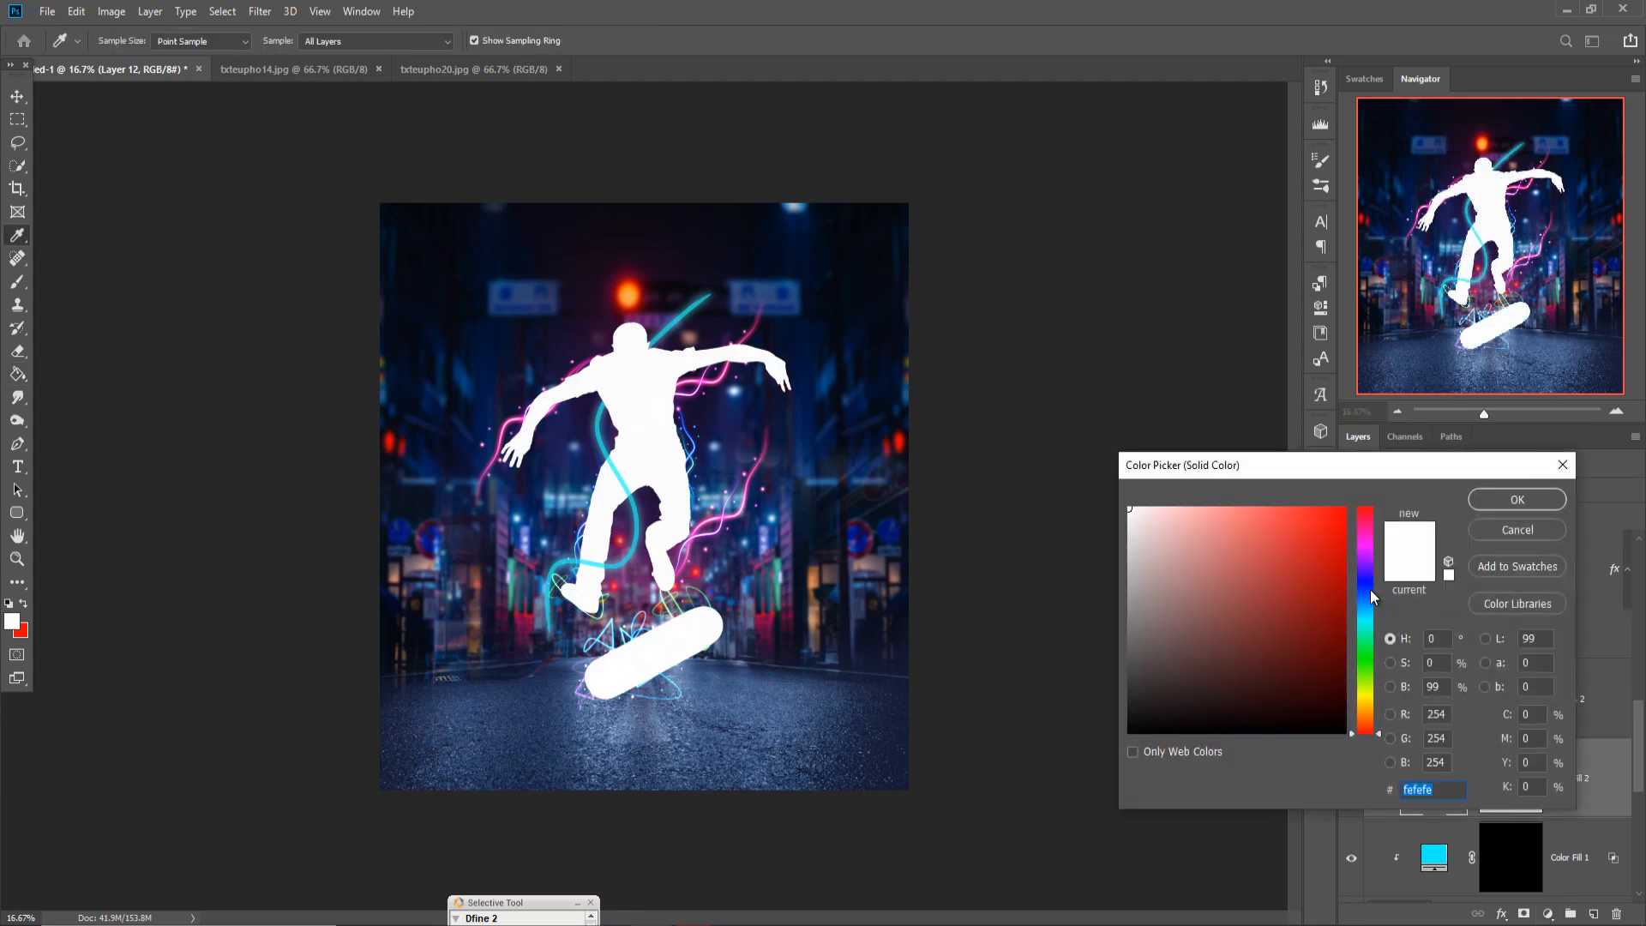
click(1369, 553)
click(1345, 508)
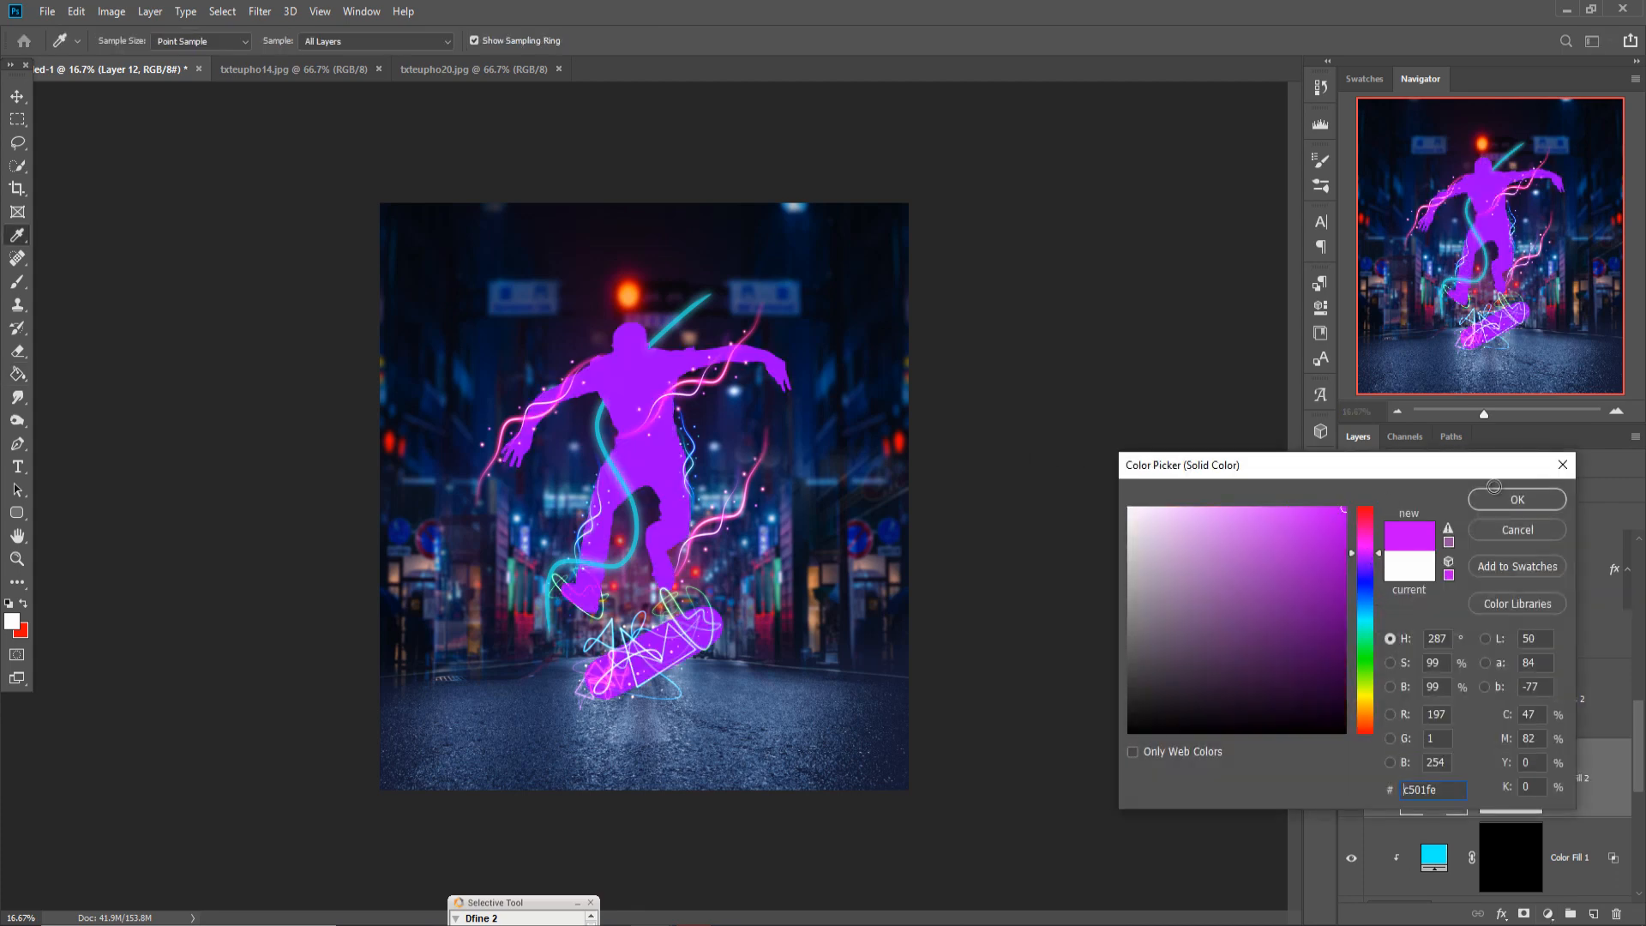
click(1515, 504)
Set the purple fill to Linear Dodge (Add) and split its Underlying Layer black Blend If slider to 0 / 101
click(1431, 491)
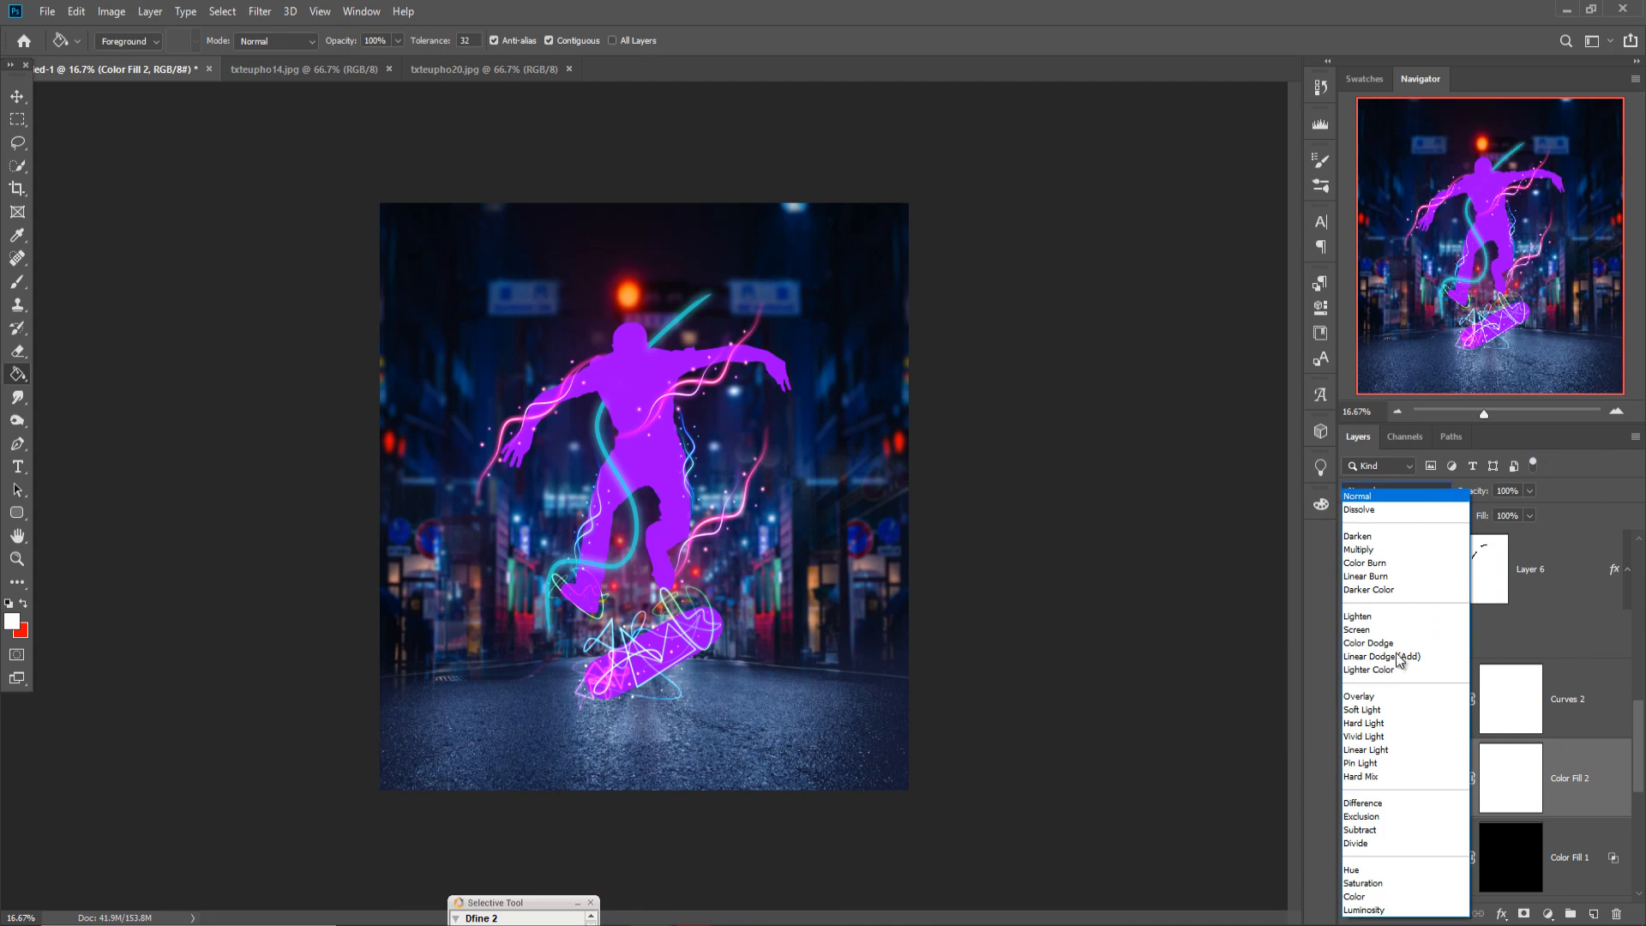
click(1395, 653)
right_click(1451, 761)
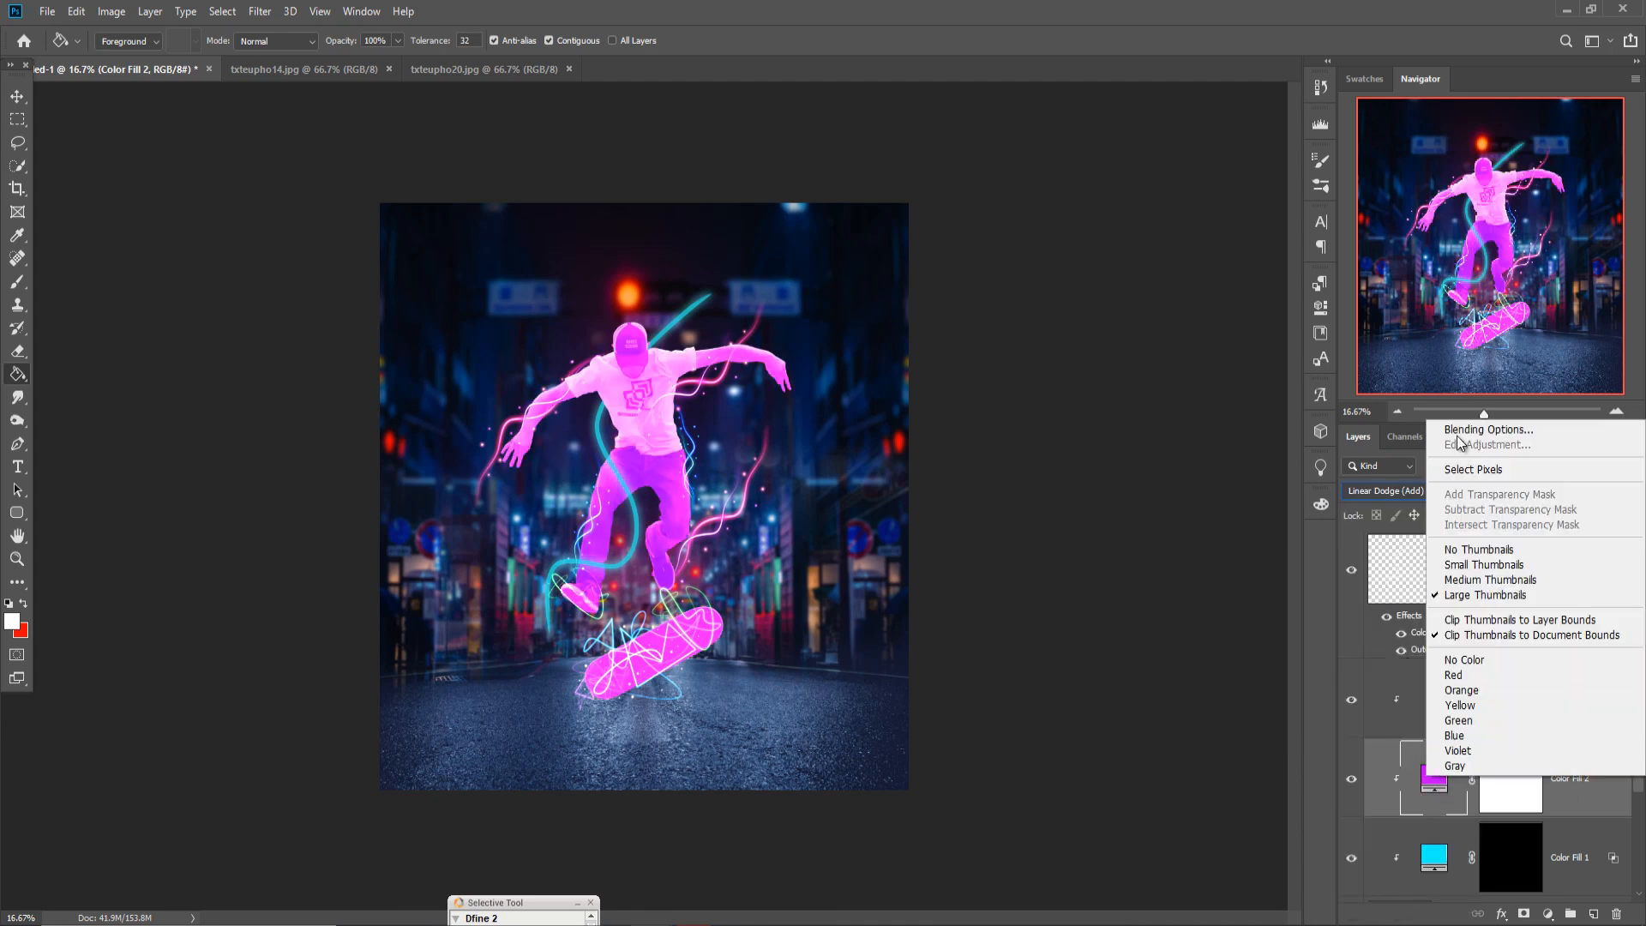
click(1459, 433)
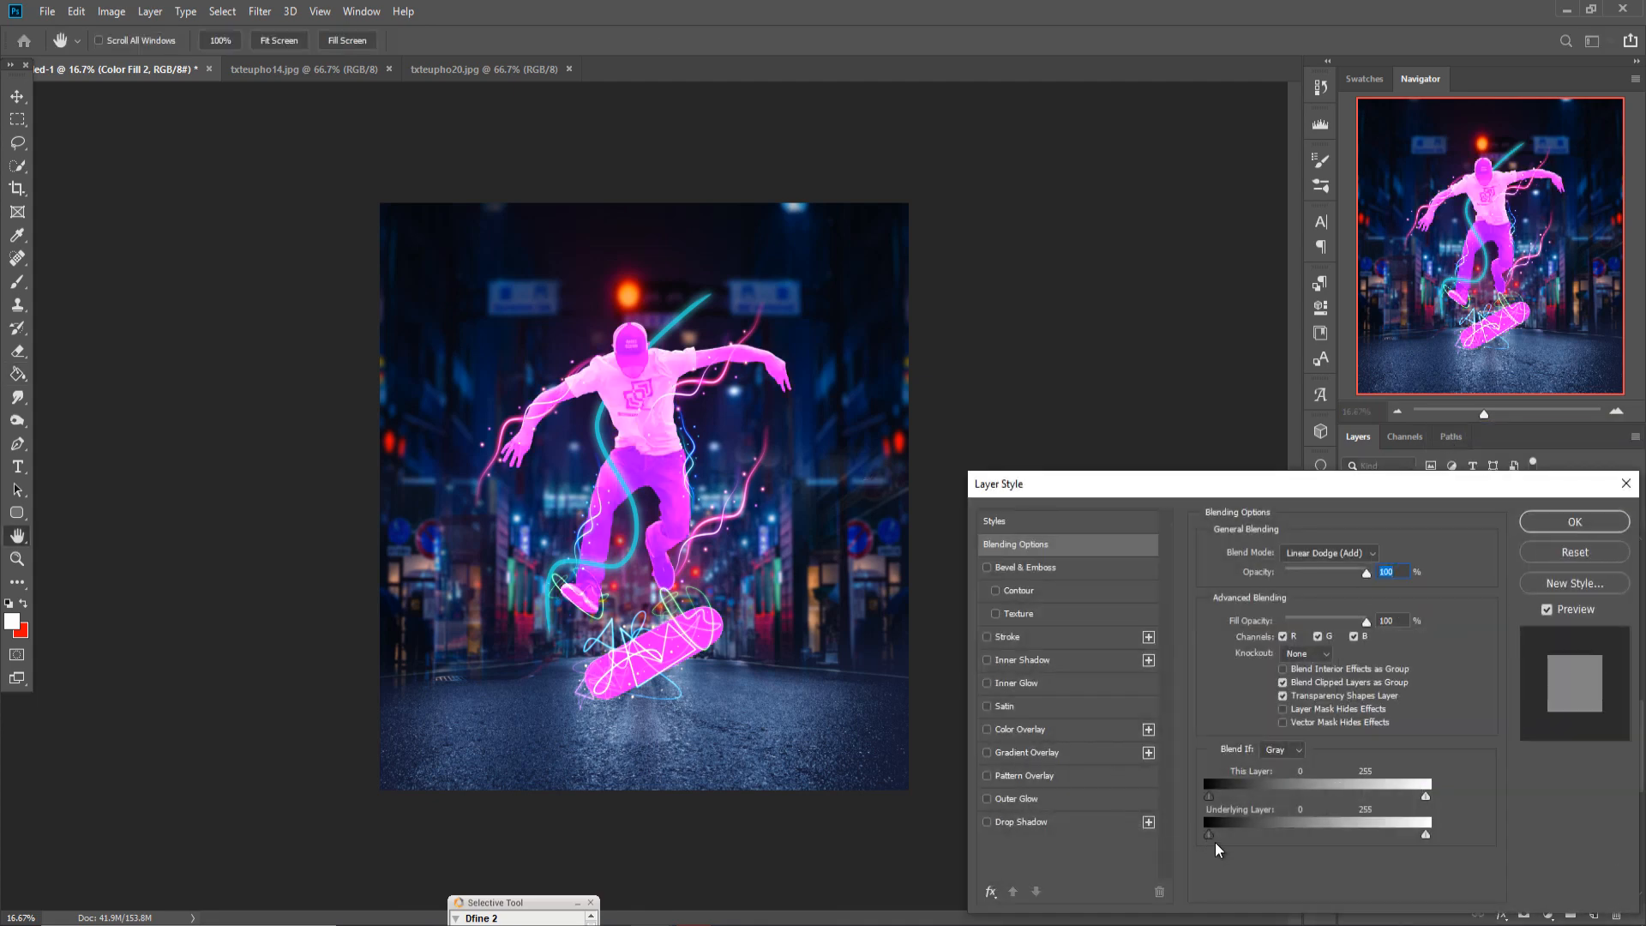
drag(1224, 831, 1295, 845)
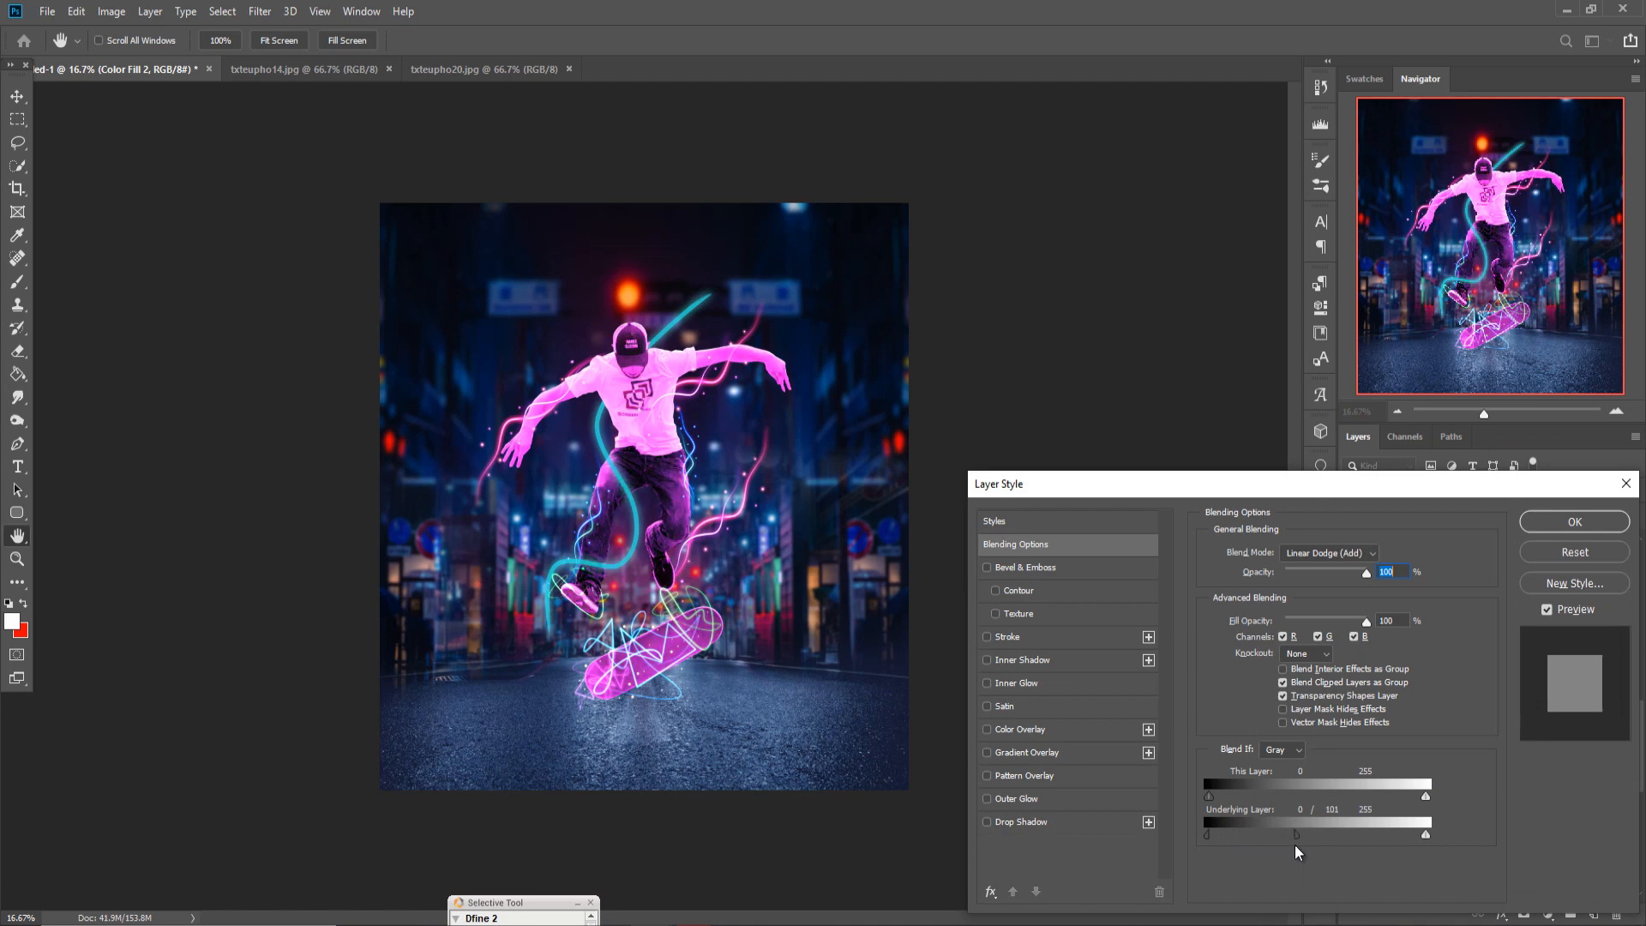
click(1562, 522)
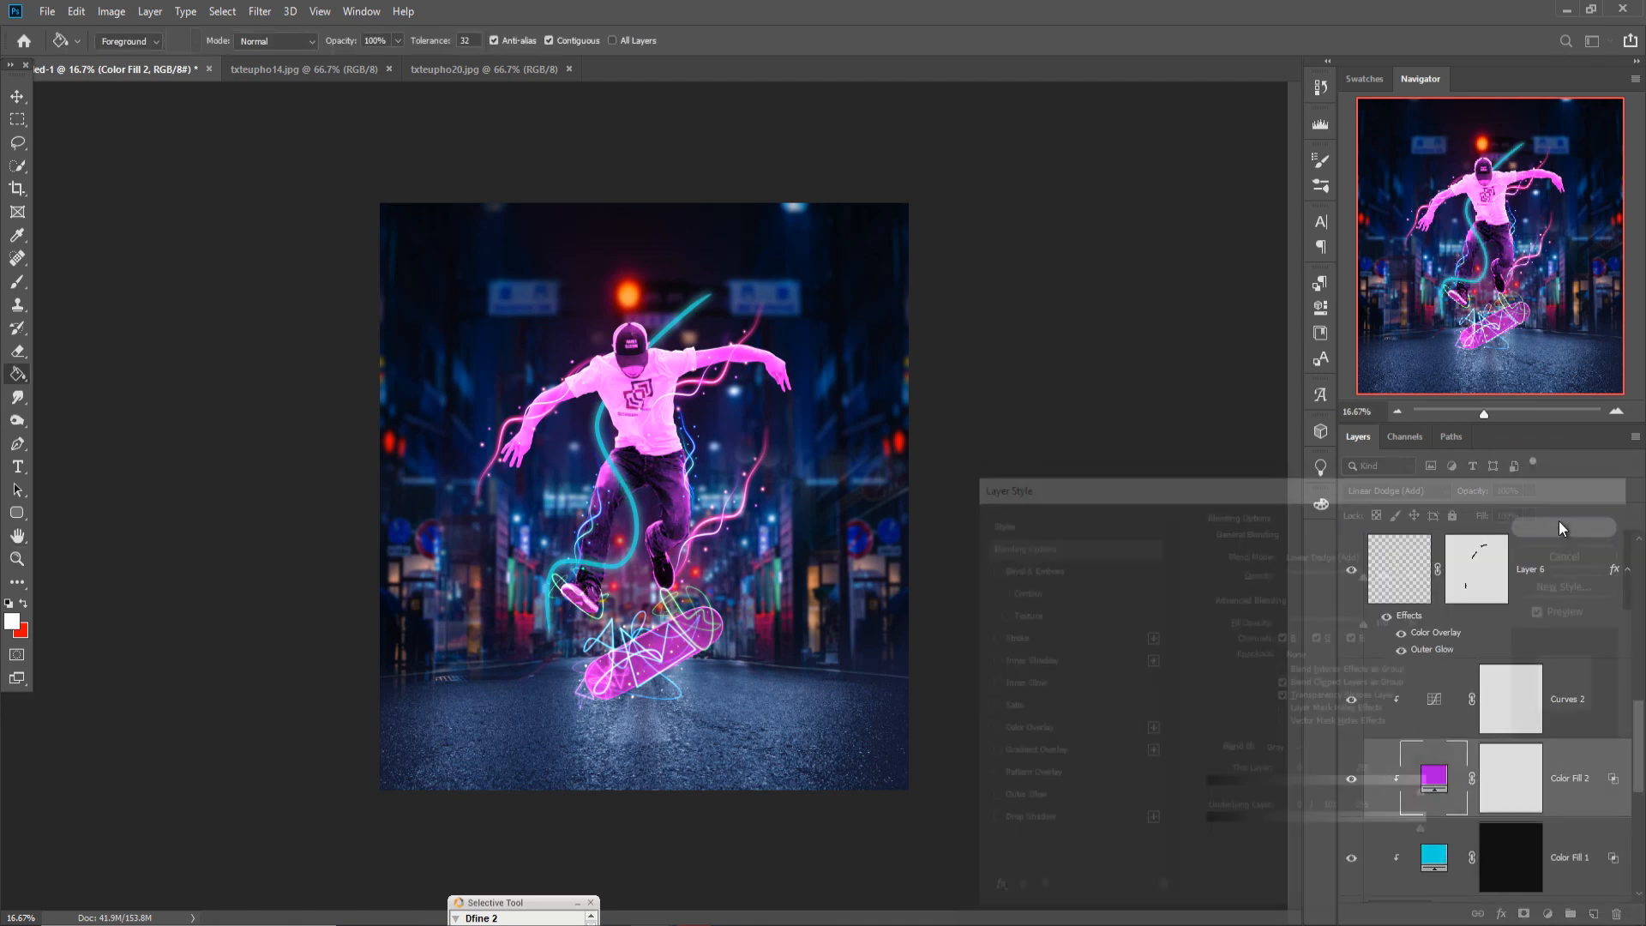
Fill the purple colour fill's layer mask with black using the Paint Bucket
click(11, 99)
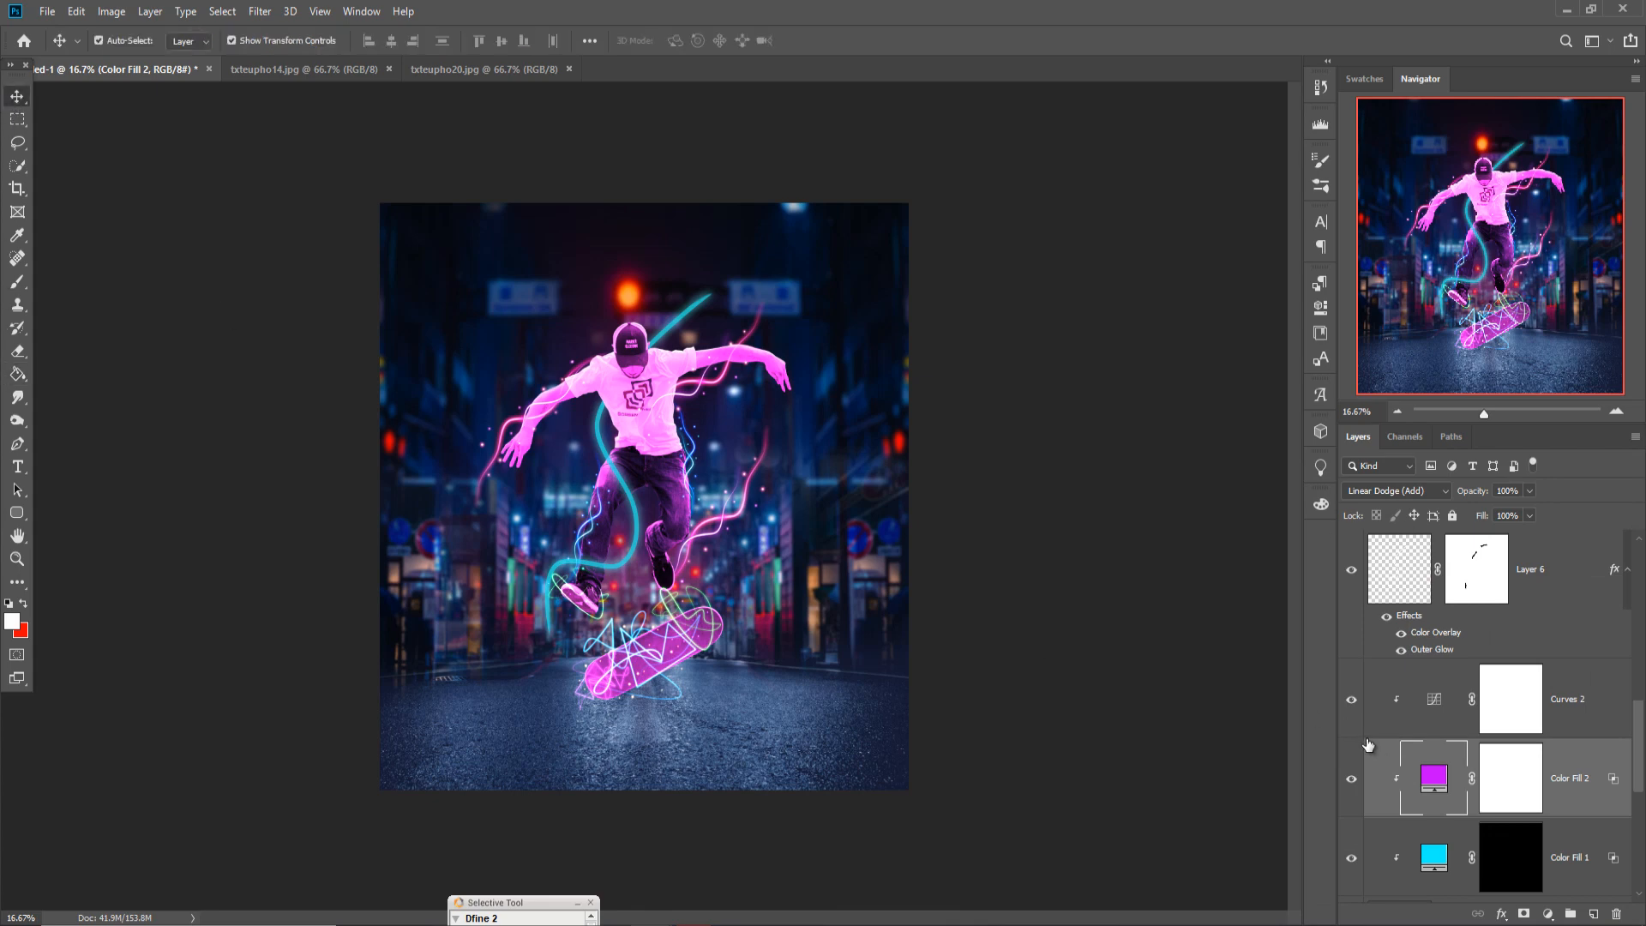
click(1521, 782)
click(17, 377)
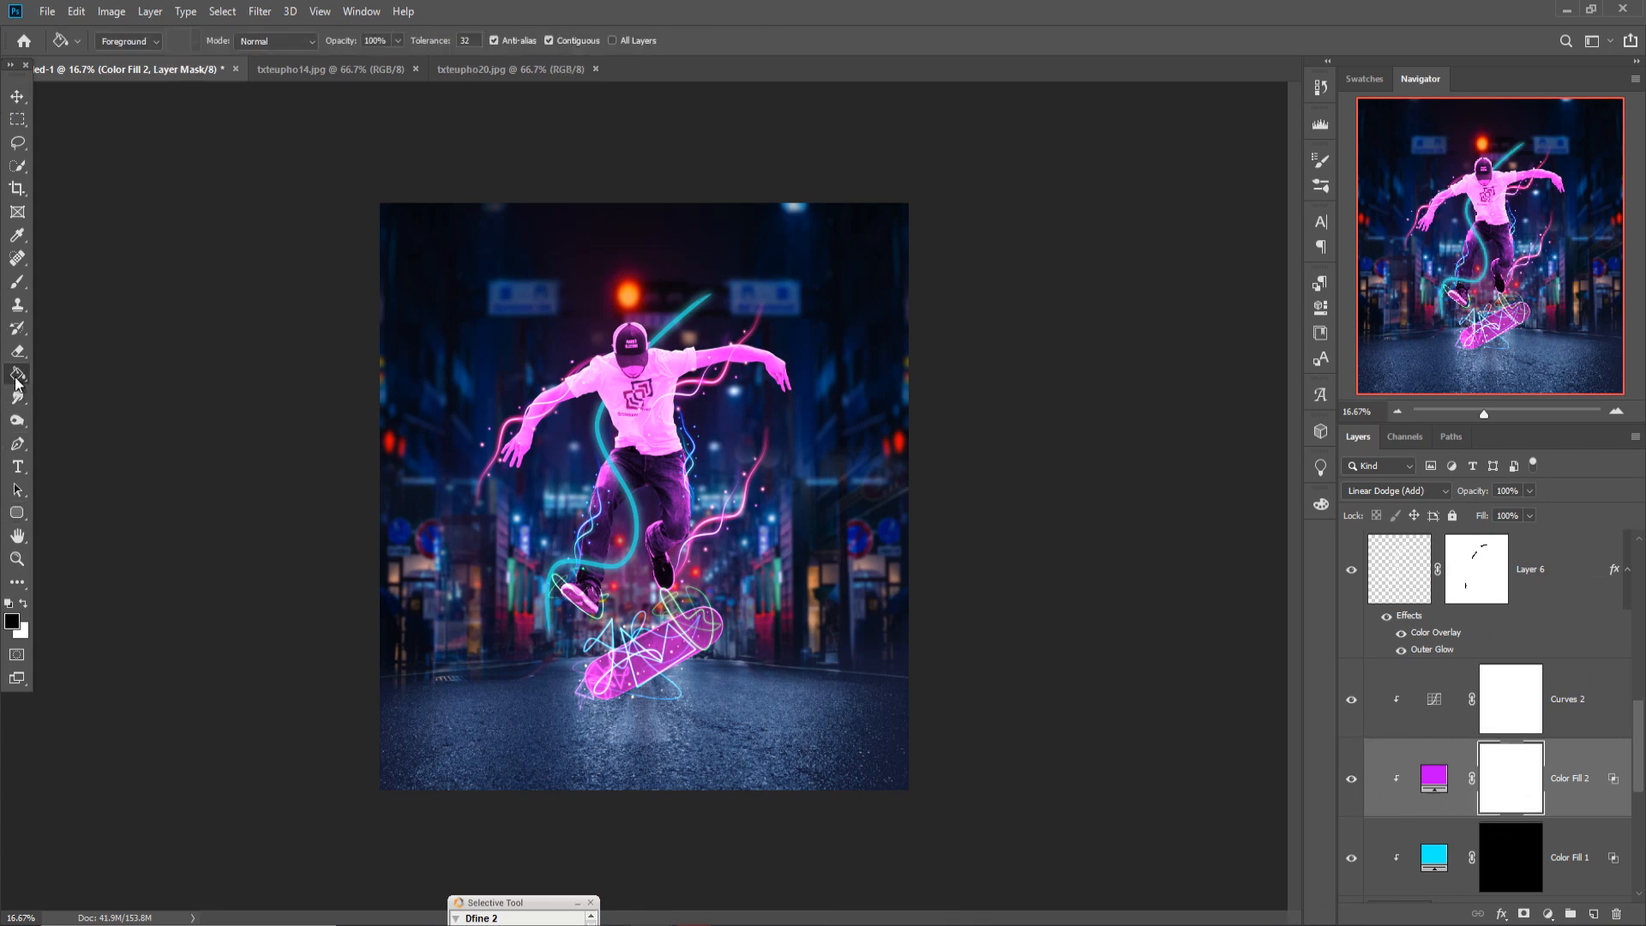
click(749, 587)
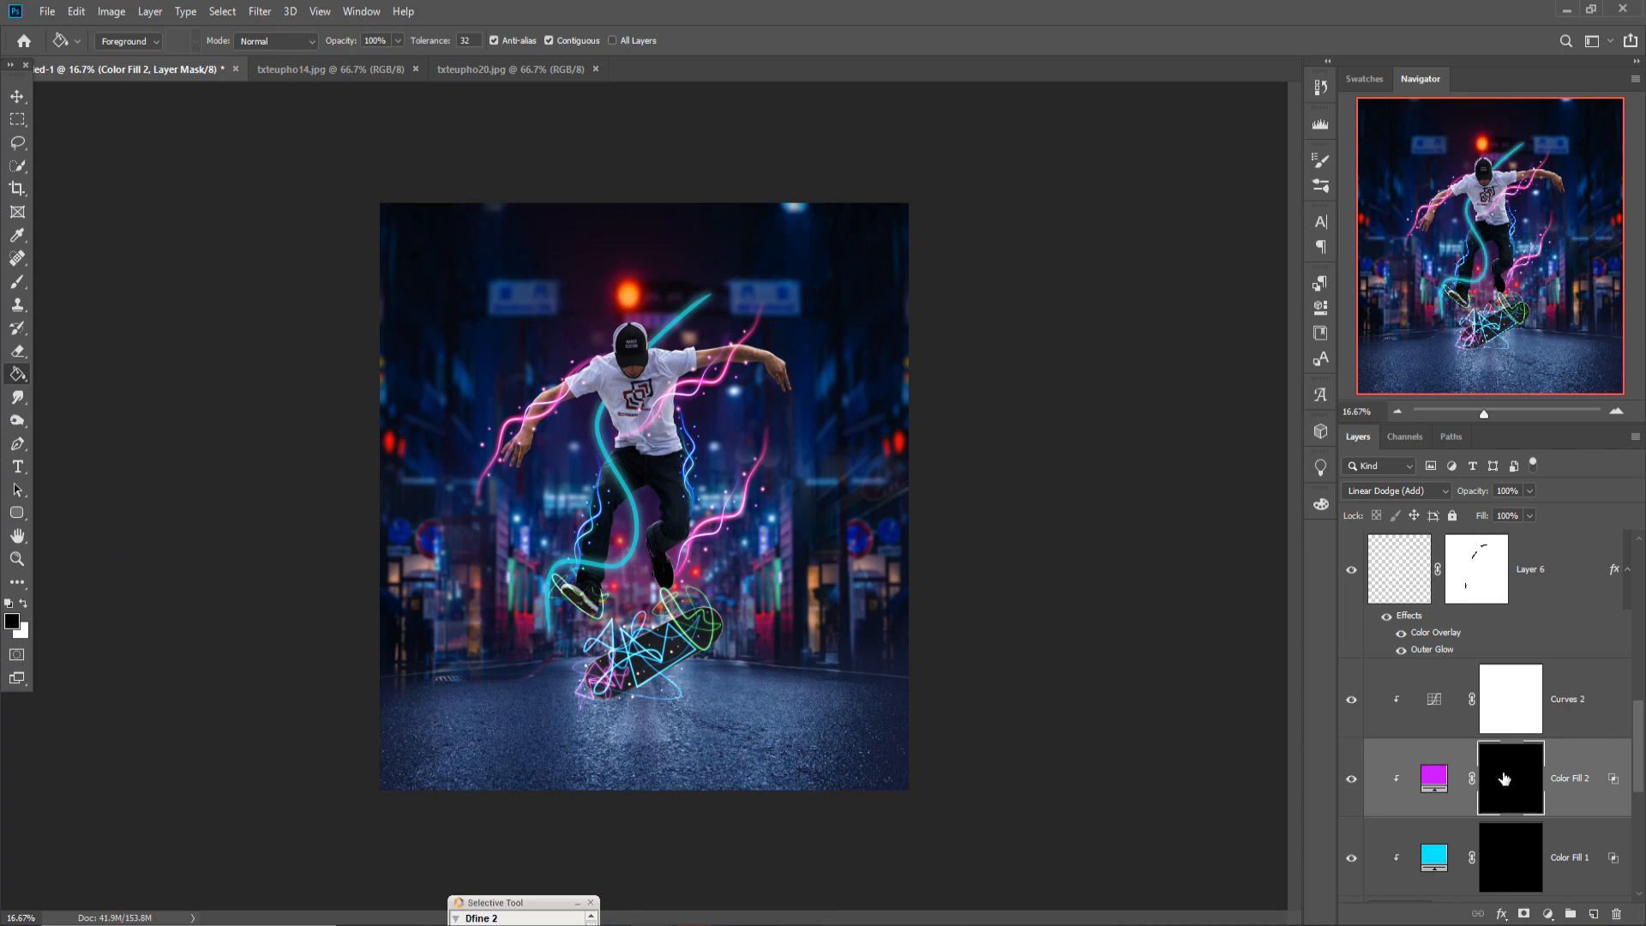
Paint white with a 150 px brush on the purple fill's mask to light the right-hand arm, shirt side and knee
click(18, 283)
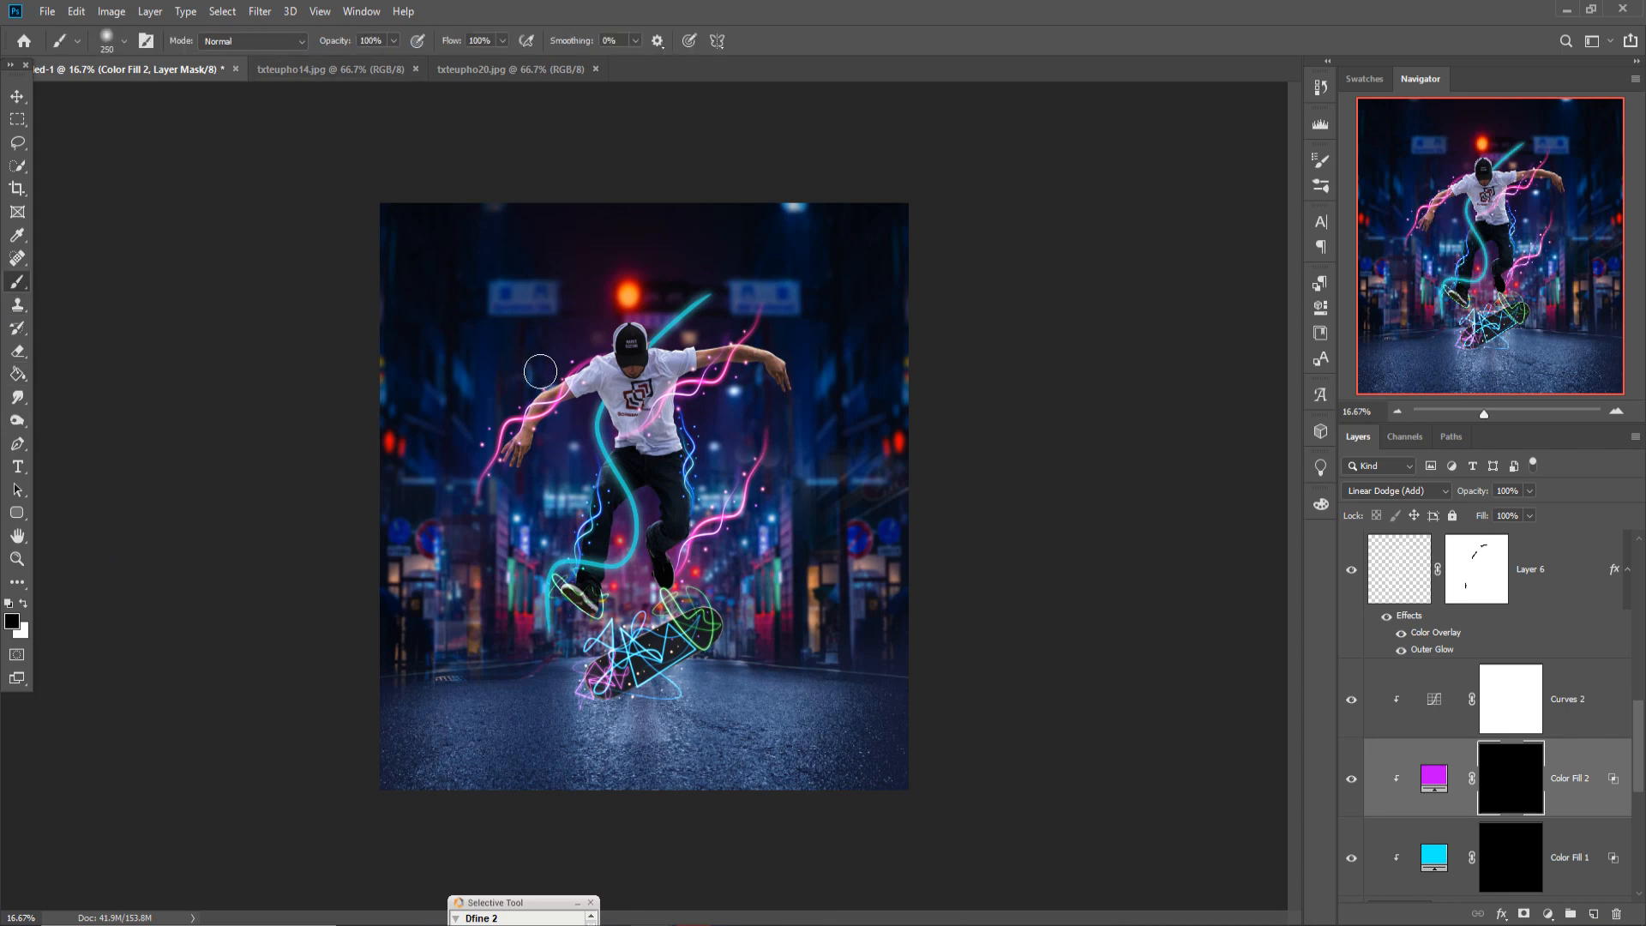
key(ctrl+plus)
key(ctrl+plus)
key(ctrl+plus)
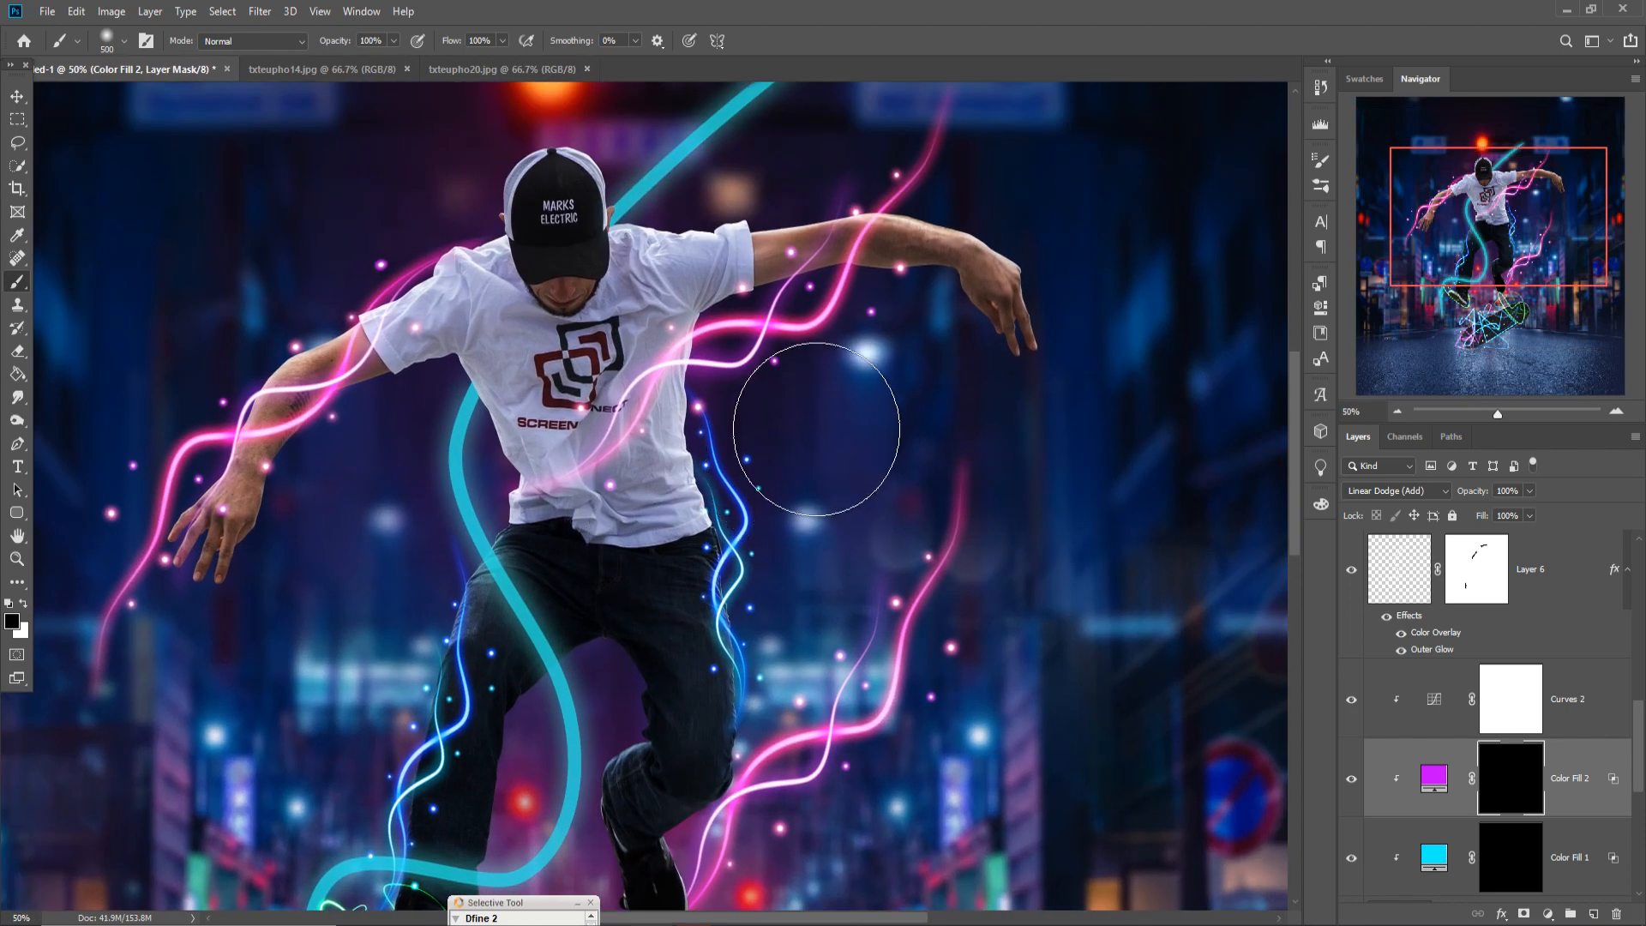
key(bracketleft)
key(bracketleft)
key(bracketleft)
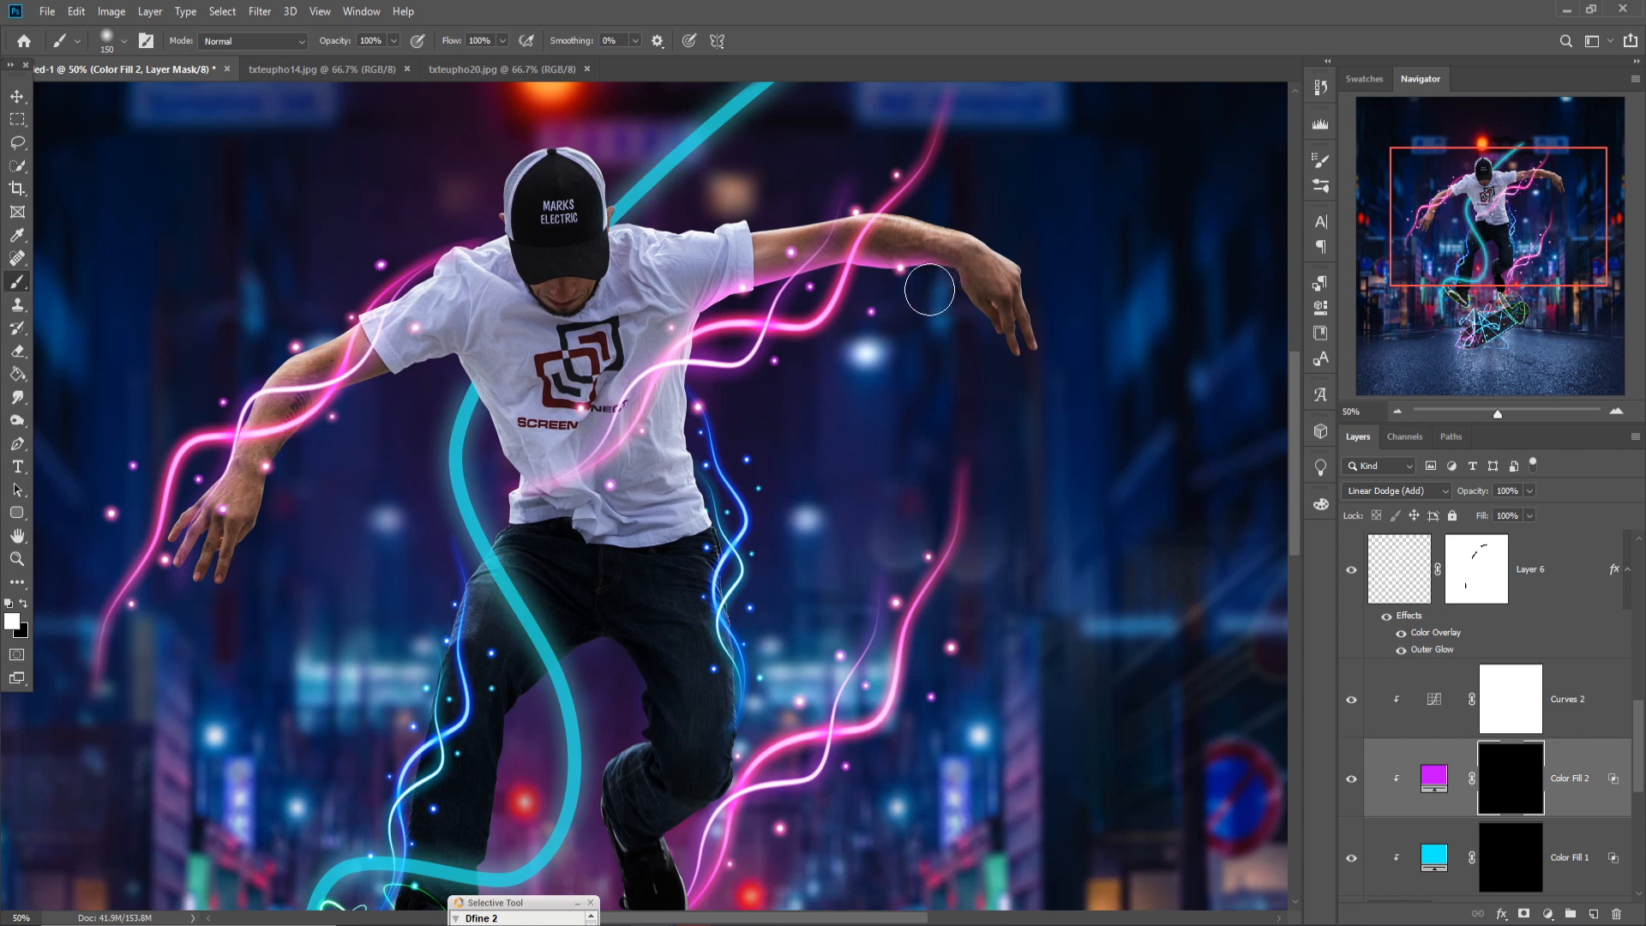
mouse_move(929, 290)
mouse_down()
mouse_move(866, 336)
mouse_move(795, 294)
mouse_move(748, 327)
mouse_move(744, 311)
mouse_move(711, 353)
mouse_up()
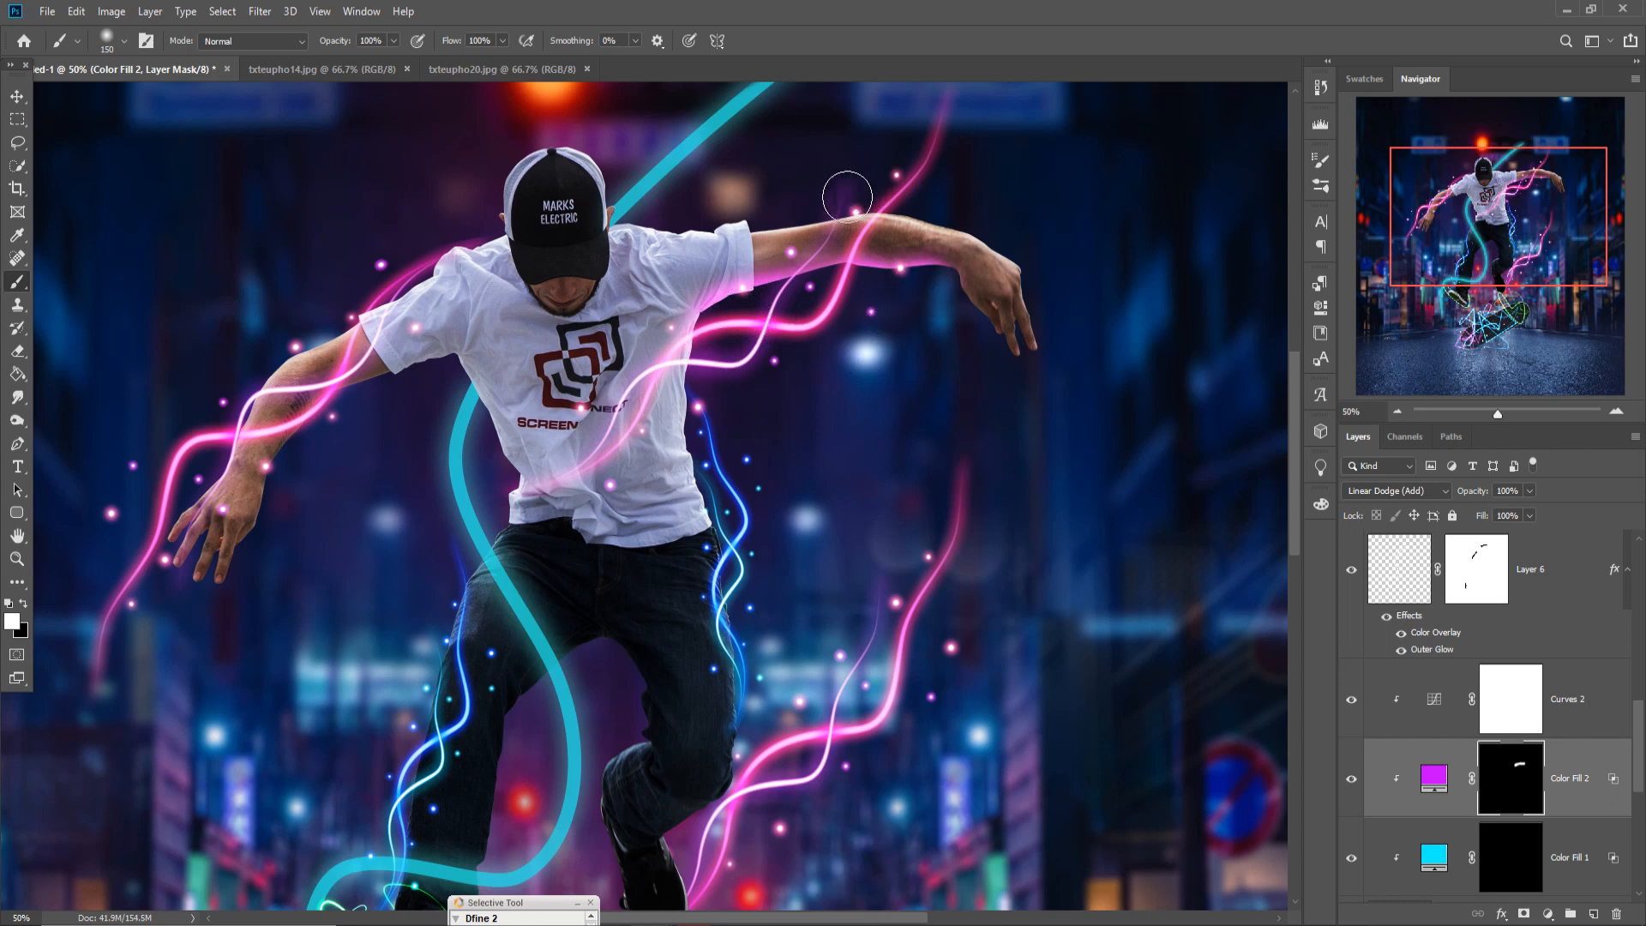
mouse_move(847, 197)
mouse_down()
mouse_move(910, 198)
mouse_move(792, 211)
mouse_move(942, 204)
mouse_up()
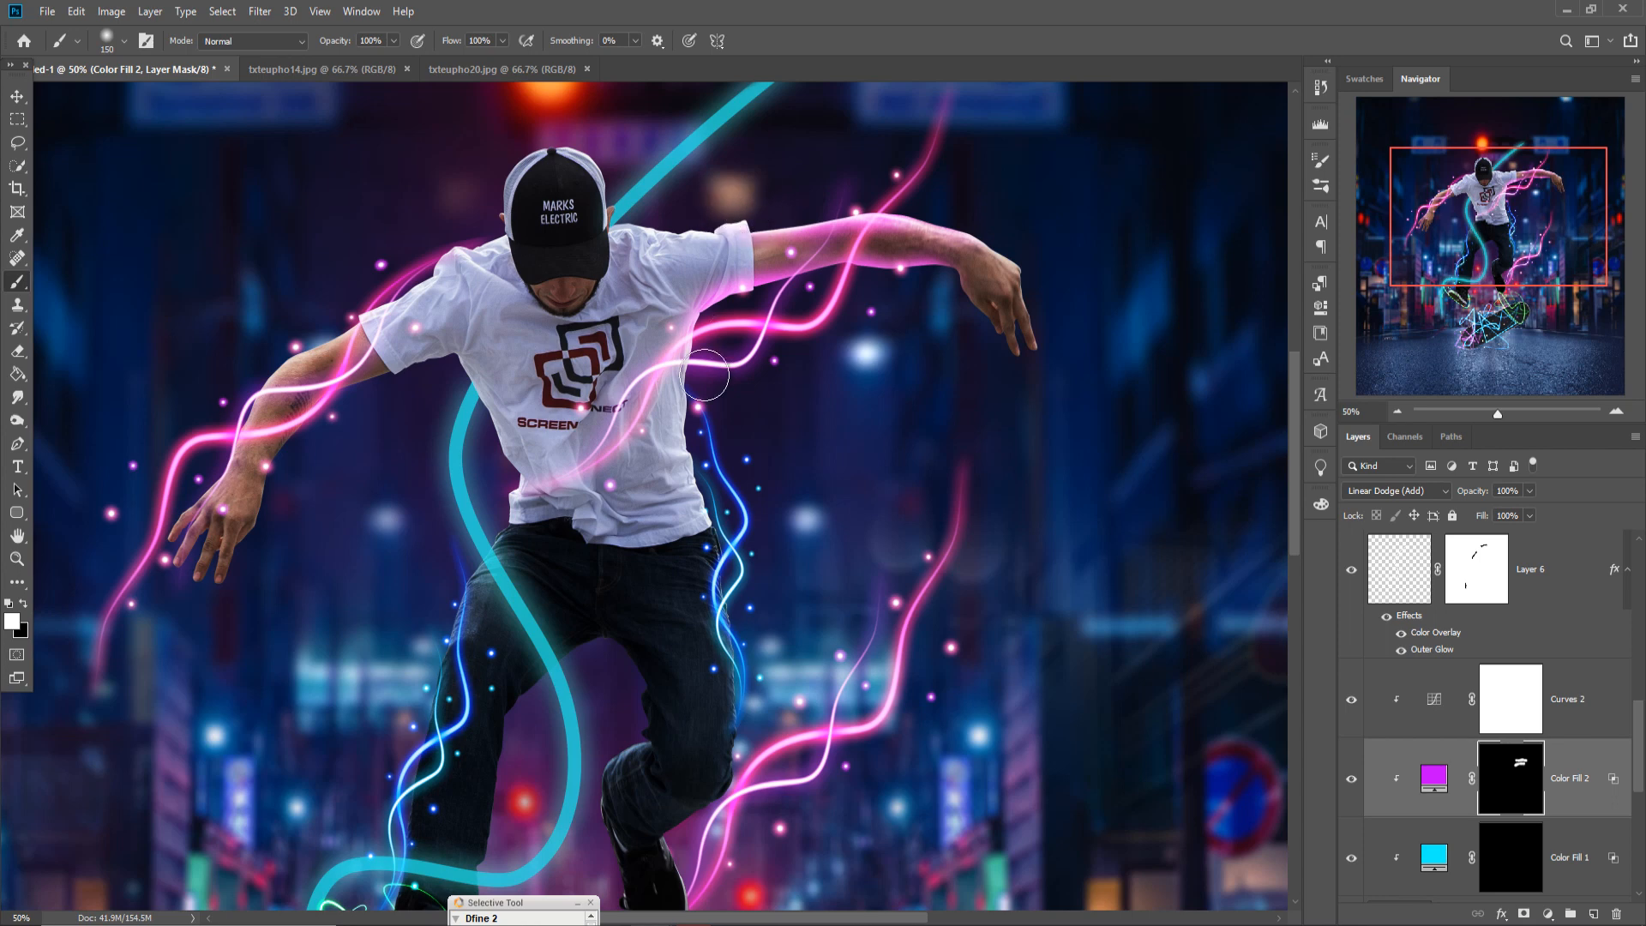
mouse_move(704, 375)
mouse_down()
mouse_move(682, 439)
mouse_move(701, 481)
mouse_move(697, 467)
mouse_move(719, 478)
mouse_move(737, 546)
mouse_move(725, 521)
mouse_move(752, 722)
mouse_move(731, 811)
mouse_move(683, 840)
mouse_move(736, 805)
mouse_move(733, 788)
mouse_move(665, 839)
mouse_move(690, 868)
mouse_move(703, 878)
mouse_move(707, 822)
mouse_move(792, 751)
mouse_up()
key(alt+bracketleft)
key(alt+bracketright)
Paint white on the cyan fill's mask around the right-hand shoe, along both trouser legs and up the shirt's left side
click(1509, 871)
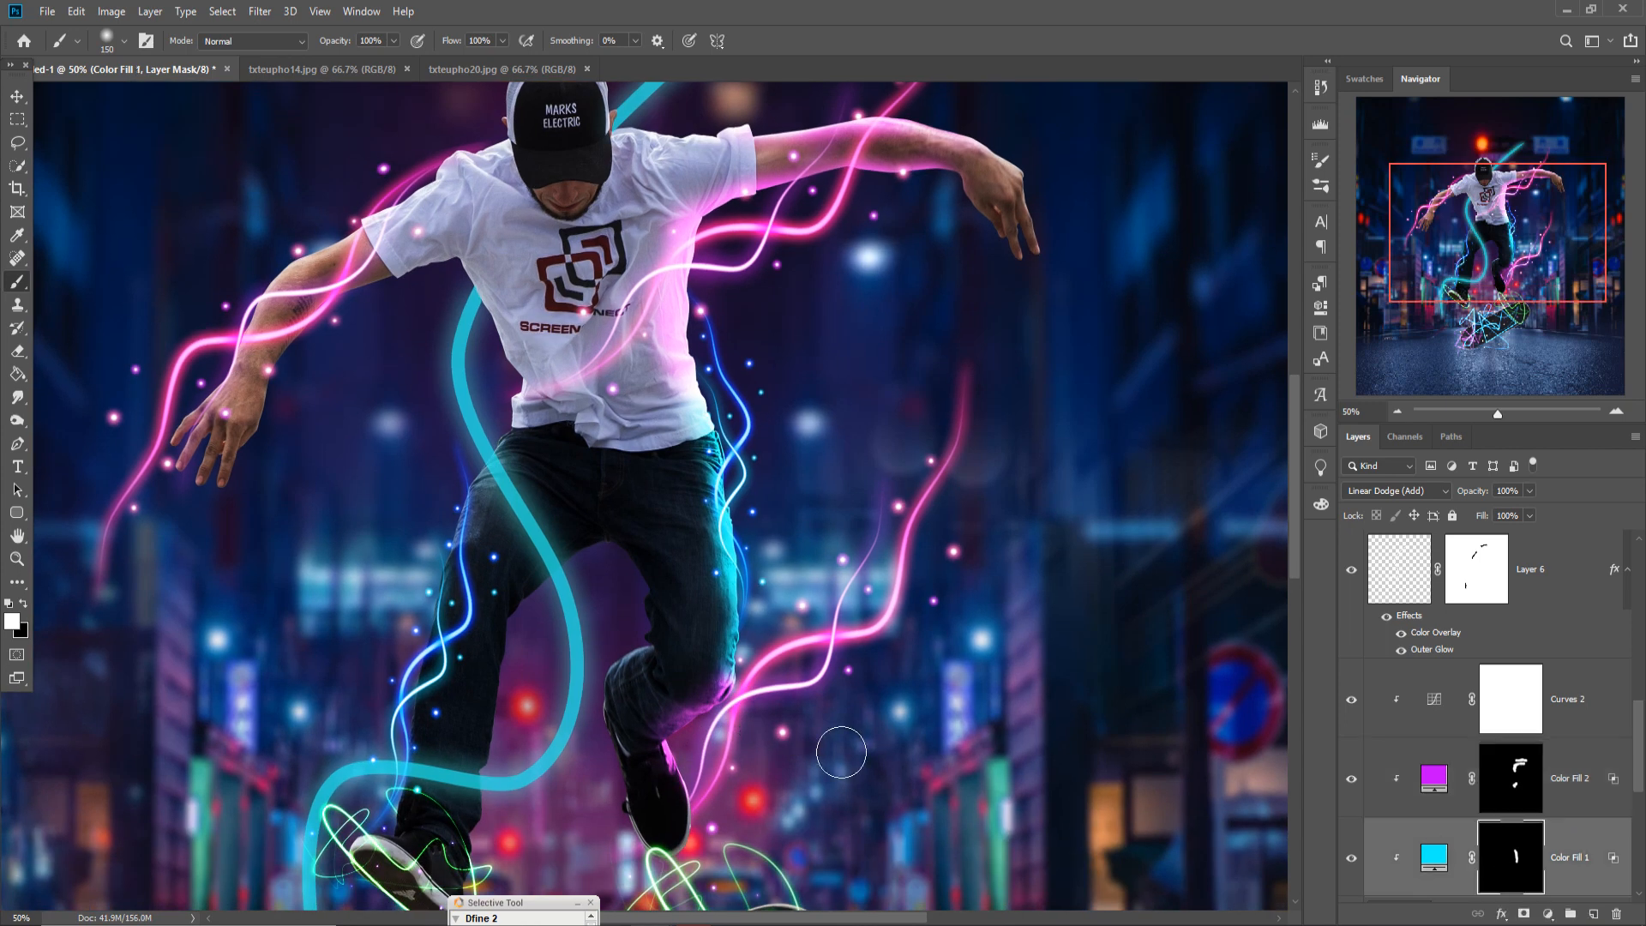
mouse_move(704, 797)
mouse_down()
mouse_move(689, 859)
mouse_move(643, 842)
mouse_move(777, 768)
mouse_up()
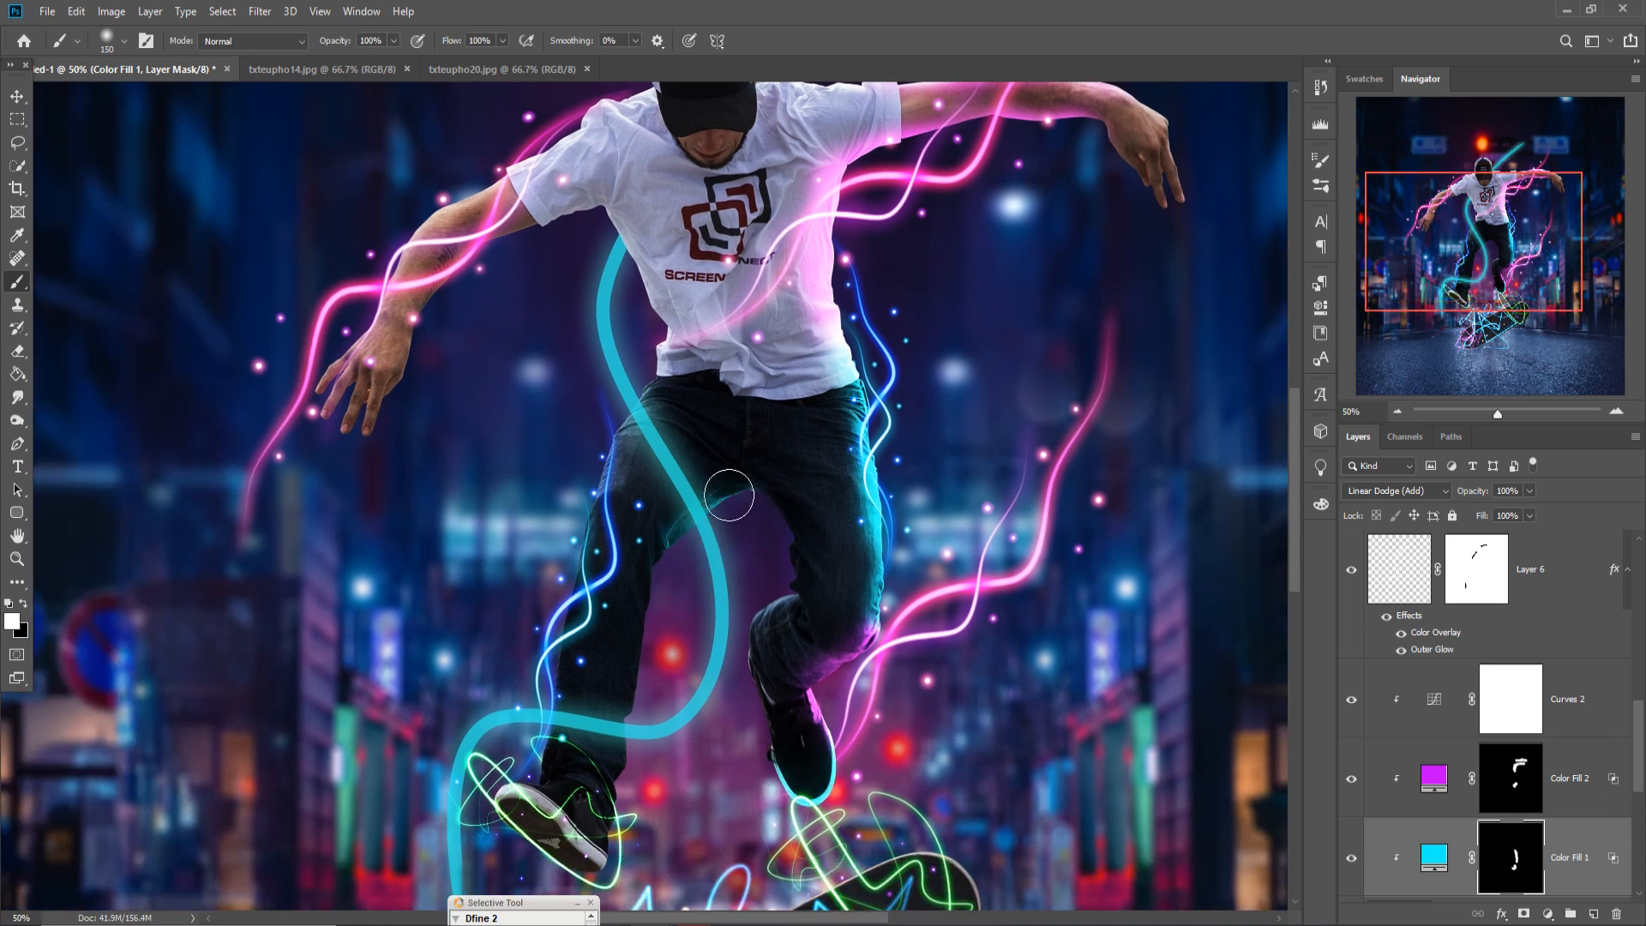
mouse_move(729, 496)
mouse_down()
mouse_move(668, 597)
mouse_move(659, 550)
mouse_move(641, 658)
mouse_move(657, 706)
mouse_move(621, 821)
mouse_up()
mouse_move(530, 647)
mouse_down()
mouse_move(564, 515)
mouse_move(639, 369)
mouse_move(605, 224)
mouse_move(550, 231)
mouse_up()
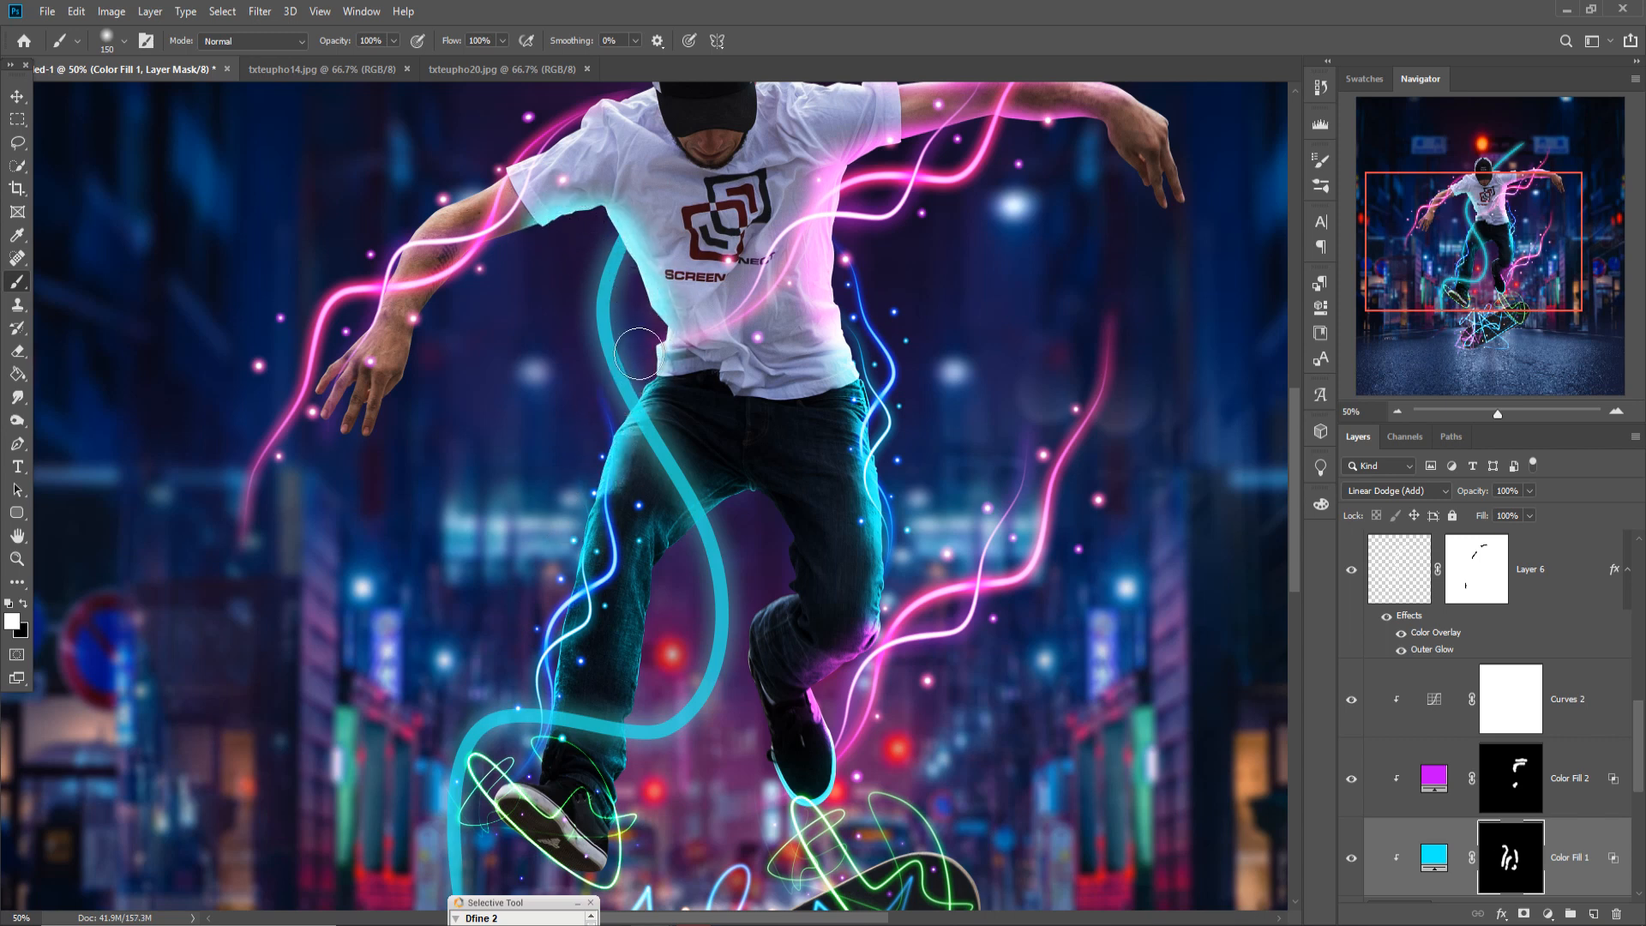
Paint purple light on the left-hand arm, shoulder and cap edge, and cyan light on the cap's other side and adjacent shoulder
drag(641, 479, 827, 496)
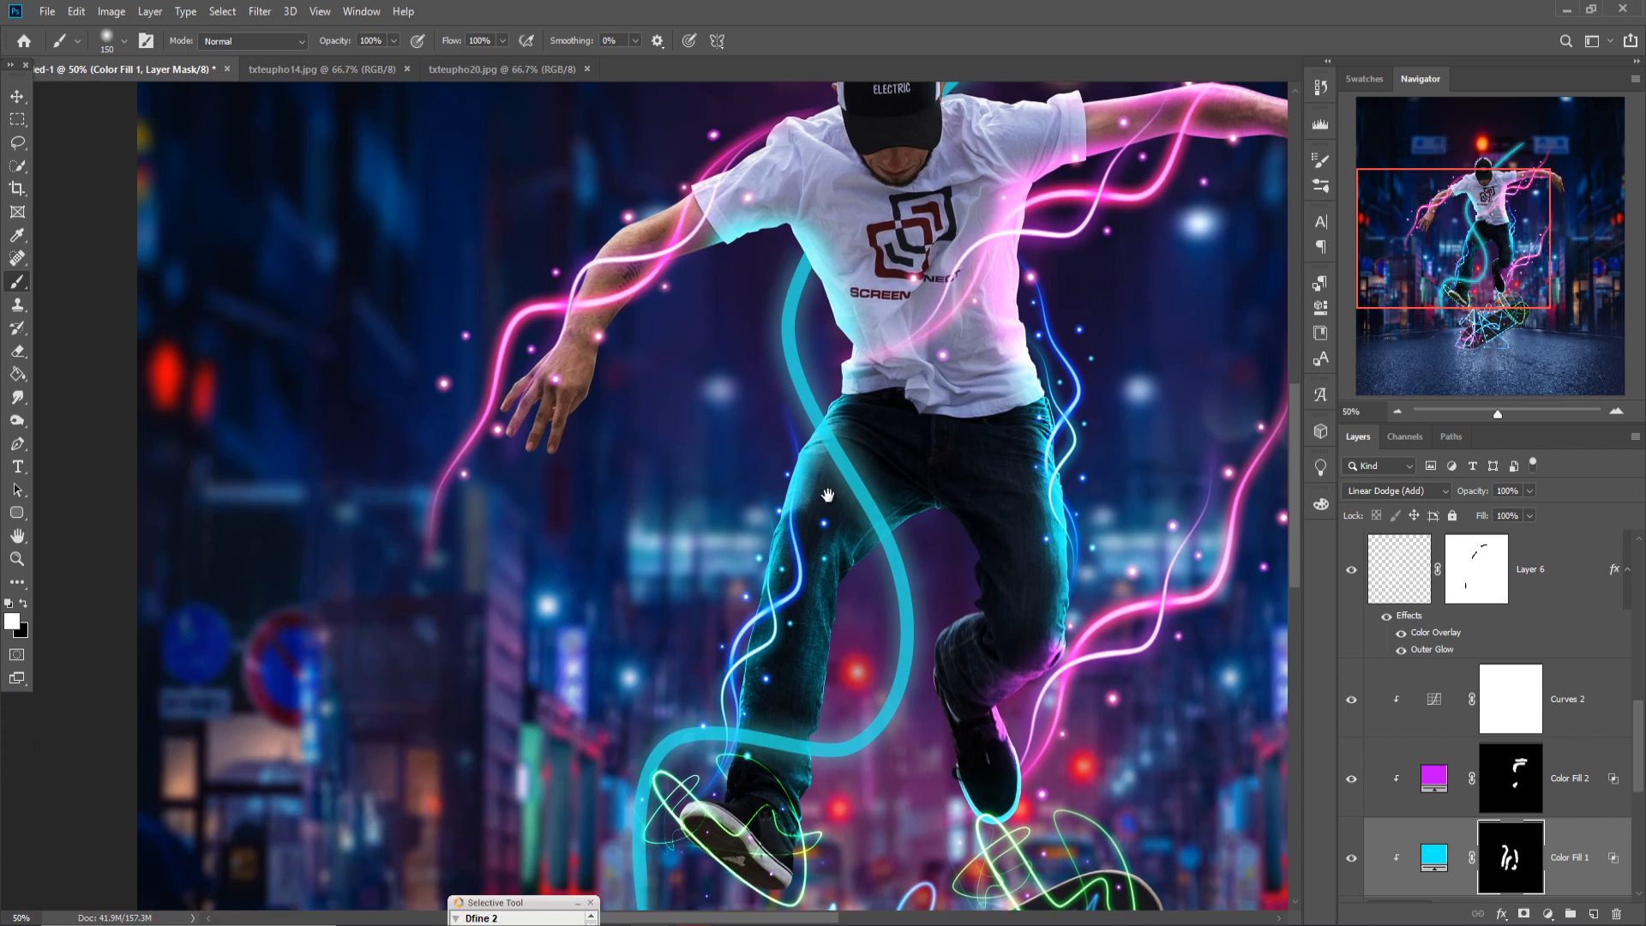
click(1532, 774)
mouse_move(696, 271)
mouse_down()
mouse_move(618, 362)
mouse_move(652, 292)
mouse_move(605, 415)
mouse_move(638, 302)
mouse_move(640, 202)
mouse_move(585, 241)
mouse_move(521, 345)
mouse_move(622, 172)
mouse_up()
drag(721, 156, 655, 247)
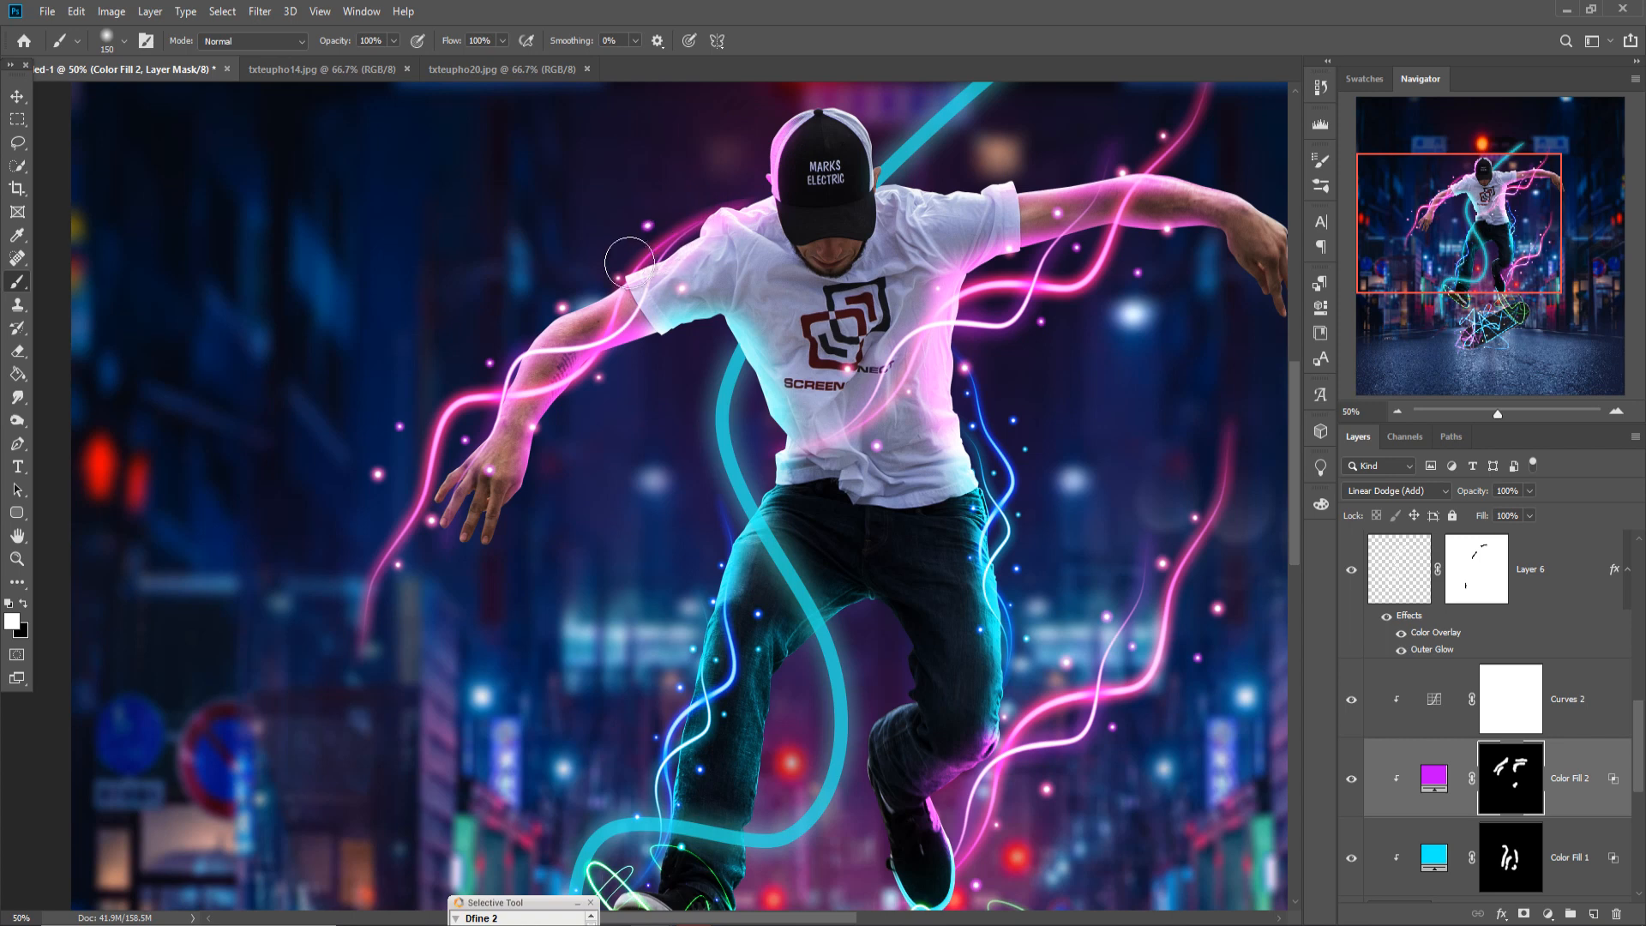
drag(763, 261, 703, 326)
click(1510, 833)
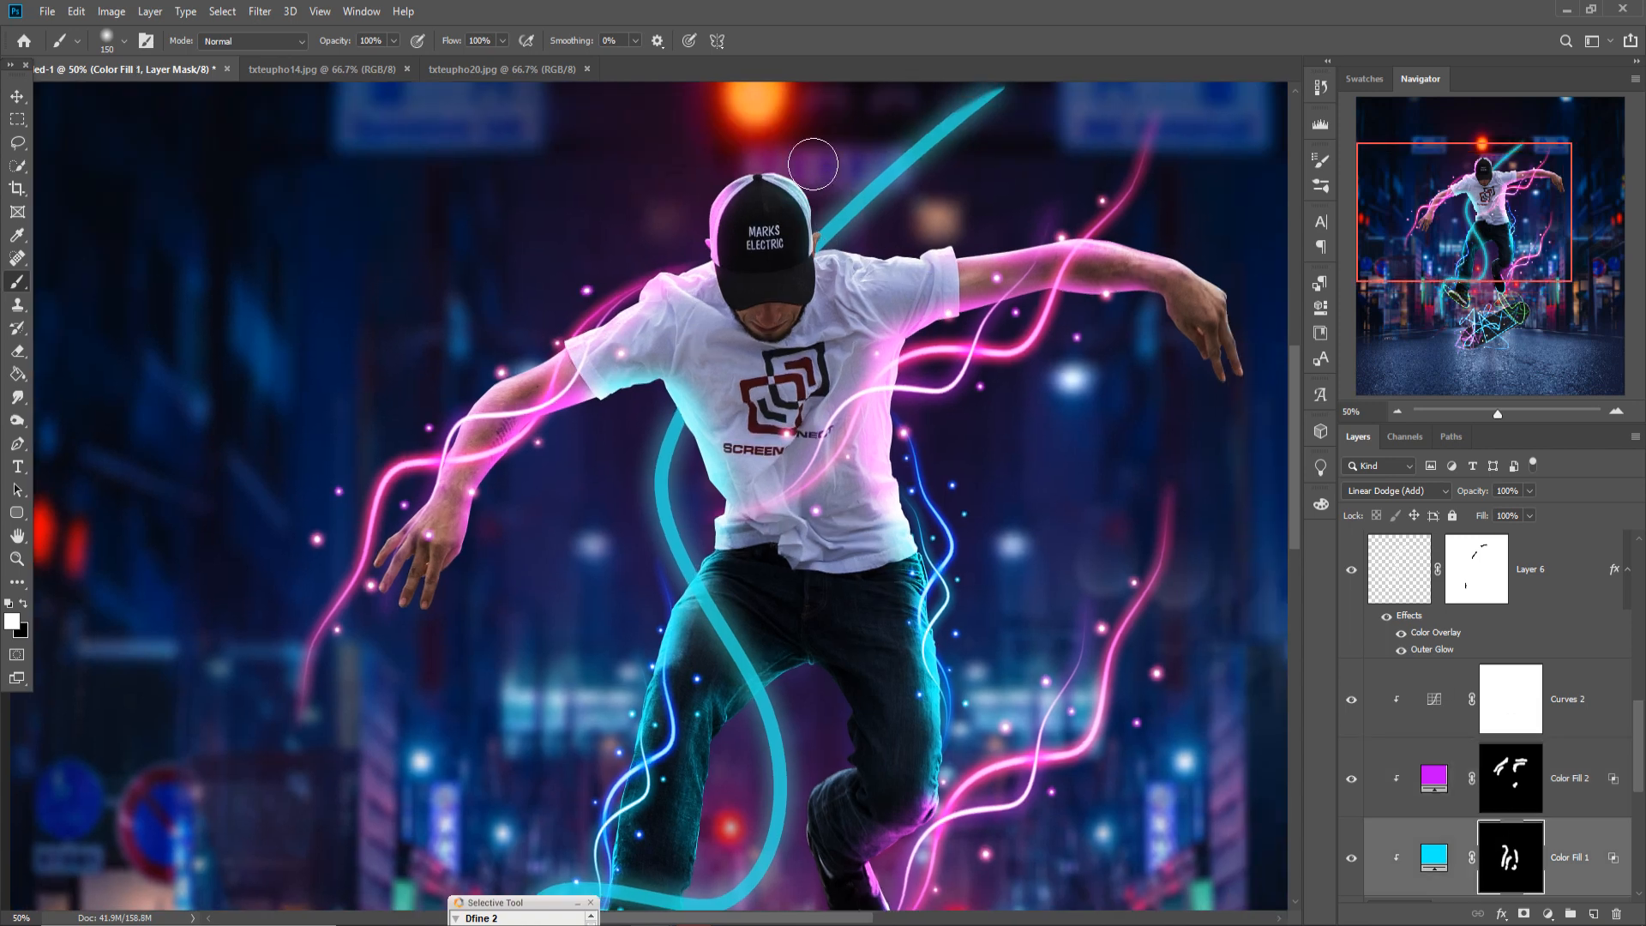
mouse_move(844, 246)
mouse_down()
mouse_move(945, 228)
mouse_move(896, 250)
mouse_move(940, 244)
mouse_up()
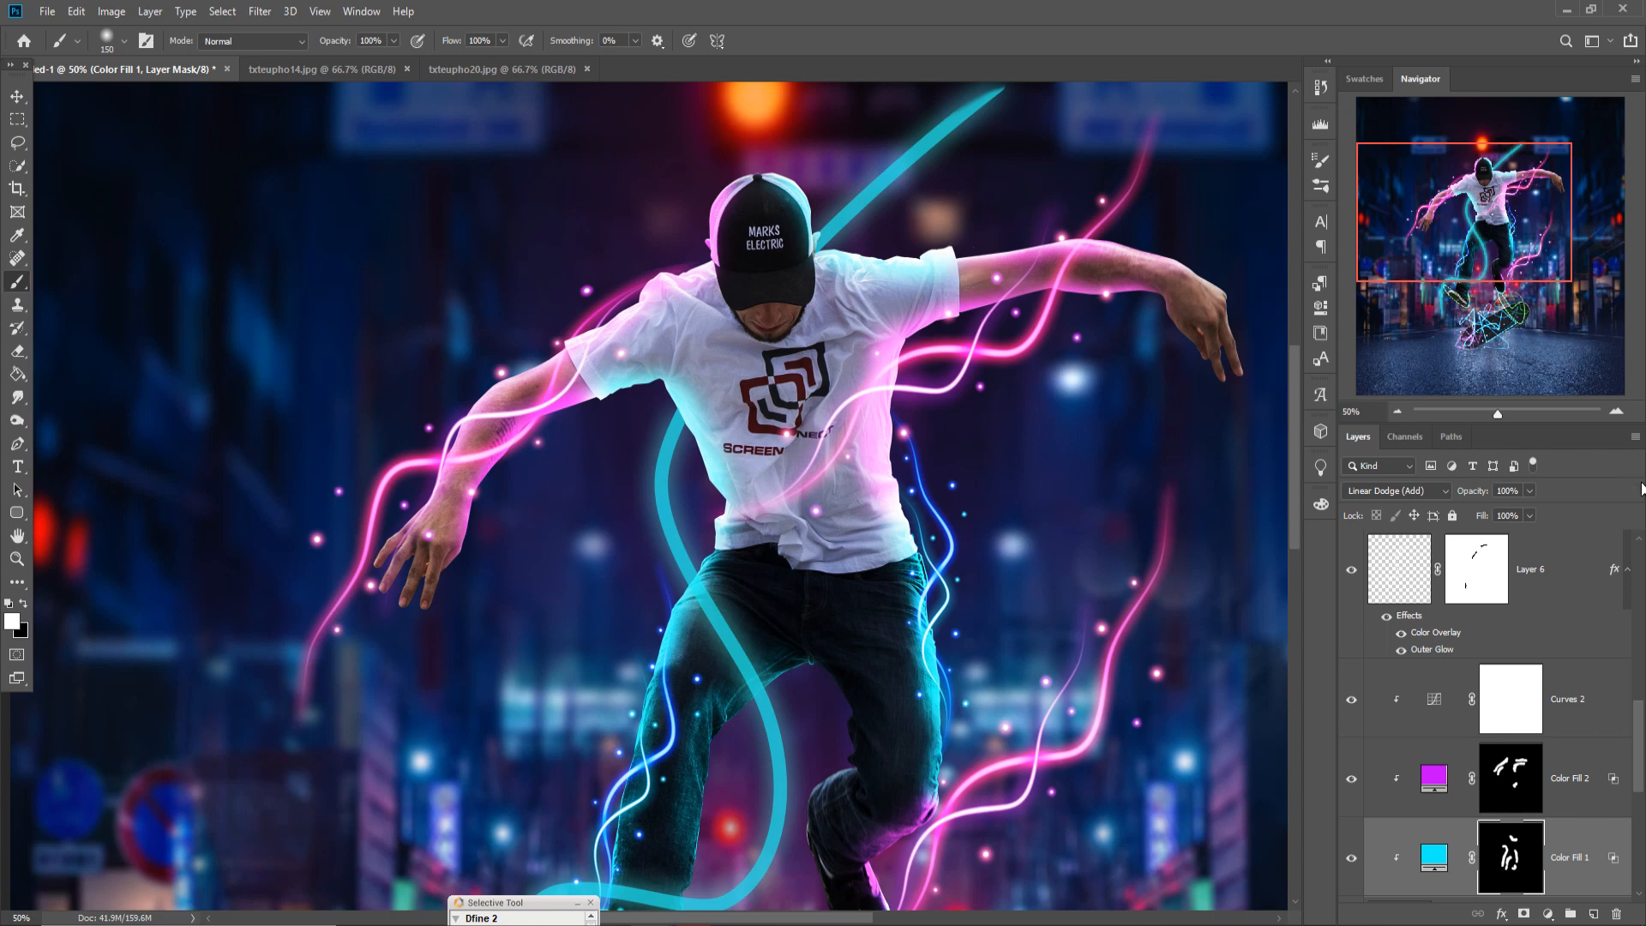
Lower the brush opacity to 26% and paint a softer purple glow over the shirt on the purple fill's mask
click(1518, 770)
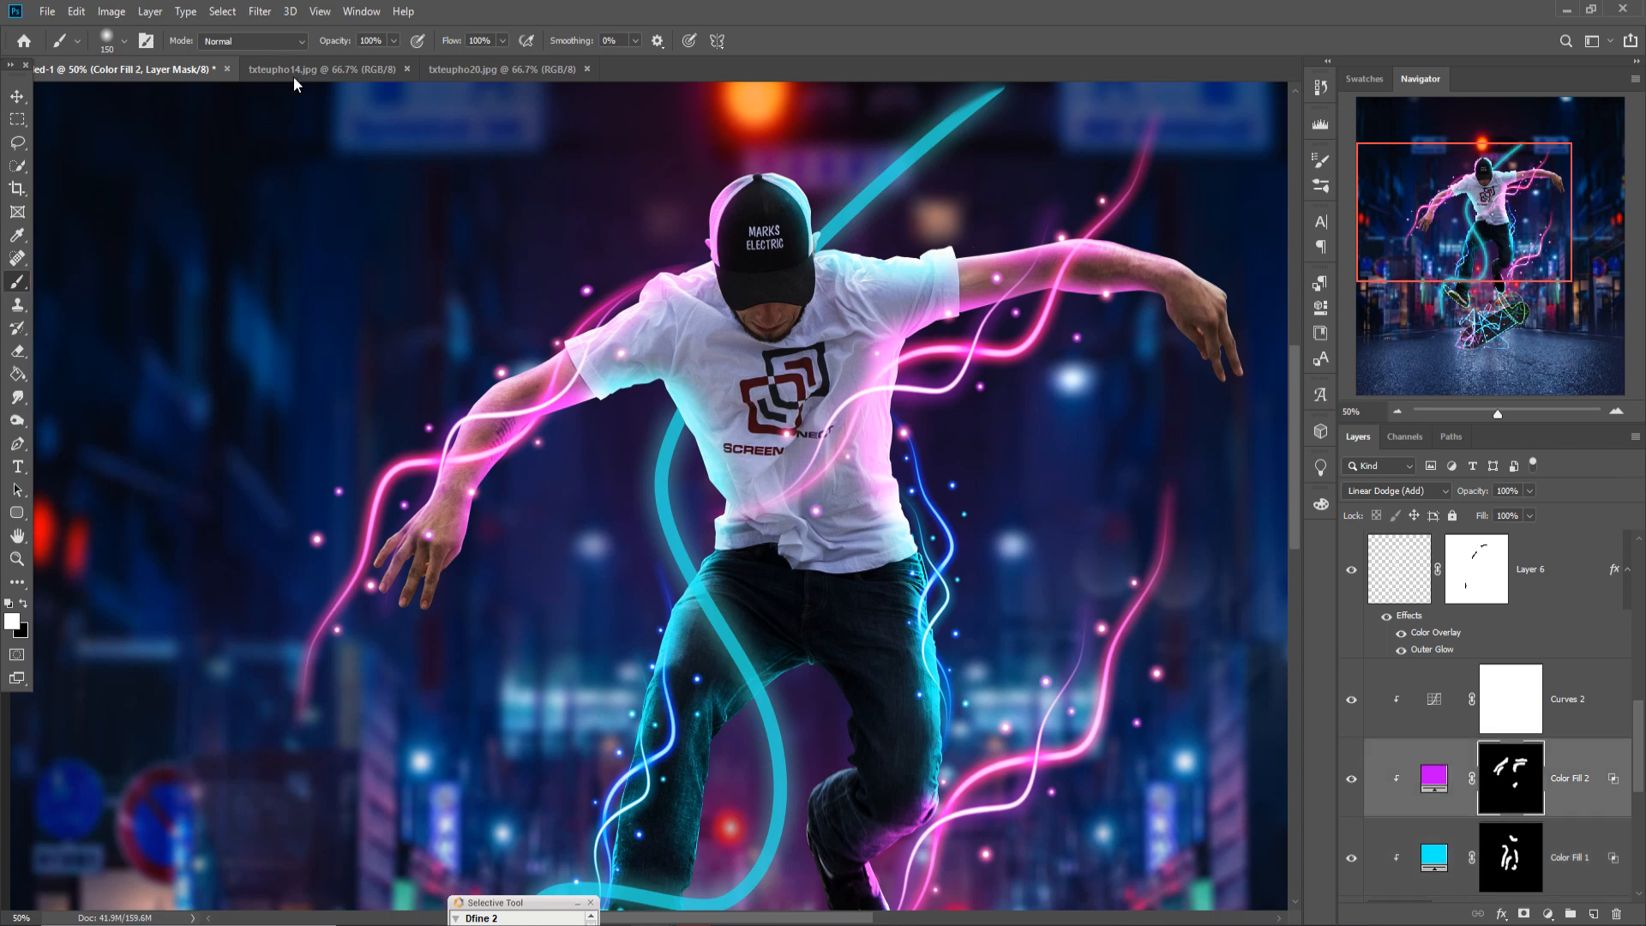
click(394, 41)
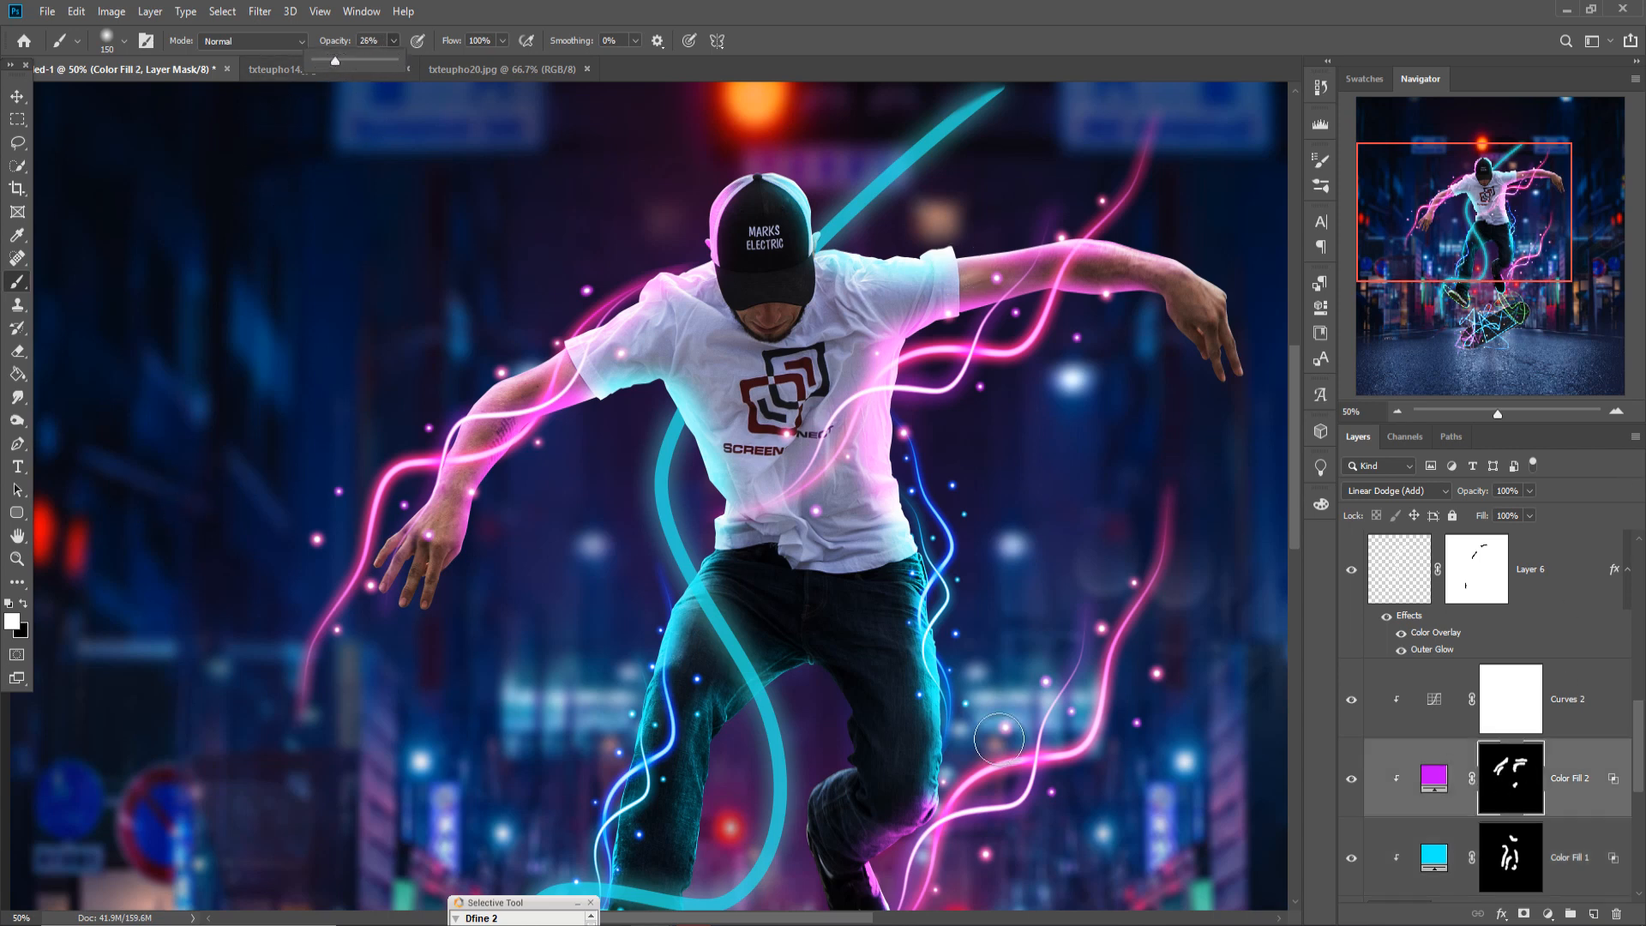
click(842, 385)
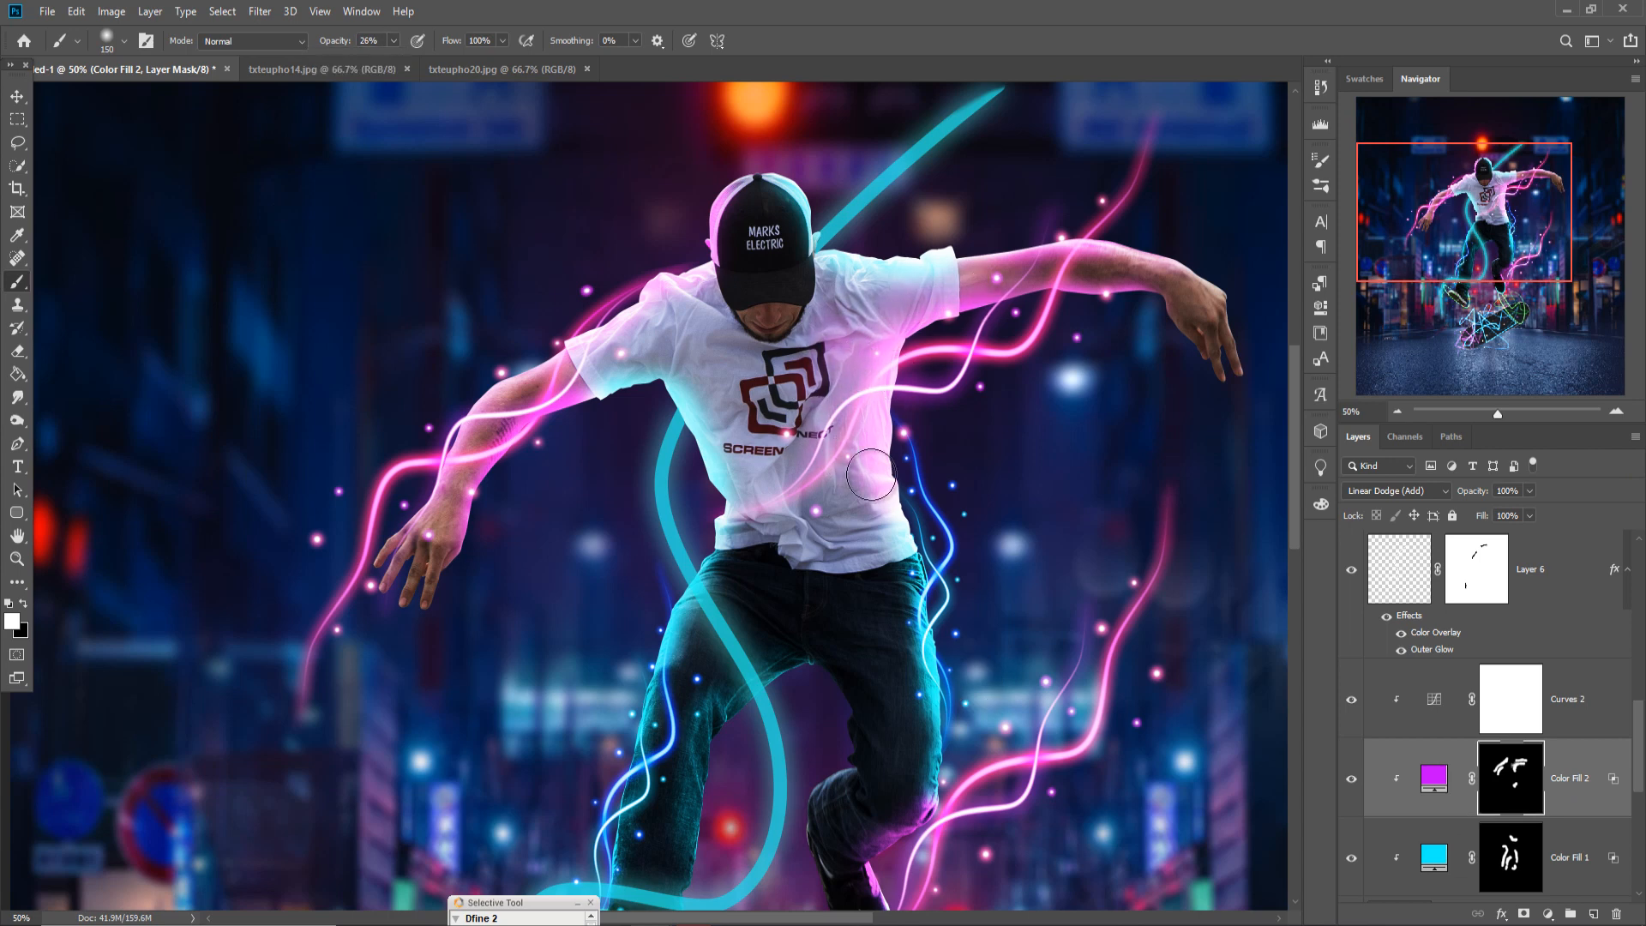
mouse_move(856, 517)
mouse_down()
mouse_move(913, 575)
mouse_move(883, 565)
mouse_move(922, 576)
mouse_move(870, 571)
mouse_move(924, 693)
mouse_move(870, 674)
mouse_move(917, 733)
mouse_move(920, 790)
mouse_up()
Paint a soft cyan glow across the right-hand thigh of the trousers on the cyan fill's mask
click(1503, 837)
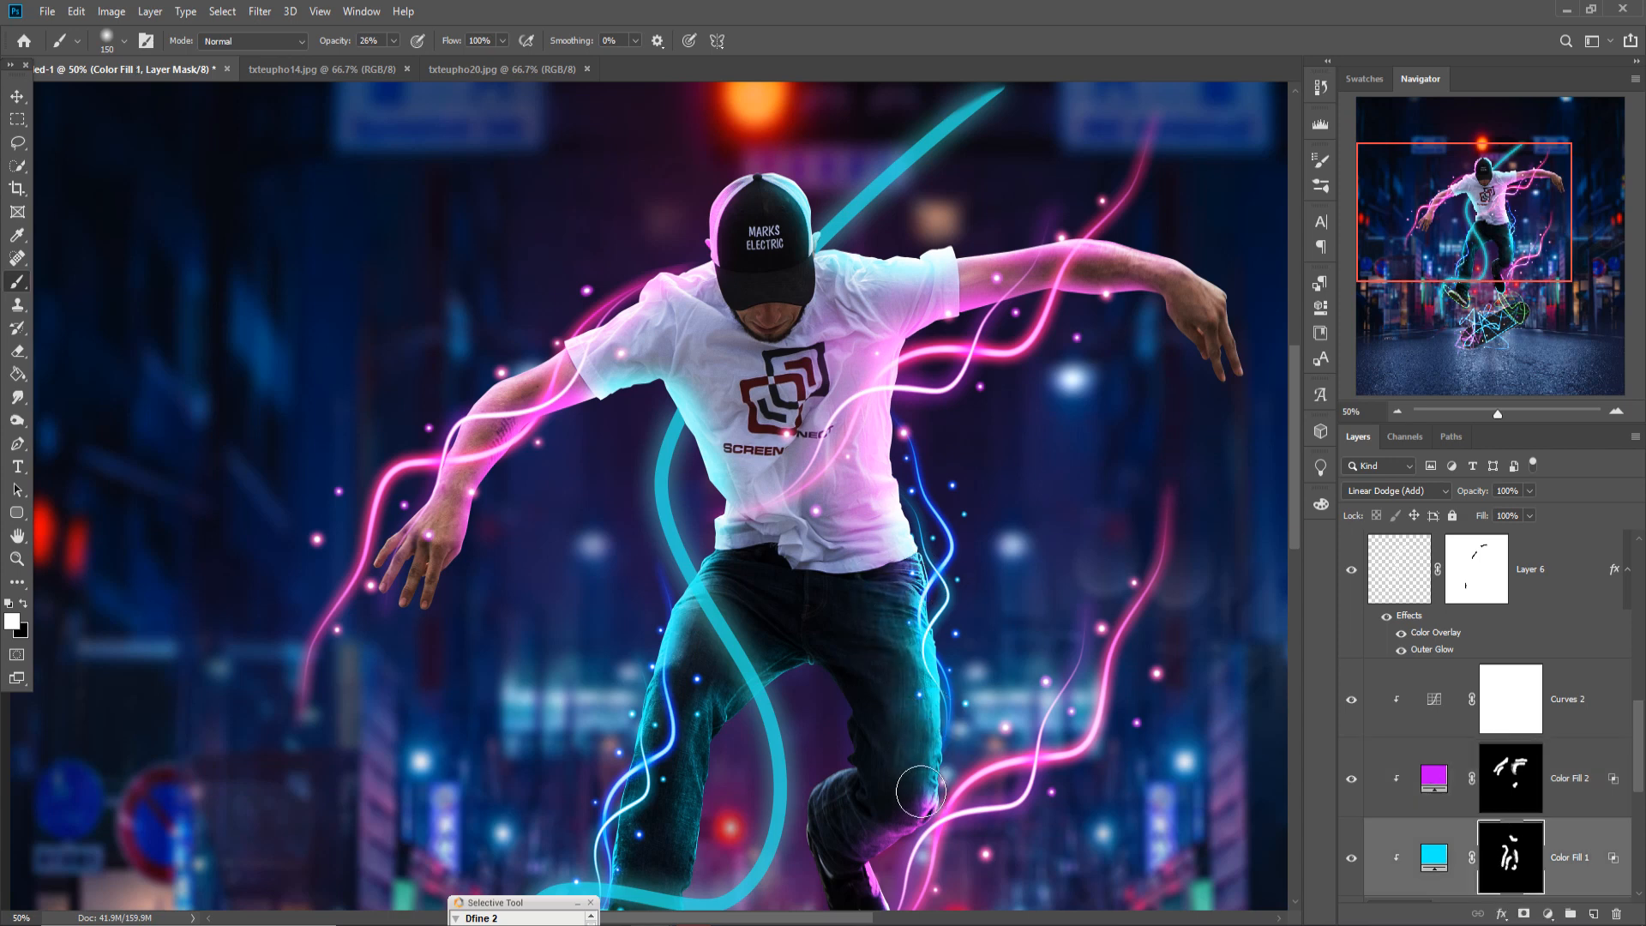
mouse_move(834, 601)
mouse_down()
mouse_move(907, 620)
mouse_move(892, 577)
mouse_up()
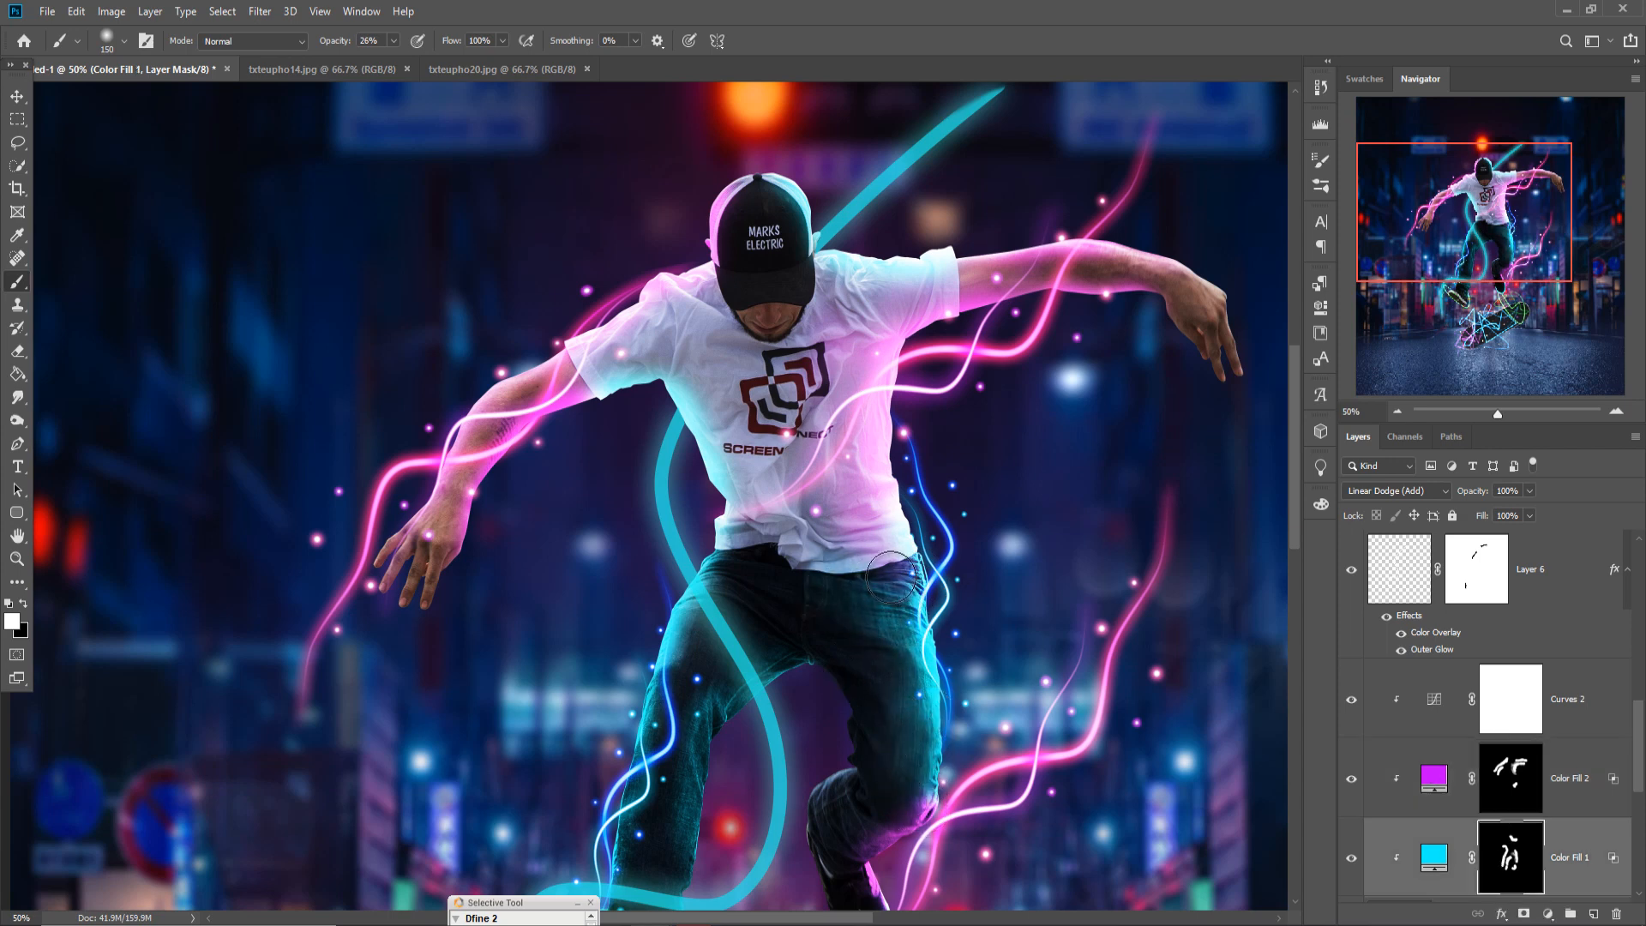
mouse_move(862, 641)
mouse_down()
mouse_move(917, 703)
mouse_move(928, 772)
mouse_up()
Paint a soft purple glow over the right-hand knee and lower leg on the purple fill's mask
drag(891, 773, 883, 573)
click(882, 572)
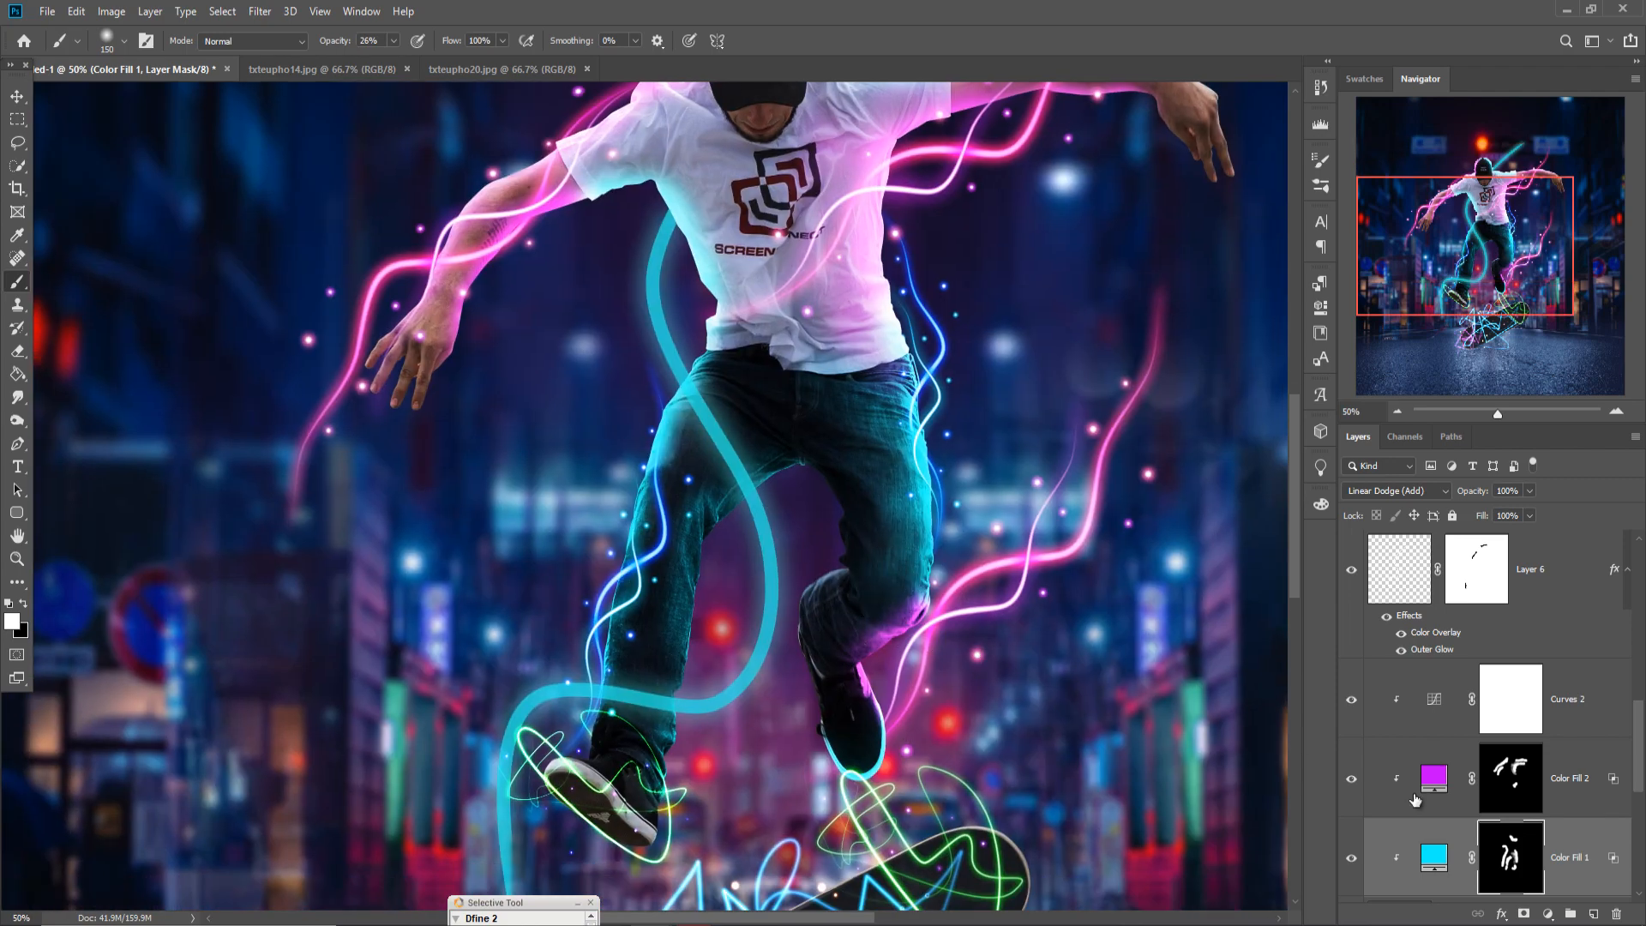
click(1510, 777)
mouse_move(896, 651)
mouse_down()
mouse_move(918, 613)
mouse_move(894, 606)
mouse_move(850, 652)
mouse_move(862, 694)
mouse_move(837, 630)
mouse_up()
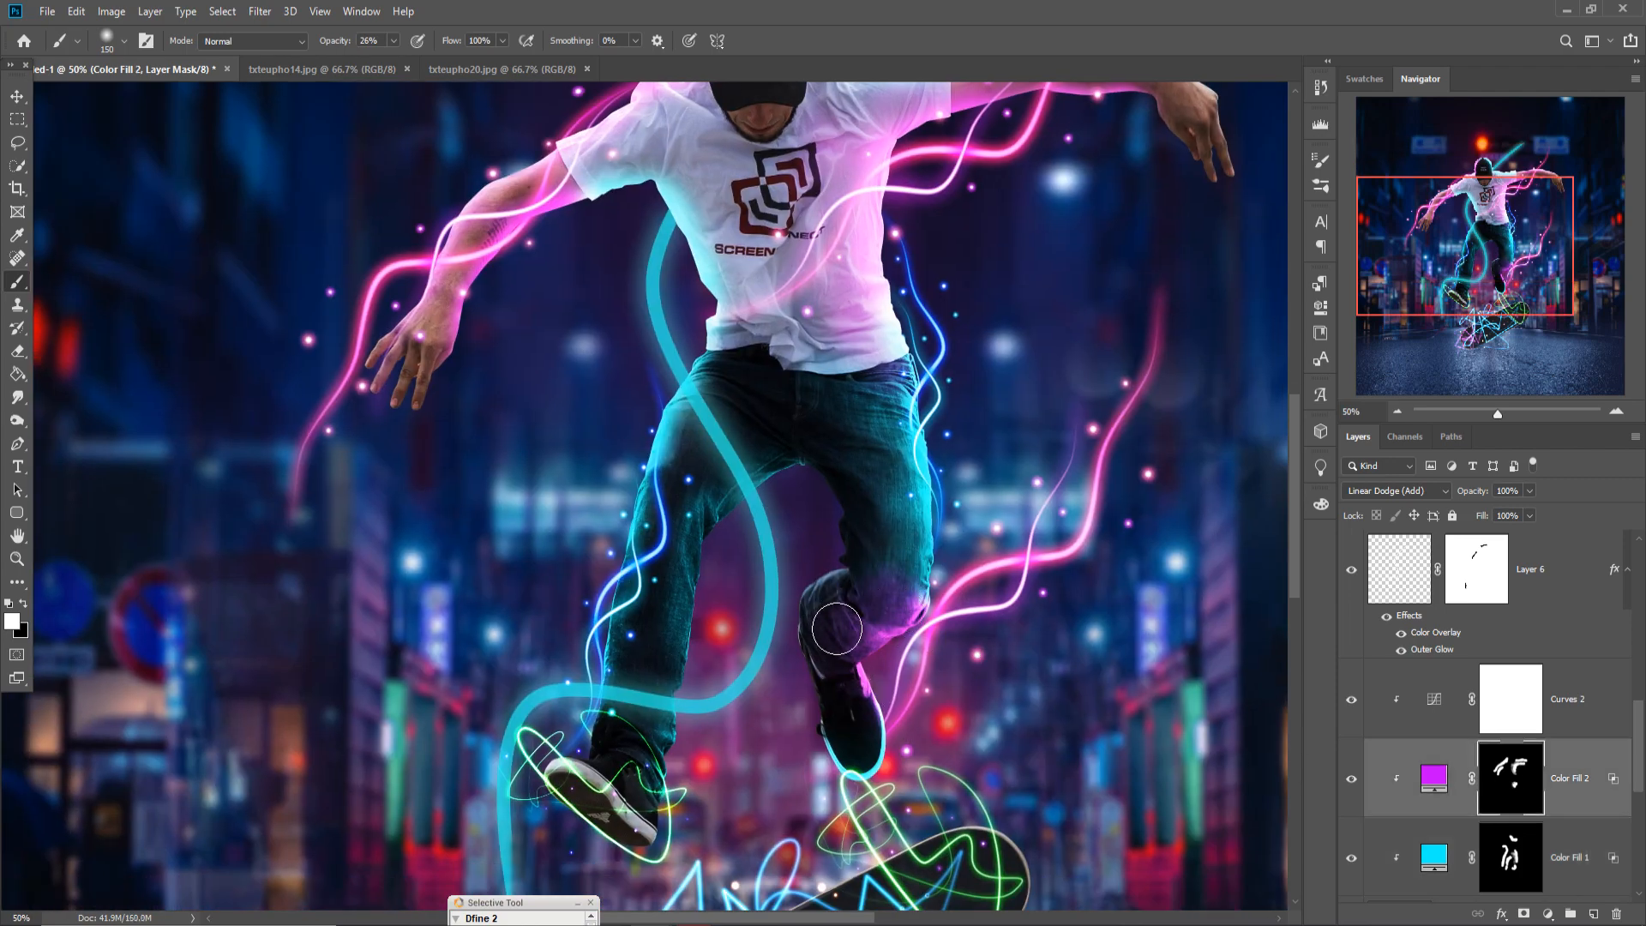
Paint a soft cyan glow over the left-hand trouser leg, its shoe and the shirt's left side on the cyan fill's mask
click(1516, 861)
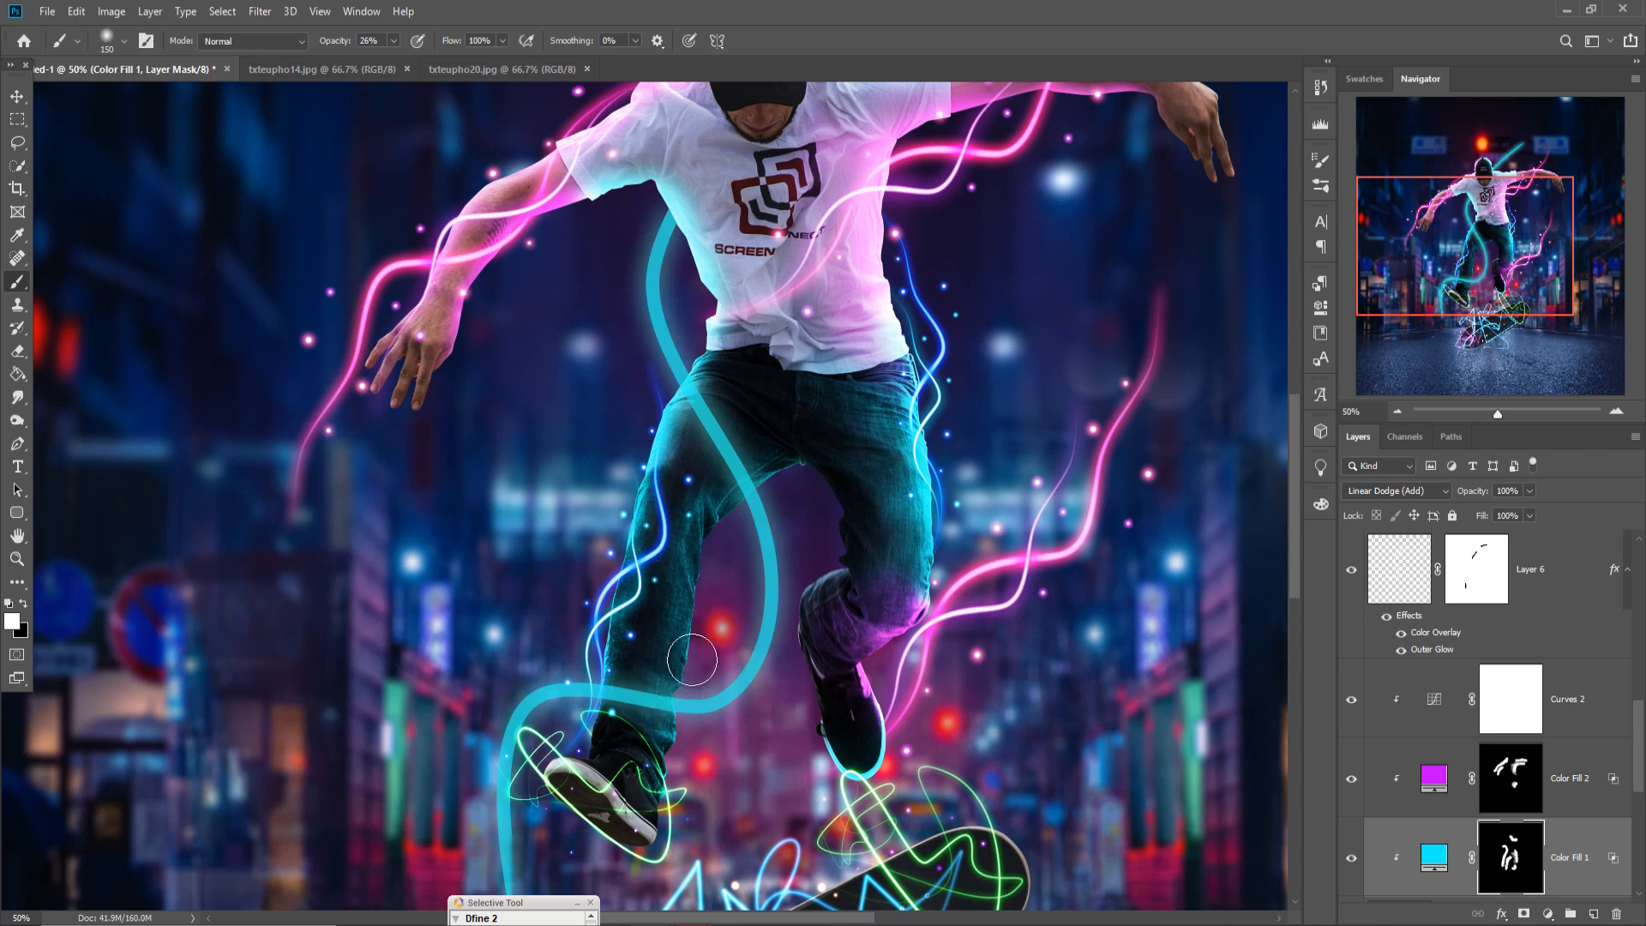
mouse_move(733, 458)
mouse_down()
mouse_move(785, 457)
mouse_move(785, 442)
mouse_move(724, 367)
mouse_move(641, 501)
mouse_move(614, 638)
mouse_up()
mouse_move(612, 720)
mouse_down()
mouse_move(572, 746)
mouse_move(573, 782)
mouse_move(588, 828)
mouse_move(636, 871)
mouse_move(661, 834)
mouse_move(632, 807)
mouse_up()
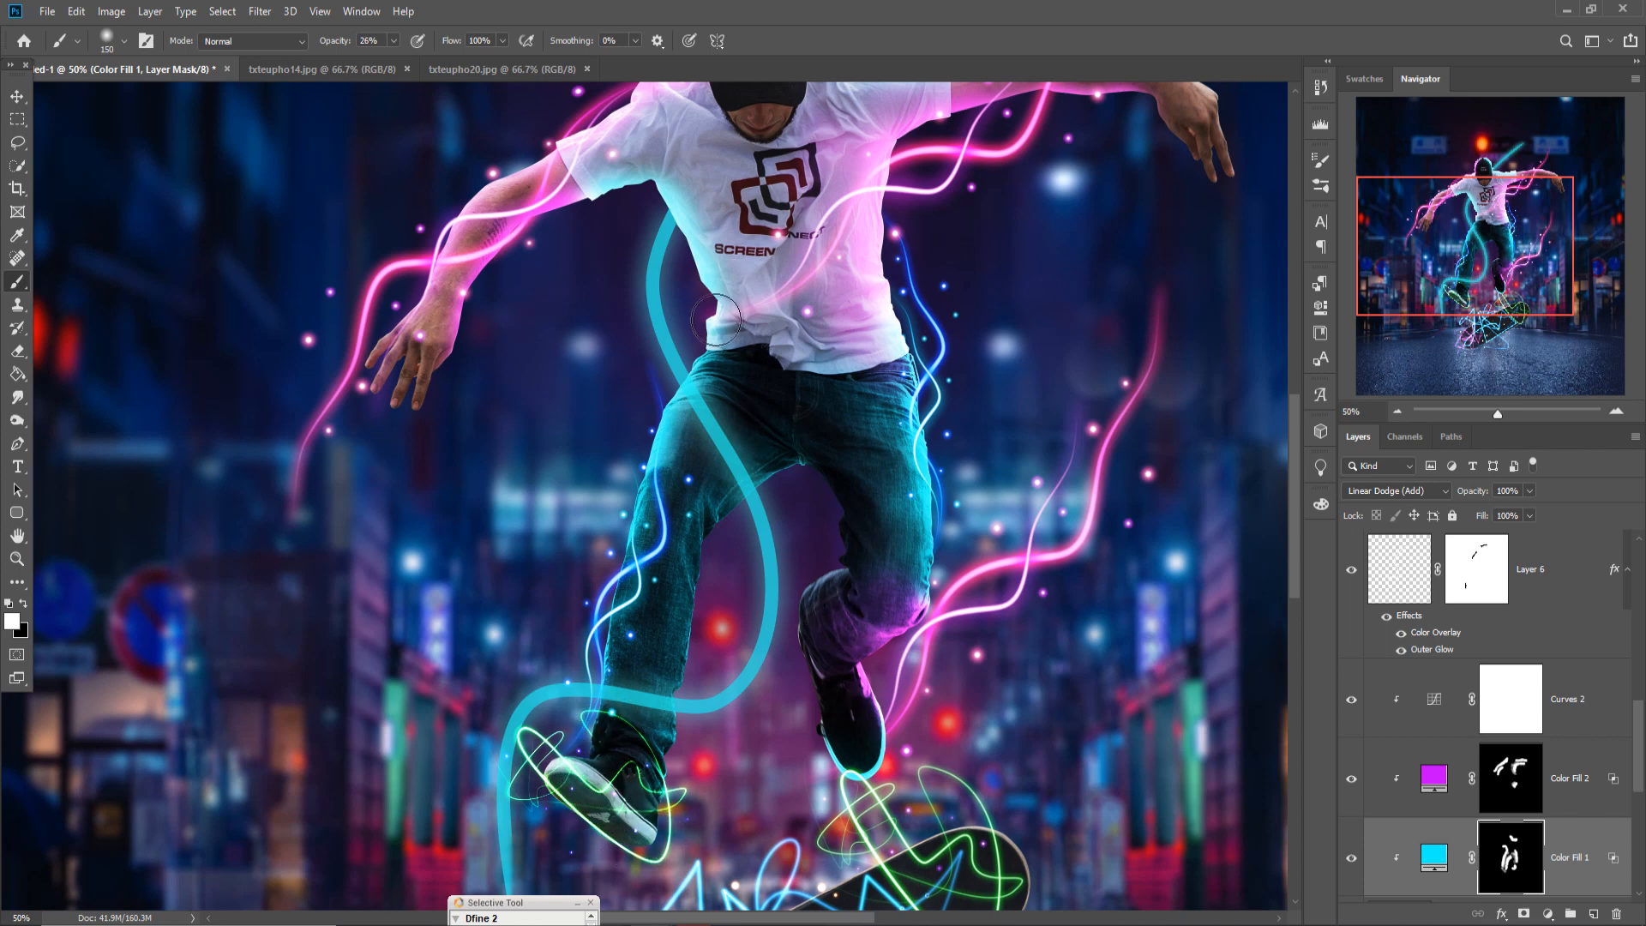
mouse_move(717, 224)
mouse_down()
mouse_move(712, 177)
mouse_move(678, 156)
mouse_move(665, 183)
mouse_move(681, 159)
mouse_move(650, 176)
mouse_move(617, 157)
mouse_move(604, 198)
mouse_up()
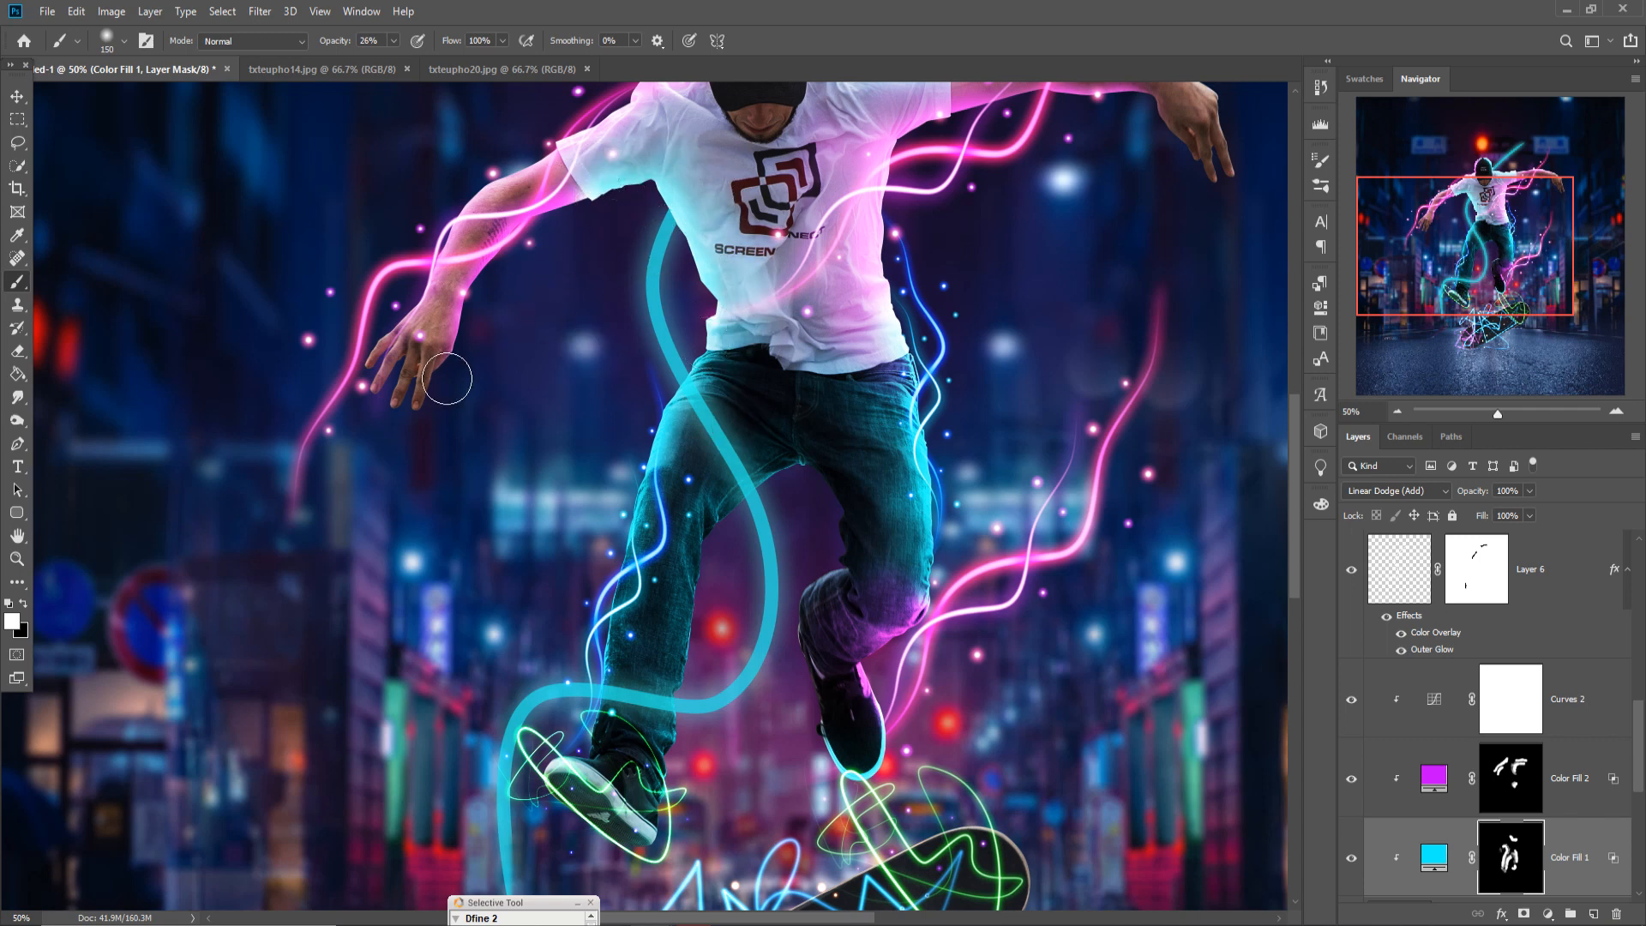
Raise the brush opacity to 100% and paint cyan light along the skateboard's upper edge on the cyan fill's mask
click(8, 96)
scroll(1585, 719, down, 5)
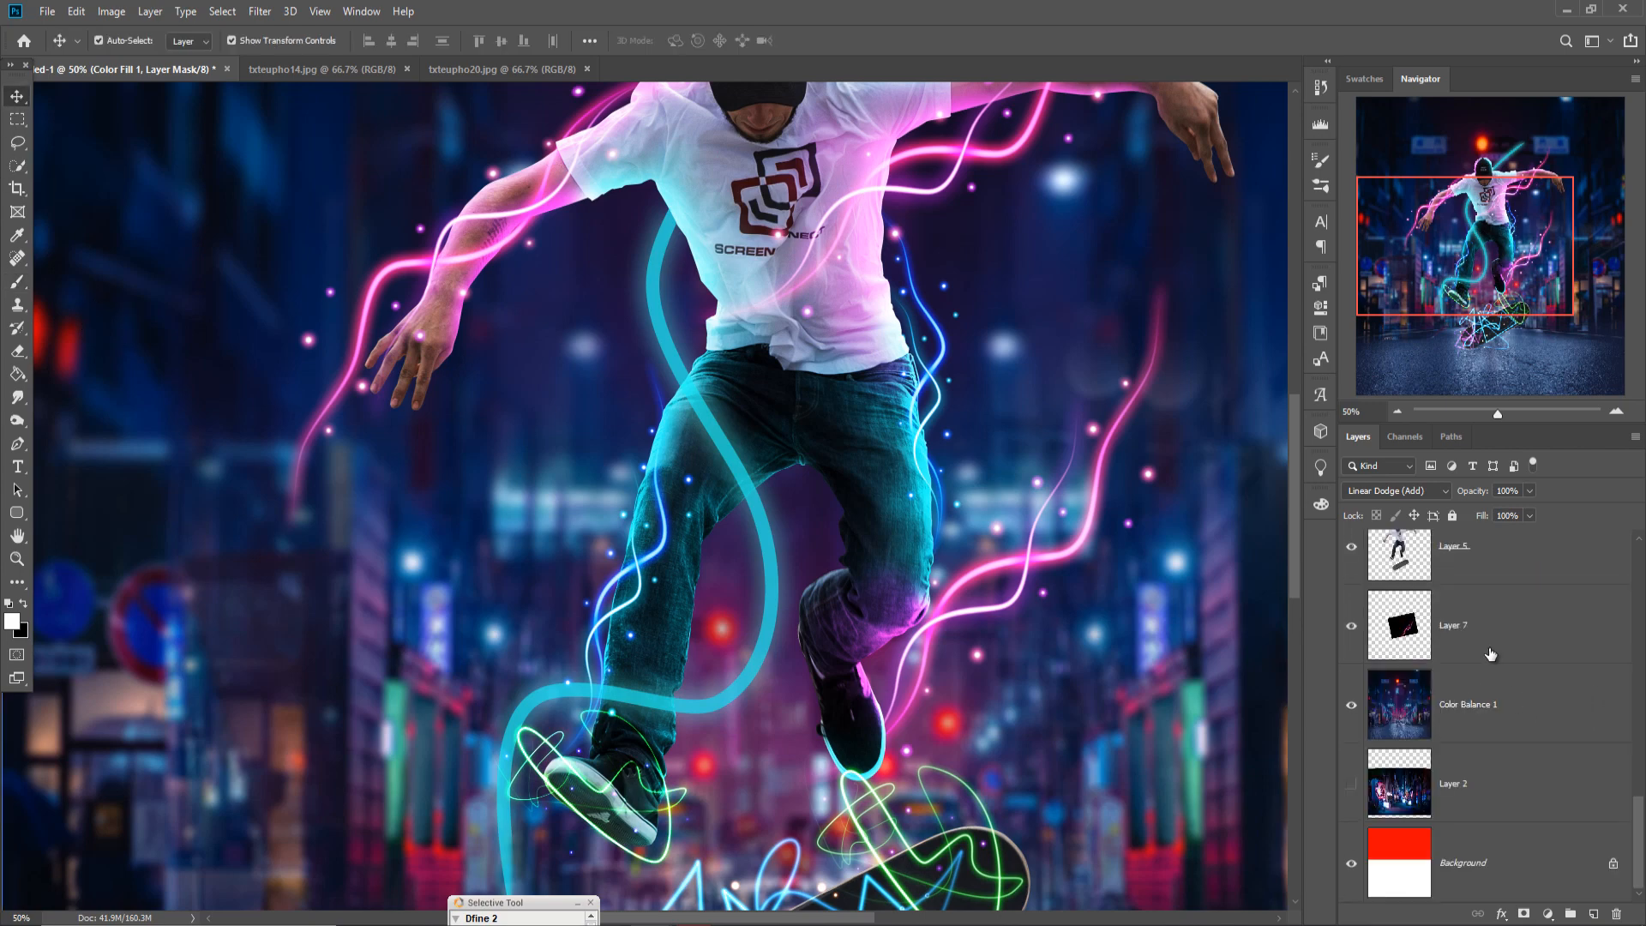
scroll(1492, 655, up, 1)
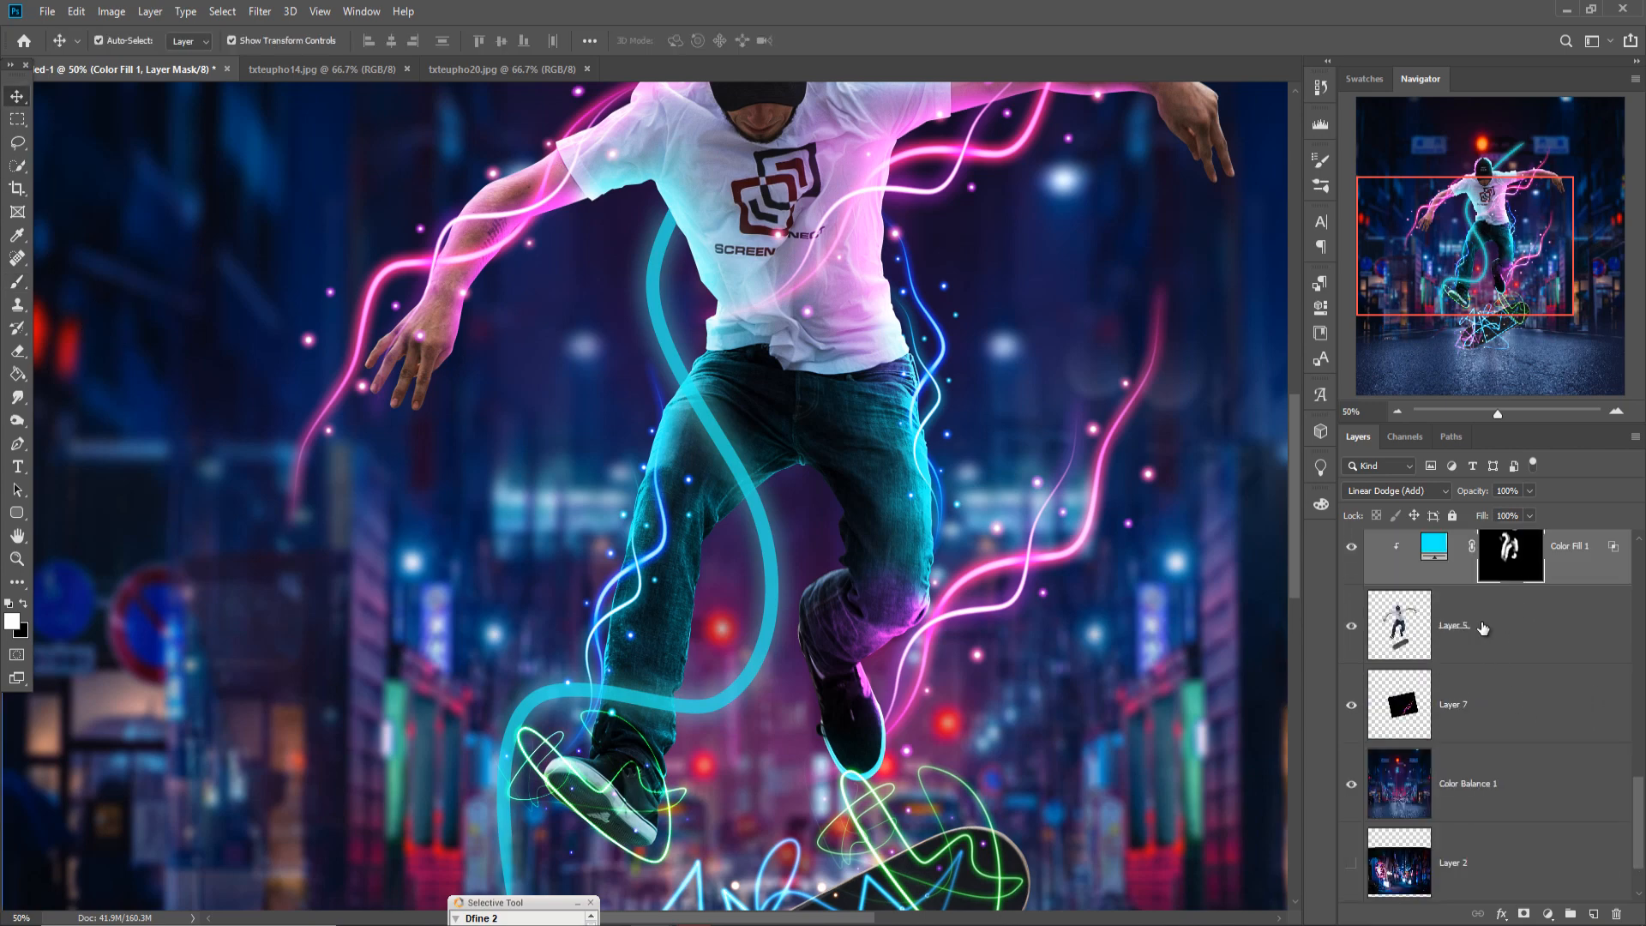
drag(1053, 817, 889, 553)
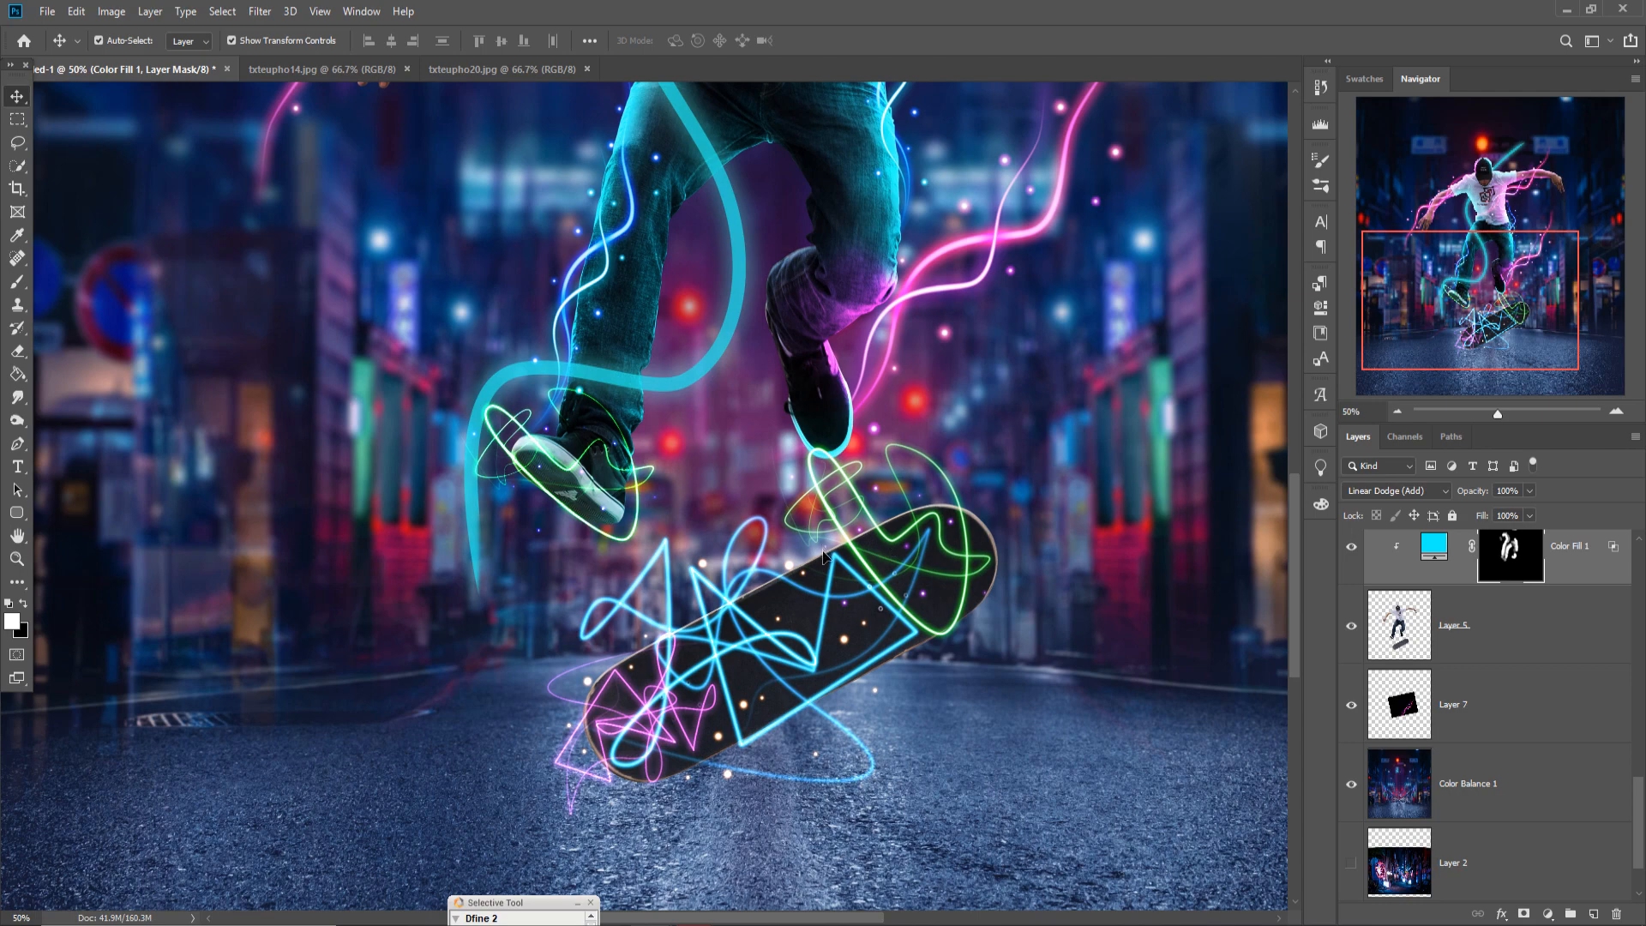
click(12, 285)
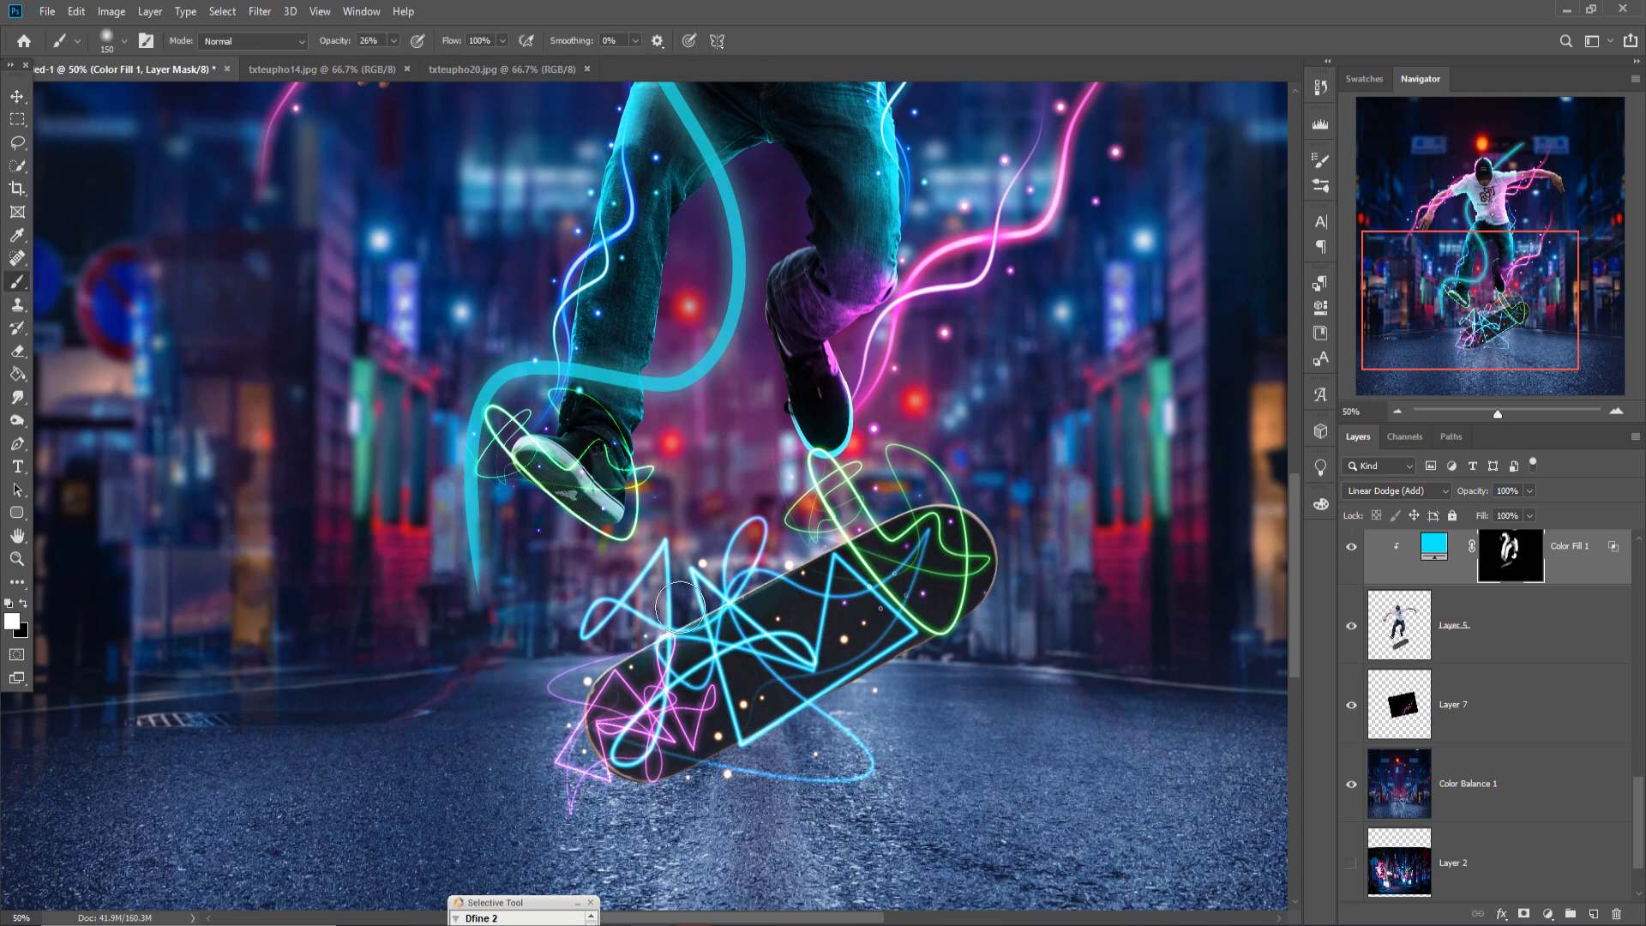
drag(387, 42, 406, 59)
mouse_move(694, 612)
mouse_down()
mouse_move(628, 645)
mouse_move(758, 571)
mouse_move(589, 670)
mouse_up()
mouse_move(833, 537)
mouse_down()
mouse_move(883, 508)
mouse_move(693, 576)
mouse_move(772, 568)
mouse_move(958, 495)
mouse_move(1018, 542)
mouse_up()
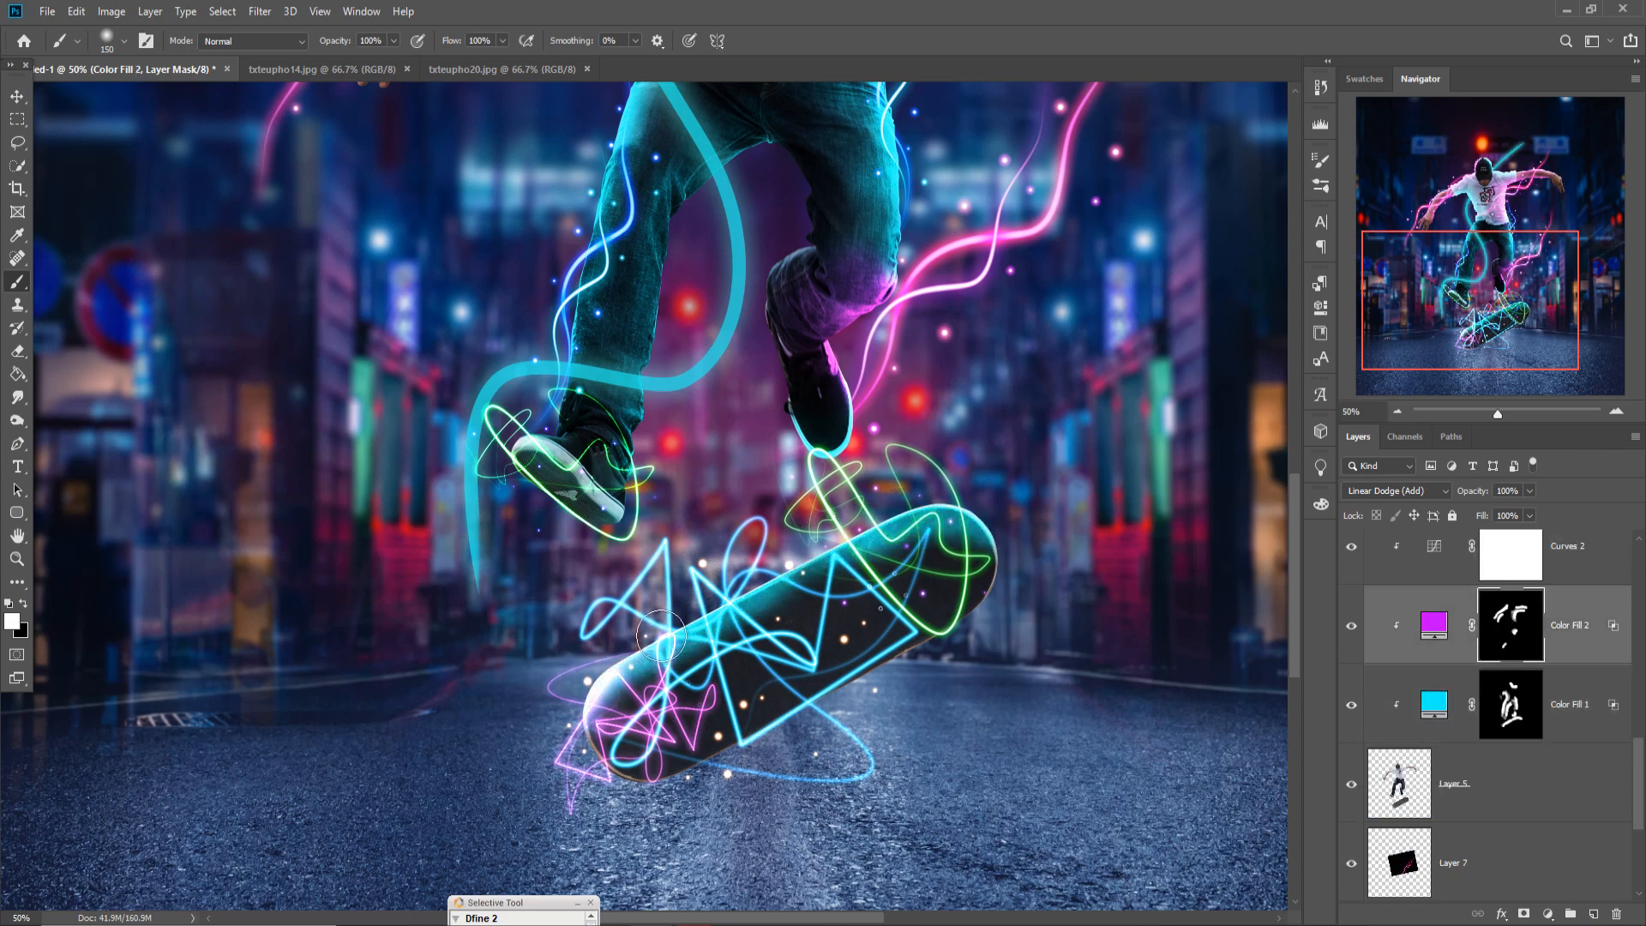
Paint purple light over the skateboard's lower left end on the purple fill's mask
mouse_move(660, 636)
mouse_down()
mouse_move(594, 674)
mouse_move(564, 768)
mouse_move(591, 751)
mouse_move(619, 795)
mouse_move(634, 702)
mouse_move(734, 579)
mouse_up()
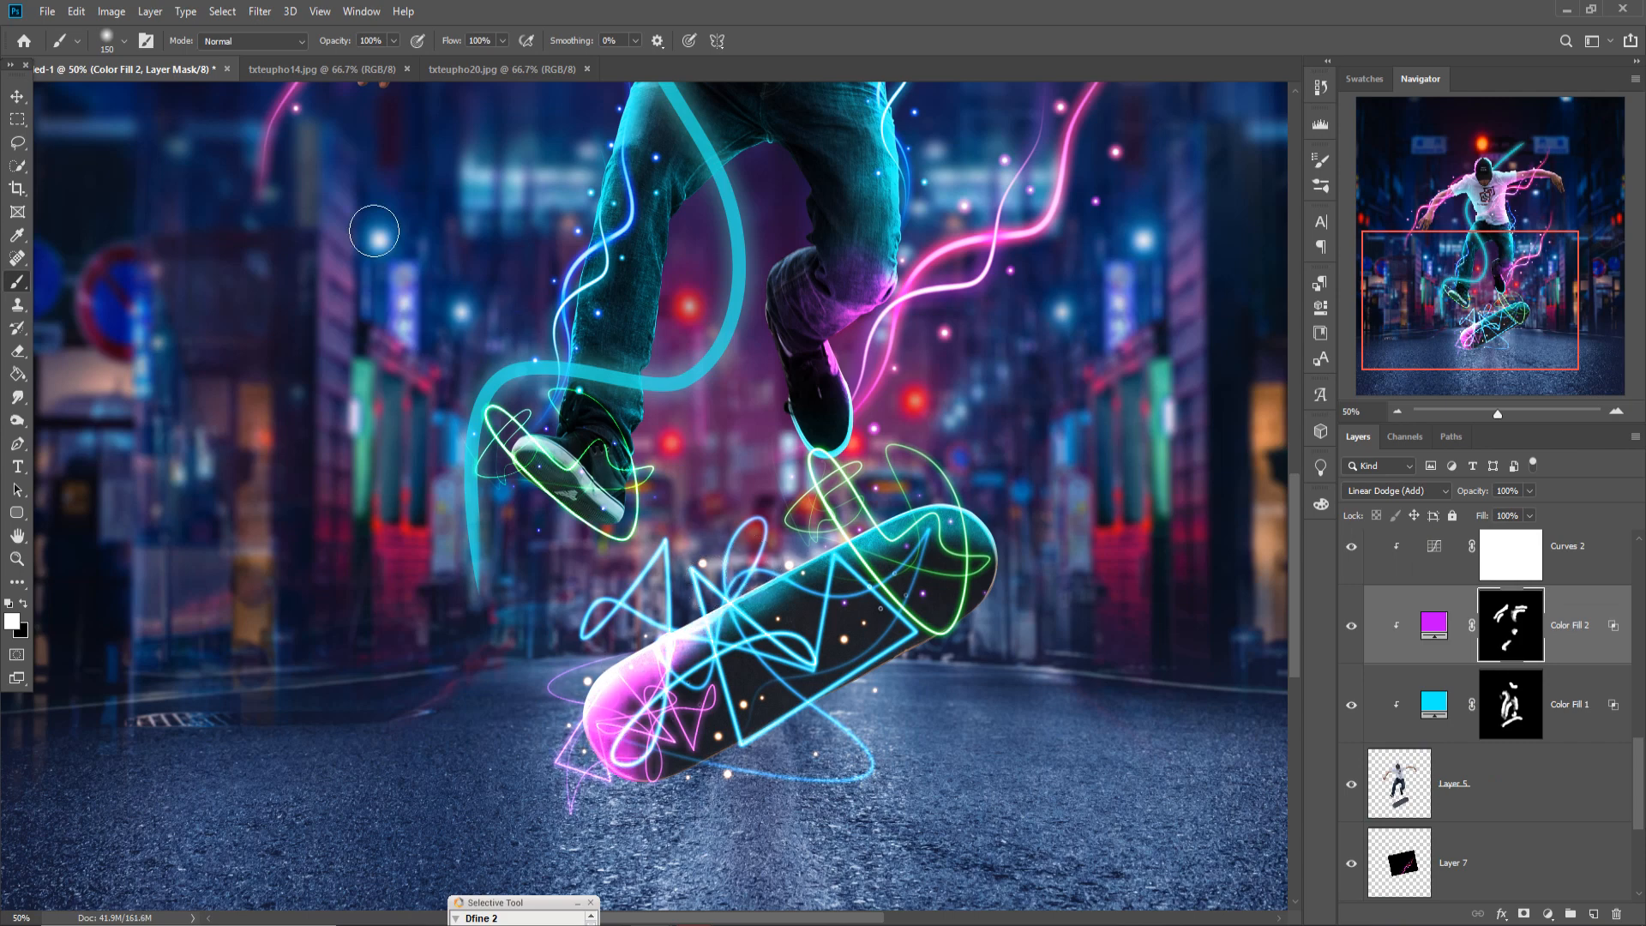
key(v)
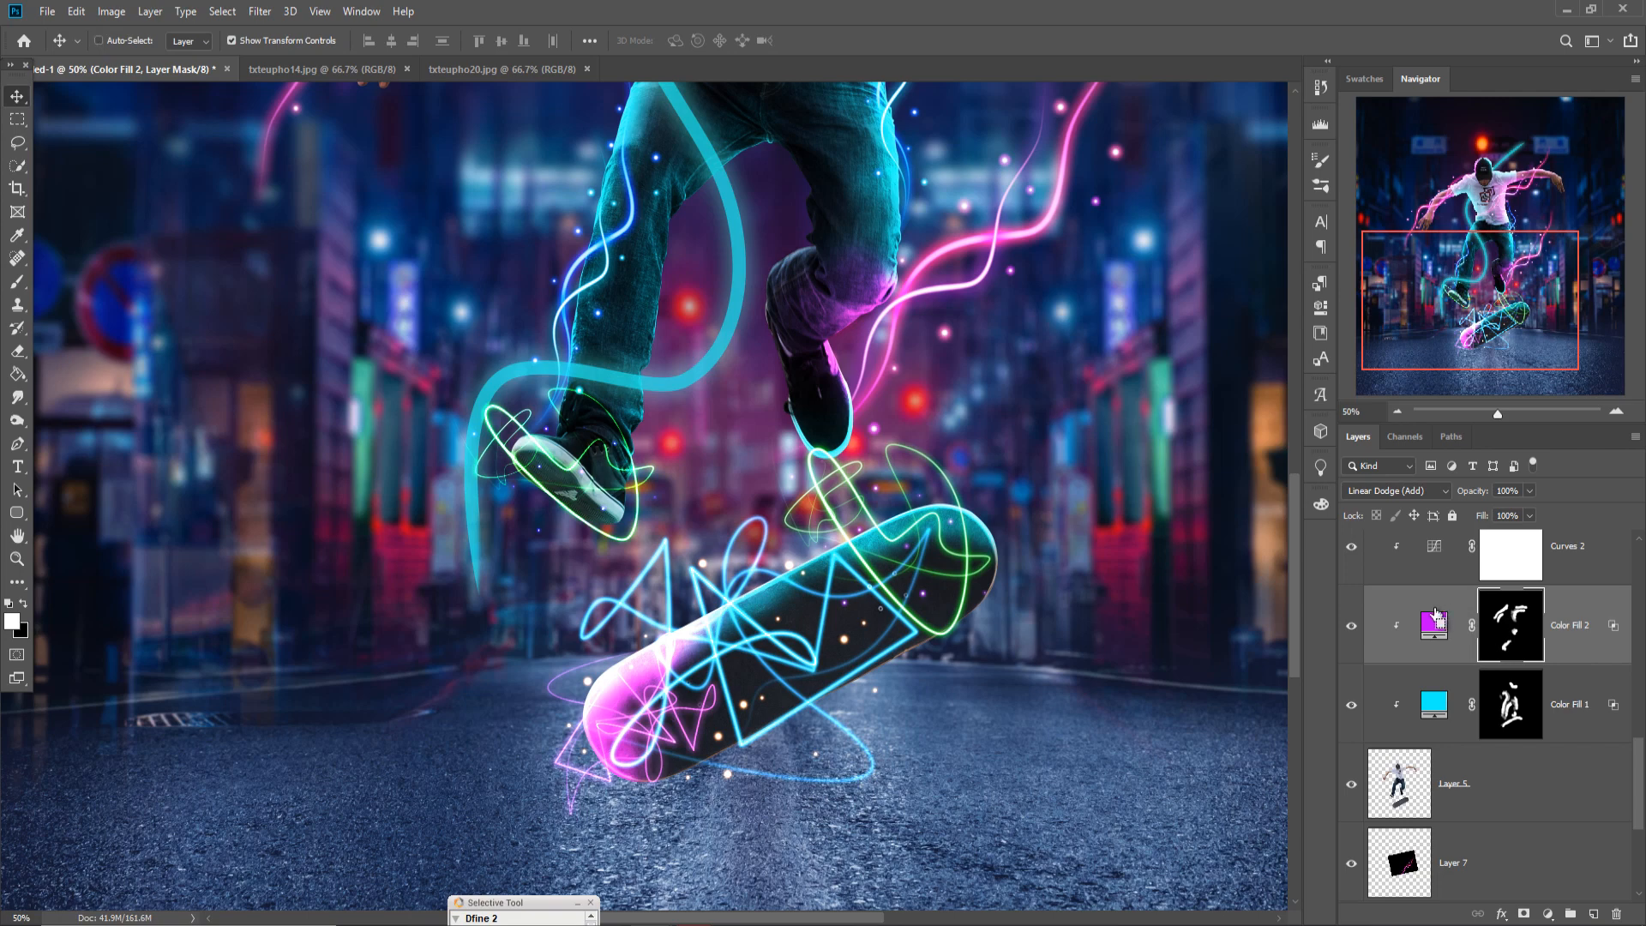
key(ctrl+minus)
key(ctrl+minus)
key(ctrl+minus)
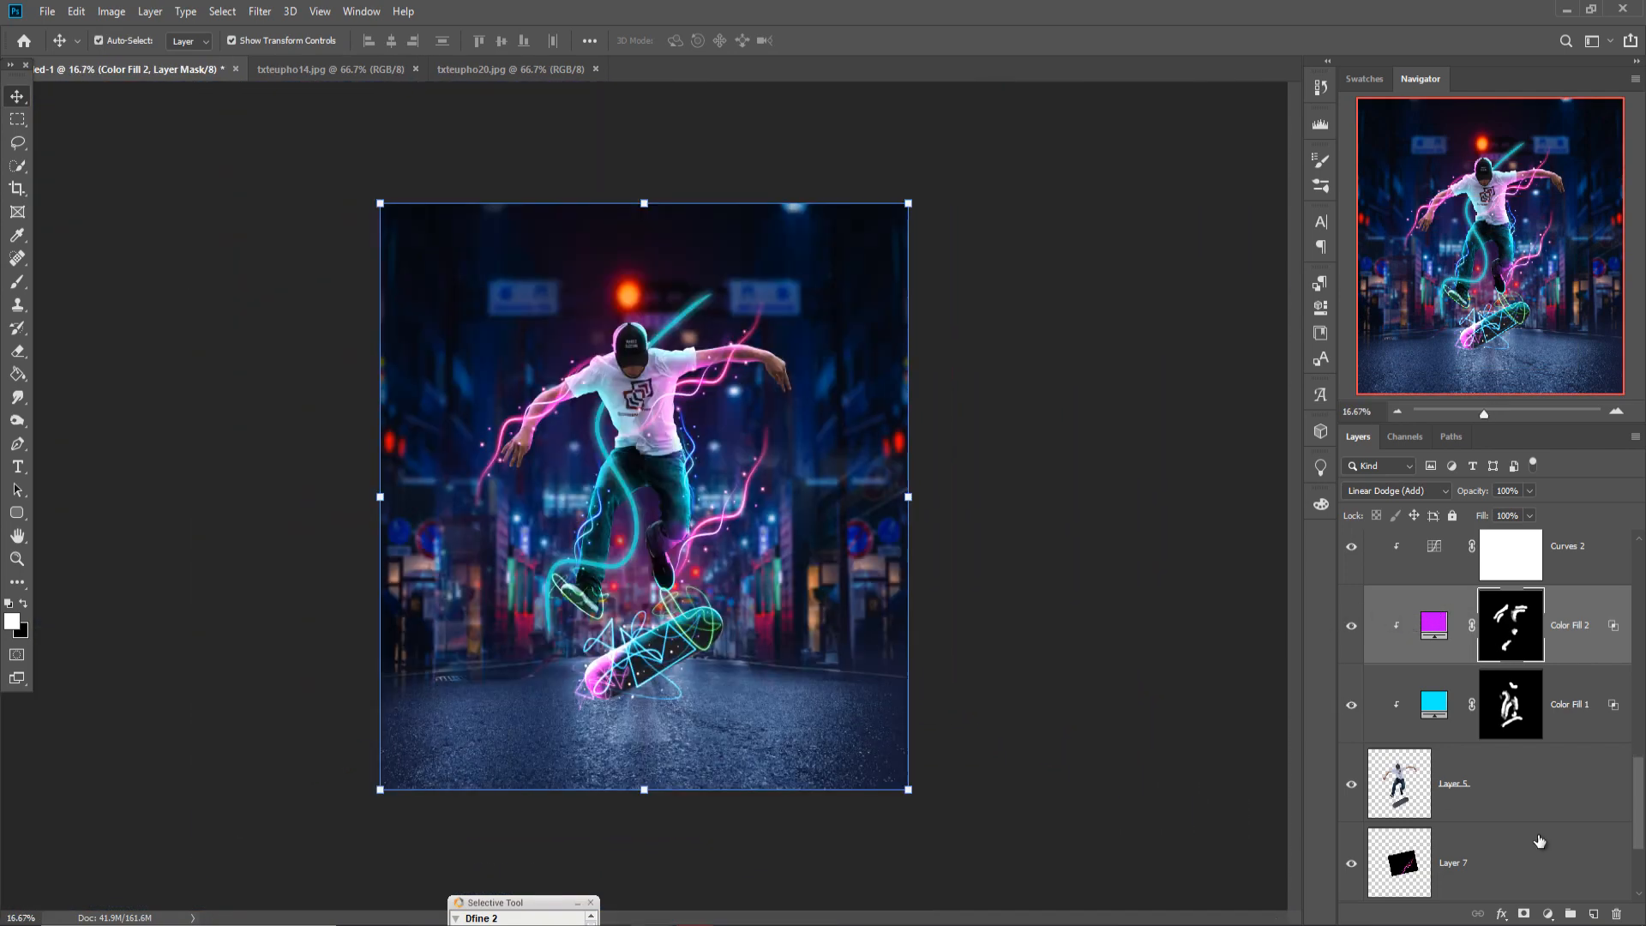
Add a Curves adjustment above the Color Balance 1 street background and darken its midtones with a point at input 140, output 123
scroll(1539, 841, down, 3)
click(1494, 708)
right_click(1493, 700)
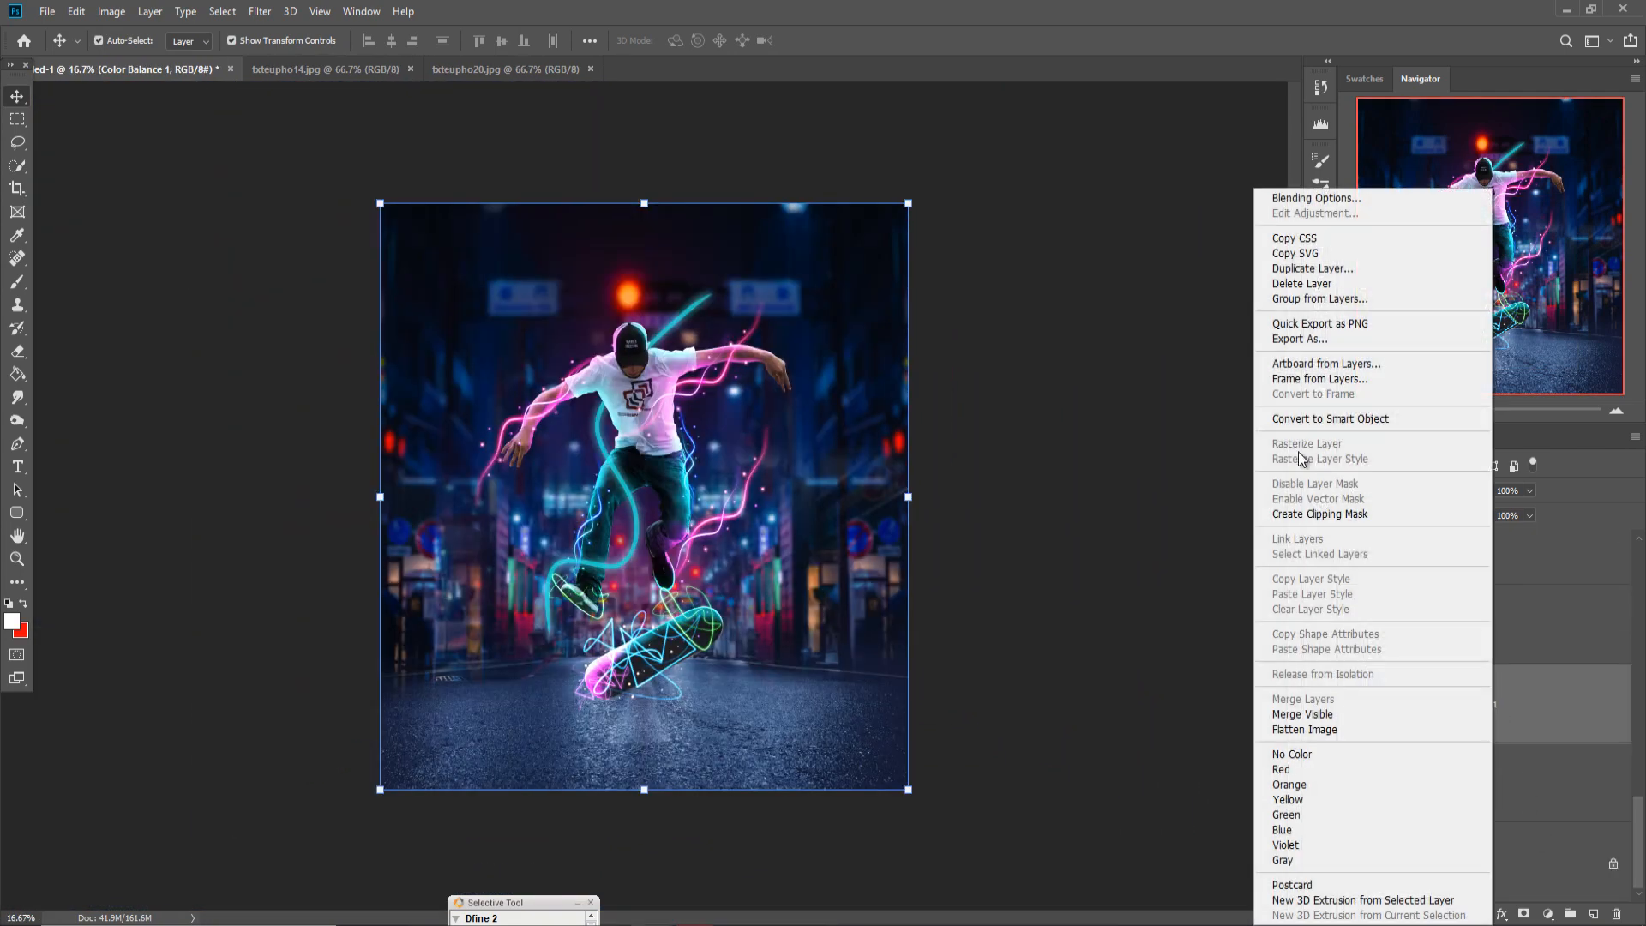
click(1552, 691)
click(1548, 914)
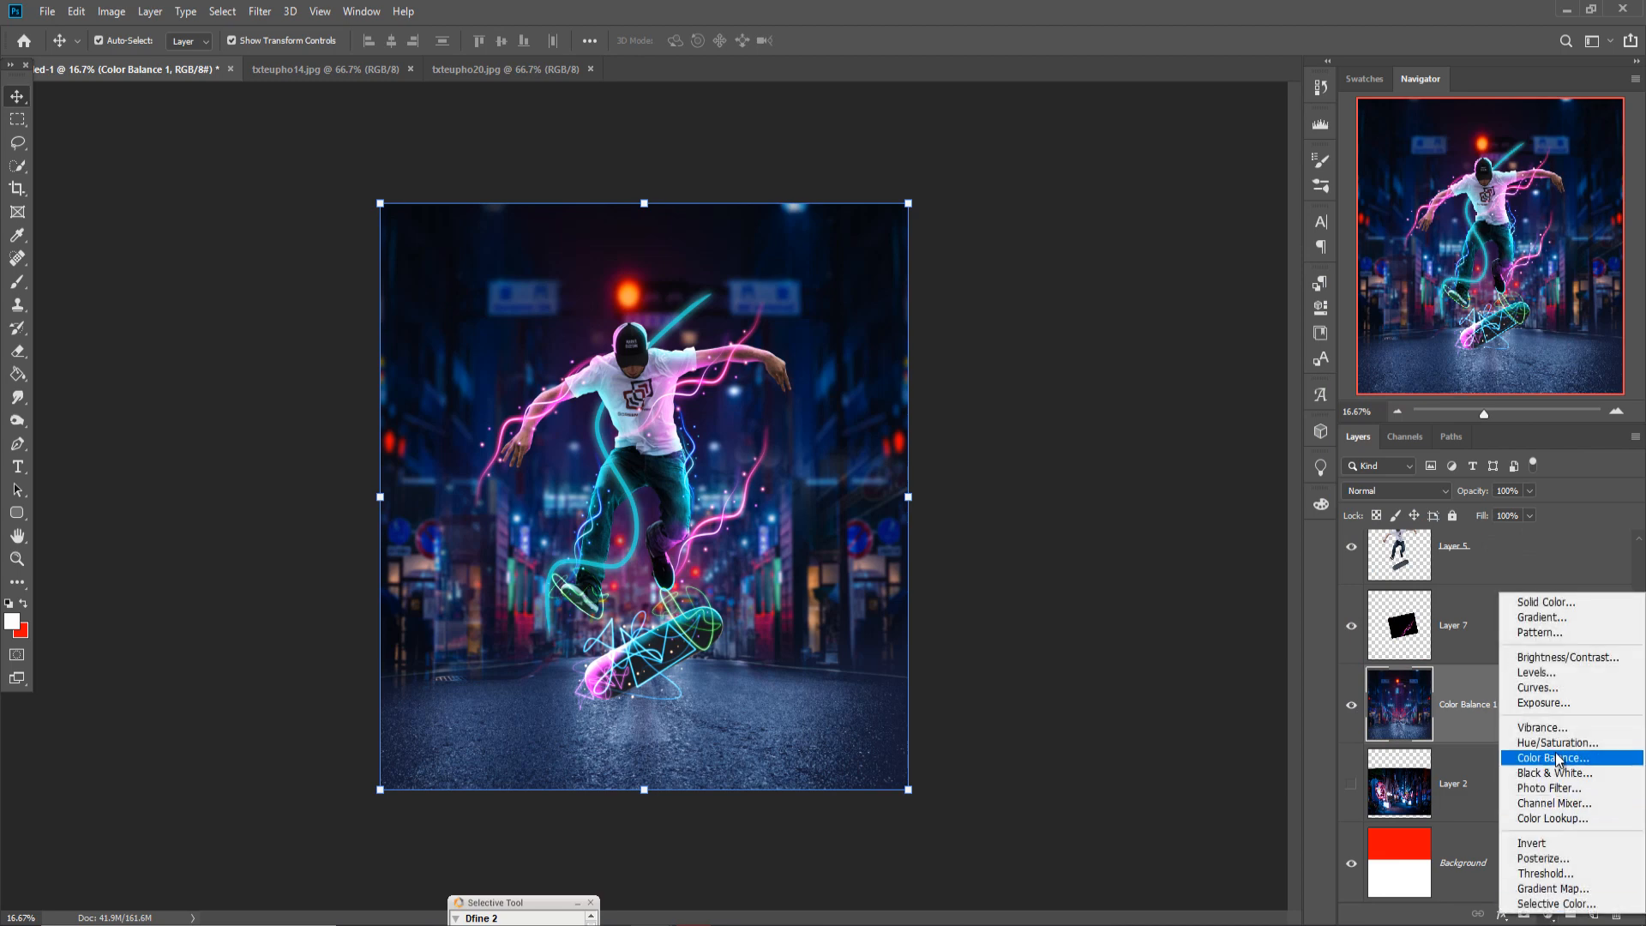
click(1541, 691)
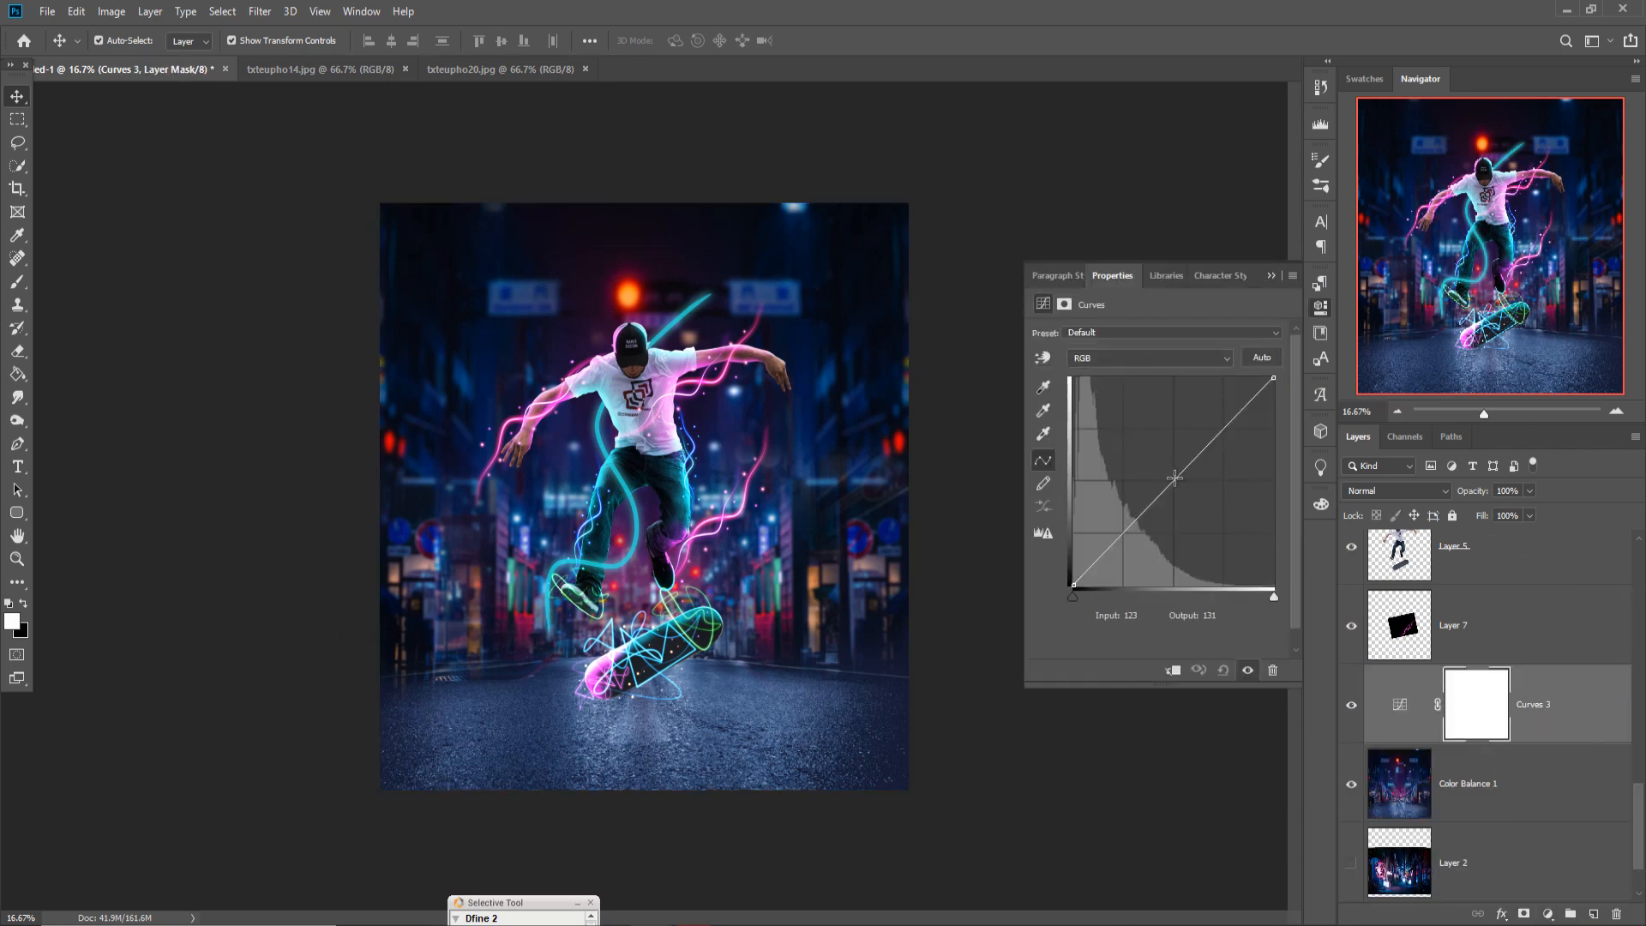
mouse_move(1170, 477)
mouse_down()
mouse_move(1192, 486)
mouse_move(1178, 483)
mouse_up()
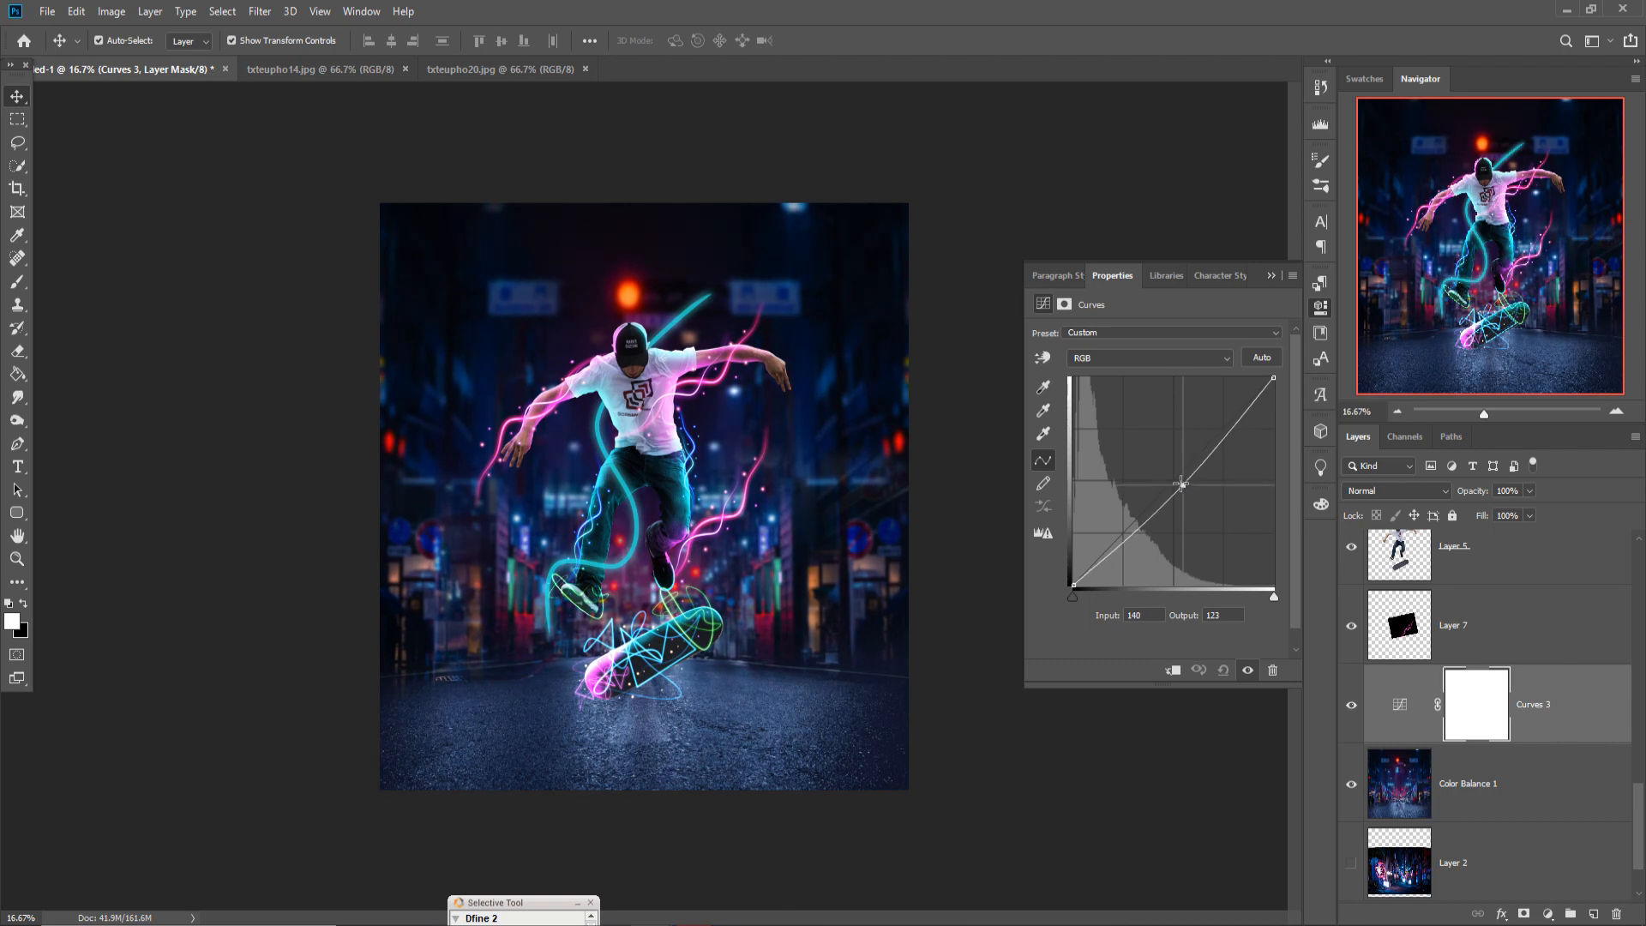
click(1271, 276)
Add an empty layer above the Curves 3 adjustment and enlarge the brush to 800
click(1528, 804)
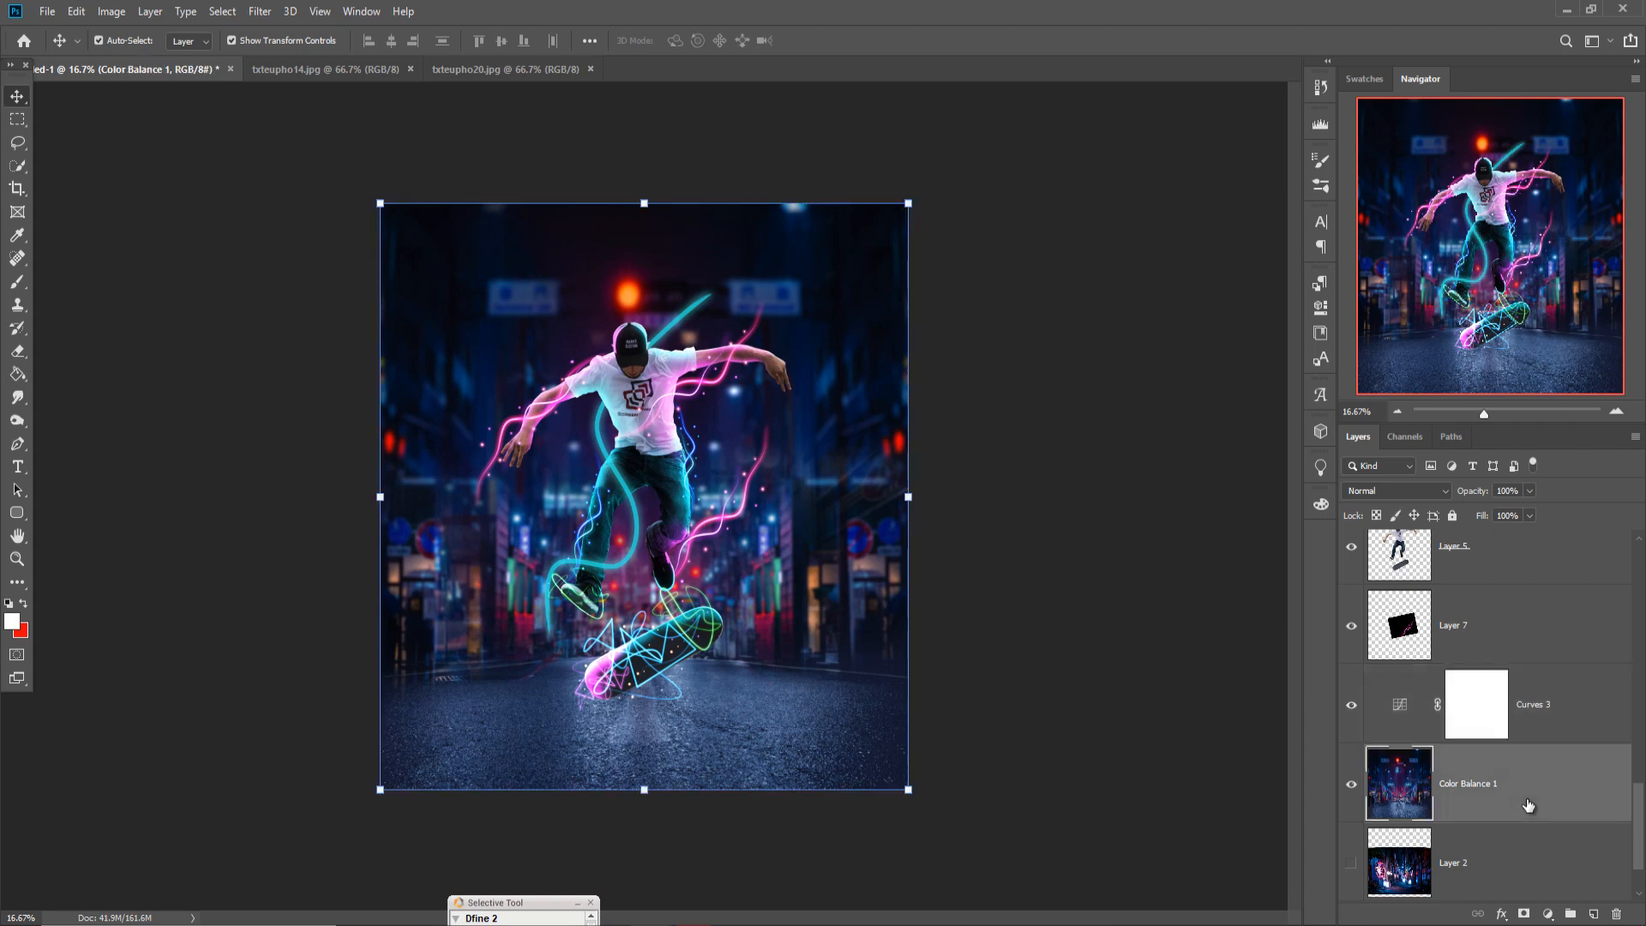
scroll(1528, 804, down, 1)
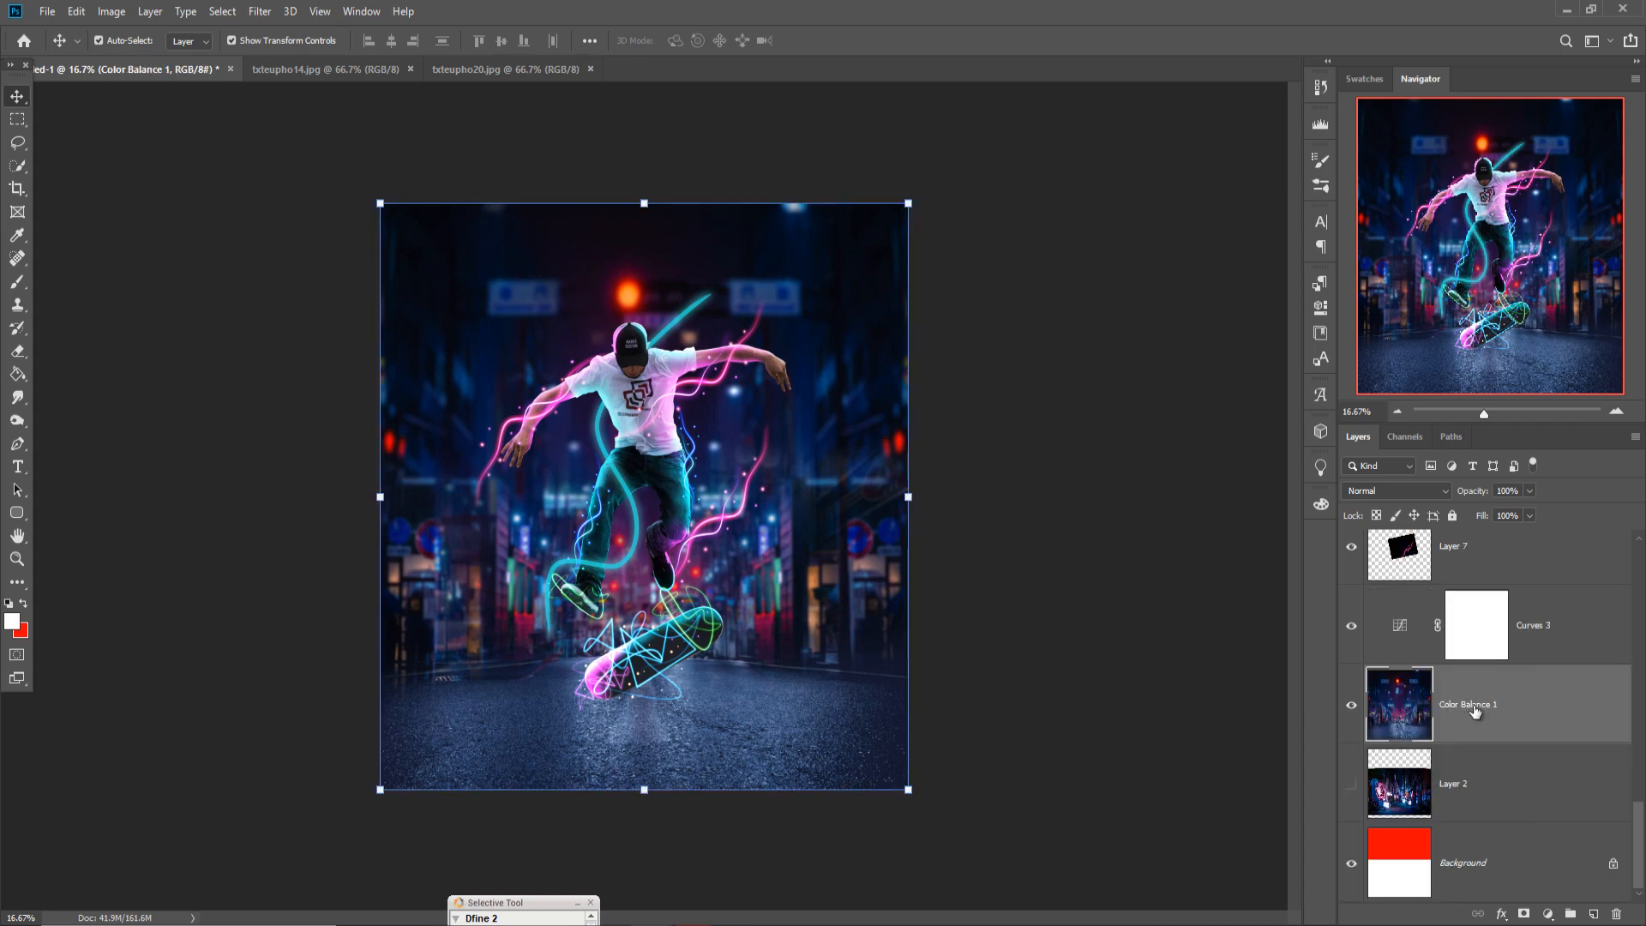
click(1504, 781)
click(1554, 625)
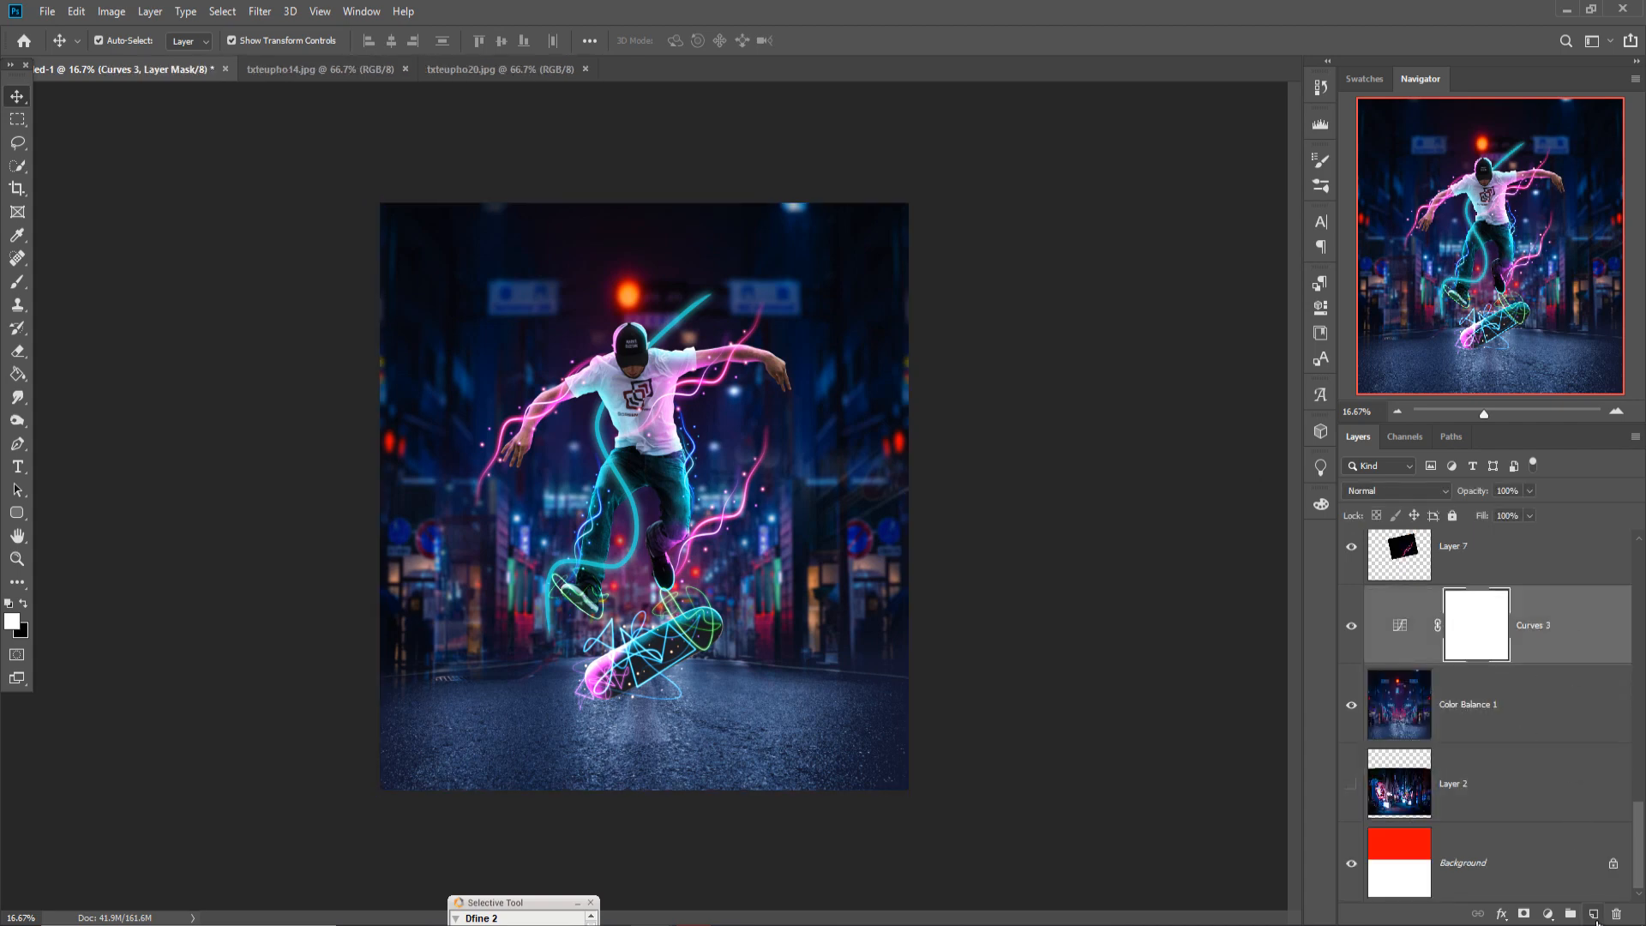
click(1593, 914)
key(b)
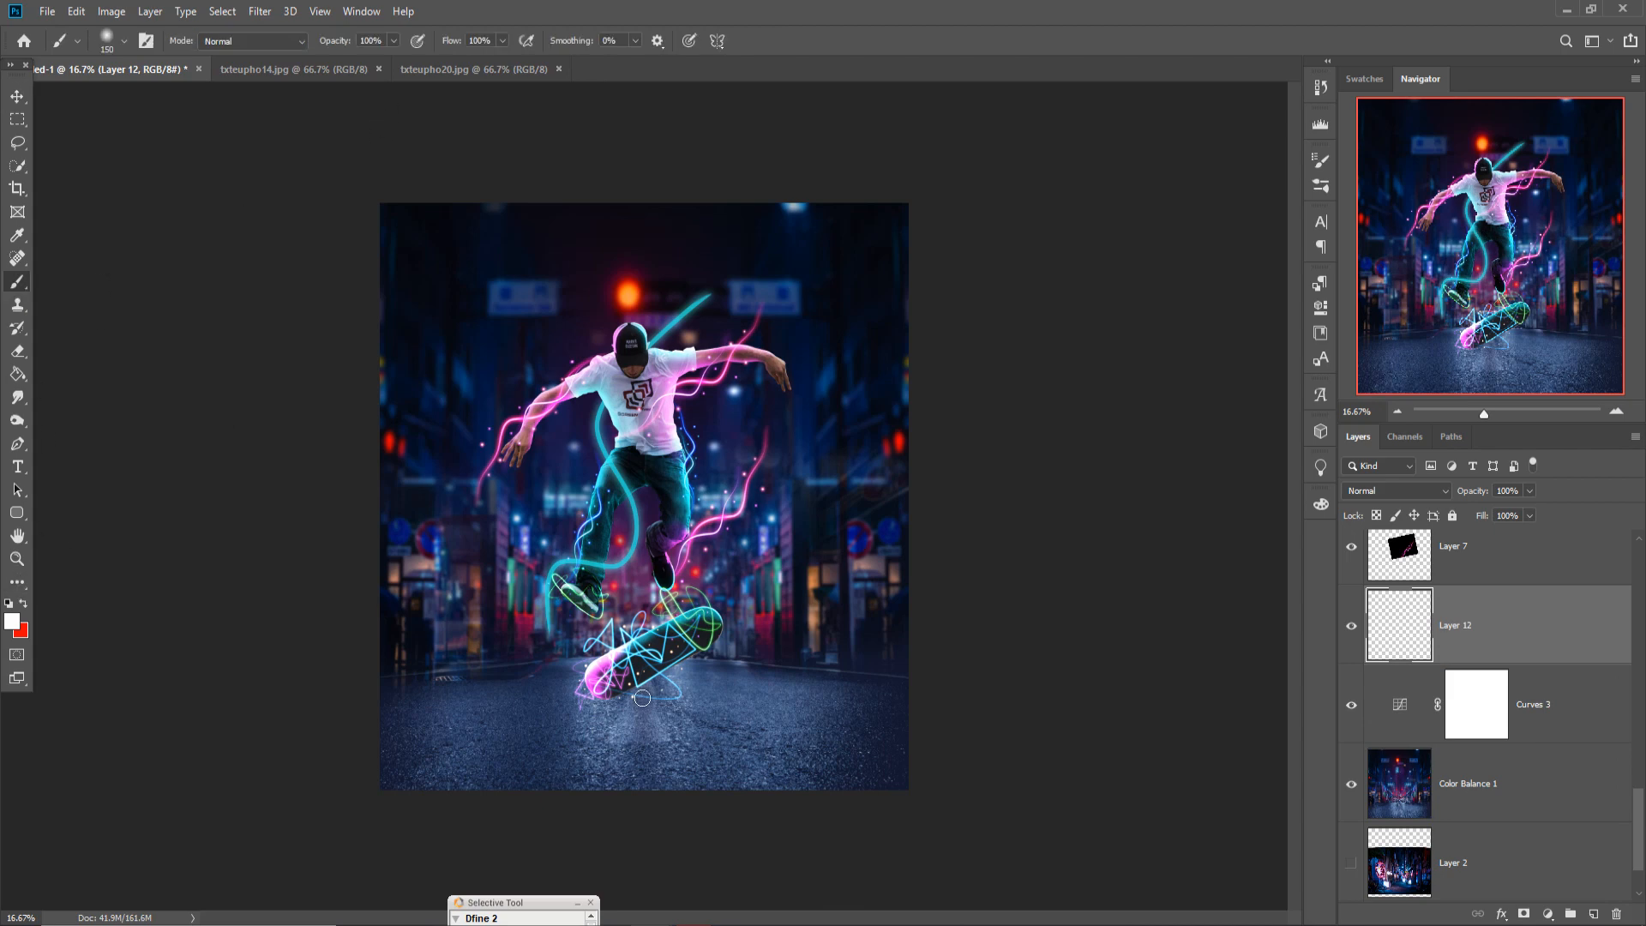
key(bracketright)
key(bracketright)
key(bracketright)
key(bracketright)
key(bracketright)
key(bracketright)
key(bracketright)
Sample cyan from the glowing line, set the empty layer to Overlay and dab a soft glow onto the road below the skateboard
click(12, 621)
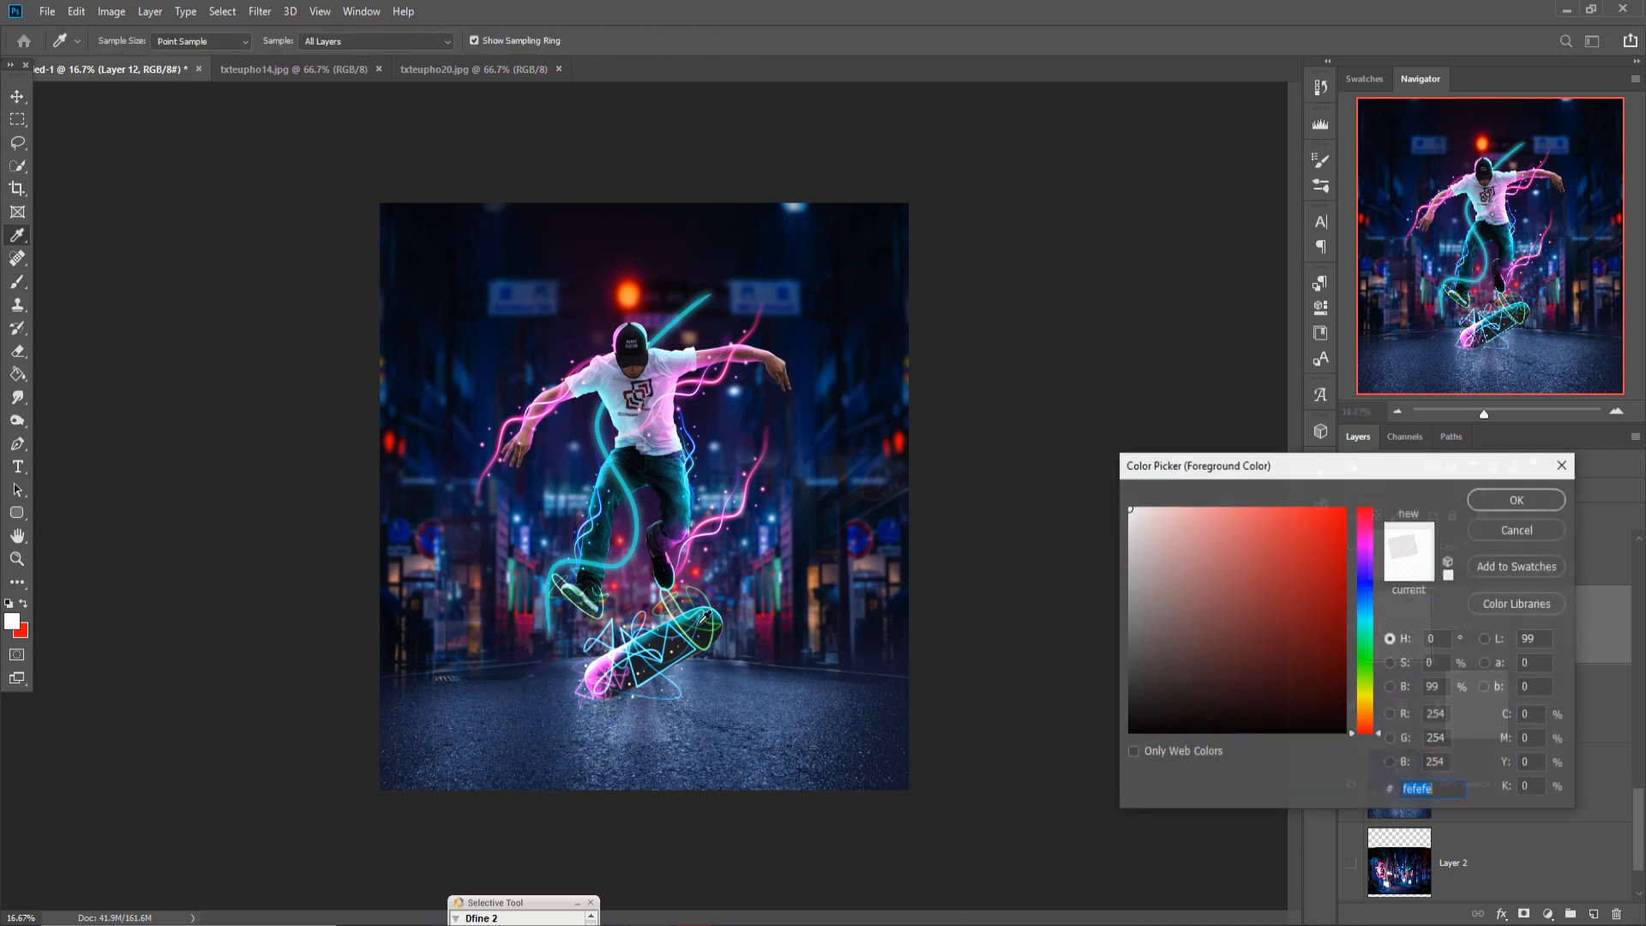
click(633, 545)
click(1516, 504)
click(1418, 495)
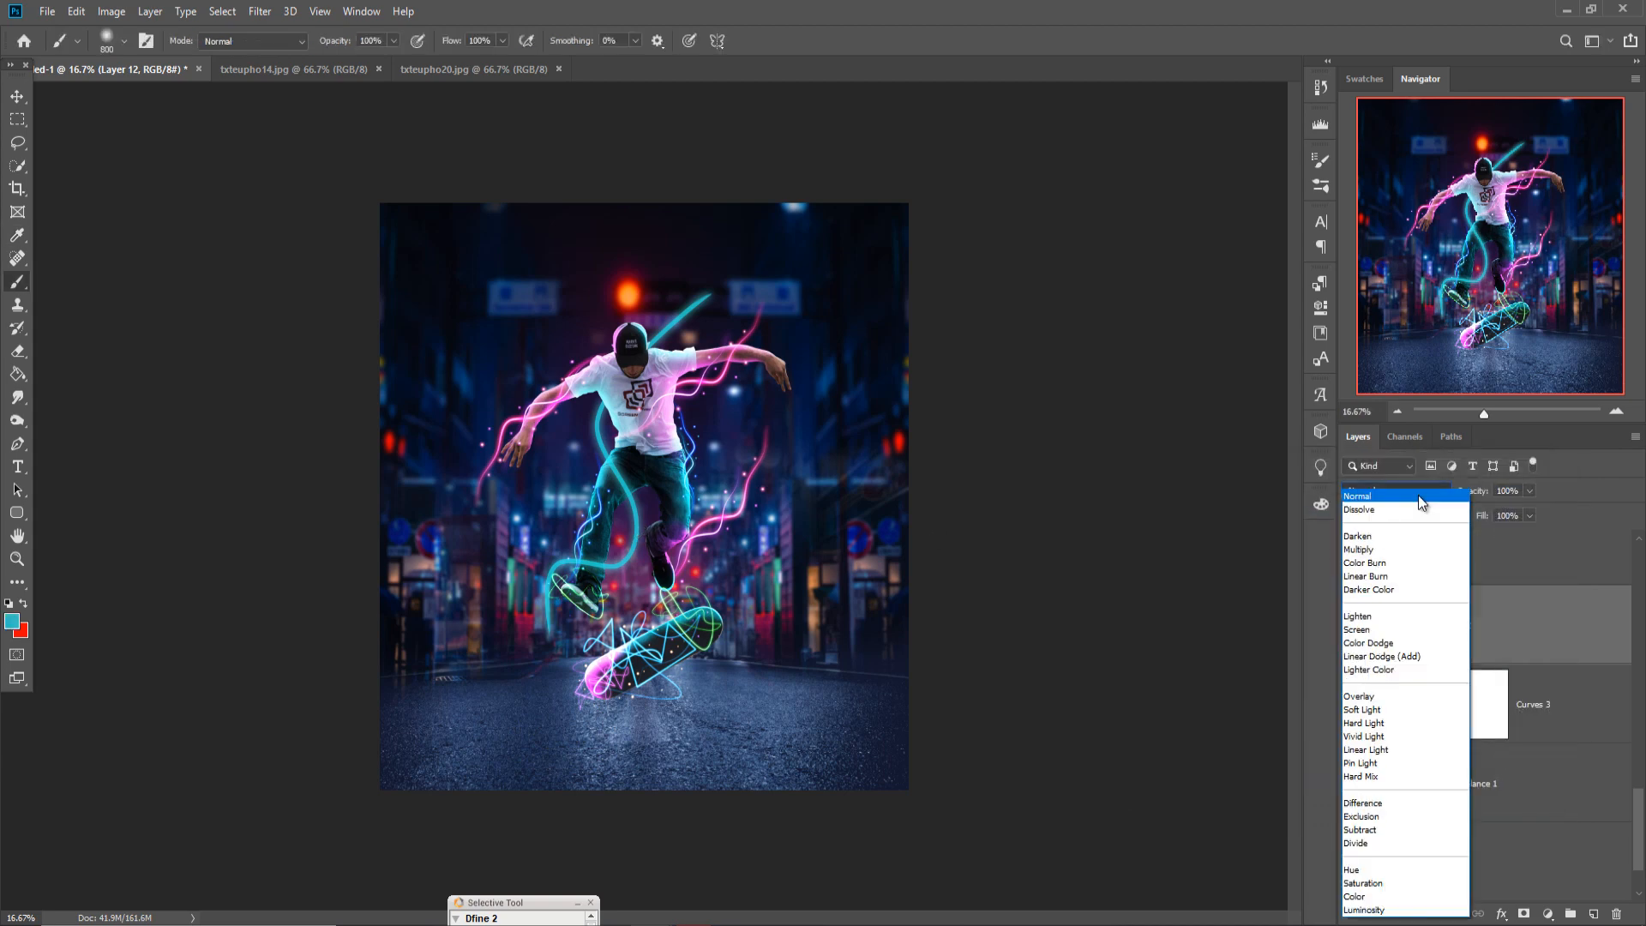
click(1406, 643)
click(570, 702)
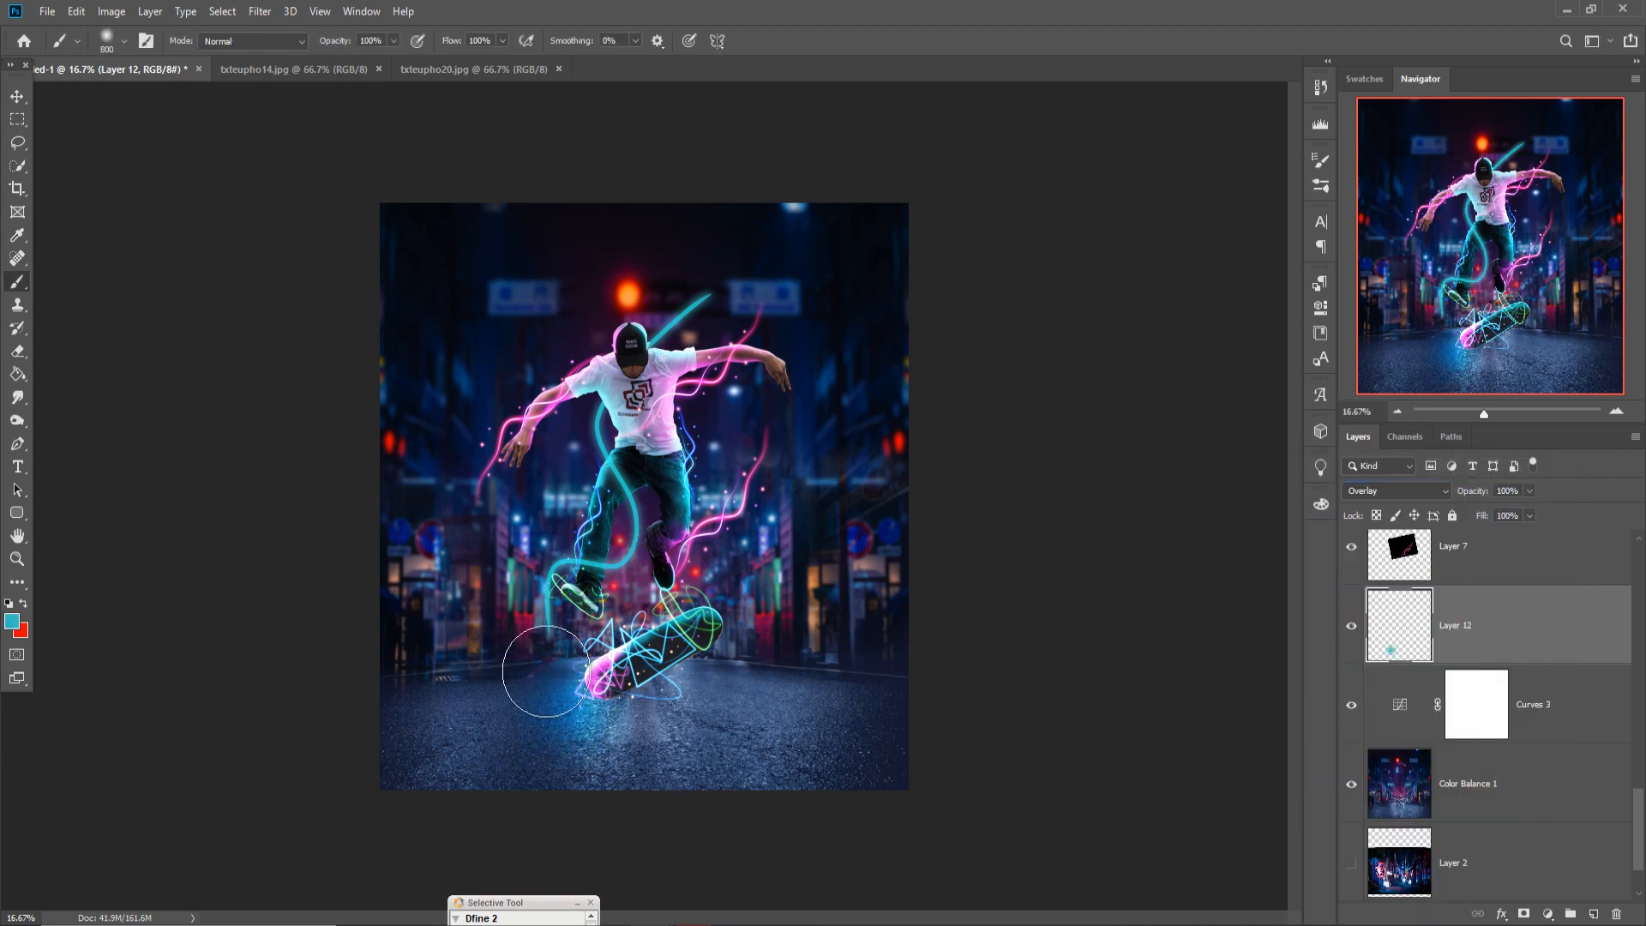
Stretch the cyan road glow to about 241% width and 123% height and place it over the road's left half
click(18, 100)
drag(658, 723, 879, 723)
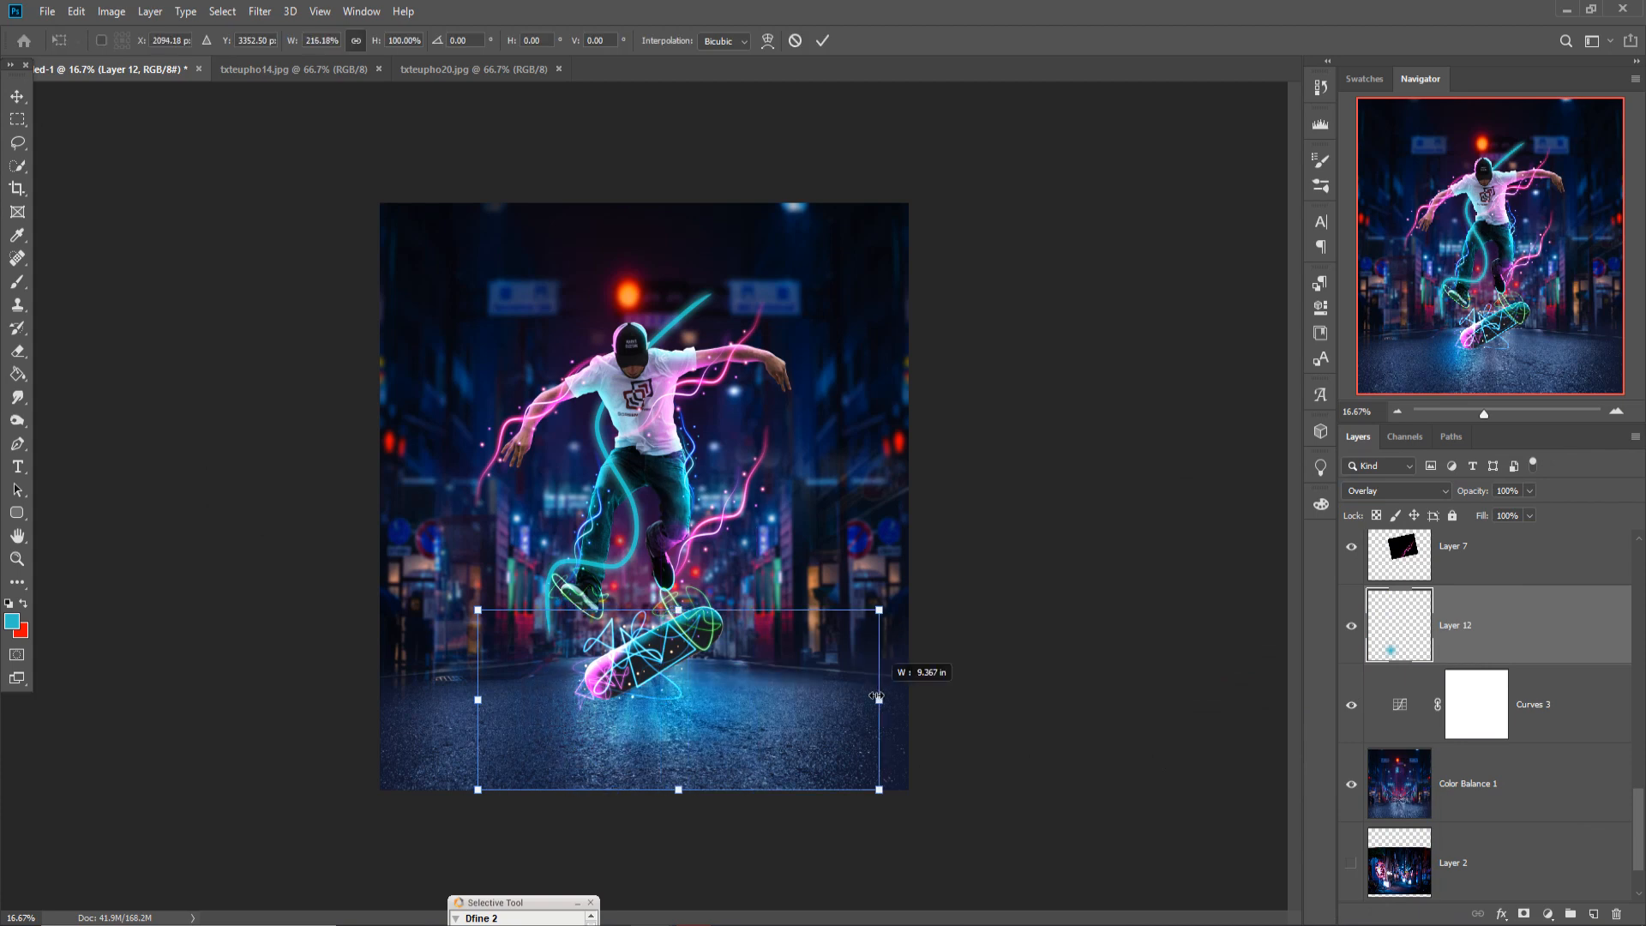
drag(729, 714, 600, 727)
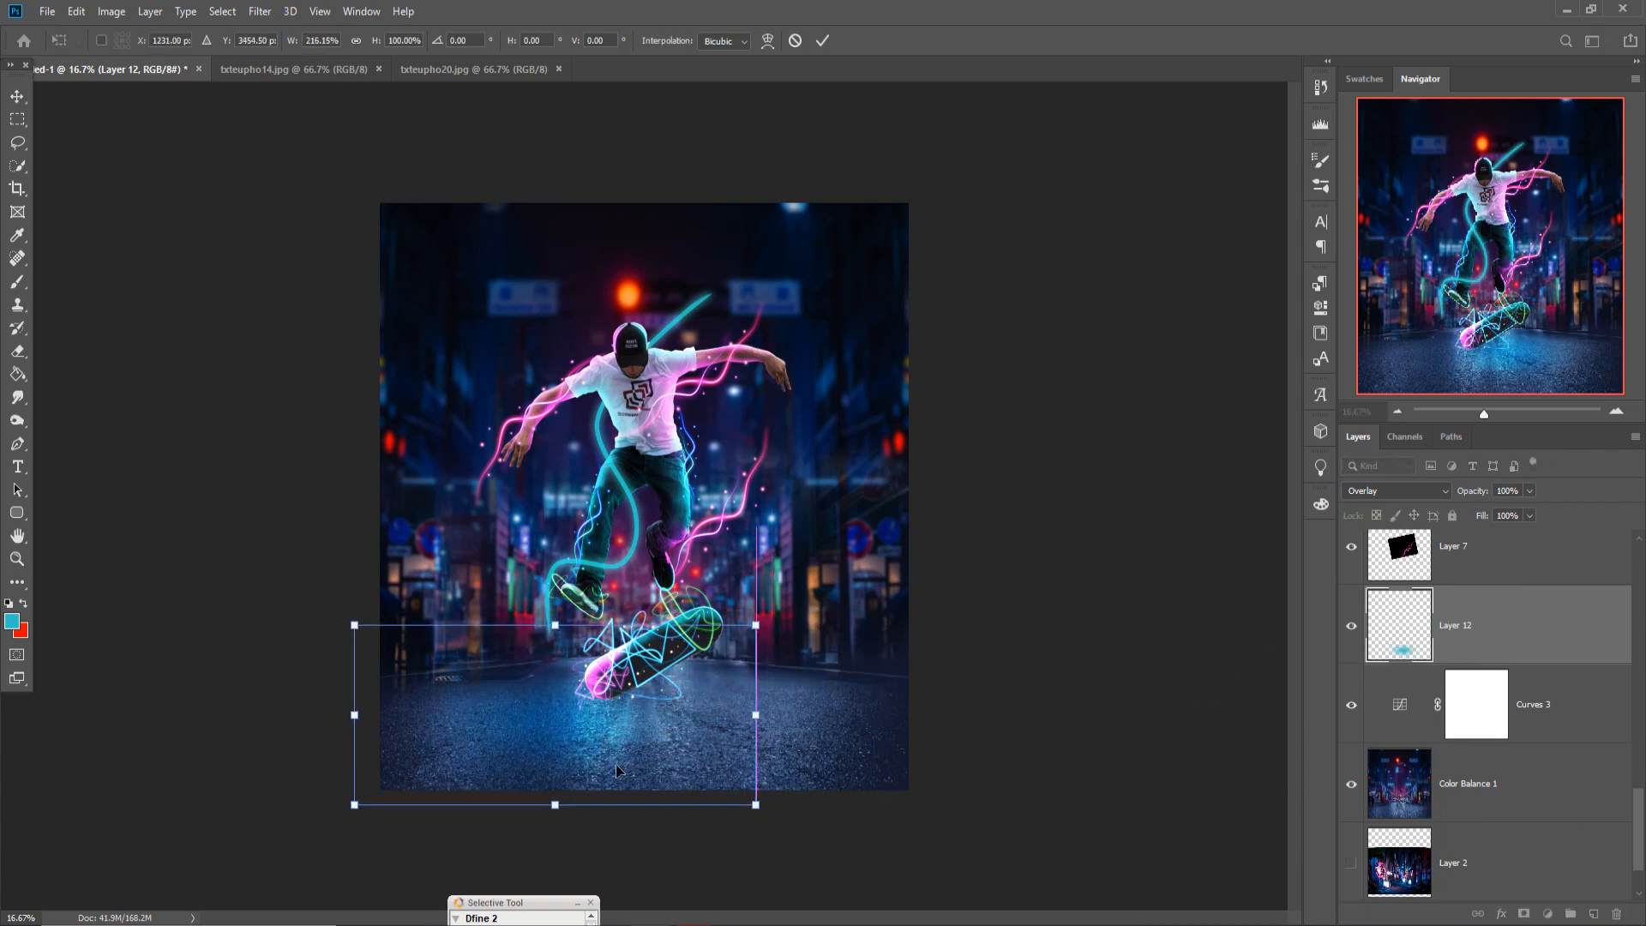
drag(336, 825, 284, 869)
drag(546, 764, 569, 732)
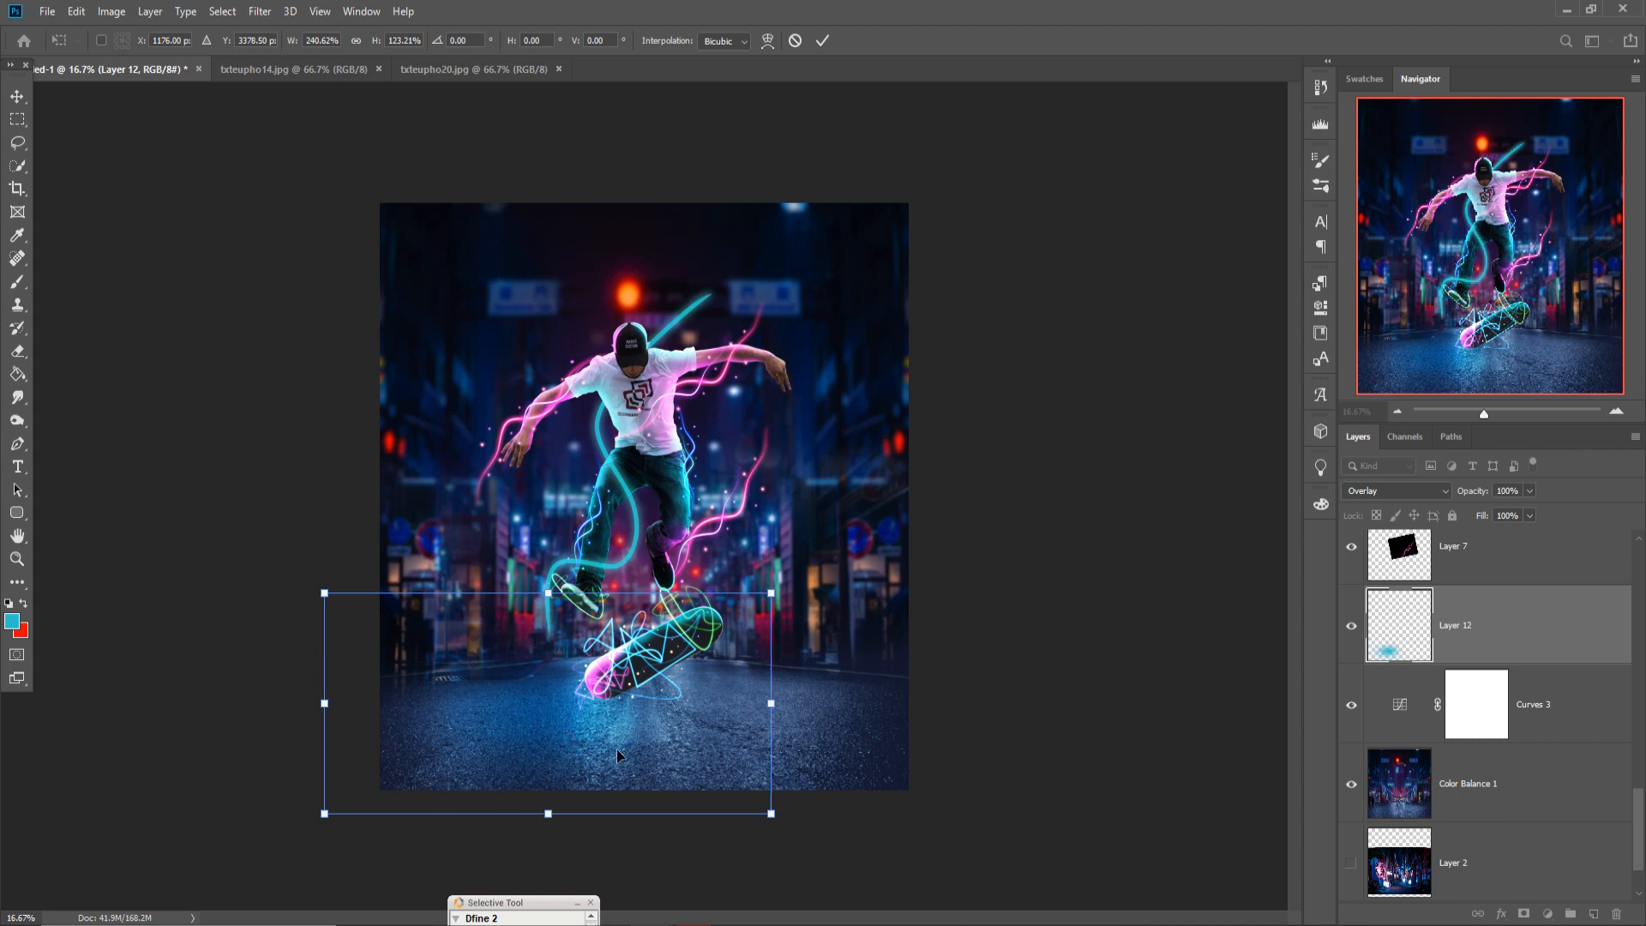
key(Return)
Add another Overlay layer and dab a soft magenta (fb38fb) glow onto the road at the skateboard's right
click(1594, 914)
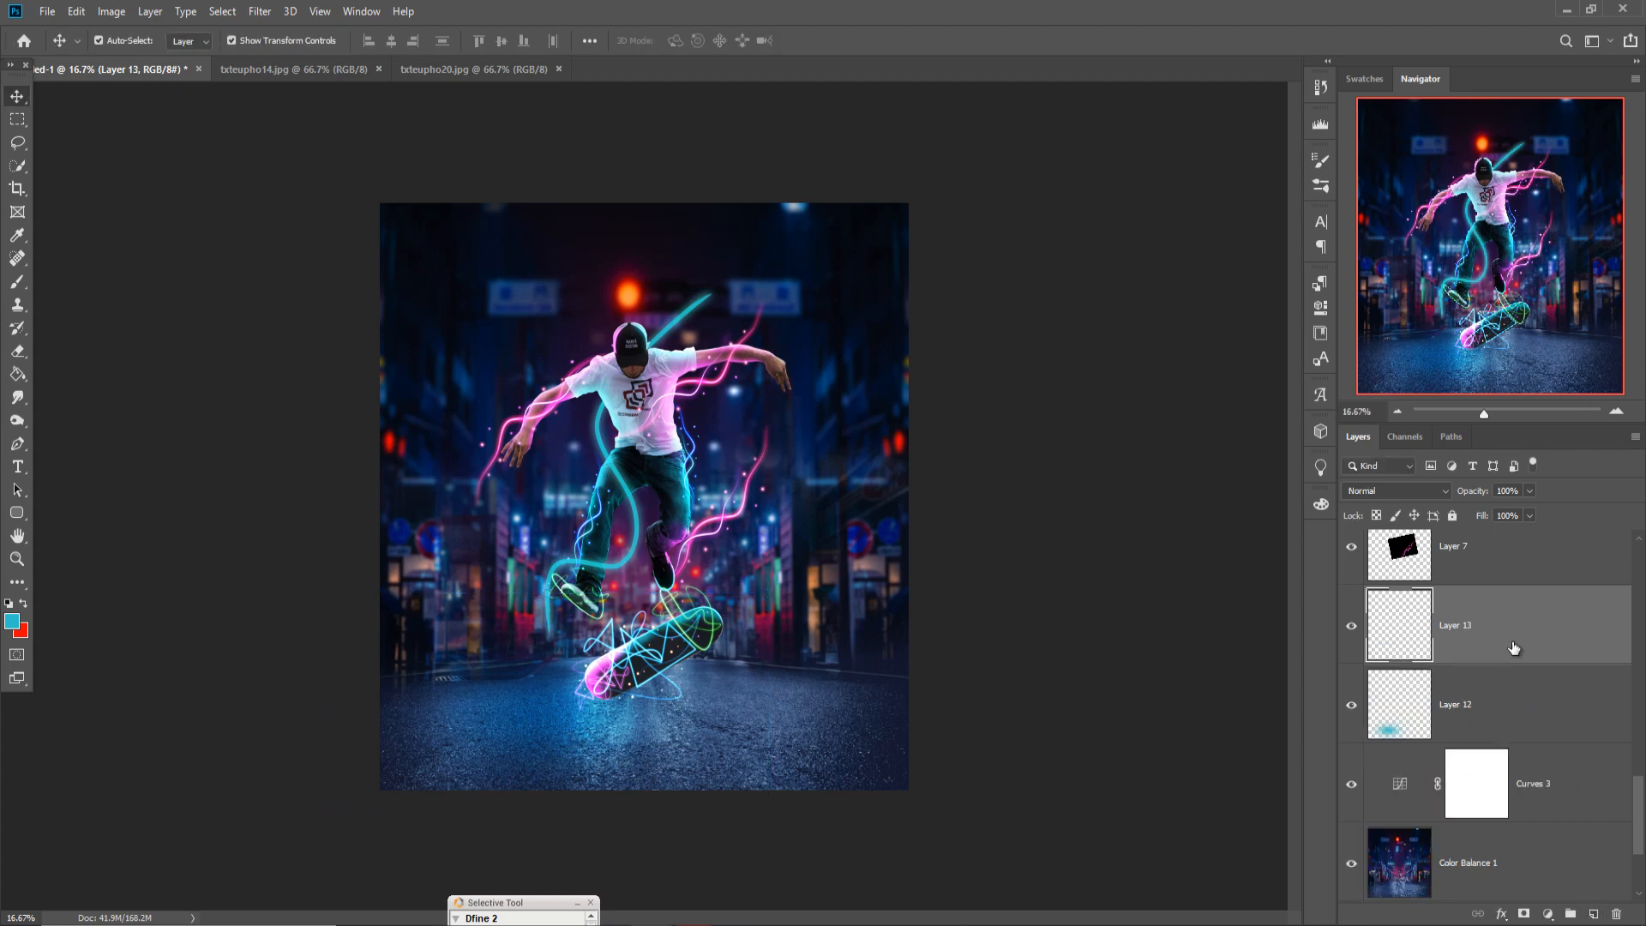
click(25, 285)
click(12, 620)
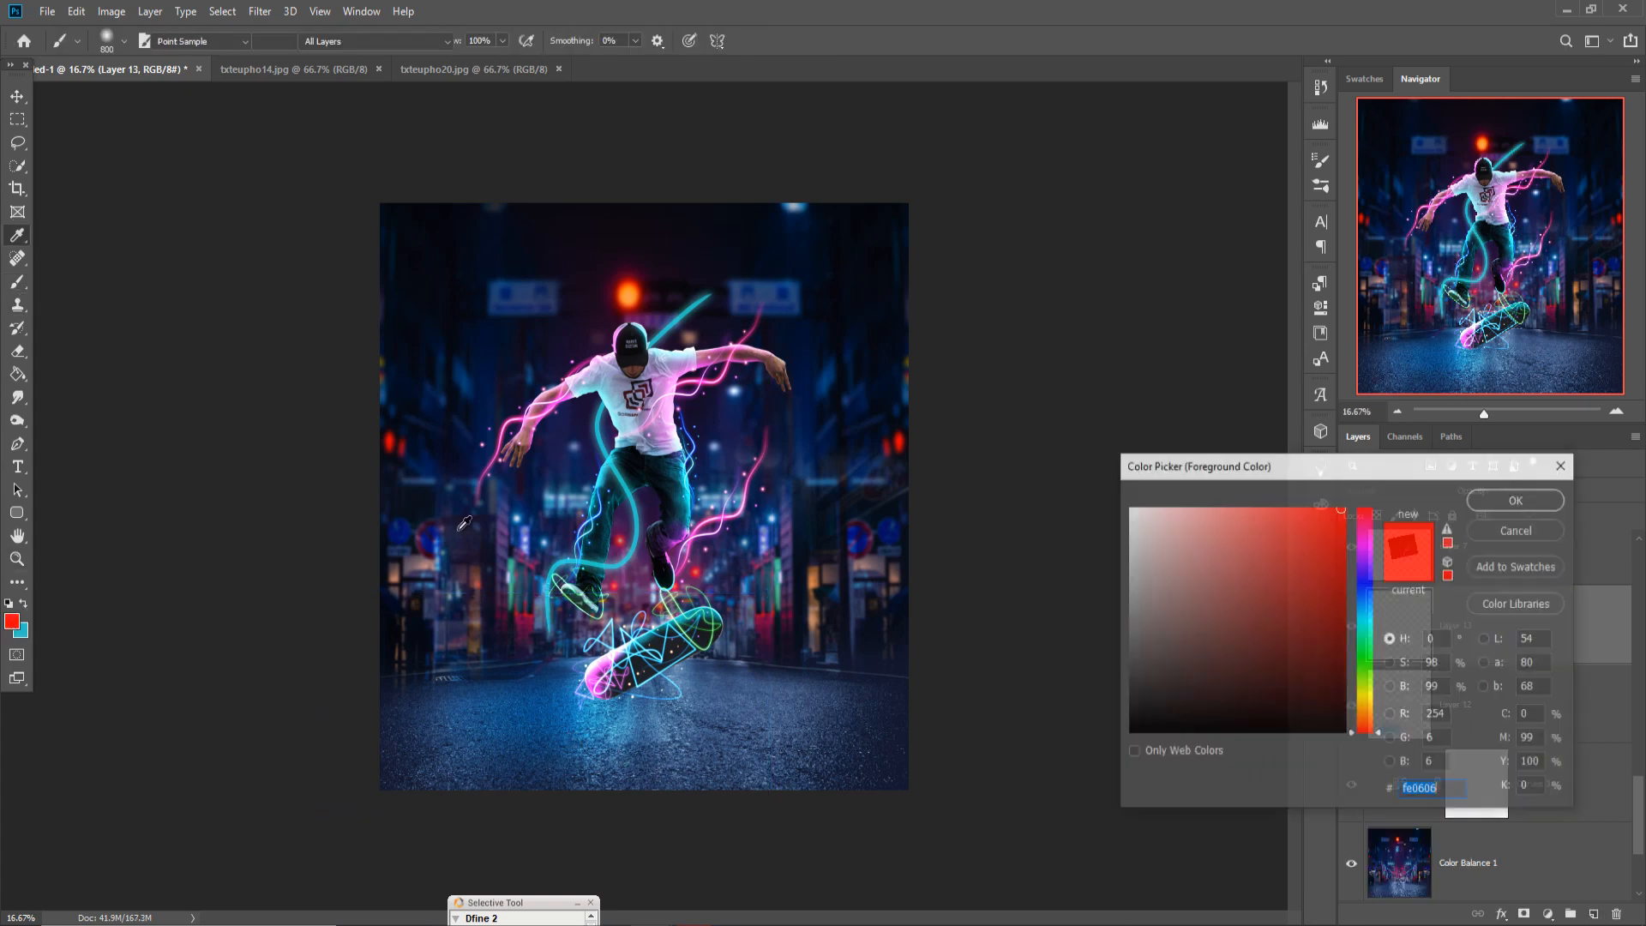
click(548, 430)
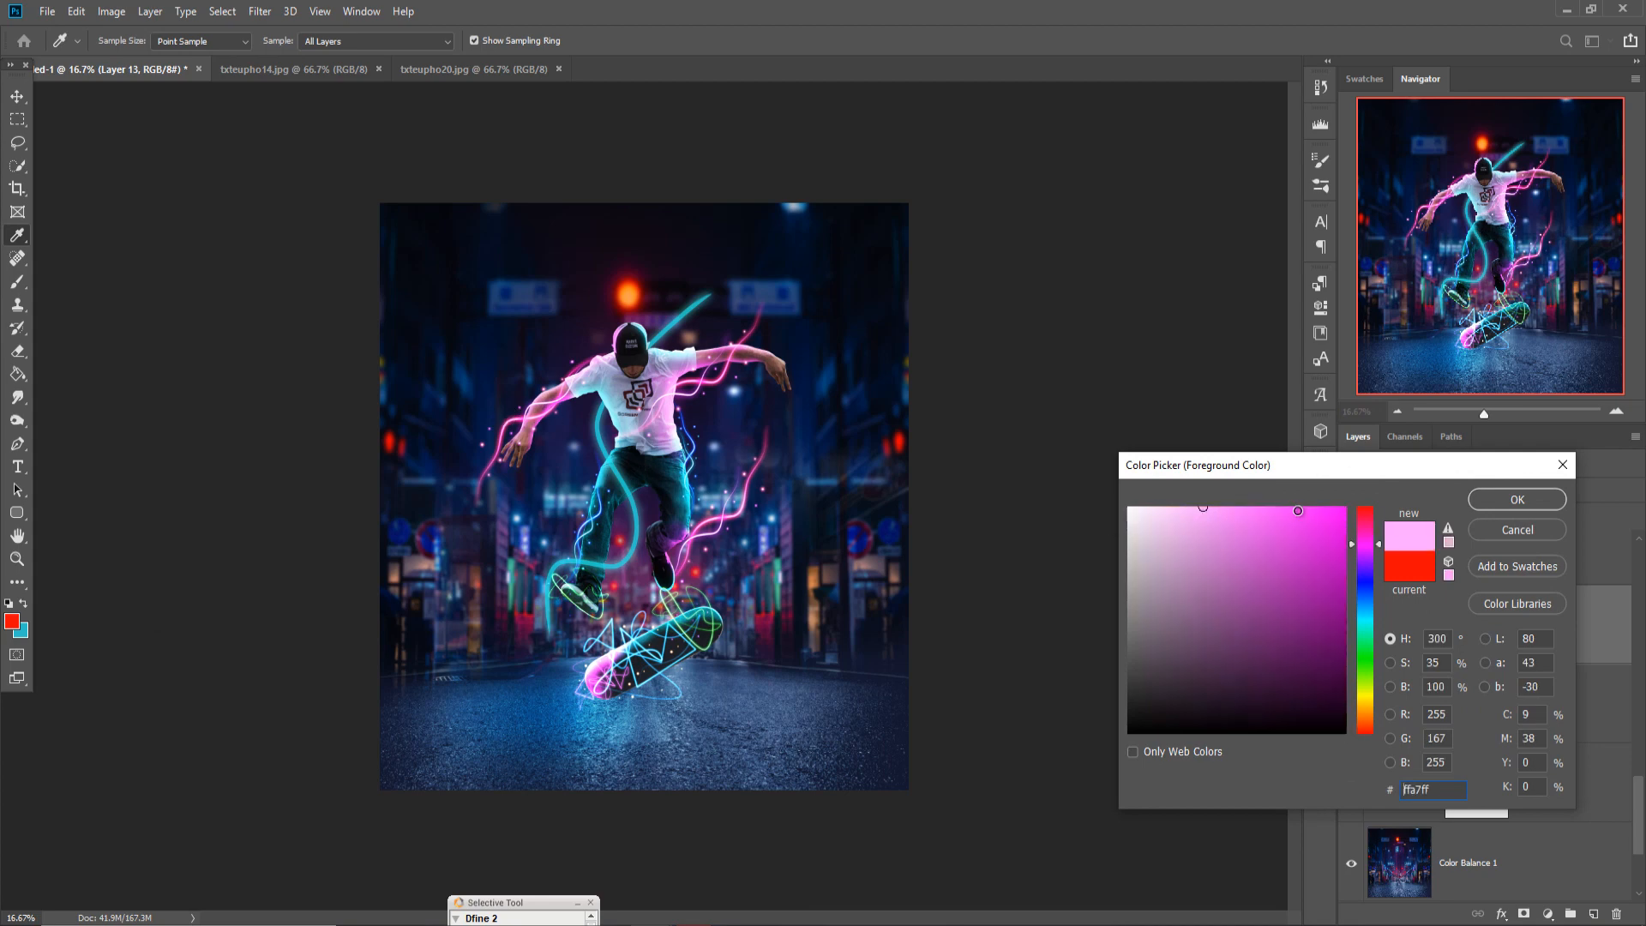
click(1483, 497)
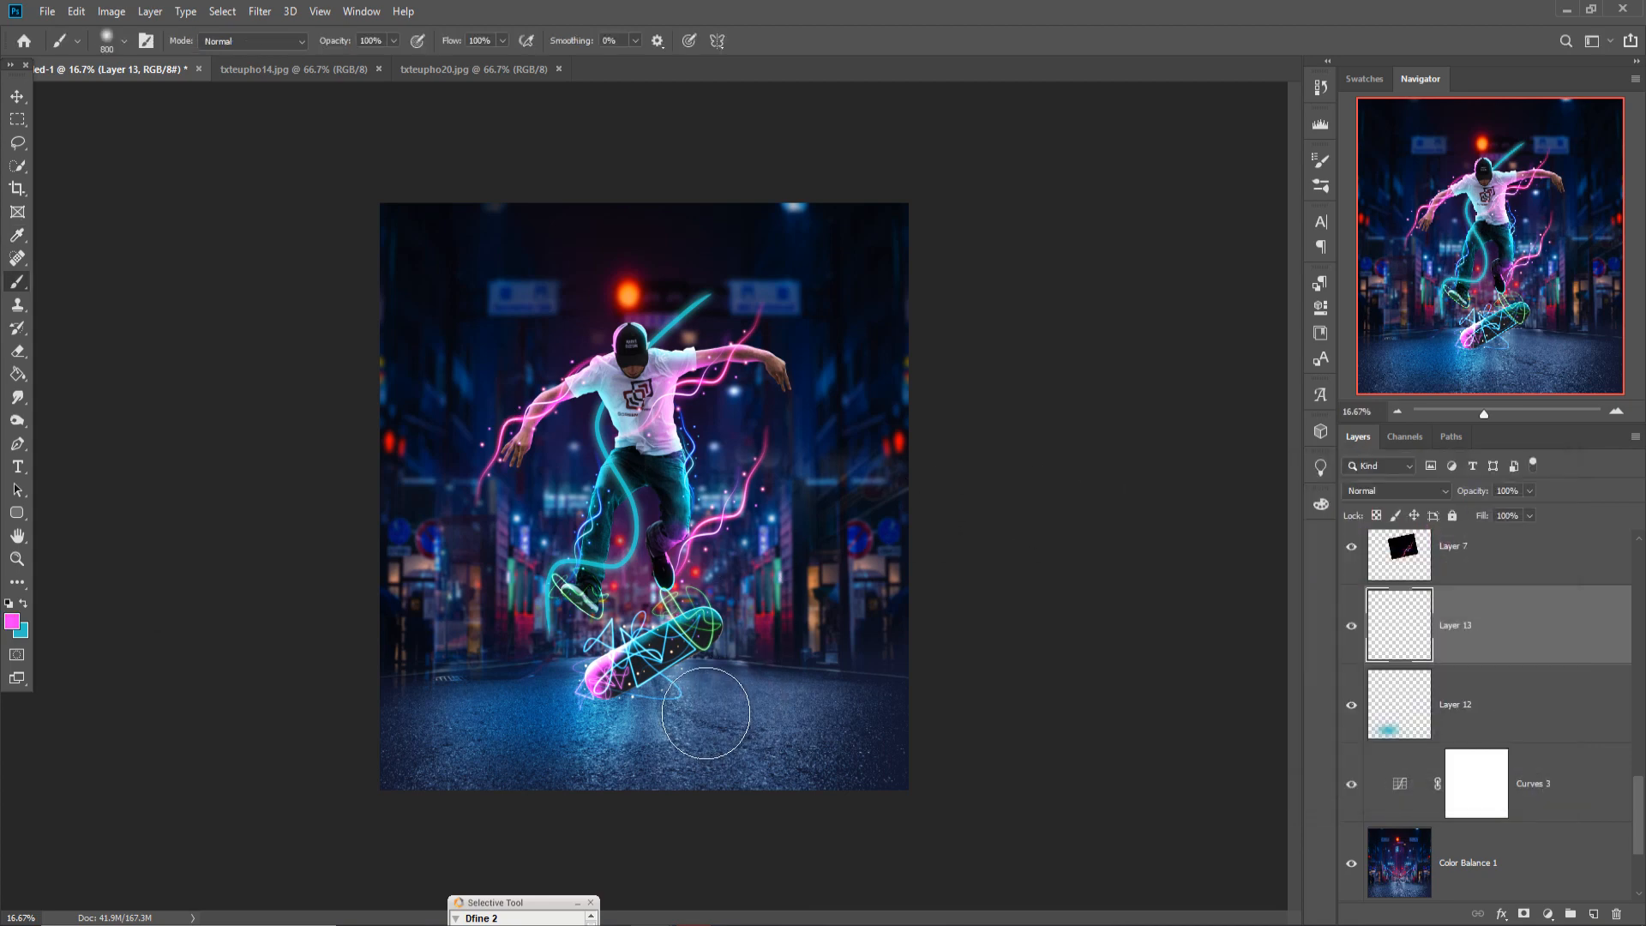
click(1395, 491)
click(1372, 690)
click(708, 703)
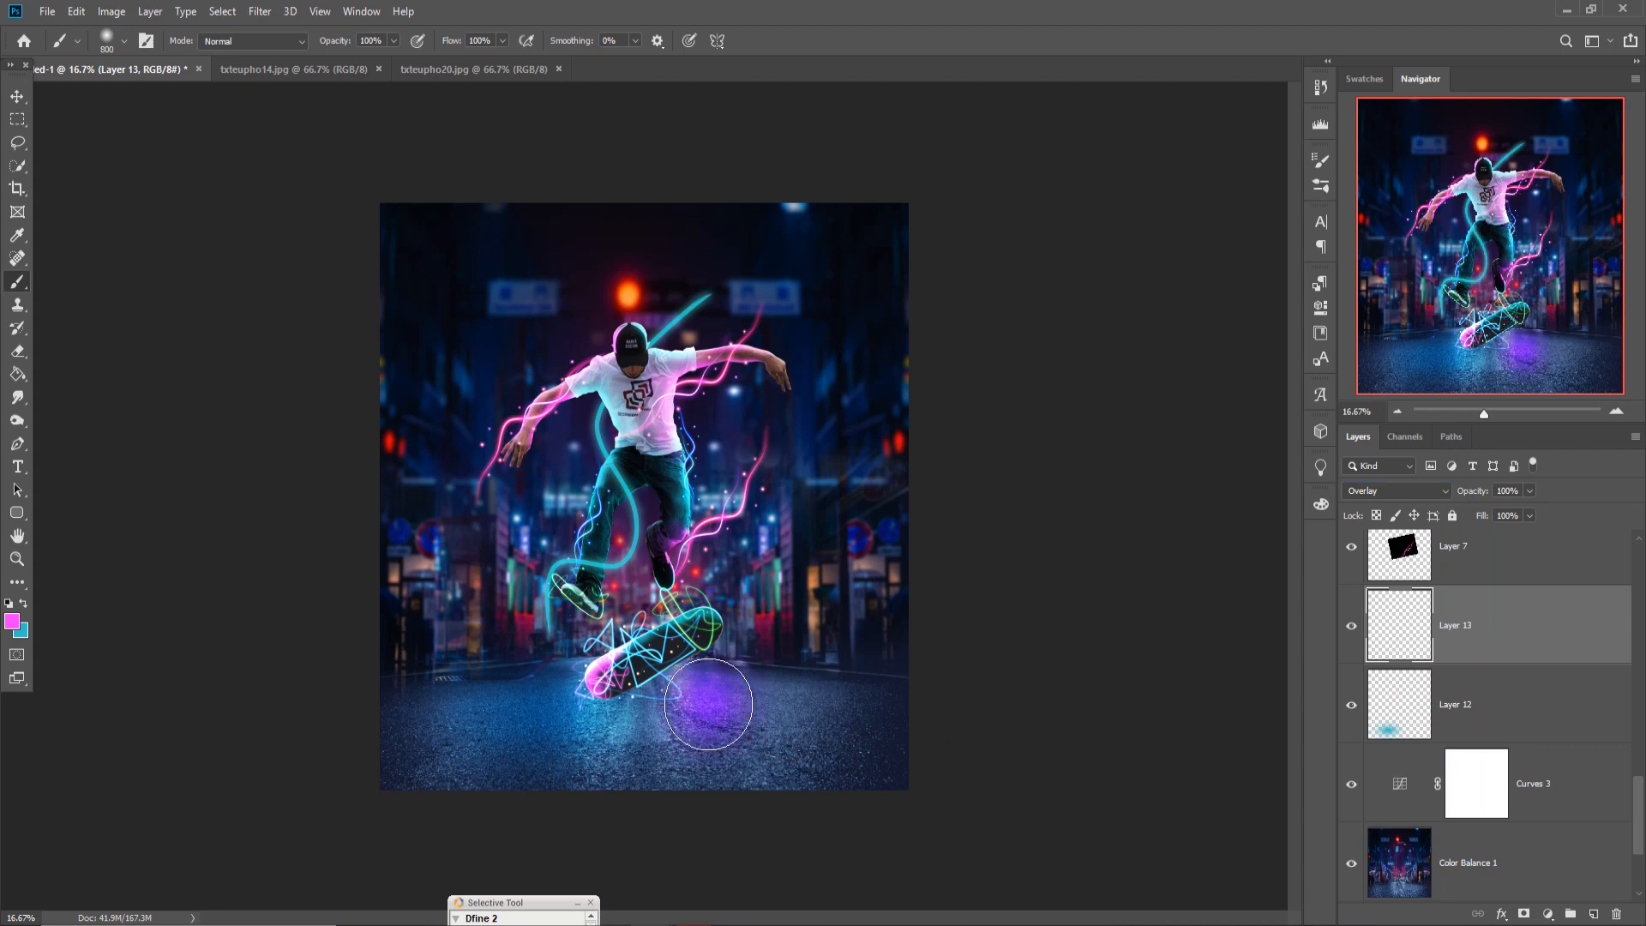
Stretch the magenta road glow to about 215% width and 111% height and place it over the road's right half
key(ctrl+t)
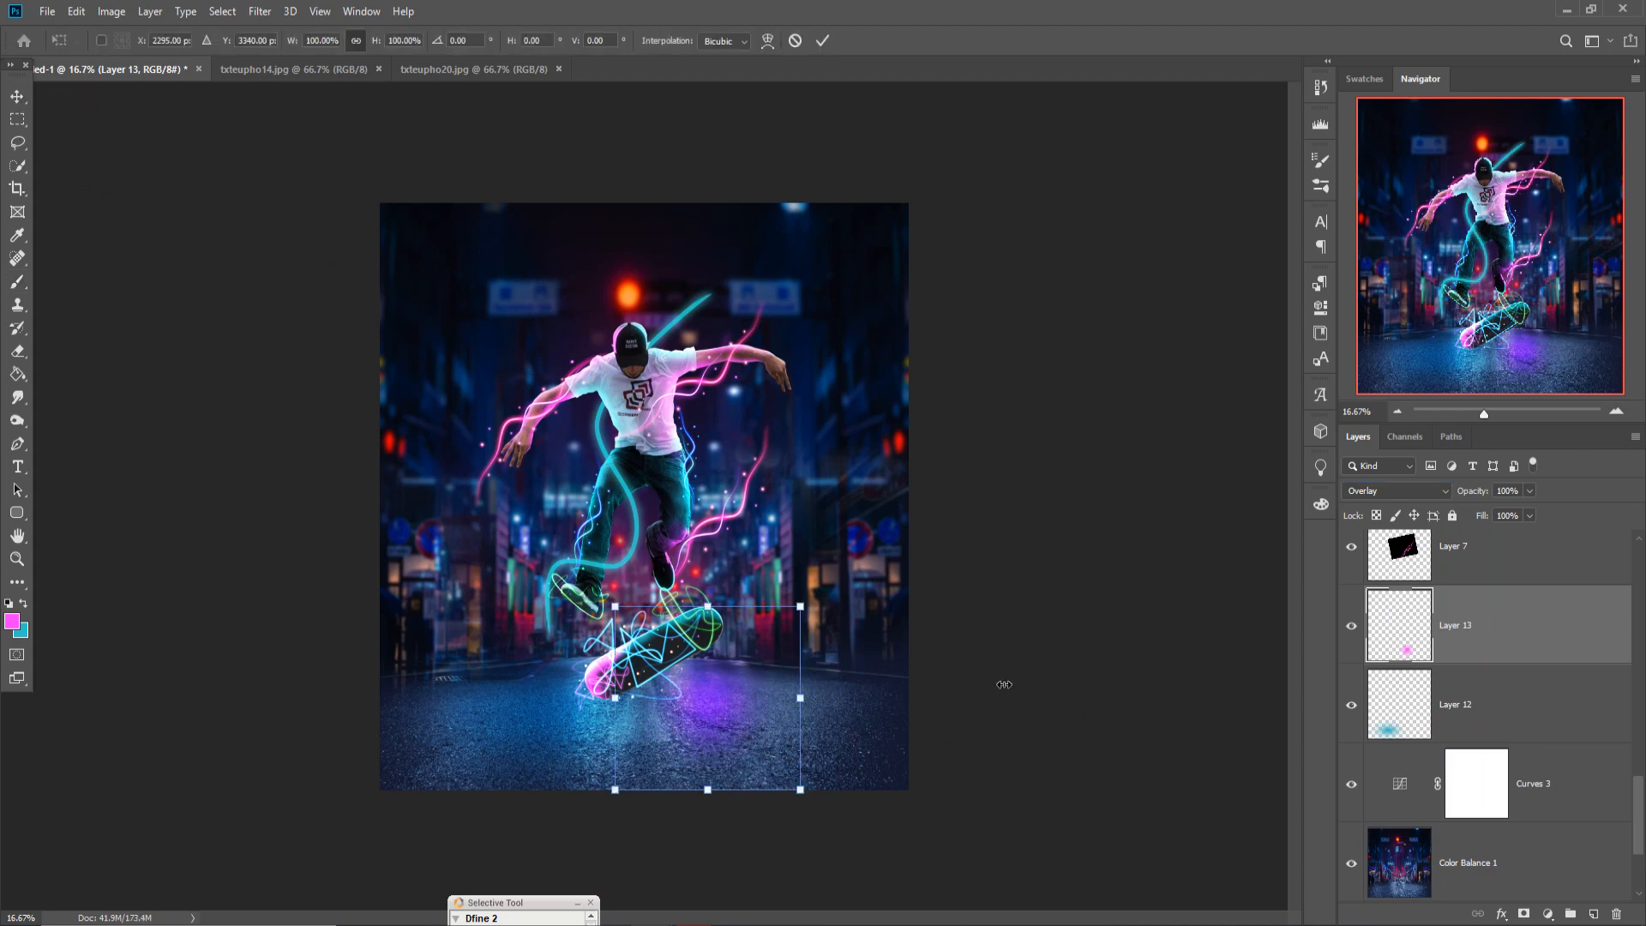
drag(1004, 684, 1014, 684)
drag(815, 607, 815, 622)
mouse_move(806, 716)
mouse_down()
mouse_move(739, 716)
mouse_move(734, 734)
mouse_up()
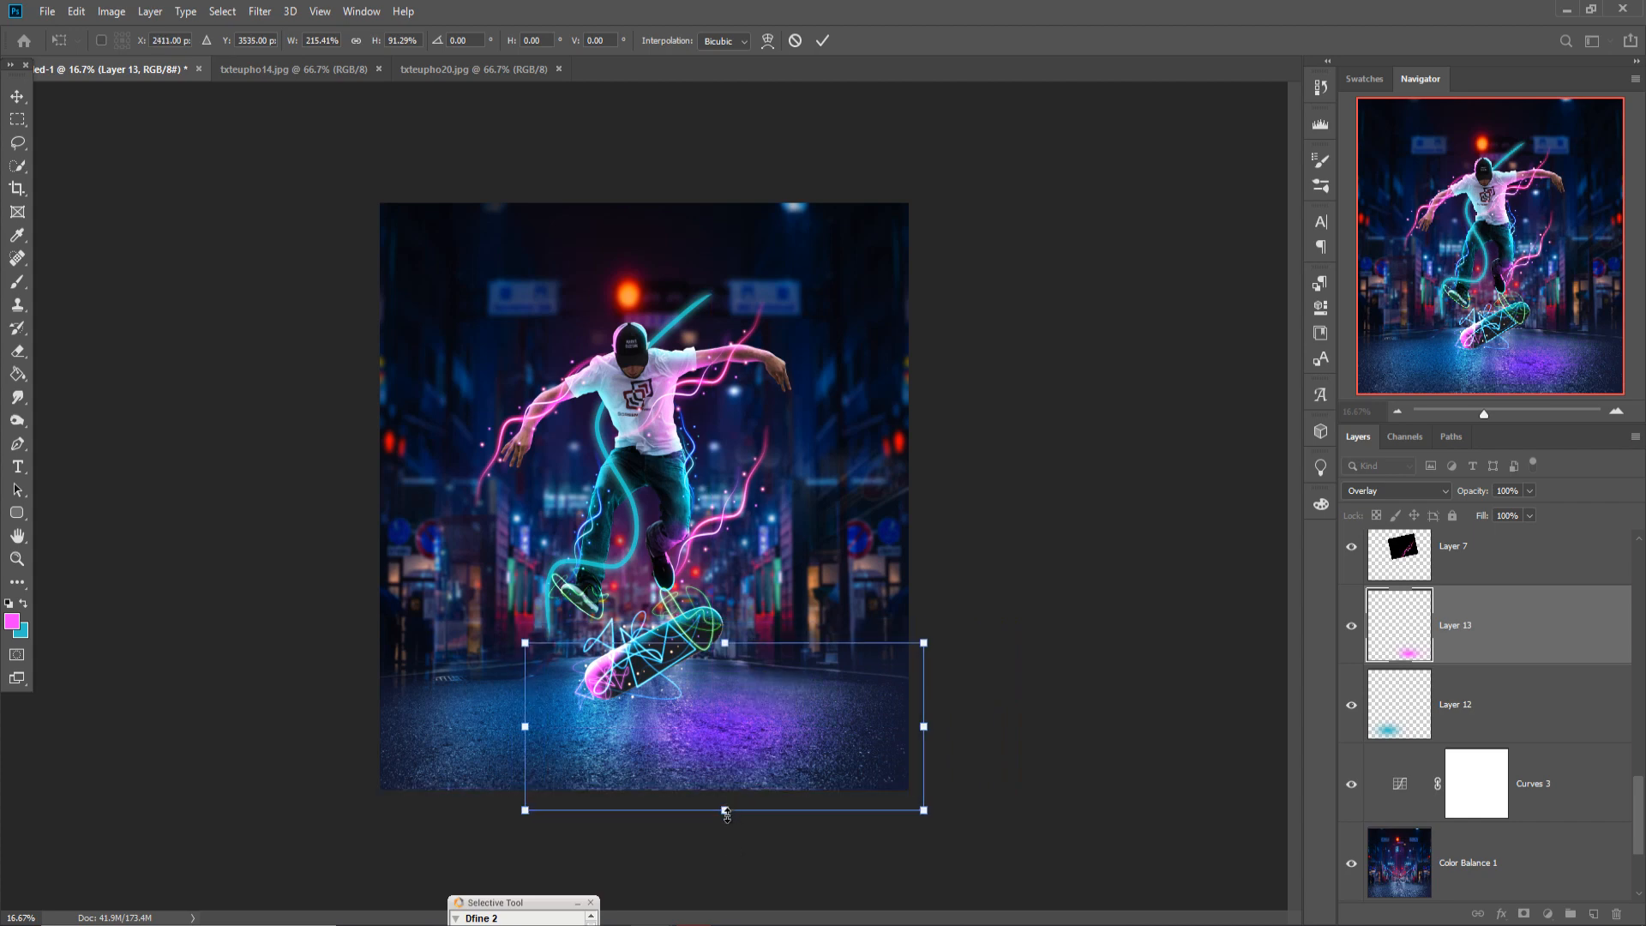
drag(726, 814, 725, 852)
drag(737, 727, 728, 721)
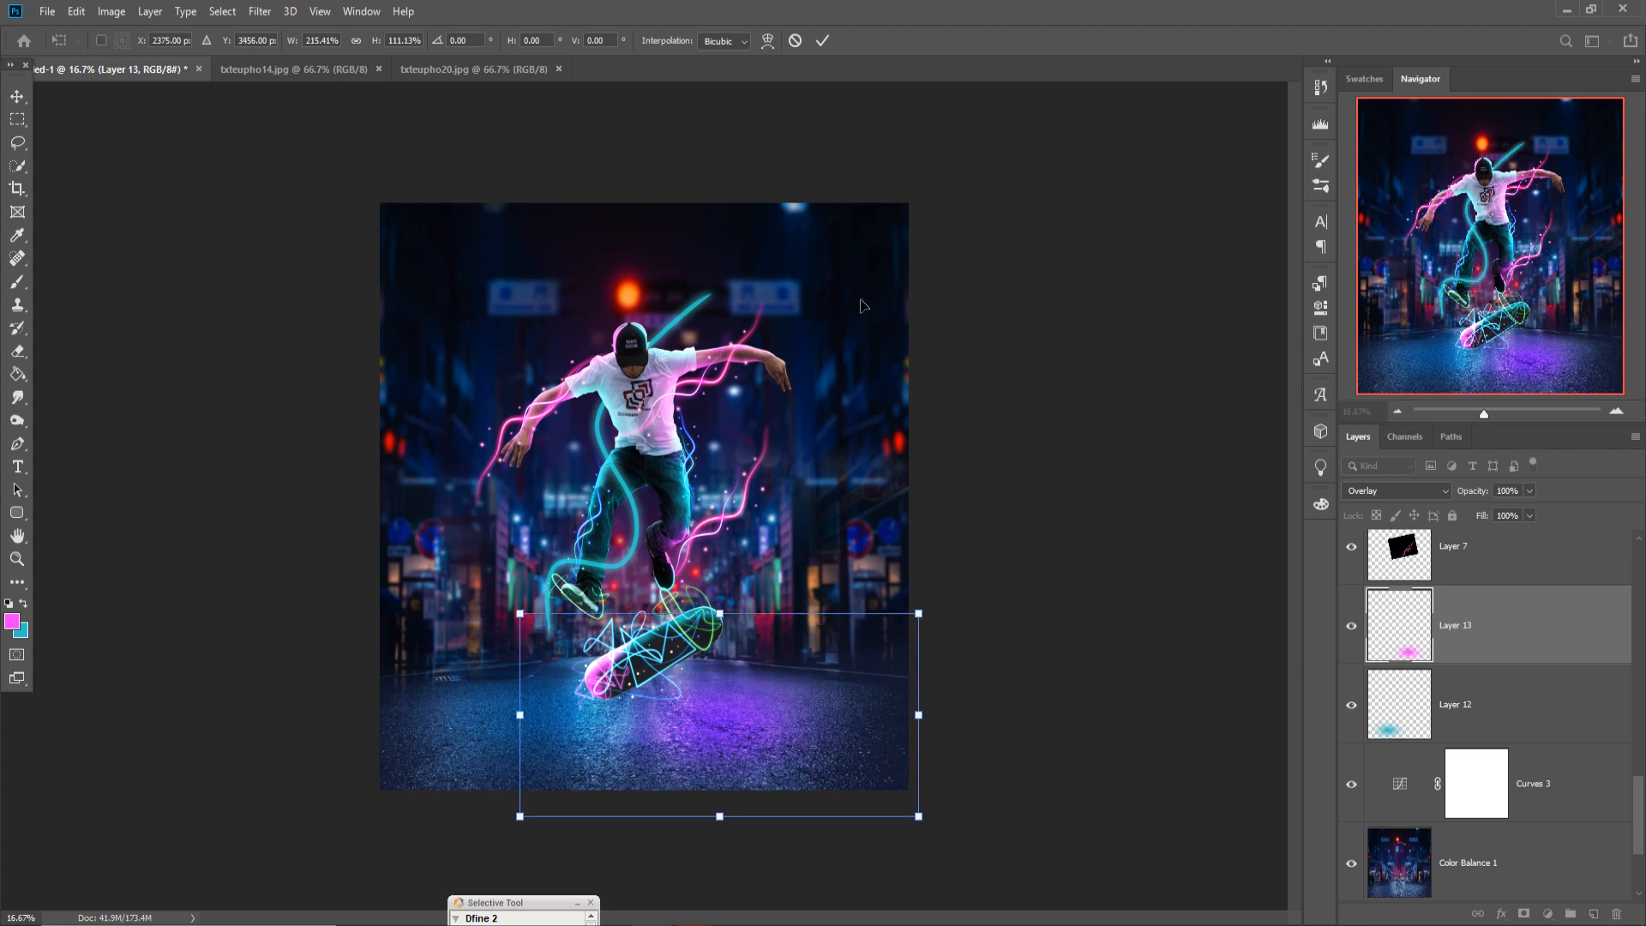
click(822, 42)
Add a layer directly above Curves 3 and dab a soft white glow behind the skateboarder's legs
scroll(1633, 772, down, 2)
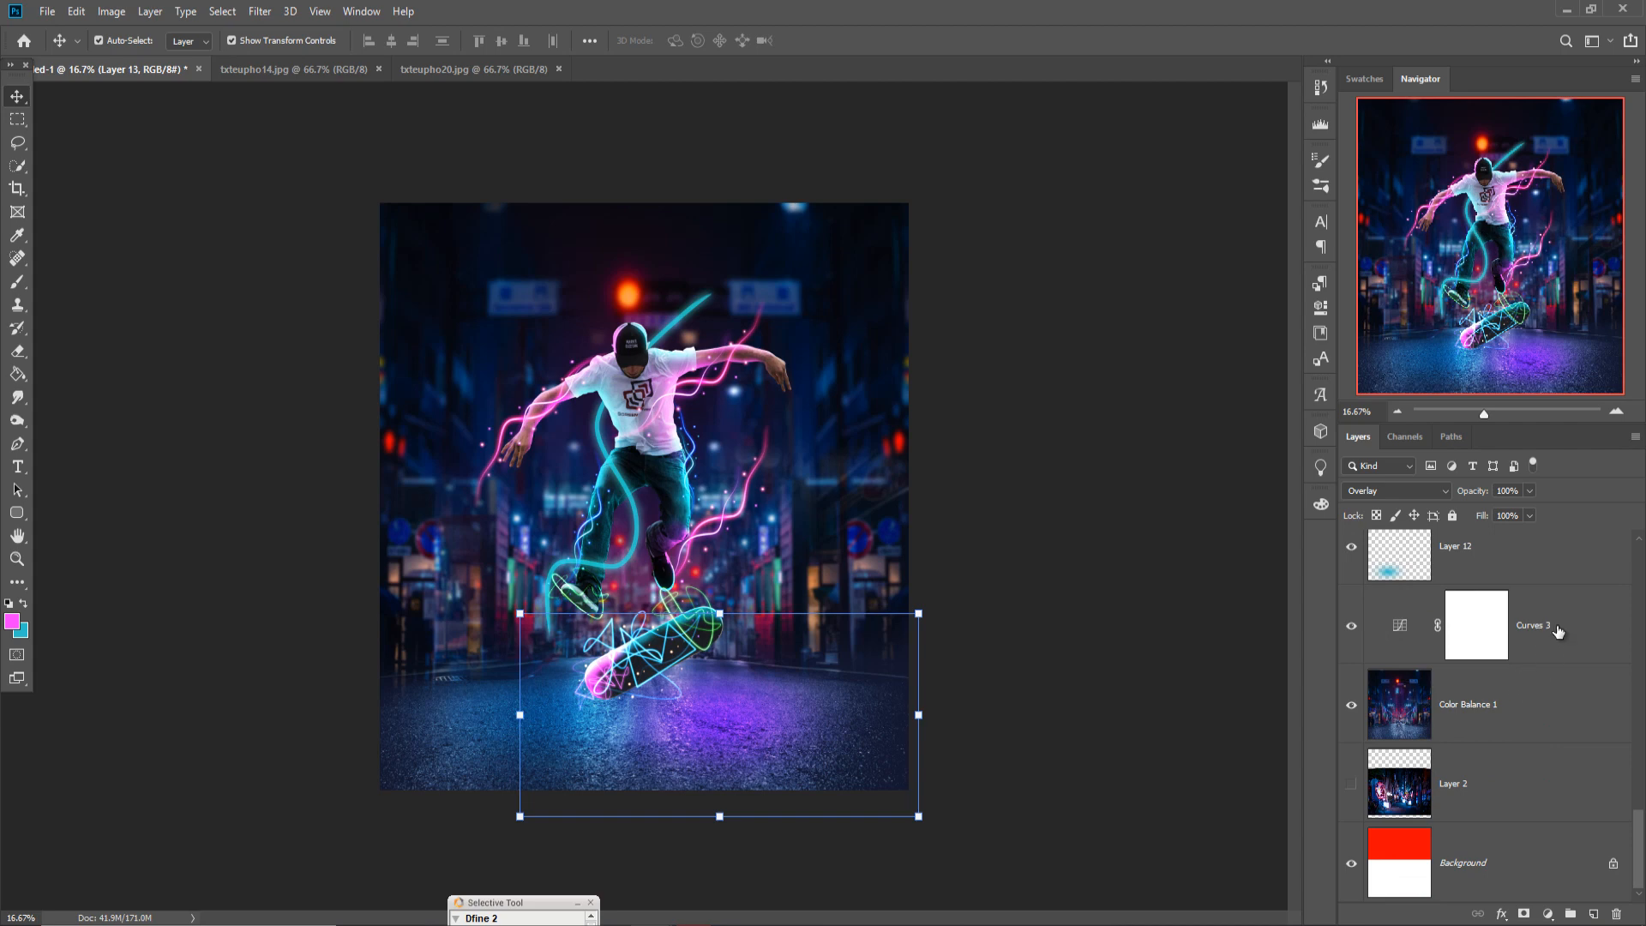
click(1558, 631)
click(1593, 914)
click(15, 289)
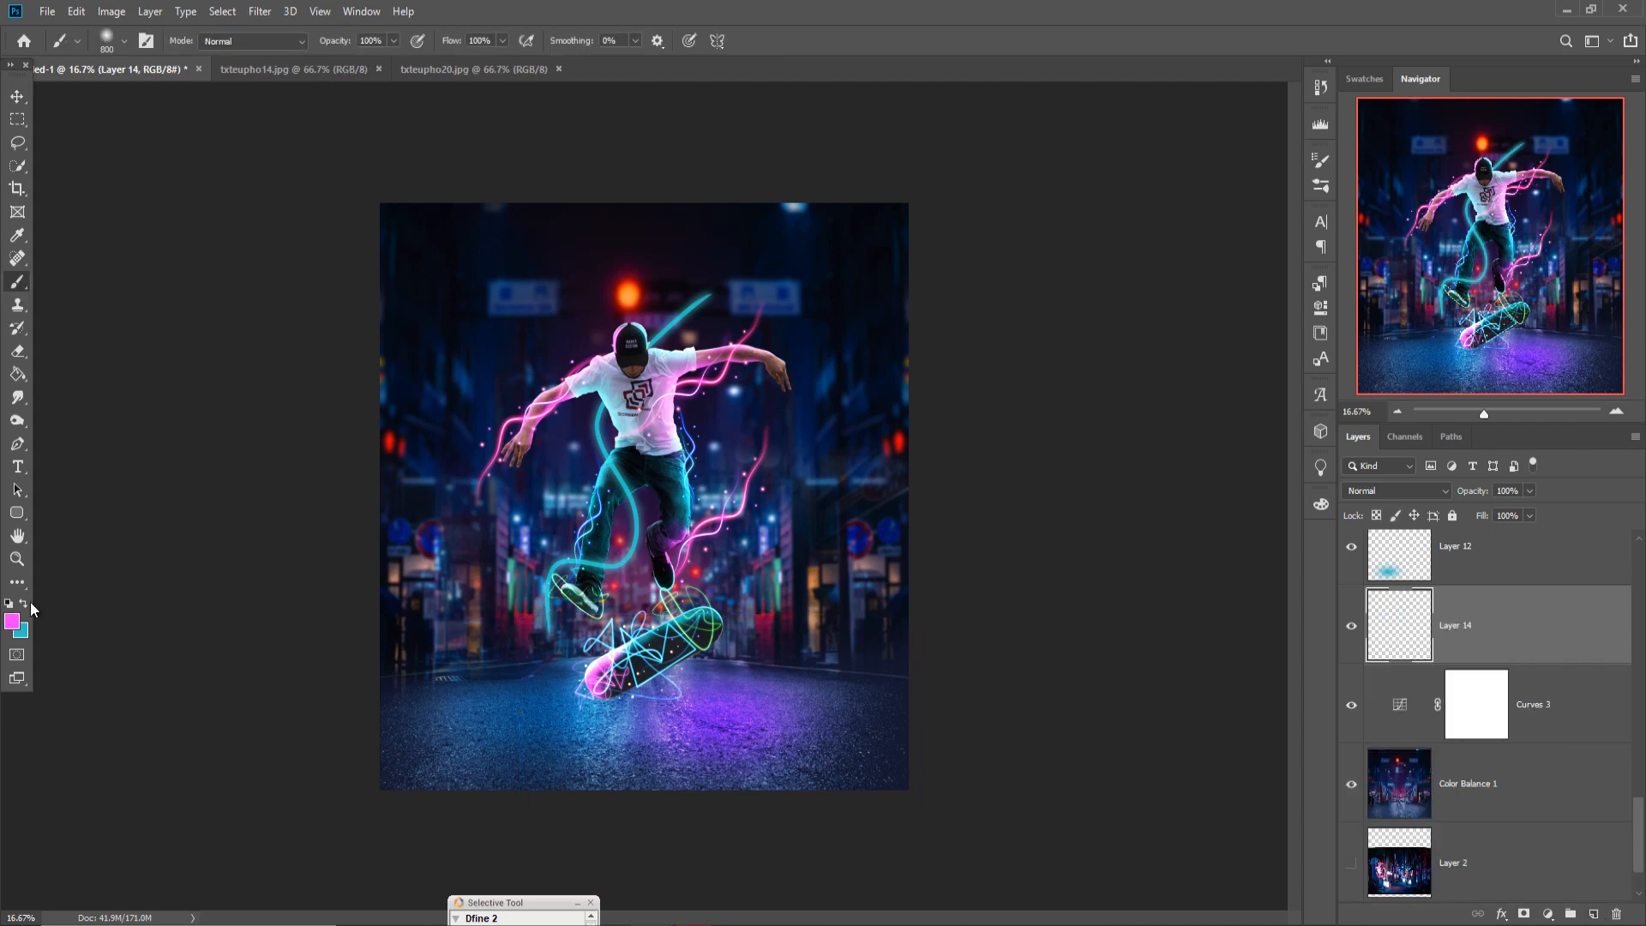
click(13, 621)
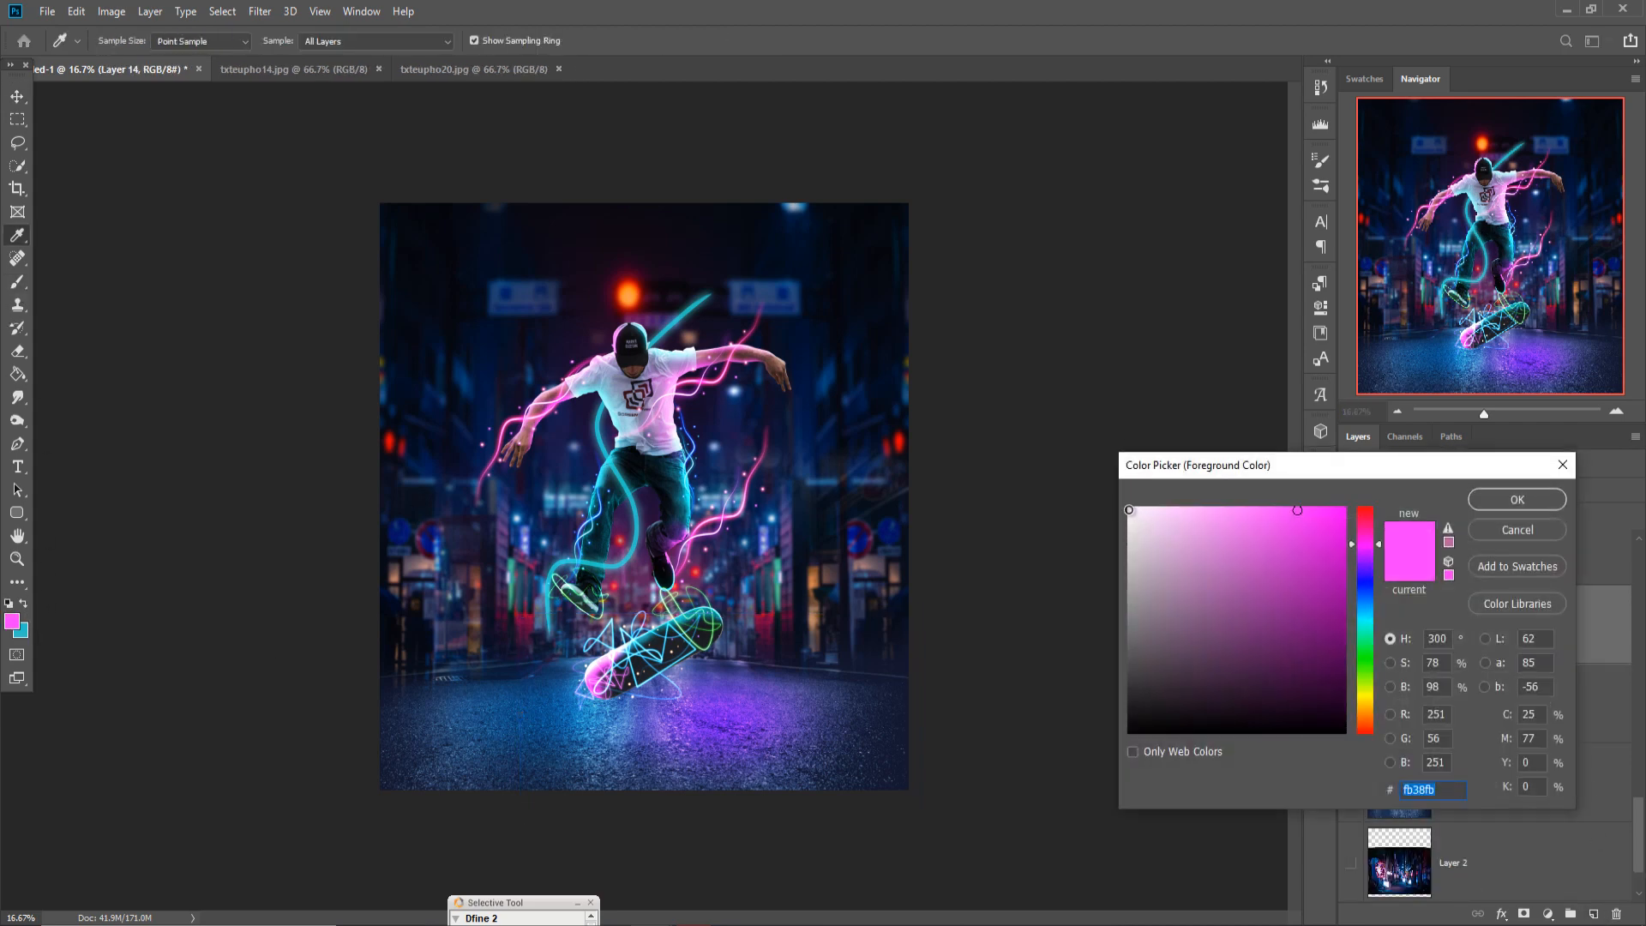
click(1129, 510)
click(1531, 499)
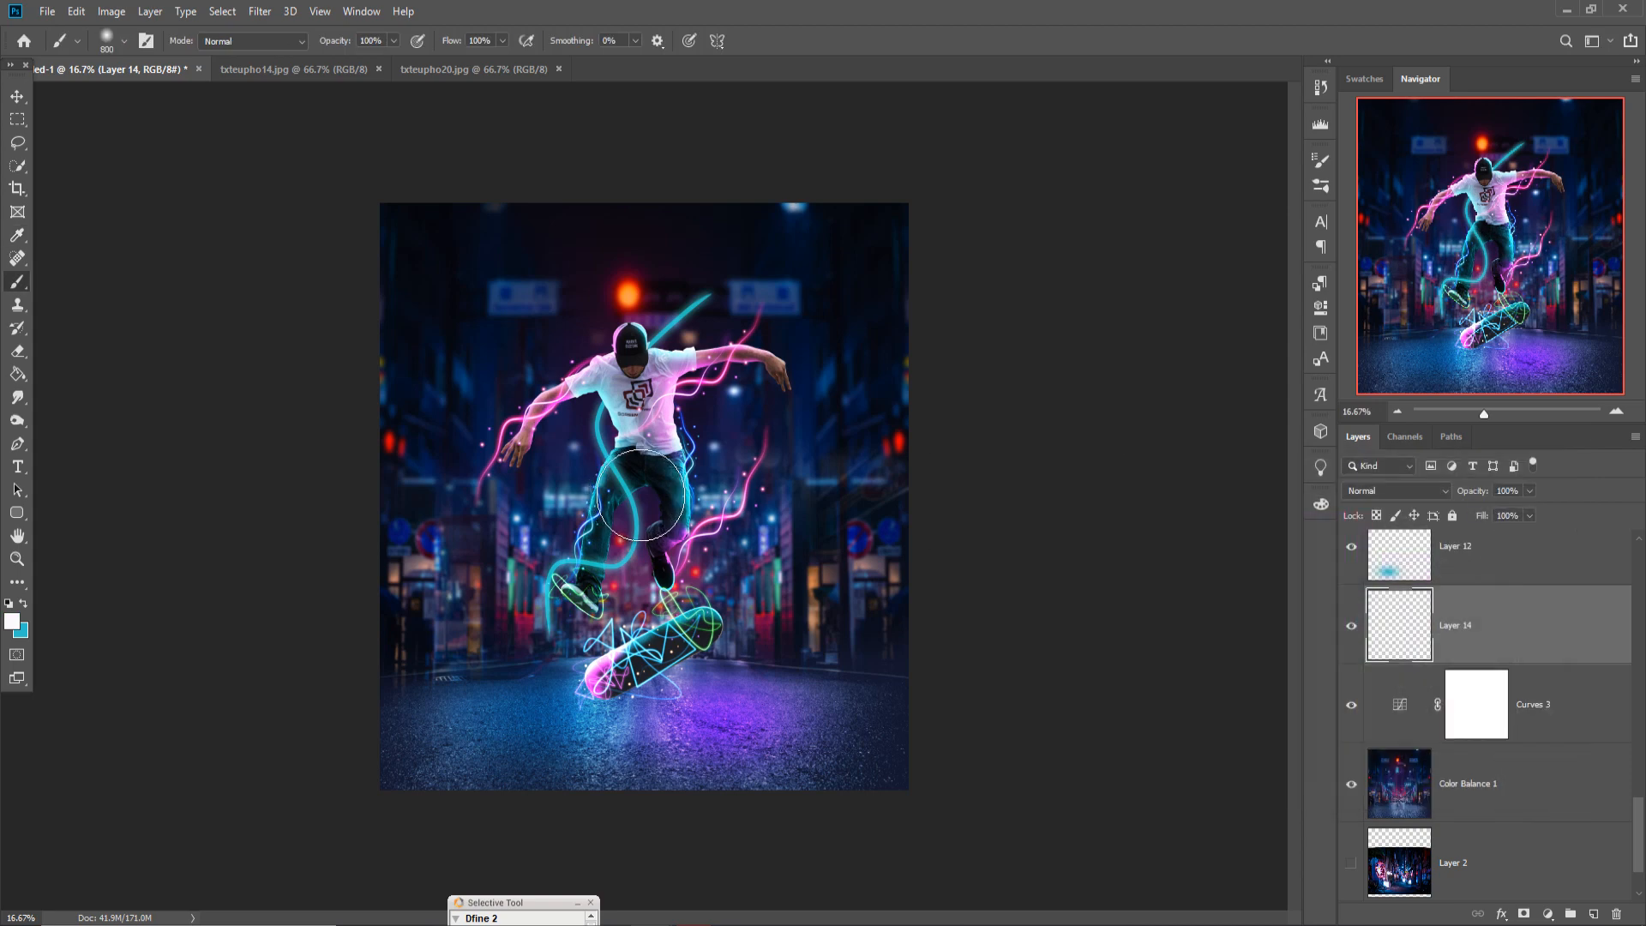
drag(641, 495, 648, 523)
Enlarge the white glow to about 264%, centre it behind the skateboarder and set its layer to Overlay
key(v)
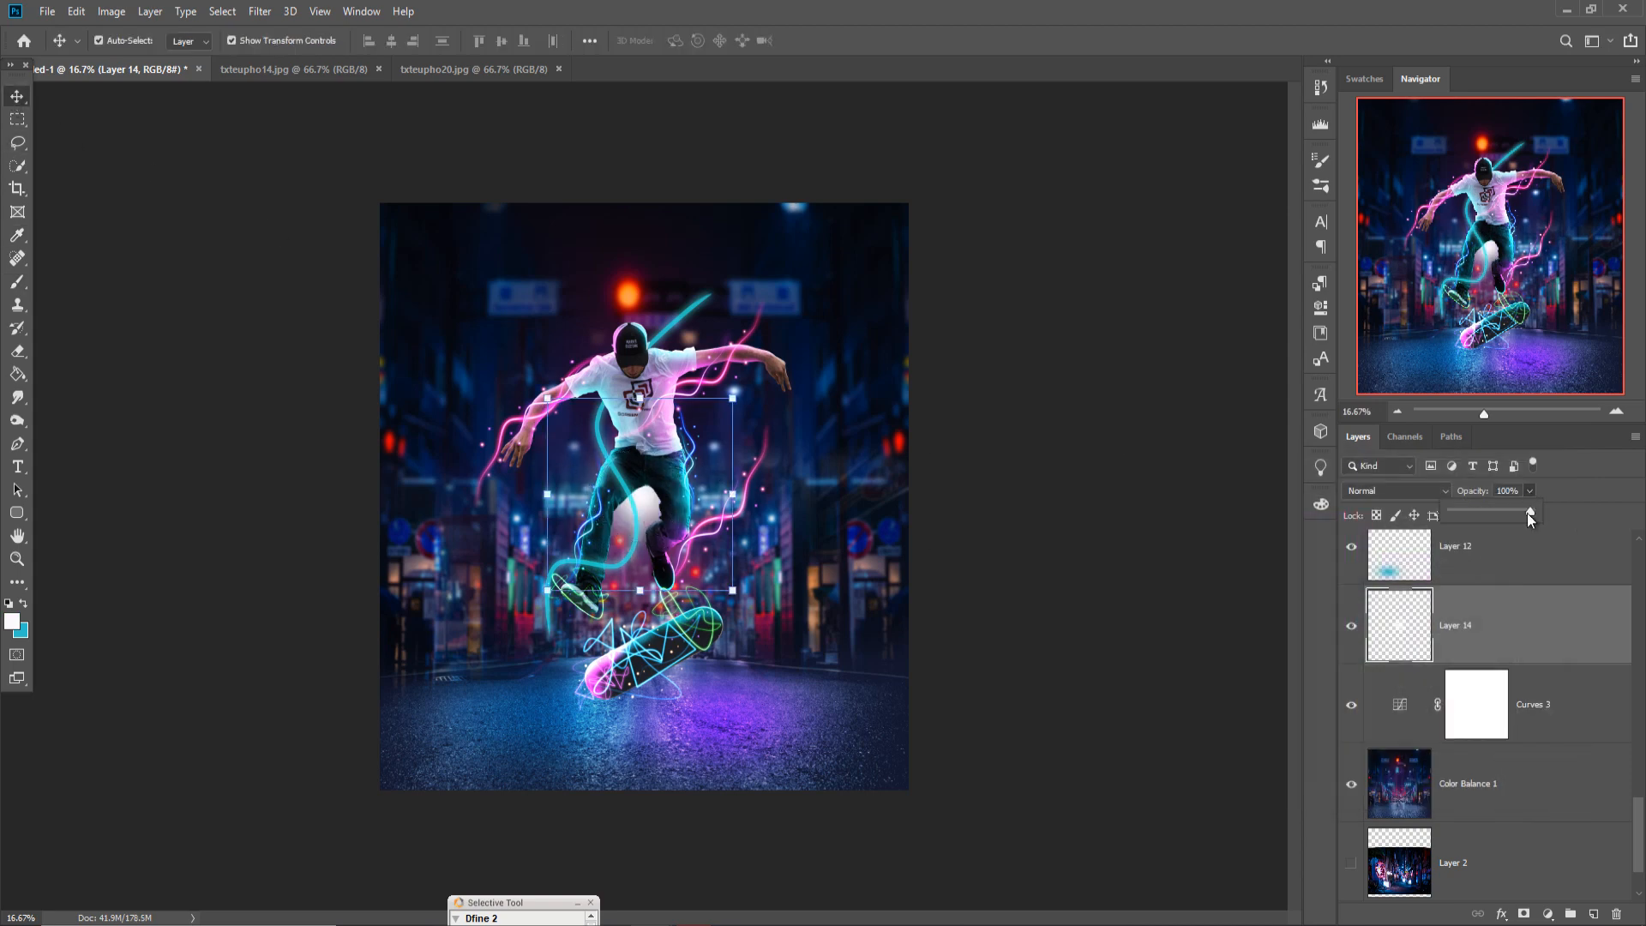
mouse_move(1530, 514)
mouse_down()
mouse_move(1485, 521)
mouse_move(1592, 523)
mouse_up()
drag(644, 397, 644, 172)
drag(709, 396, 713, 542)
drag(644, 320, 643, 225)
click(1440, 492)
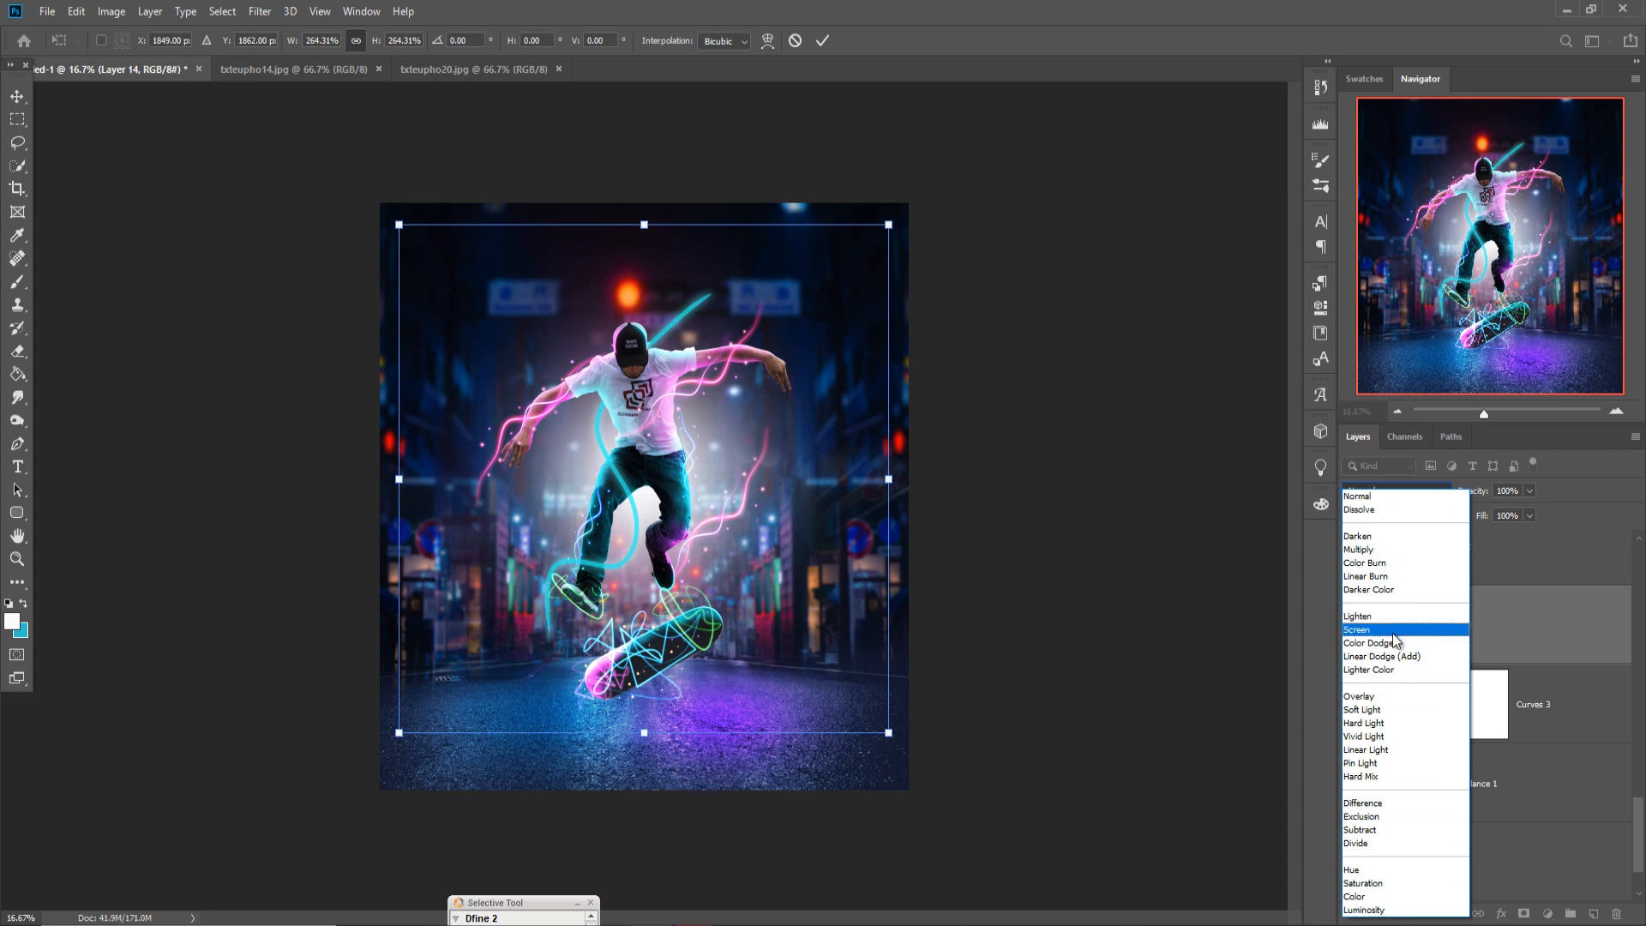
click(1381, 699)
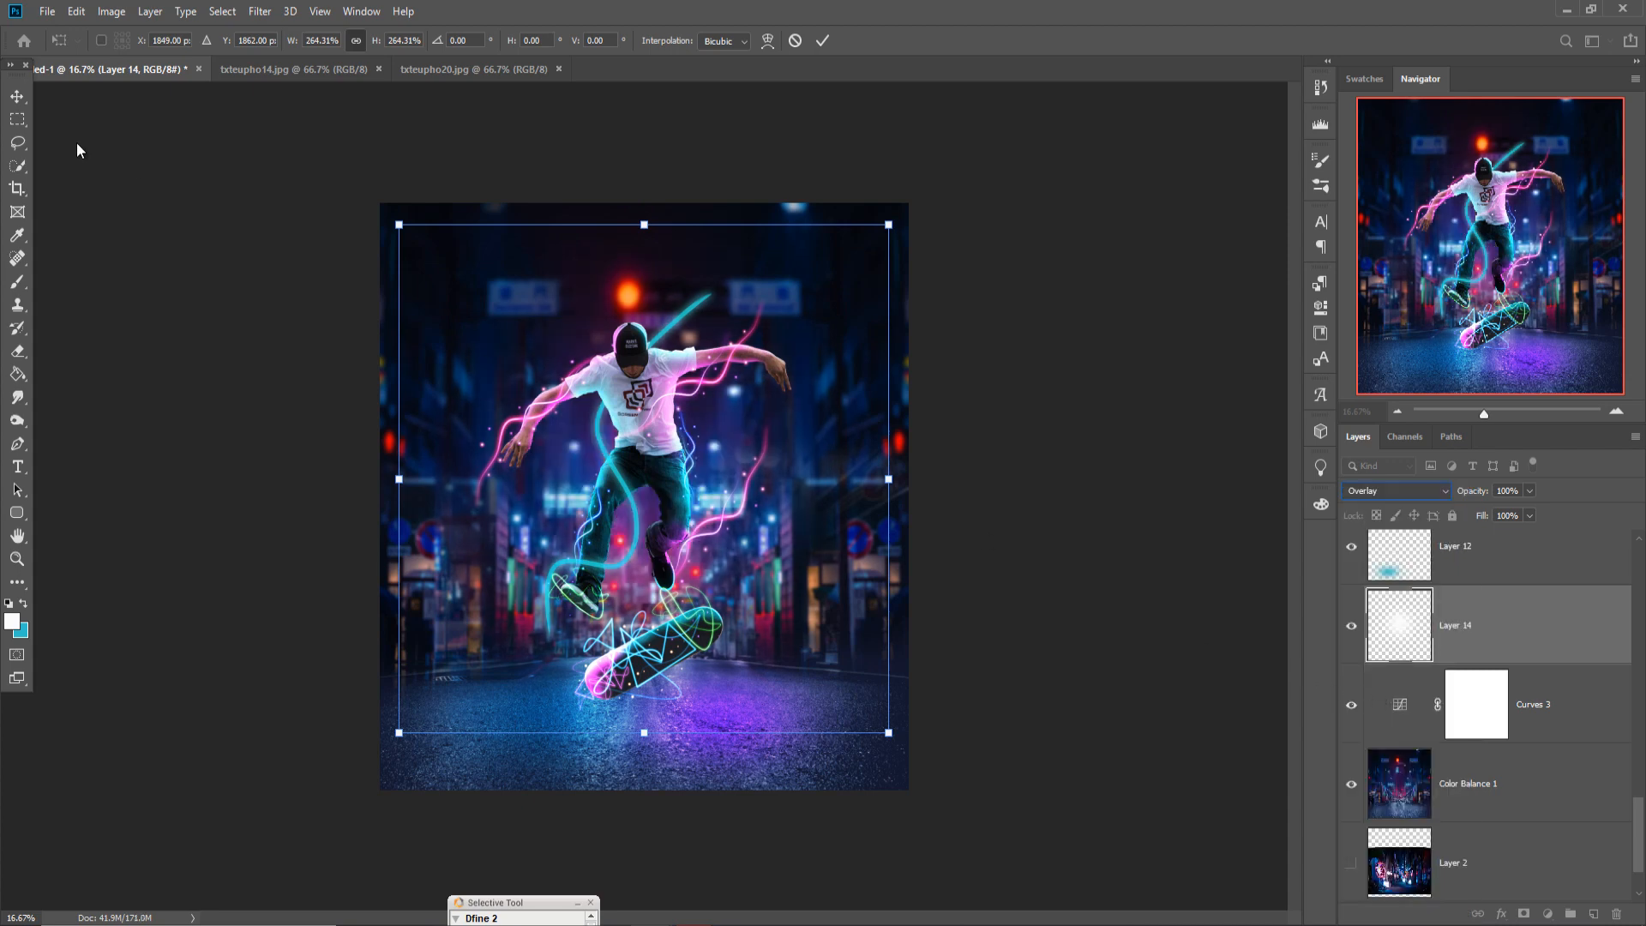
click(18, 98)
Duplicate the white glow layer and lower the copy's opacity to 40%
right_click(1533, 643)
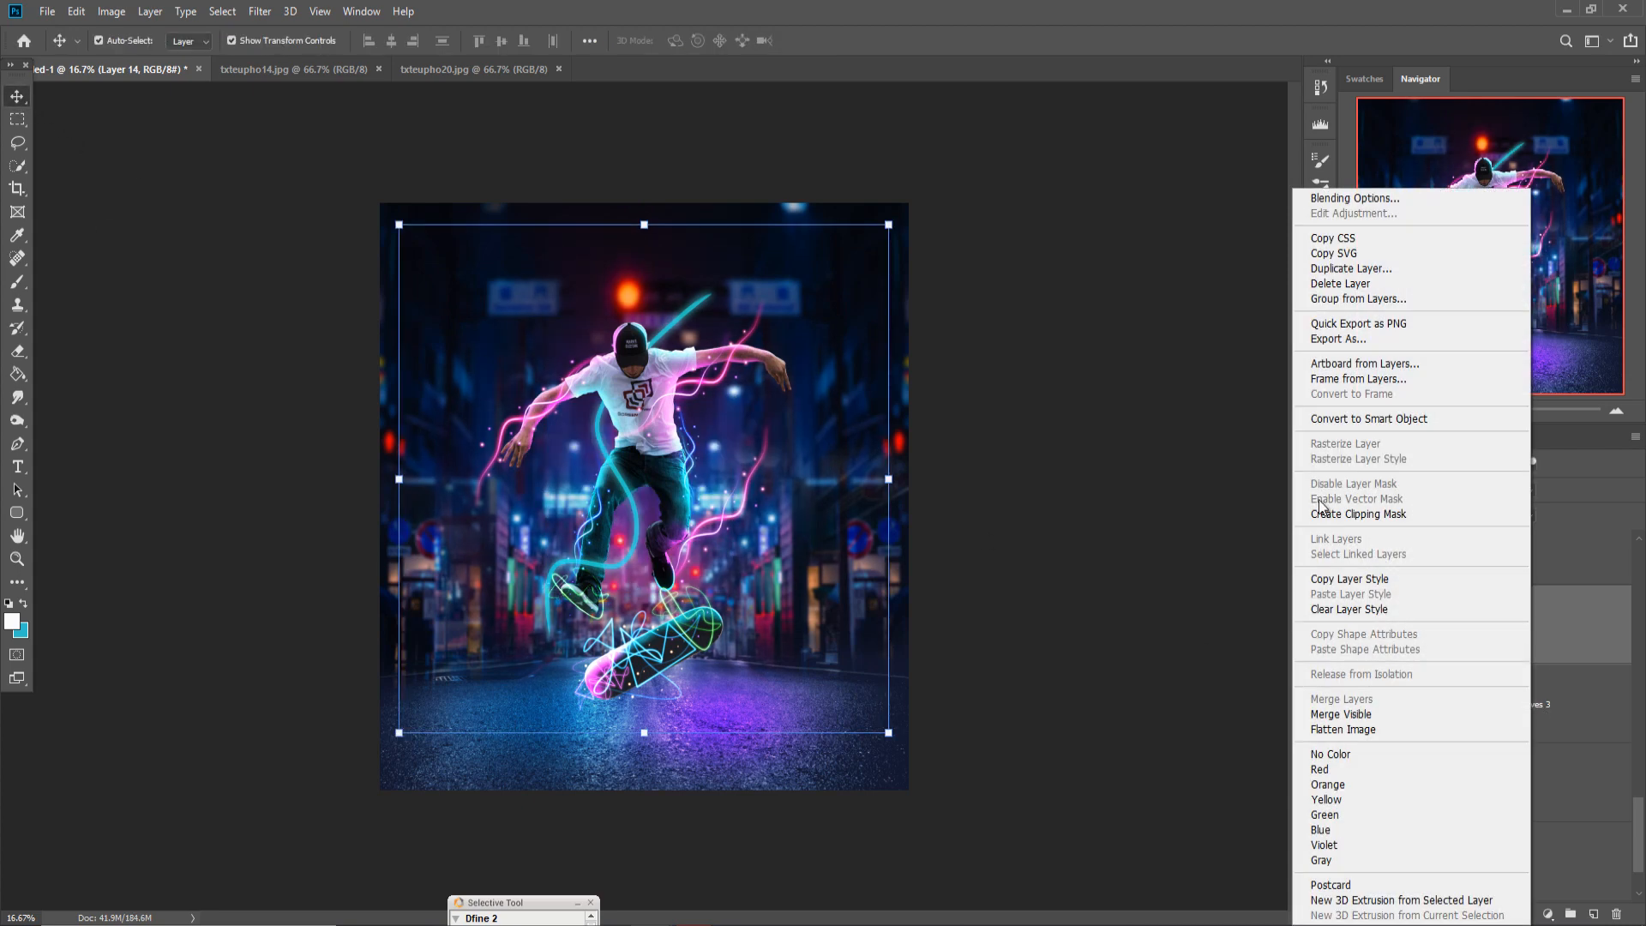
click(1372, 267)
click(963, 261)
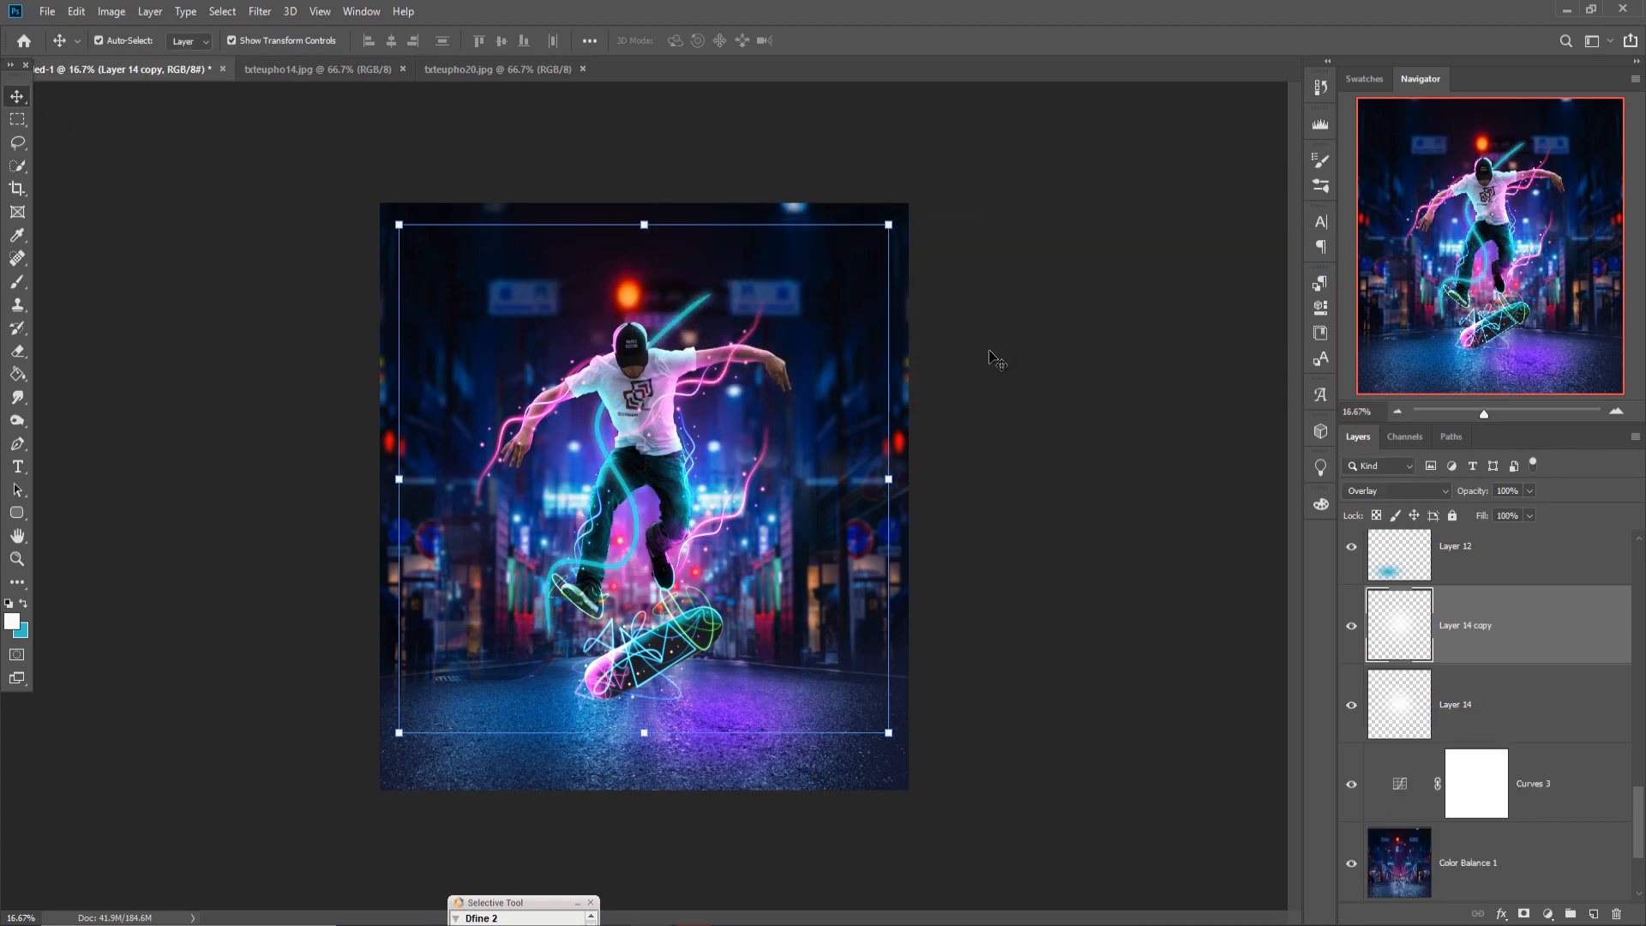
click(1528, 491)
drag(1530, 513, 1479, 518)
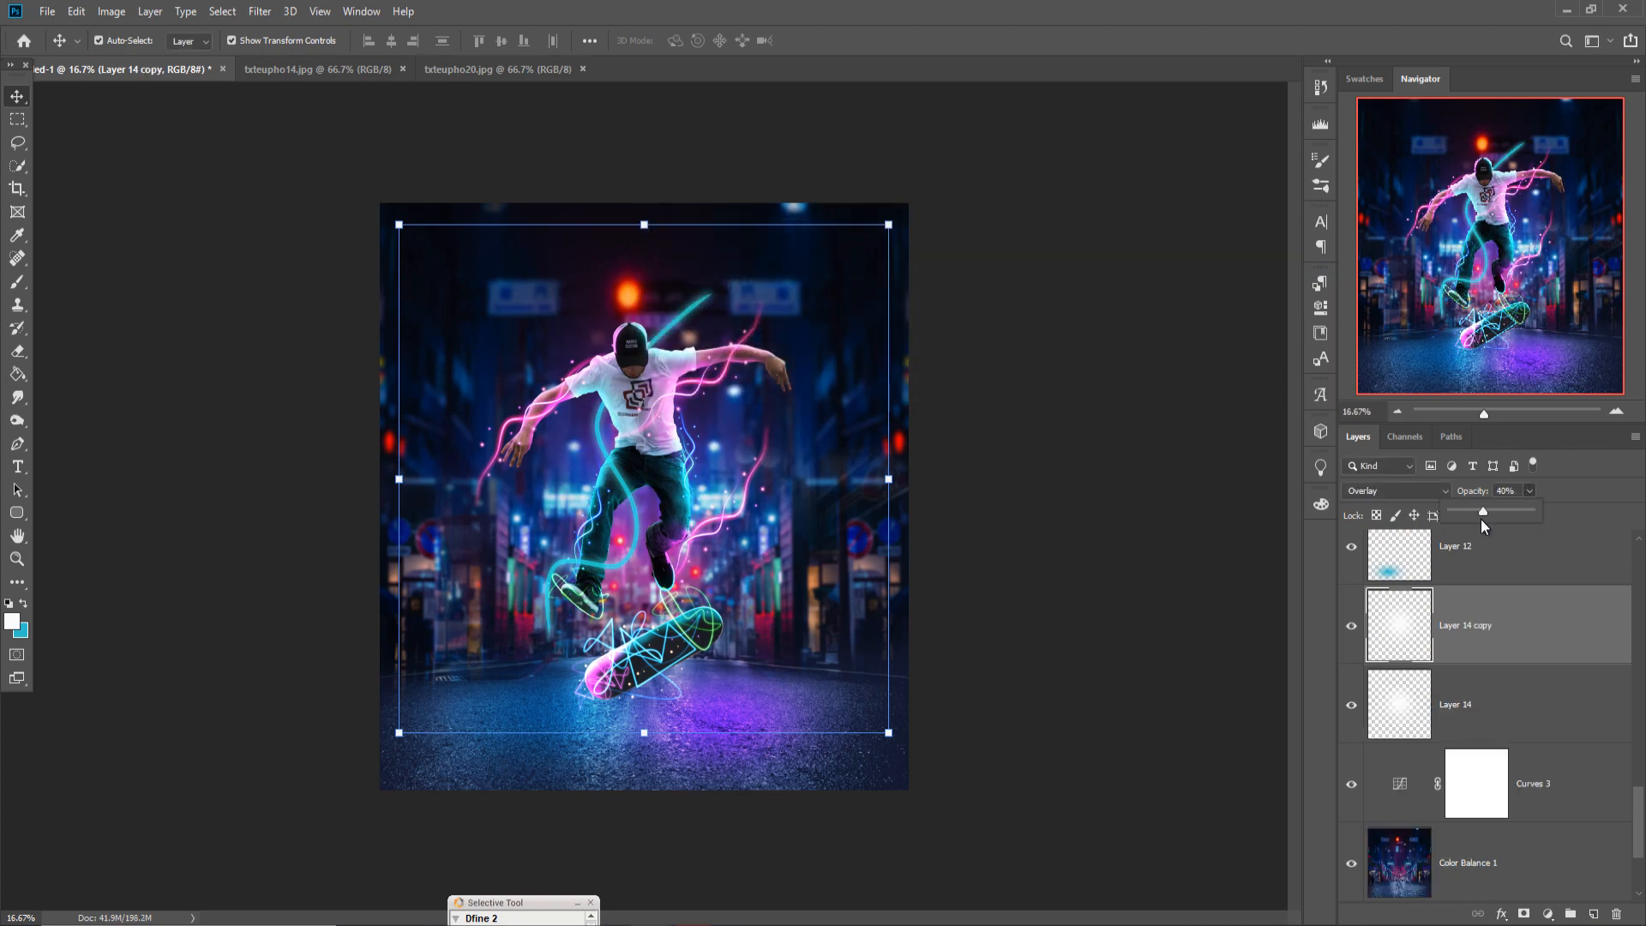
Stamp all visible layers into a new merged layer above Layer 11 and convert it to a smart object
click(20, 96)
scroll(1558, 593, up, 10)
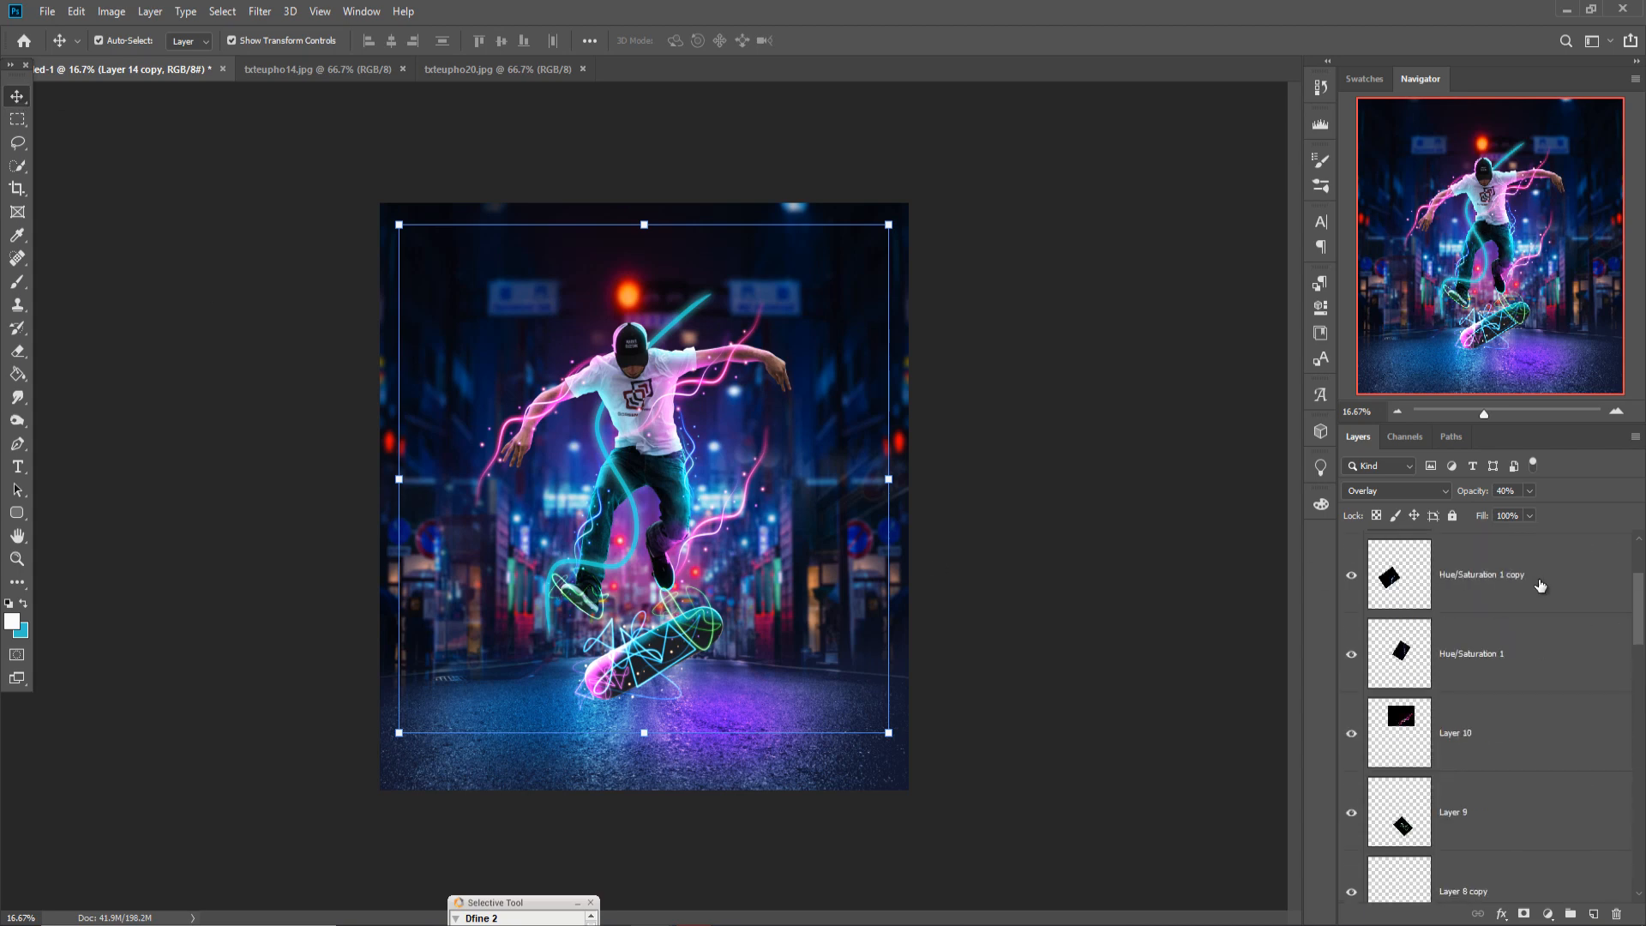
click(1500, 591)
scroll(1500, 587, up, 2)
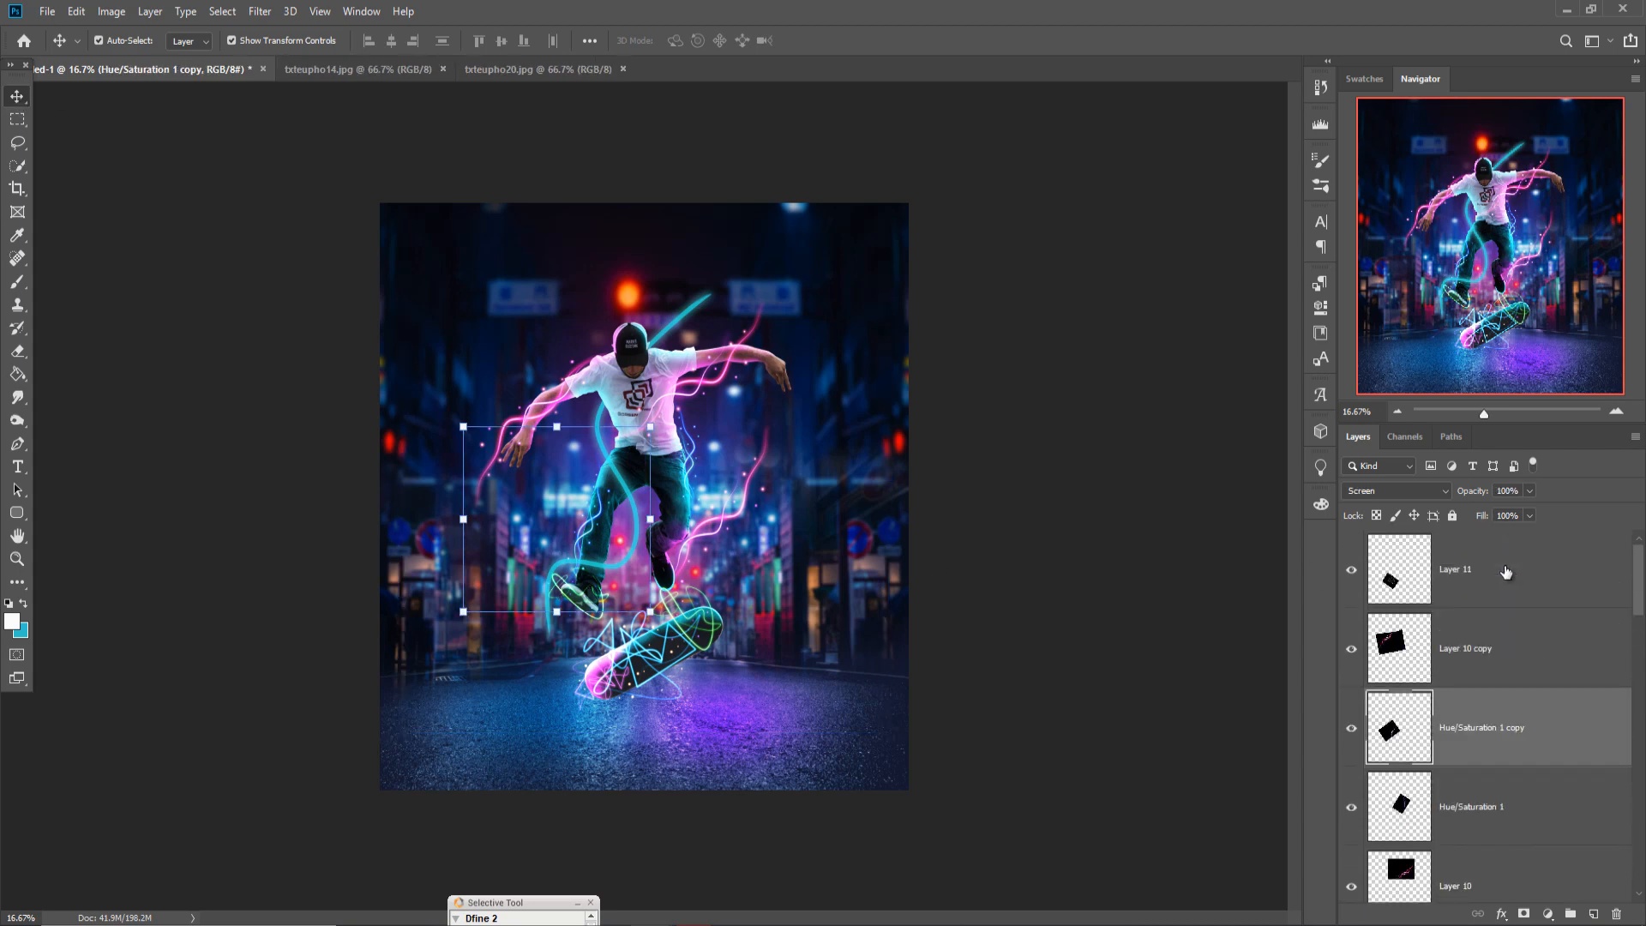
click(1510, 566)
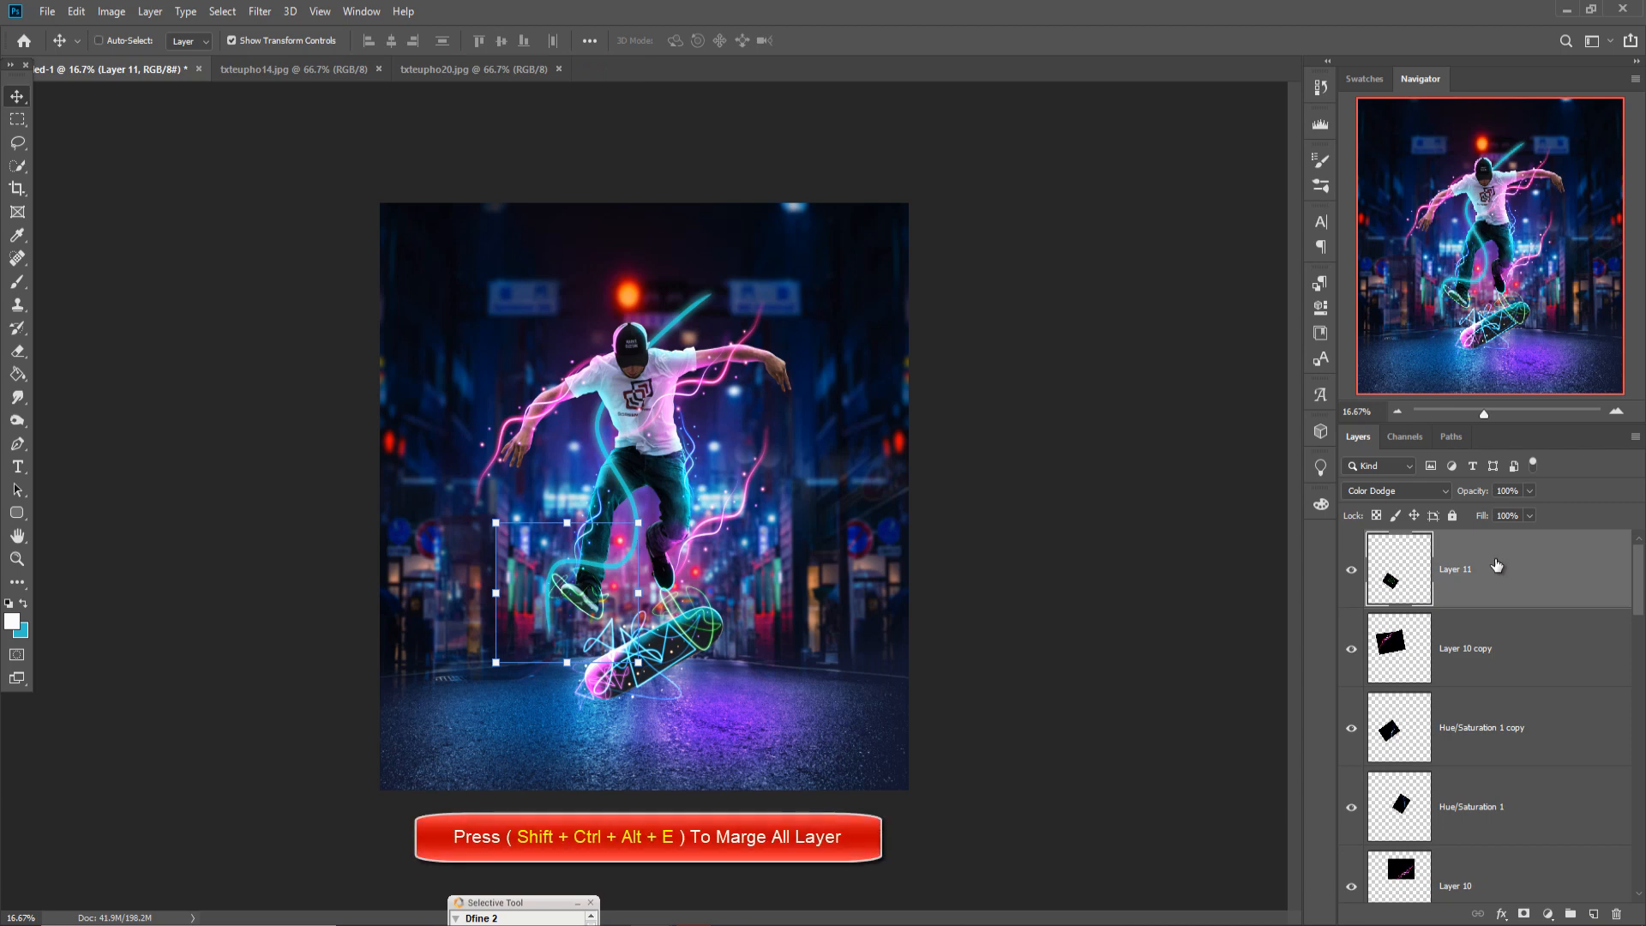
key(ctrl+shift+alt+e)
right_click(1482, 563)
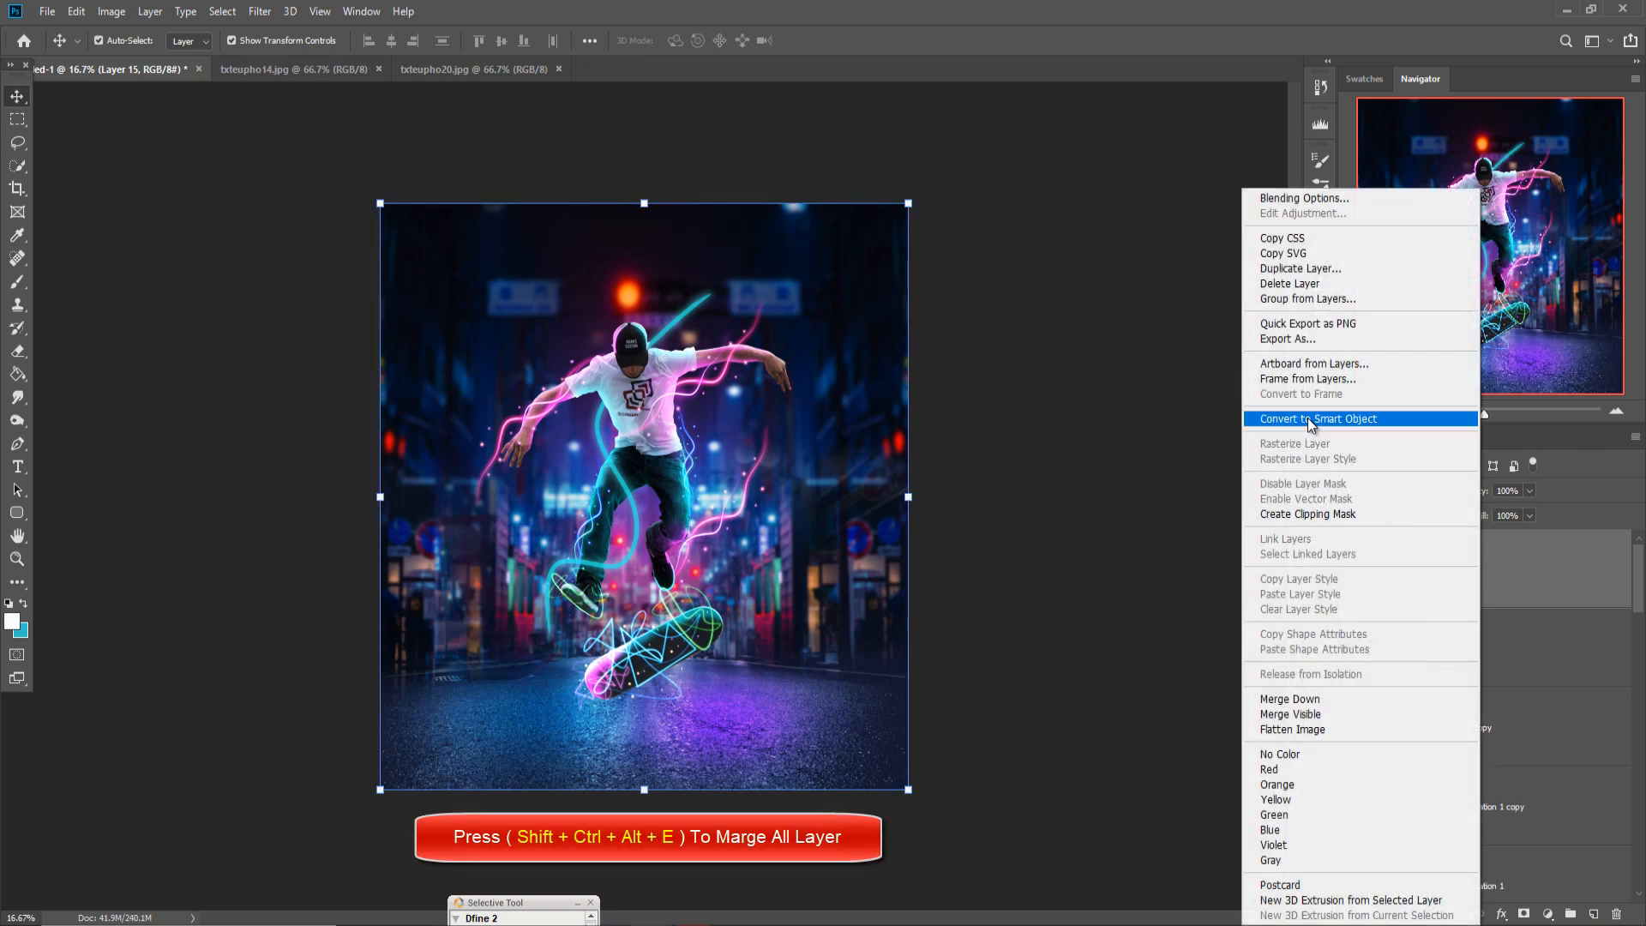
click(1308, 419)
In the Camera Raw Filter, set Highlights +28, Shadows -31, Whites +34, Blacks -36, Saturation +23 and sharpening amount 76
click(258, 11)
click(304, 117)
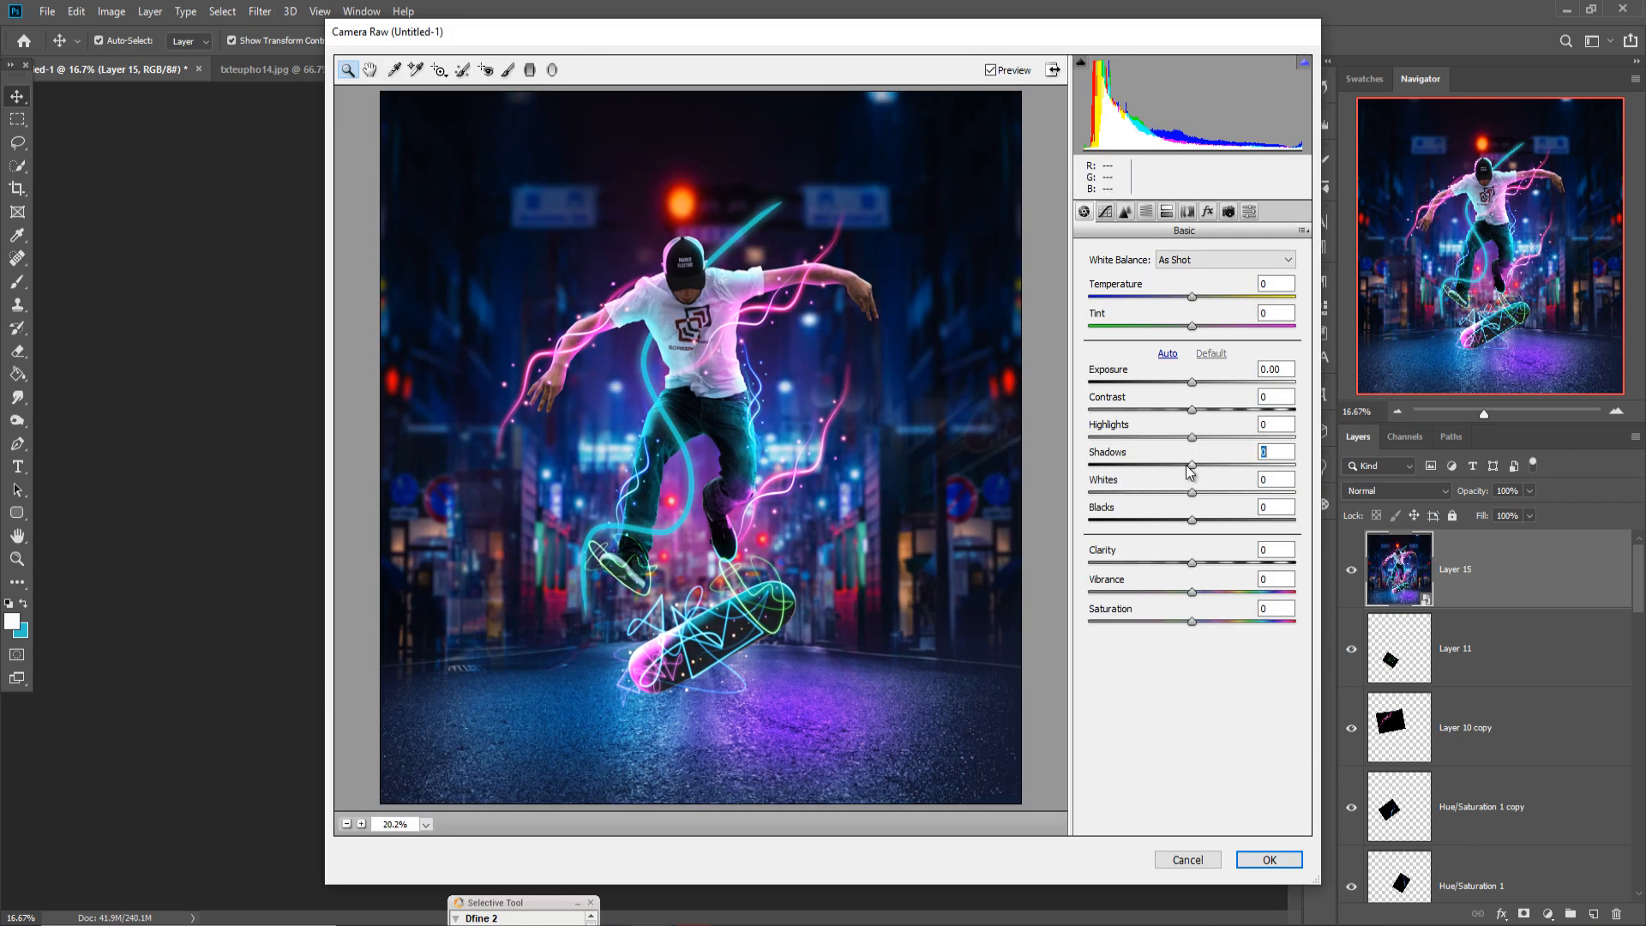
drag(1190, 470, 1160, 519)
drag(1191, 437, 1229, 435)
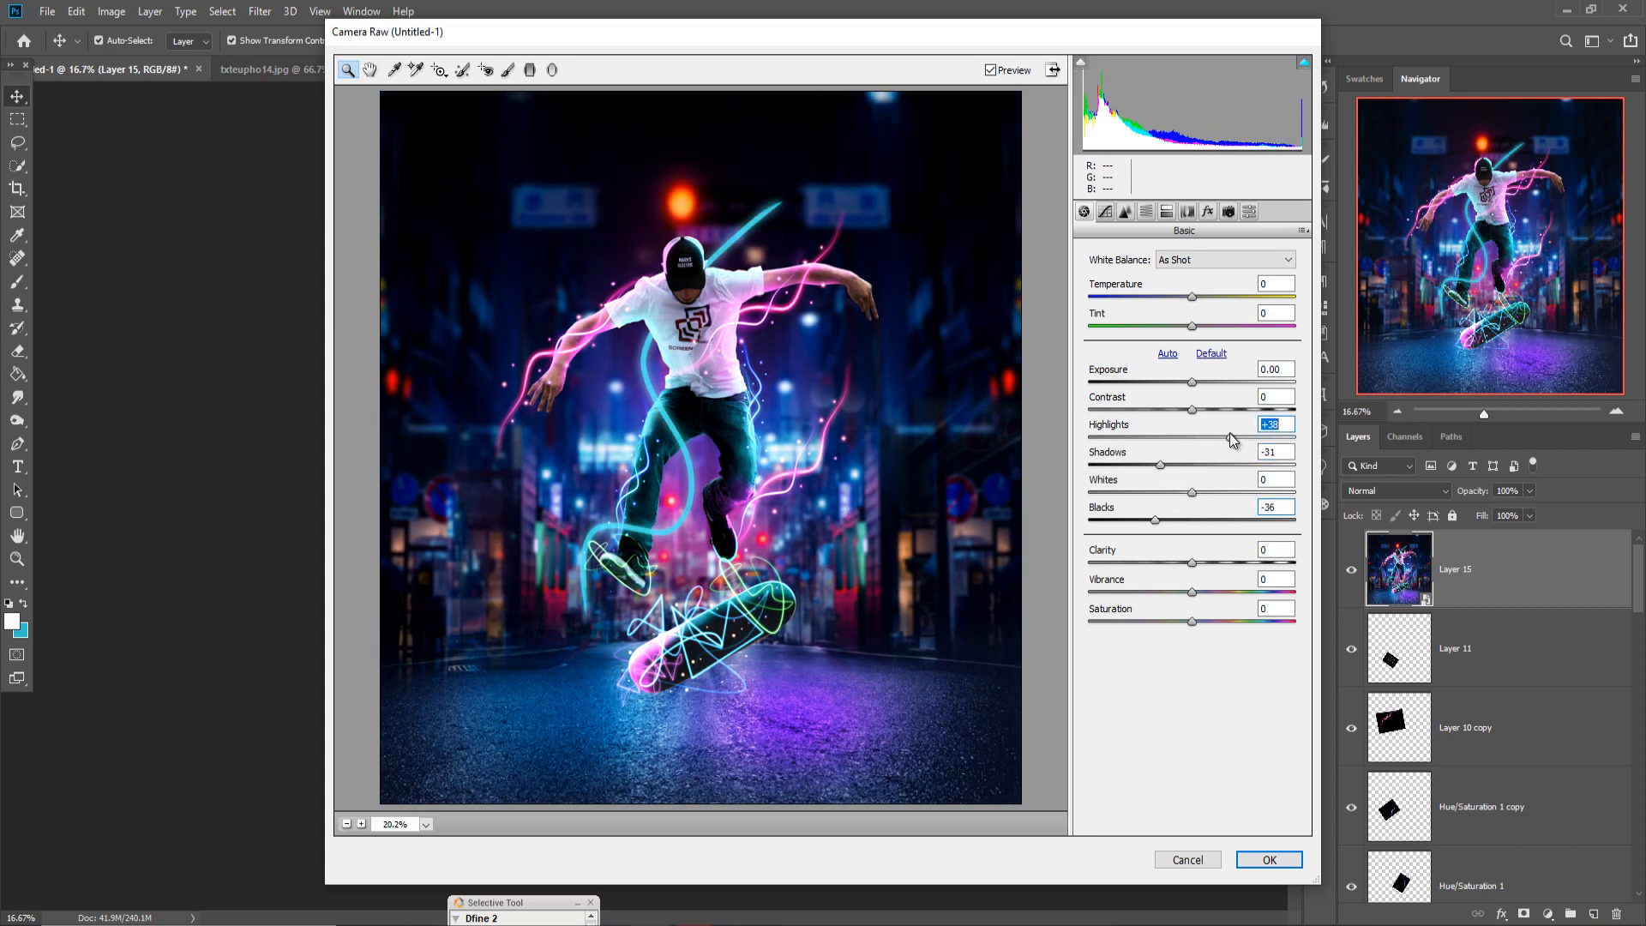
drag(1196, 494, 1230, 496)
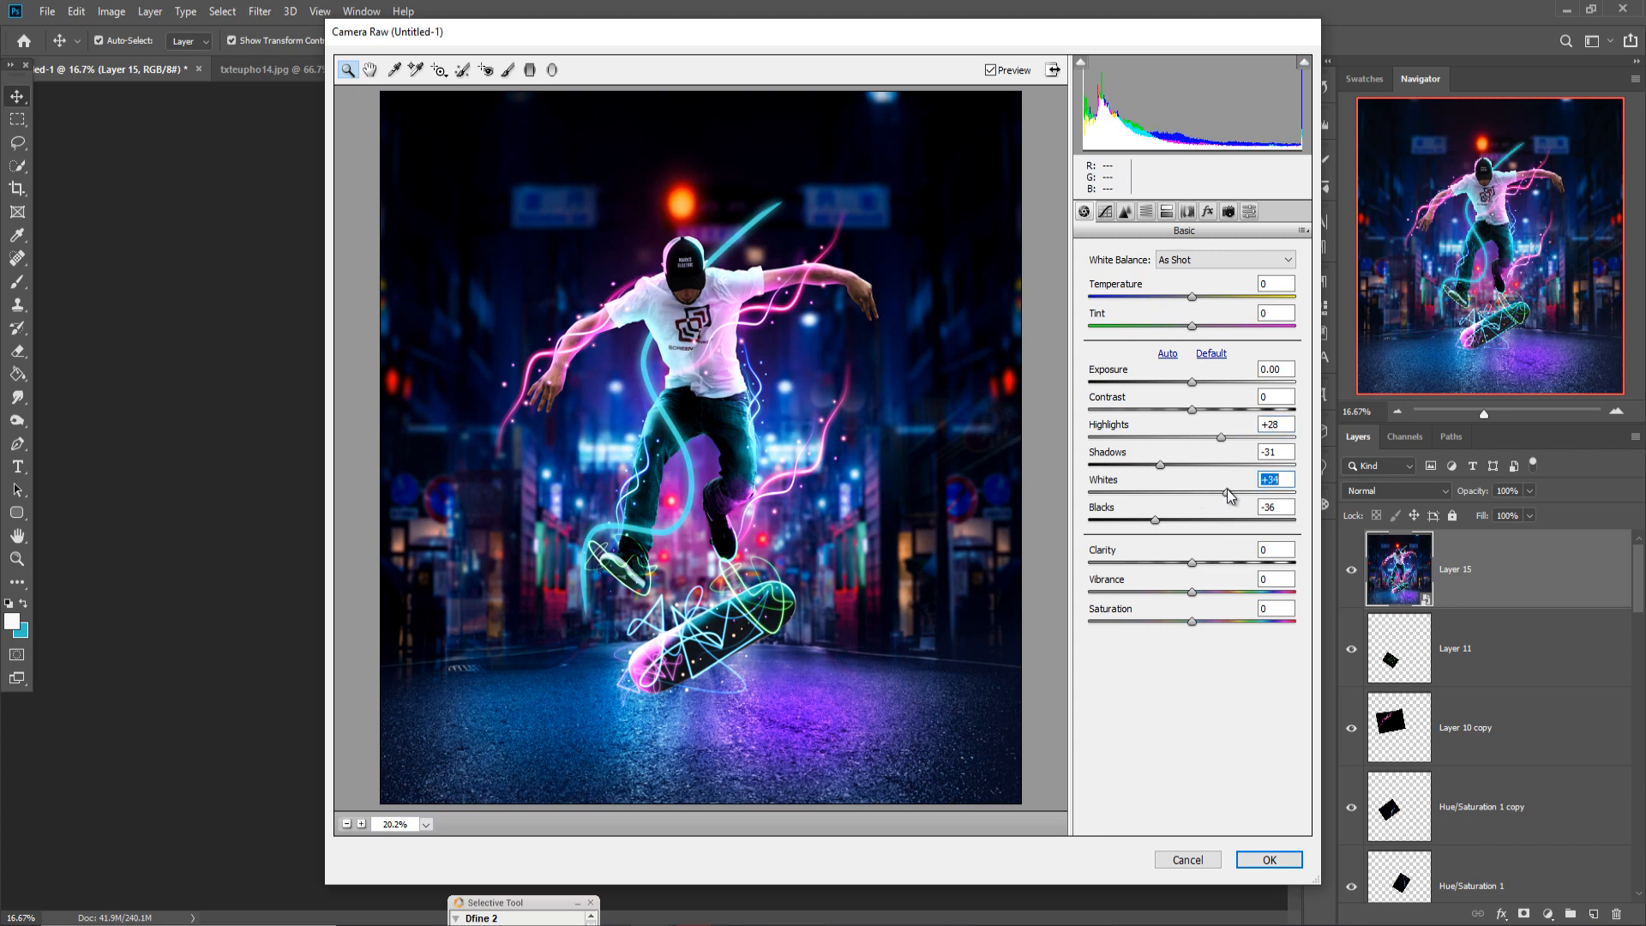
drag(1191, 621, 1221, 621)
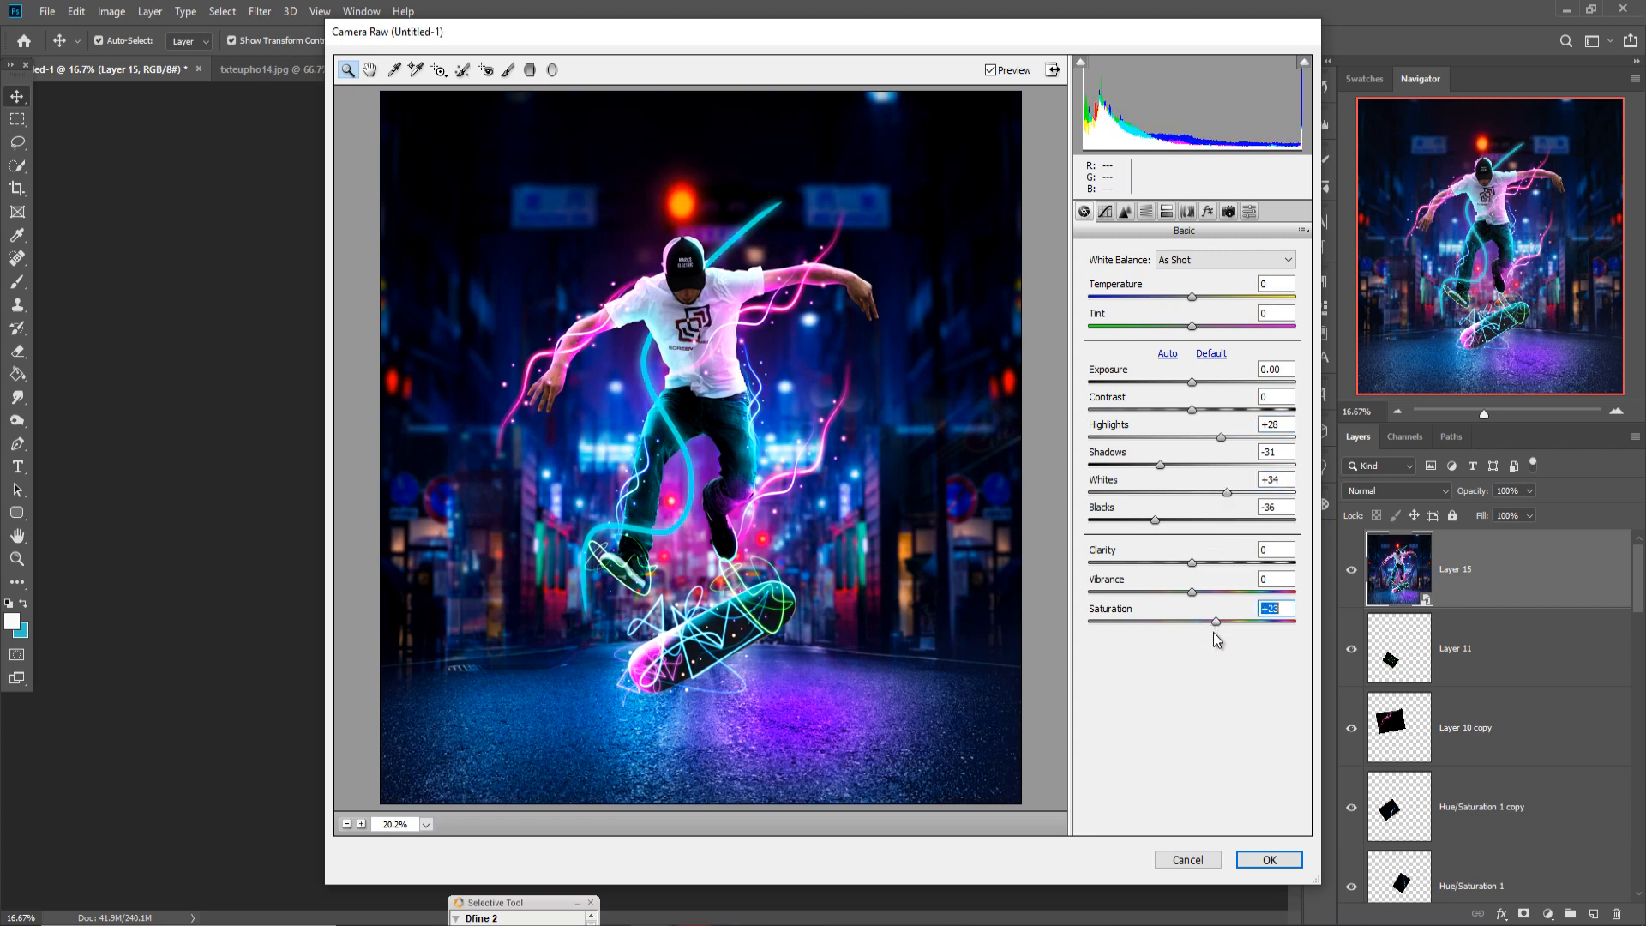
click(1125, 213)
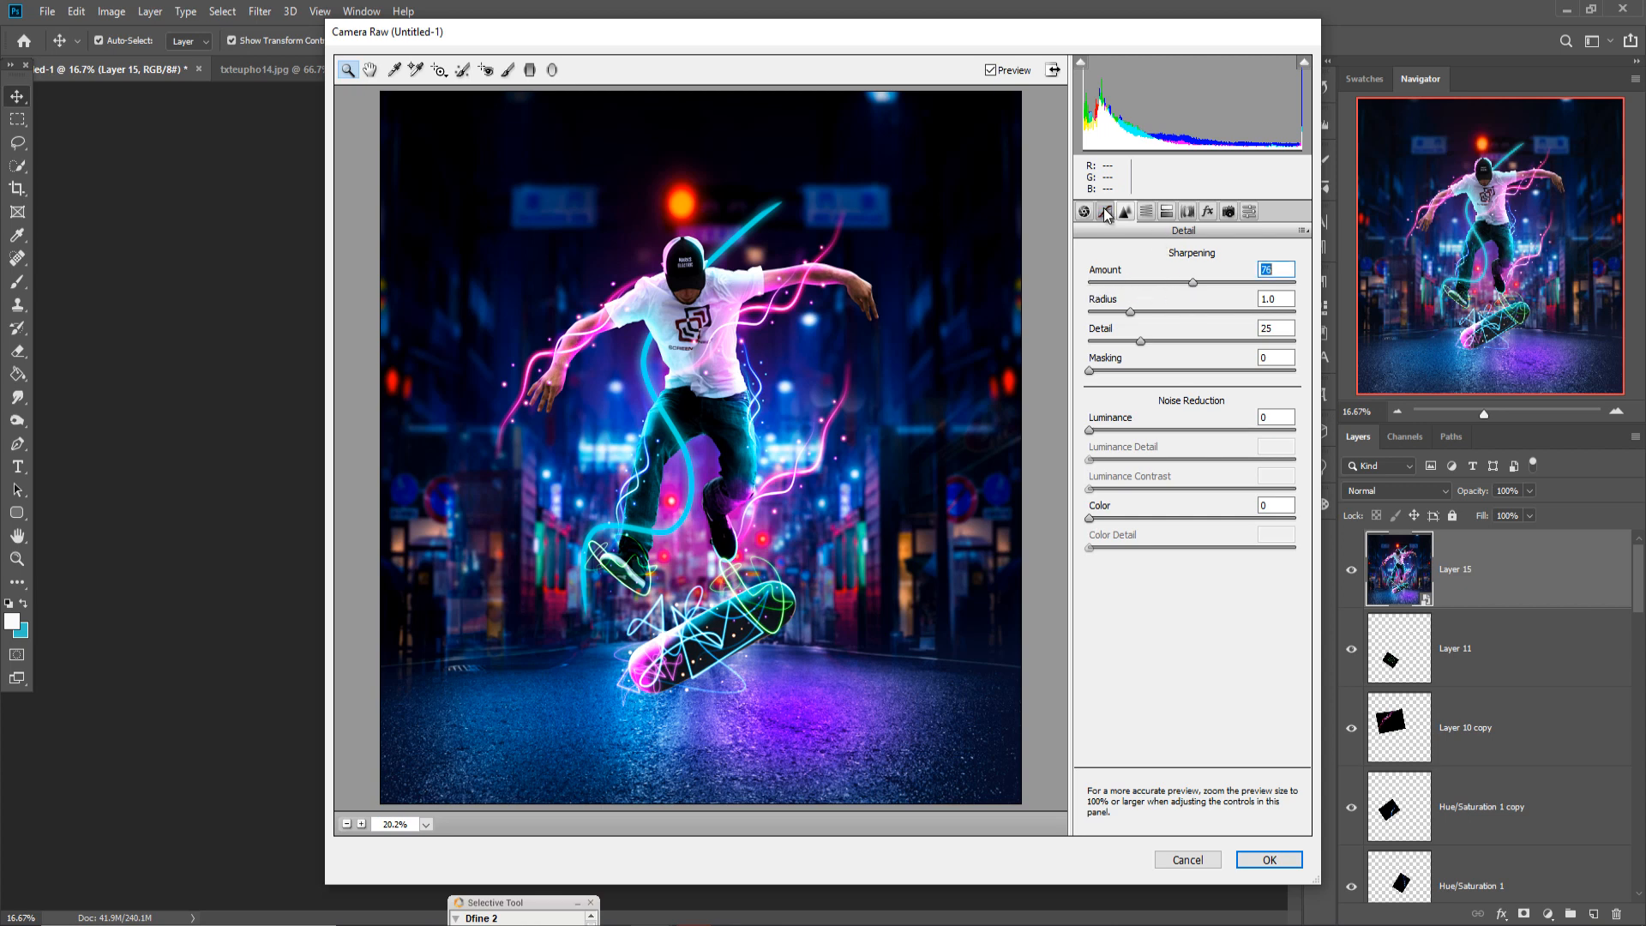
Set the parametric tone curve to Highlights +12, Lights +18, Darks -3, Shadows +14, and the post-crop vignetting amount to -18
click(1106, 213)
mouse_move(1195, 619)
mouse_down()
mouse_move(1216, 624)
mouse_move(1168, 617)
mouse_move(1213, 628)
mouse_up()
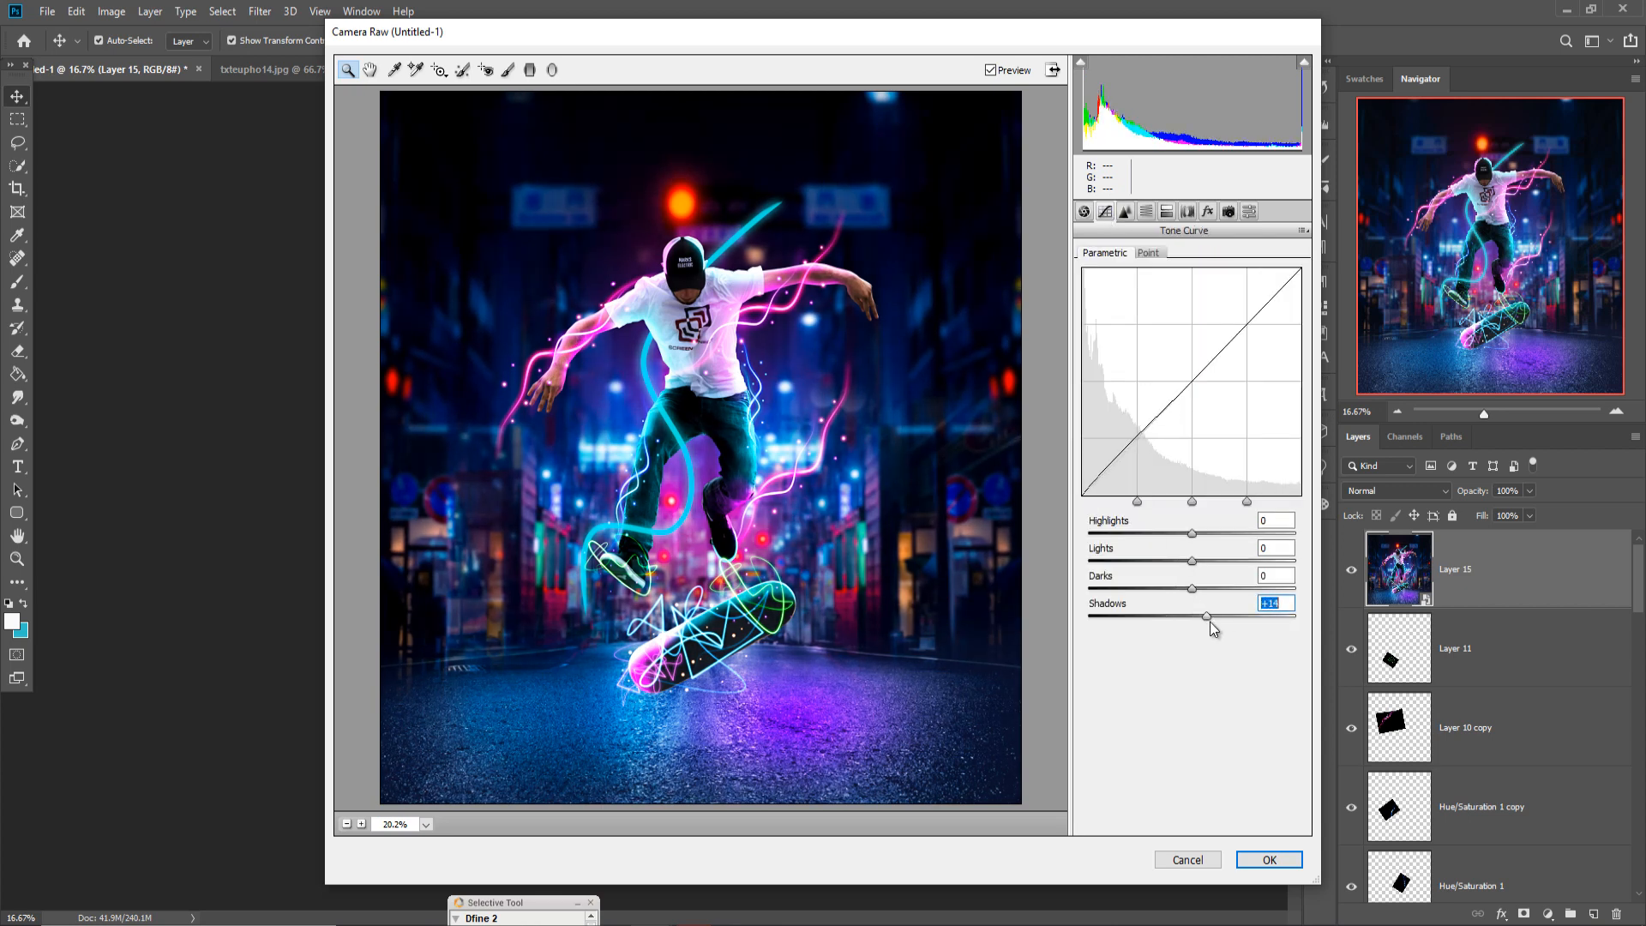
drag(1192, 534, 1207, 591)
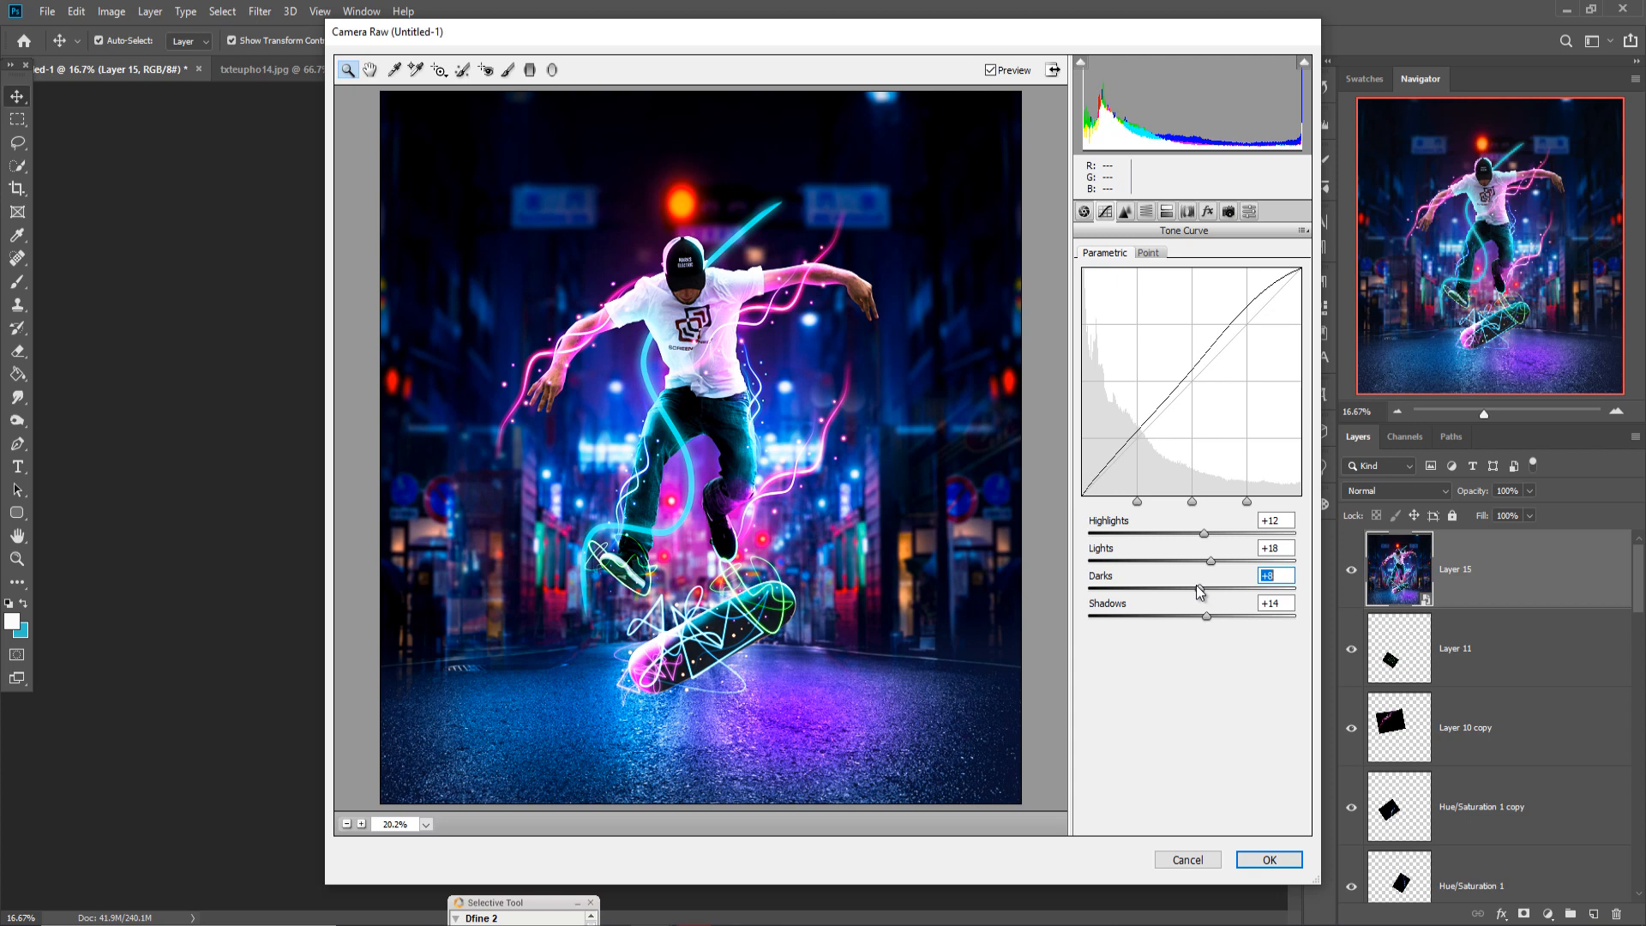
drag(1197, 585, 1188, 585)
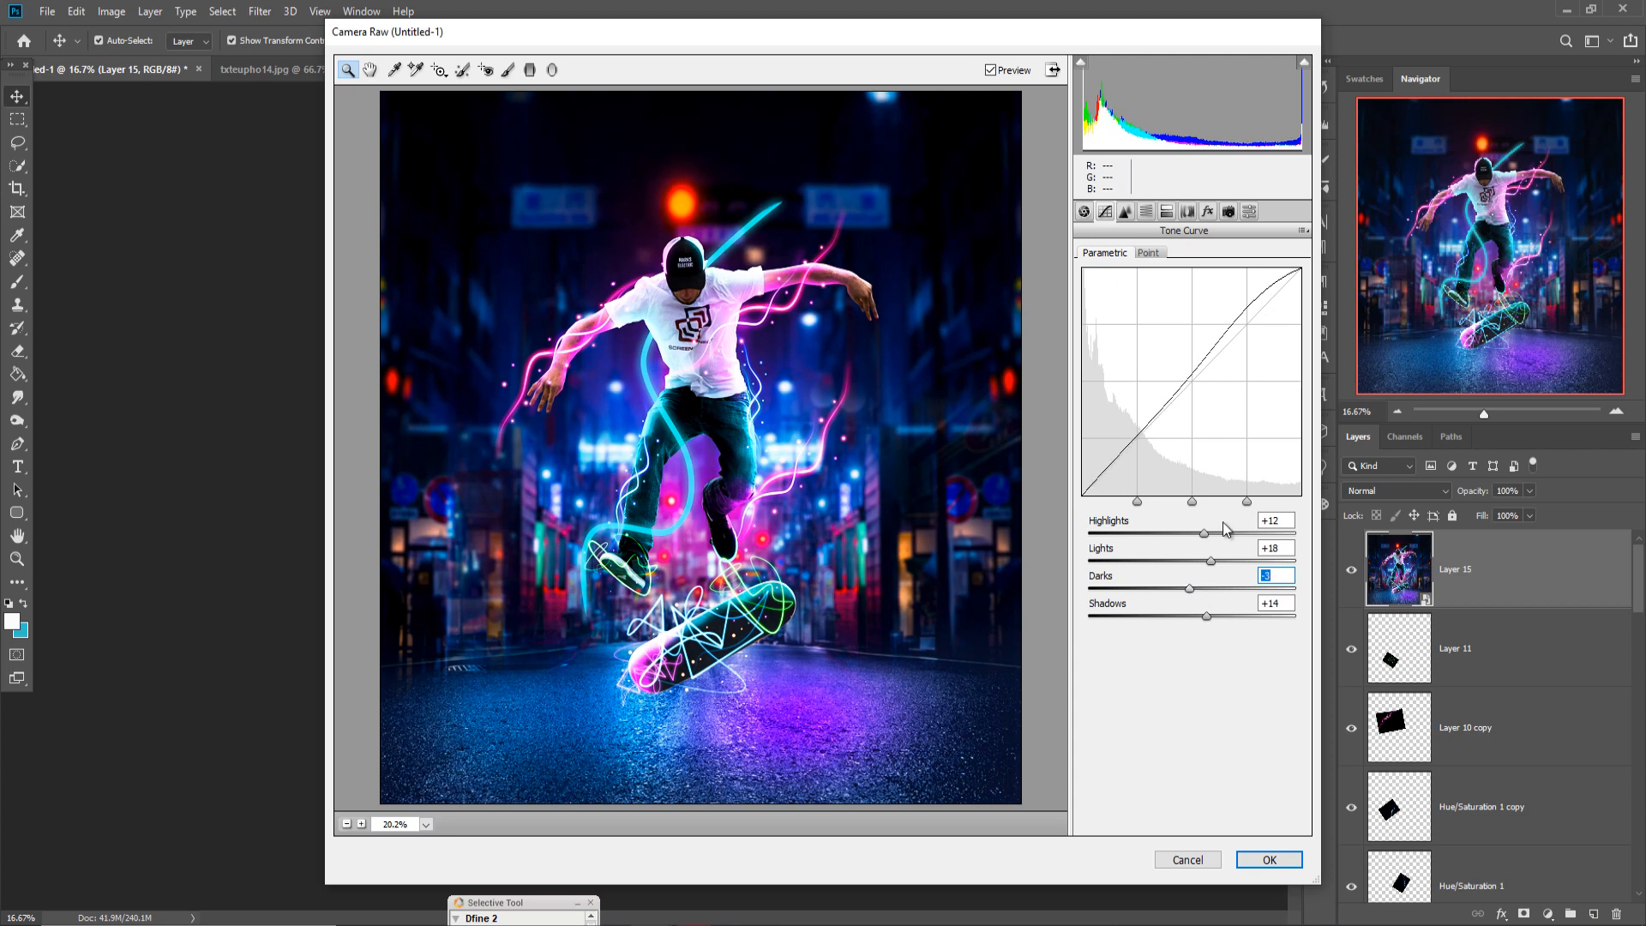
click(1206, 211)
drag(1191, 441, 1175, 442)
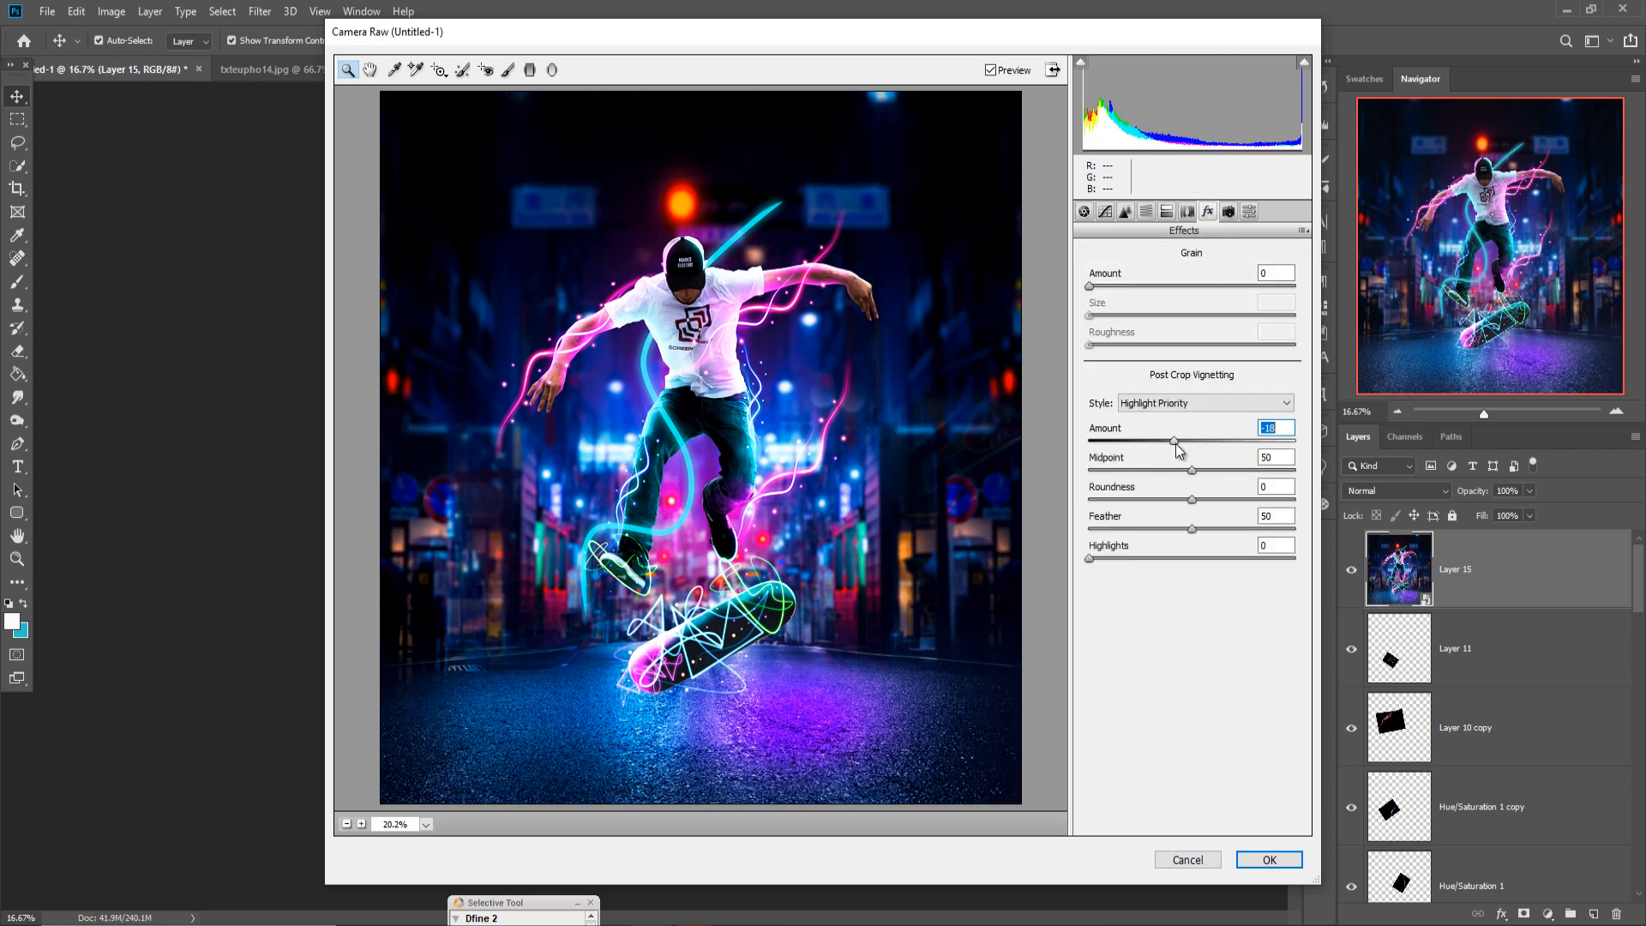
Split-tone the highlights with hue 183, saturation 16 and the shadows with hue 180, saturation 7, and apply the Camera Raw Filter
click(1165, 211)
drag(1090, 282, 1203, 289)
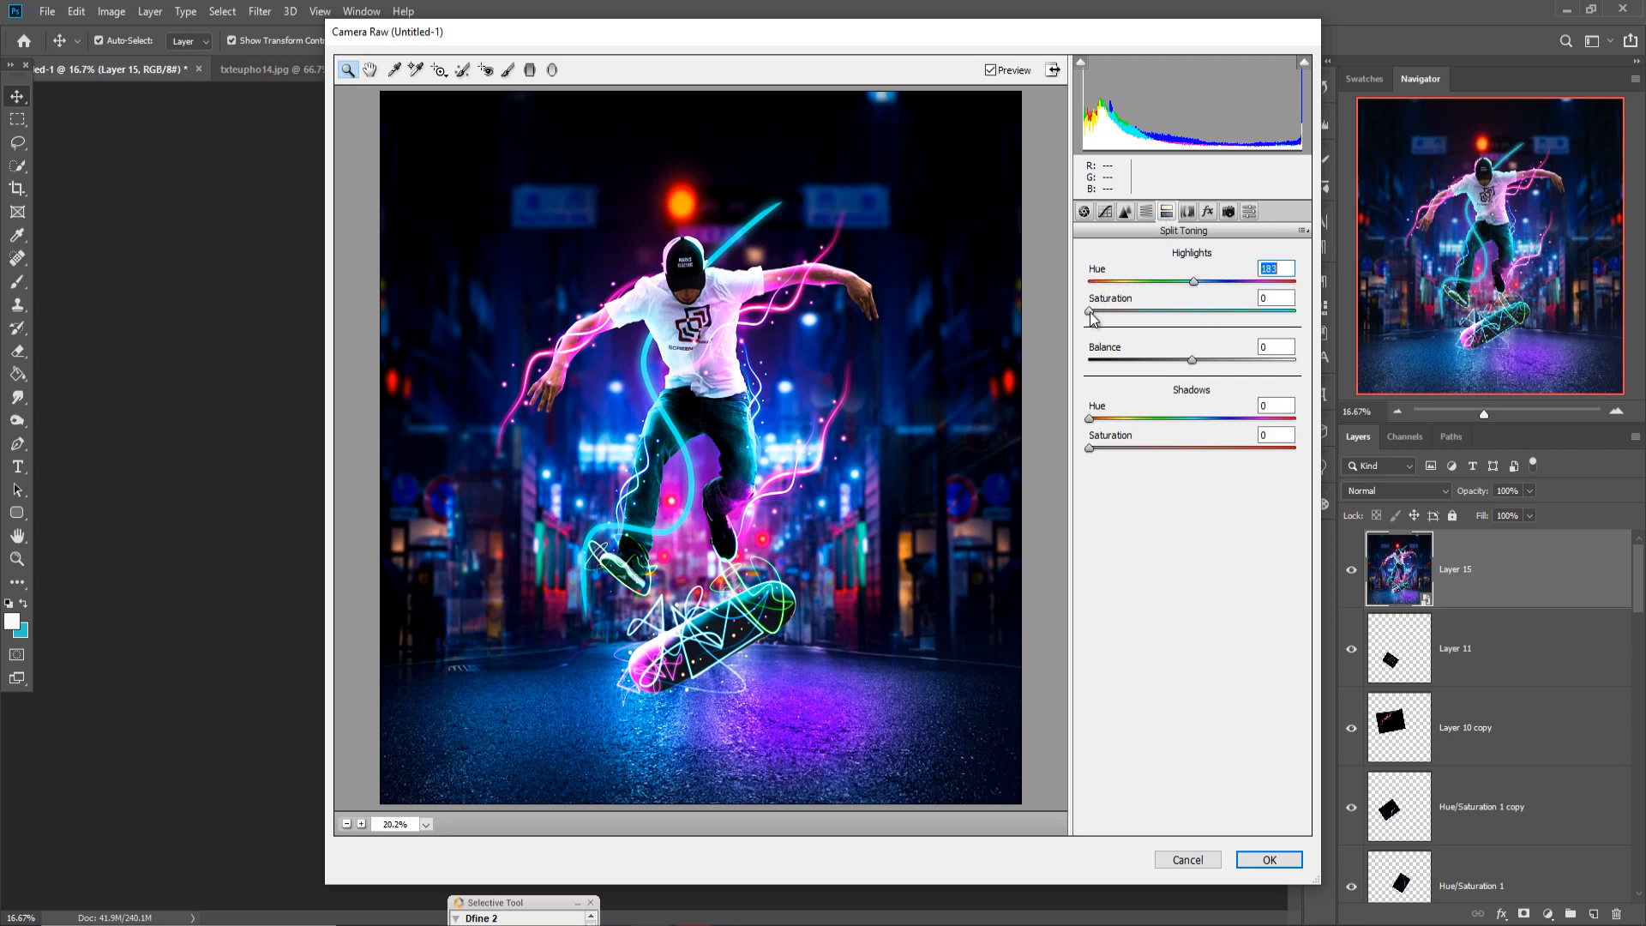
drag(1089, 312, 1127, 317)
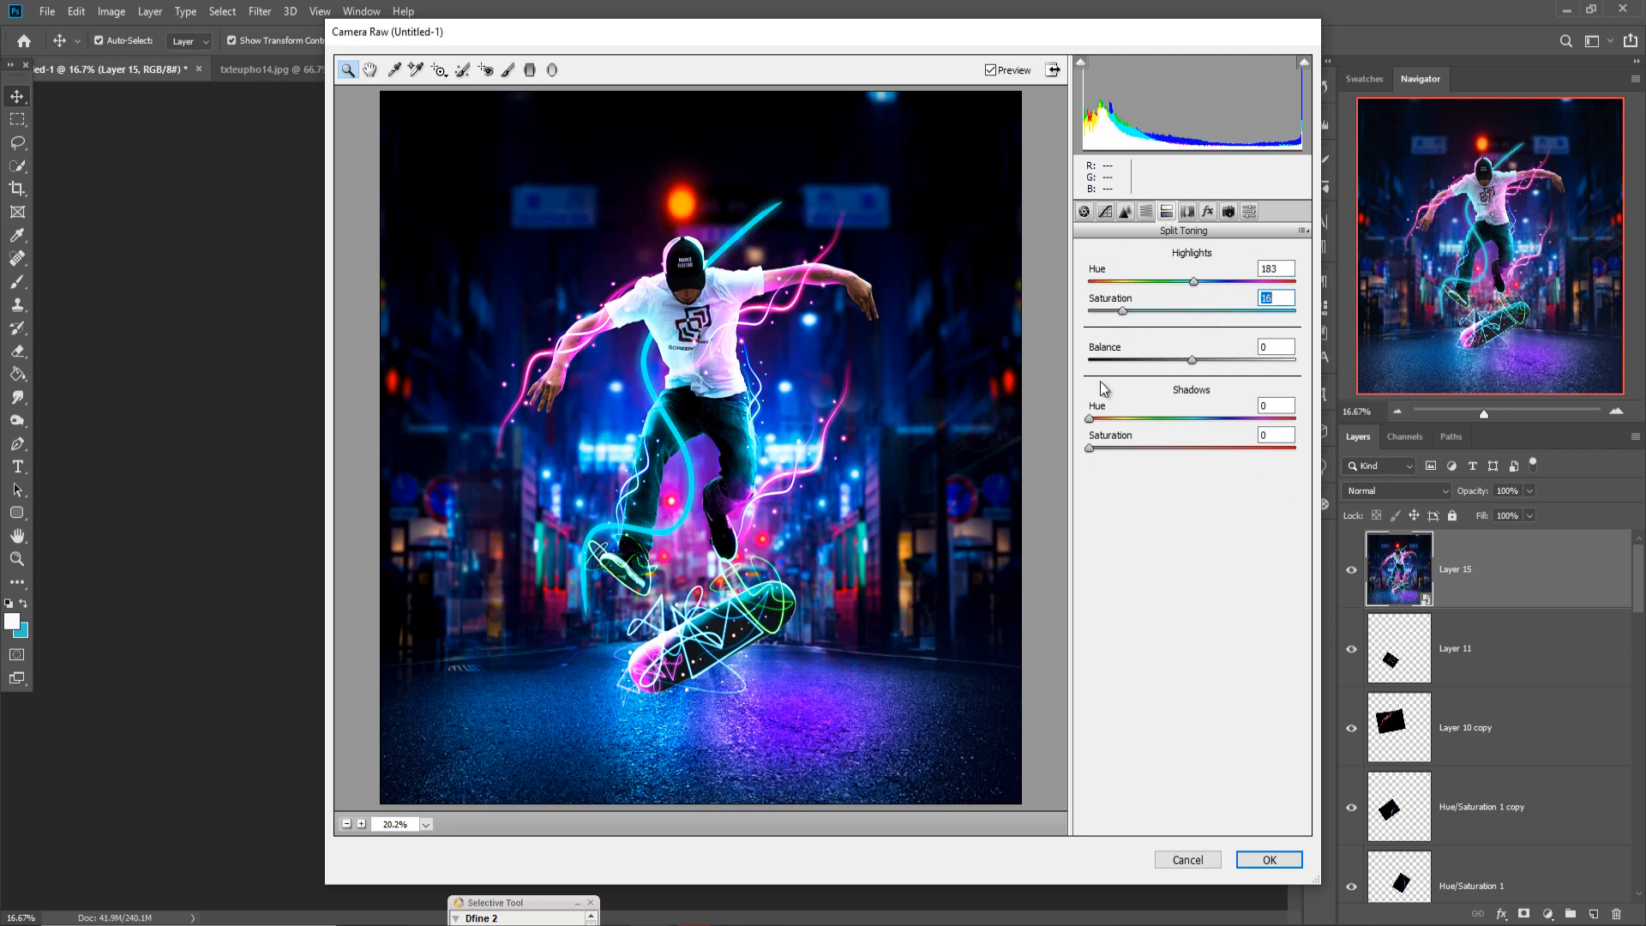
click(1104, 420)
drag(1105, 423, 1201, 428)
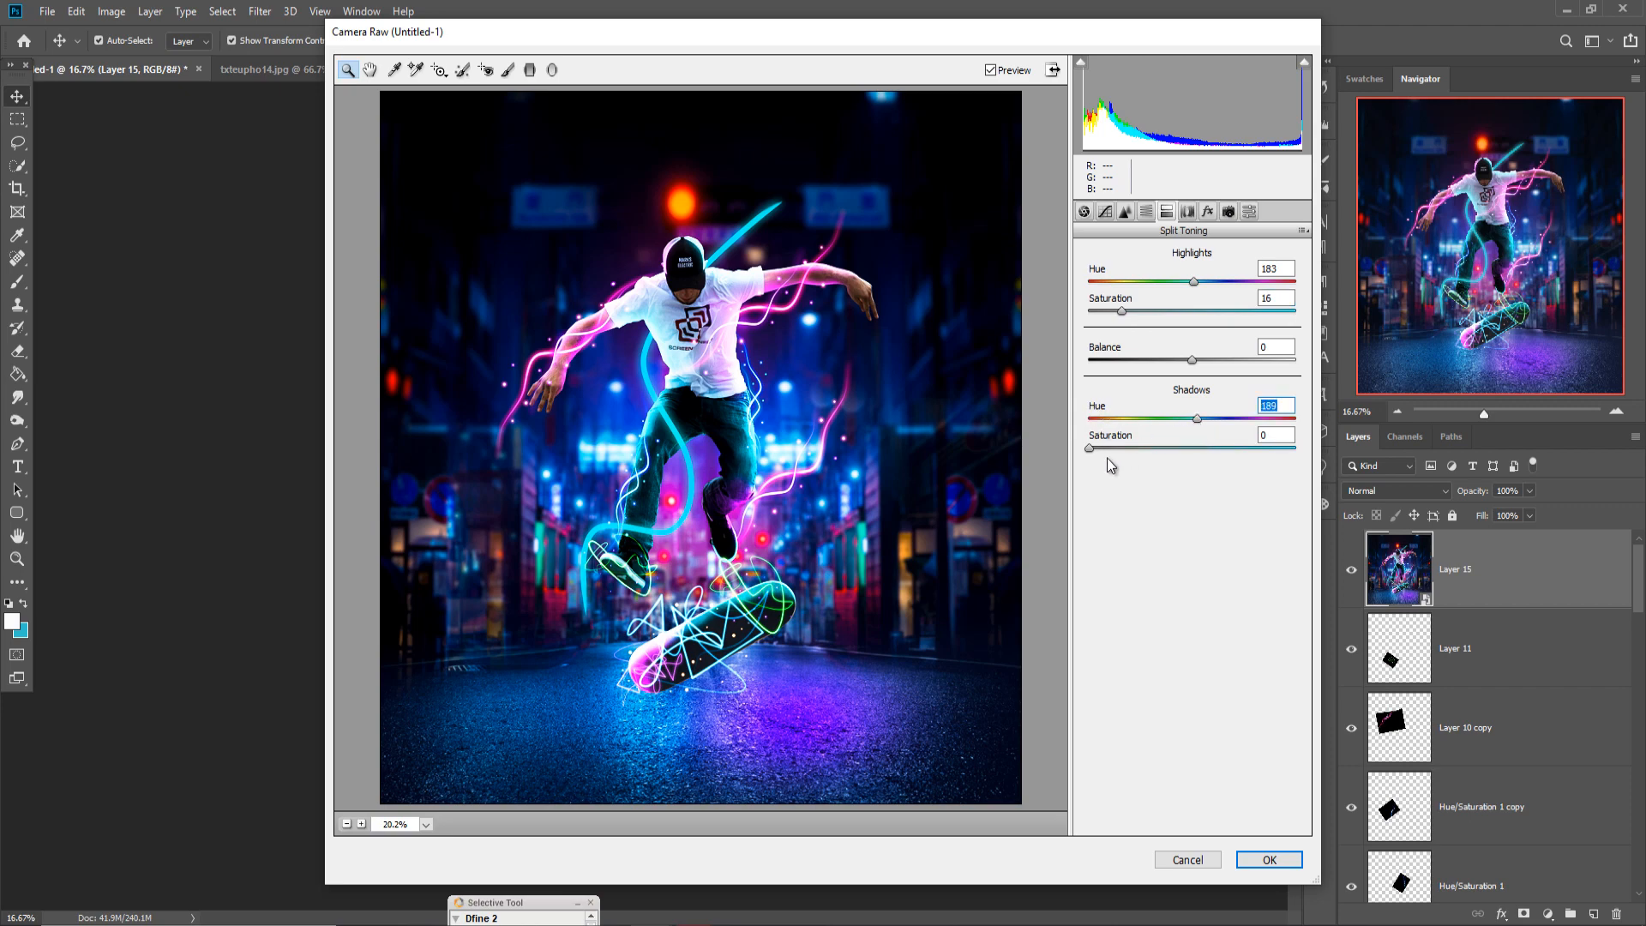
click(1102, 448)
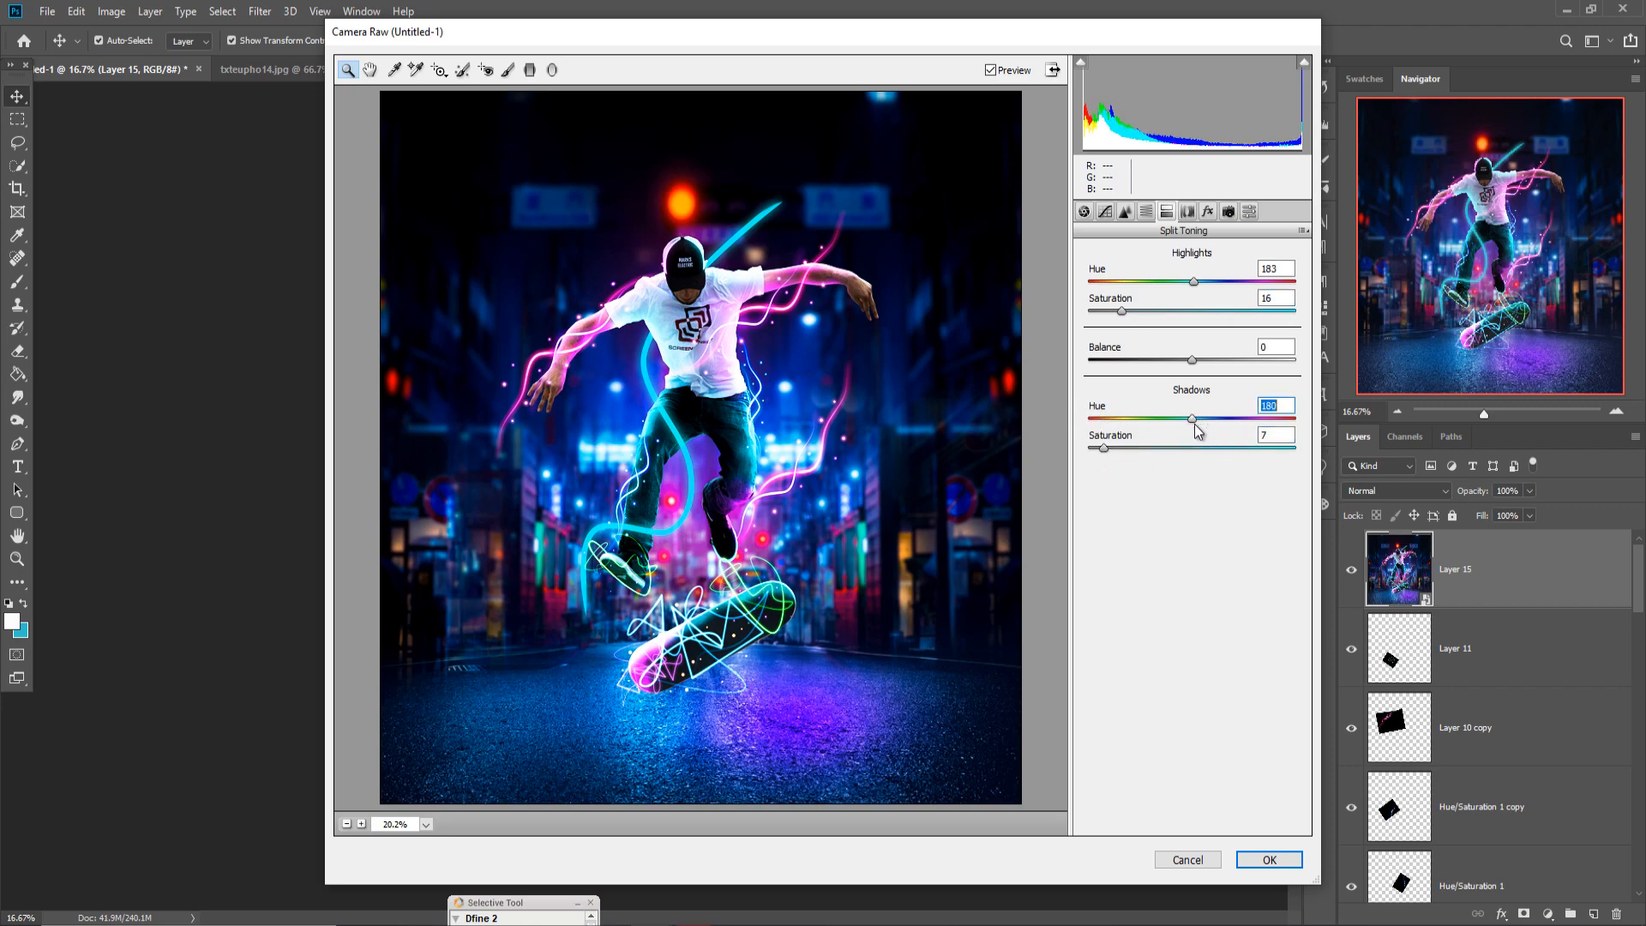
click(1267, 859)
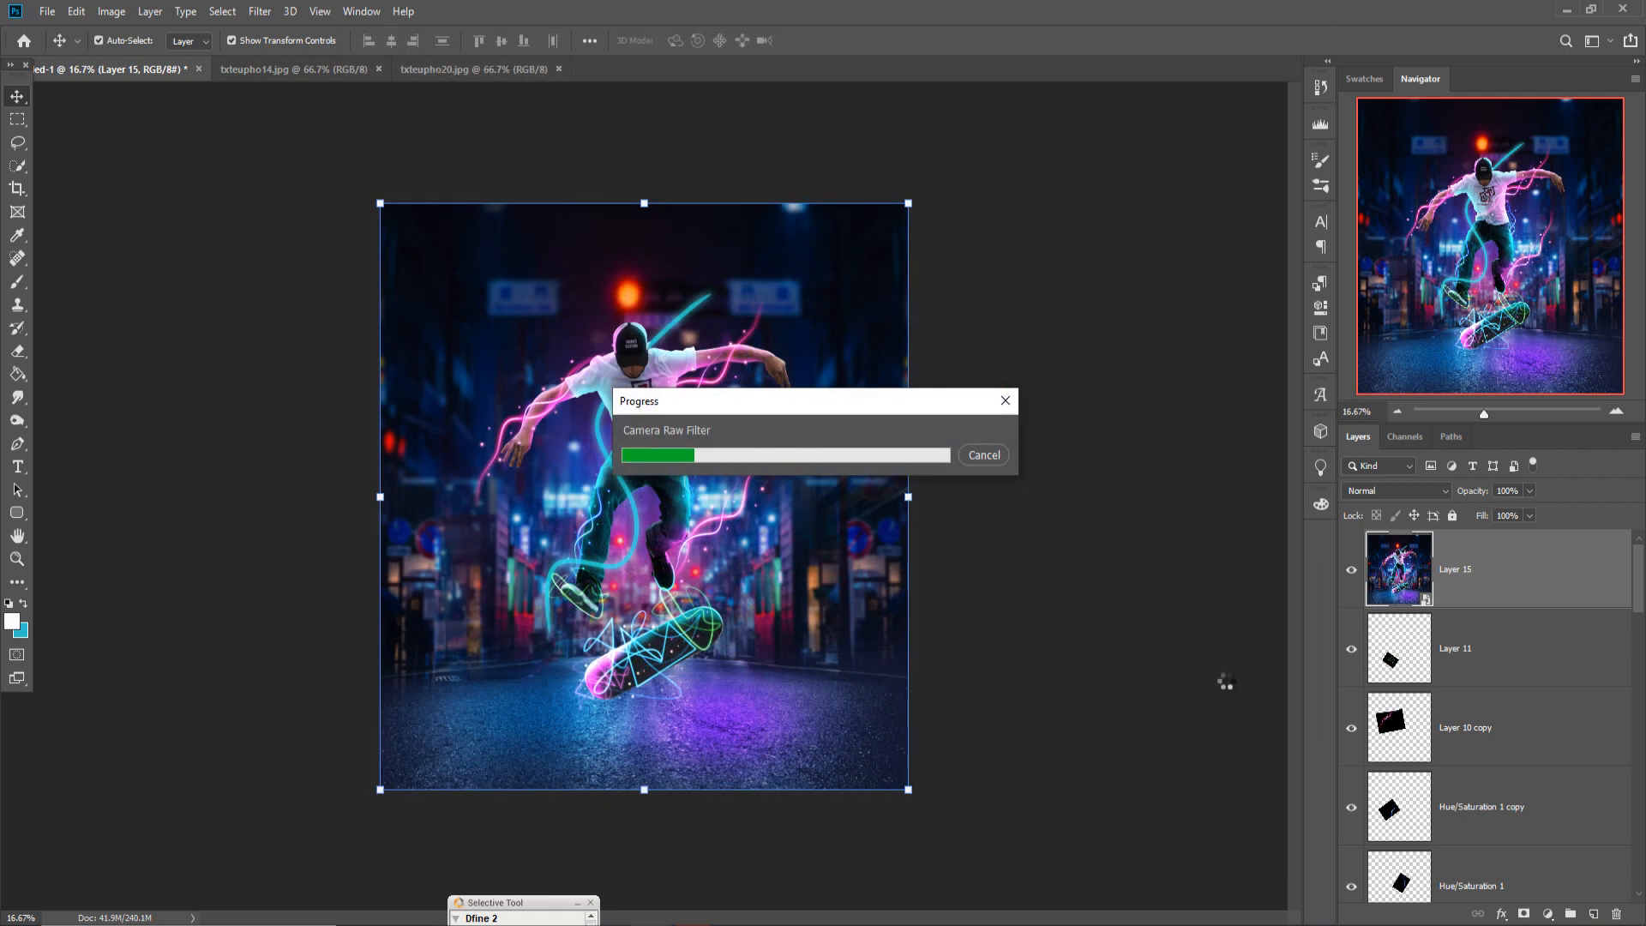